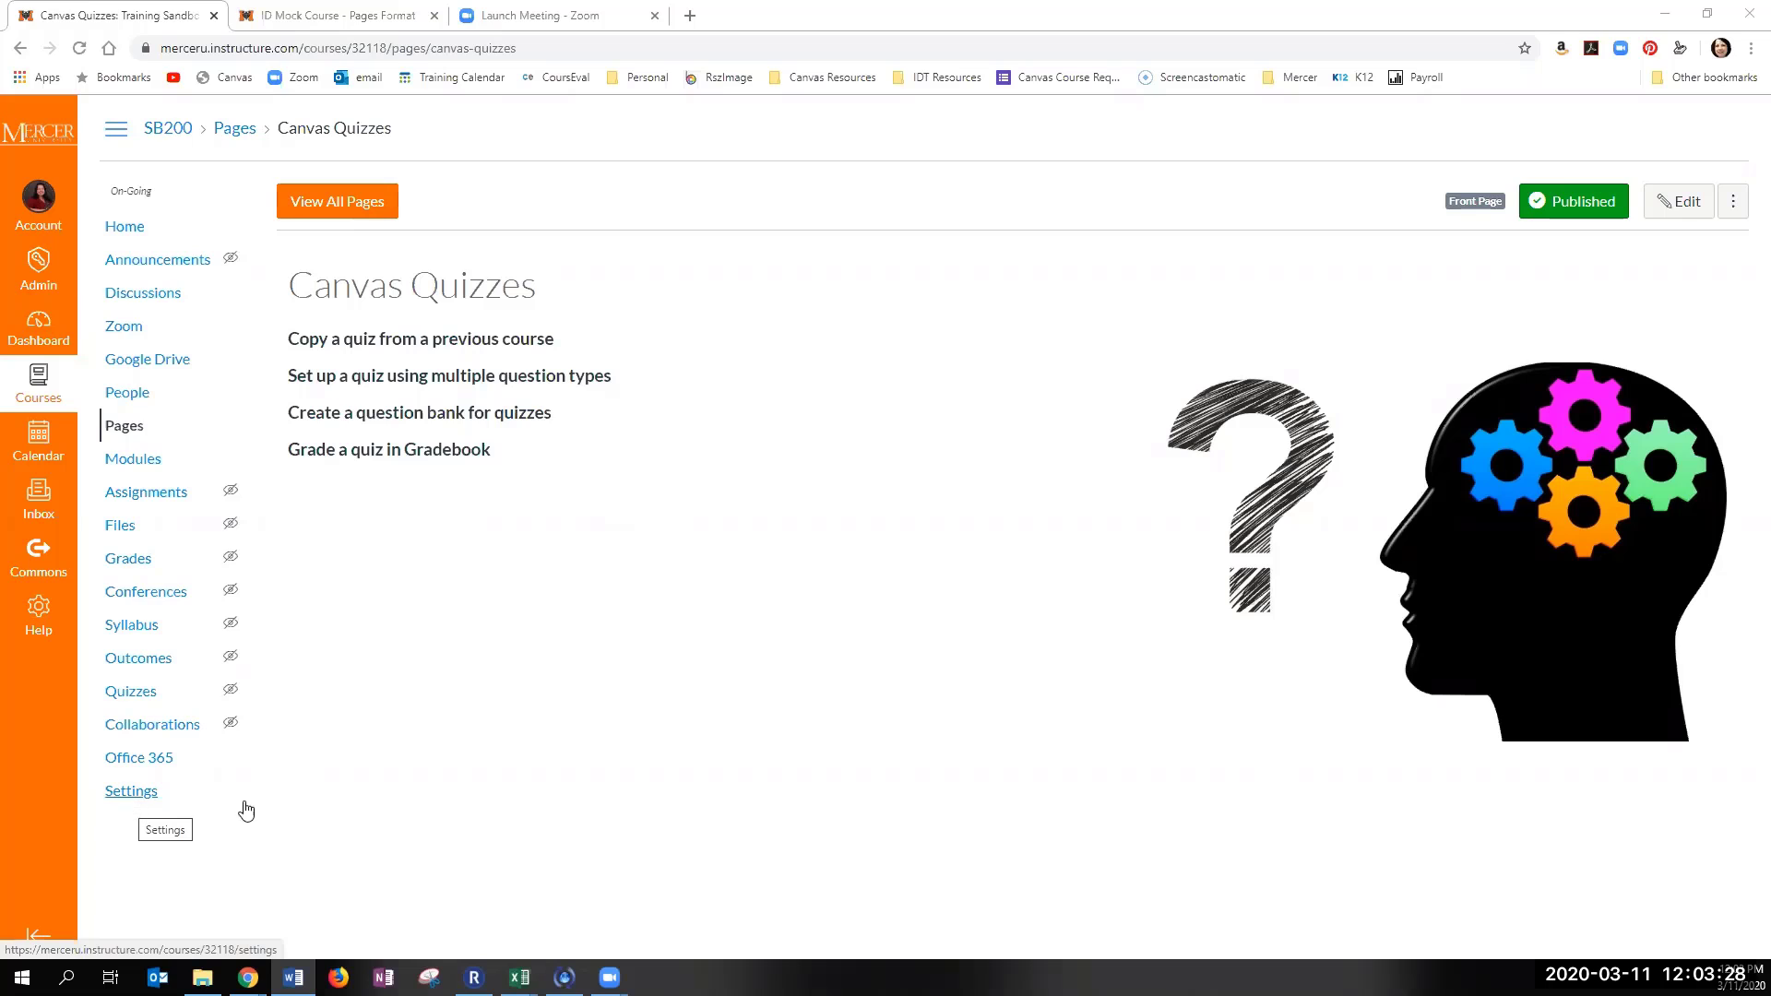
# Step: Open the course's content import from its settings and choose Copy a Canvas Course as the content type
pyautogui.click(143, 794)
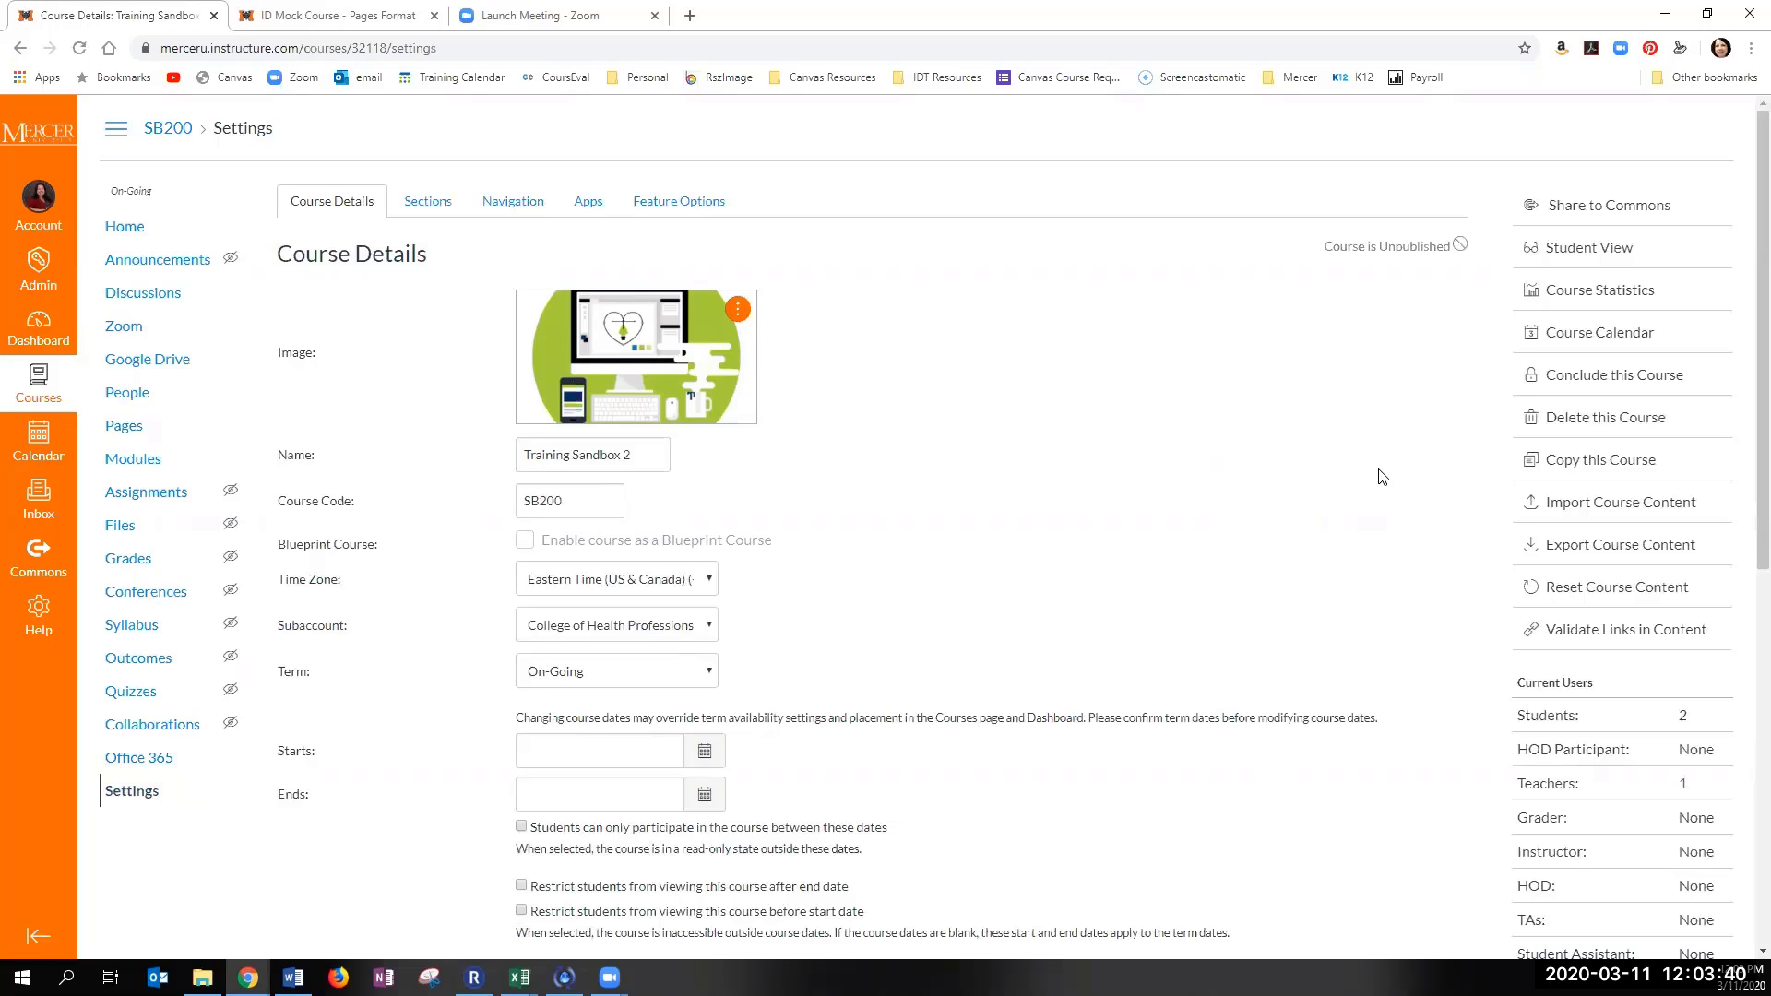
pyautogui.click(1615, 505)
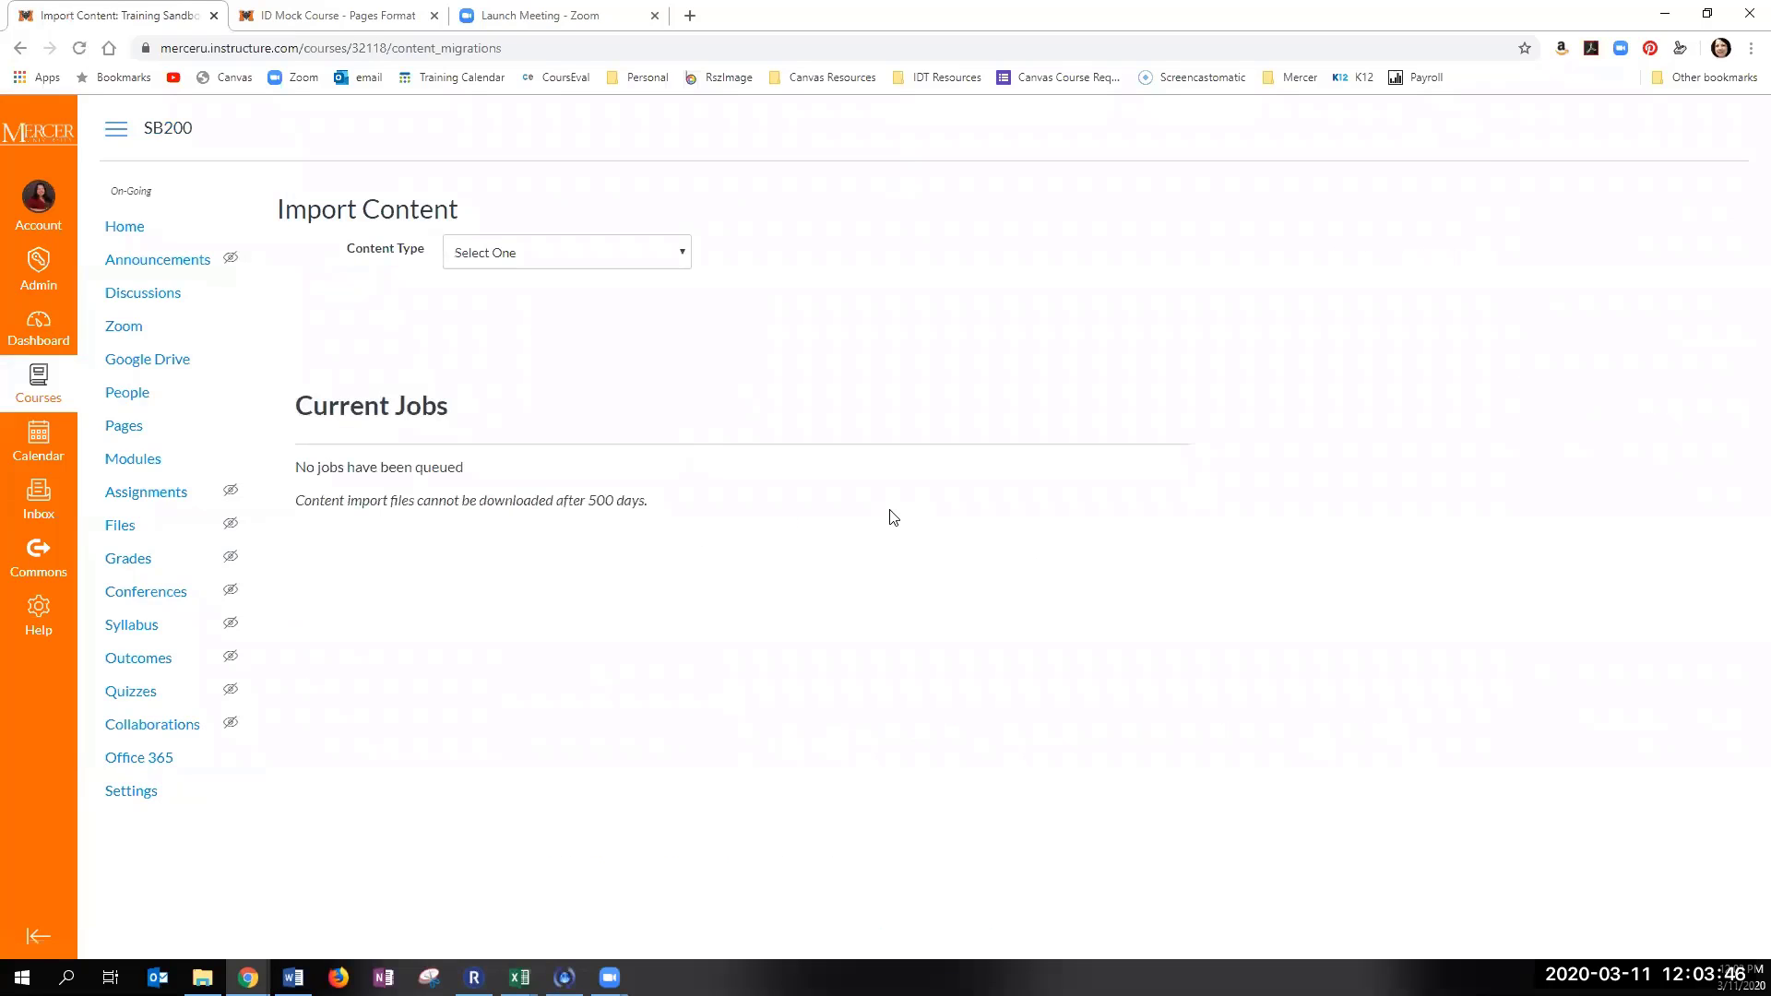
pyautogui.click(510, 257)
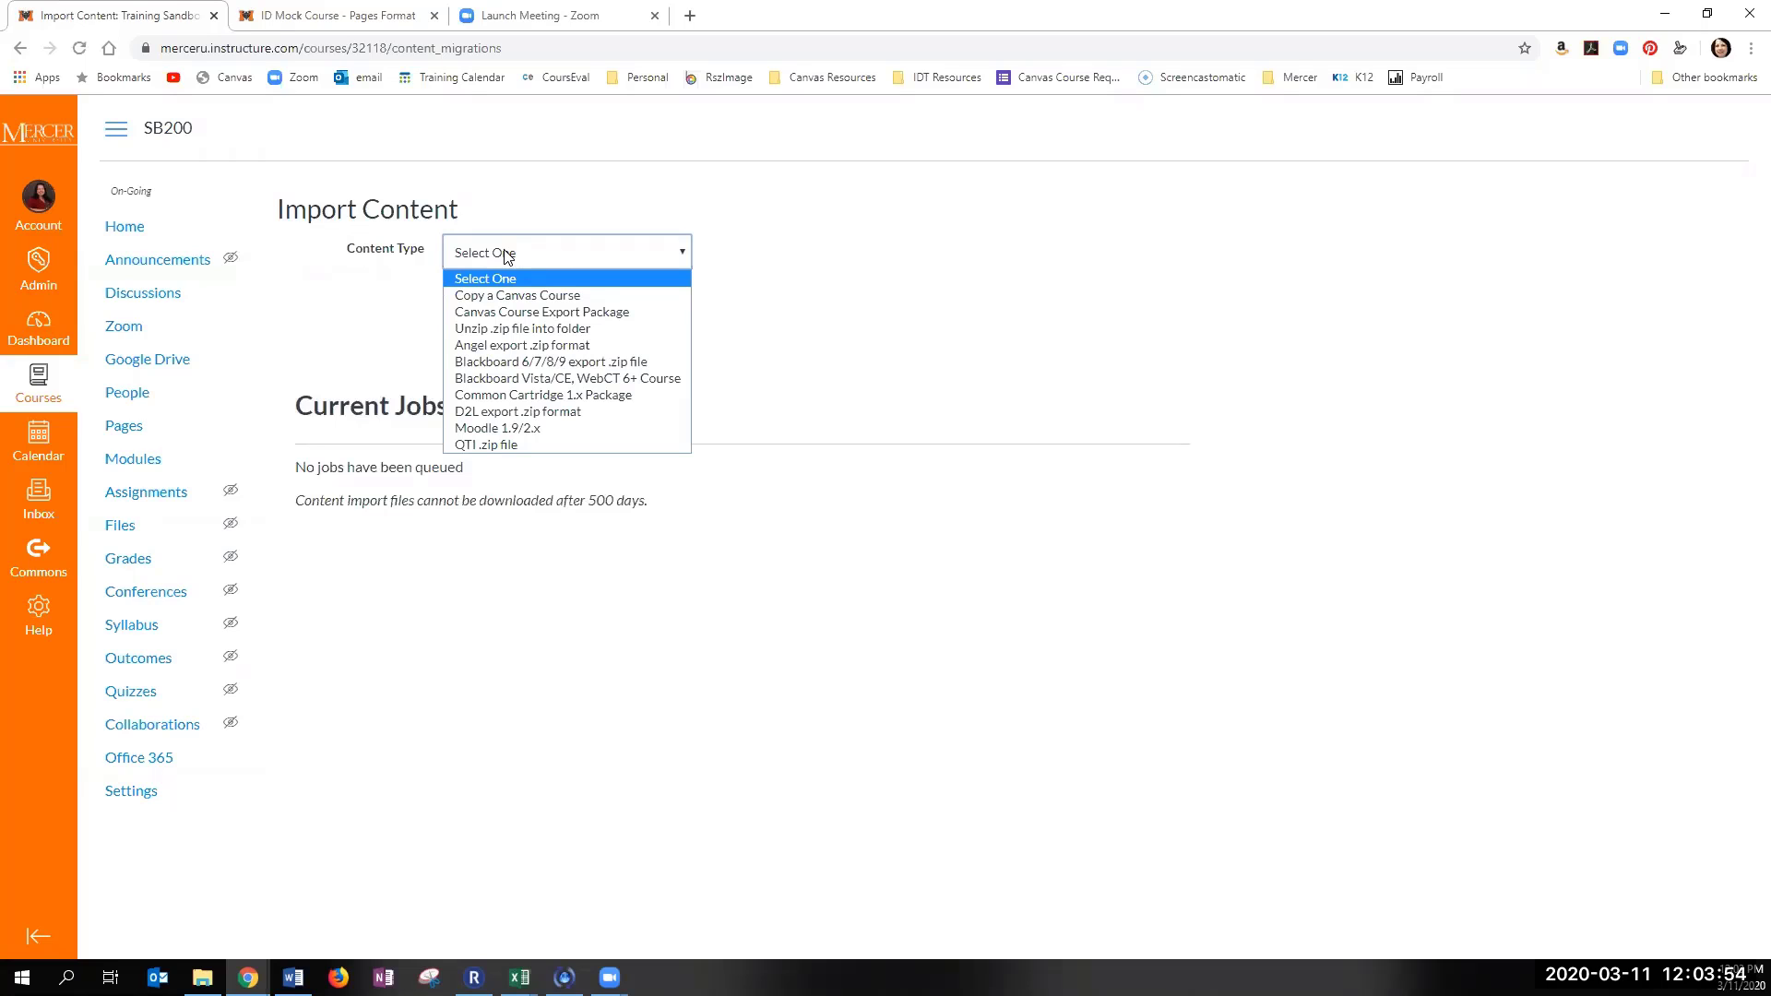
pyautogui.click(514, 295)
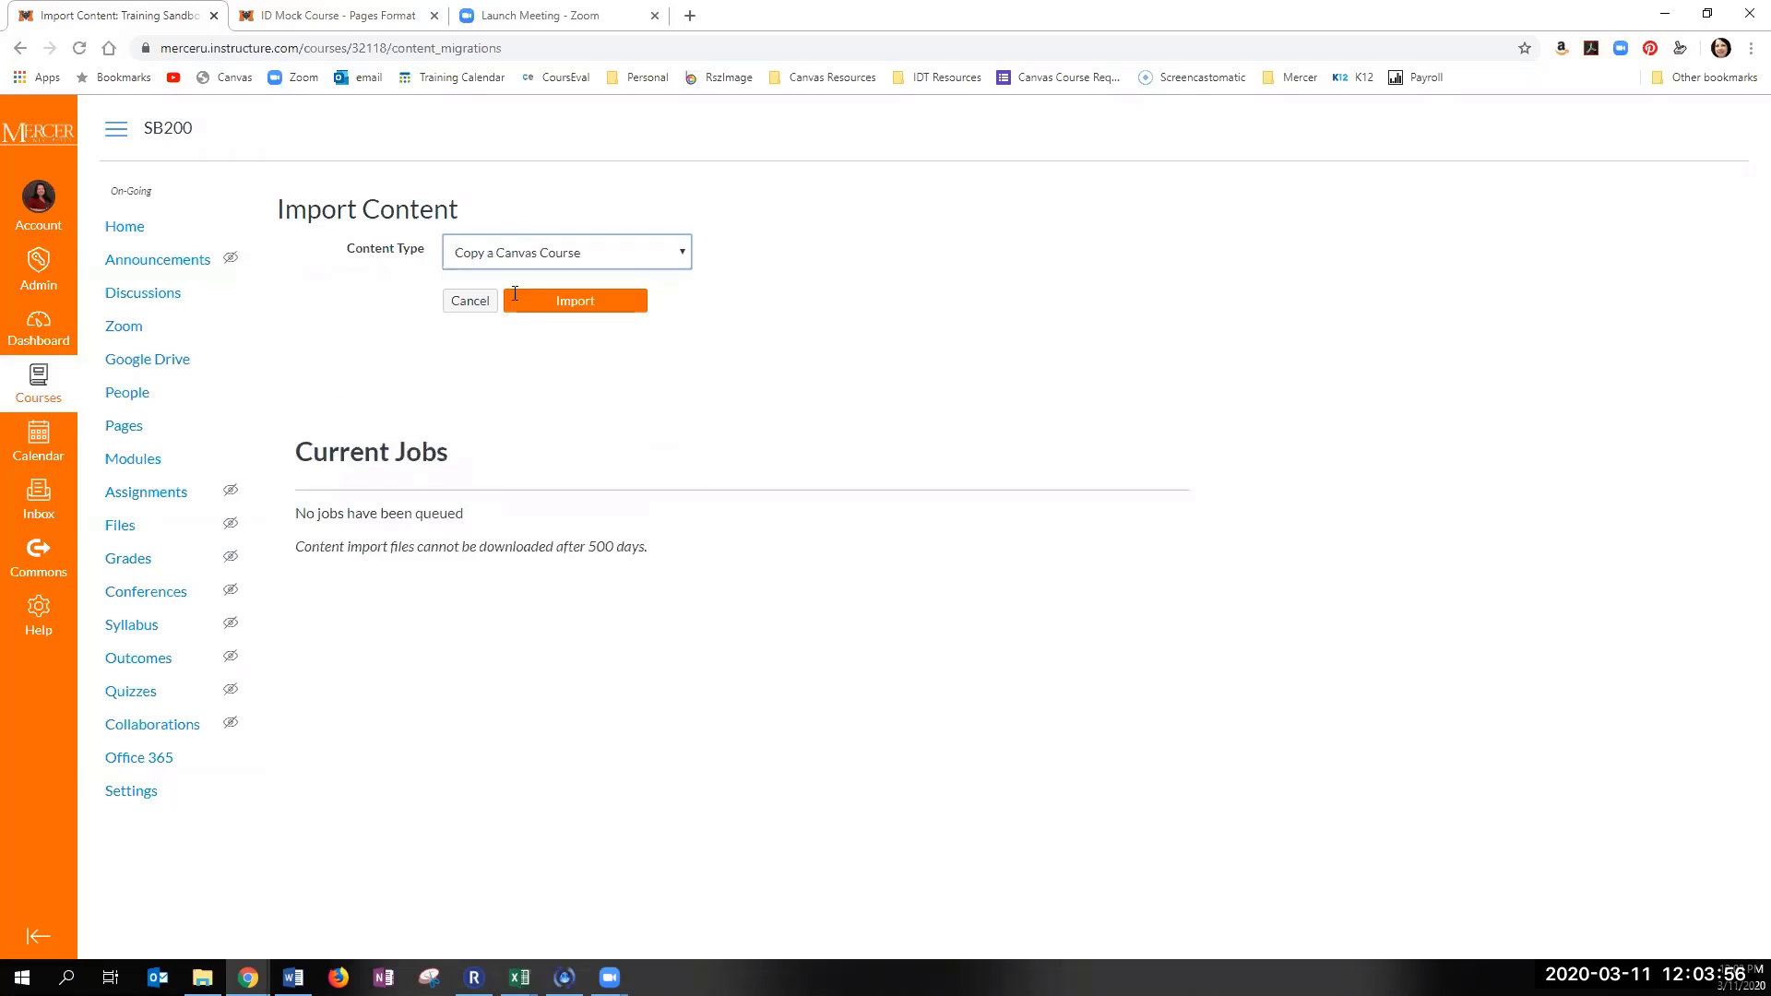
# Step: Choose ID Mock Course - Pages Format as the source course and start an import limited to specific content
pyautogui.click(513, 299)
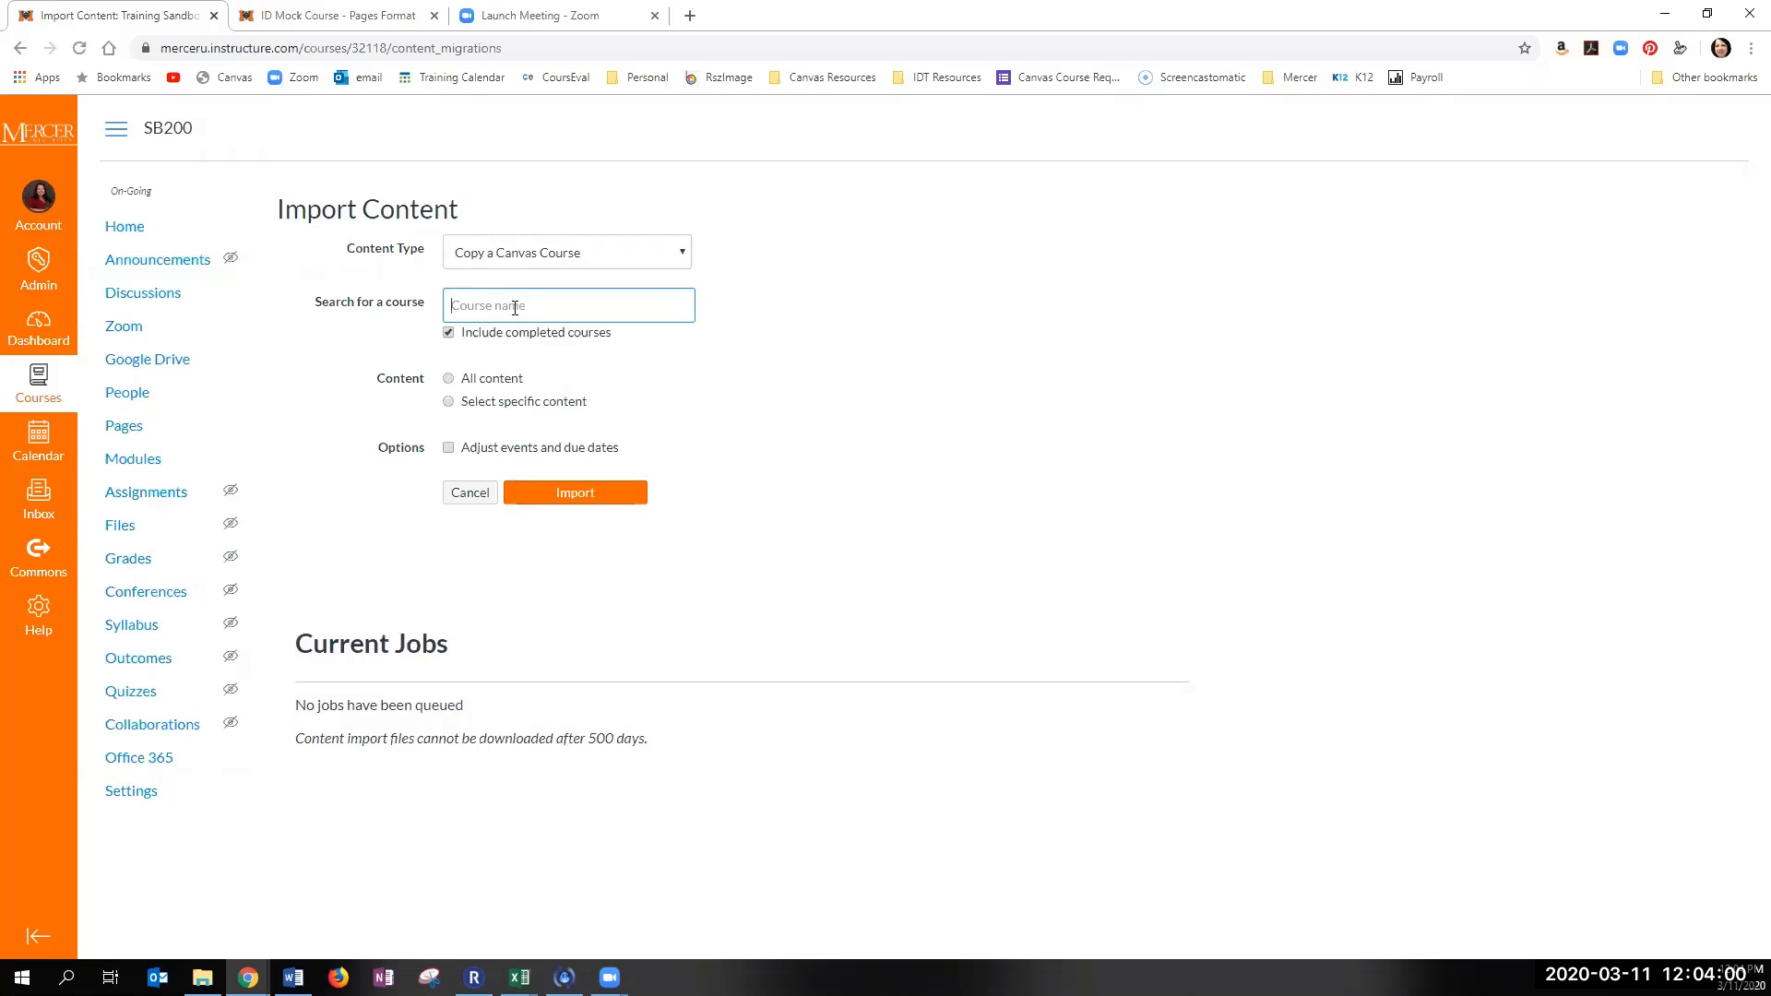
pyautogui.write('ID mock')
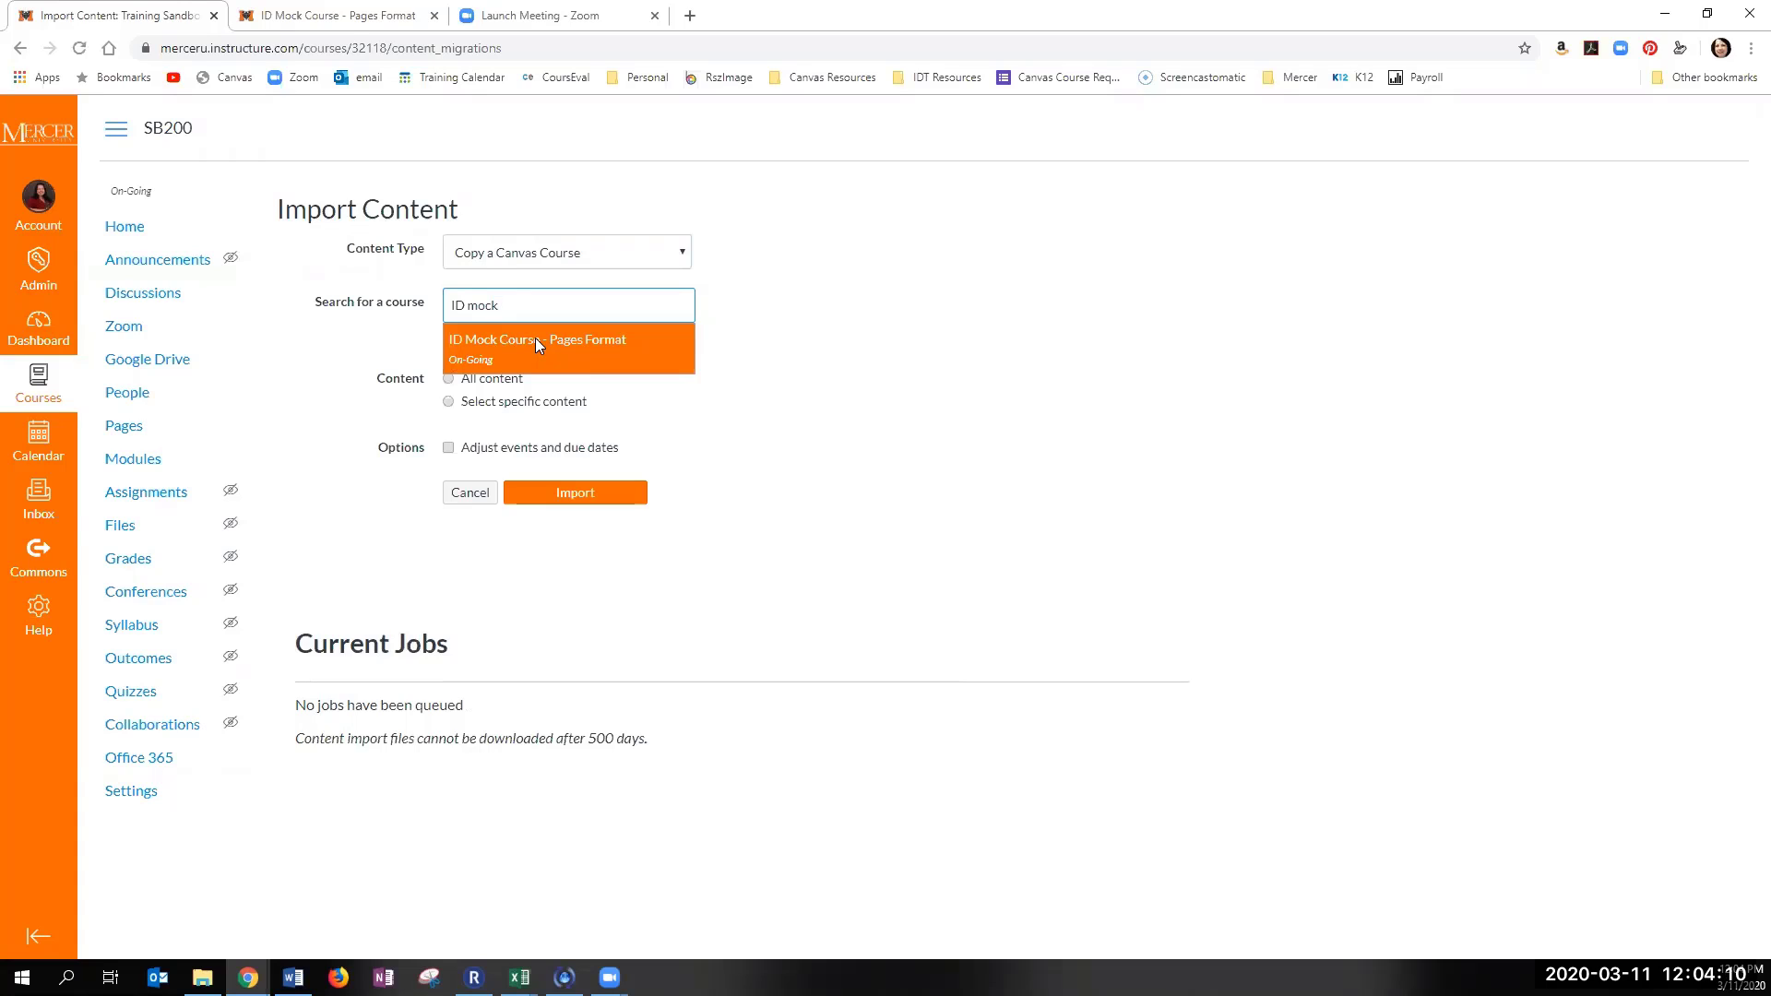
pyautogui.click(535, 338)
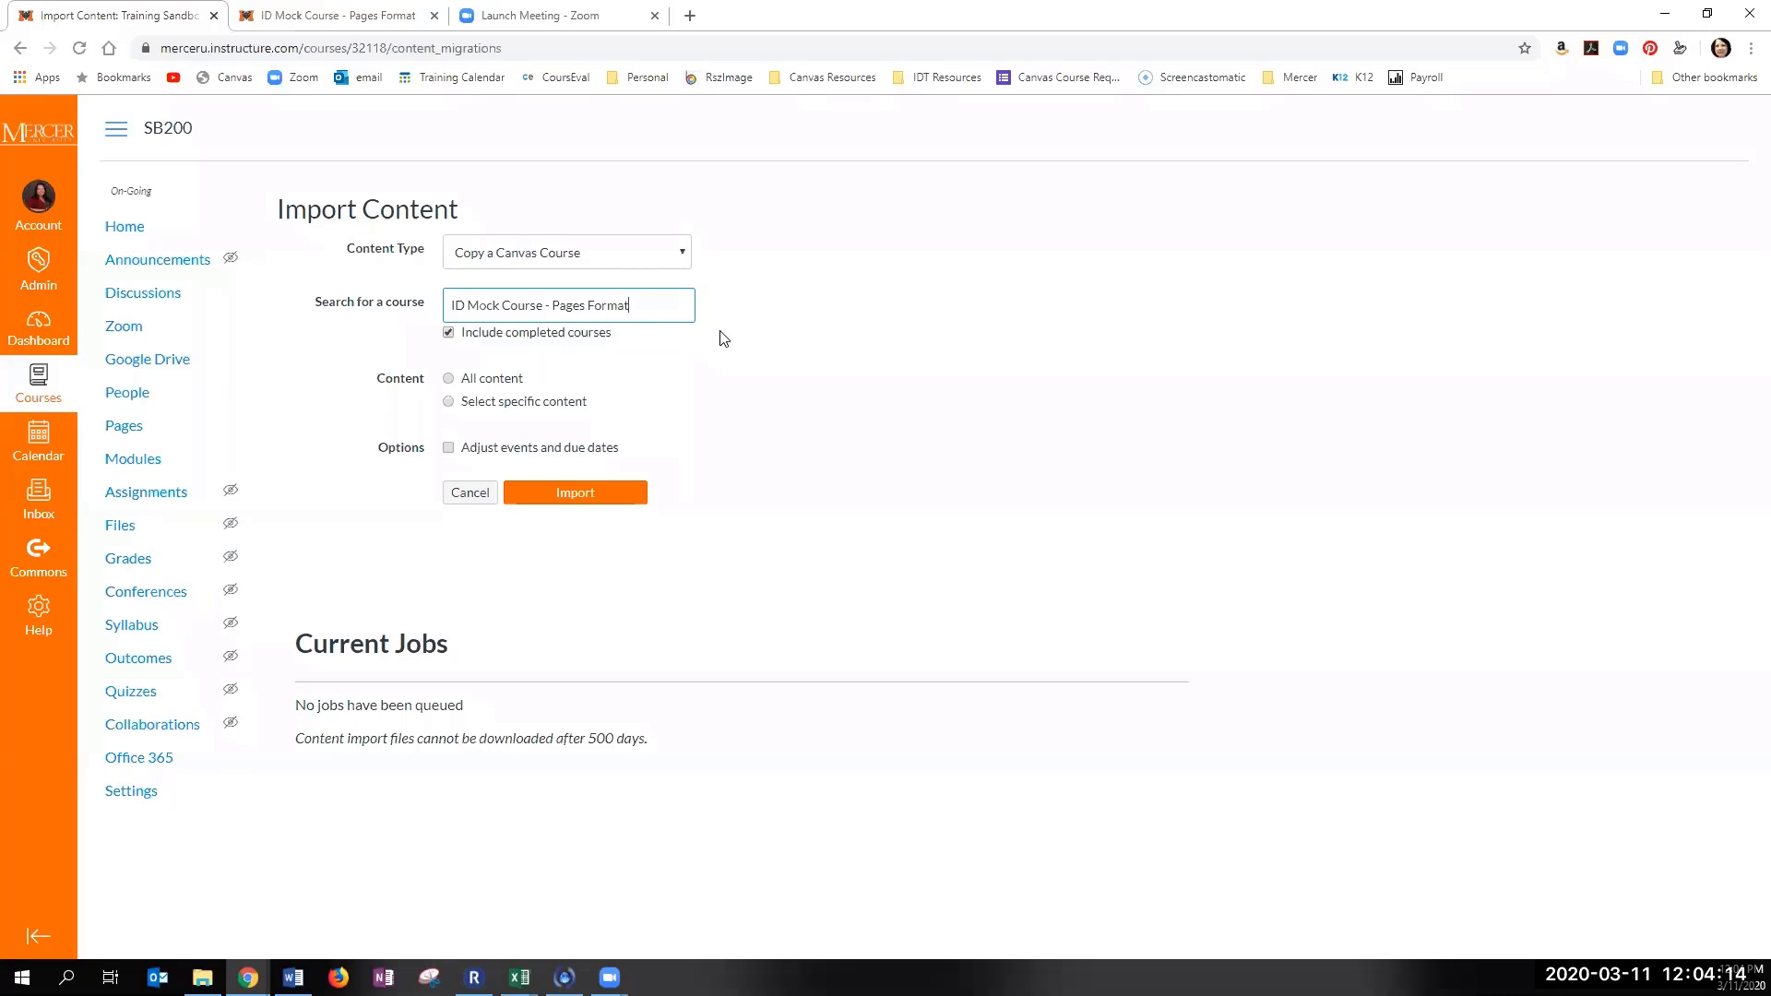
pyautogui.click(450, 403)
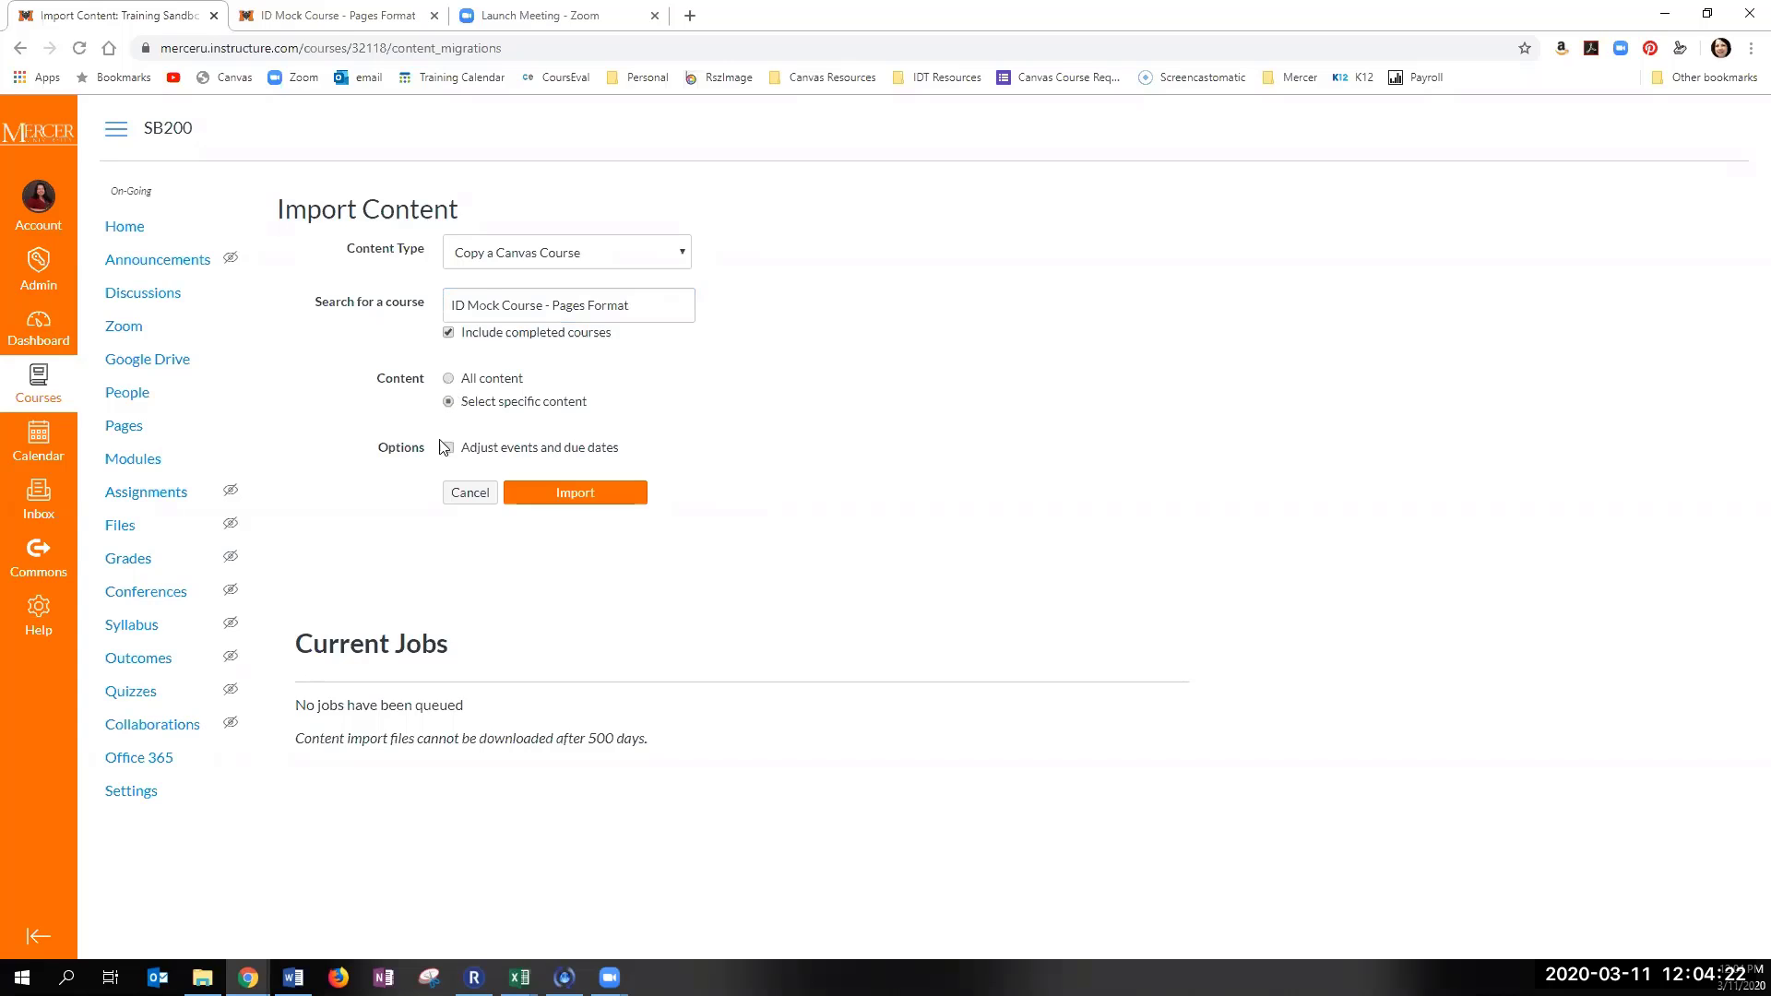
pyautogui.click(590, 495)
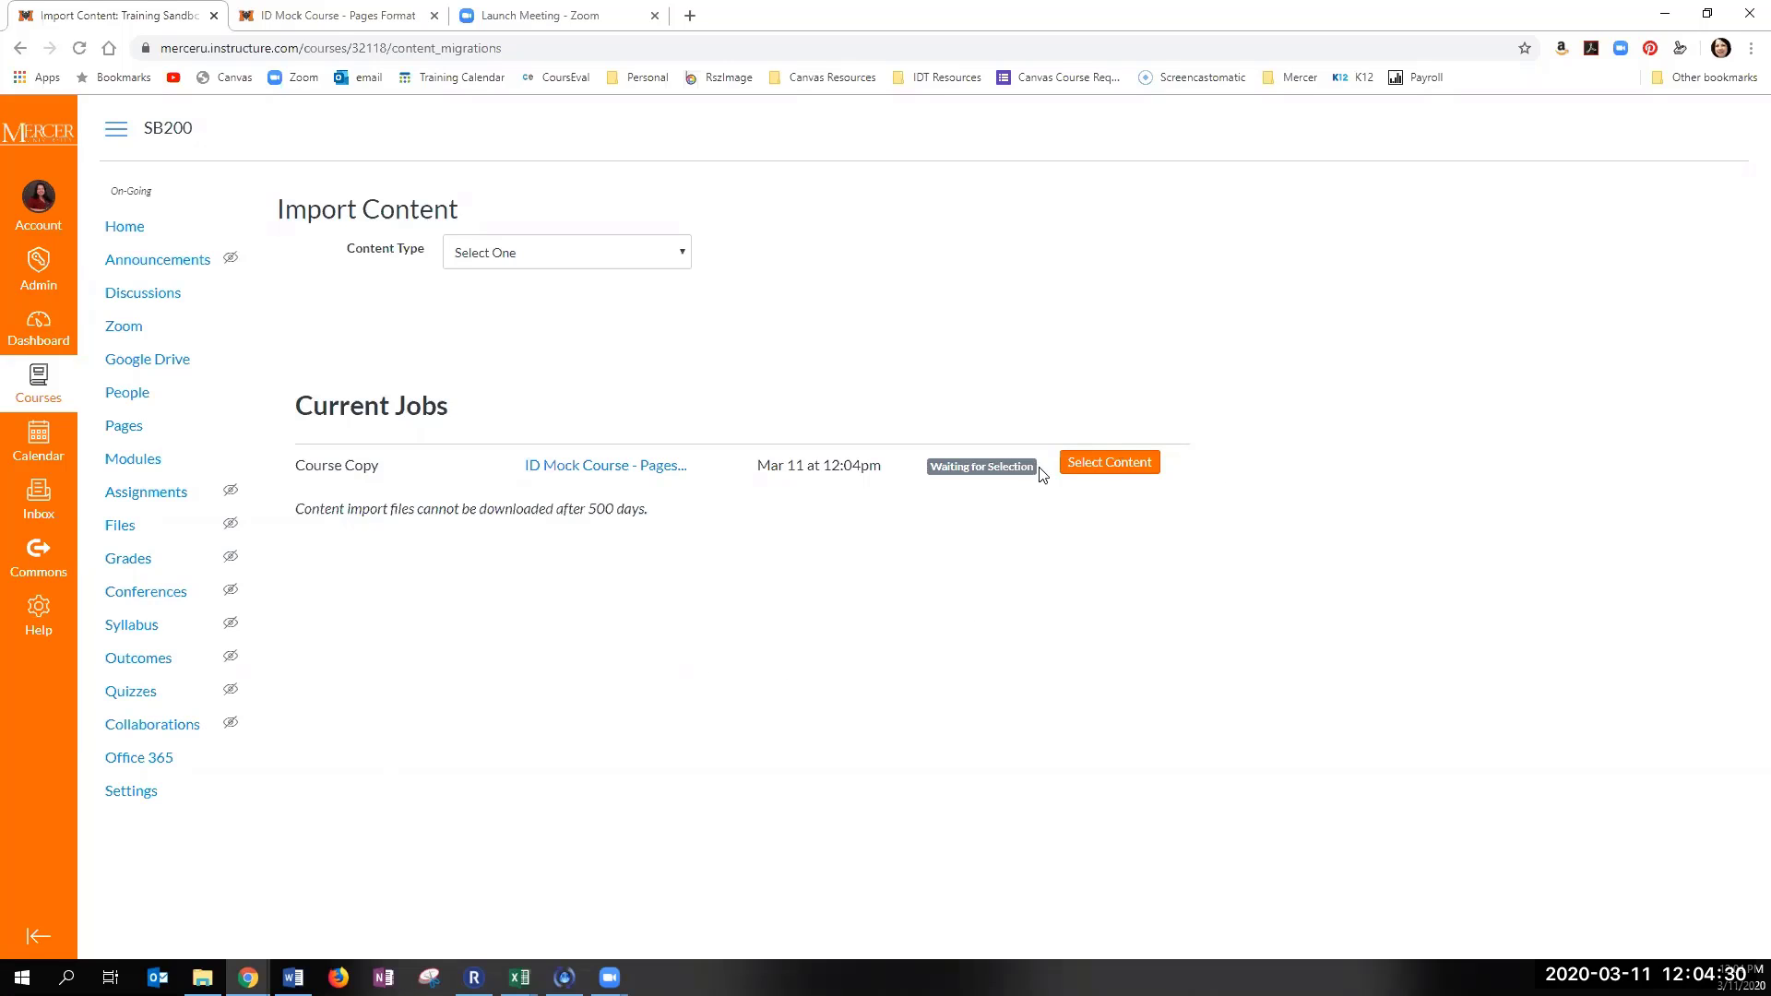
# Step: Select only Part 1 Quiz from the quizzes of the pending course copy and submit the content selection
pyautogui.click(1103, 472)
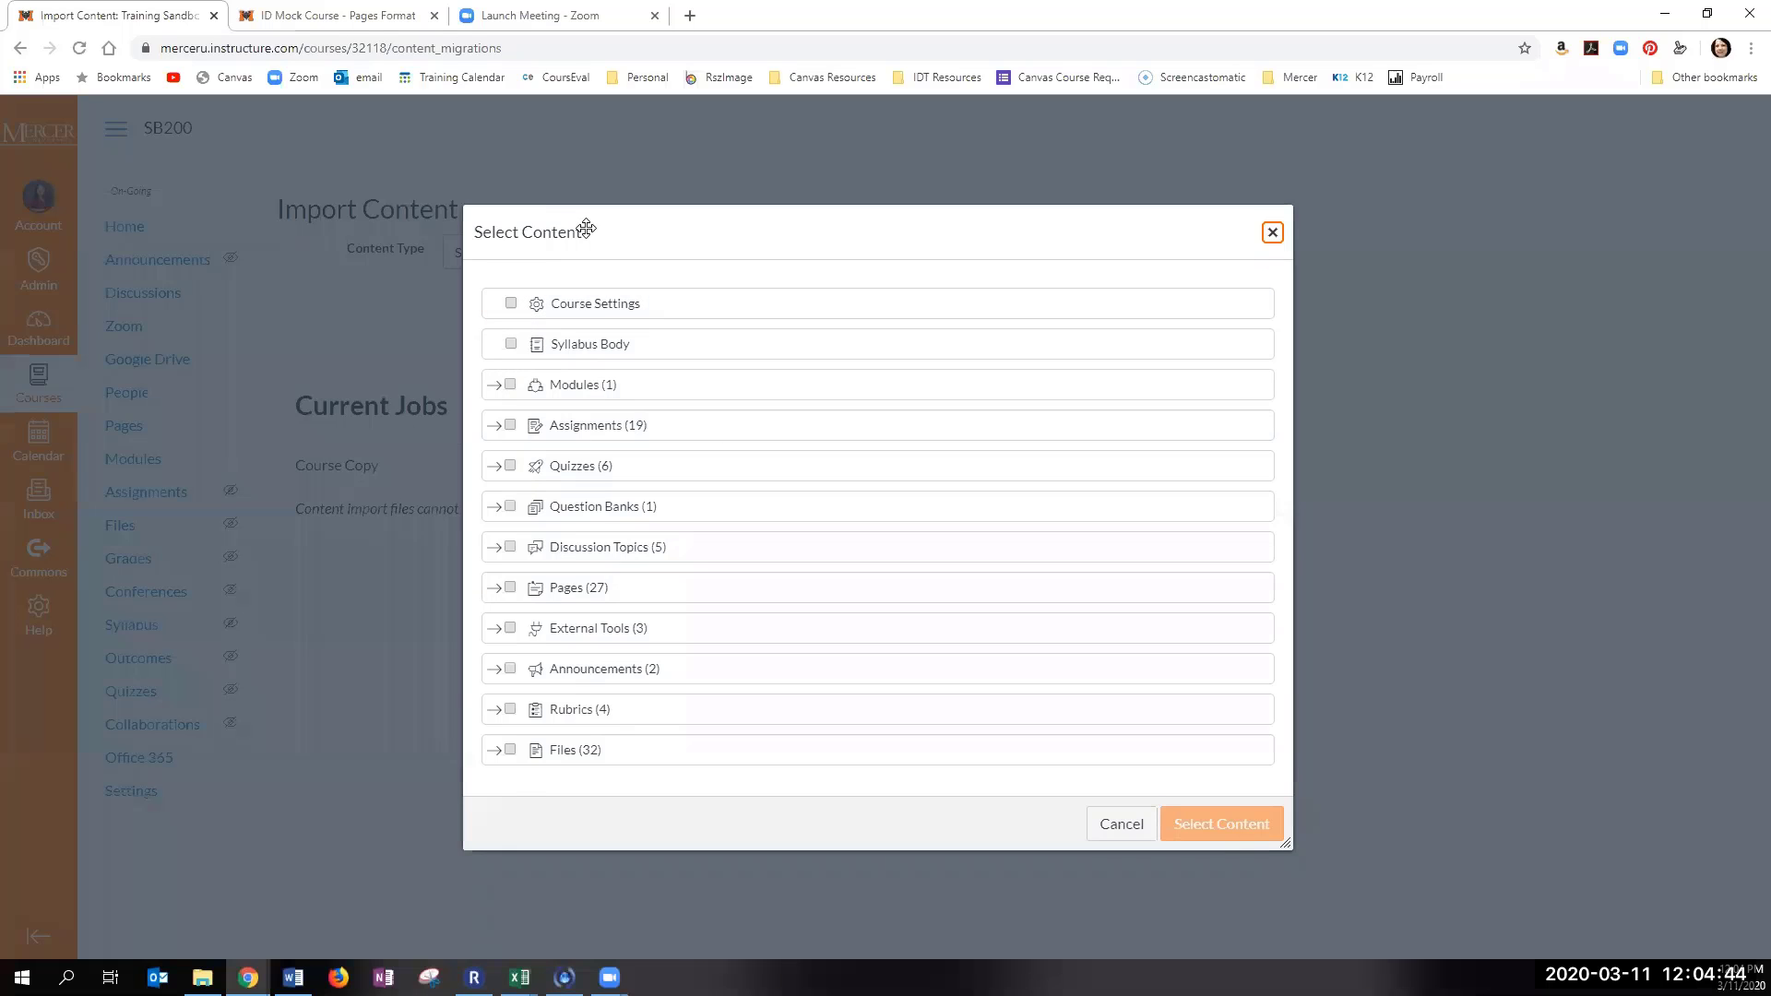
pyautogui.moveTo(579, 235); pyautogui.dragTo(631, 226)
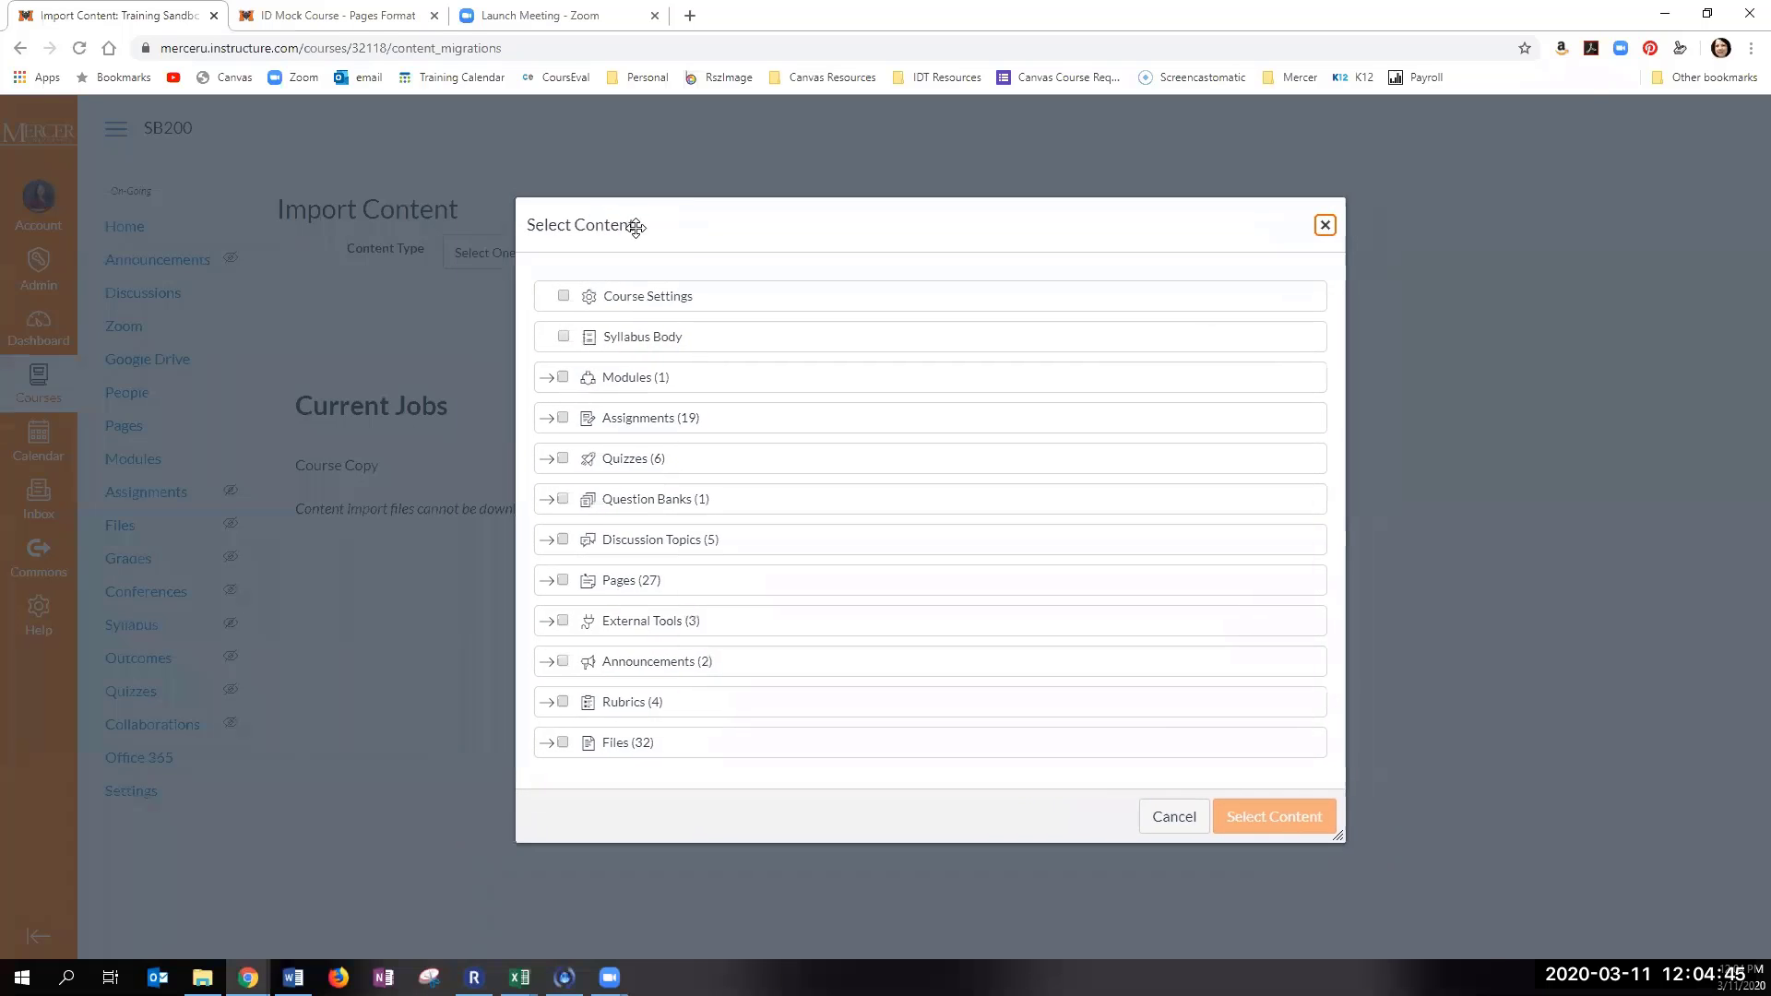
pyautogui.click(548, 465)
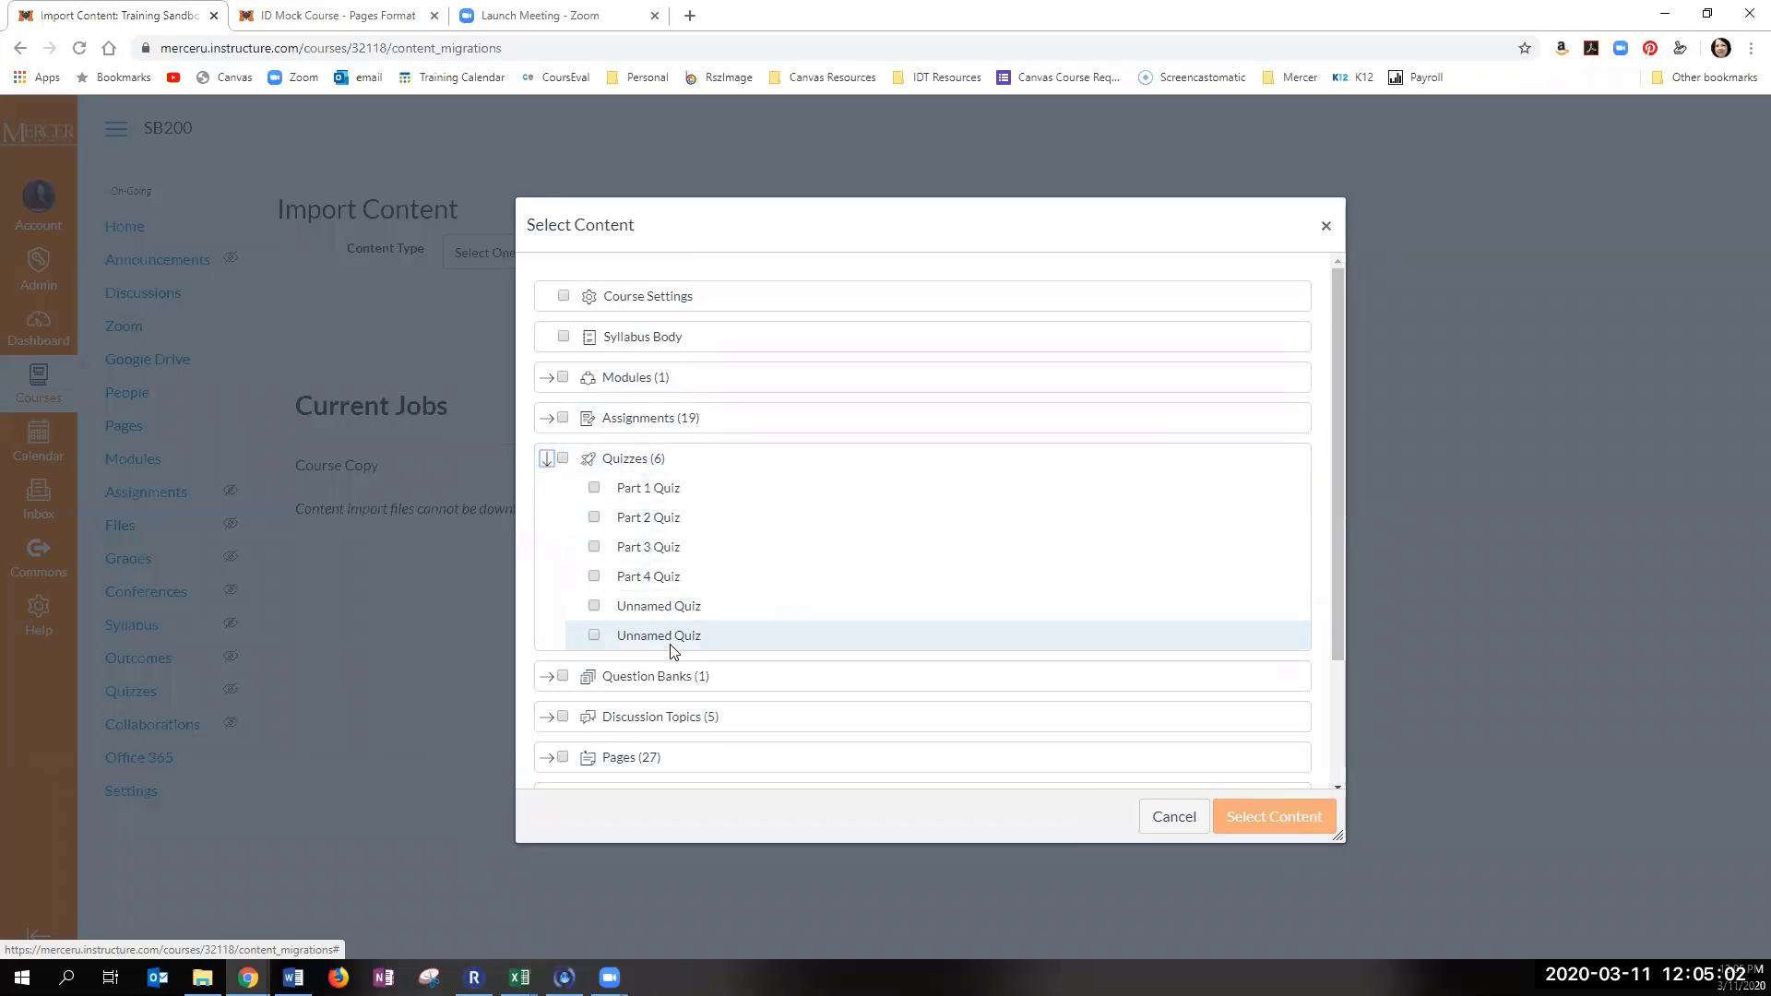
pyautogui.click(594, 489)
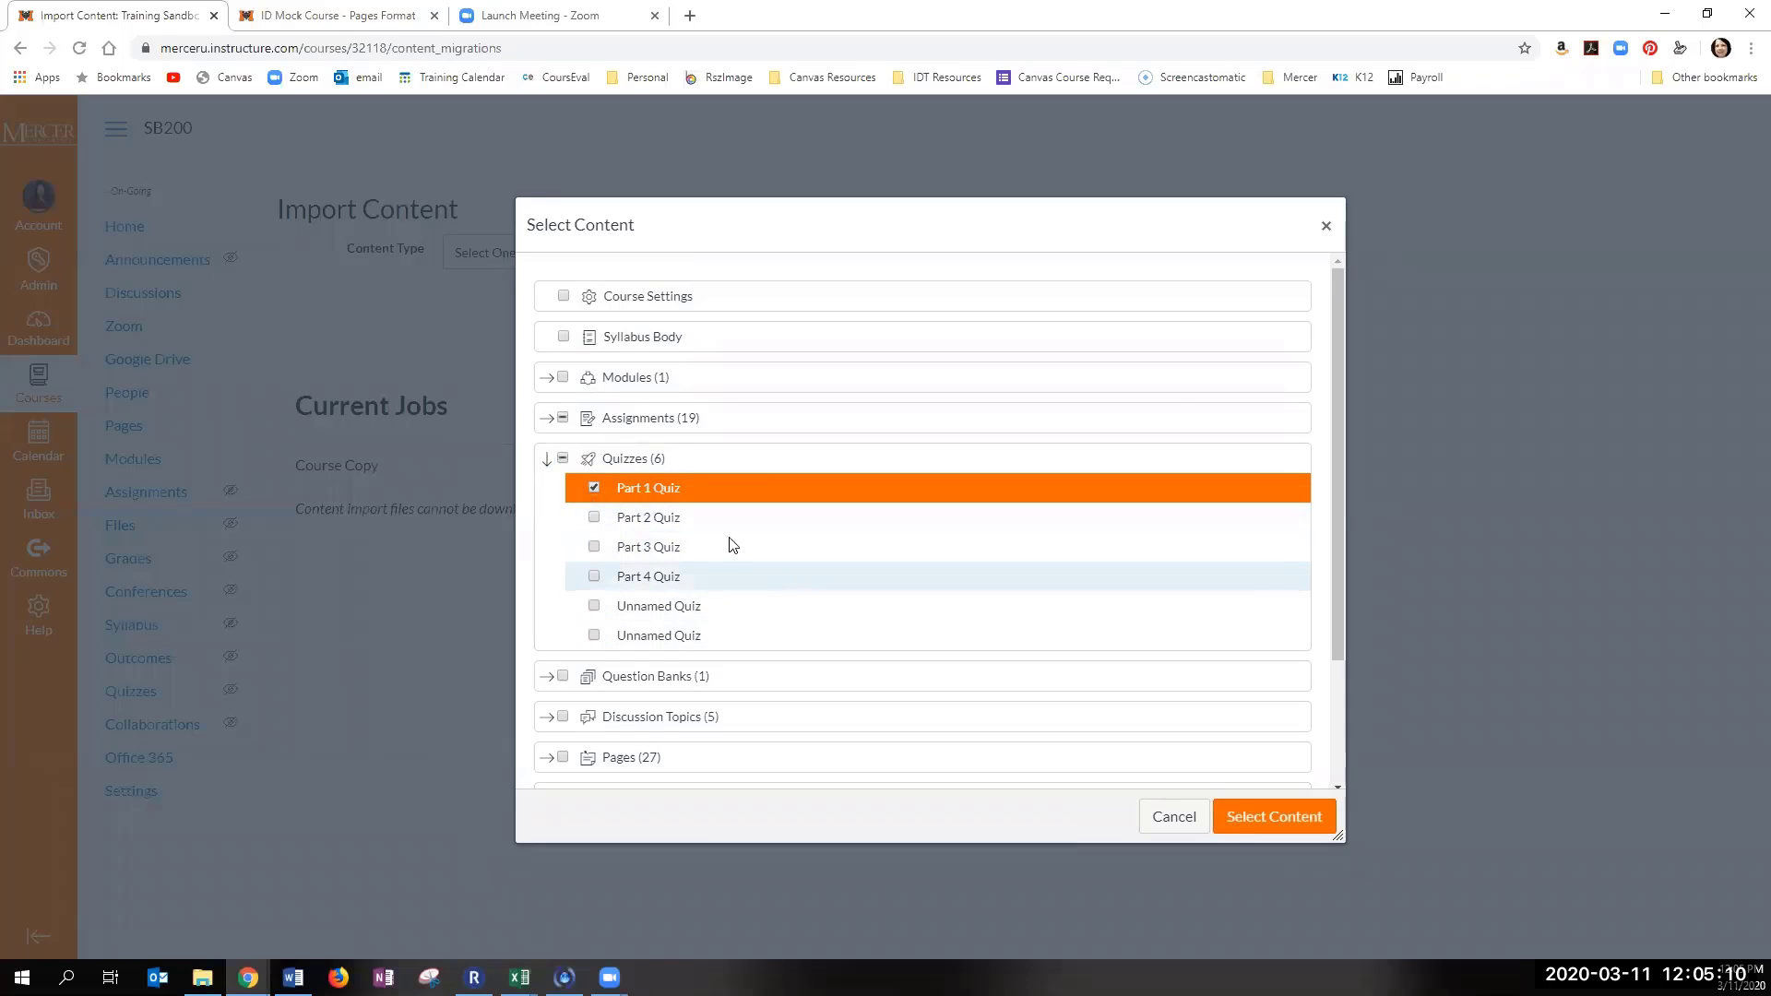
pyautogui.click(1246, 822)
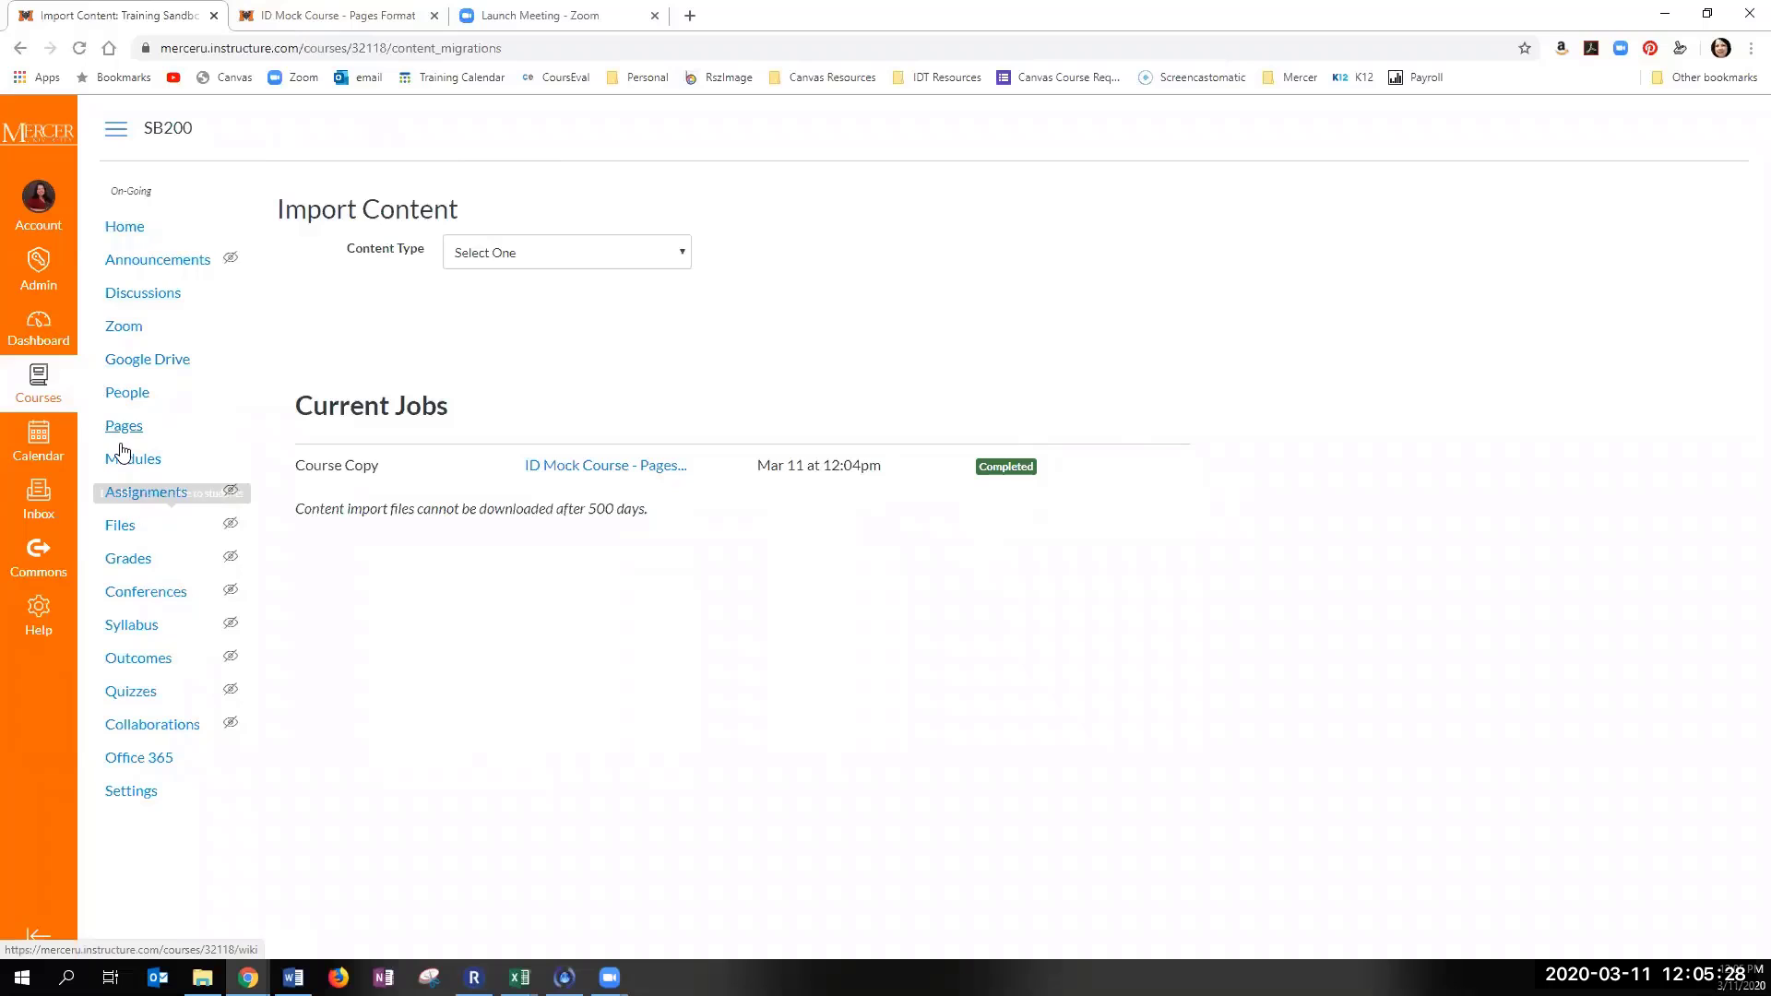
# Step: Open the imported Part 1 Quiz for editing and display its questions
pyautogui.click(134, 701)
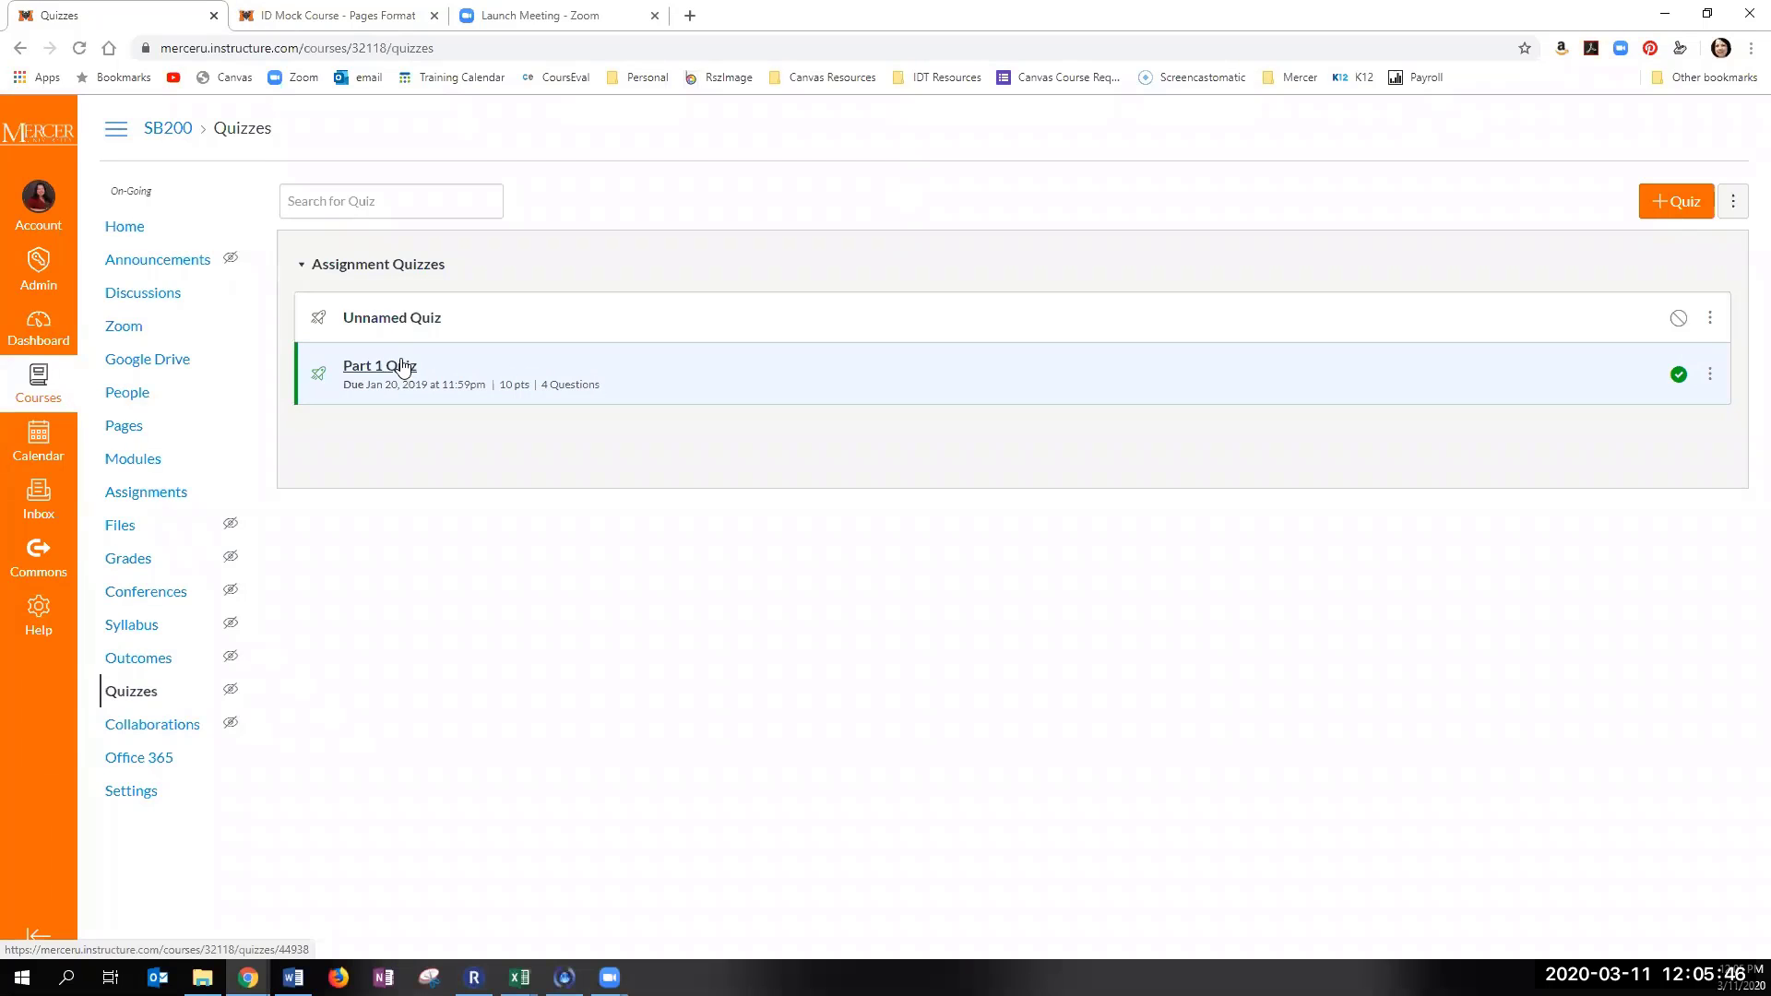
pyautogui.click(387, 369)
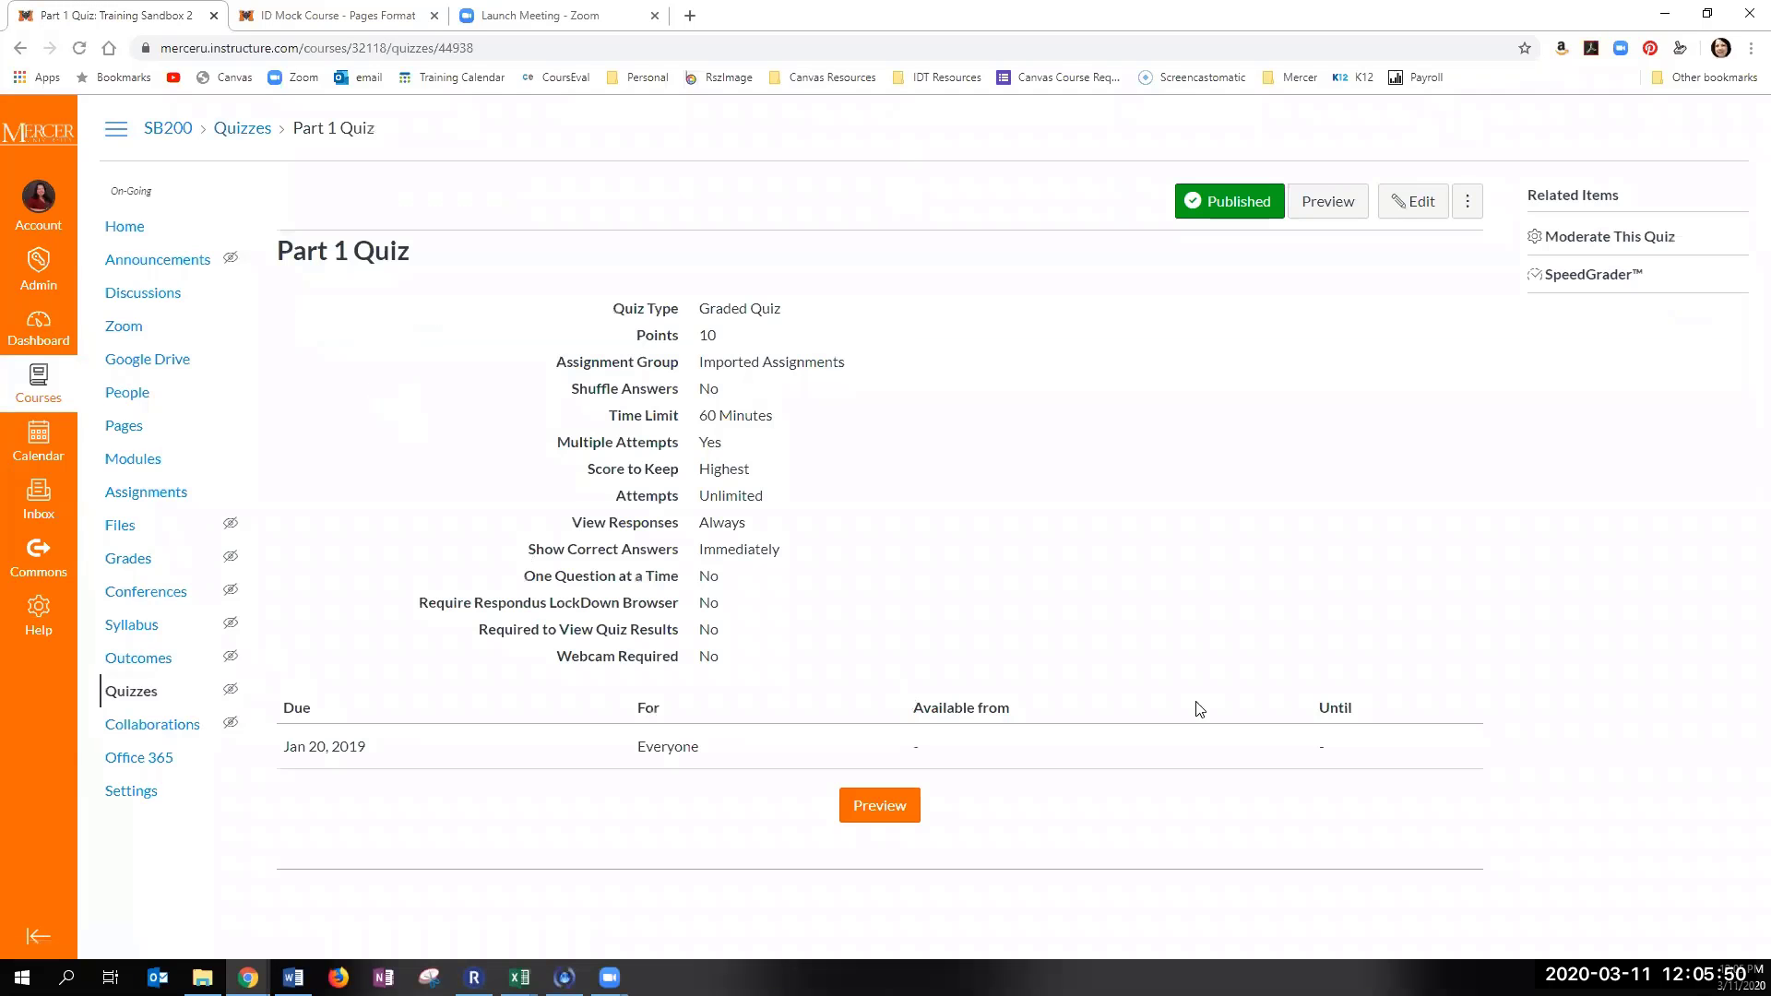
pyautogui.click(1416, 218)
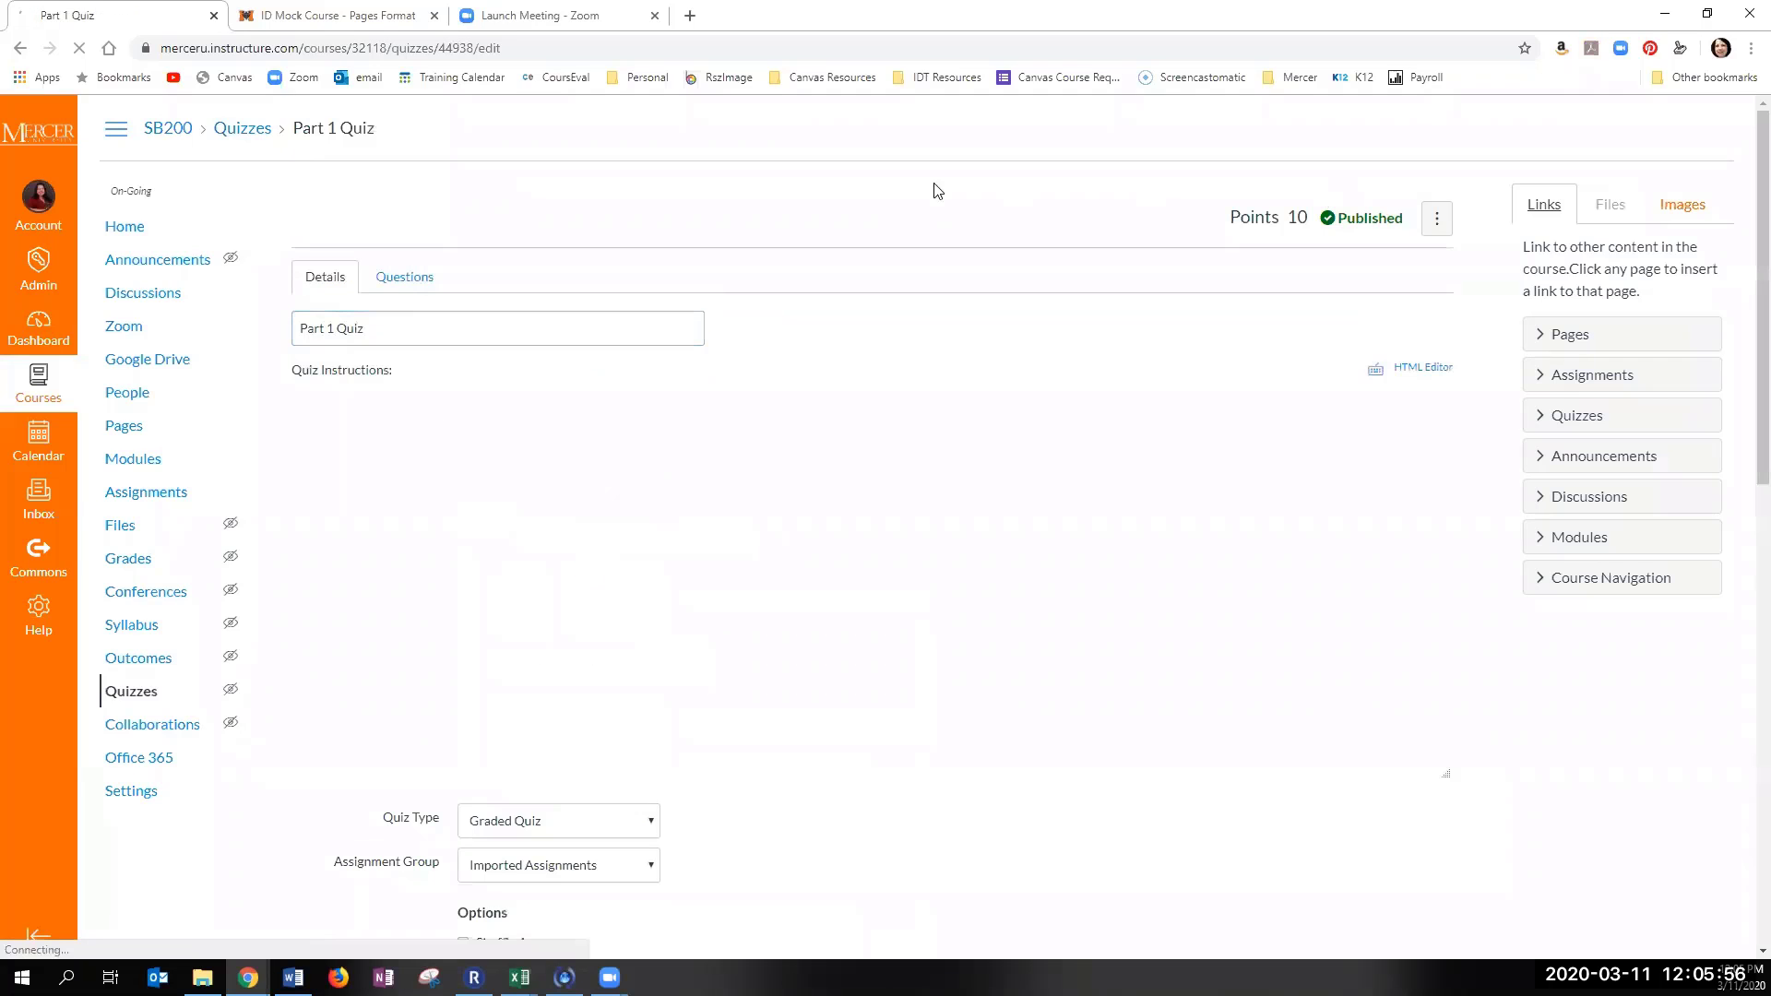
pyautogui.click(396, 281)
pyautogui.moveTo(572, 448)
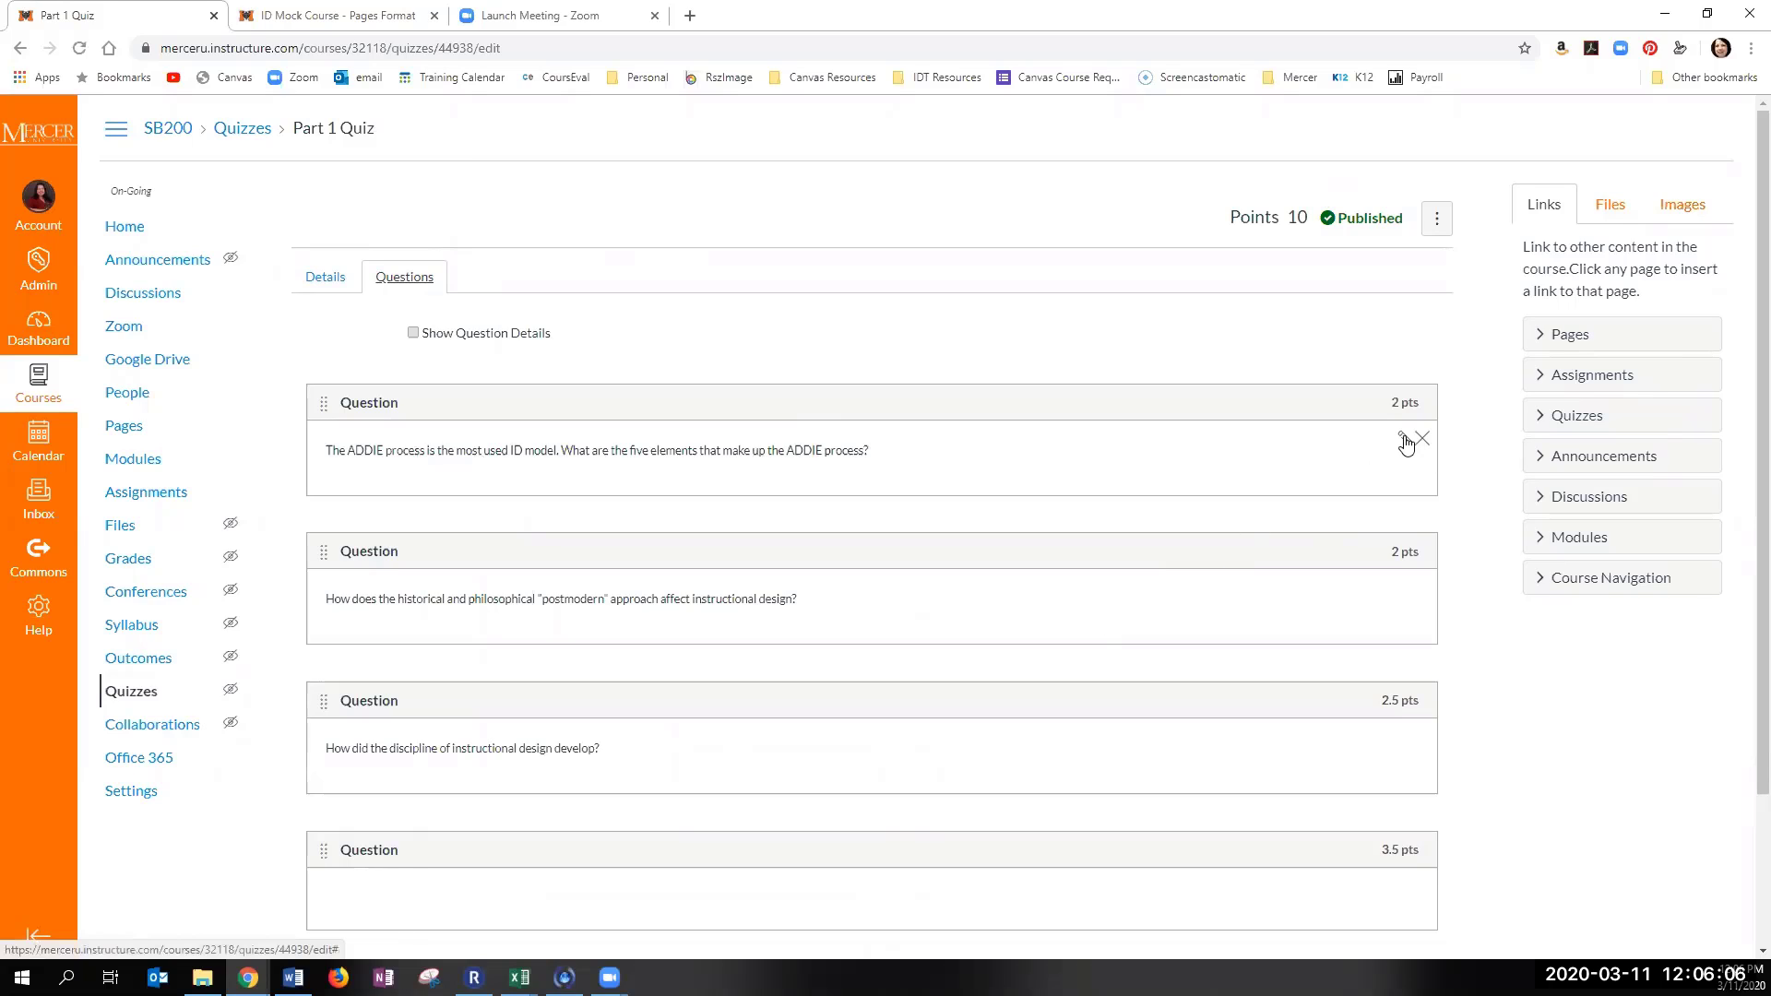
# Step: Inspect the ADDIE process question in its editor, cancel without changes, and look over the quiz's question list
pyautogui.click(1403, 440)
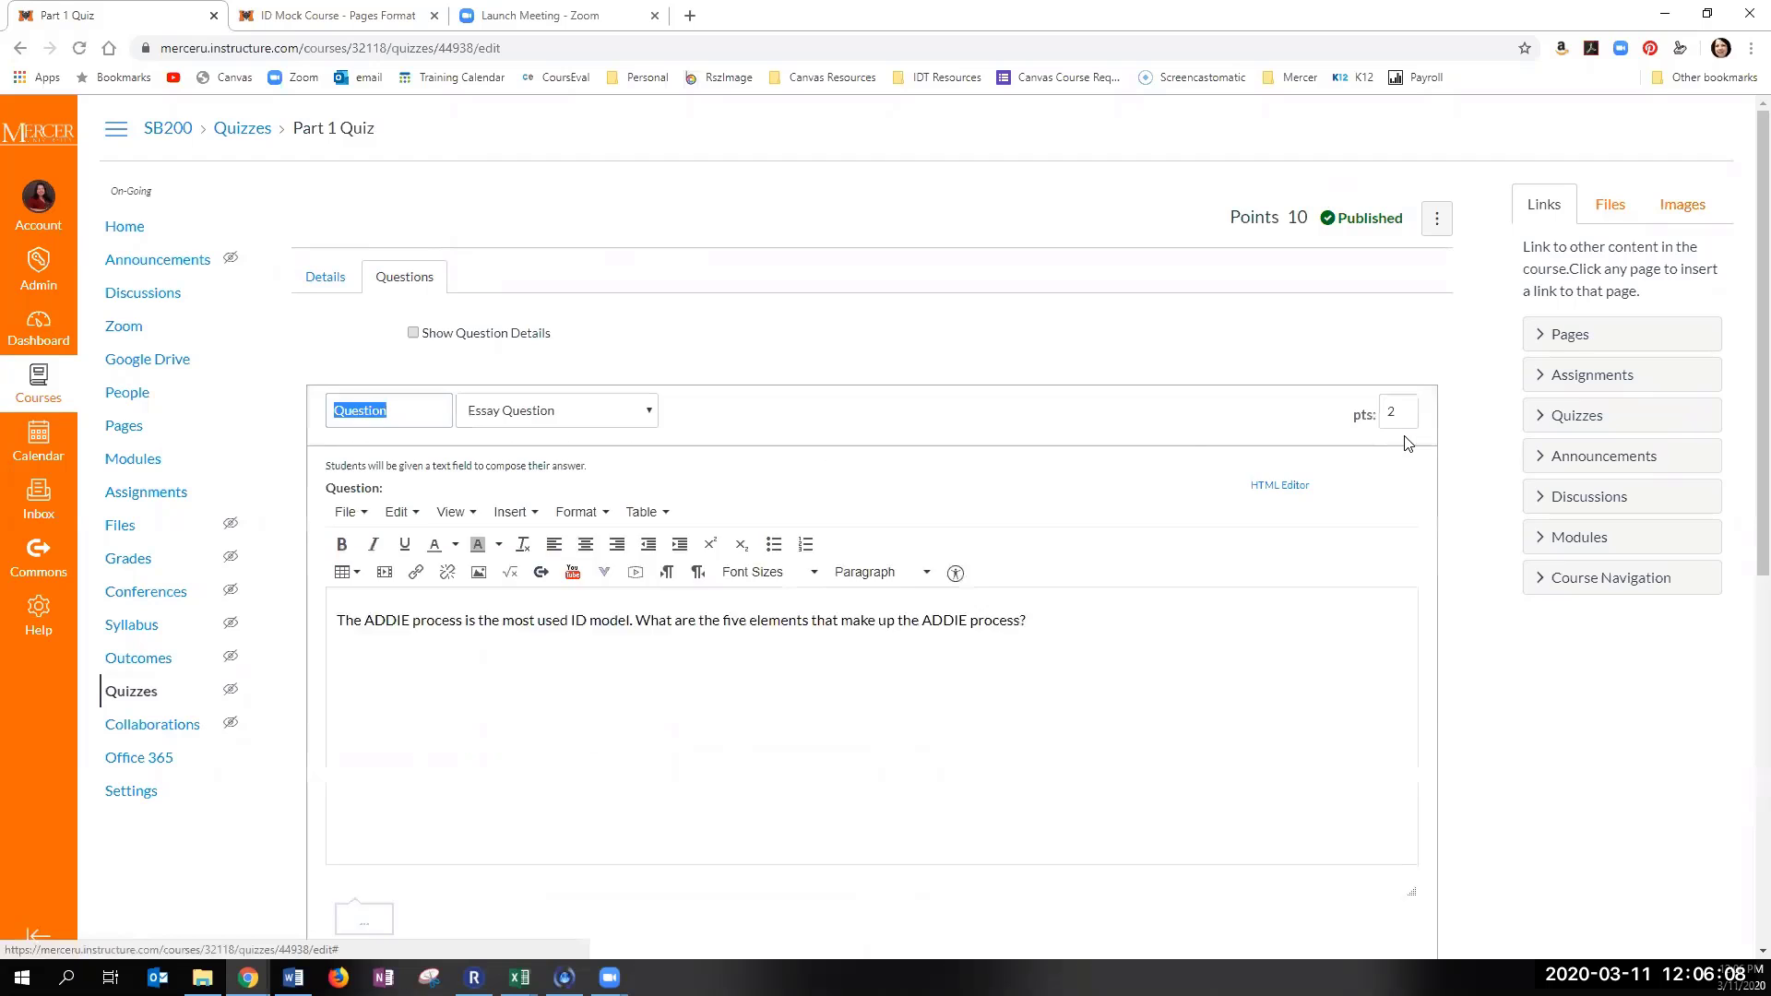
pyautogui.scroll(-3, 550, 600)
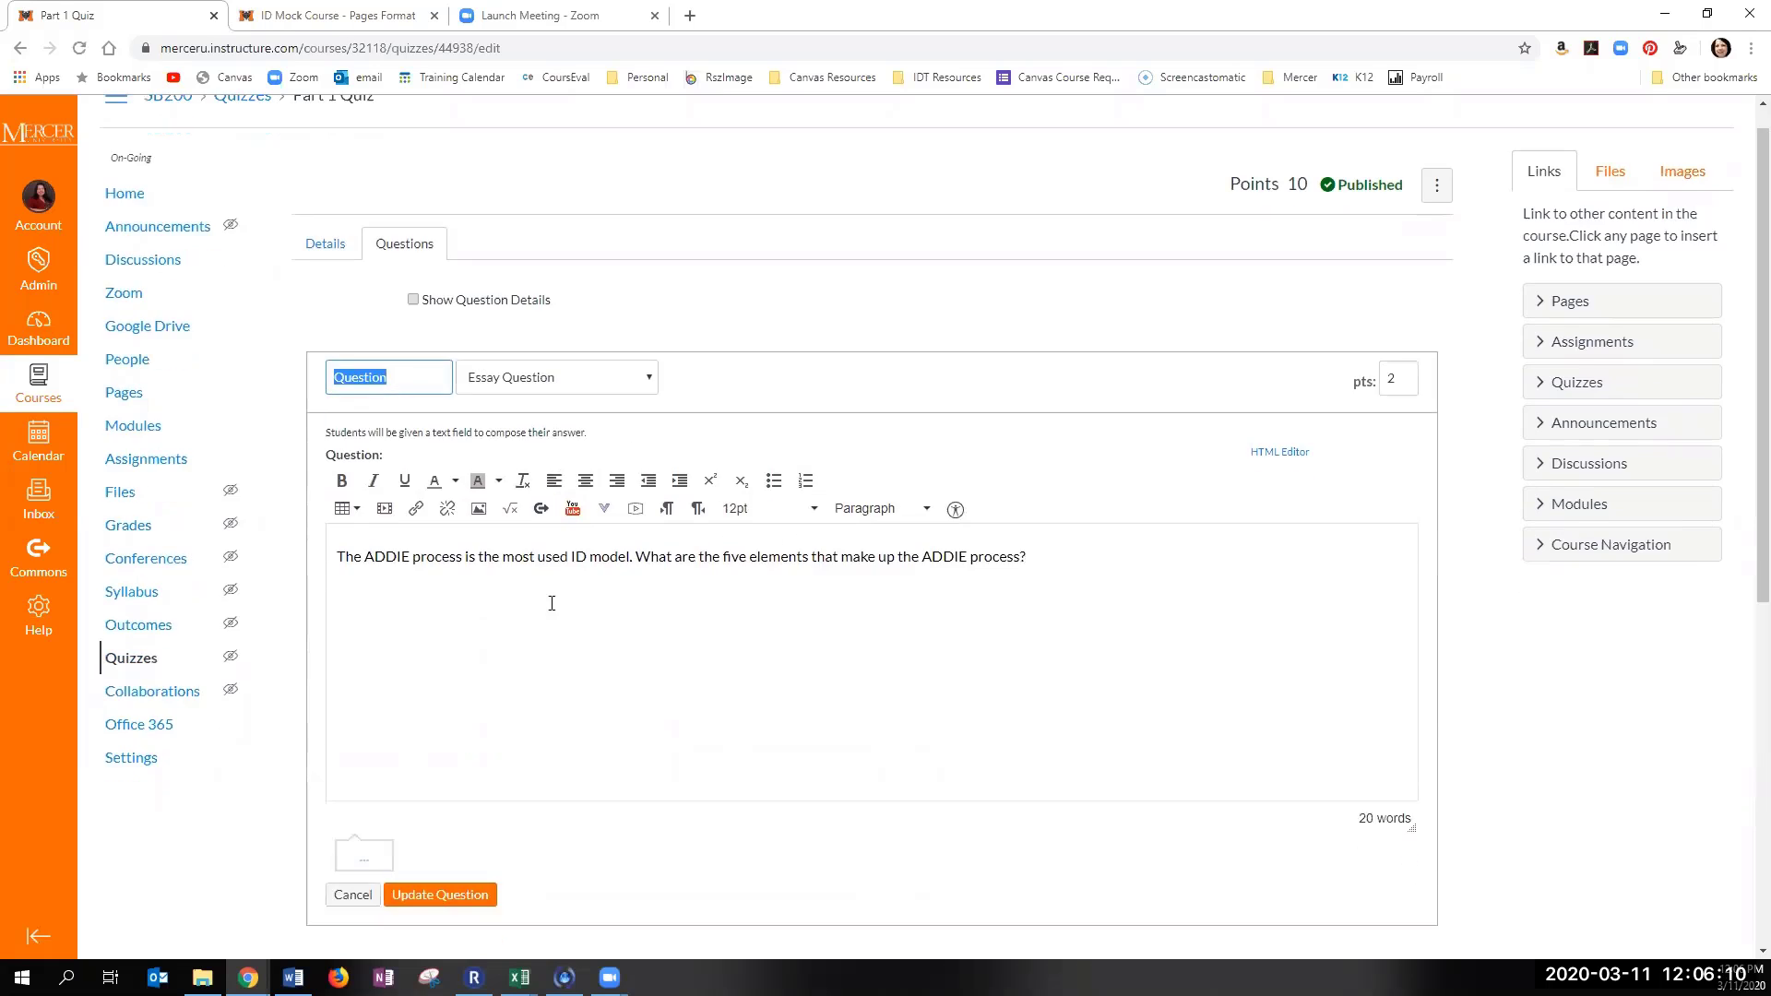
pyautogui.click(352, 652)
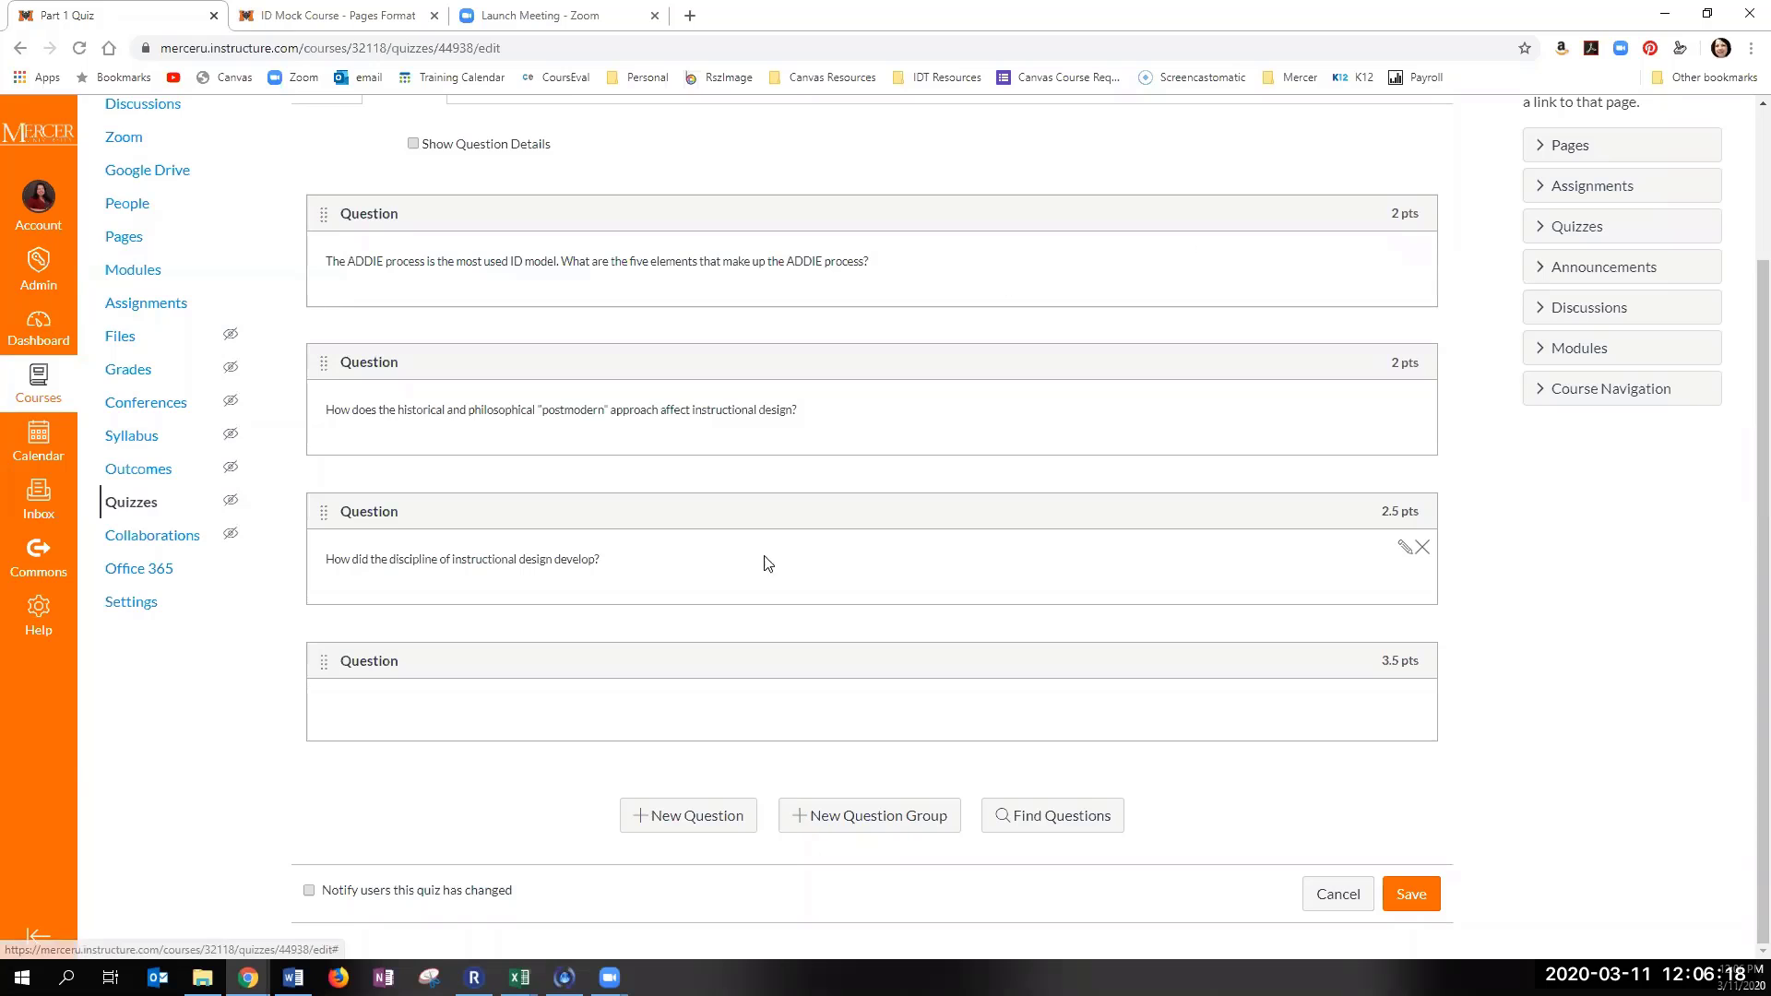
pyautogui.scroll(1, 752, 594)
pyautogui.scroll(2, 752, 594)
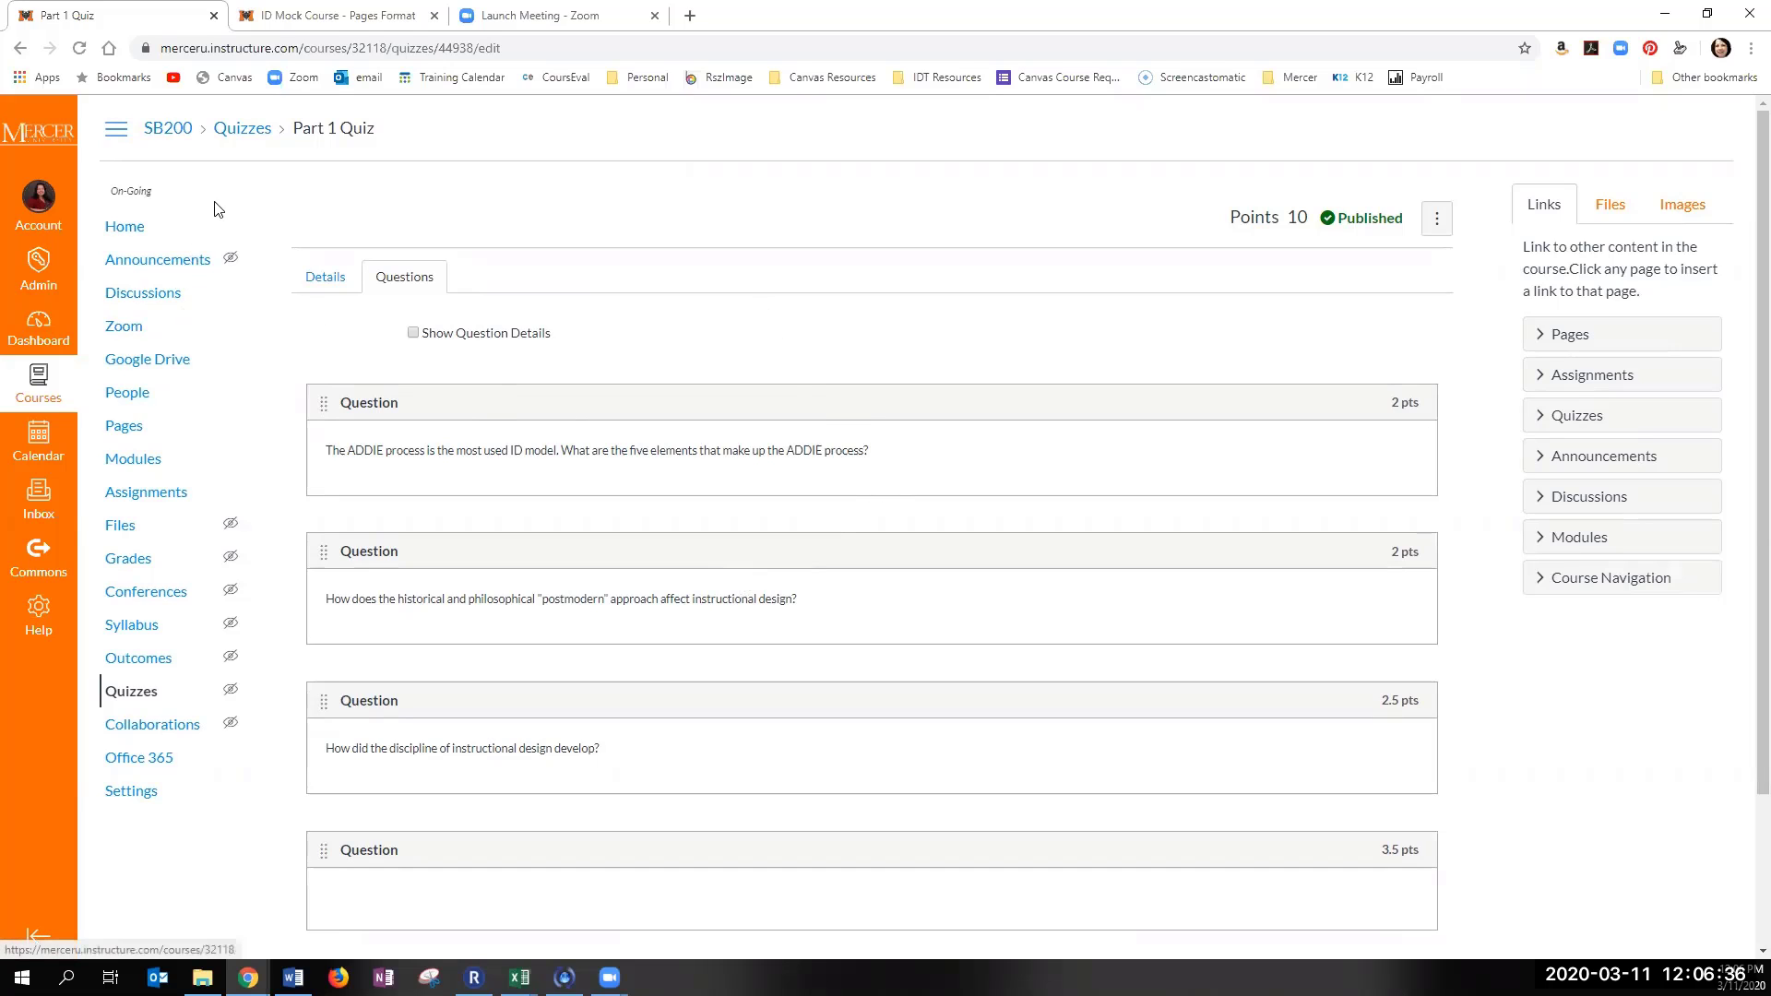
# Step: Create a new quiz in the course and title it Quiz 2
pyautogui.click(130, 701)
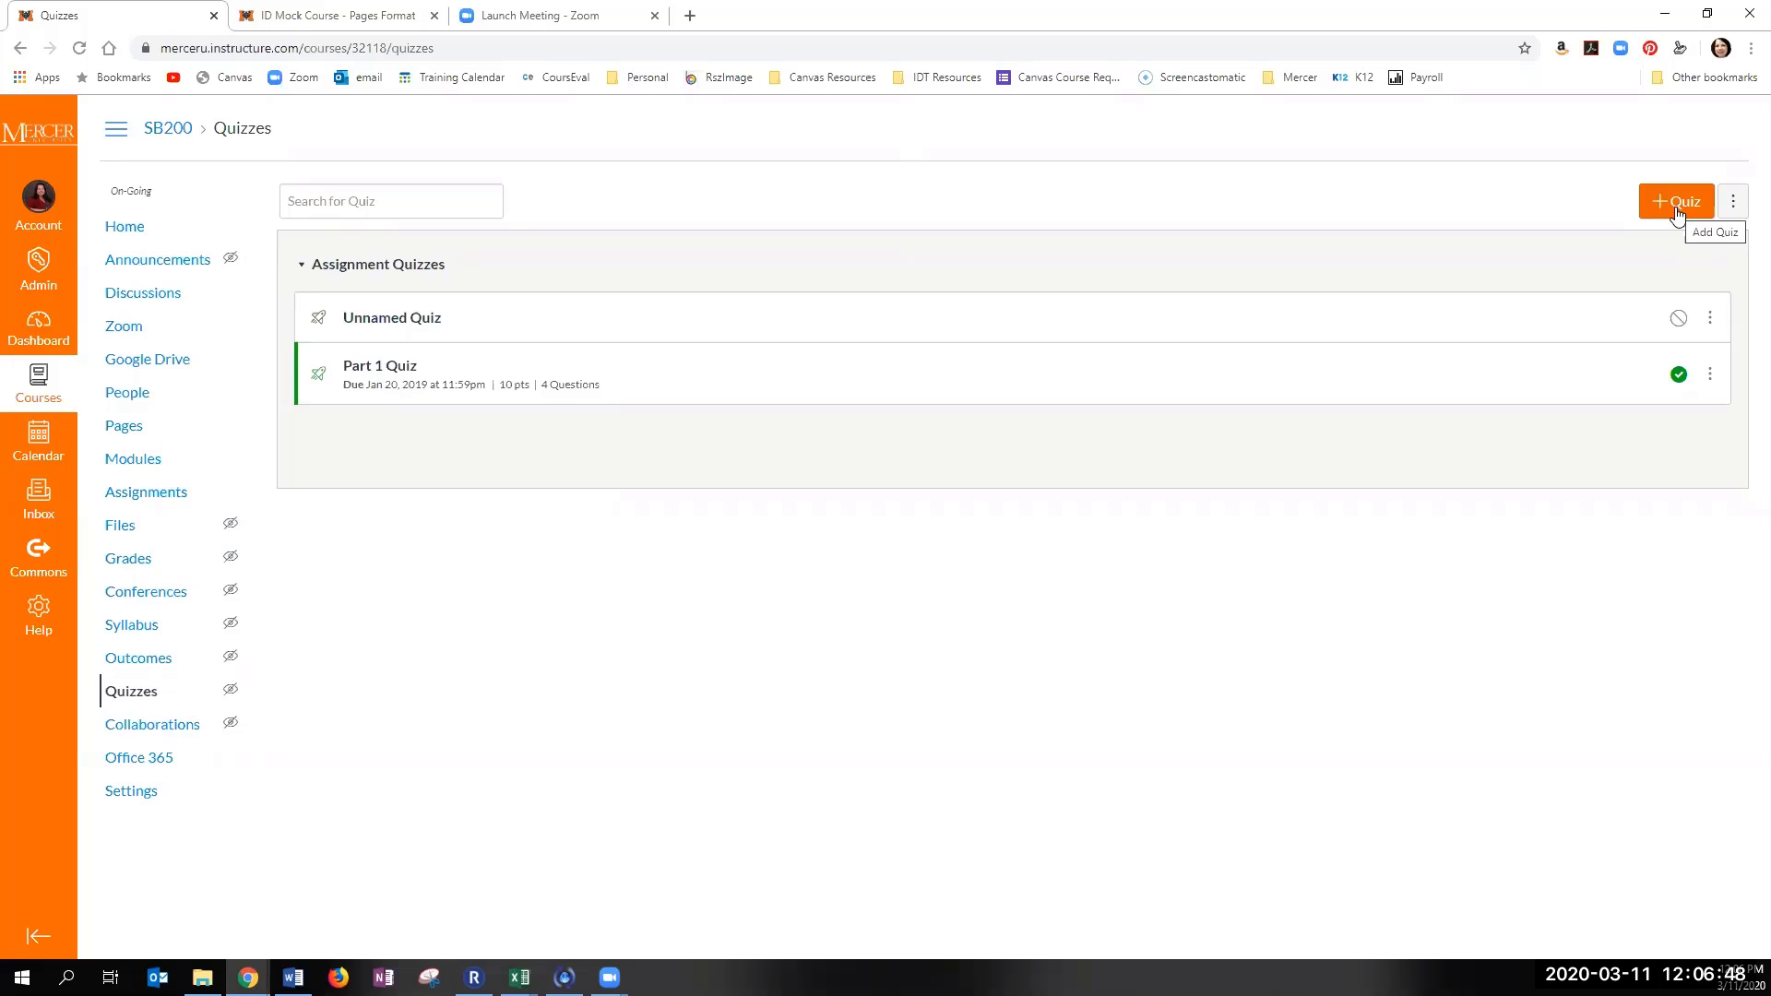
pyautogui.click(1673, 214)
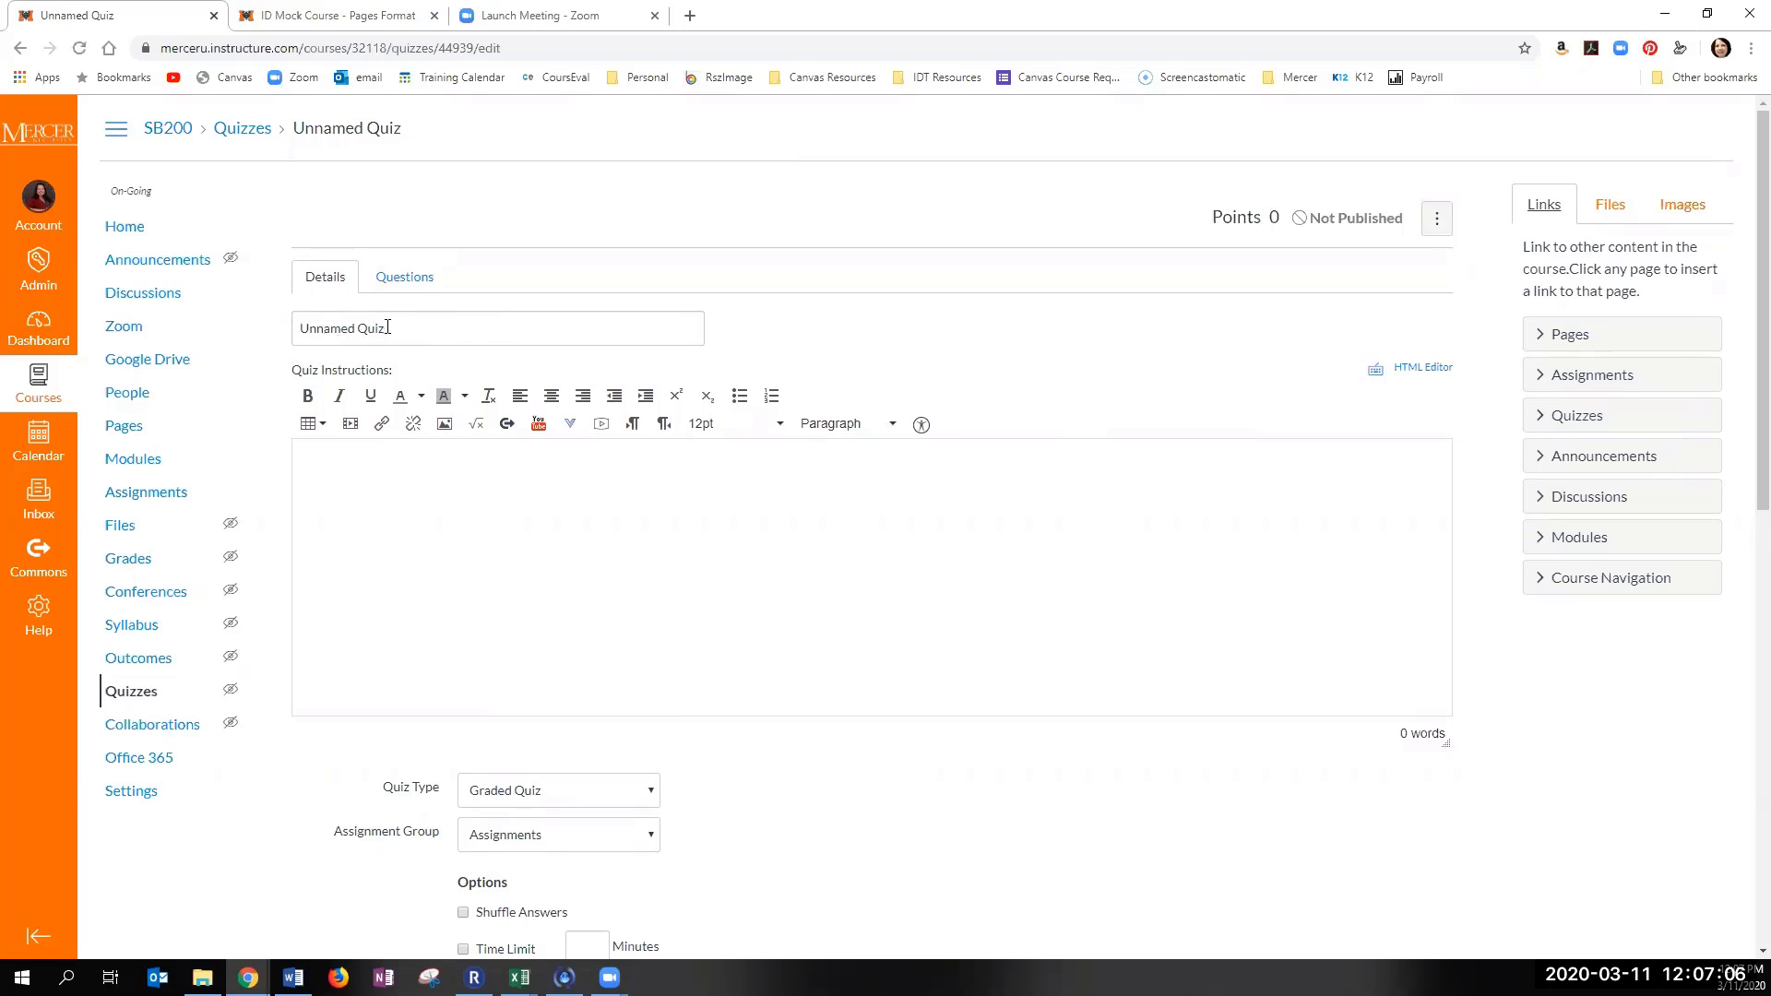
pyautogui.moveTo(387, 327); pyautogui.dragTo(297, 328)
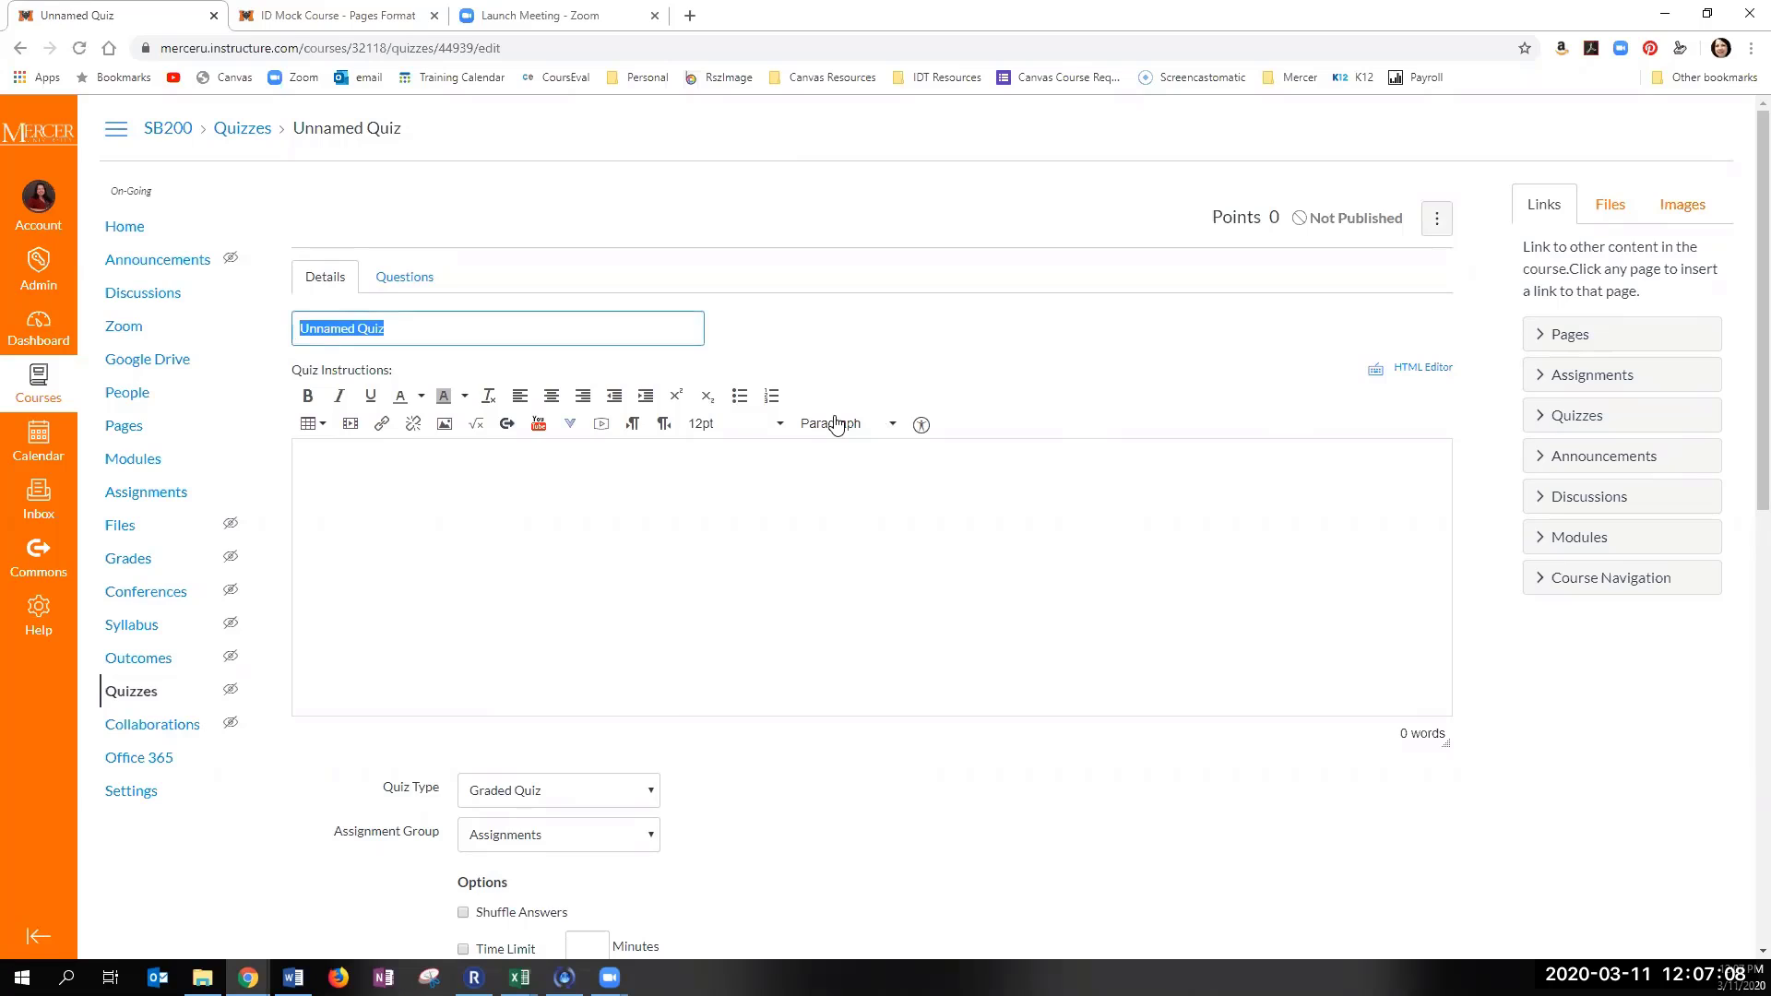
pyautogui.write('Quiz')
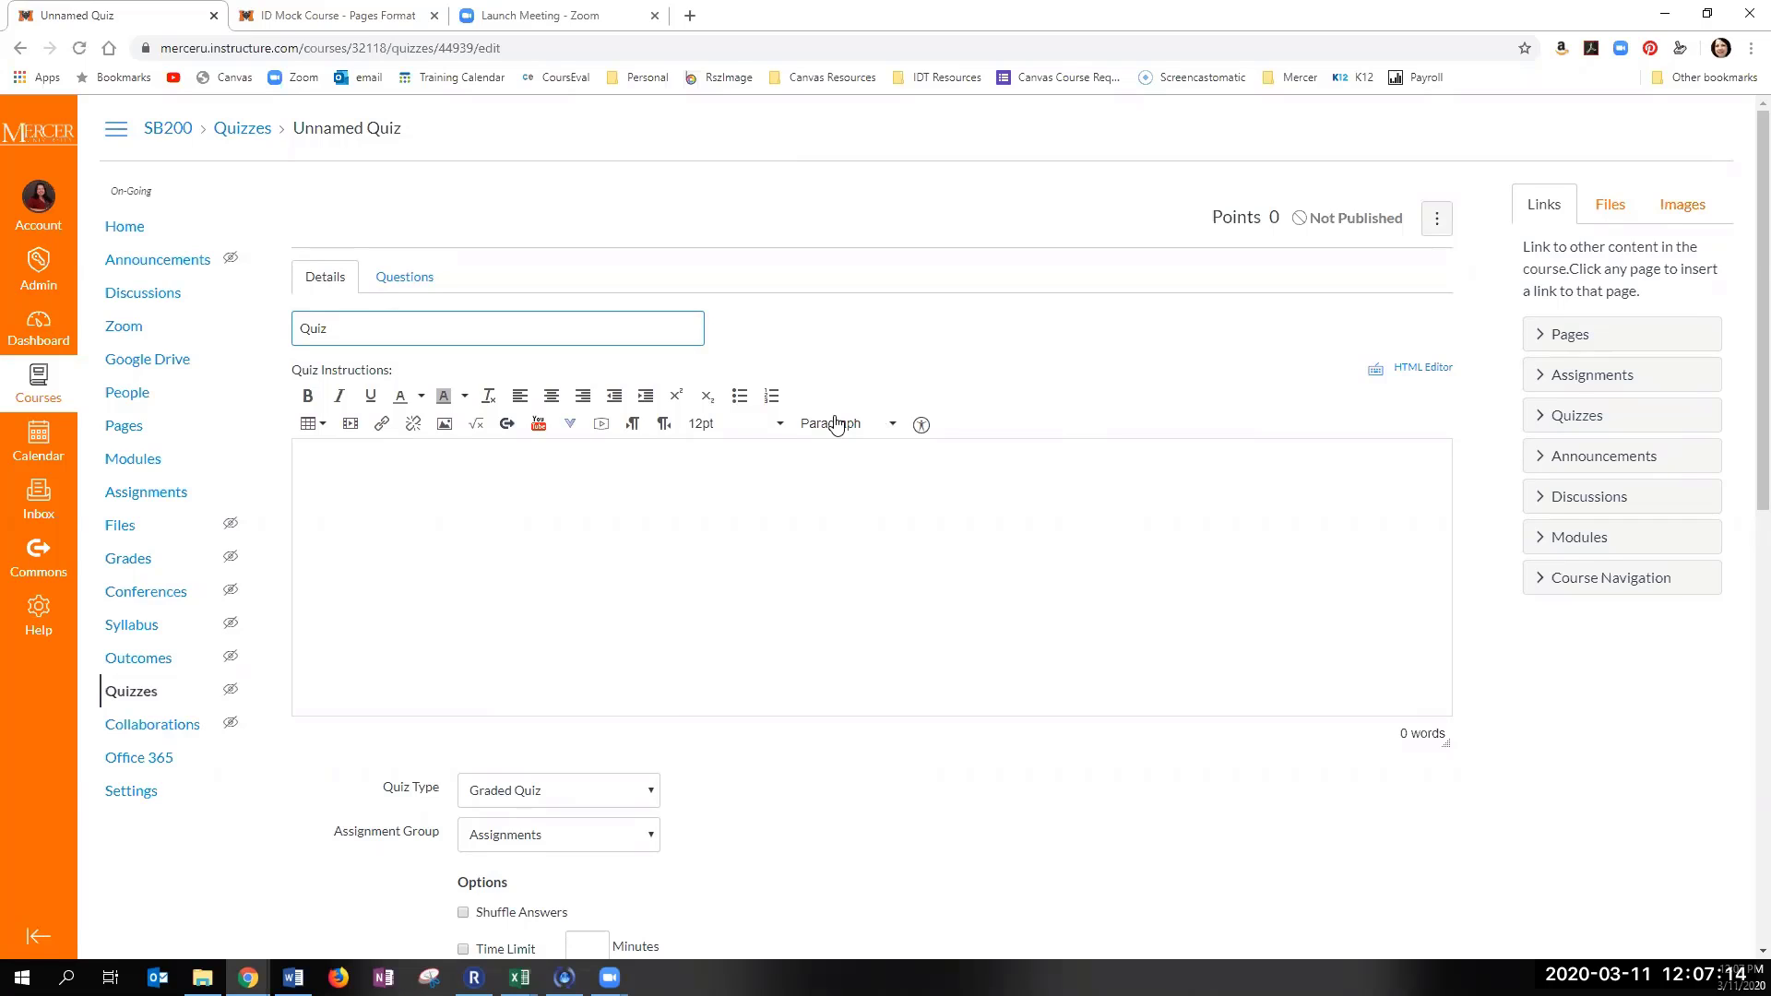
pyautogui.write('2')
pyautogui.click(427, 482)
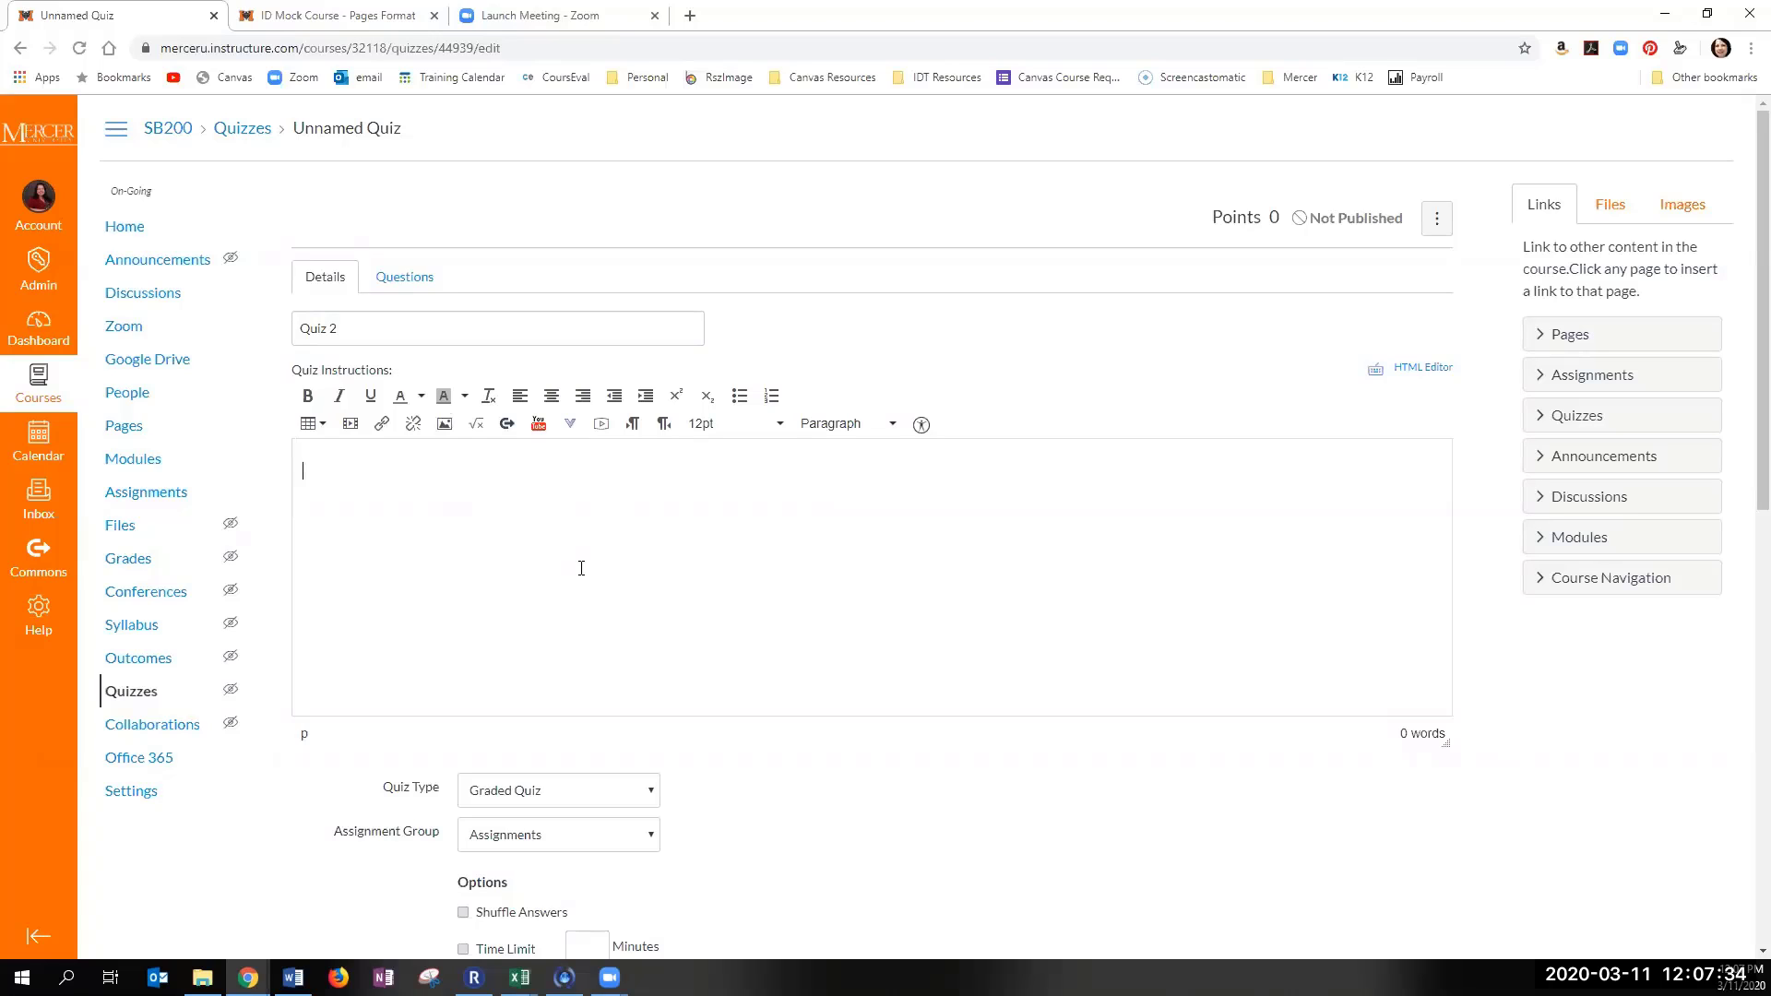
# Step: Set the quiz type to Graded Quiz and the assignment group to Assignments
pyautogui.scroll(-2, 582, 568)
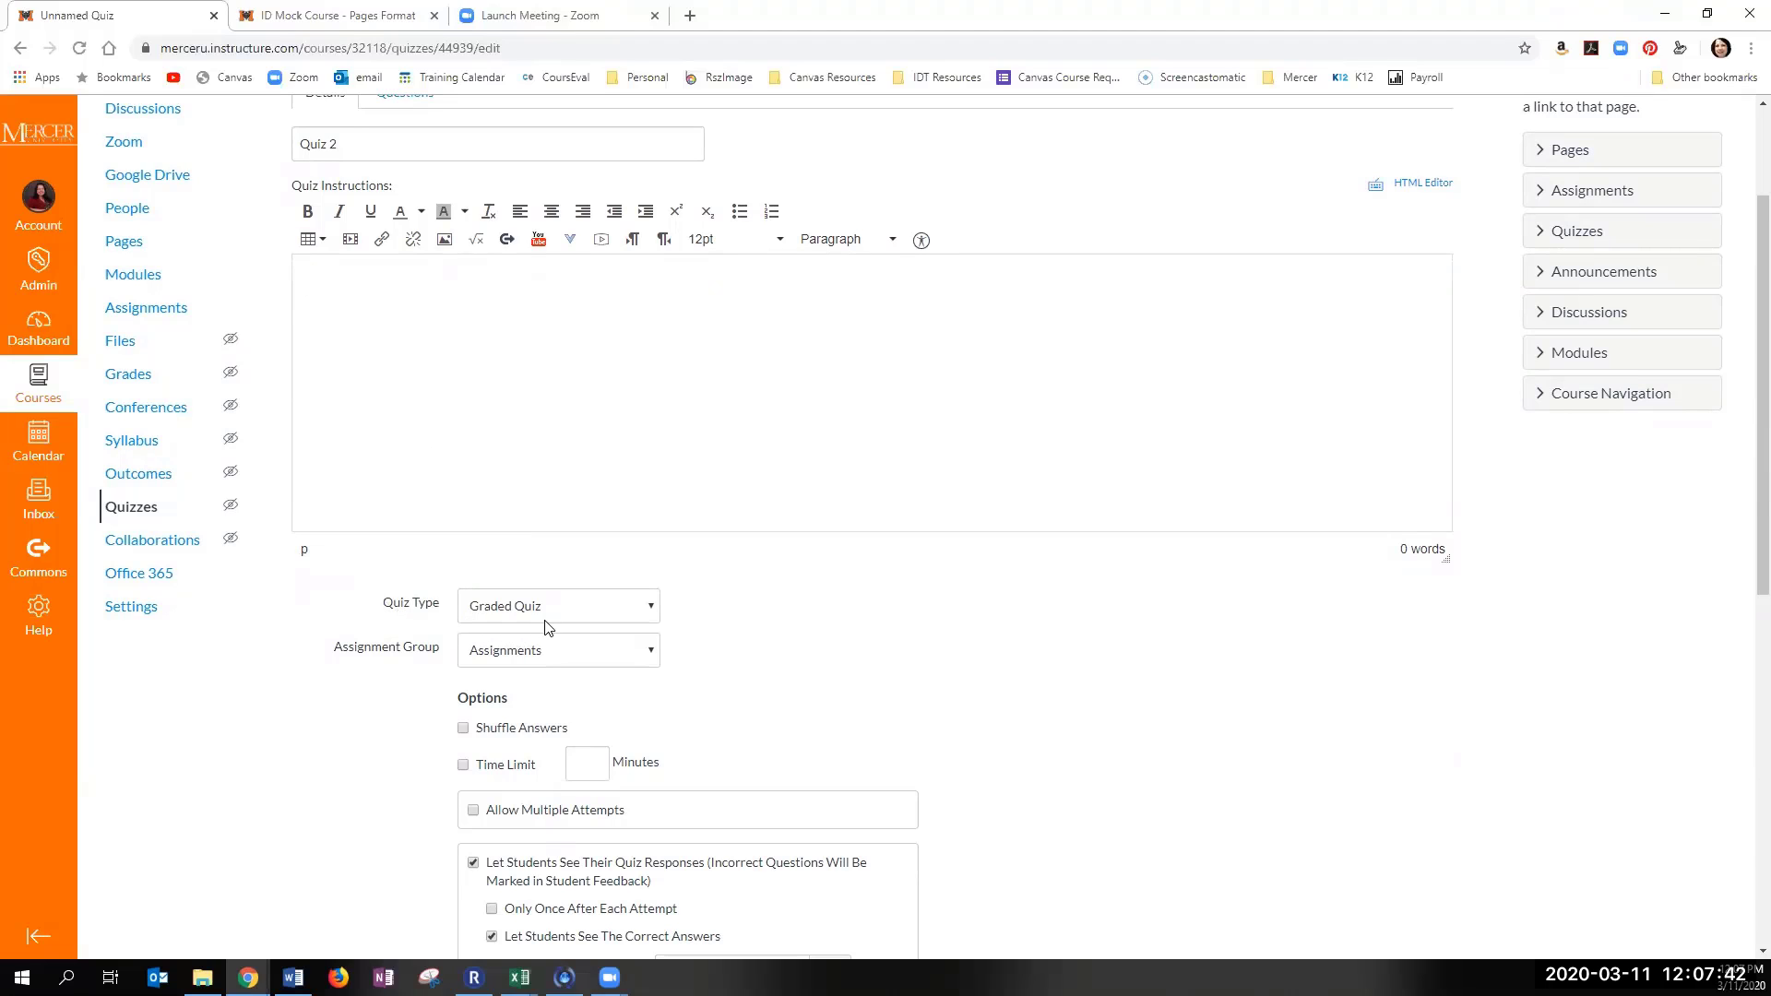
pyautogui.click(605, 614)
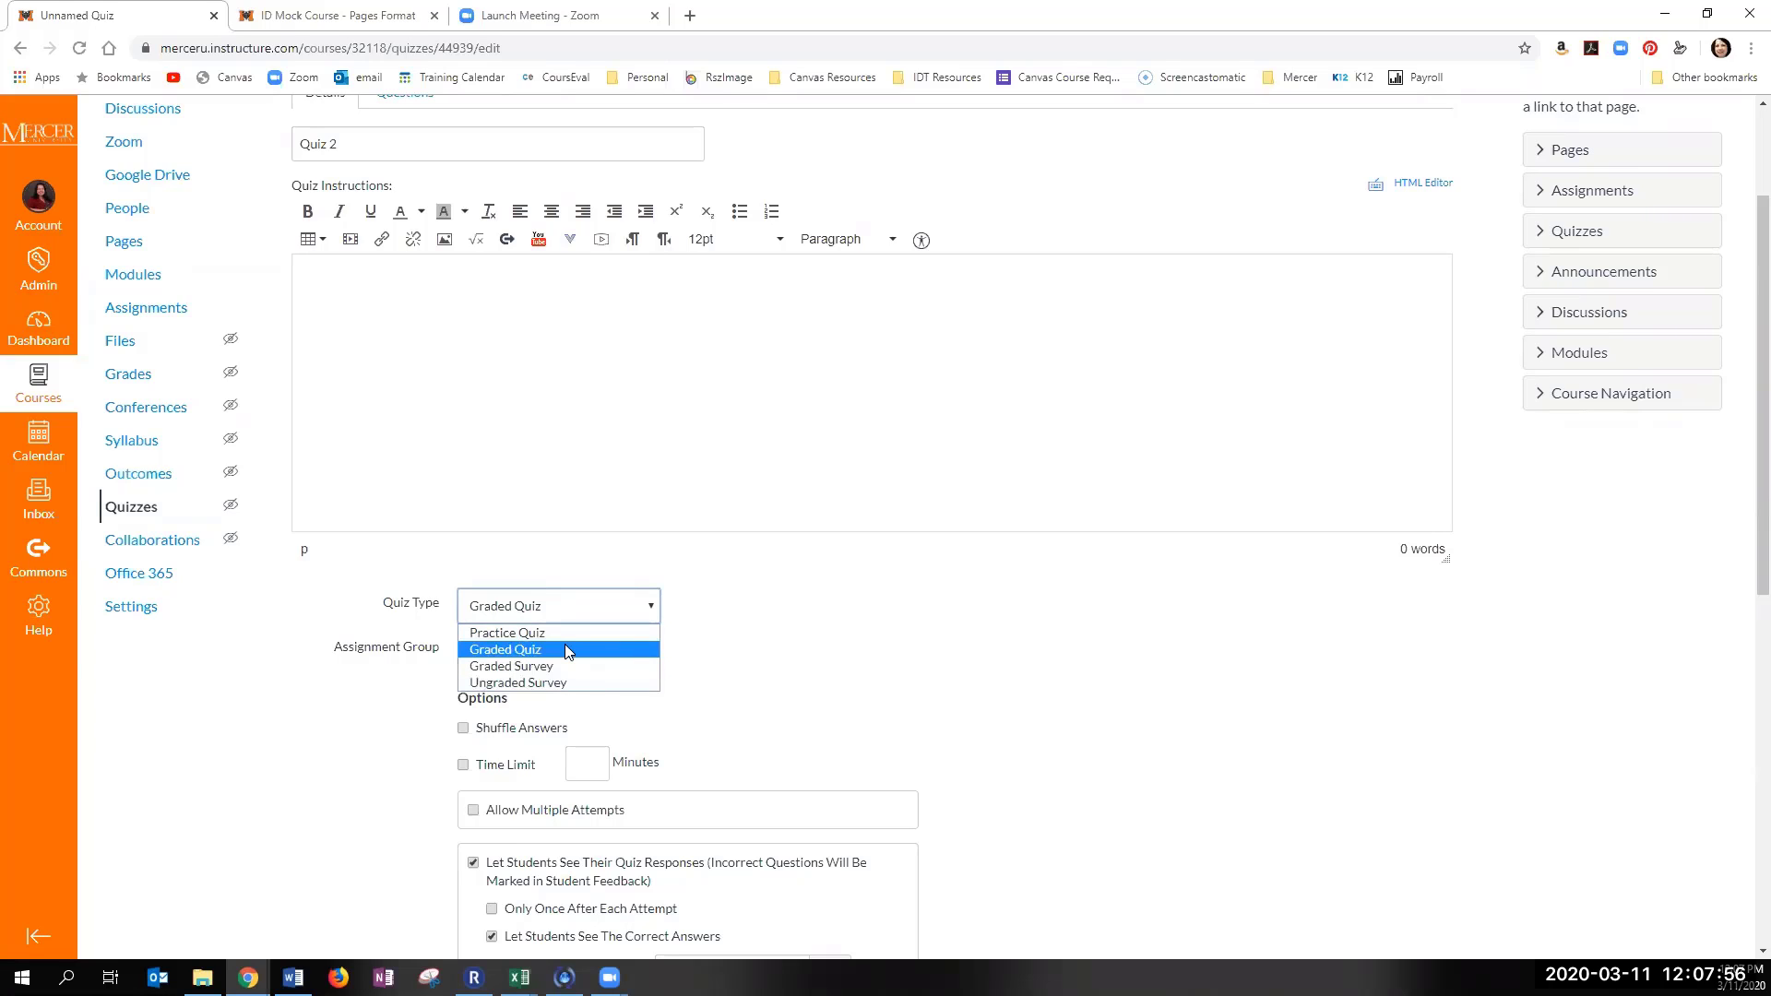
pyautogui.click(566, 647)
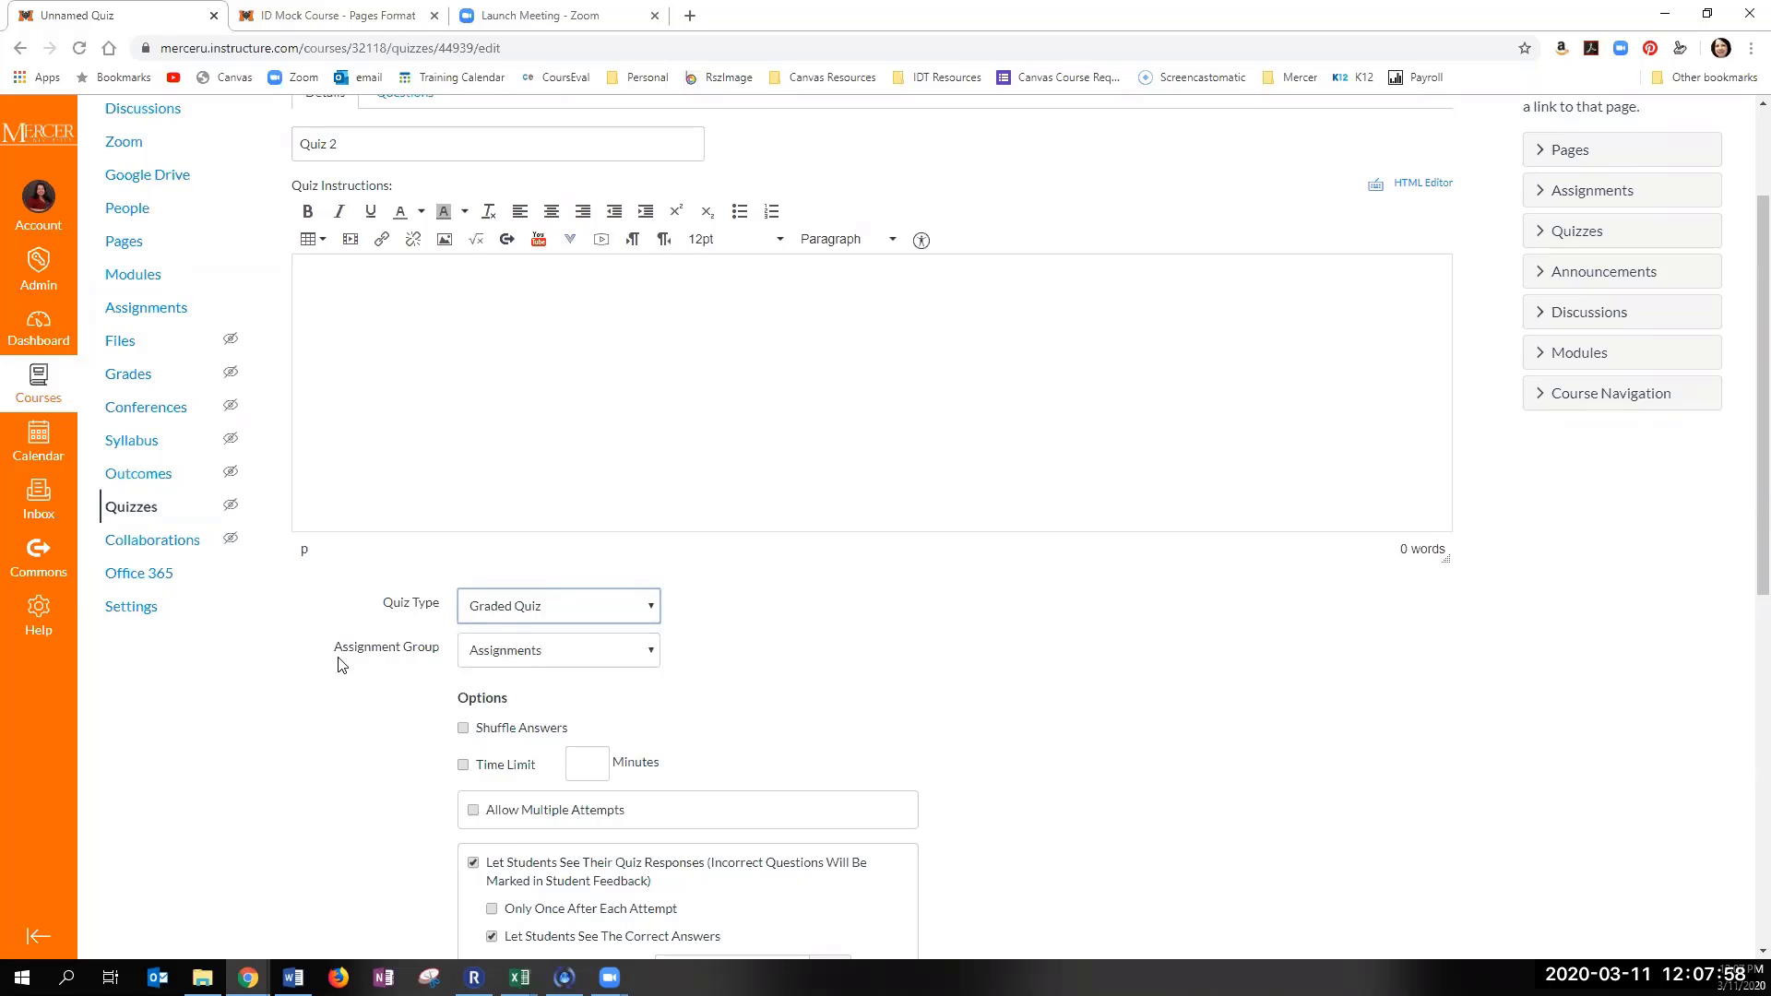
pyautogui.click(531, 653)
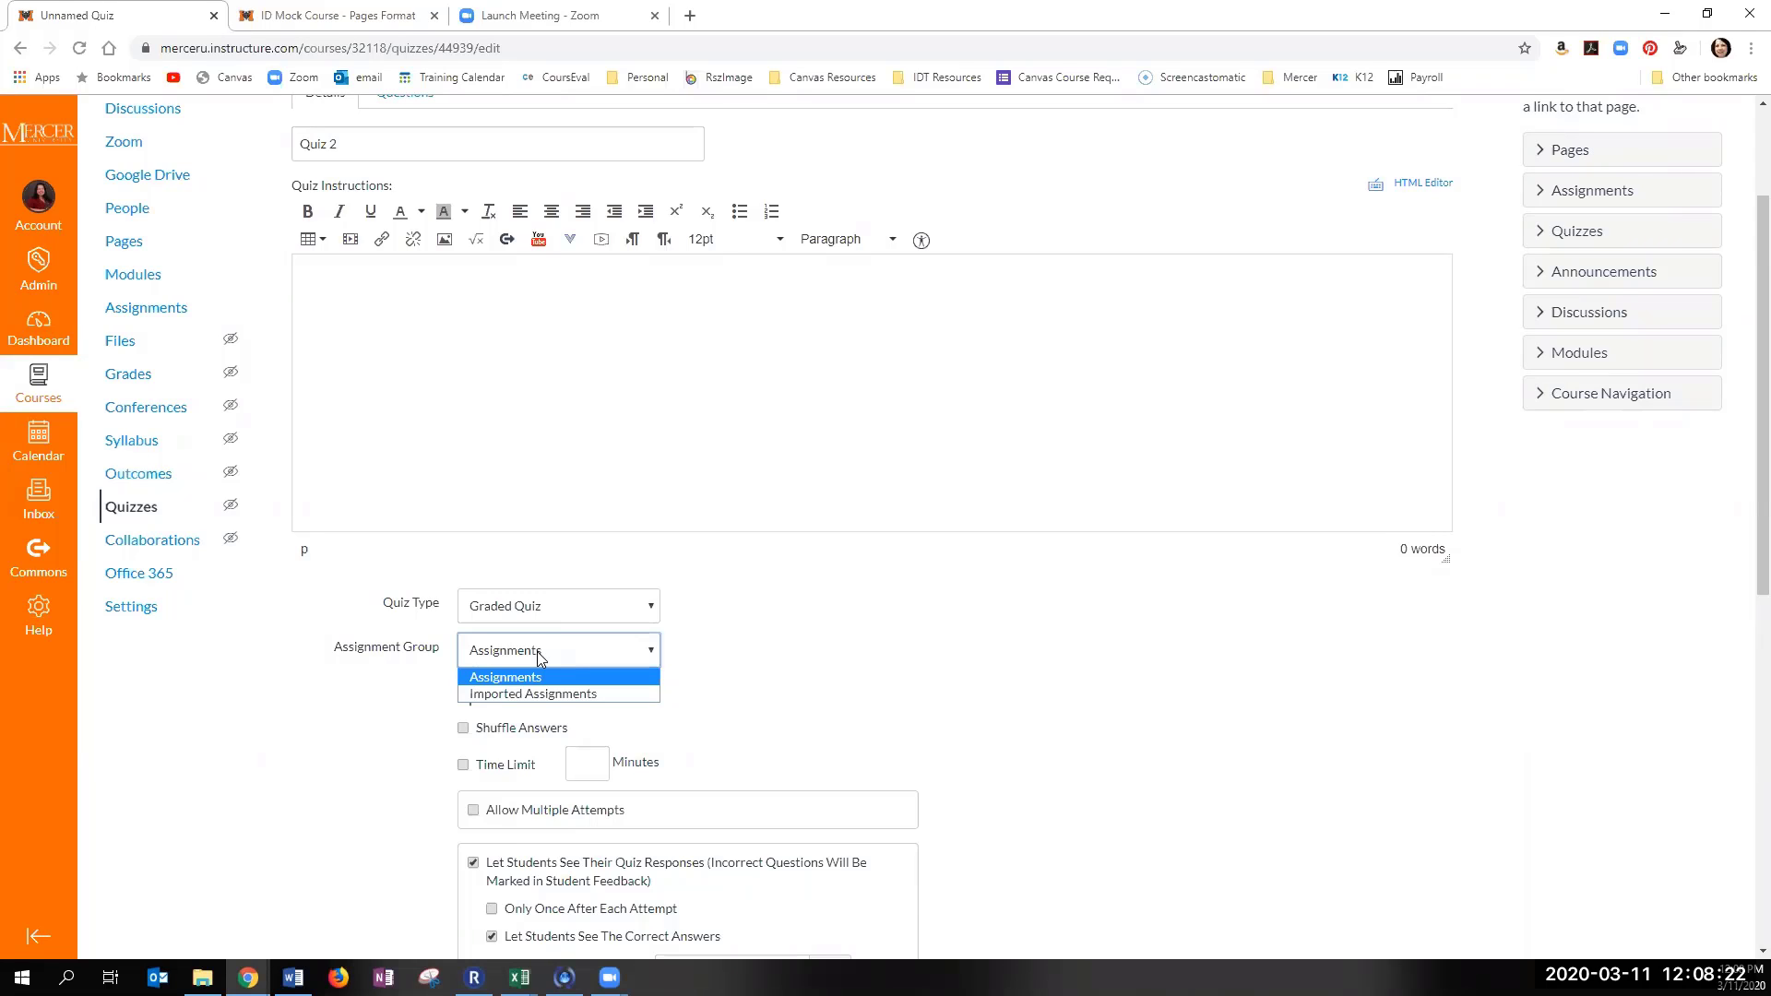
pyautogui.click(608, 680)
# Step: Give the quiz a time limit of 30 minutes and allow multiple attempts
pyautogui.scroll(-2, 858, 655)
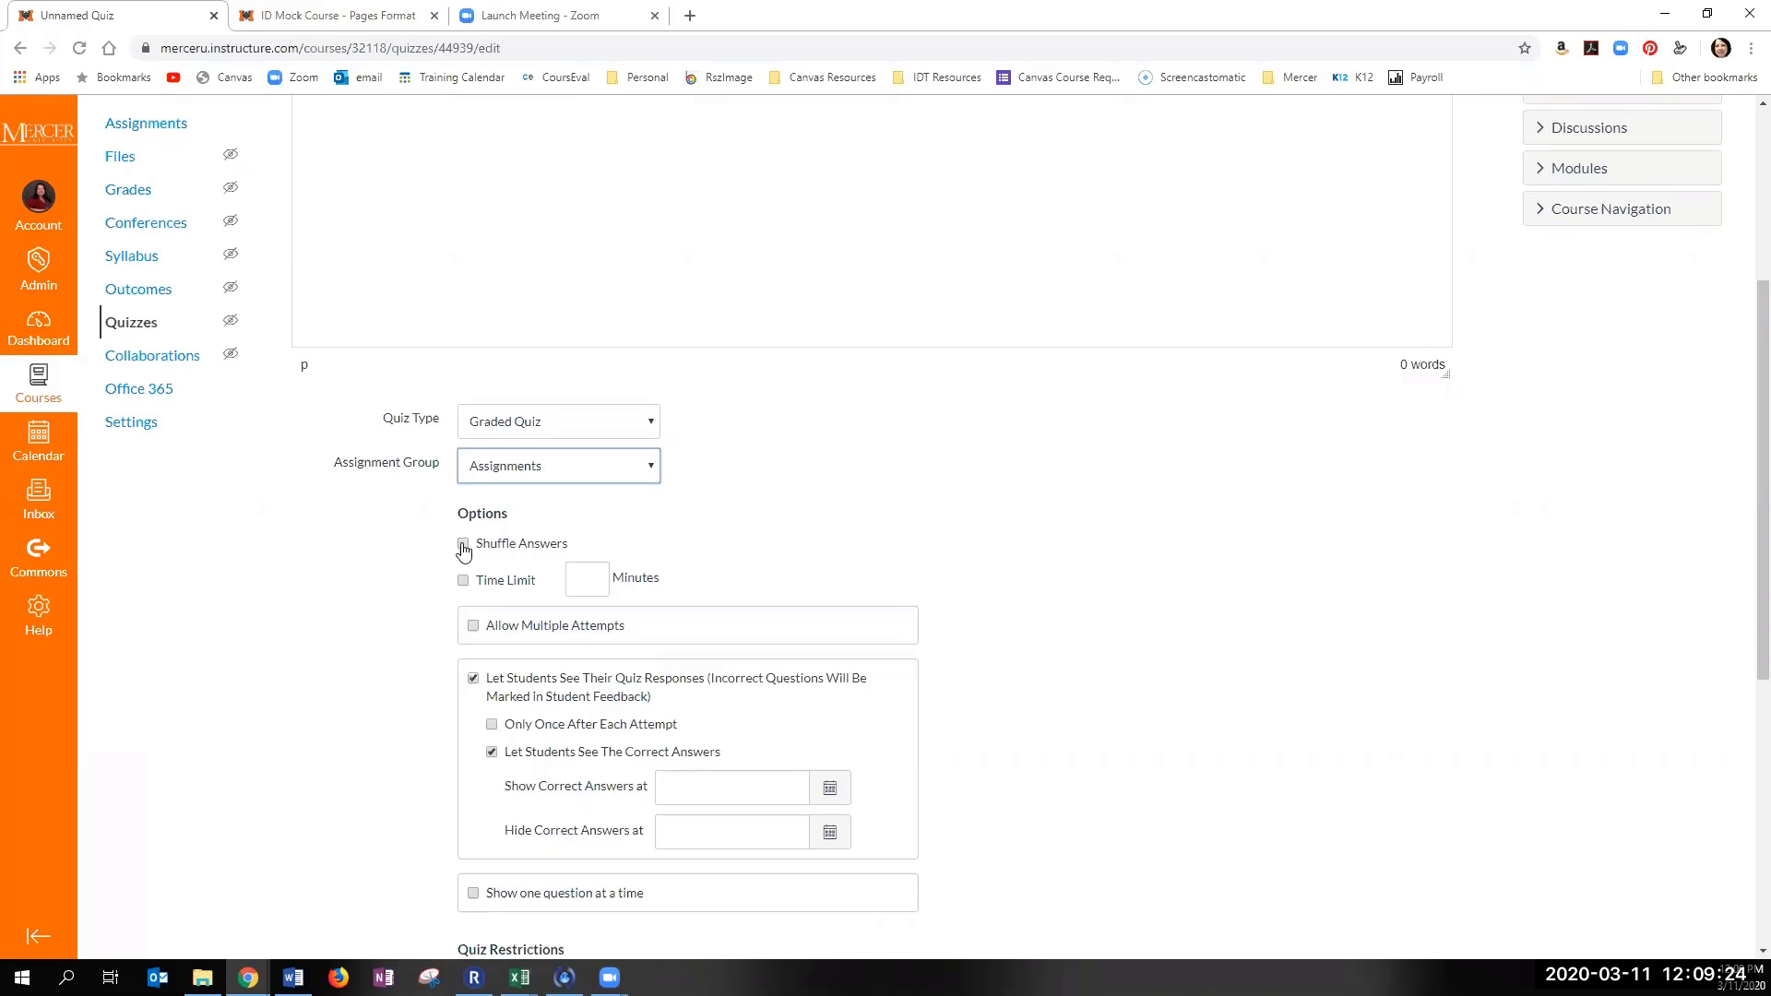
pyautogui.click(472, 589)
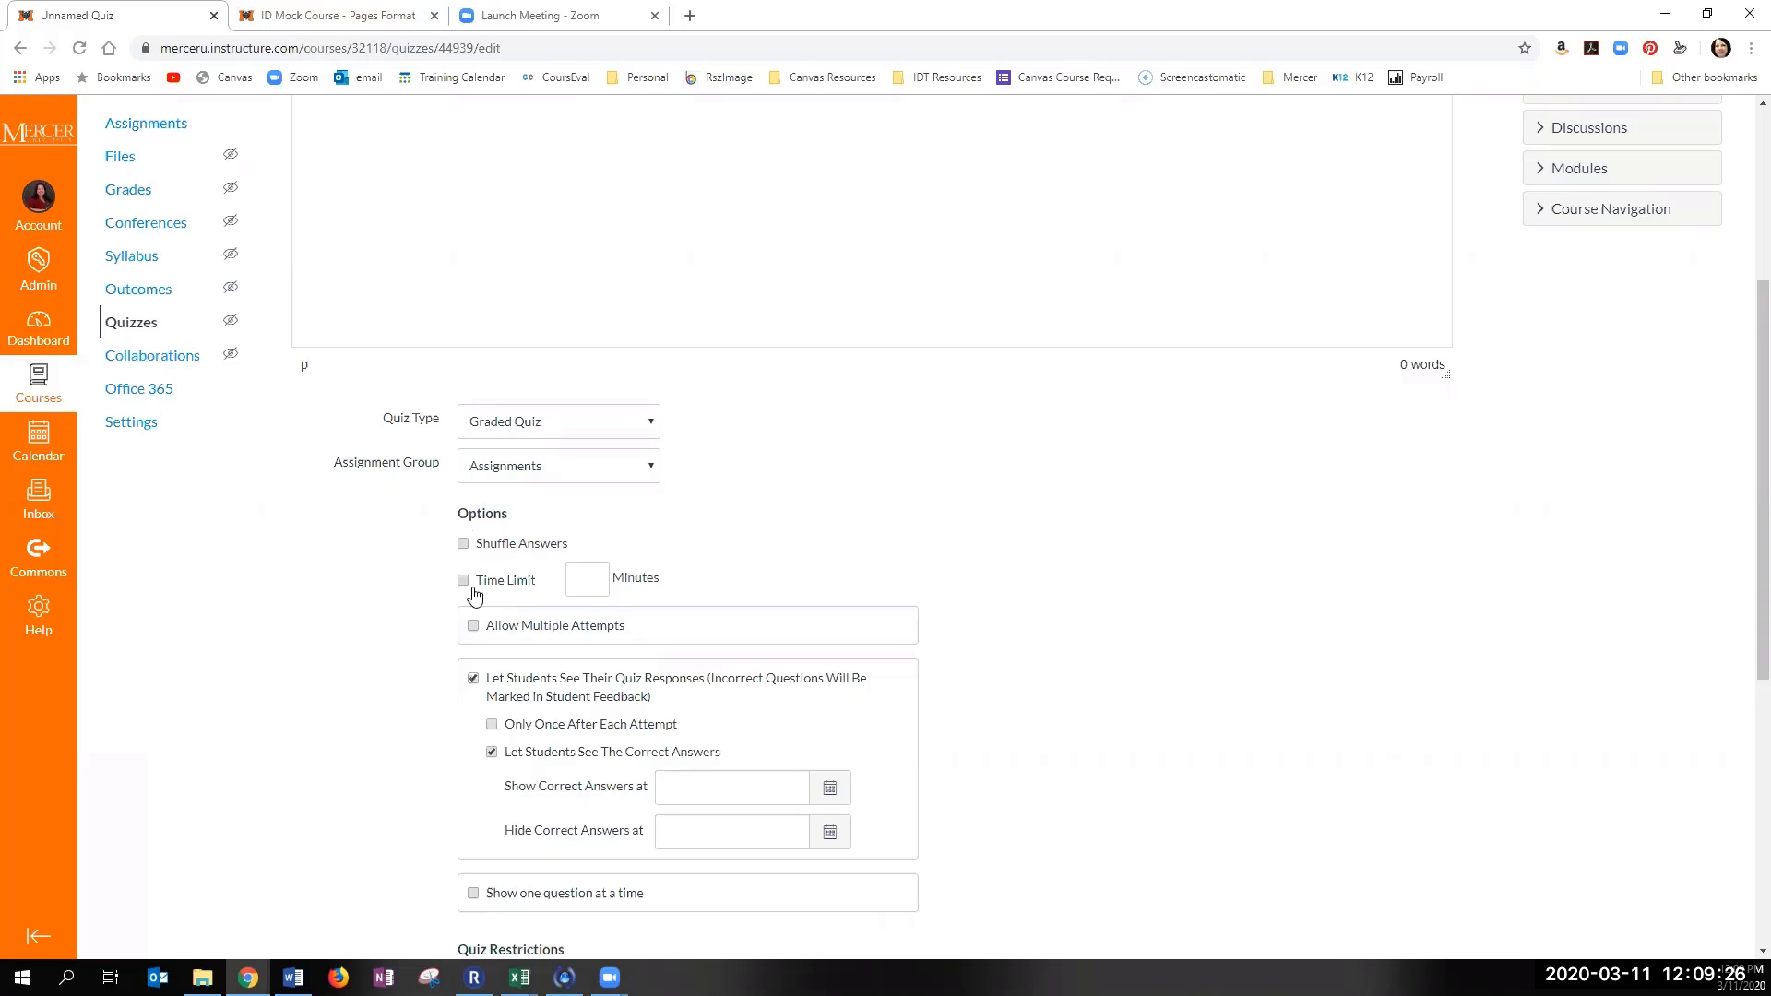
pyautogui.click(472, 590)
pyautogui.write('0')
pyautogui.scroll(-1, 738, 560)
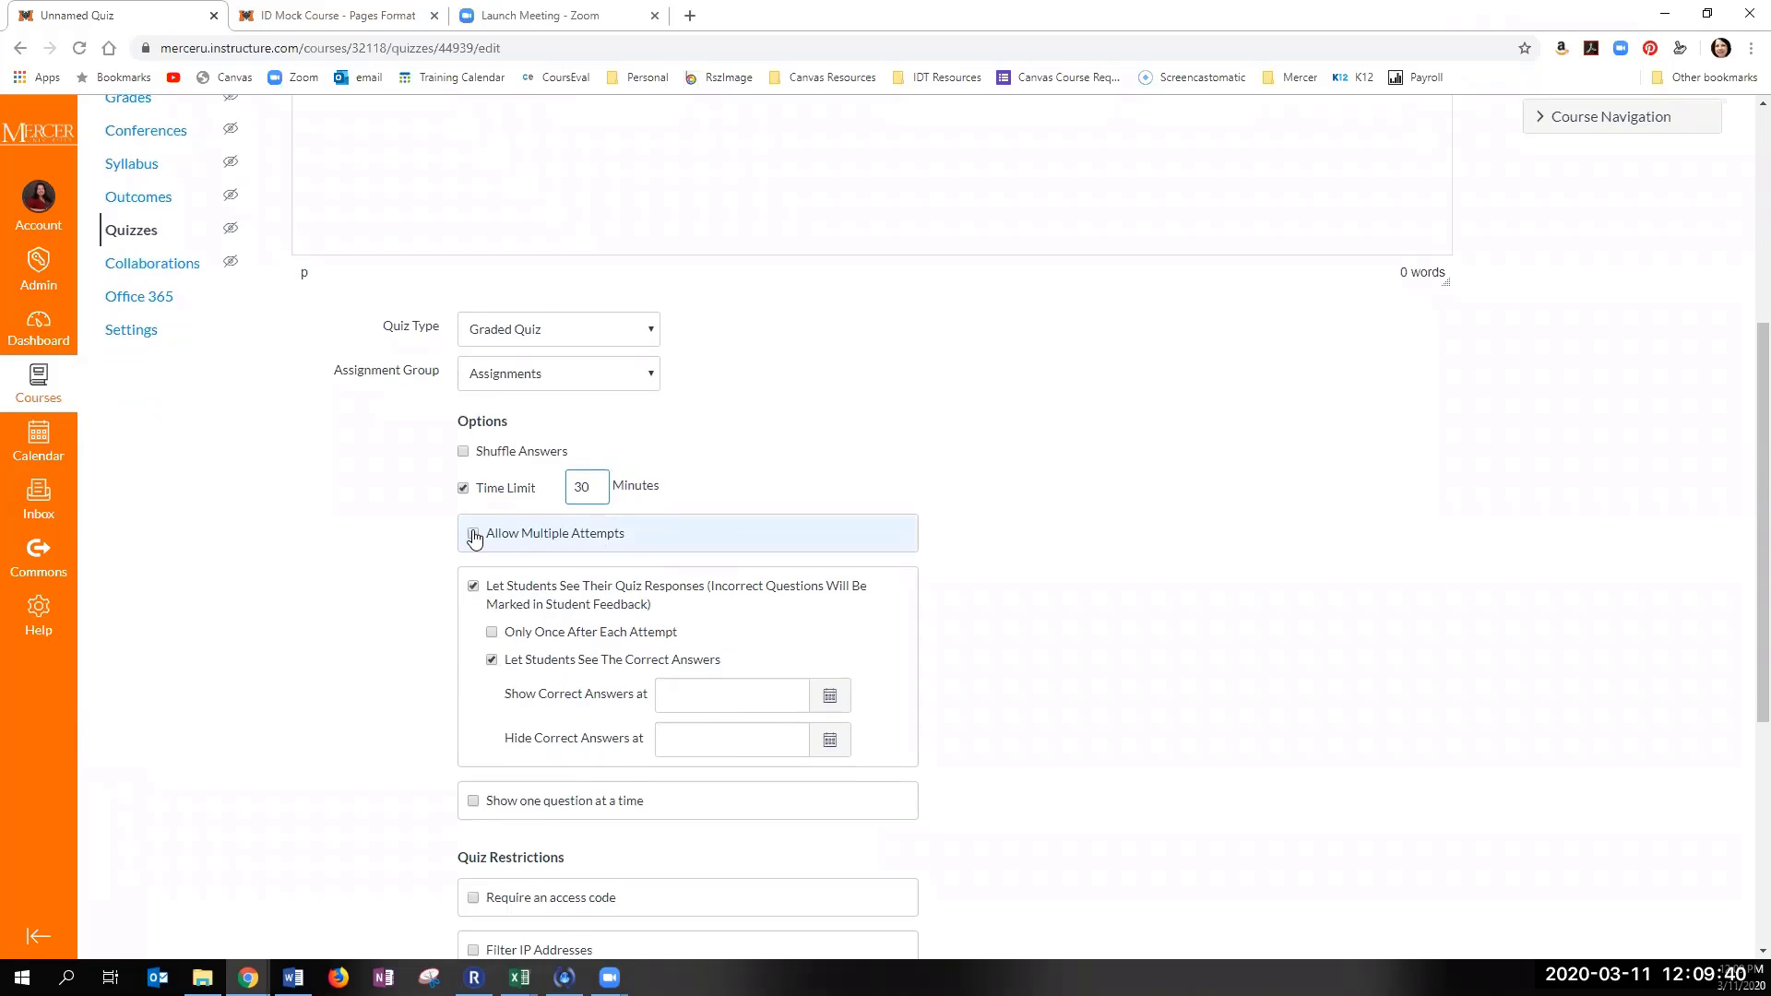
pyautogui.click(474, 536)
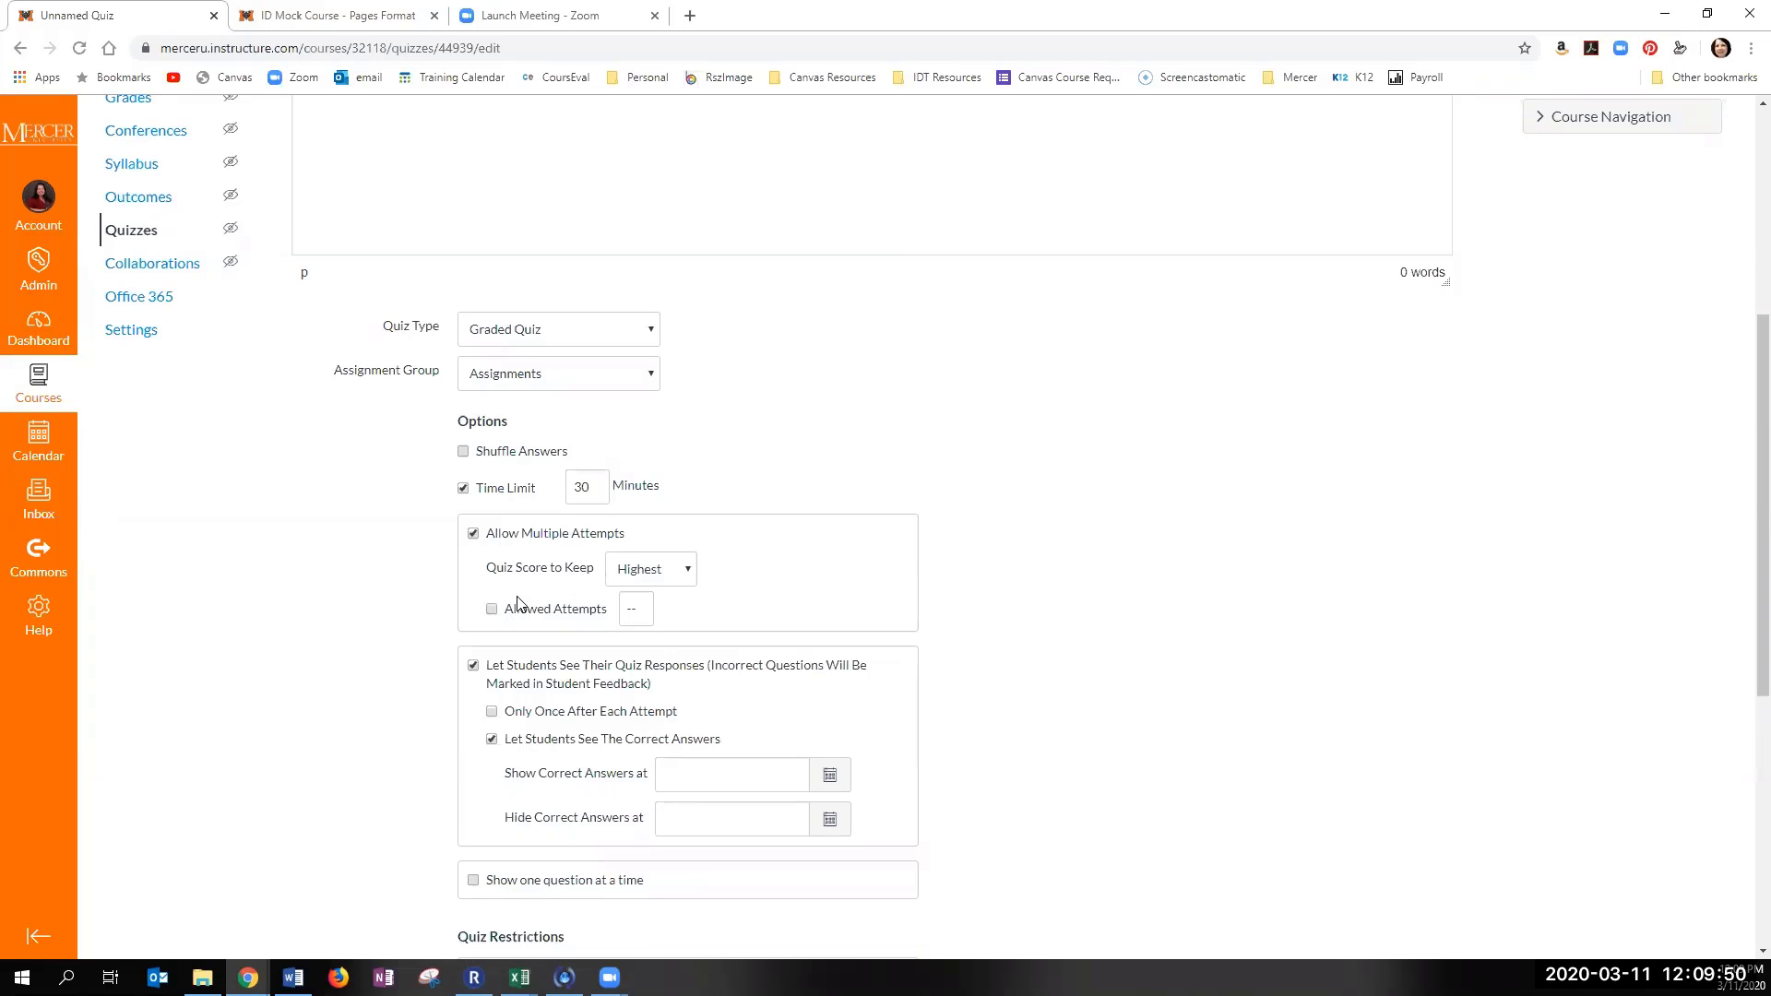
# Step: Keep Highest as the quiz score to keep and limit the allowed attempts to 2
pyautogui.click(676, 579)
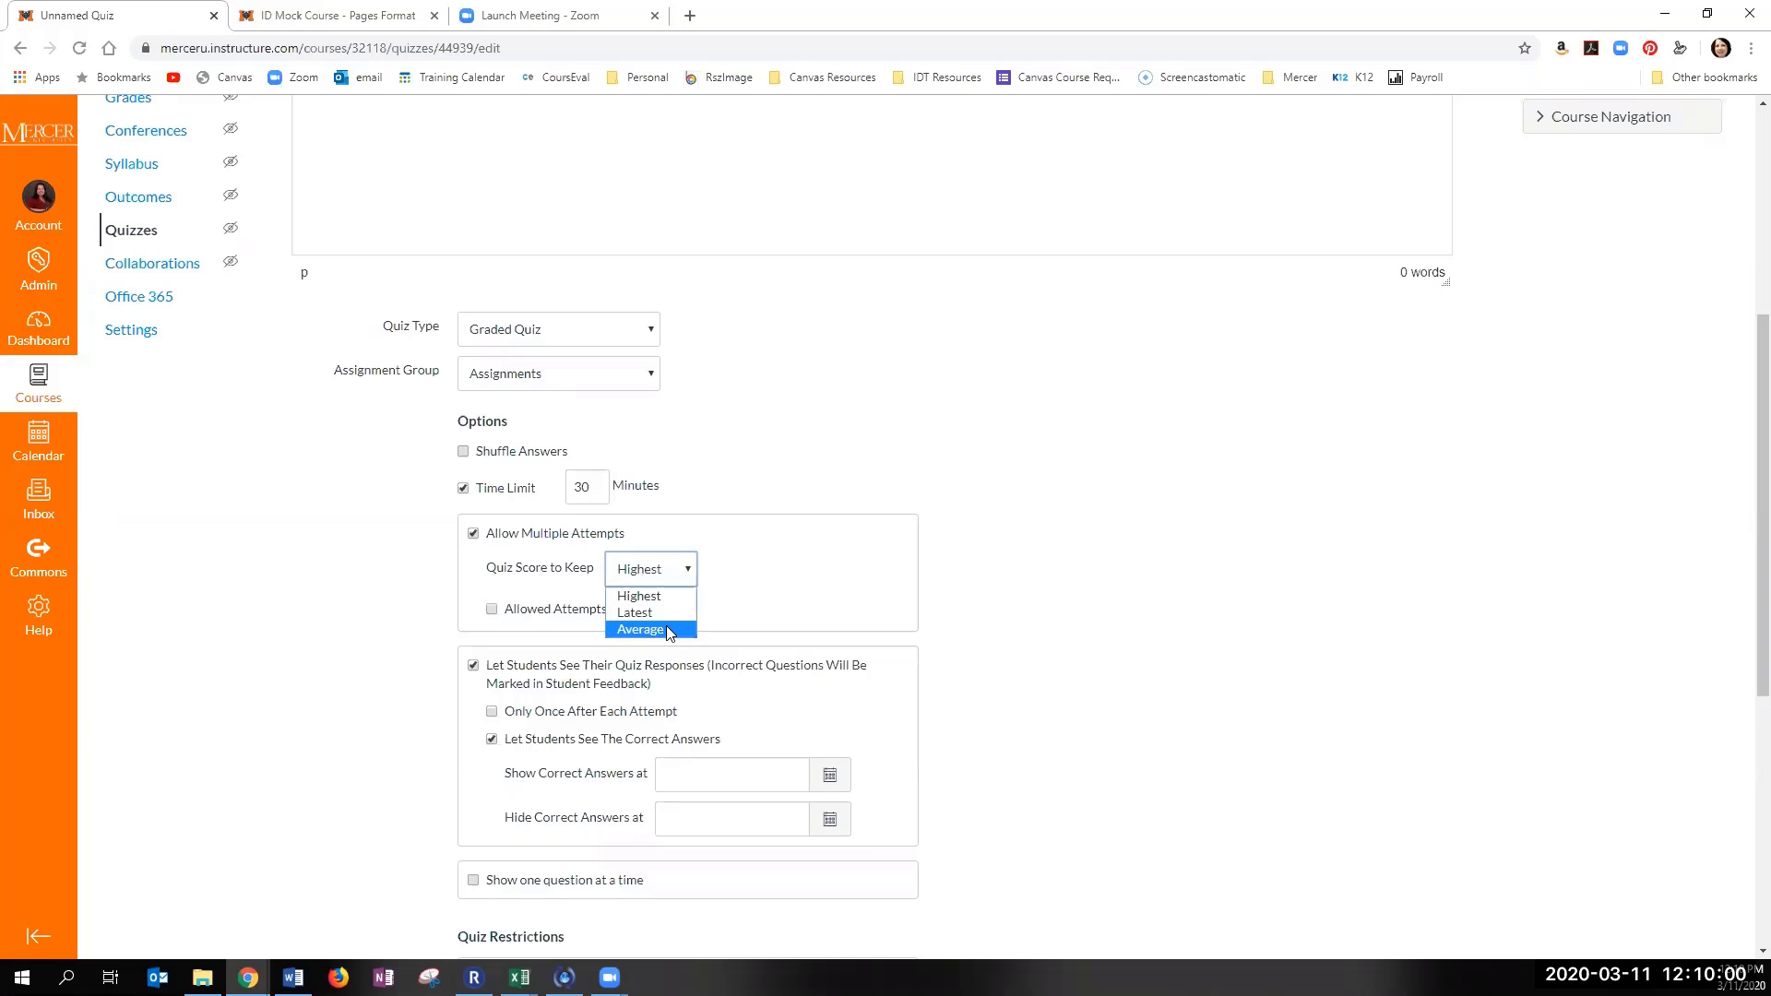
pyautogui.click(770, 592)
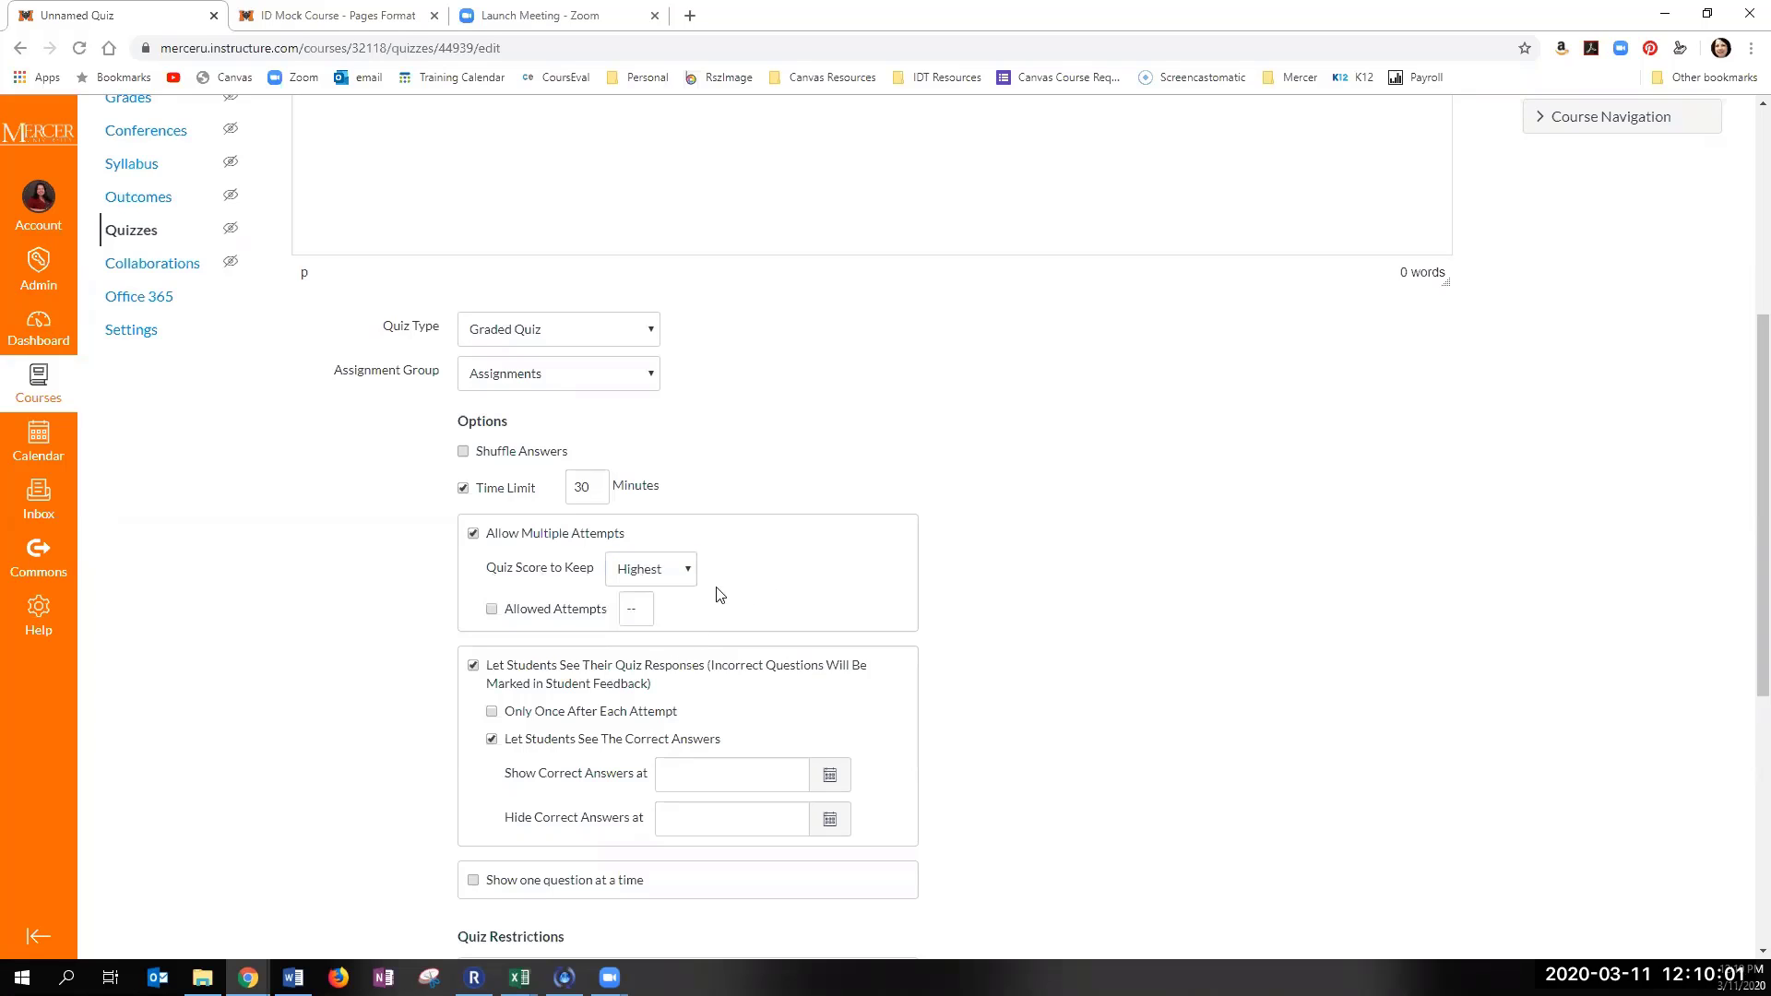
pyautogui.click(492, 611)
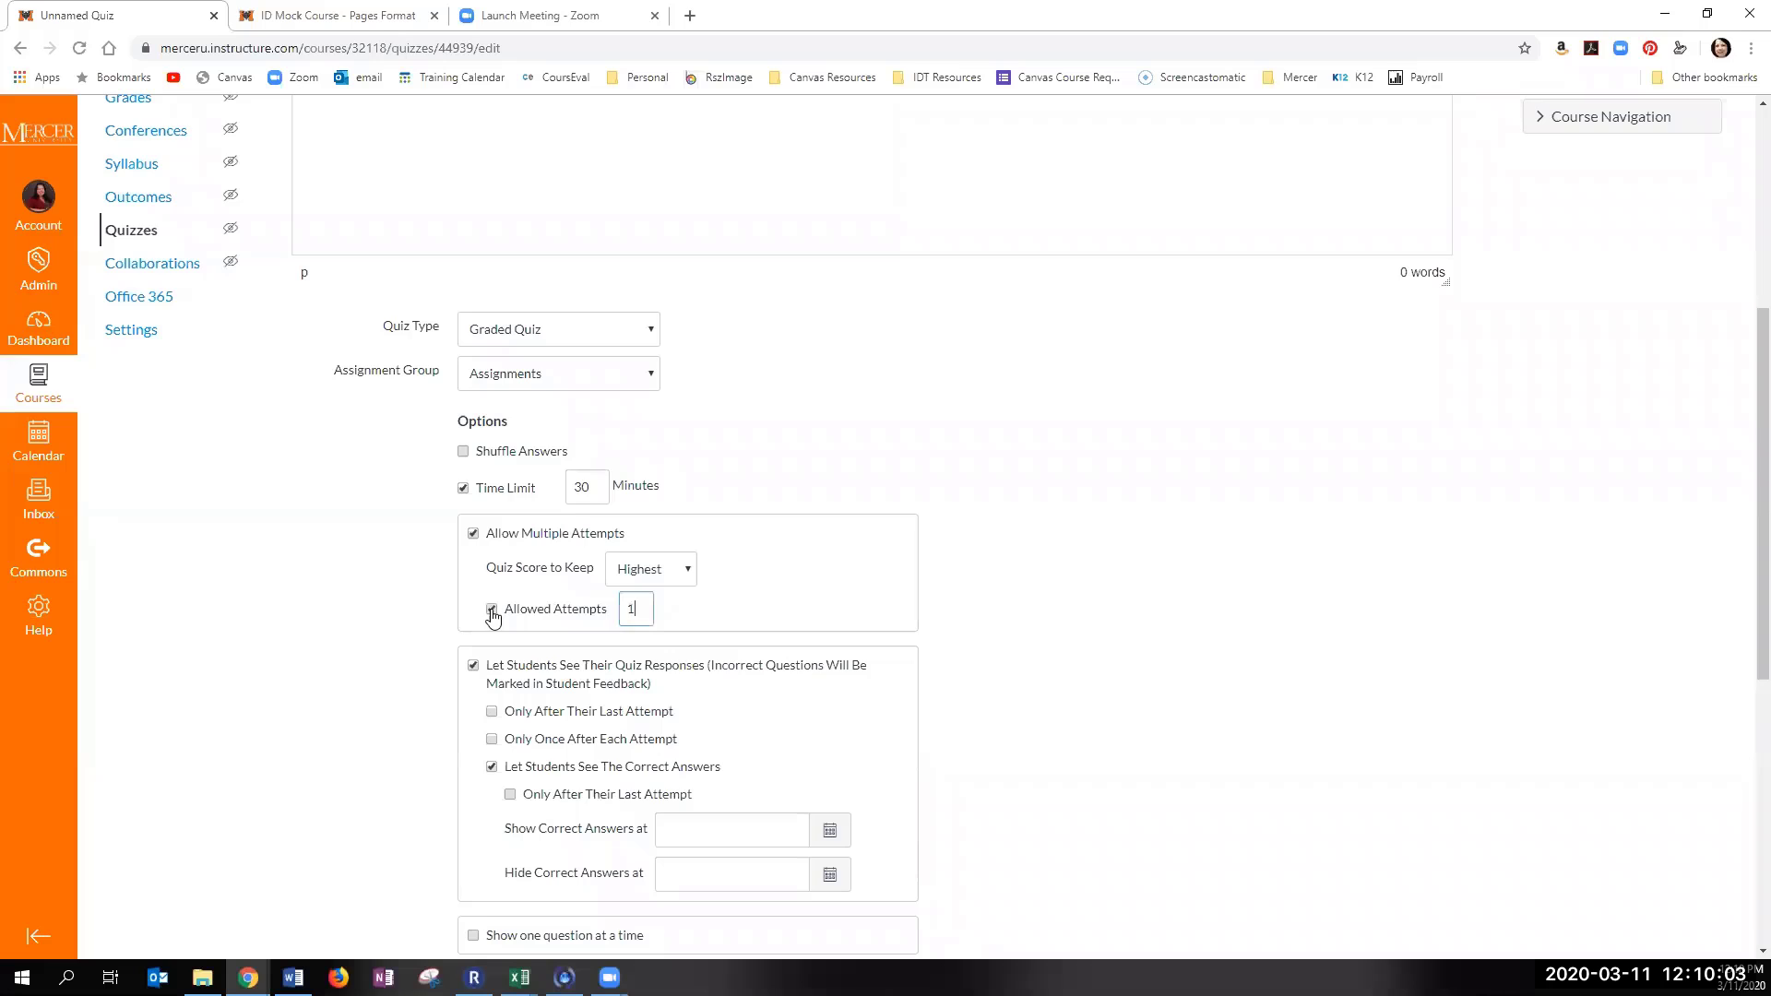
pyautogui.doubleClick(627, 614)
pyautogui.write('2')
# Step: Let students see their quiz responses, with the option to see the correct answers turned off
pyautogui.scroll(-1, 383, 647)
pyautogui.click(473, 573)
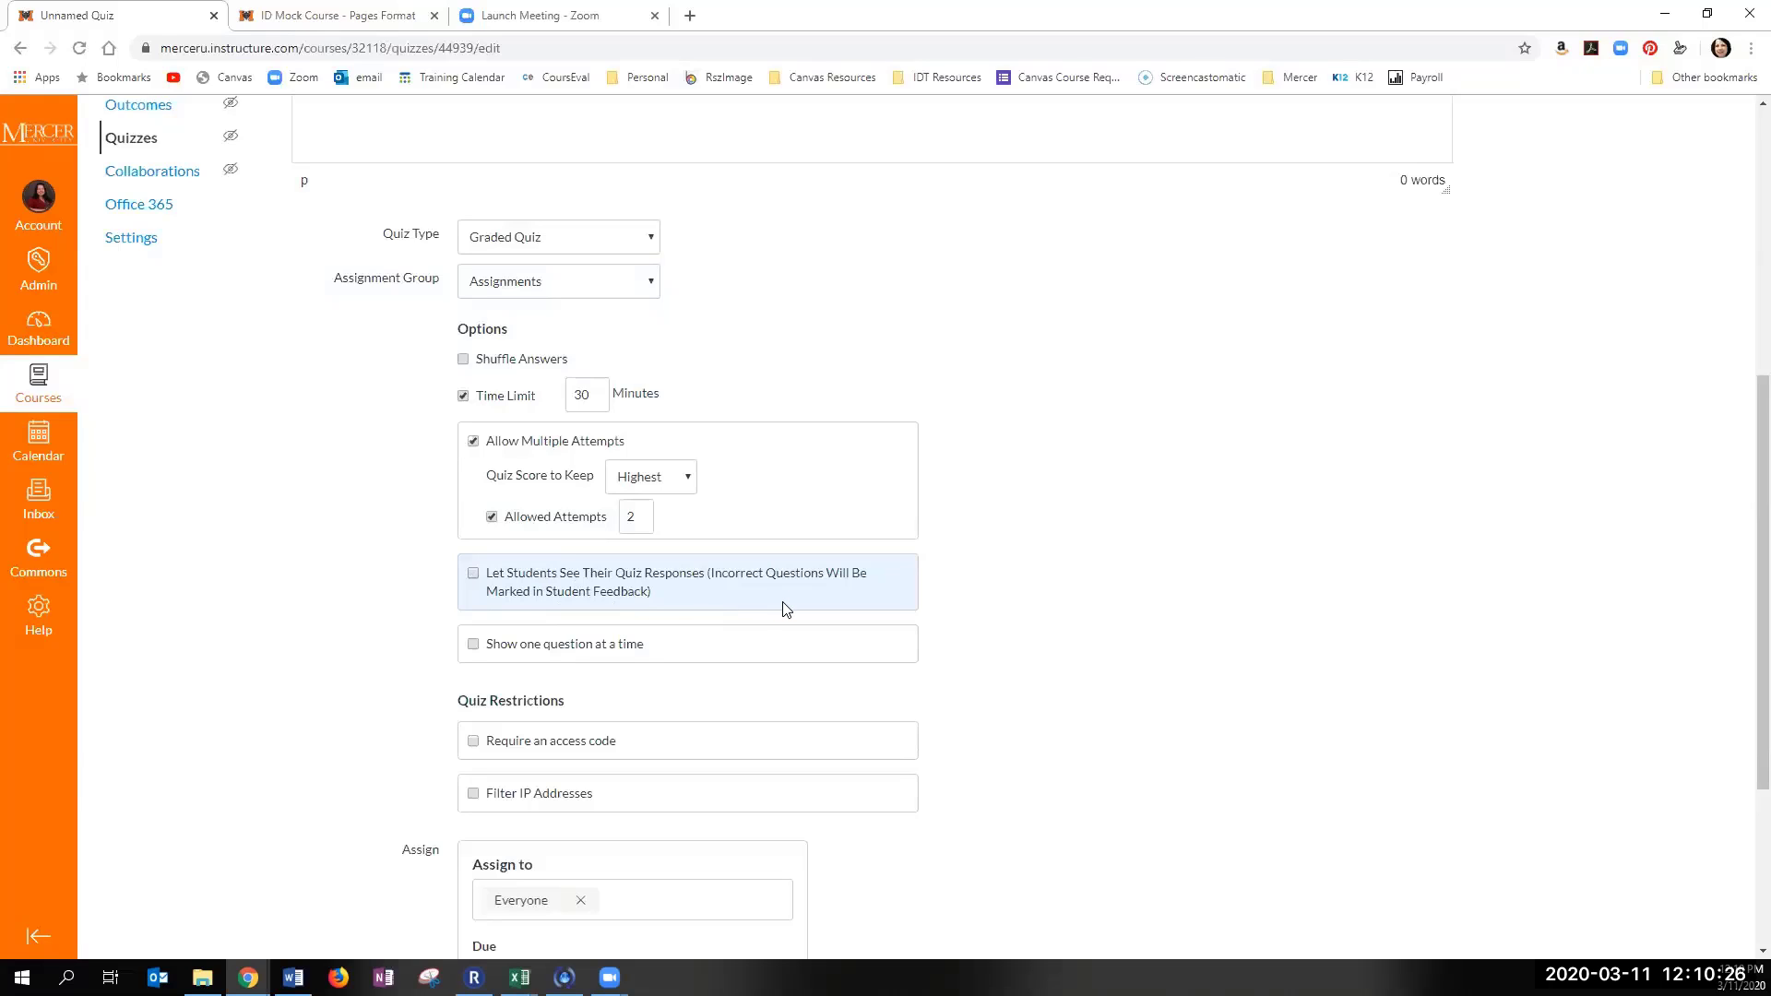
pyautogui.click(474, 577)
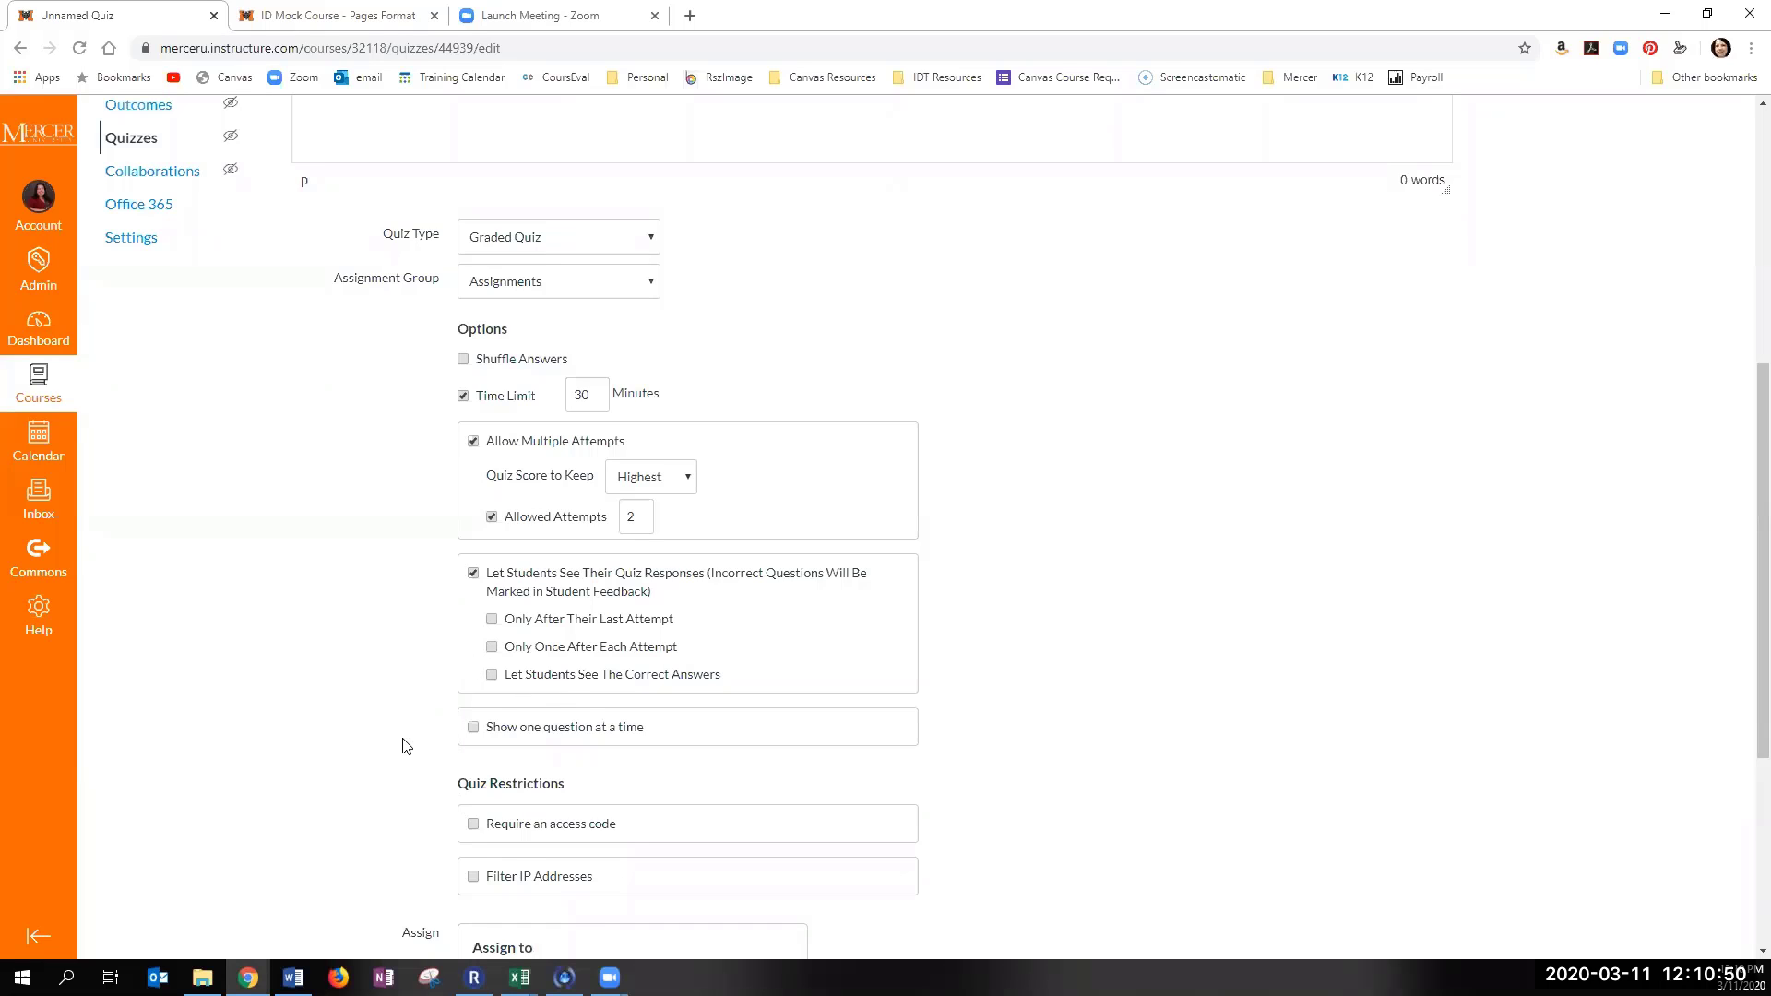
# Step: Show one question at a time and lock questions after answering
pyautogui.scroll(-1, 403, 743)
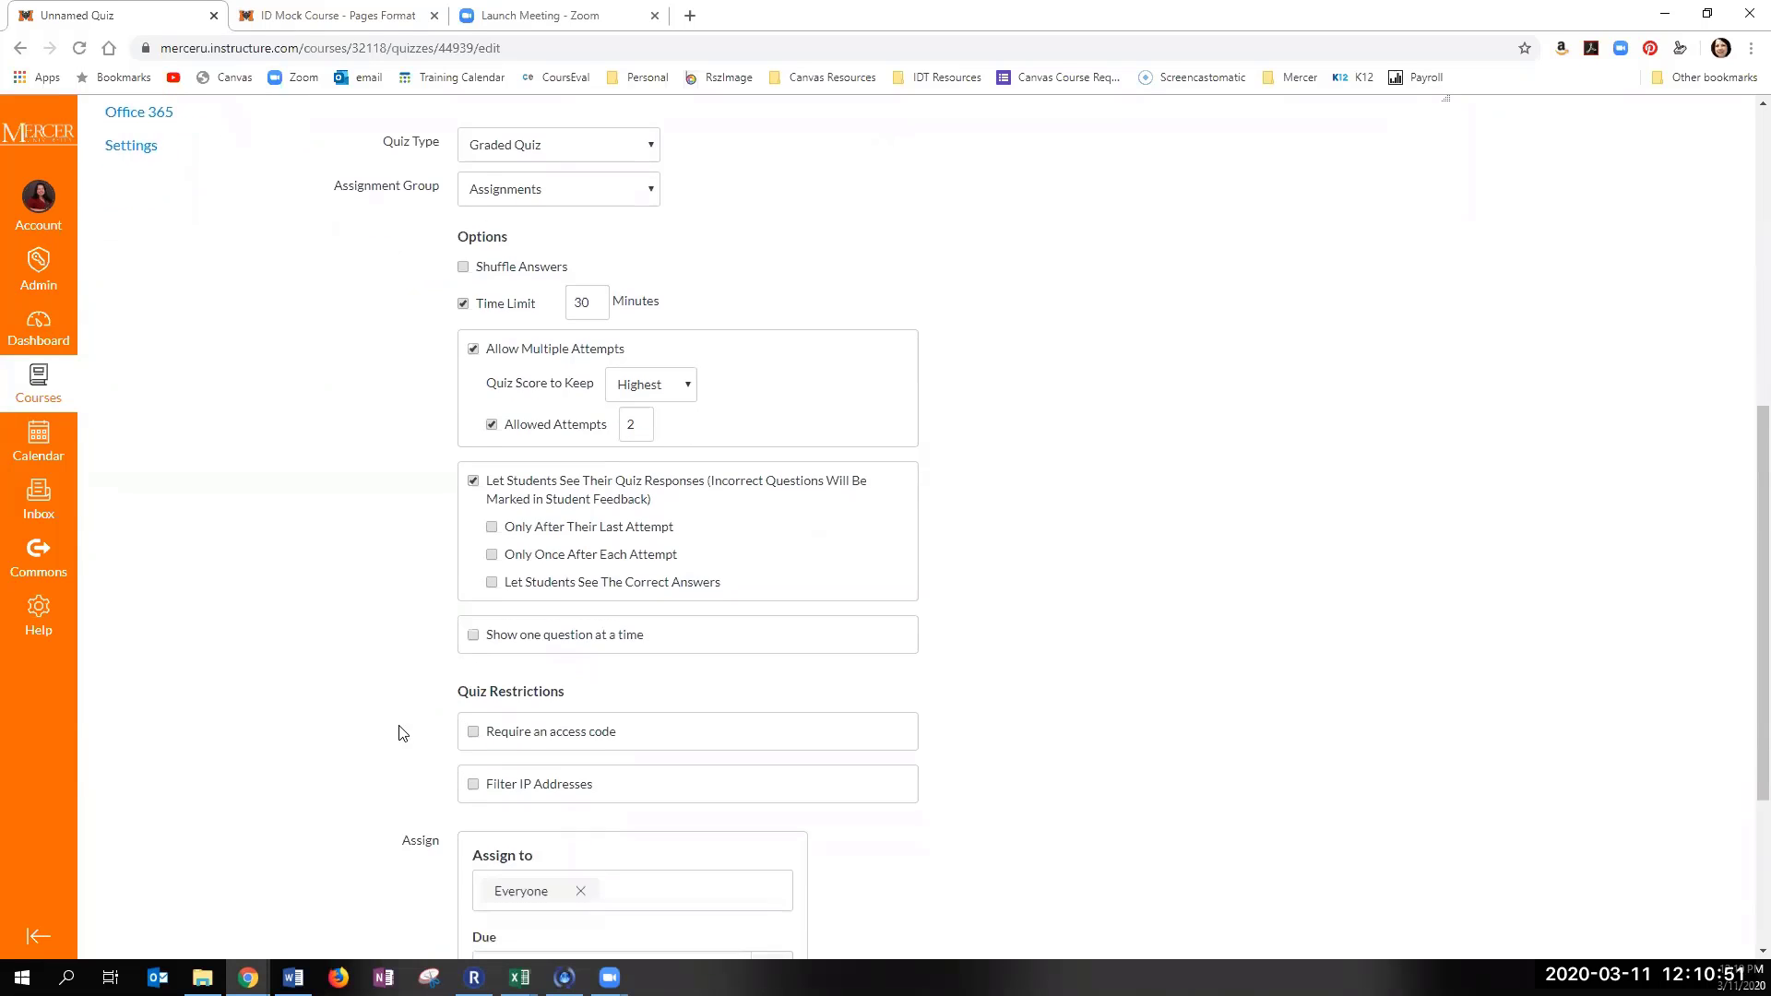
pyautogui.click(474, 637)
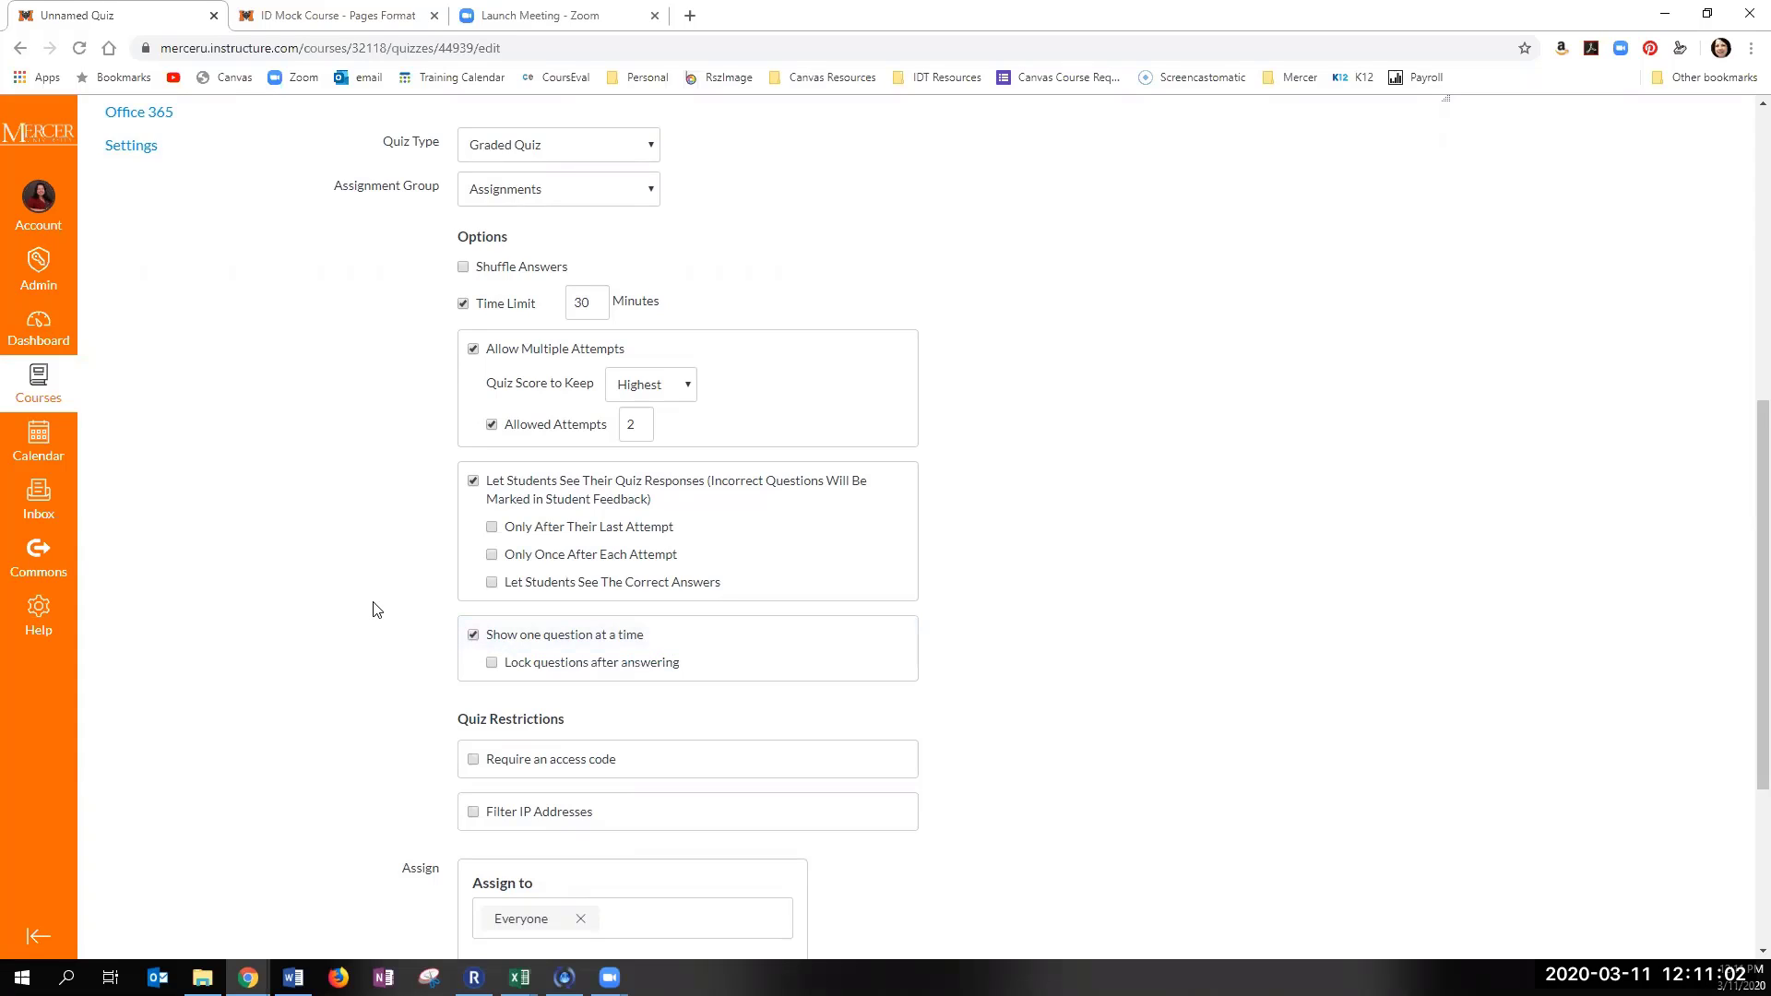
pyautogui.click(474, 634)
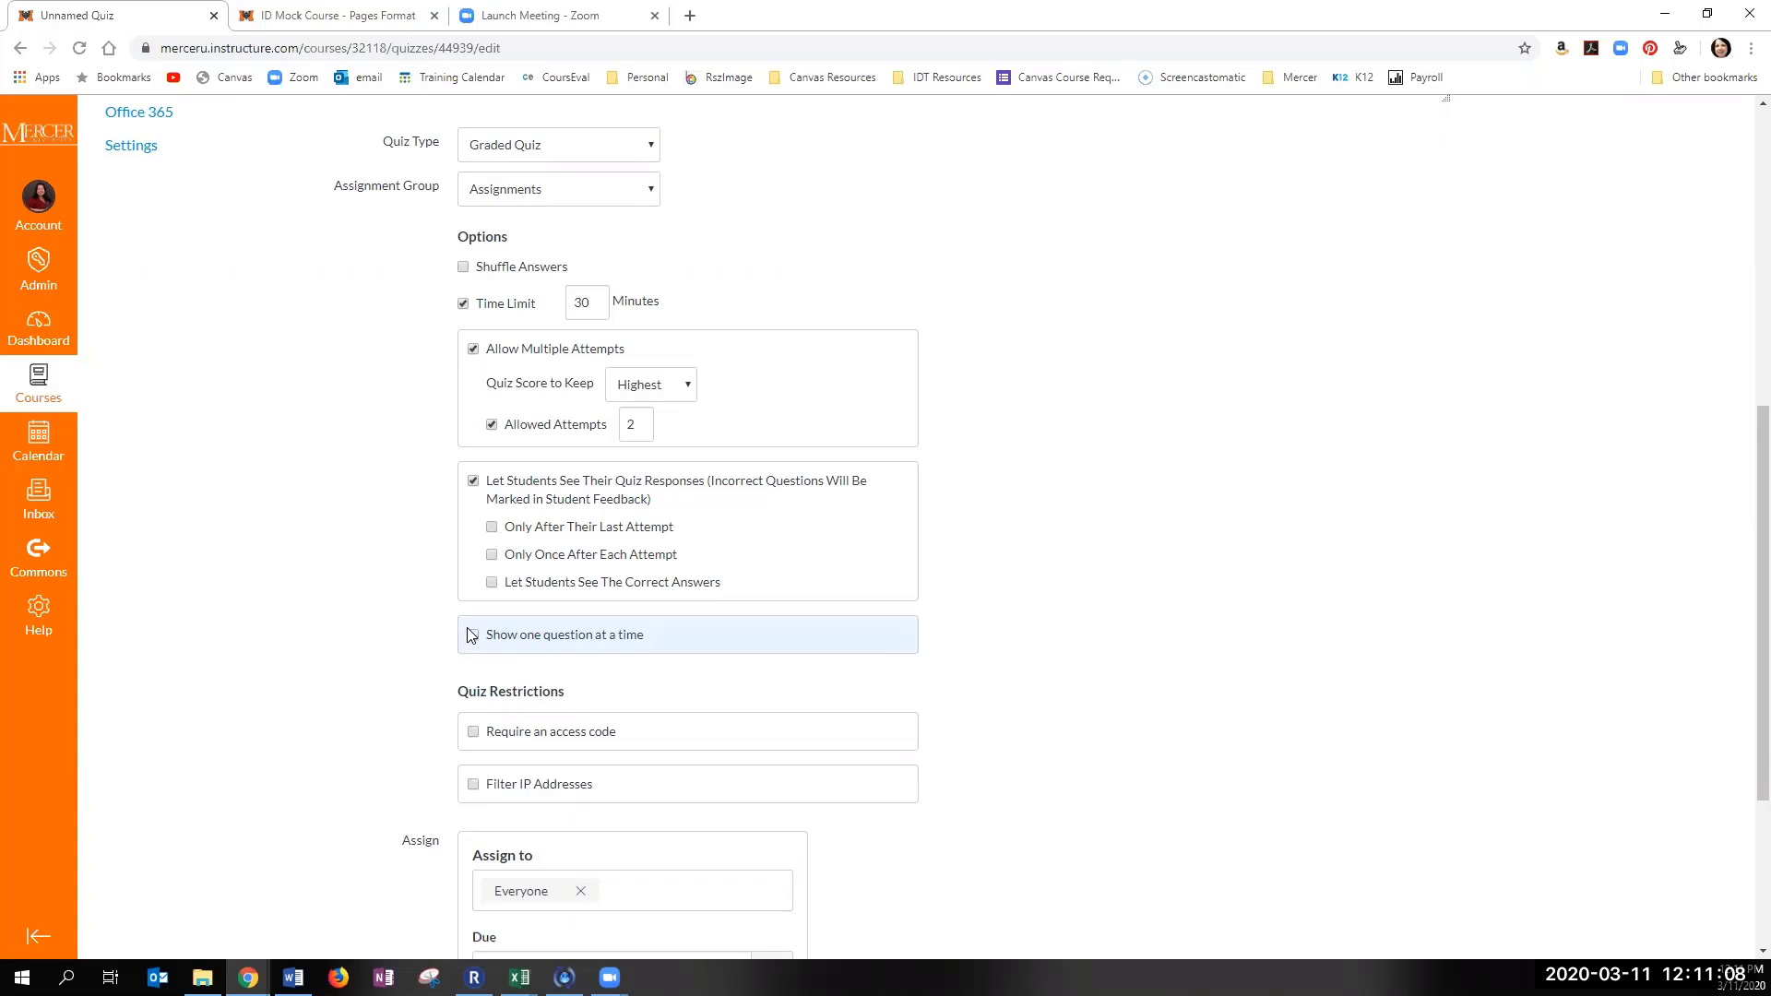
pyautogui.click(470, 638)
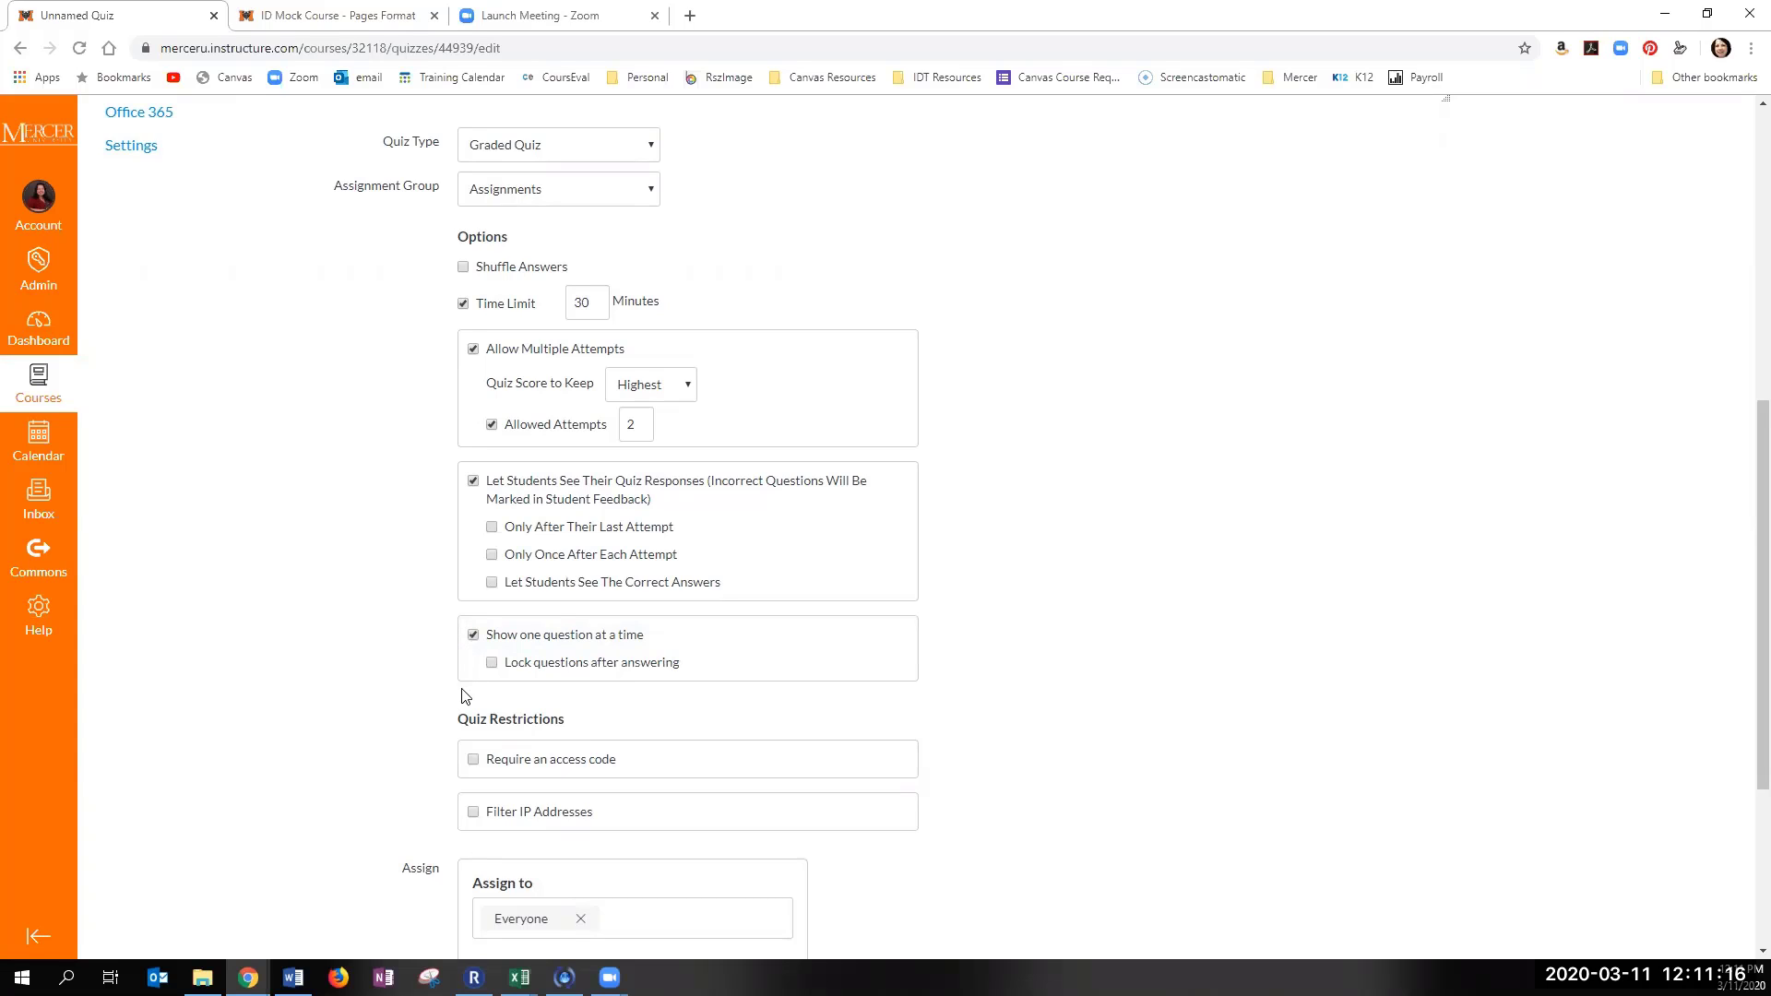
pyautogui.click(494, 666)
# Step: Enable both quiz restrictions: require an access code and filter IP addresses
pyautogui.scroll(-2, 496, 688)
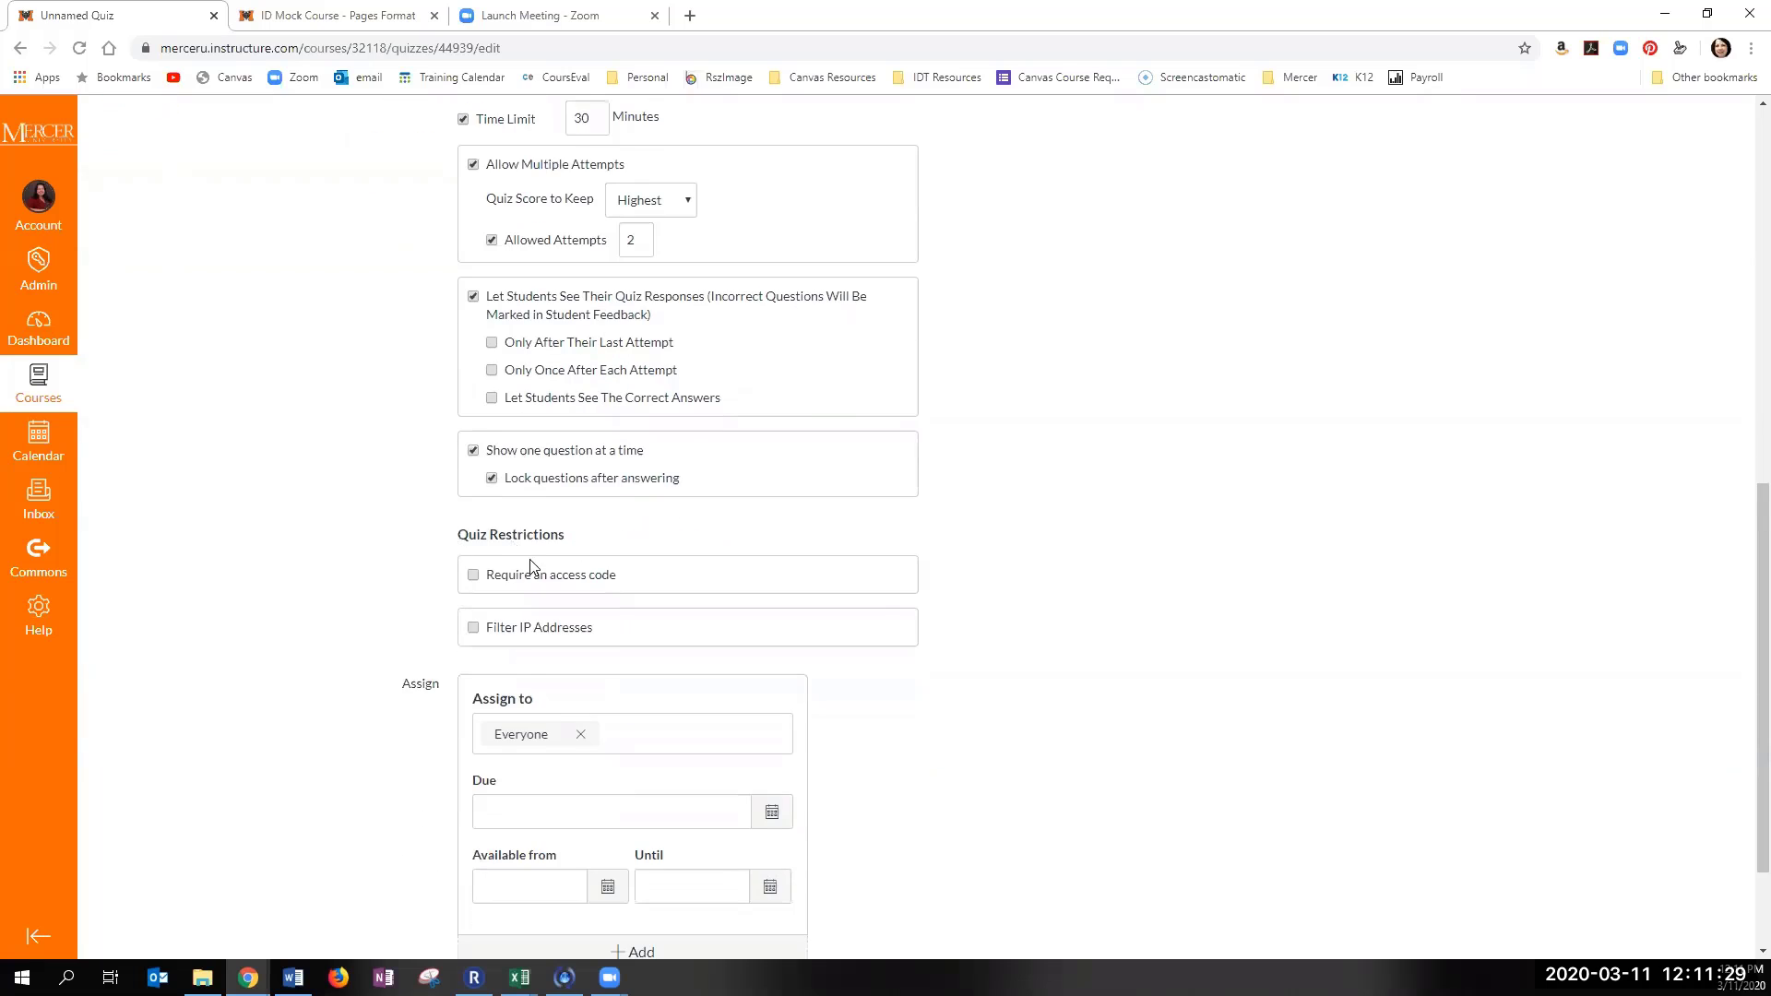
pyautogui.click(474, 576)
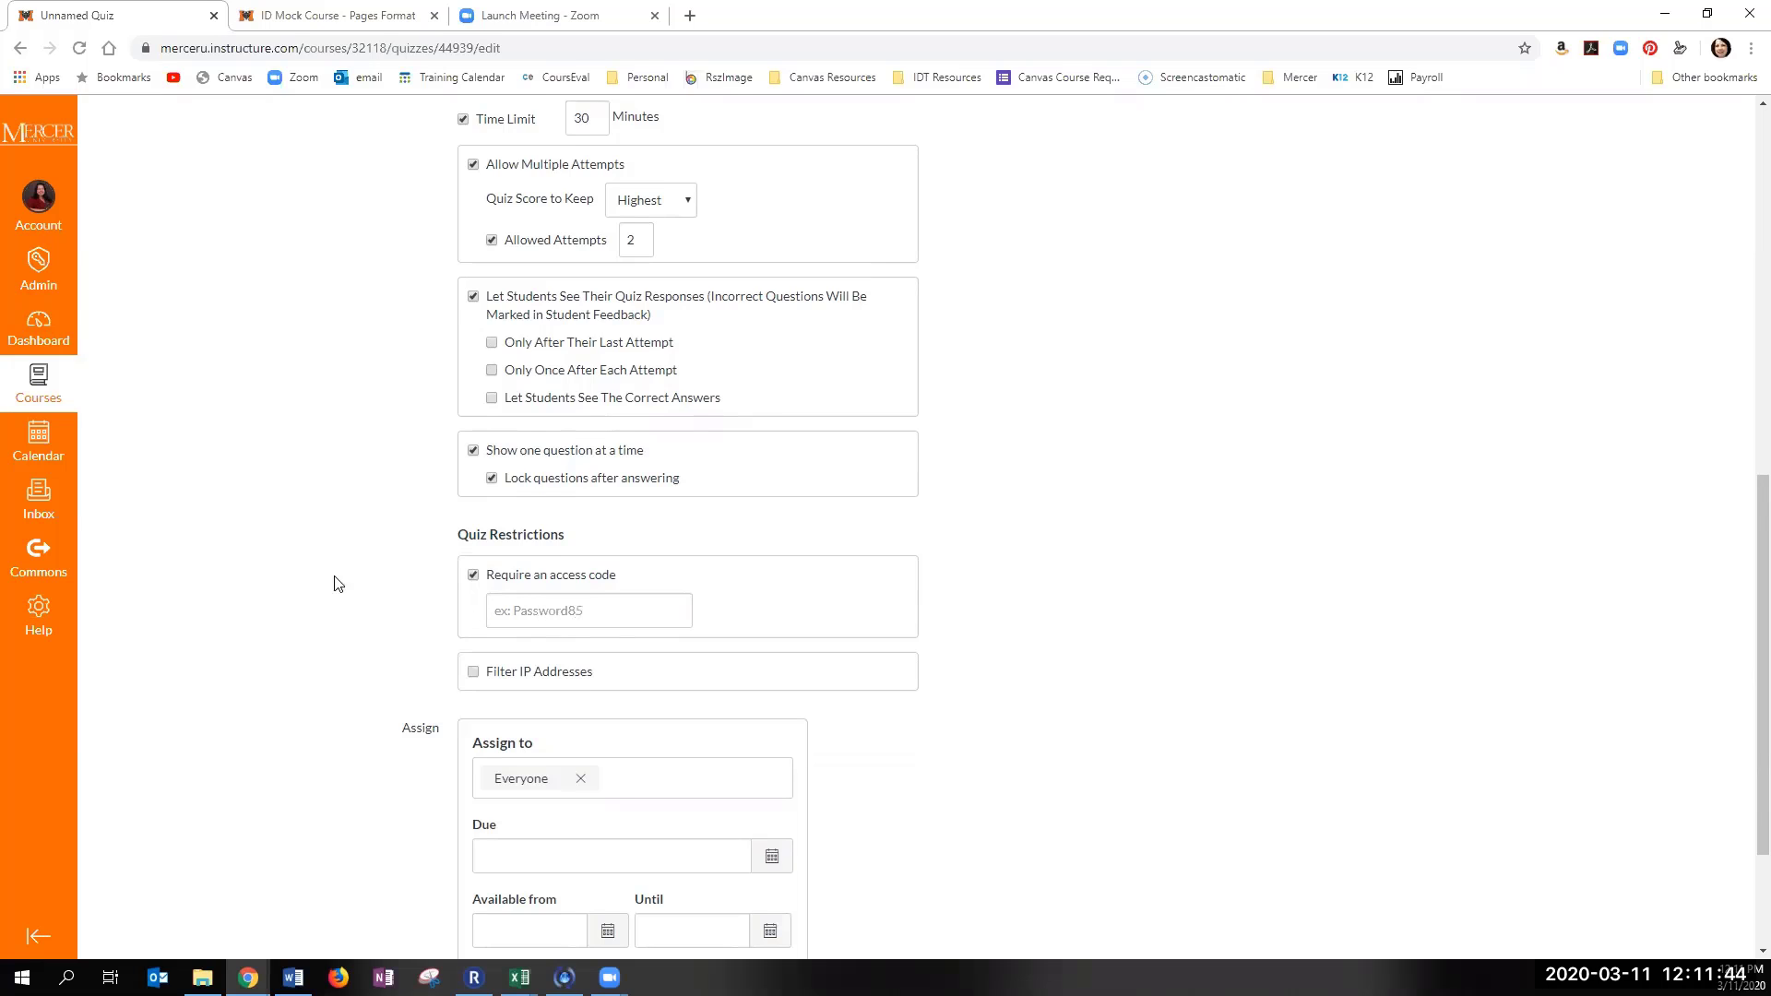
pyautogui.scroll(-1, 338, 585)
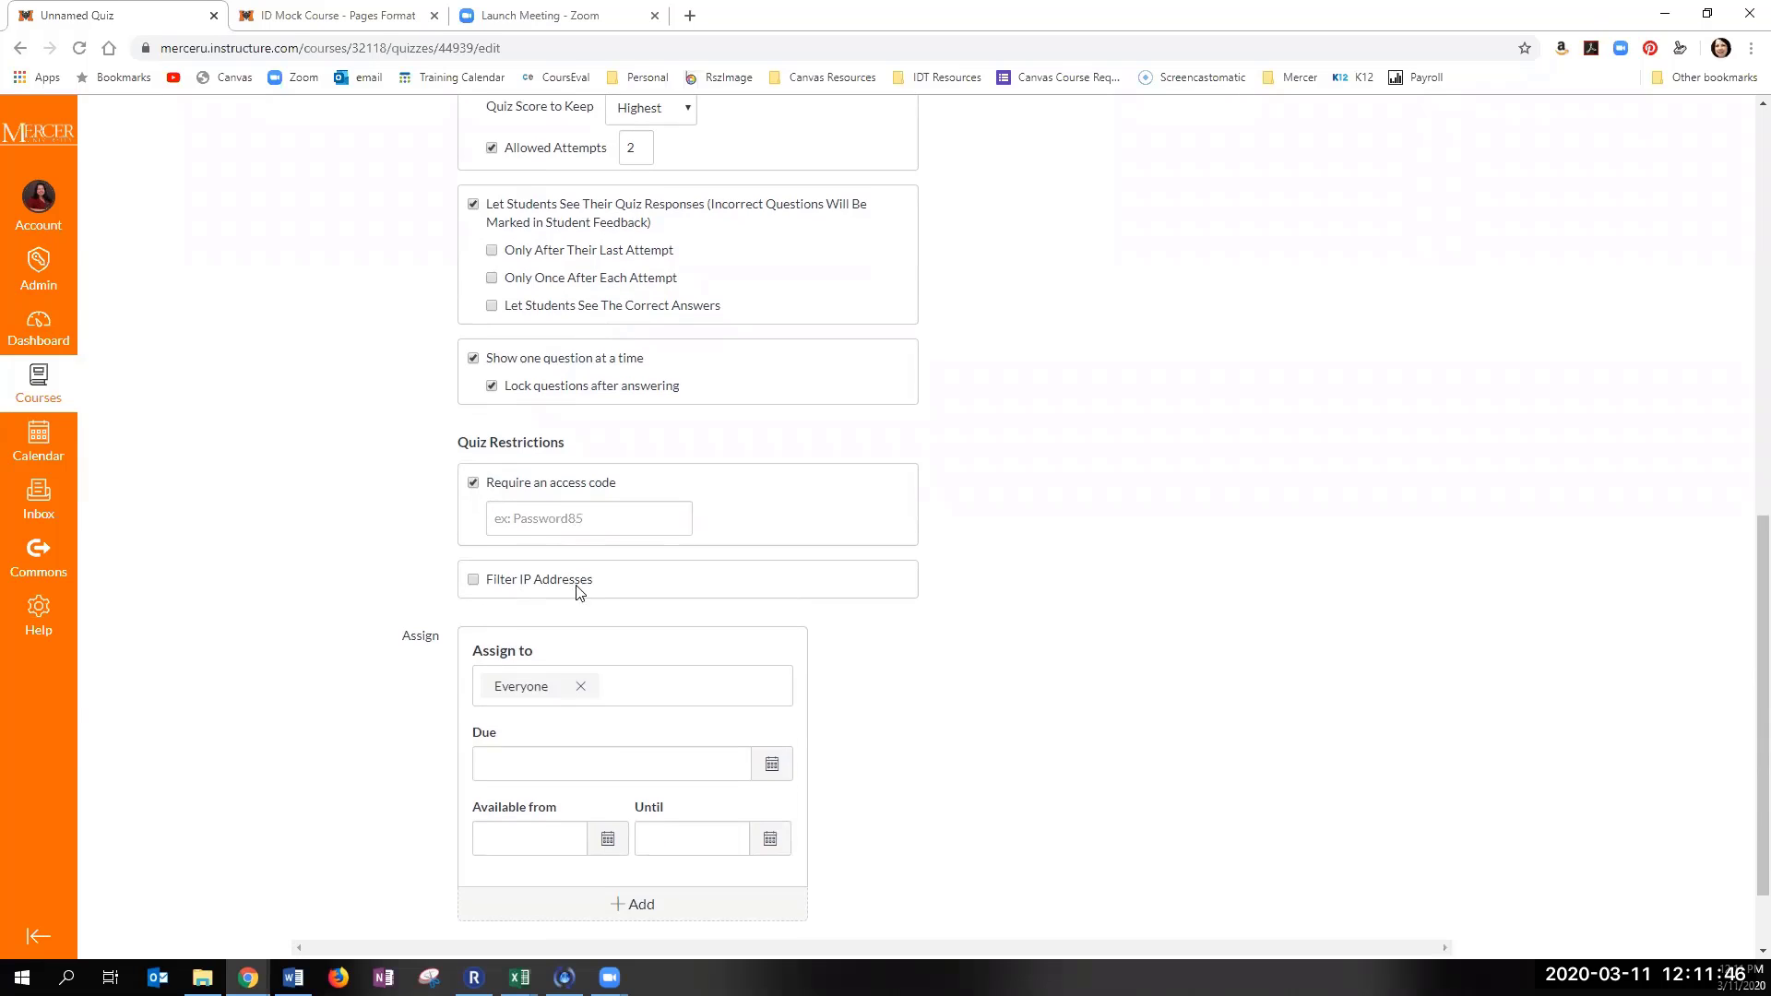
pyautogui.click(474, 581)
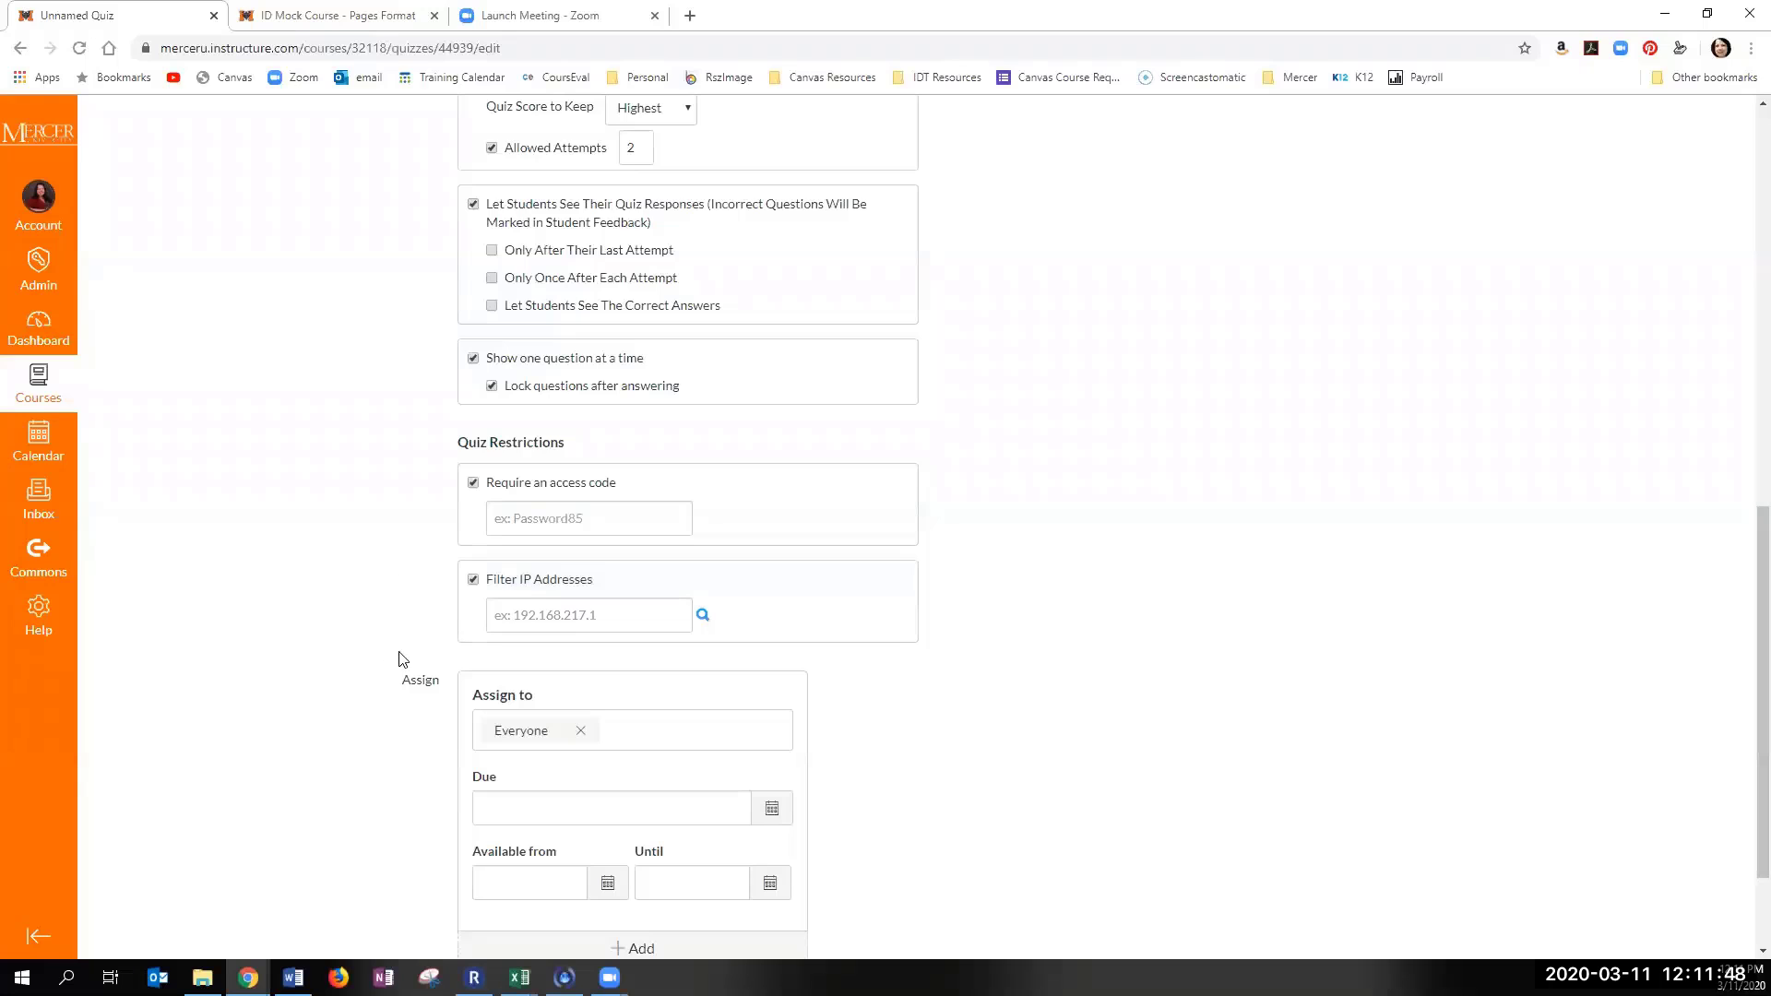
# Step: Read the explanation of quiz IP filters, close it and return to the empty IP address field
pyautogui.click(687, 619)
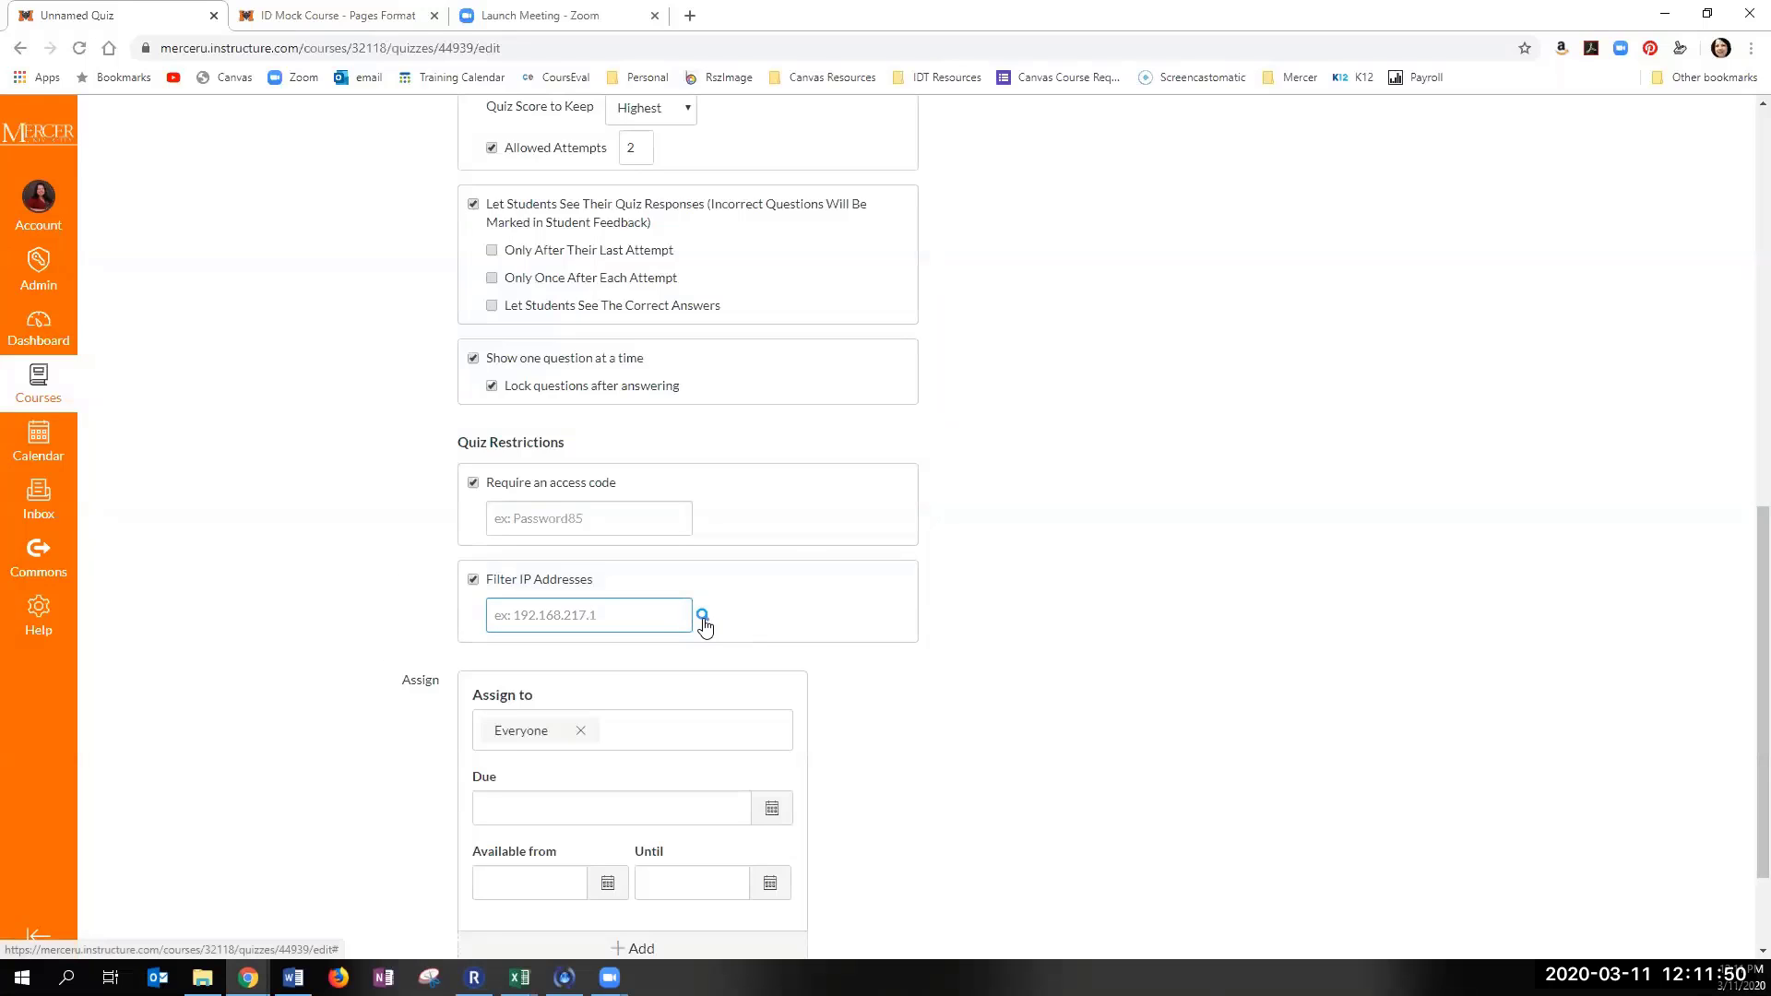
pyautogui.click(703, 616)
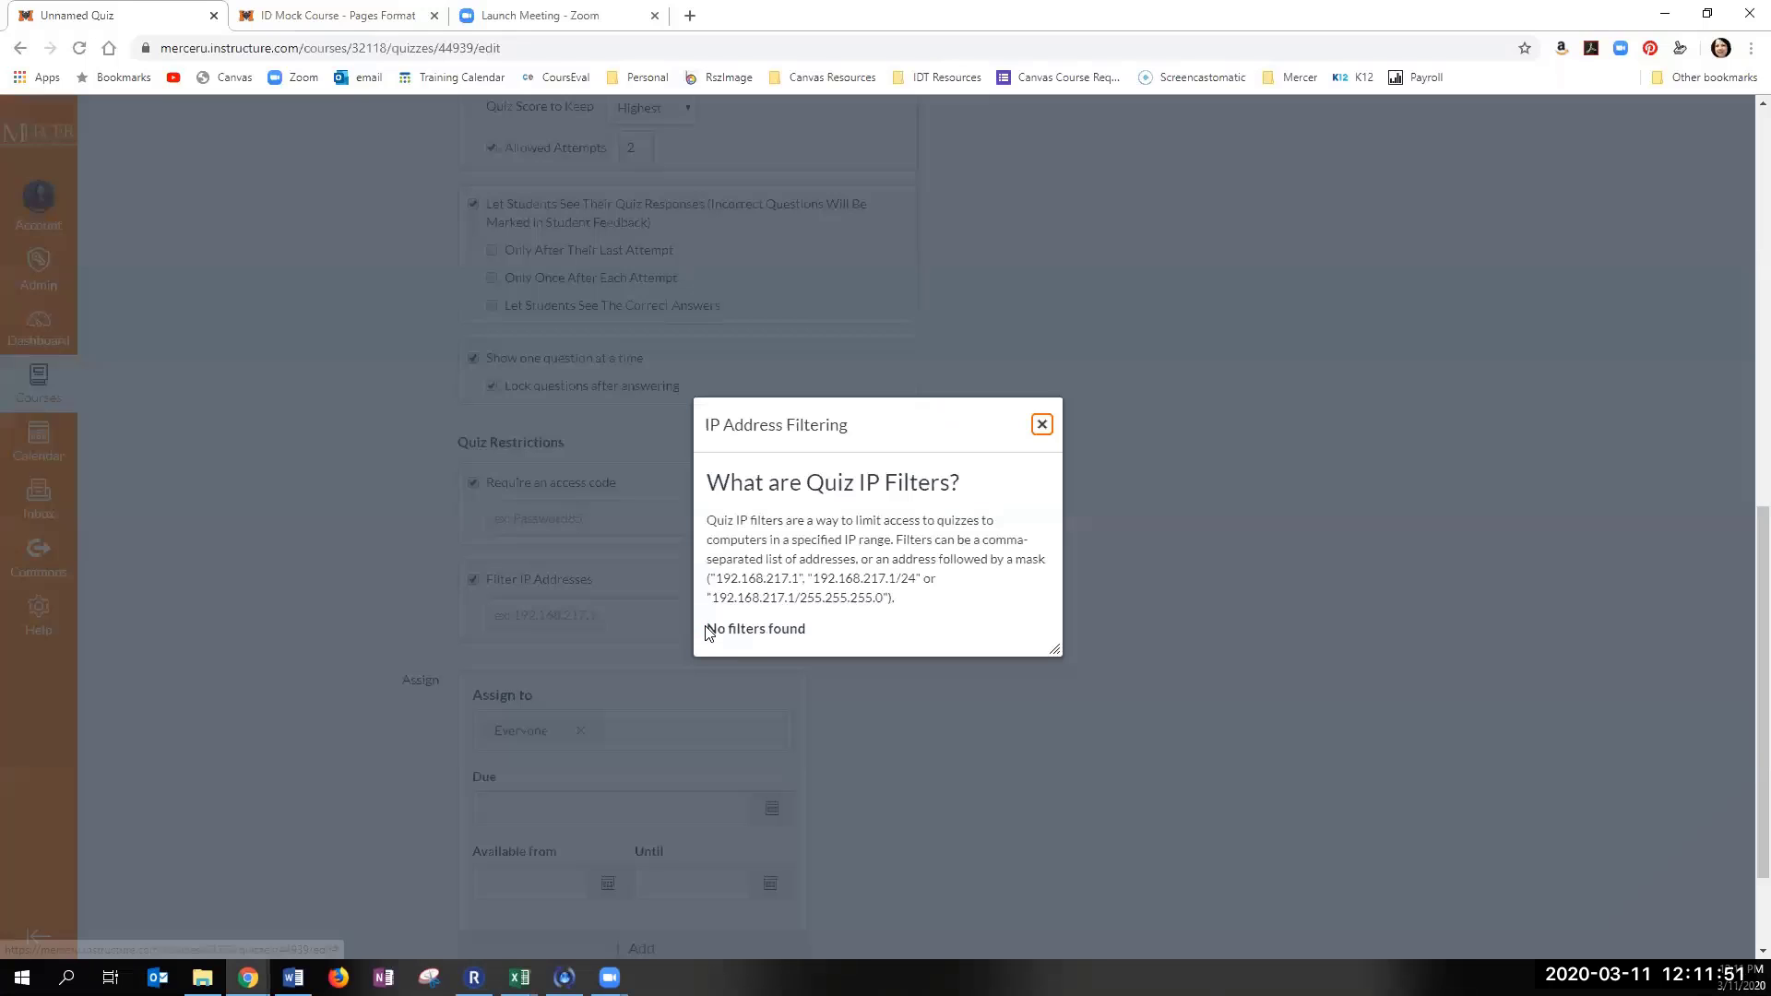
pyautogui.click(1042, 425)
pyautogui.click(503, 616)
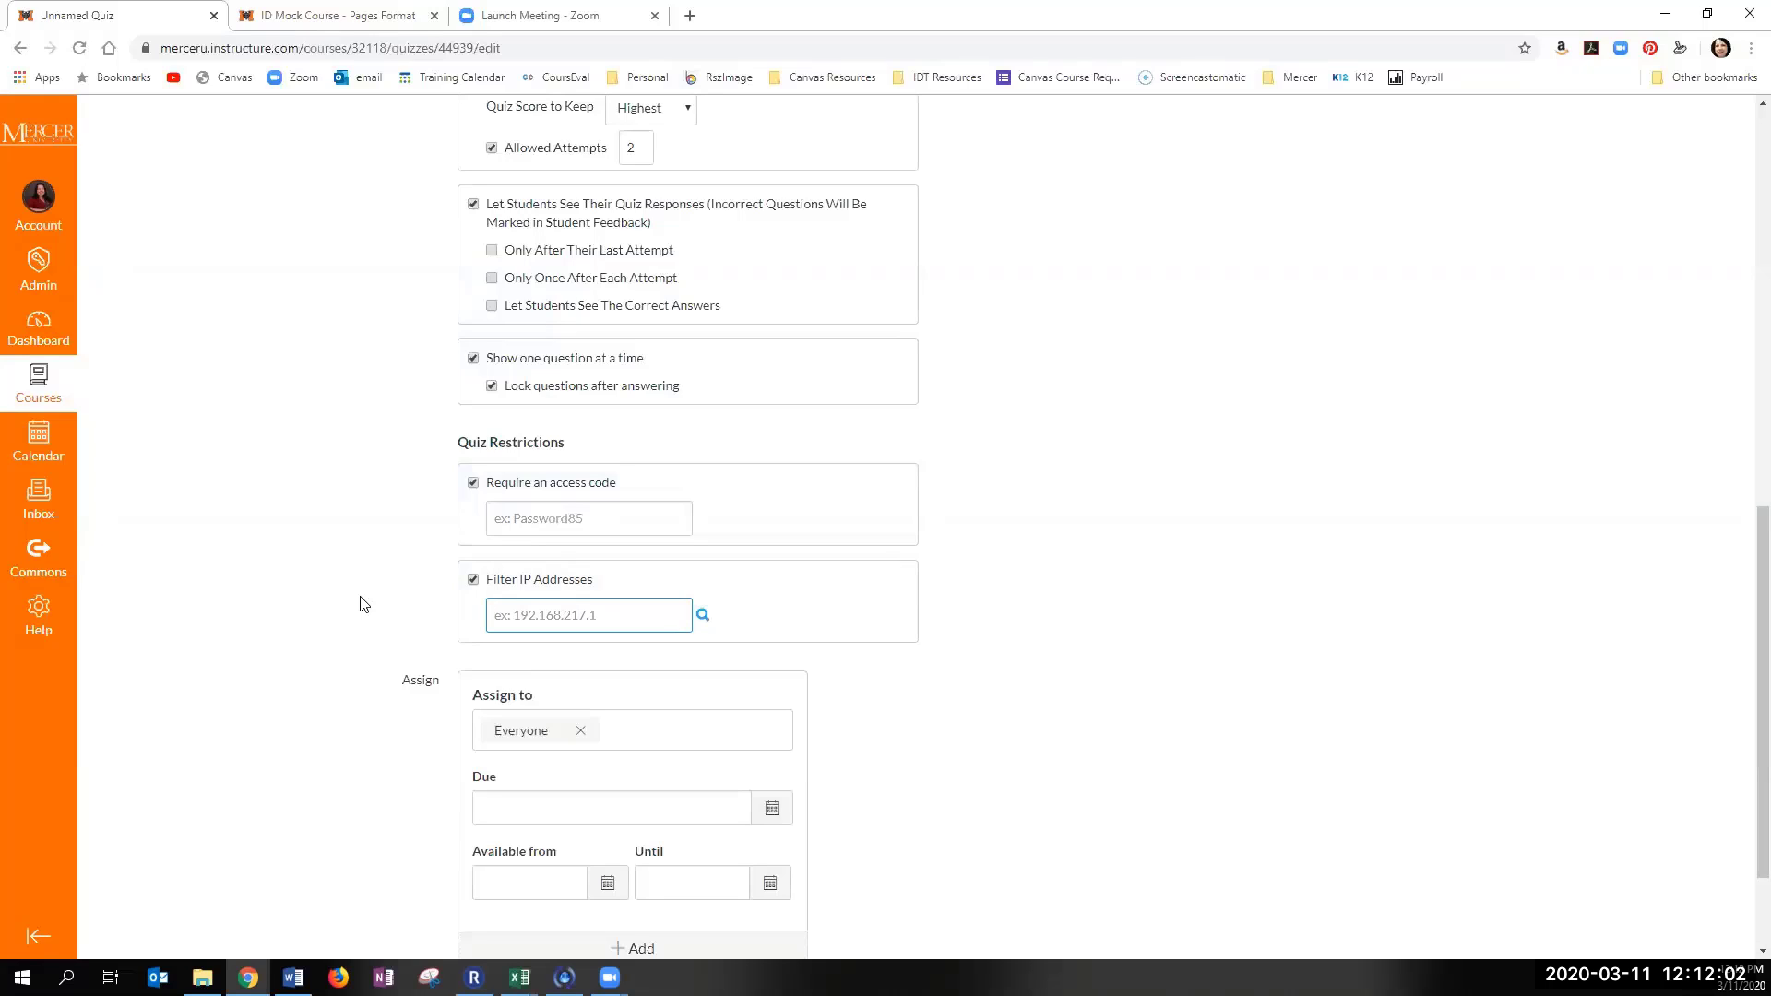
# Step: Look at the due date calendar in the quiz's assignment settings and close it without picking a date
pyautogui.scroll(-1, 368, 652)
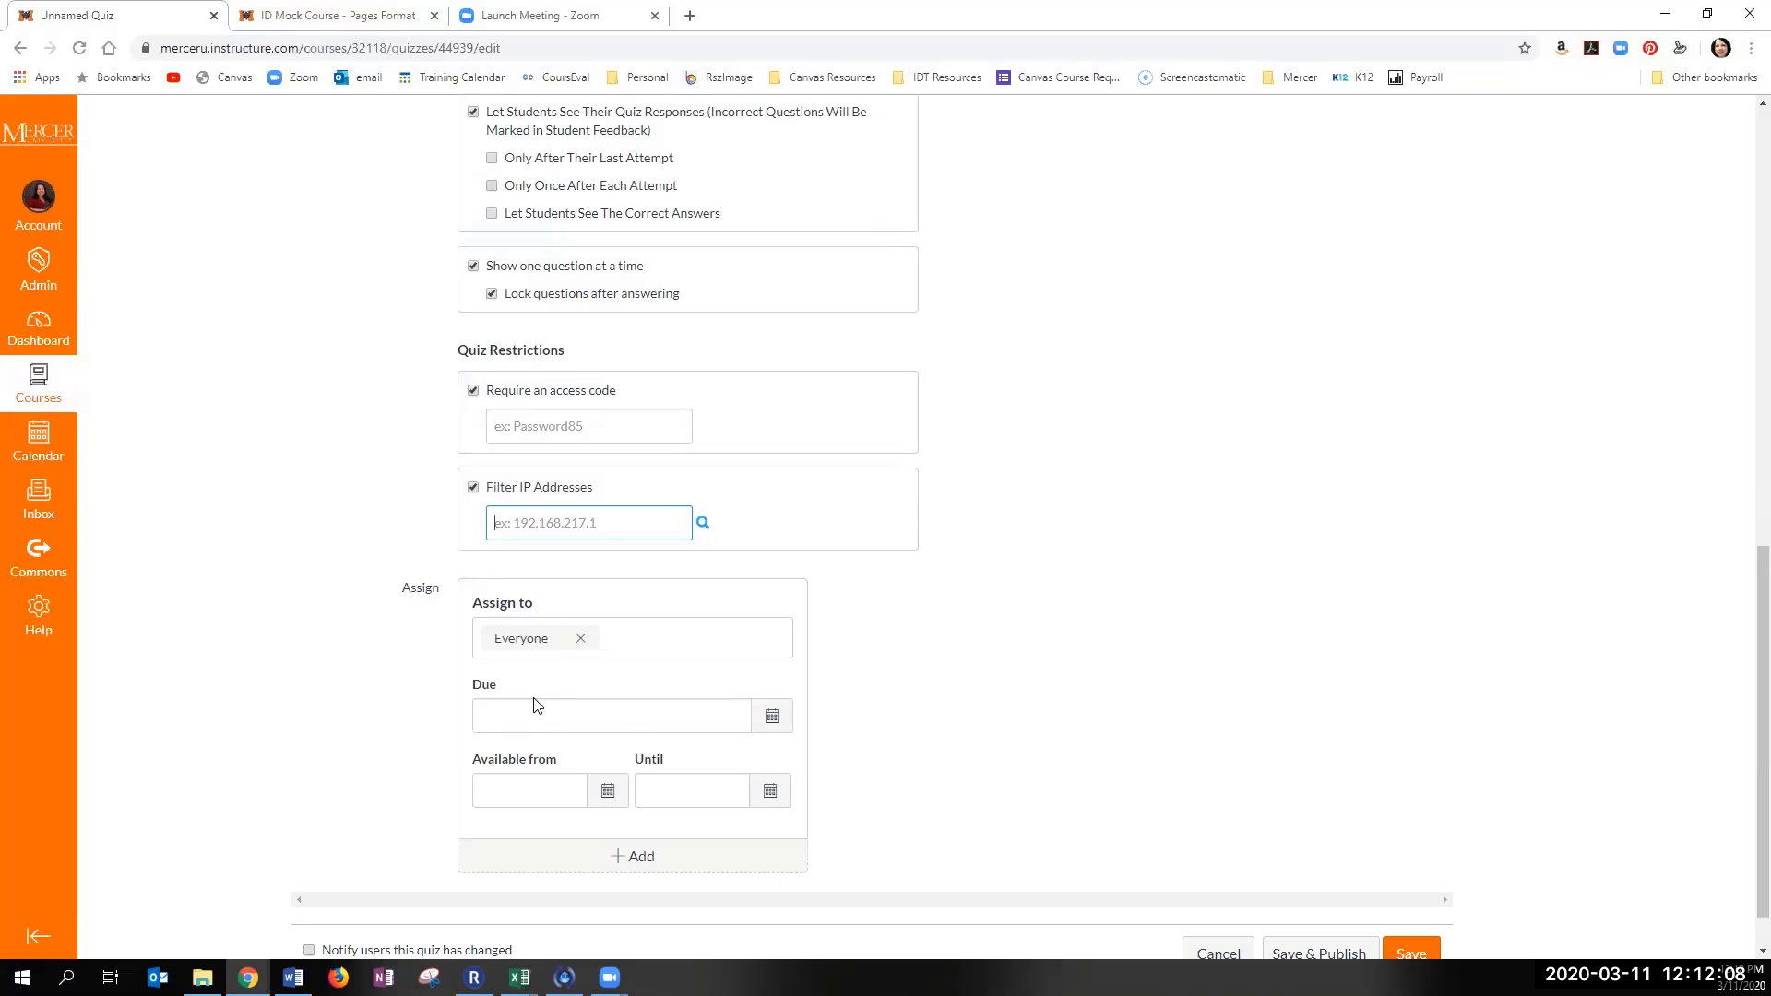
pyautogui.click(772, 715)
pyautogui.click(742, 757)
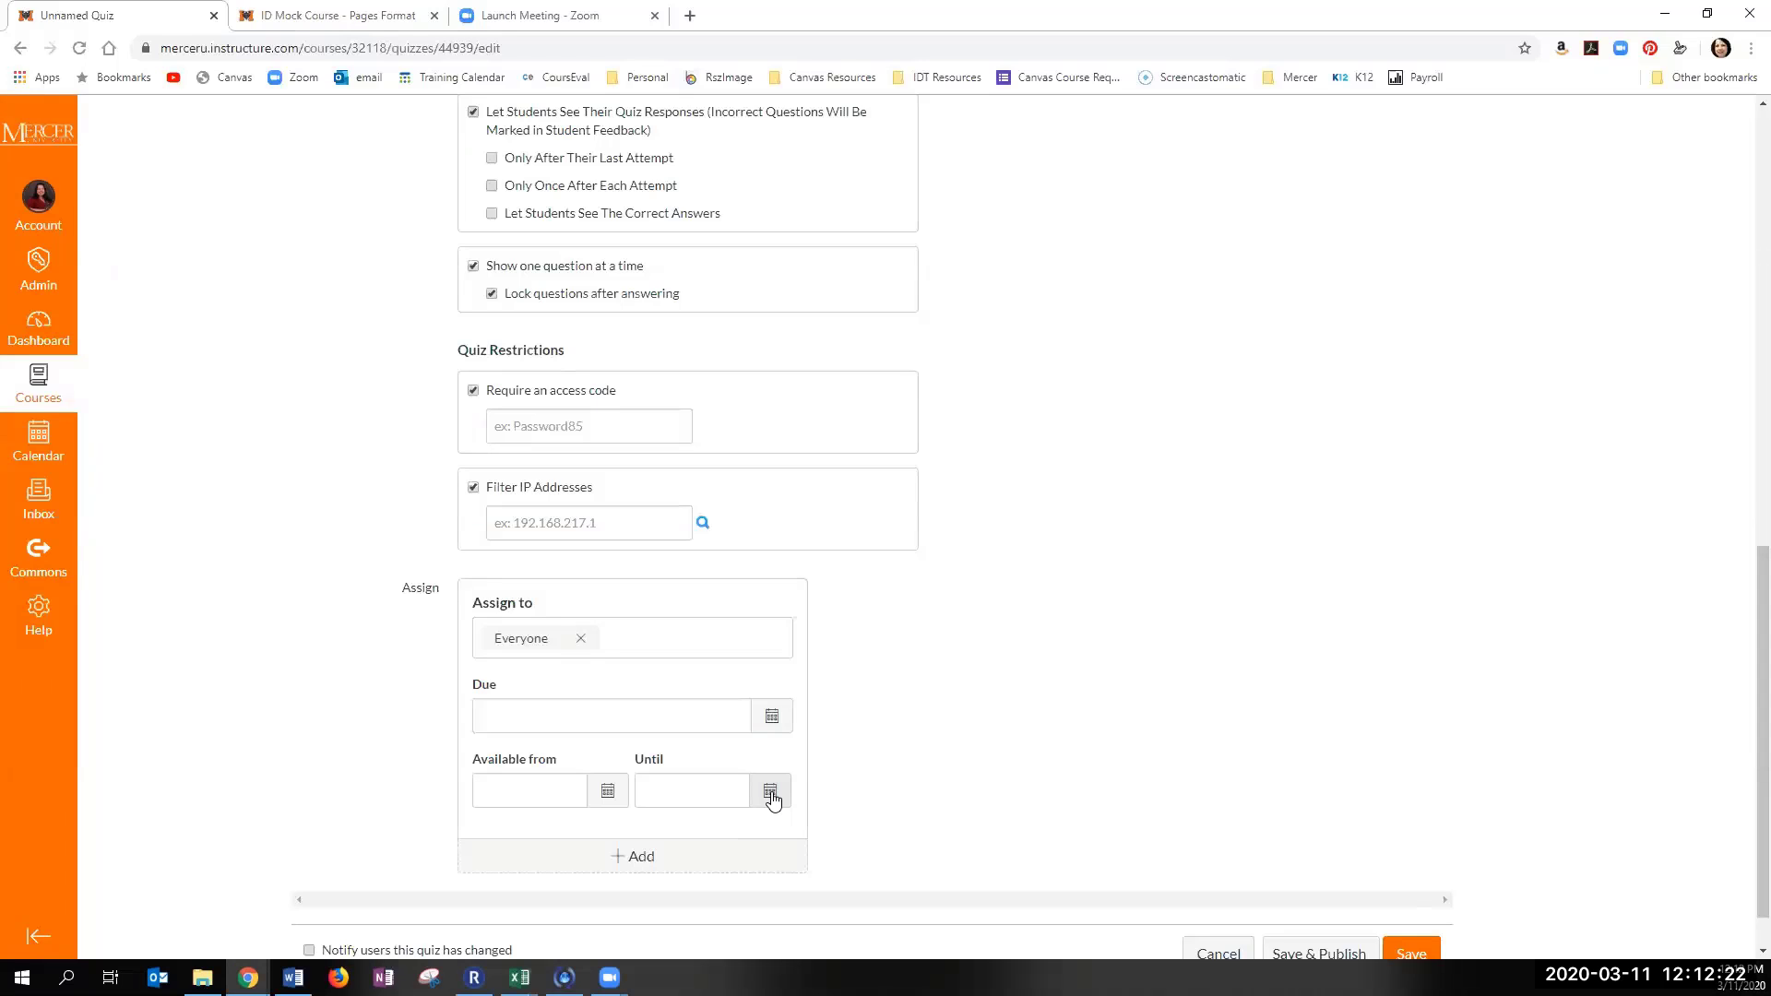
# Step: Add a second assignment block to the quiz and assign it to one individual student
pyautogui.scroll(-1, 962, 740)
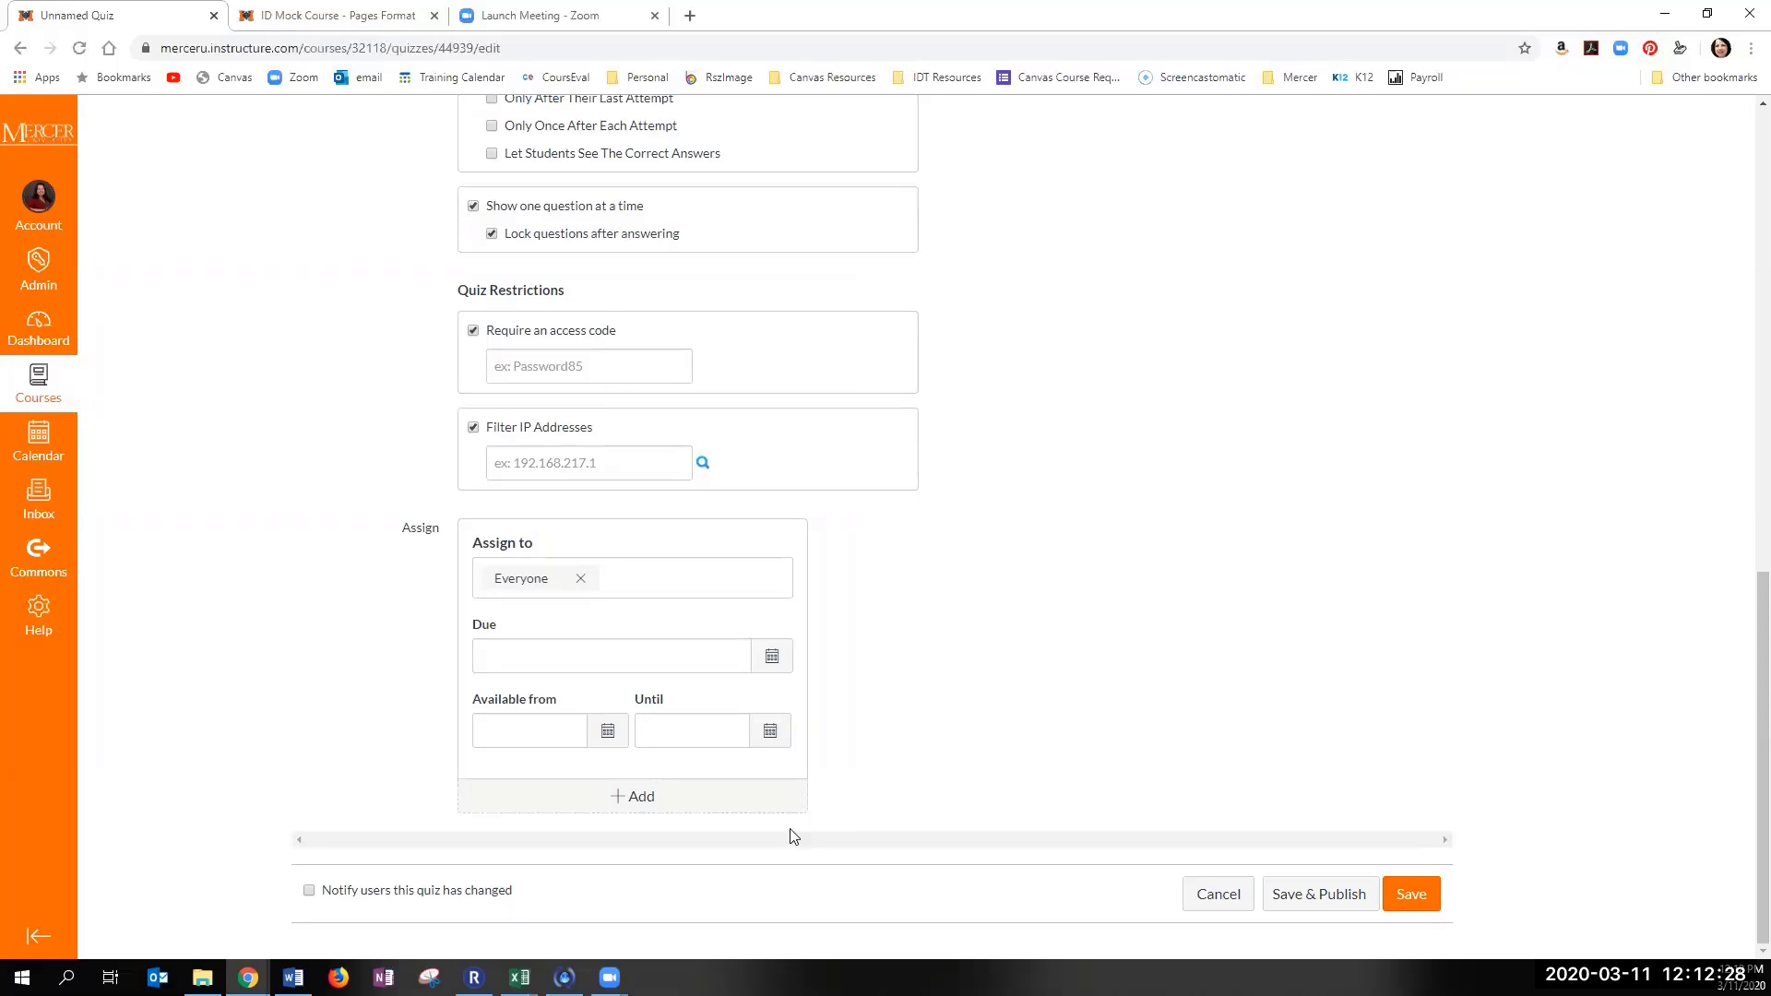
pyautogui.click(643, 804)
pyautogui.scroll(-3, 916, 783)
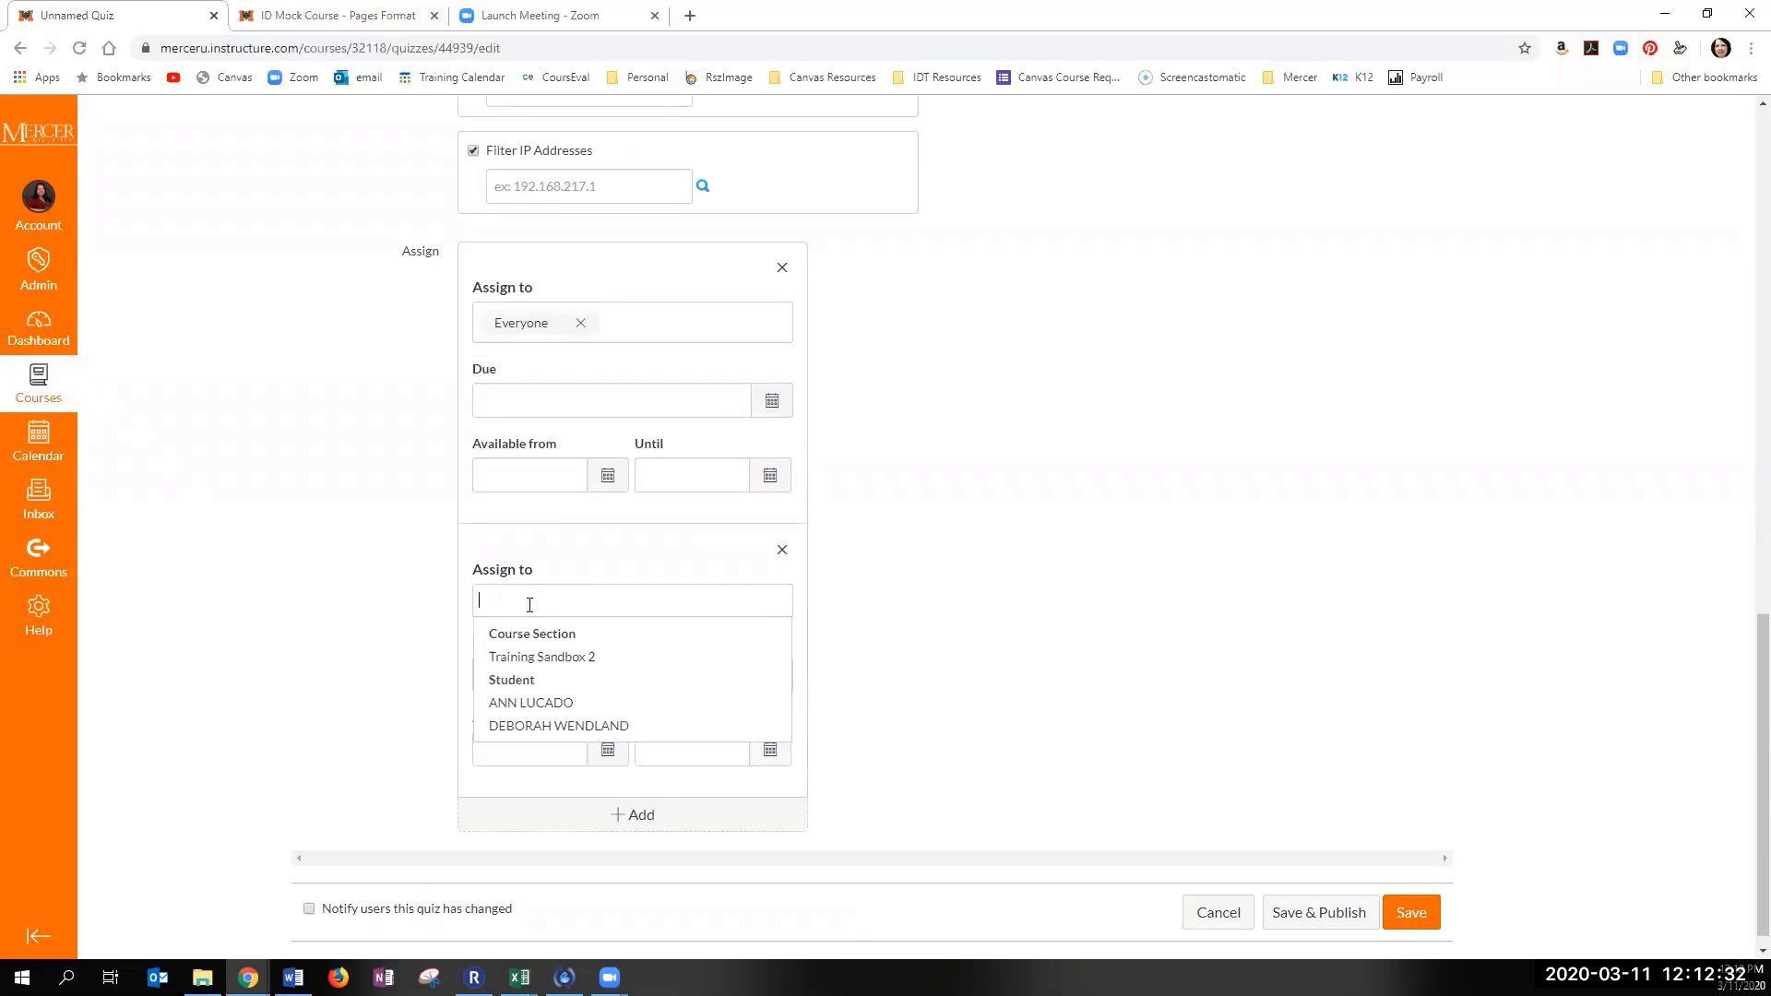
pyautogui.scroll(-1, 575, 710)
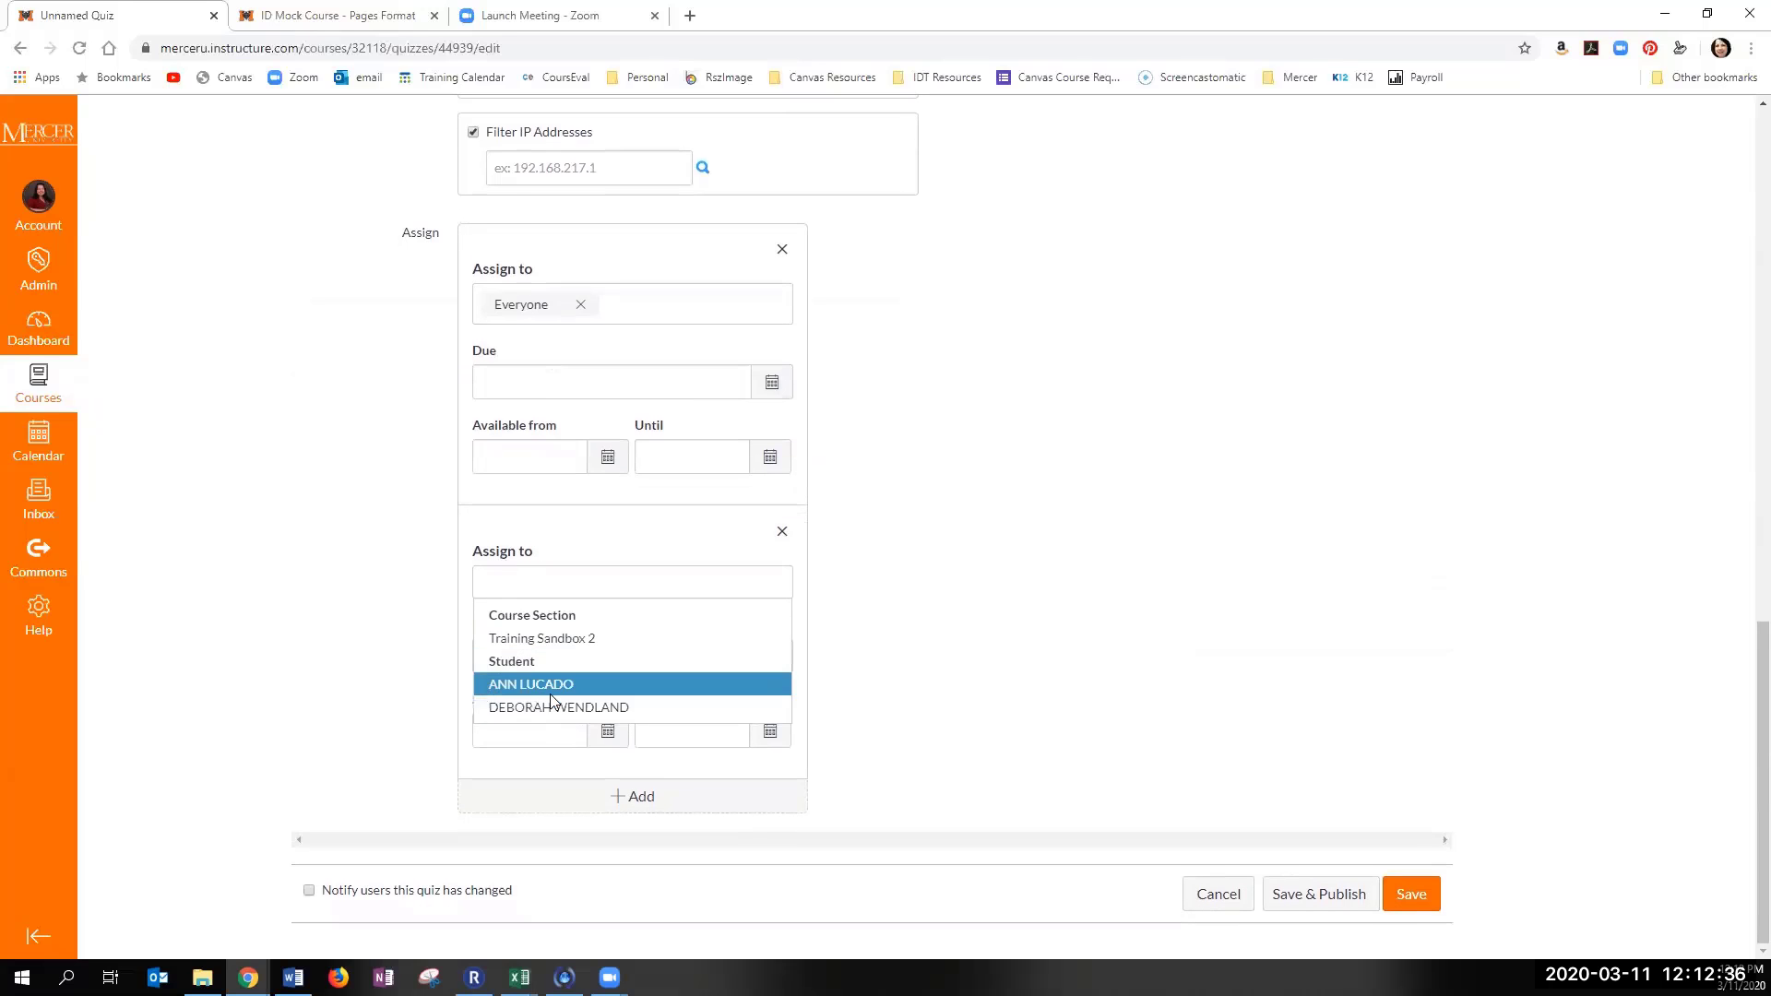
pyautogui.click(557, 684)
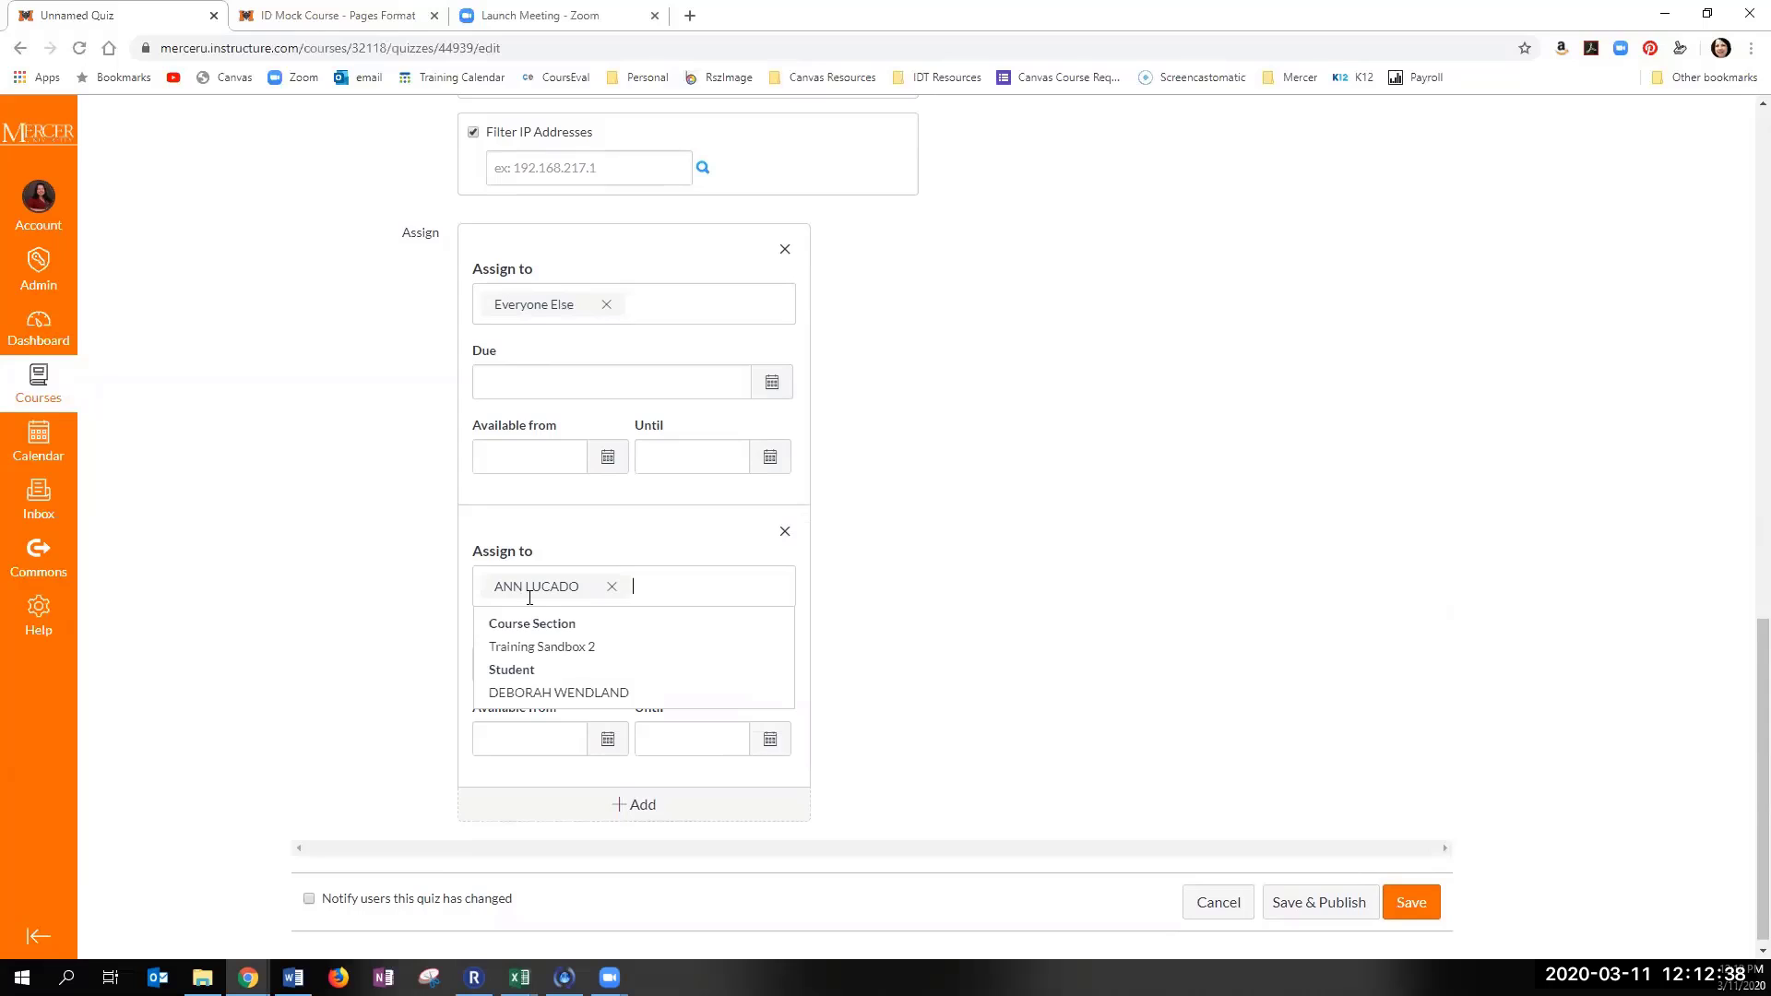
pyautogui.click(933, 635)
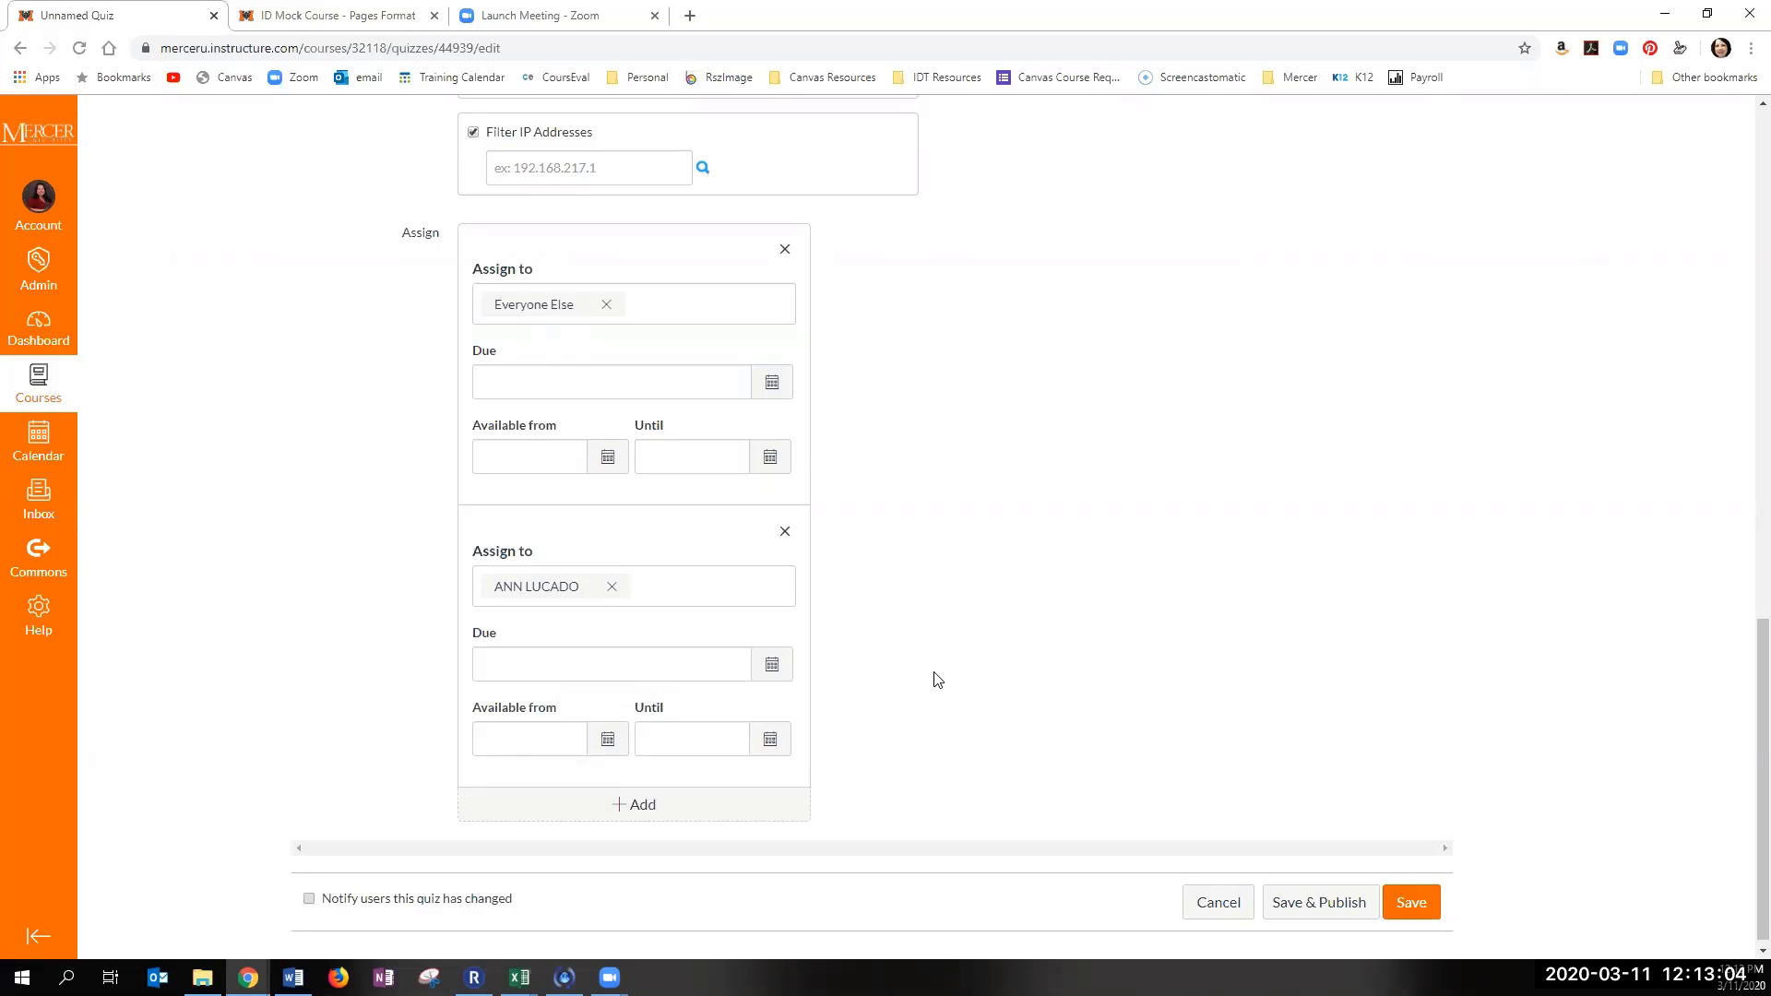
# Step: Examine which sections and students can be added to the second assignment block, without adding anyone
pyautogui.click(679, 593)
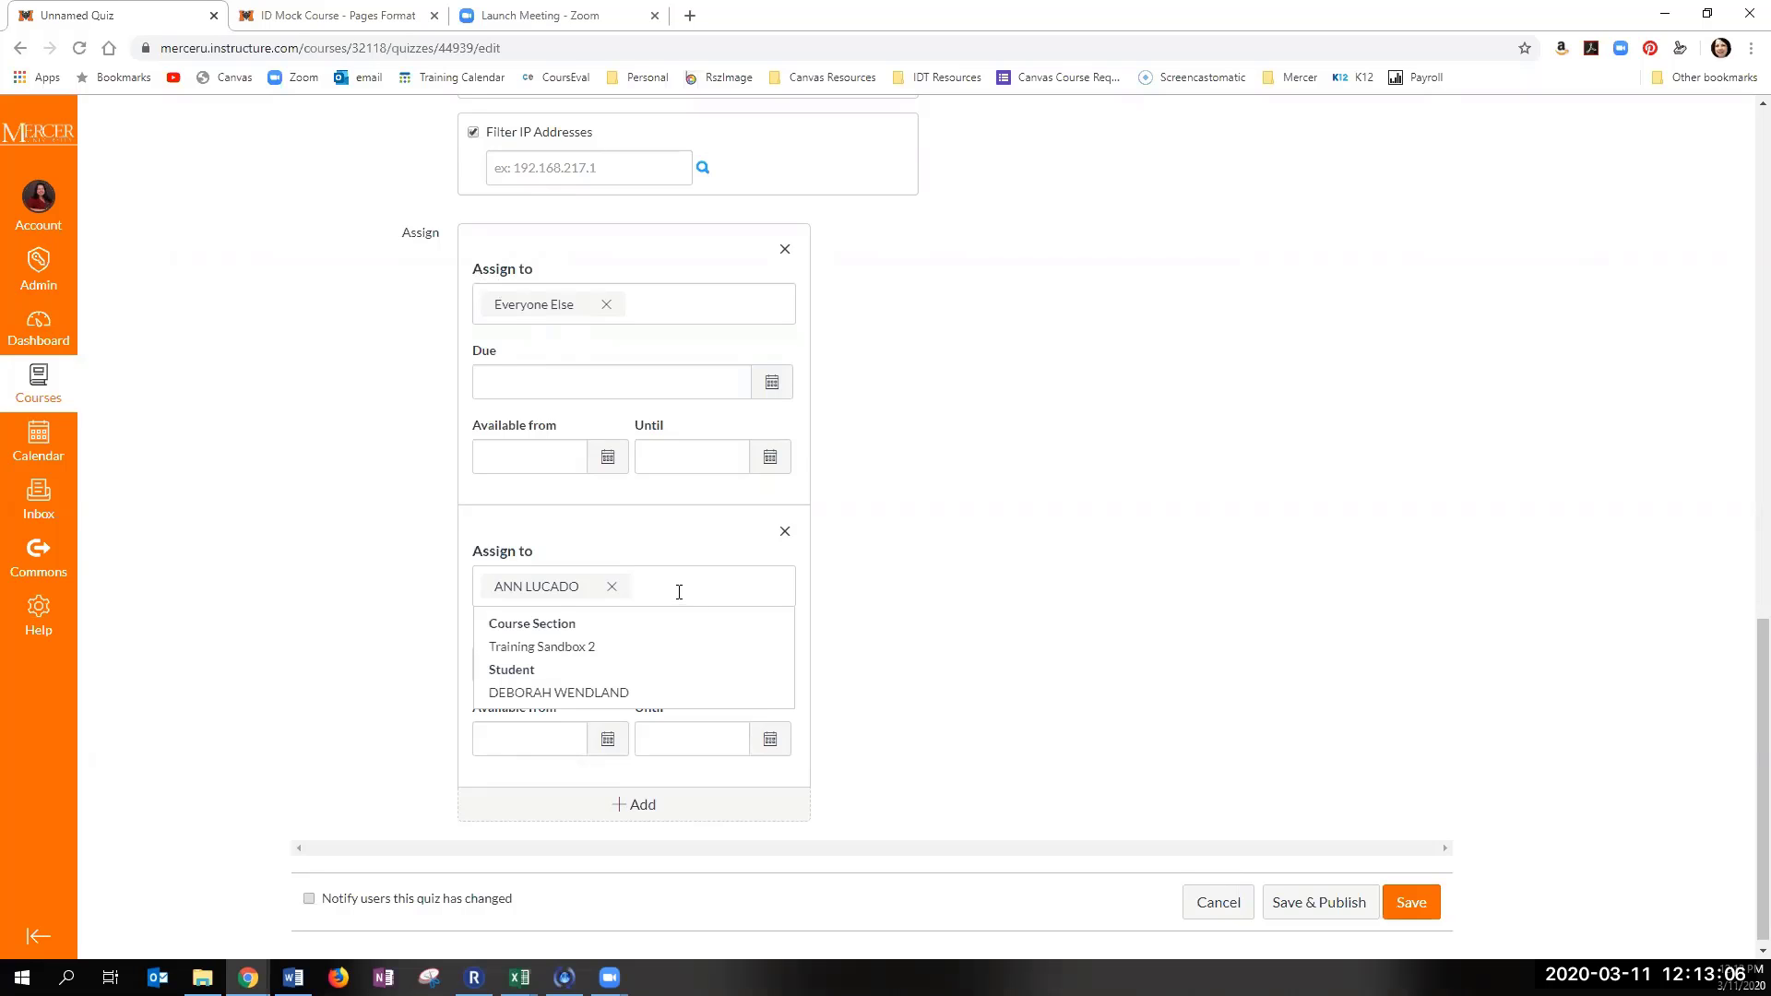
pyautogui.scroll(-1, 666, 632)
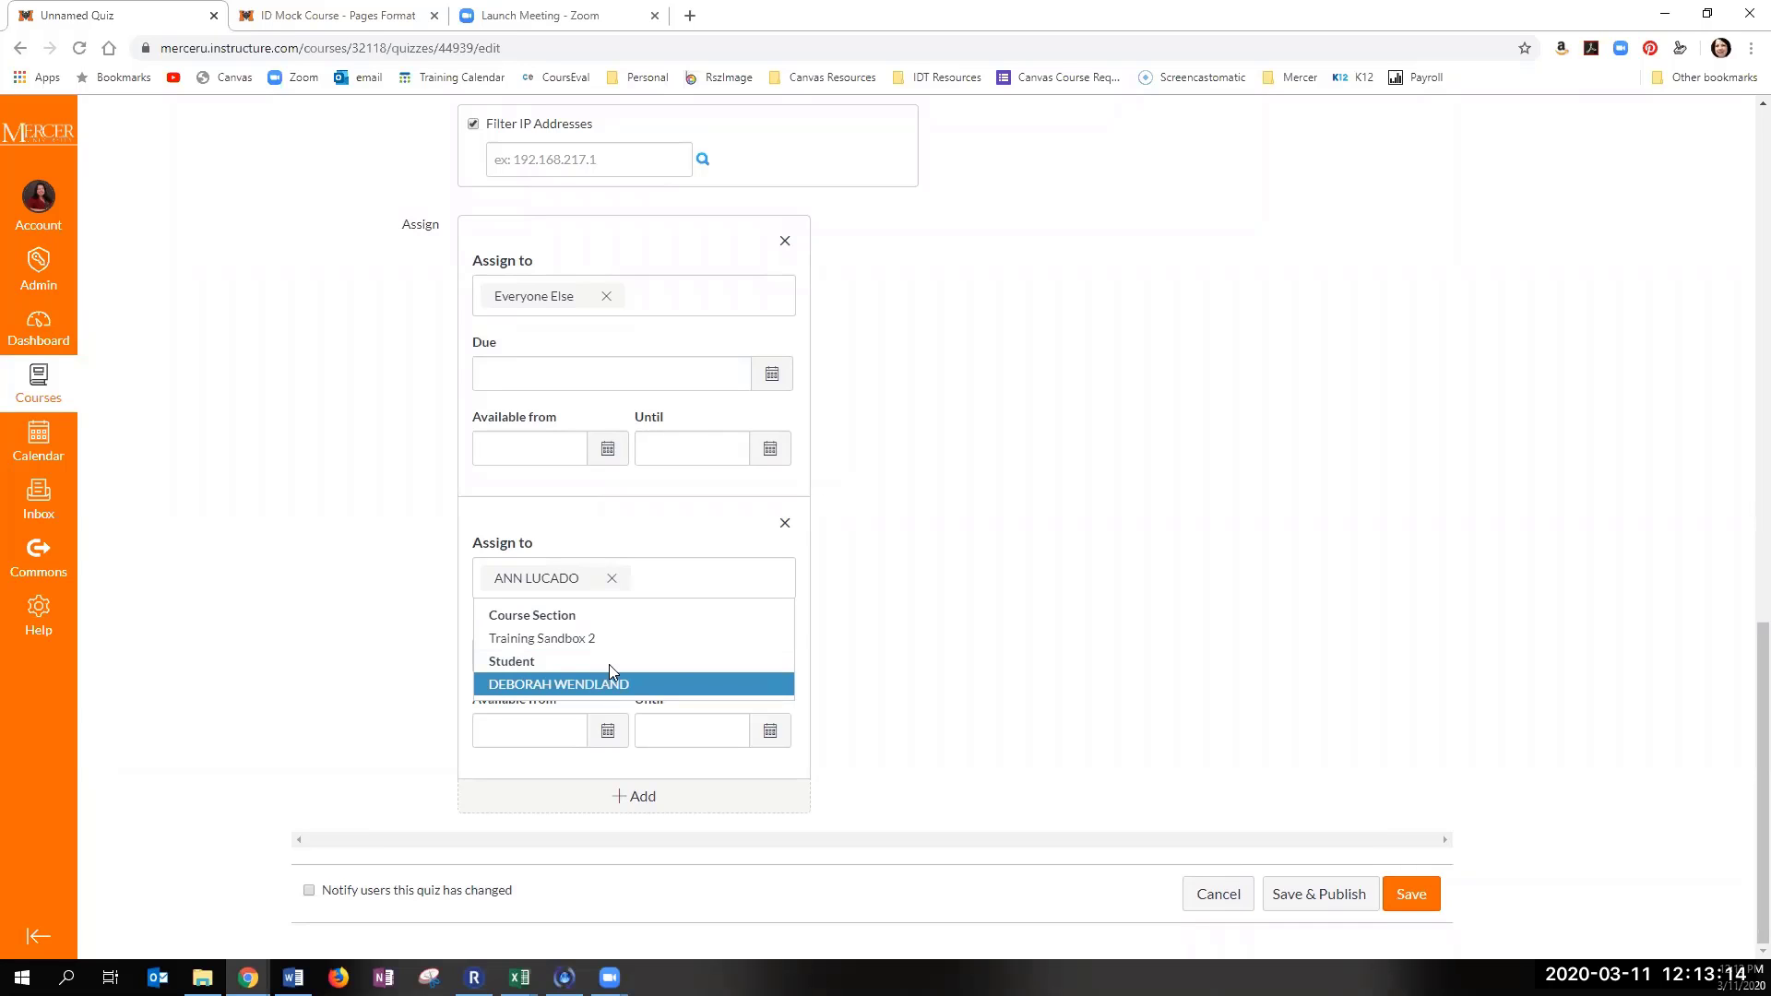
pyautogui.click(876, 577)
pyautogui.scroll(2, 878, 577)
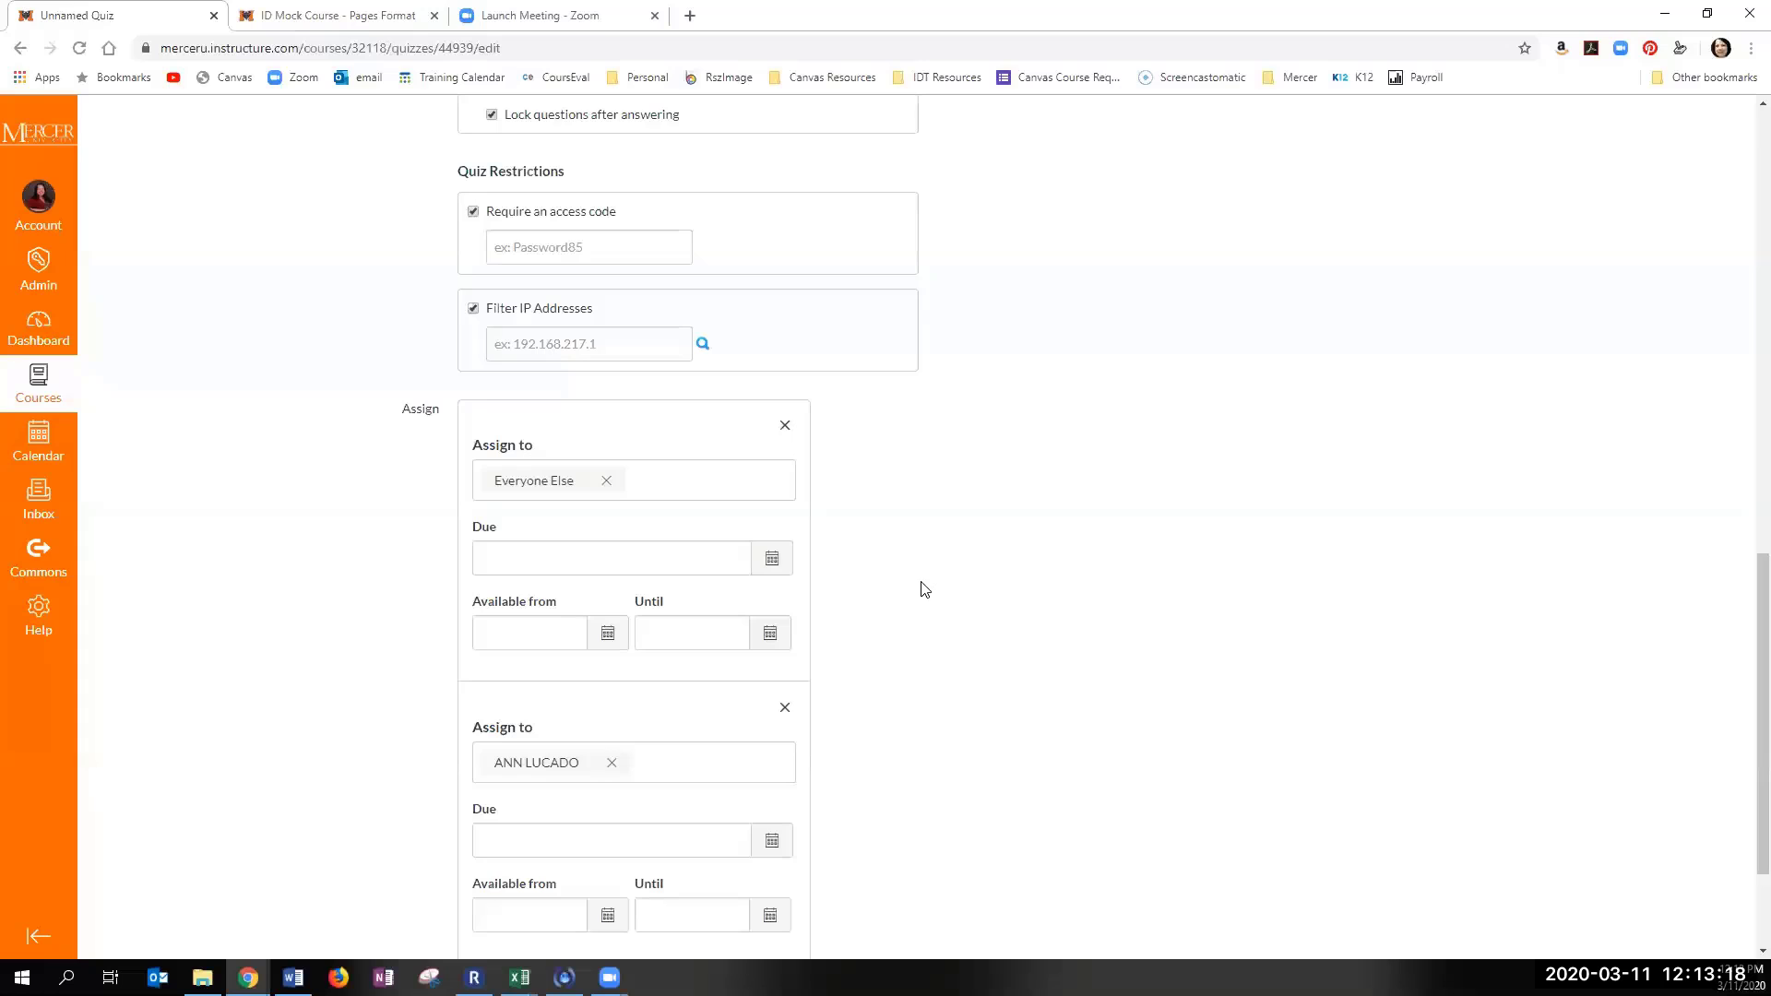
pyautogui.scroll(-1, 925, 590)
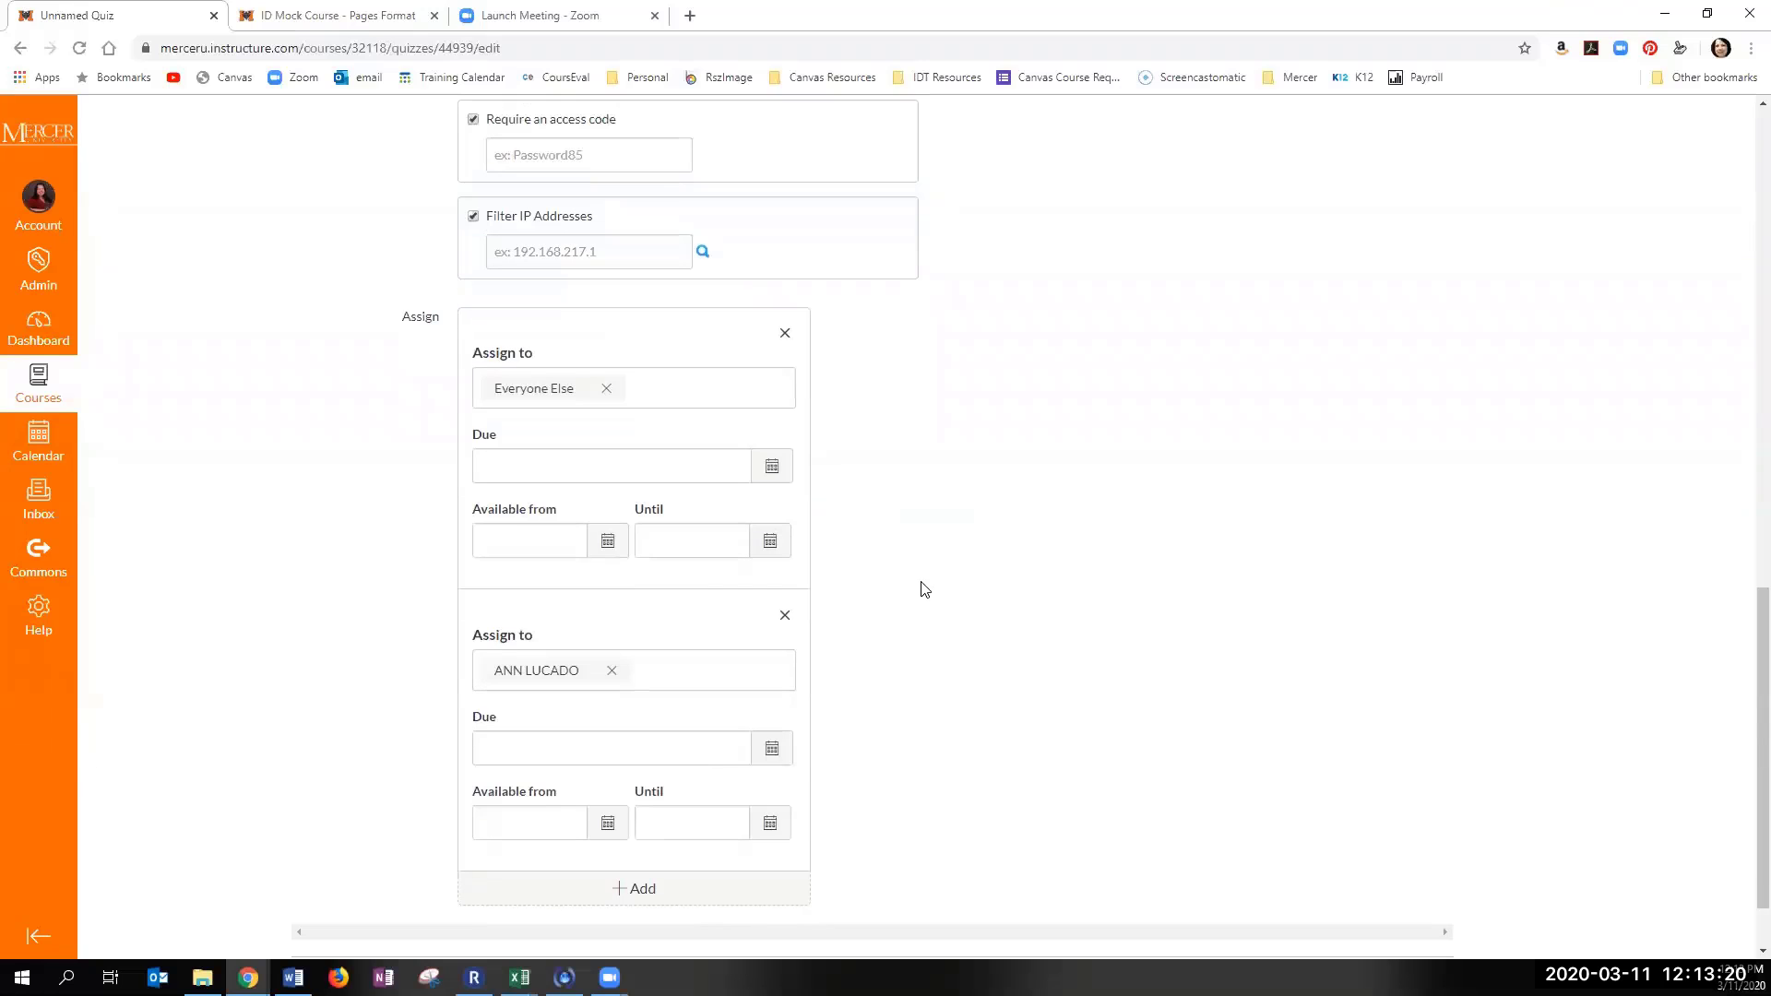
pyautogui.click(690, 673)
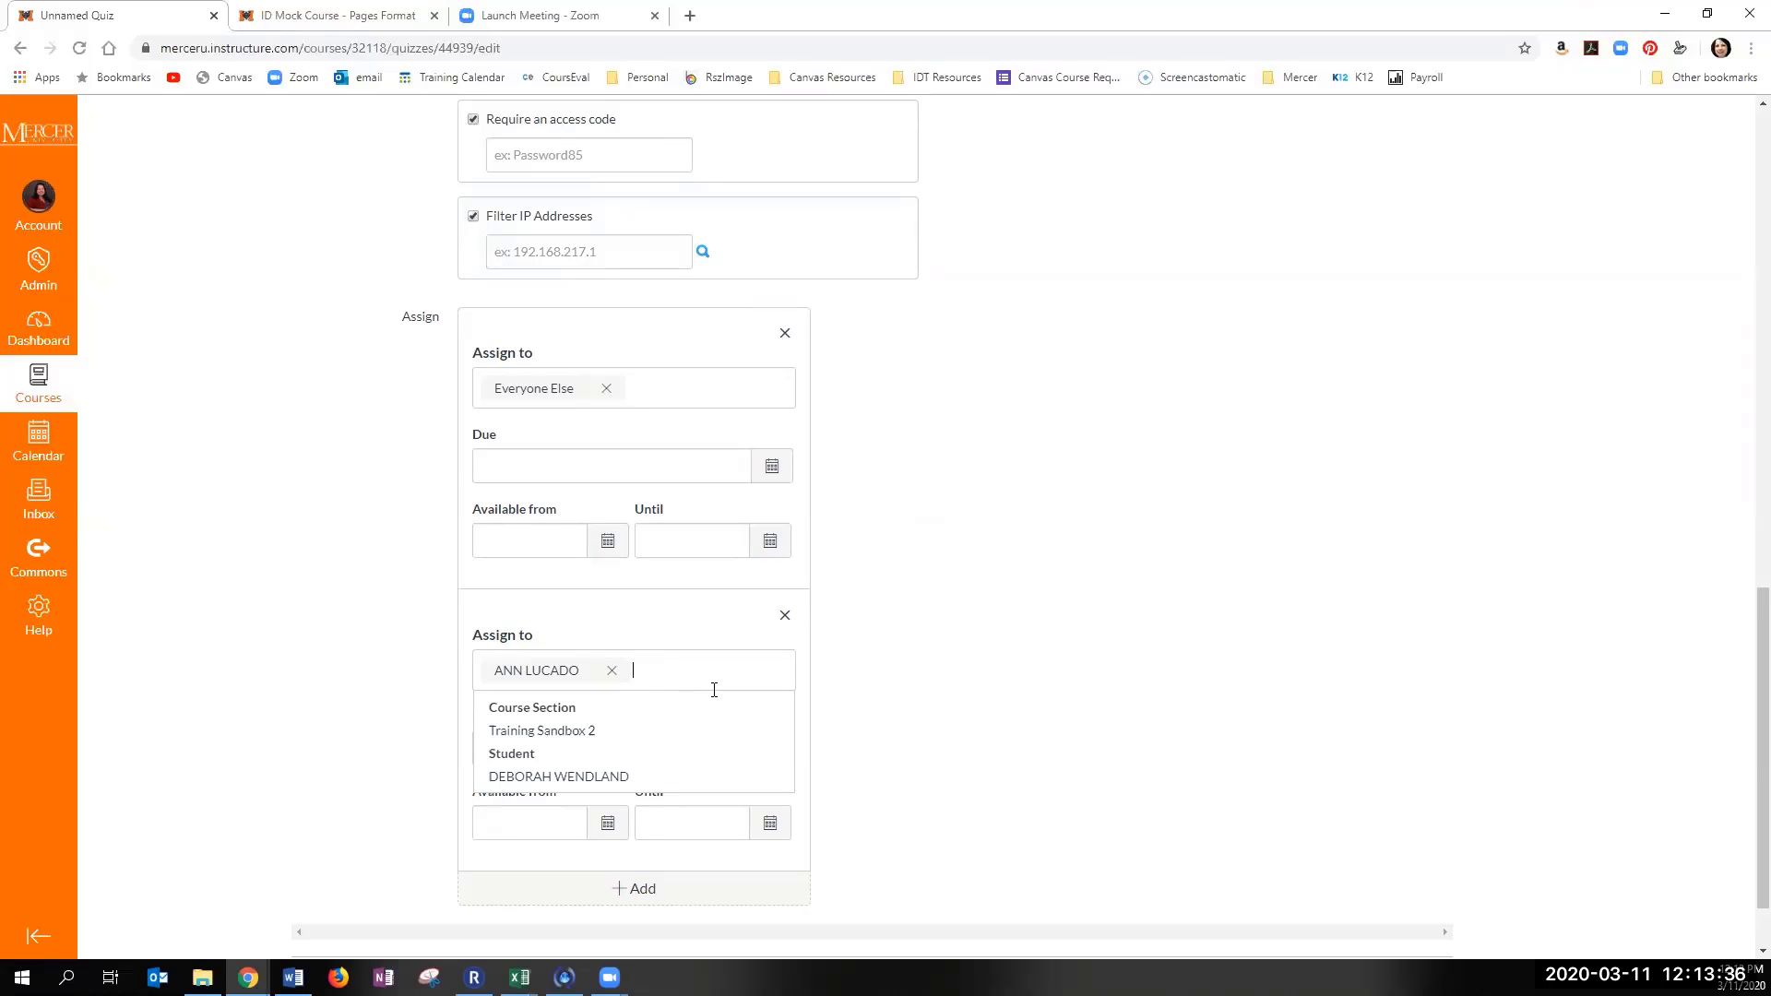
pyautogui.scroll(-1, 894, 626)
pyautogui.click(939, 611)
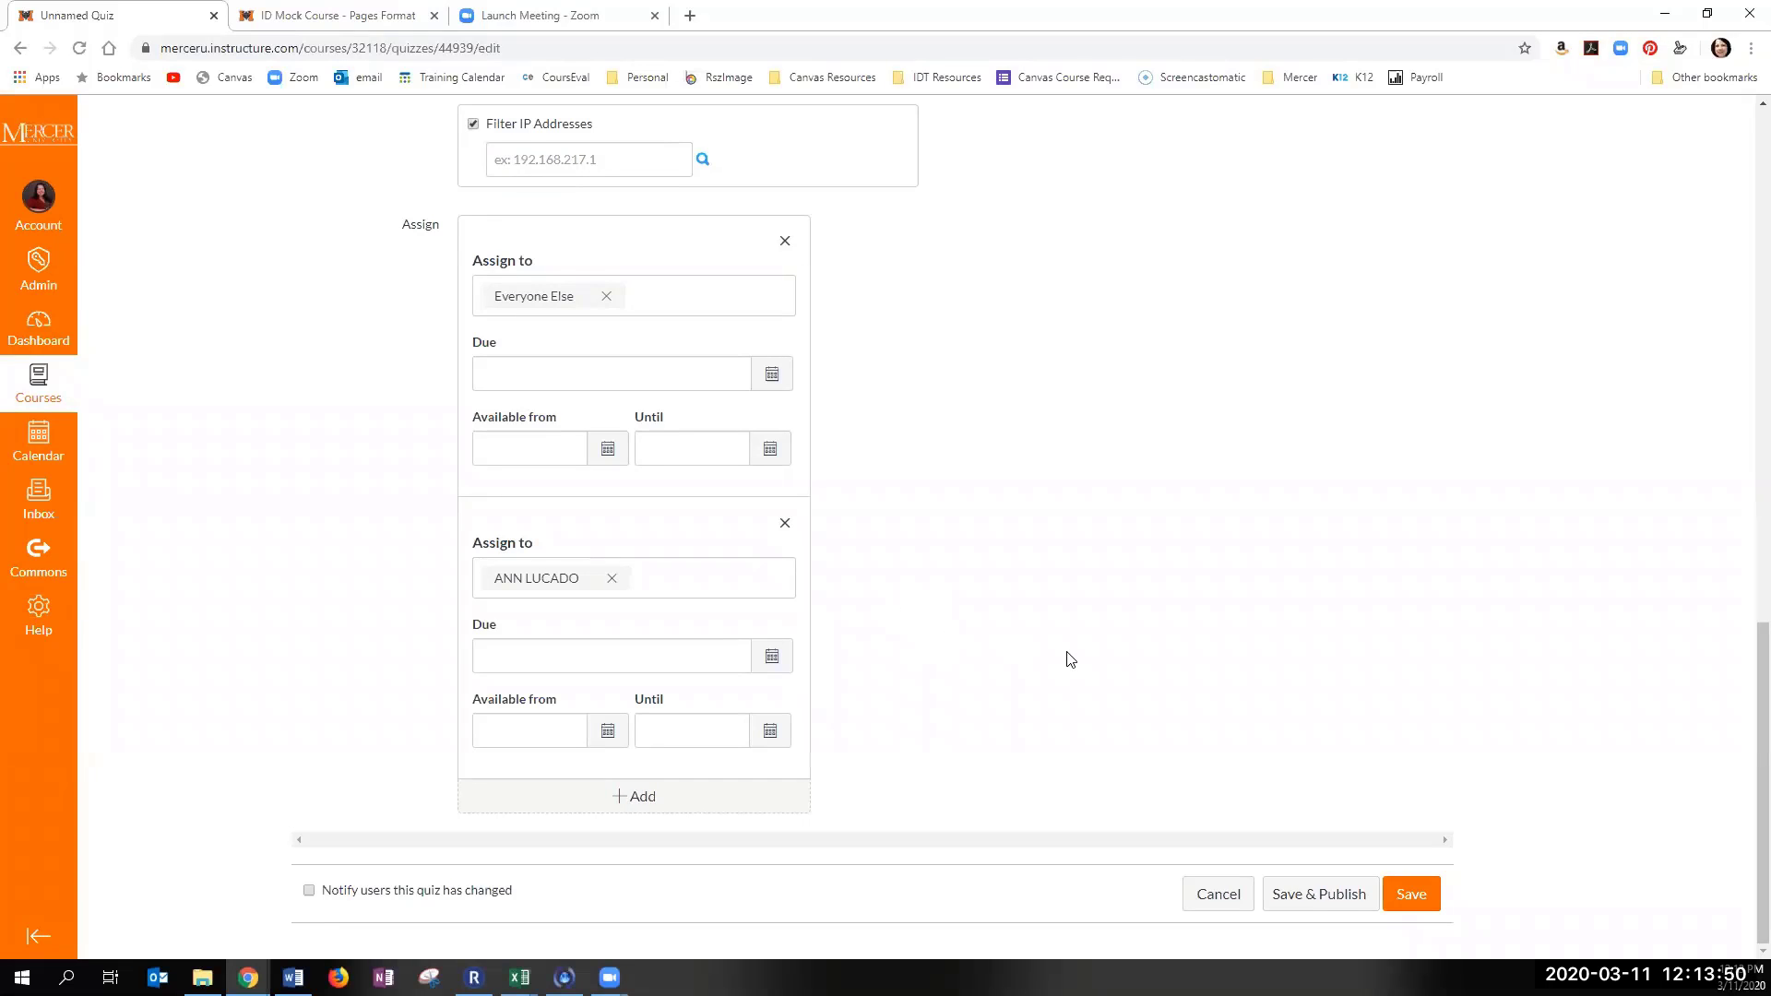
# Step: Go to the quiz's questions and add a new Multiple Choice question
pyautogui.scroll(10, 1070, 659)
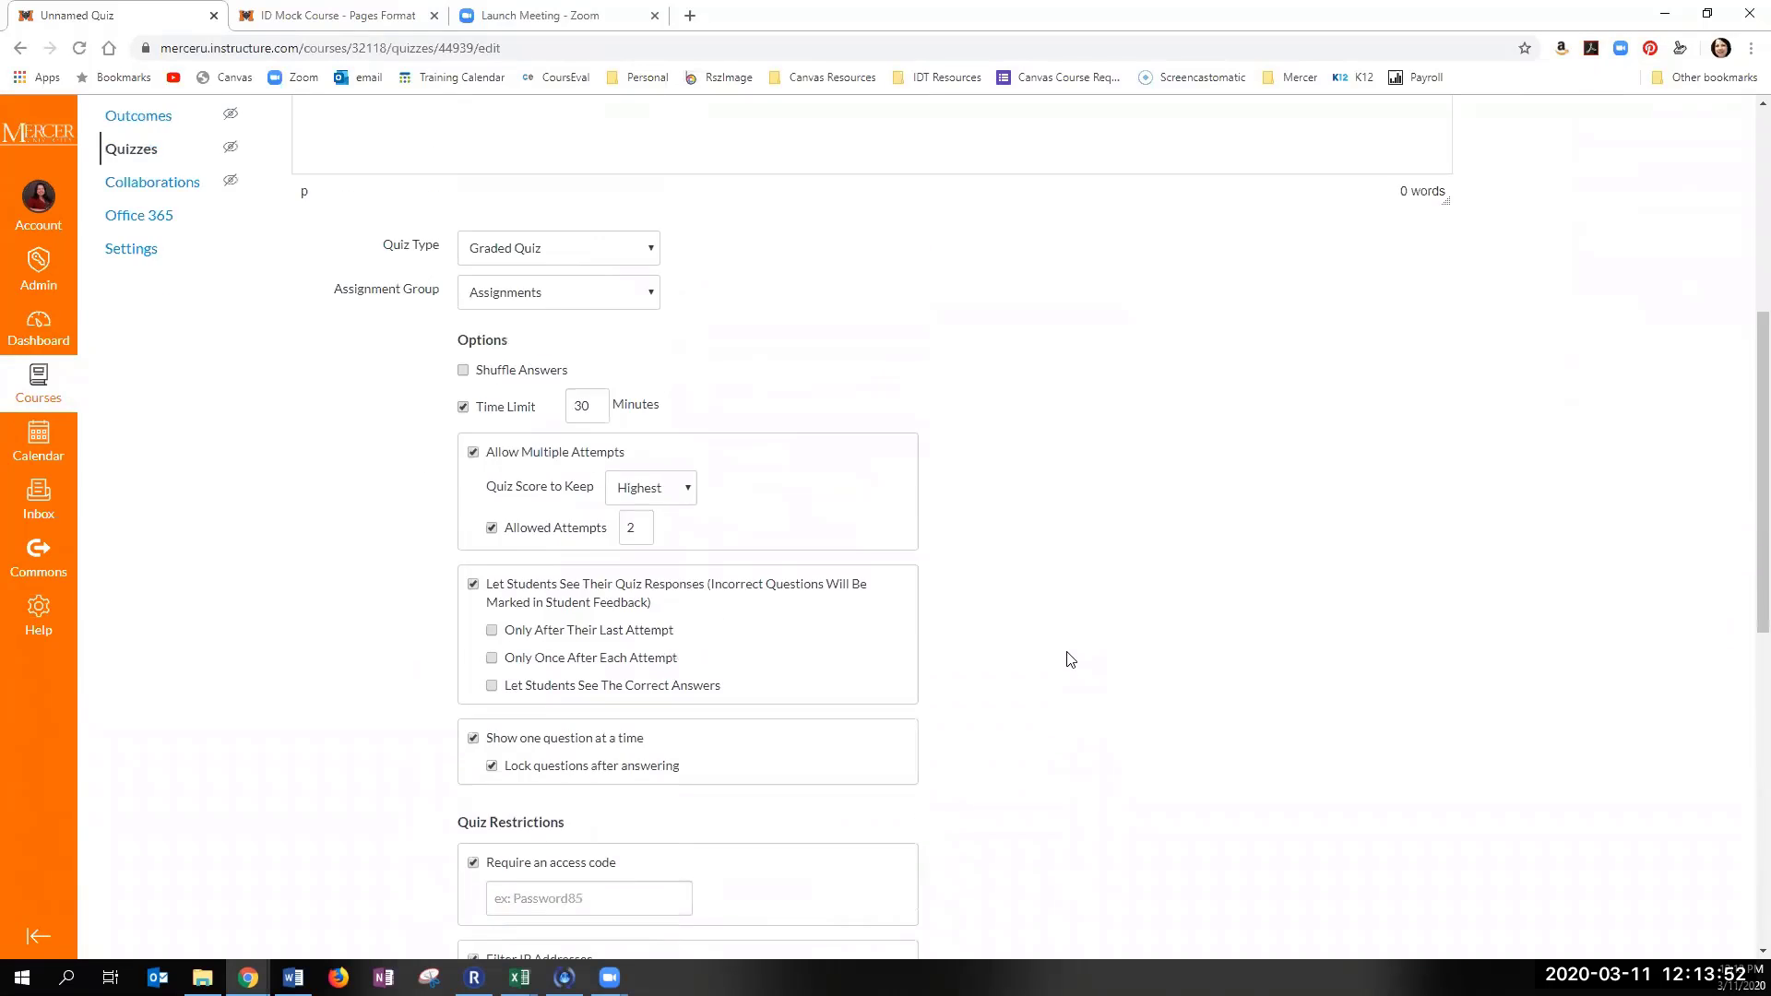
pyautogui.scroll(6, 1070, 659)
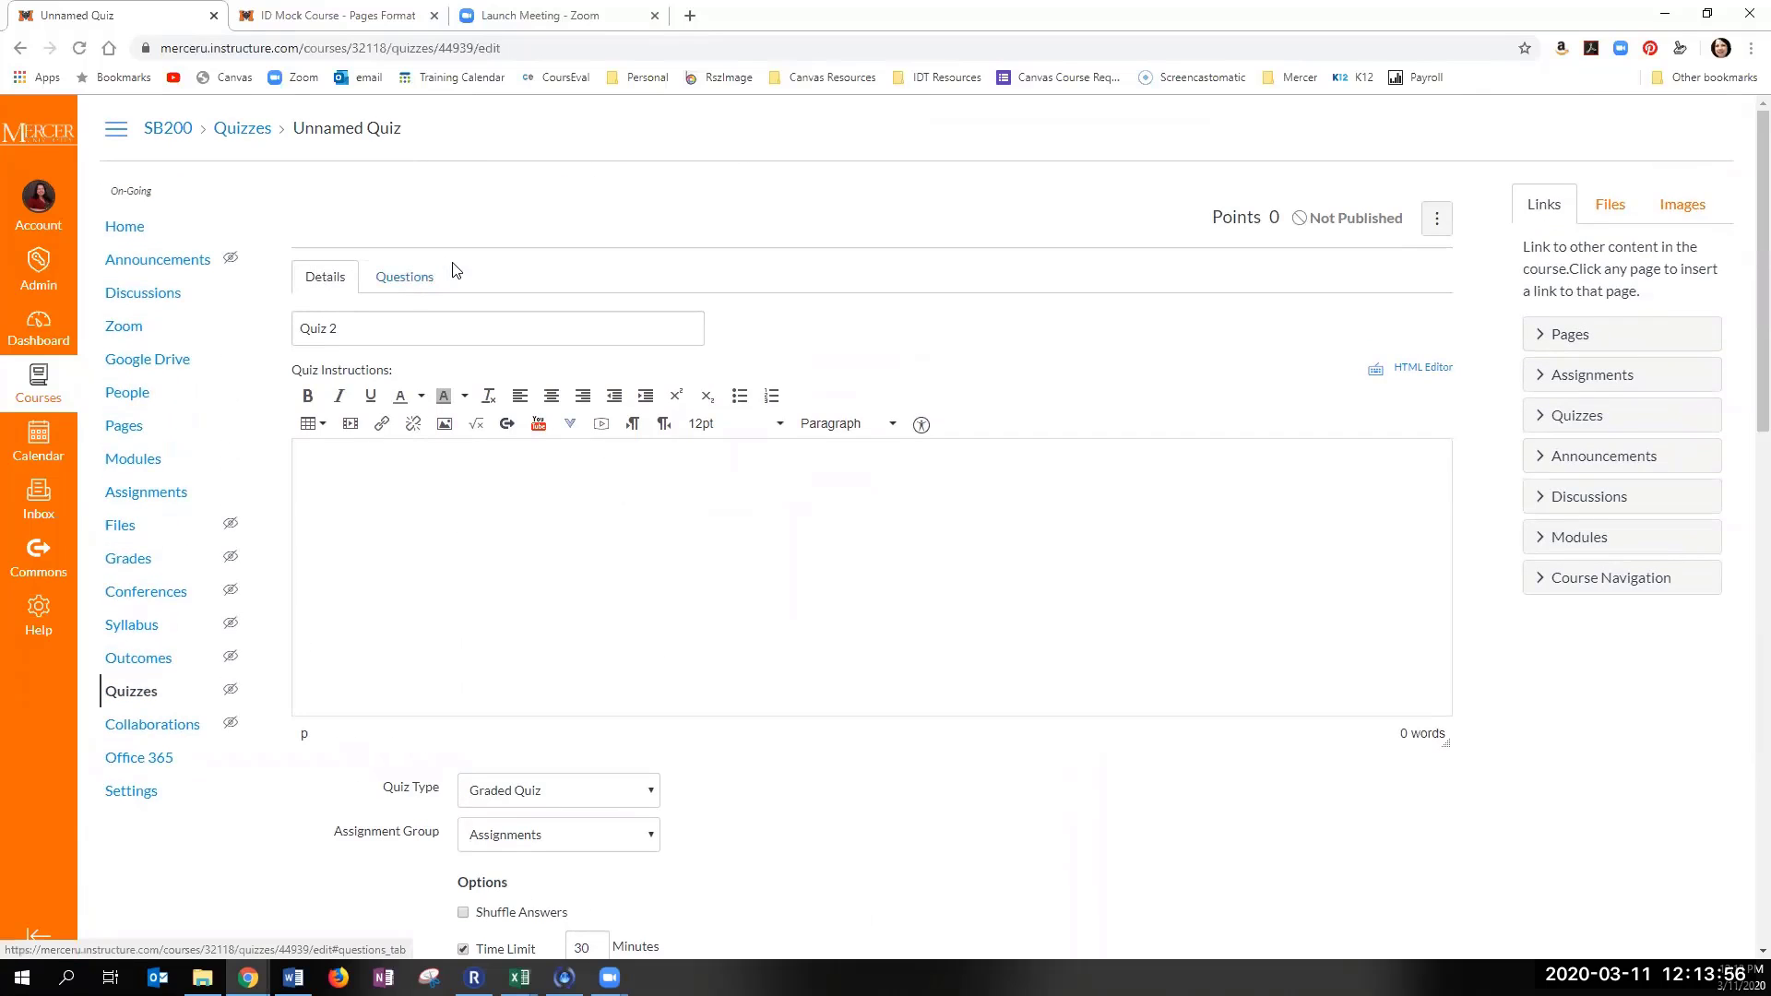
pyautogui.click(402, 280)
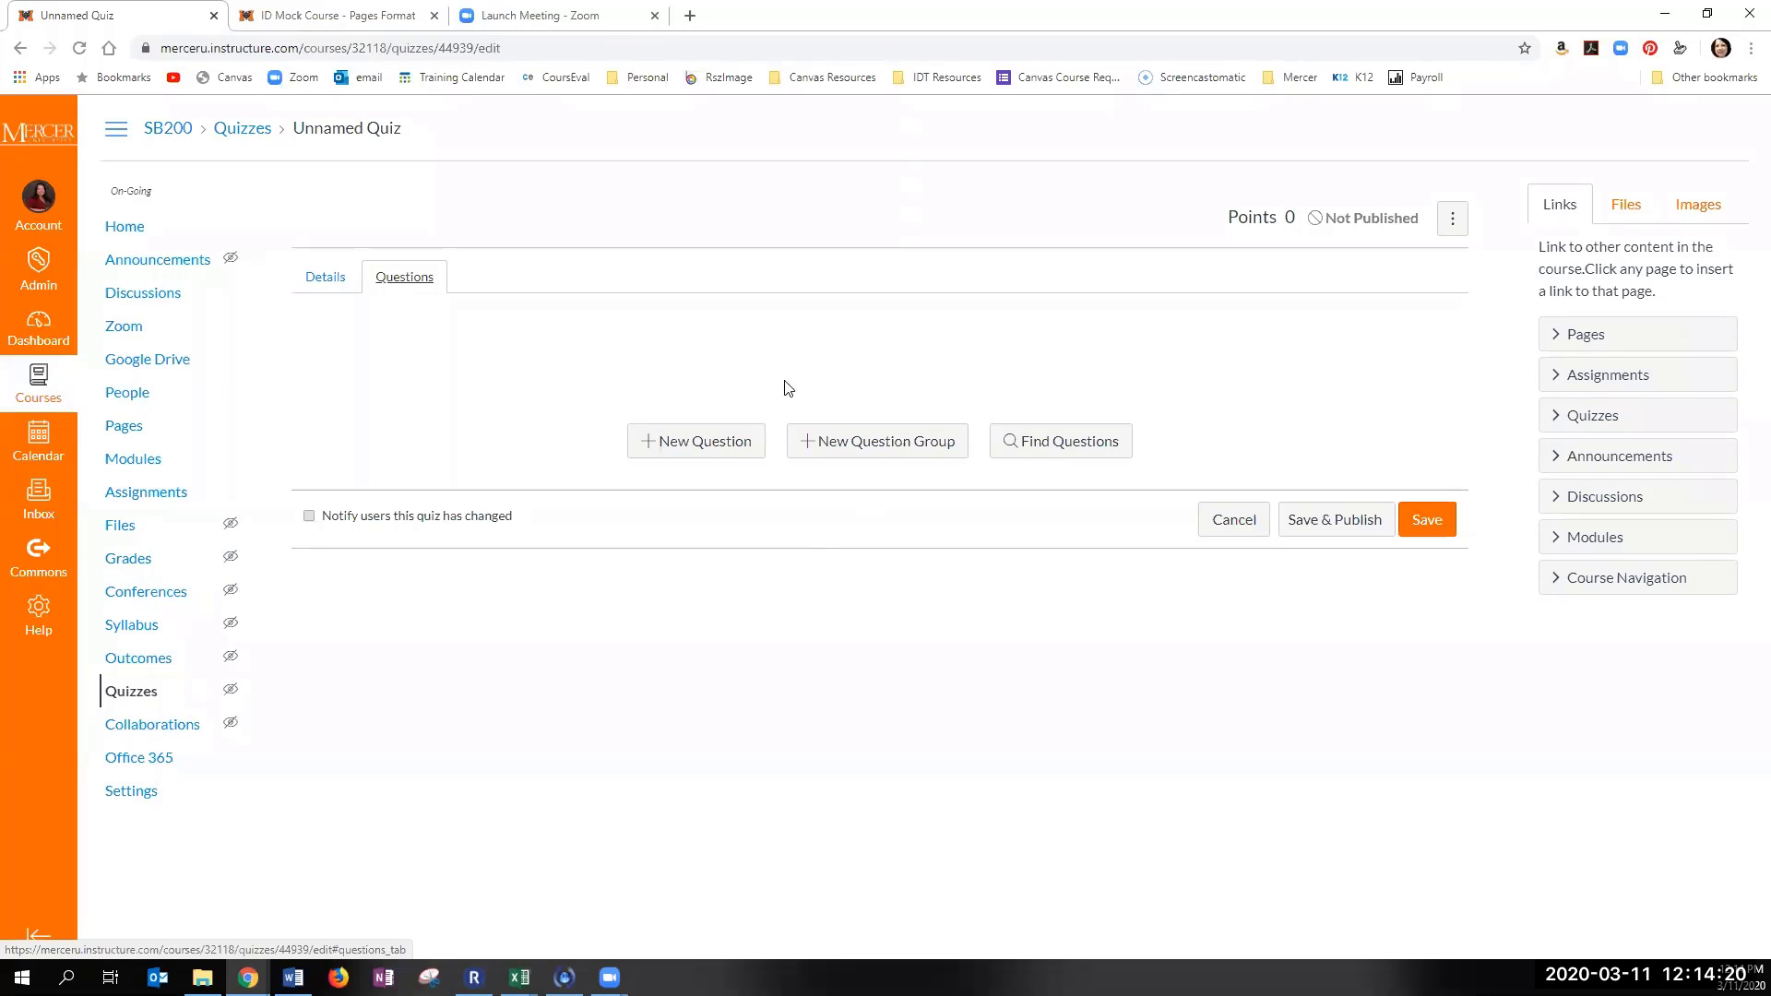
pyautogui.click(708, 446)
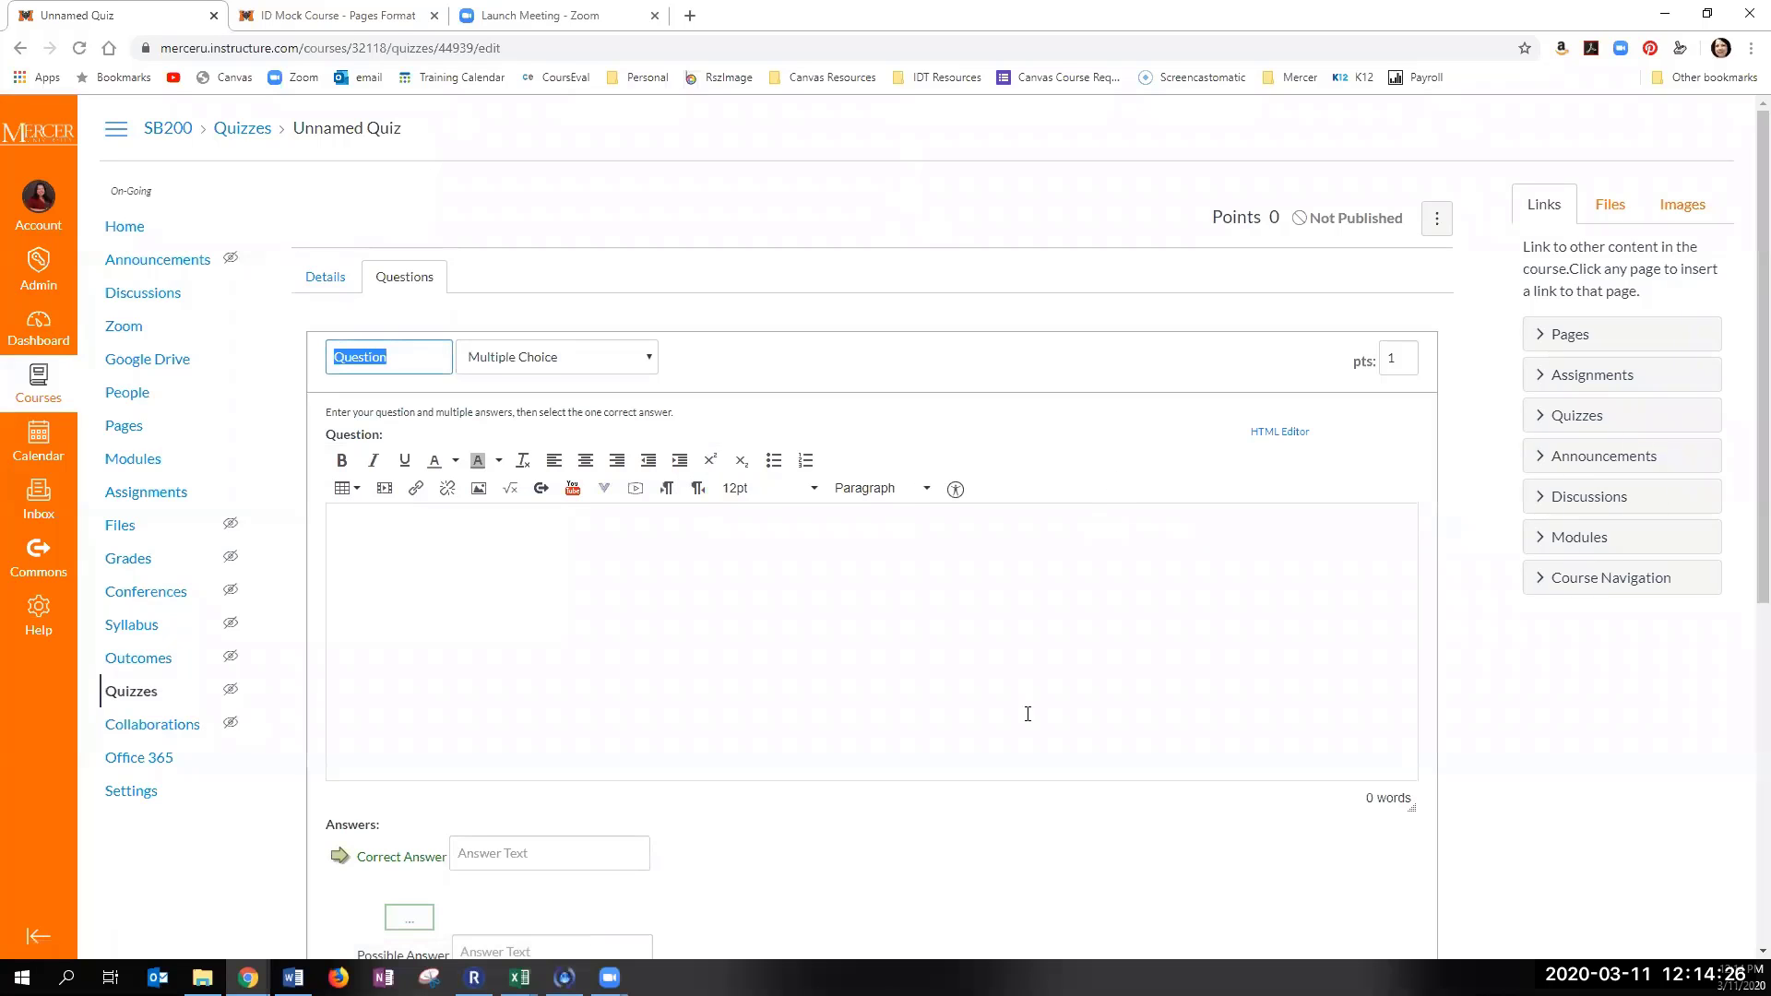
# Step: Inspect the new question's name field and look over its answer area without changing anything
pyautogui.click(388, 358)
pyautogui.doubleClick(369, 358)
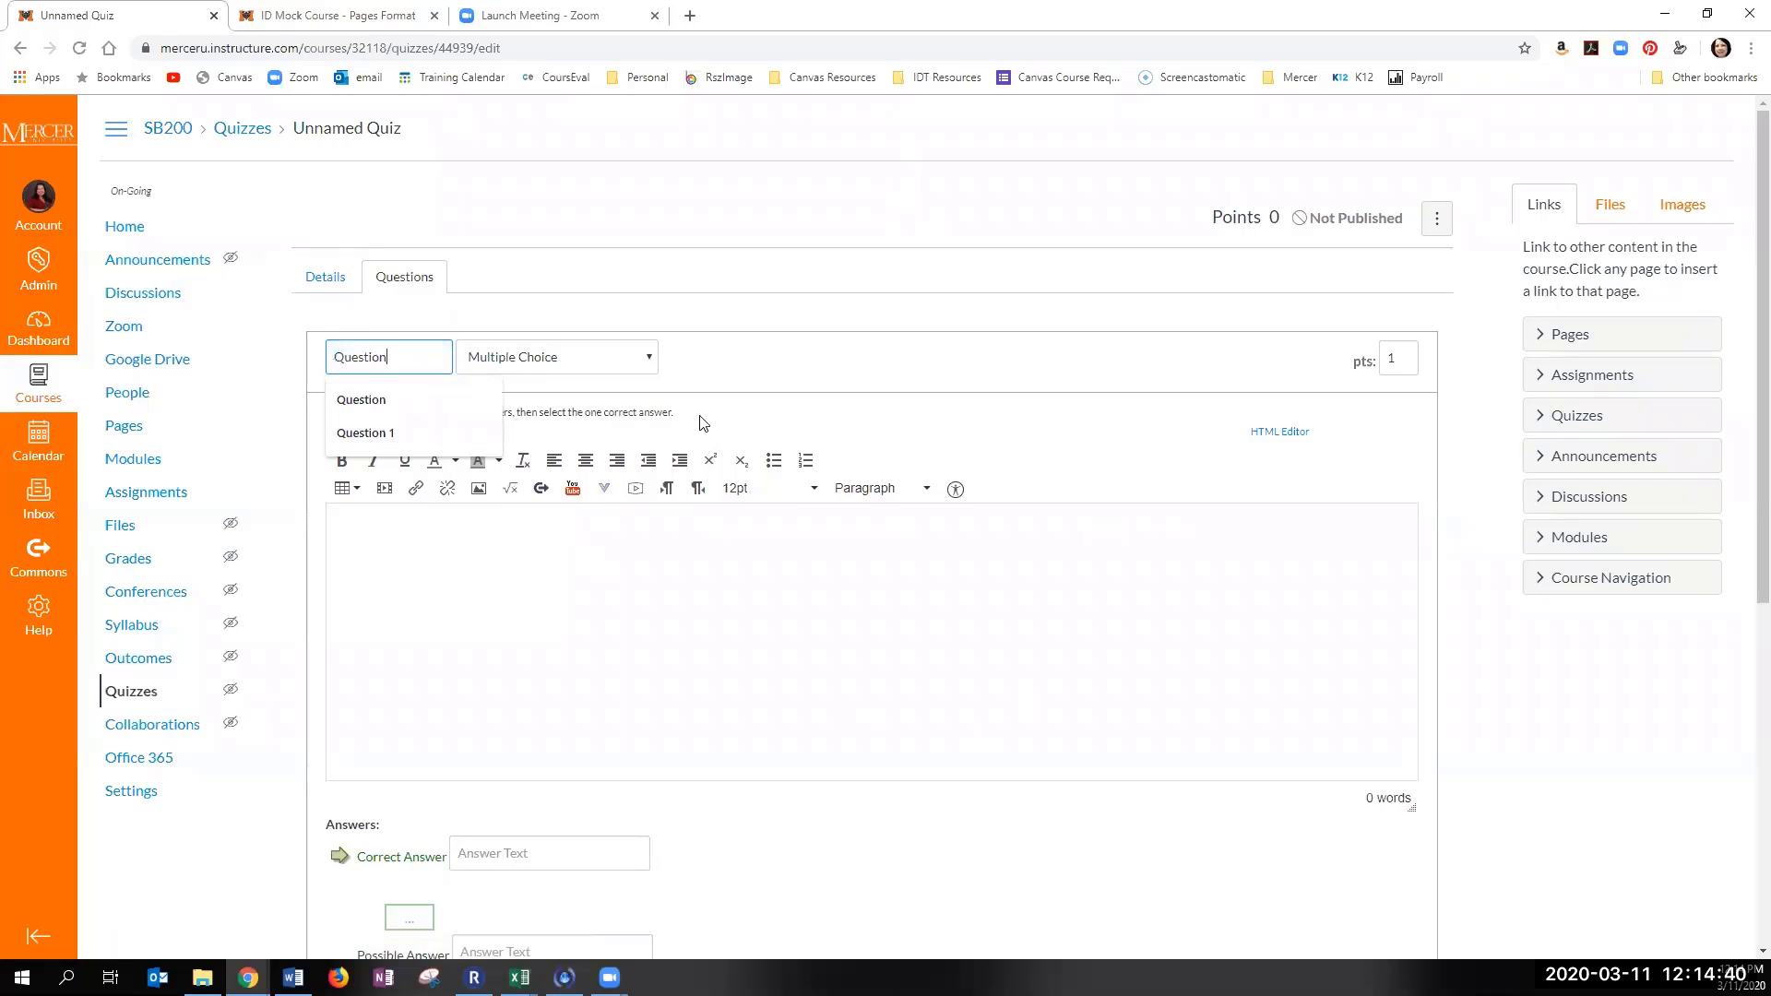
pyautogui.press('Tab')
pyautogui.click(408, 369)
pyautogui.scroll(-2, 509, 546)
pyautogui.scroll(2, 534, 391)
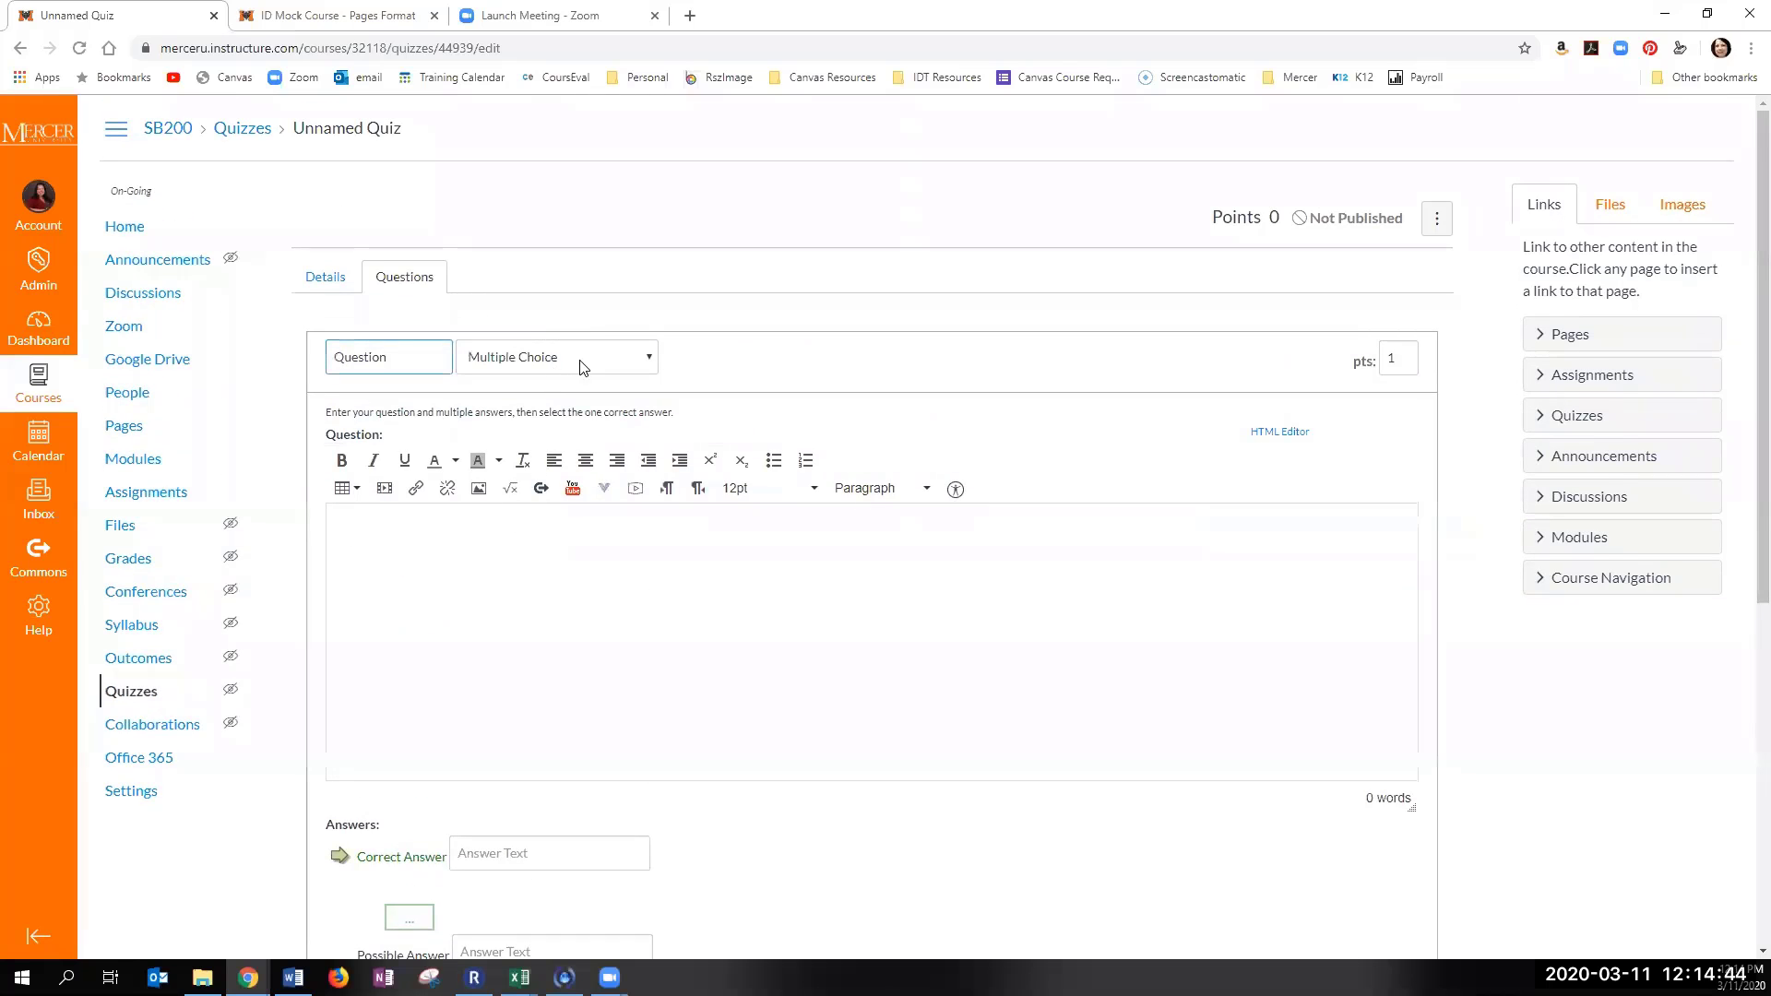
# Step: Browse the available question types, switch the question to True/False and read its instructions
pyautogui.click(572, 369)
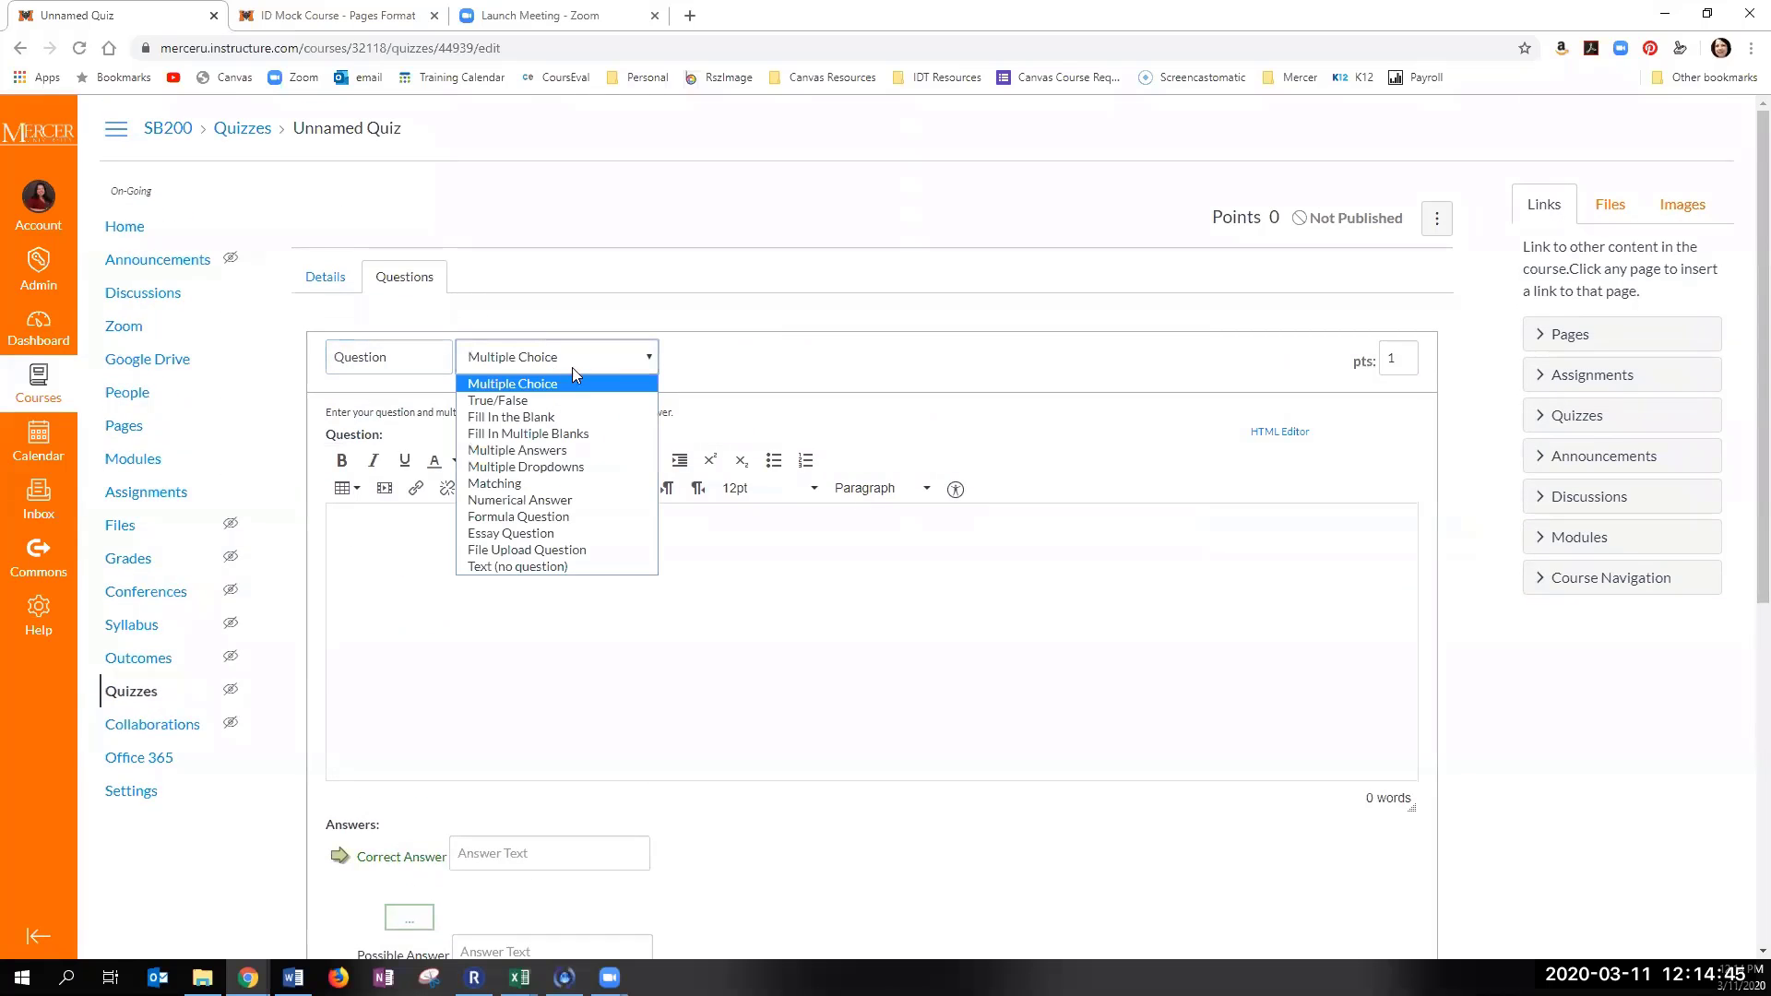
pyautogui.click(498, 364)
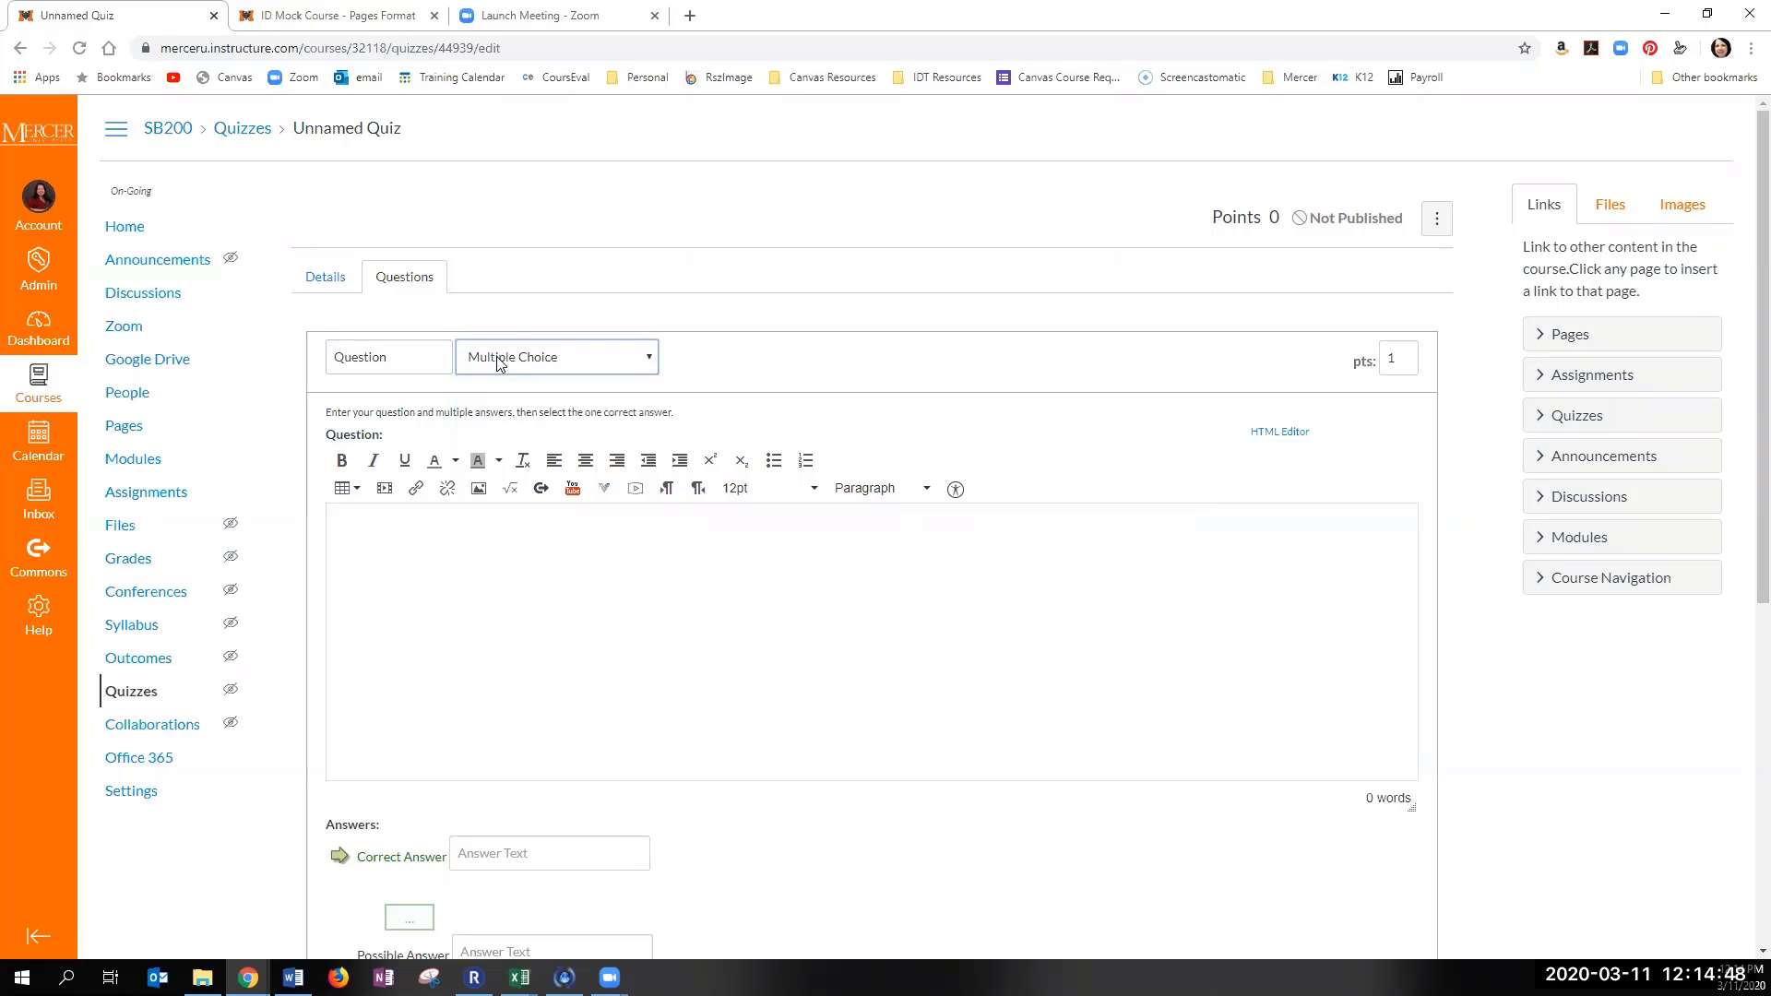
pyautogui.click(505, 362)
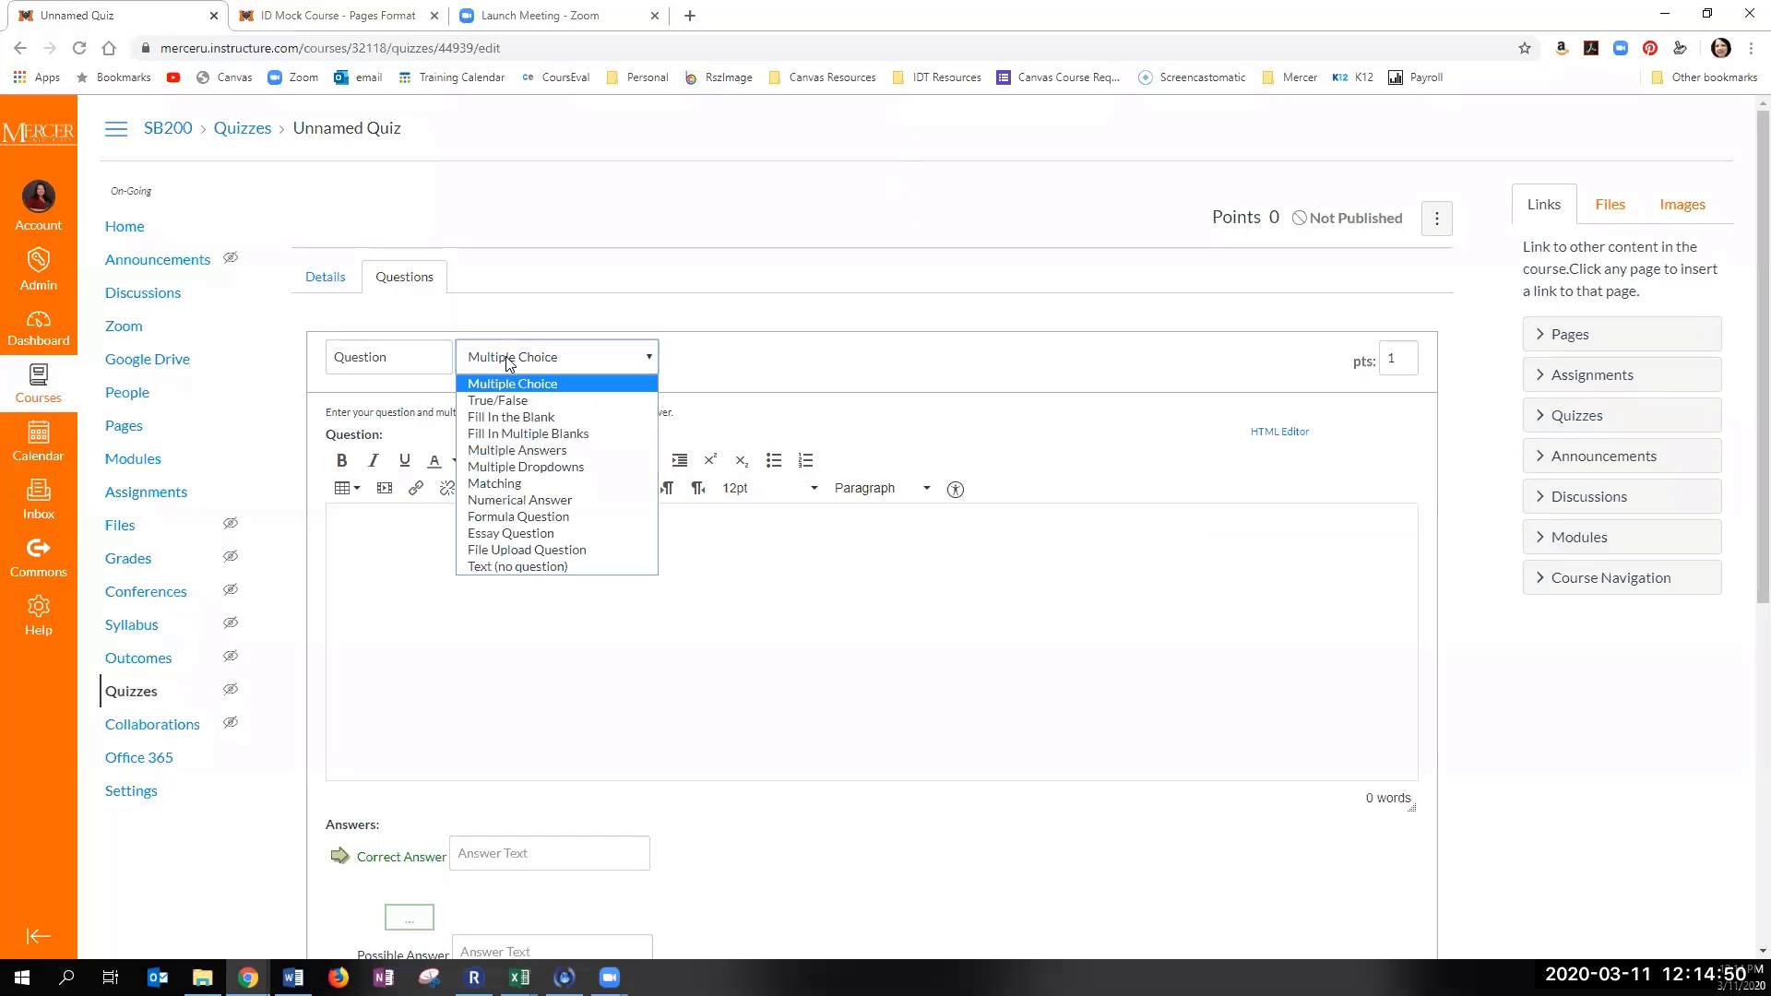
pyautogui.click(513, 406)
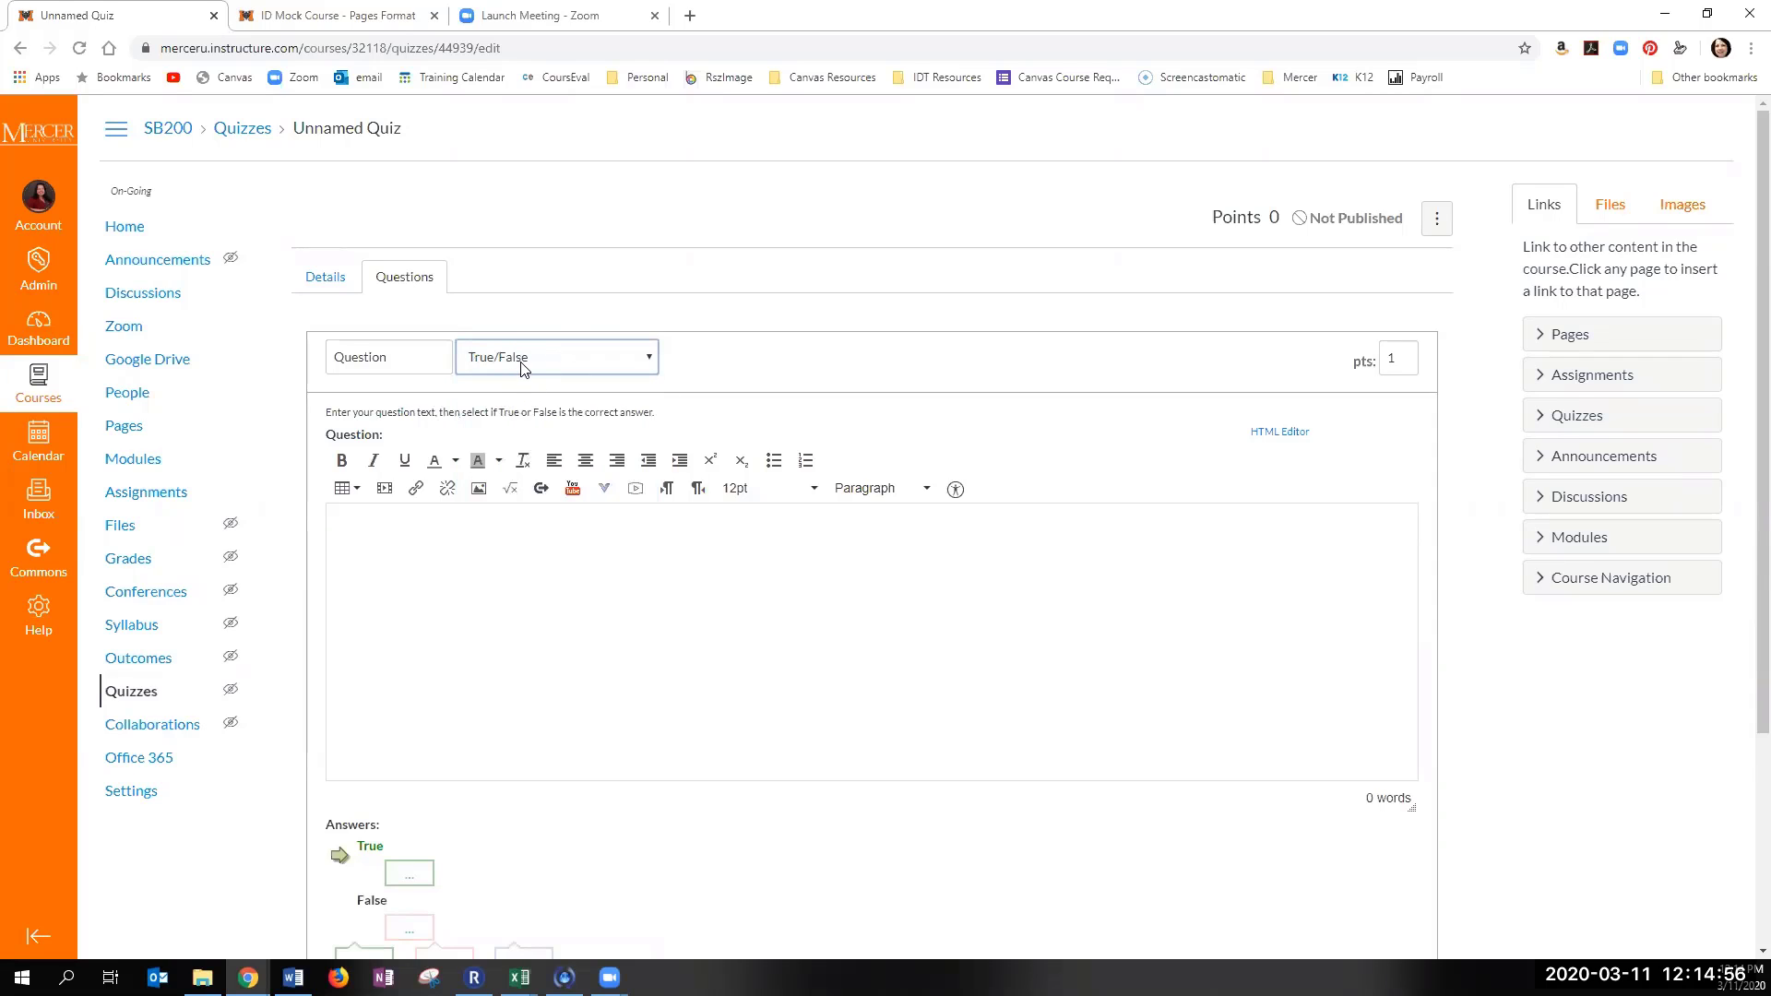
pyautogui.moveTo(326, 417); pyautogui.dragTo(654, 416)
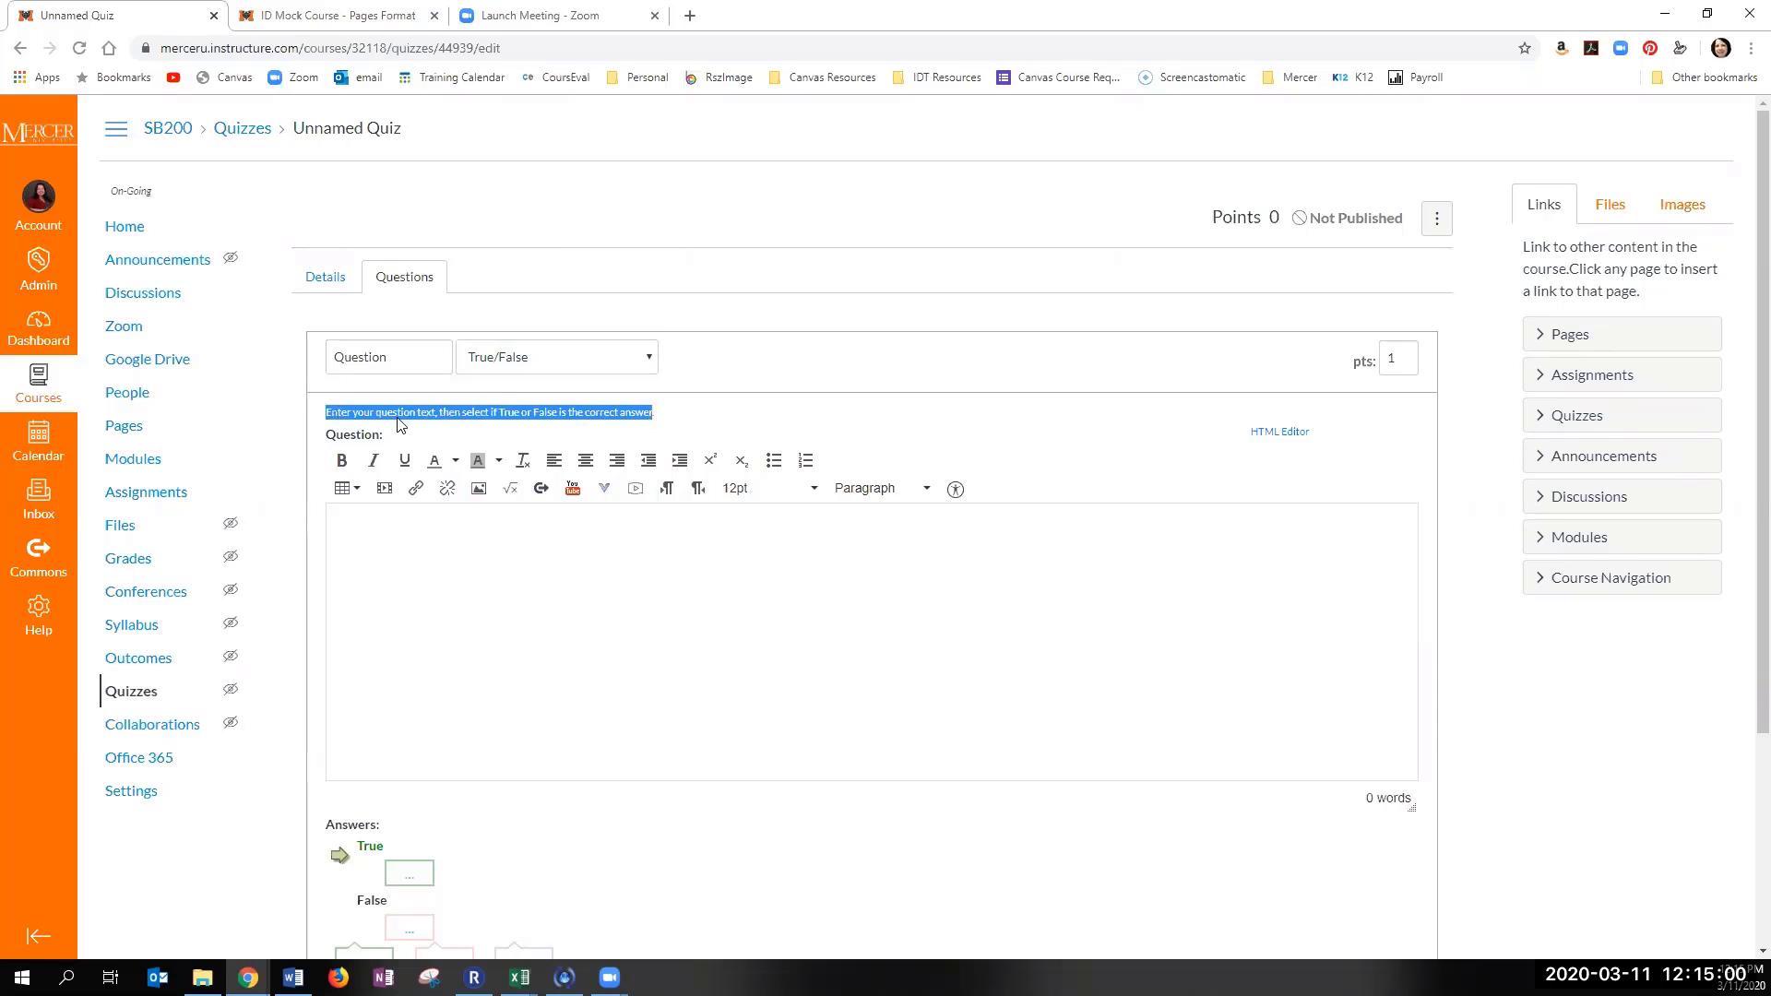
pyautogui.click(504, 406)
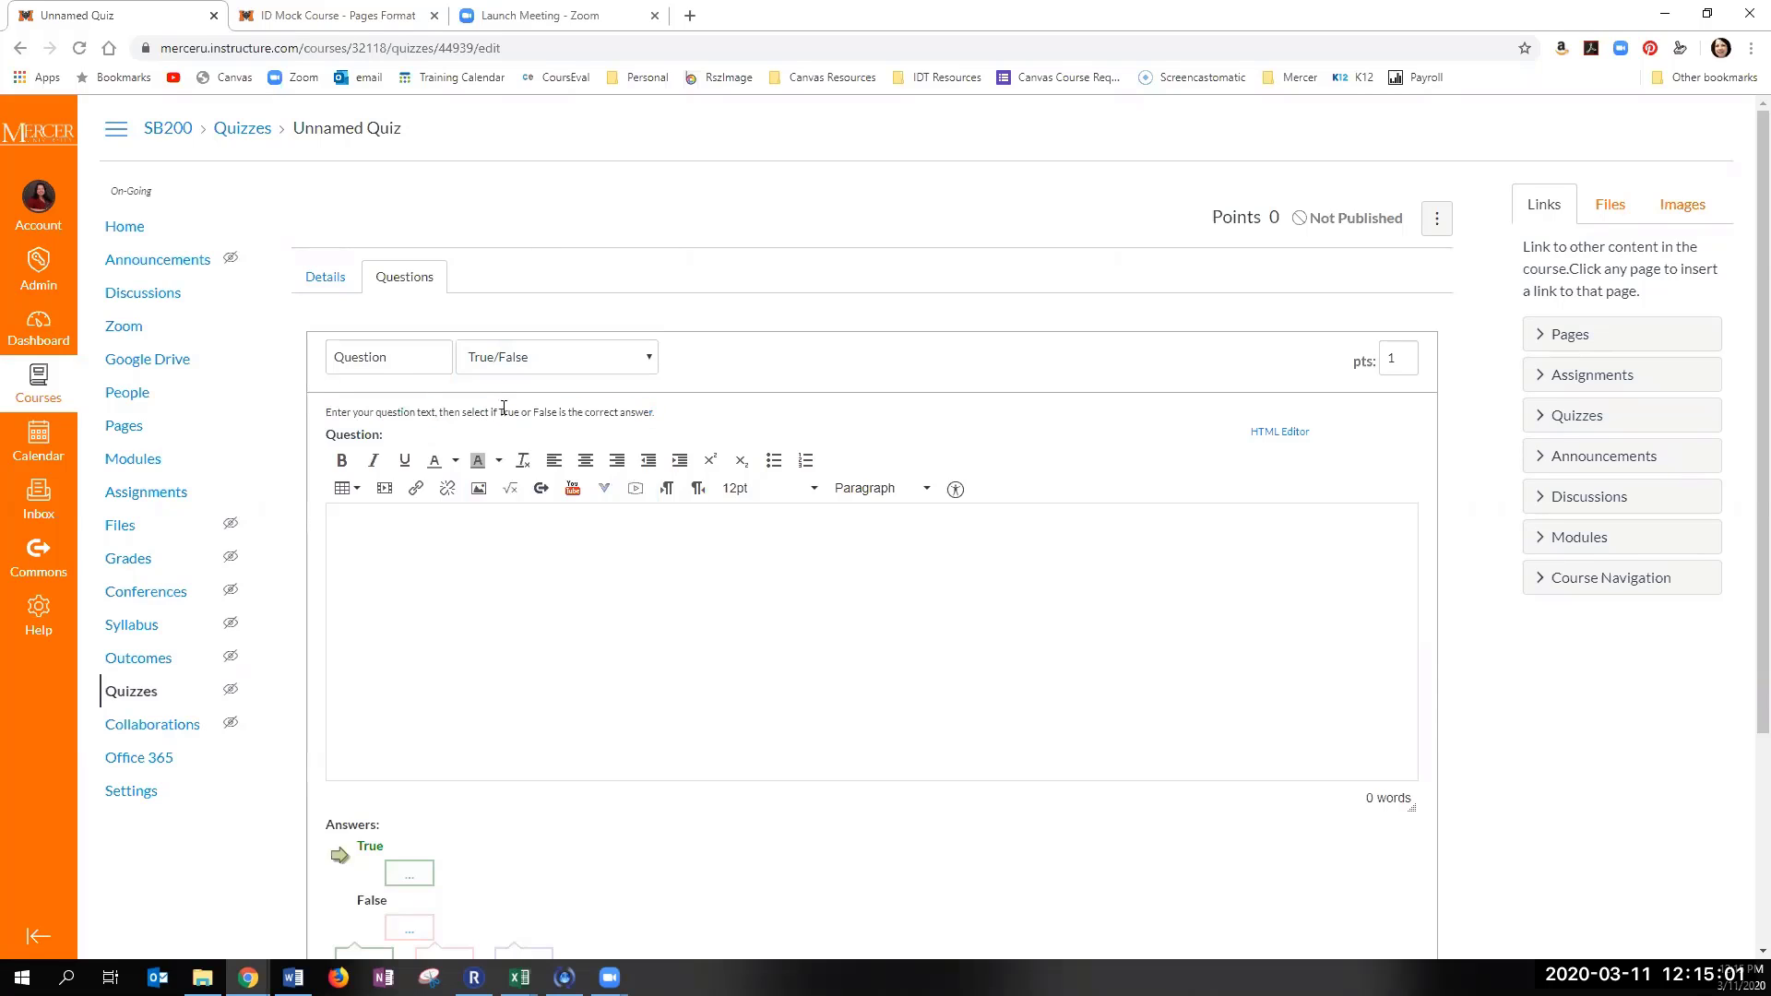
# Step: Switch the question type to Fill In Multiple Blanks and read how answer boxes are defined with bracketed words
pyautogui.click(530, 361)
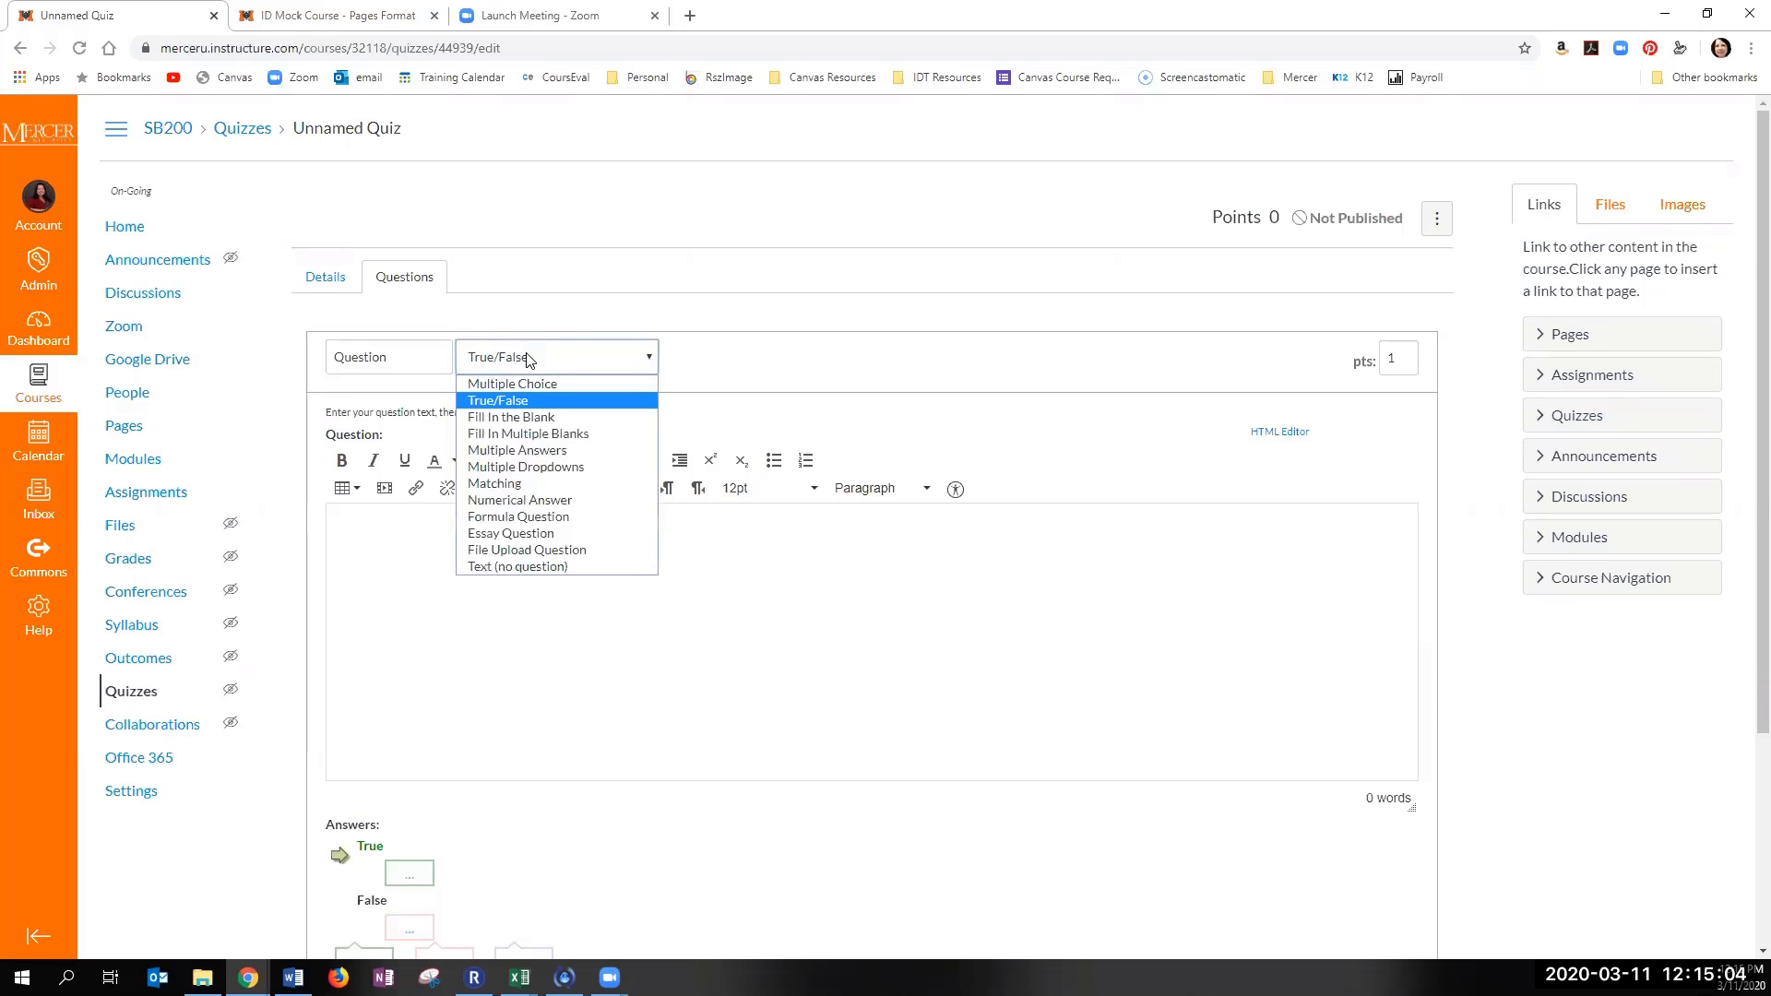
pyautogui.click(588, 445)
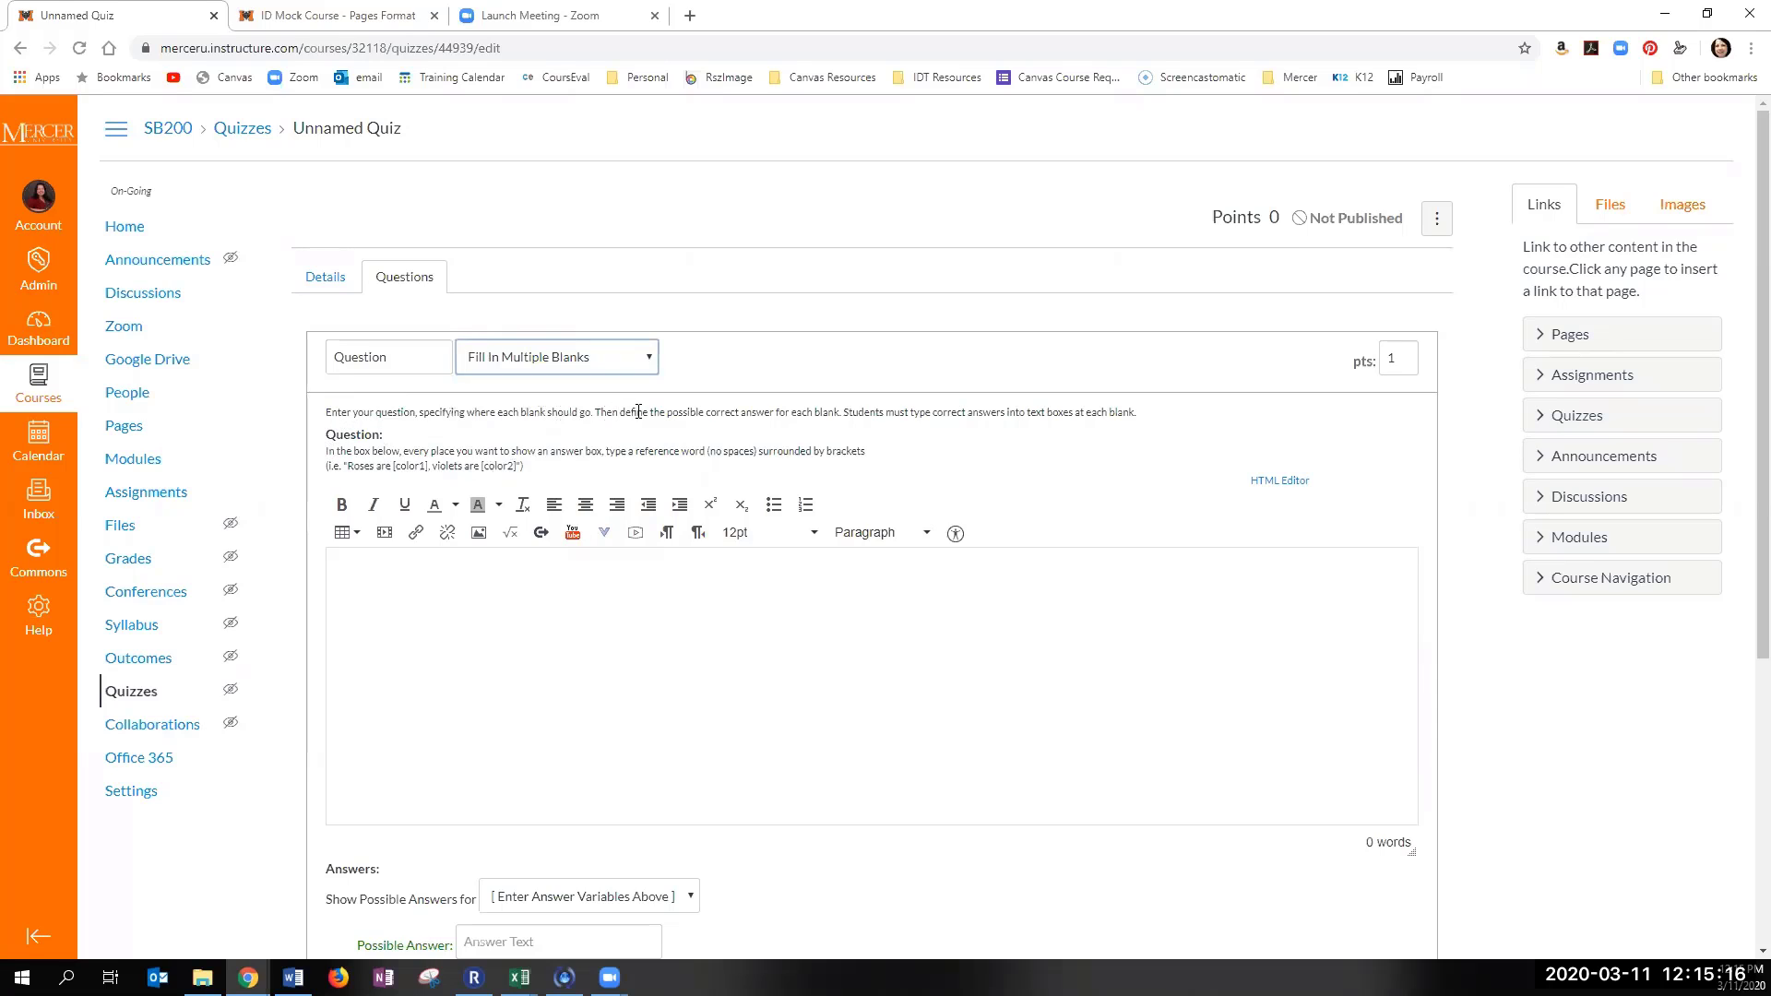
pyautogui.moveTo(526, 469); pyautogui.dragTo(323, 478)
pyautogui.click(544, 483)
pyautogui.moveTo(328, 452); pyautogui.dragTo(386, 452)
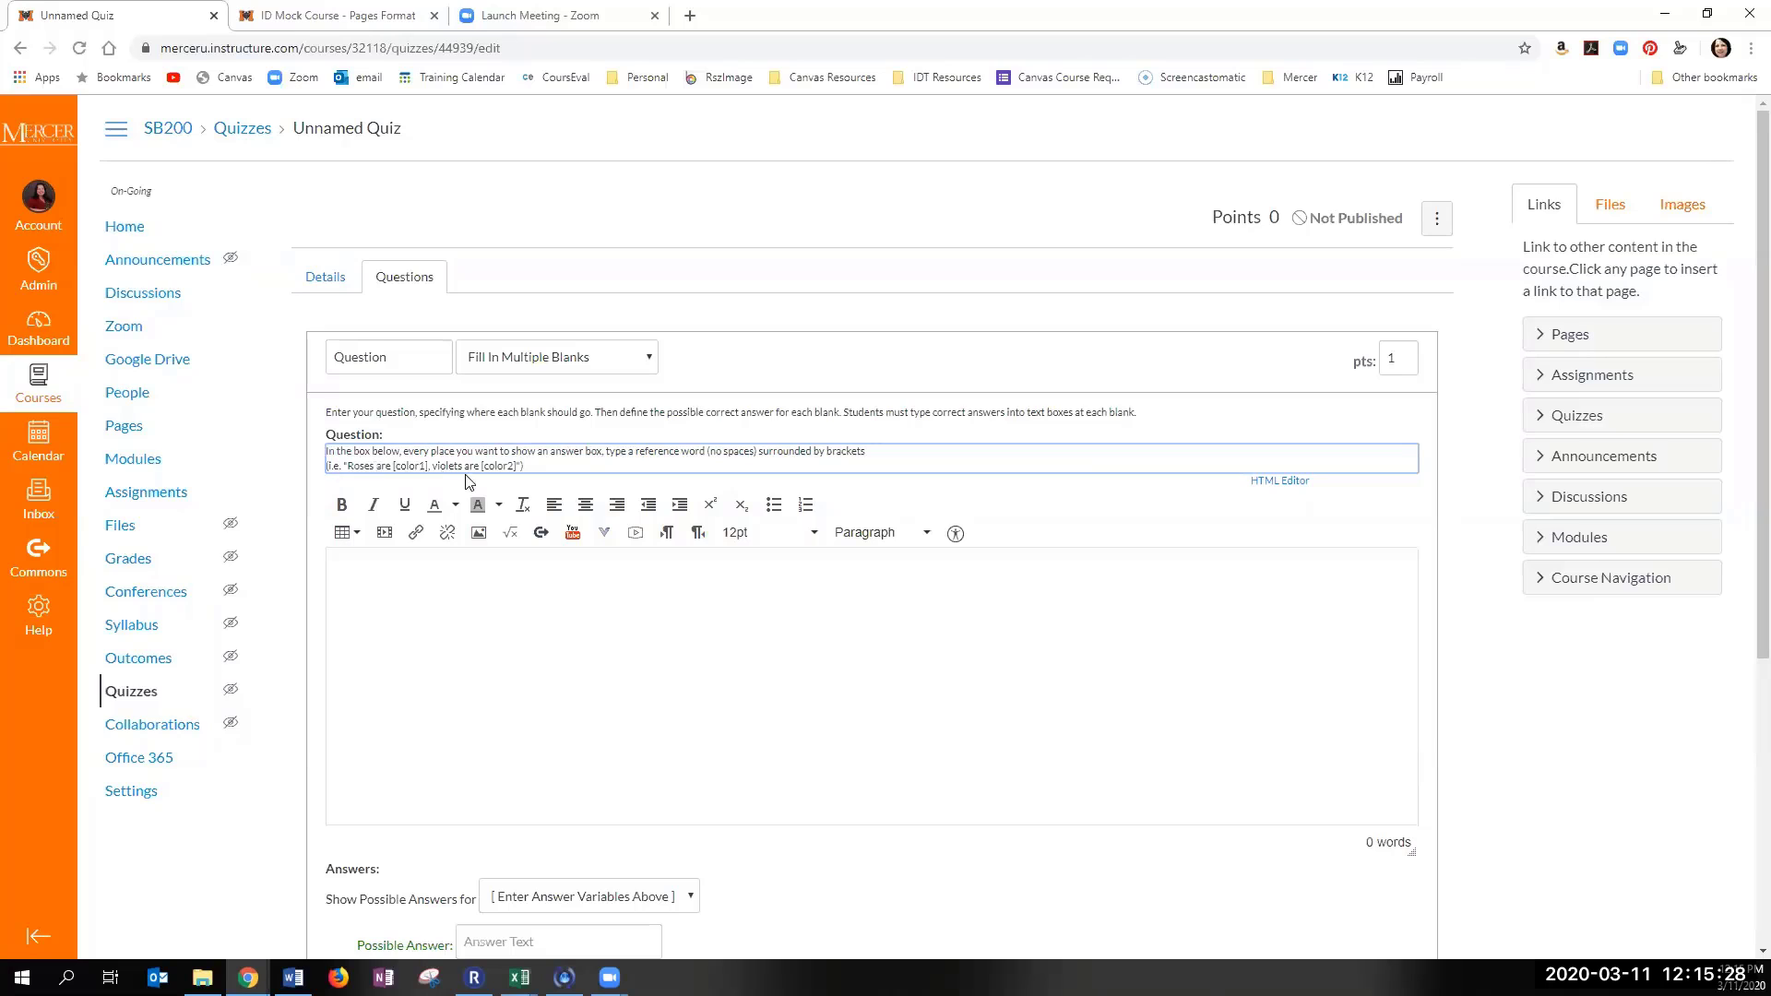
# Step: Set the question type back to Multiple Choice and enter the question text "What are learning experiences?"
pyautogui.click(525, 373)
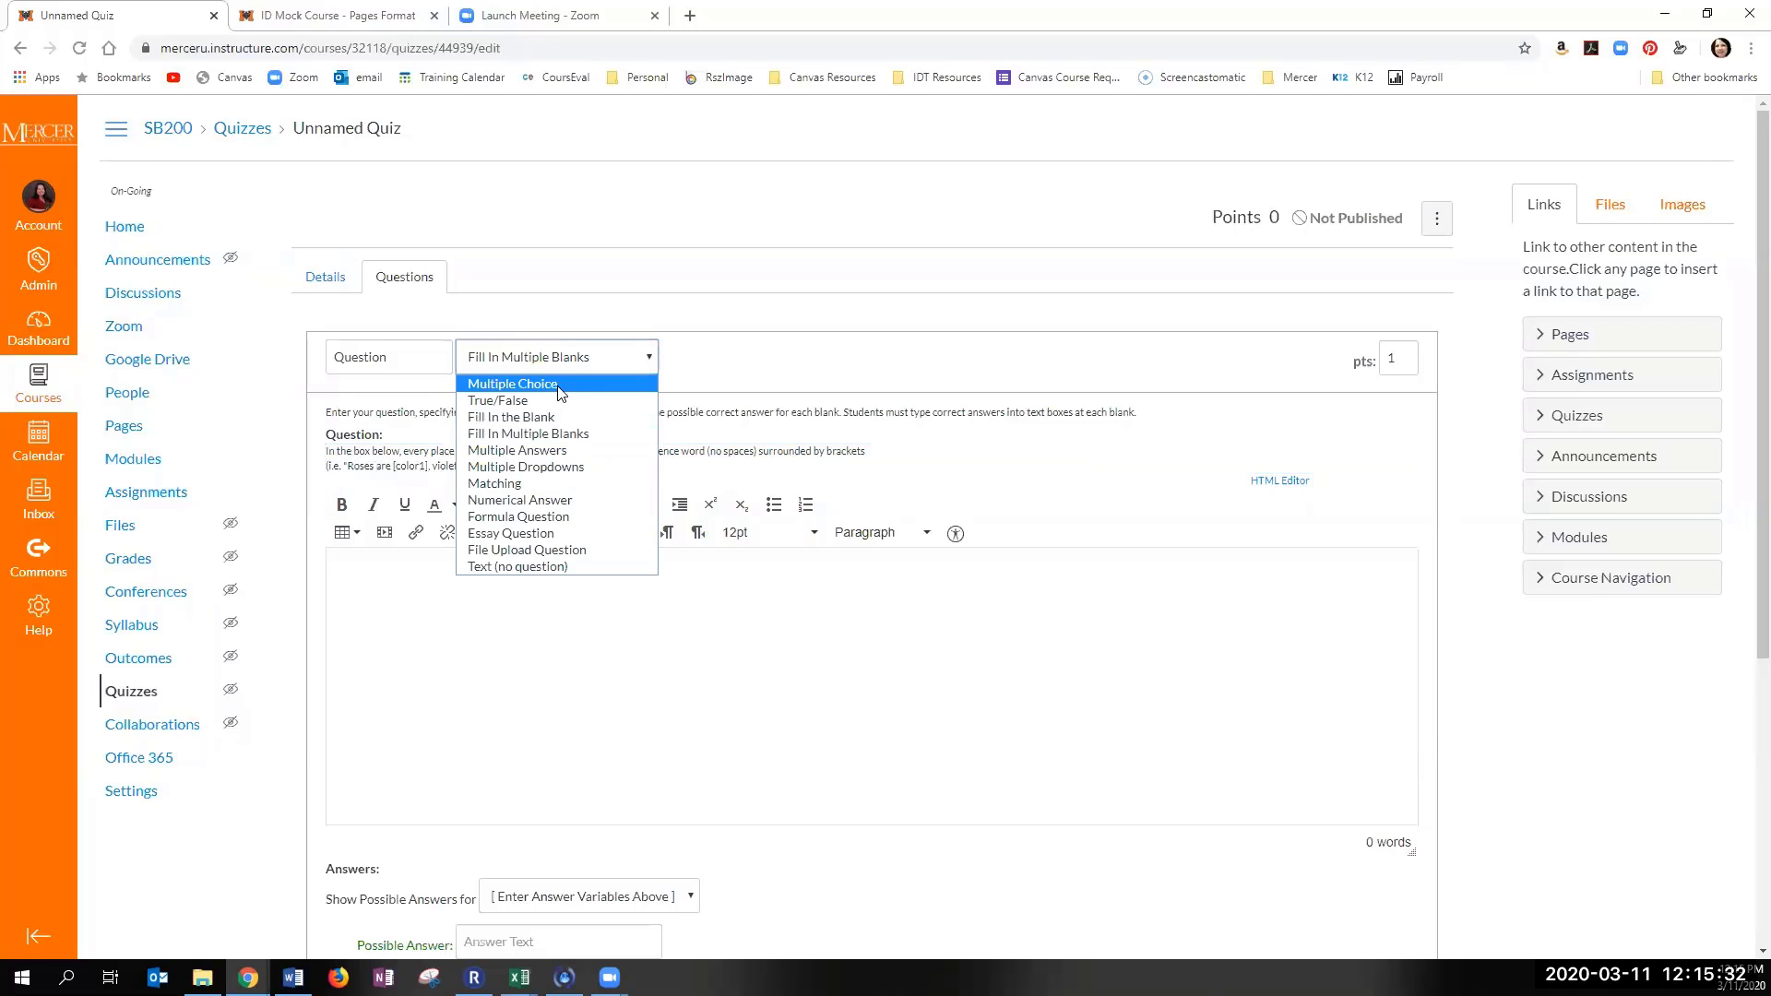
pyautogui.click(558, 388)
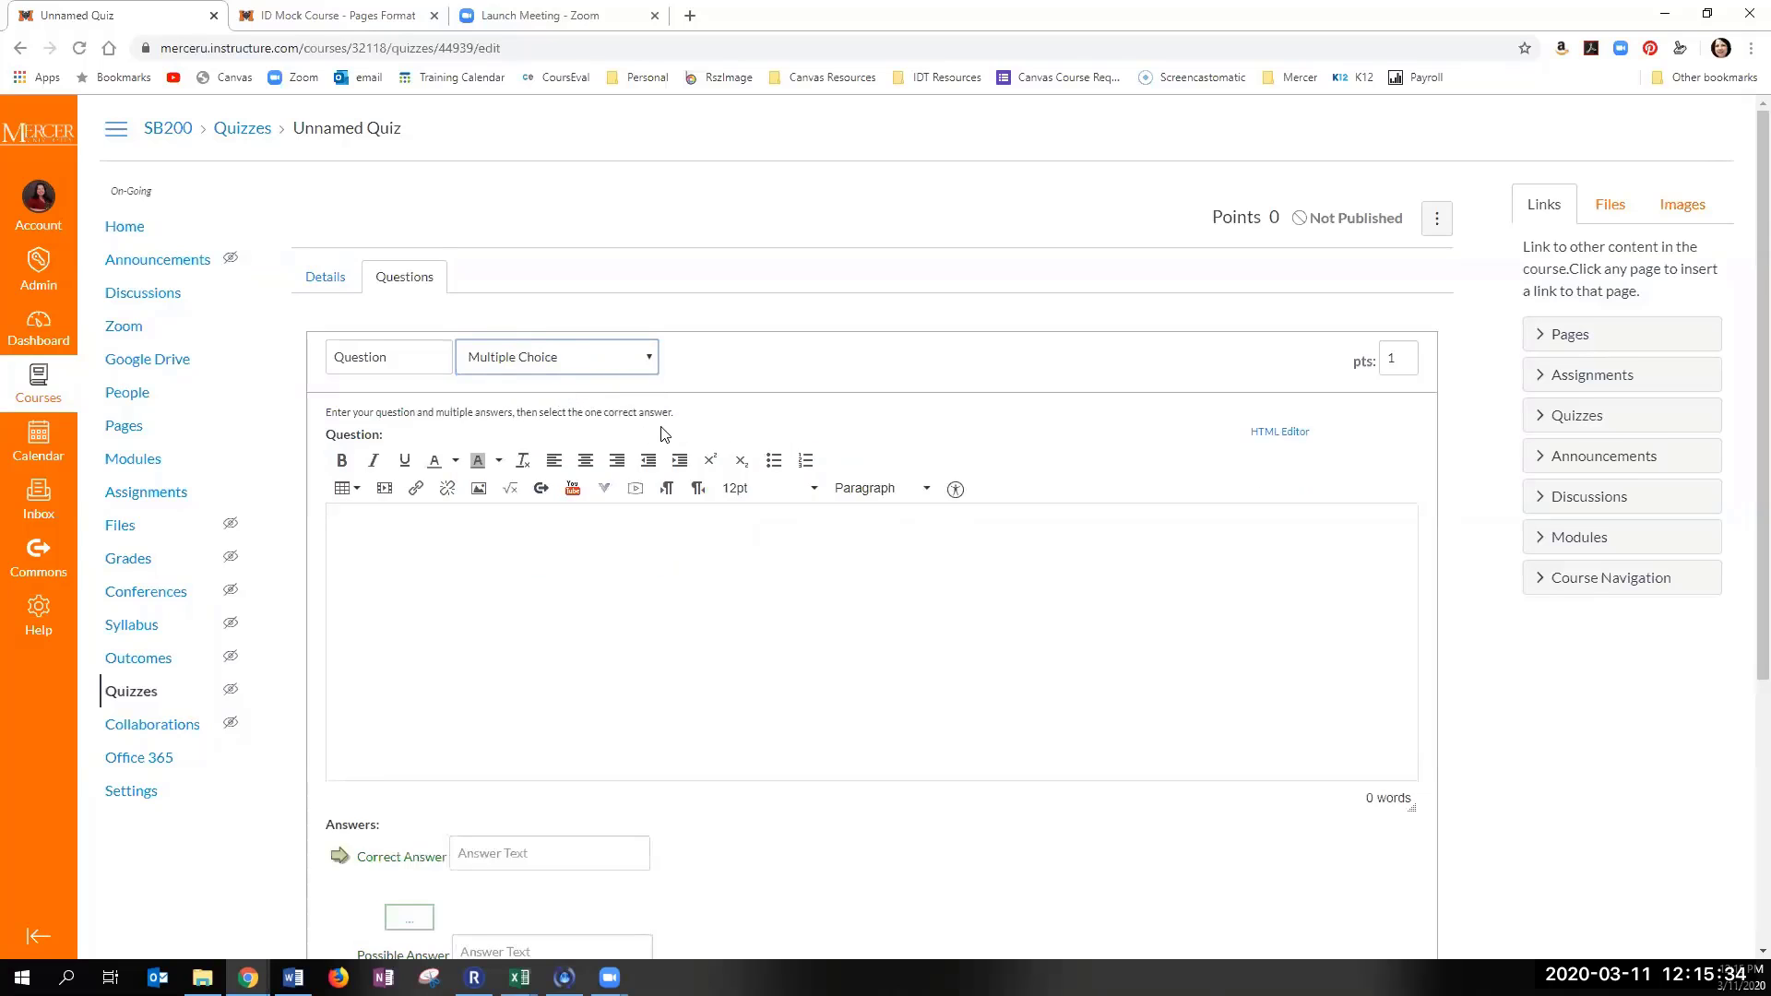
pyautogui.scroll(-3, 504, 577)
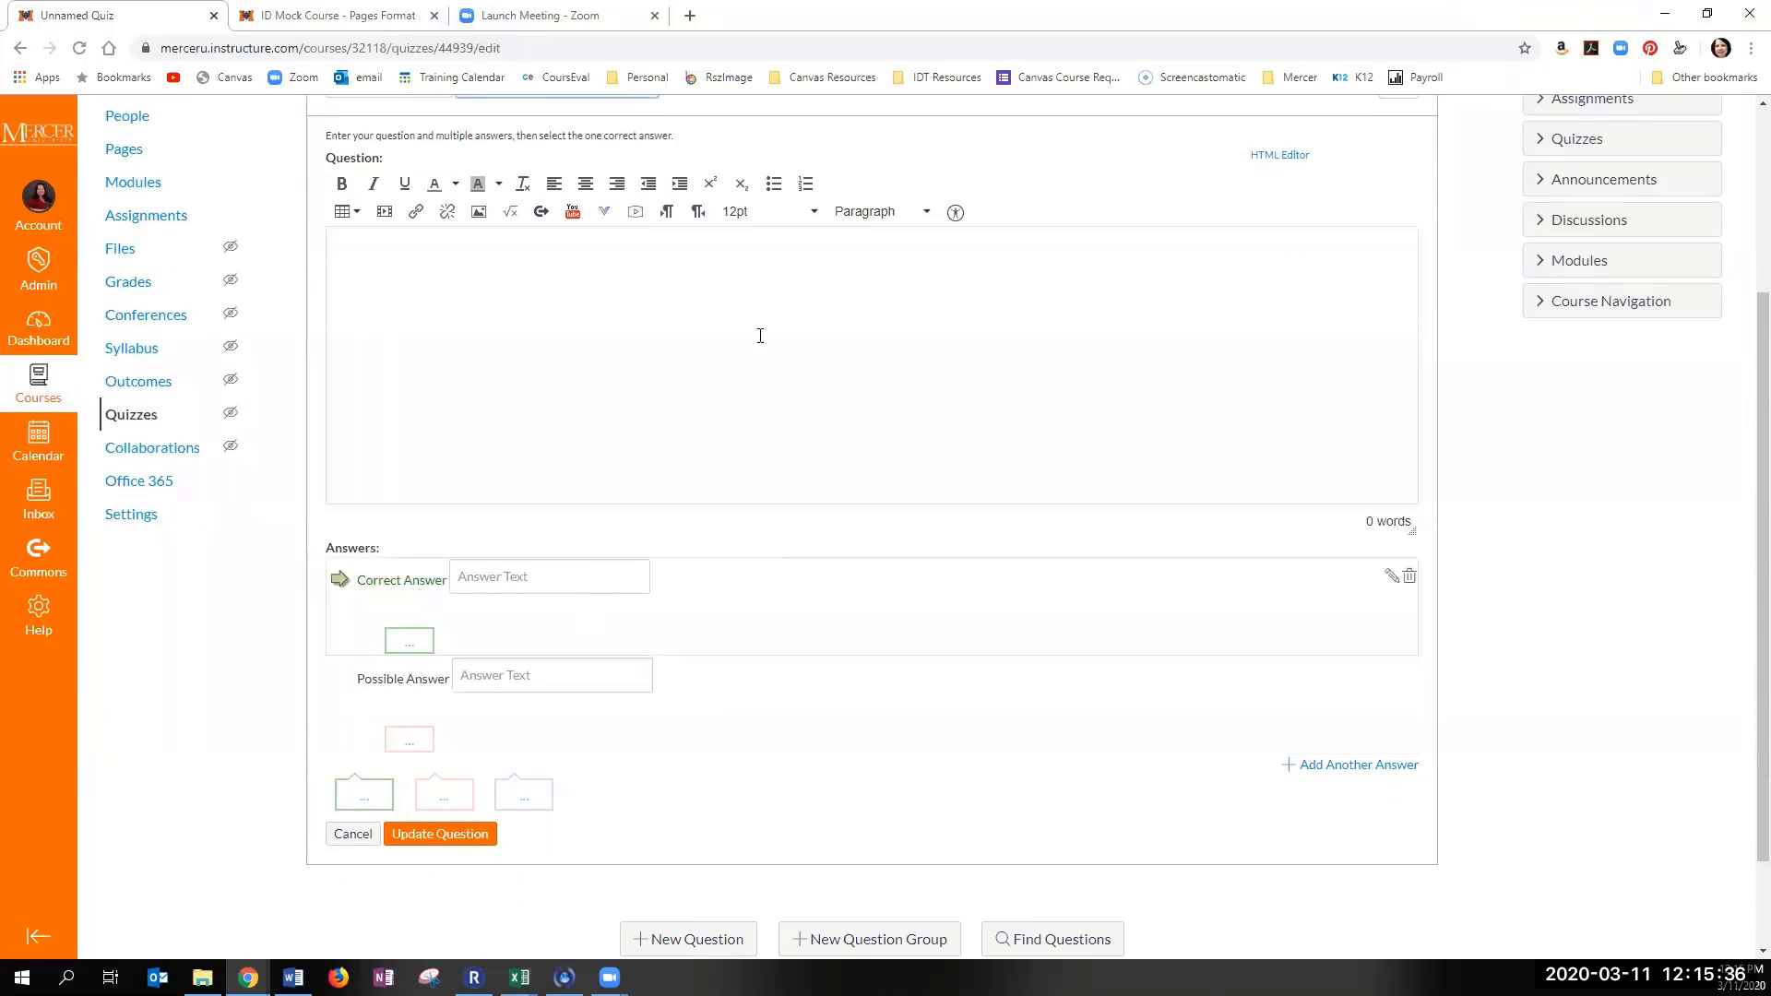
pyautogui.scroll(1, 544, 254)
pyautogui.scroll(-1, 408, 790)
pyautogui.scroll(1, 527, 462)
pyautogui.click(526, 452)
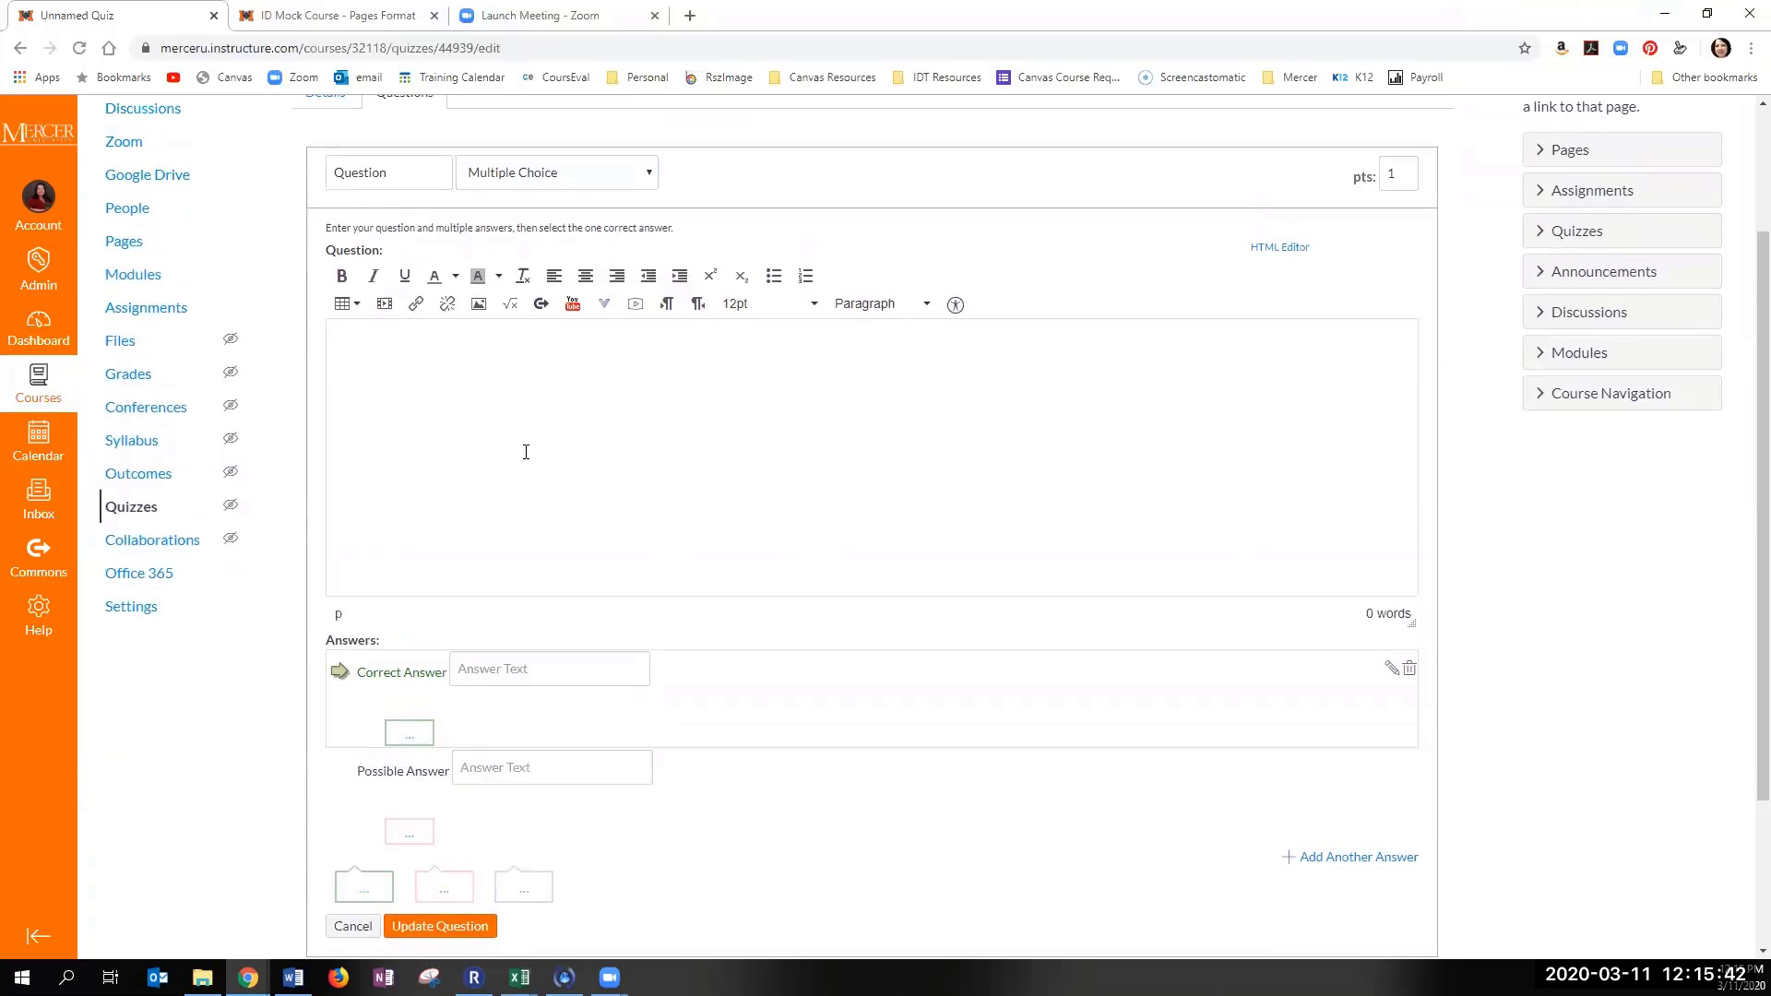
pyautogui.write('What')
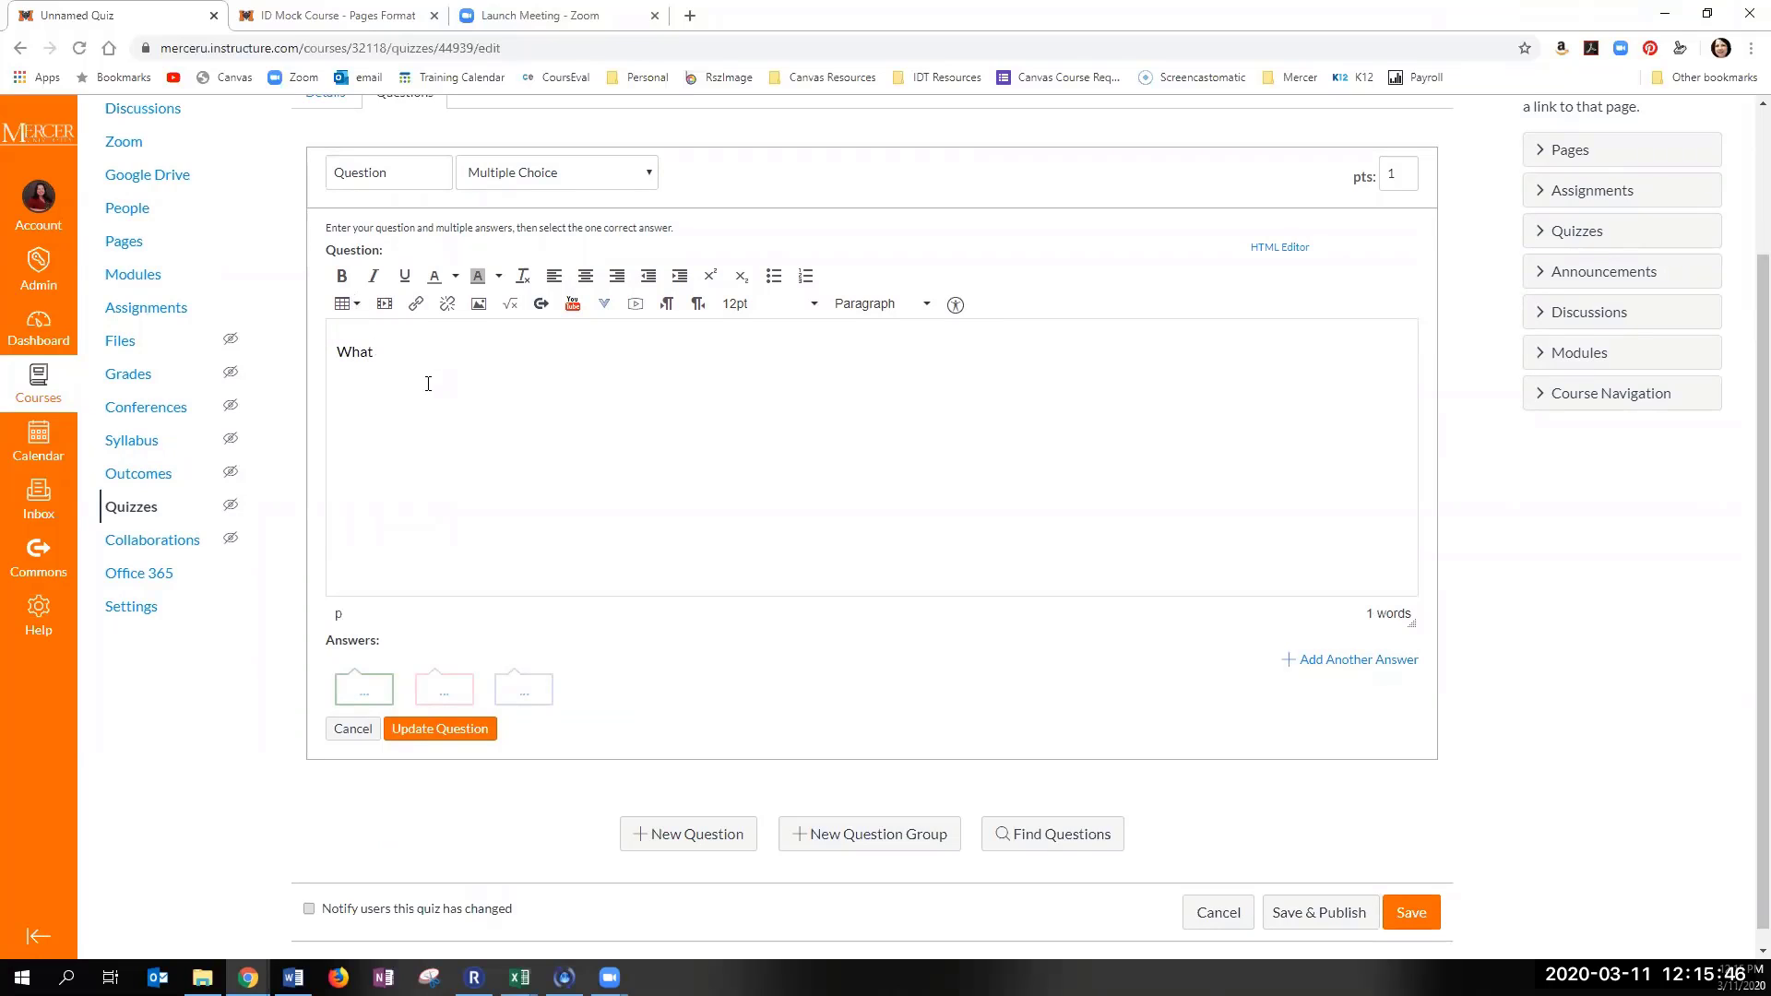
pyautogui.write(' are learning experiences?')
pyautogui.scroll(-1, 554, 463)
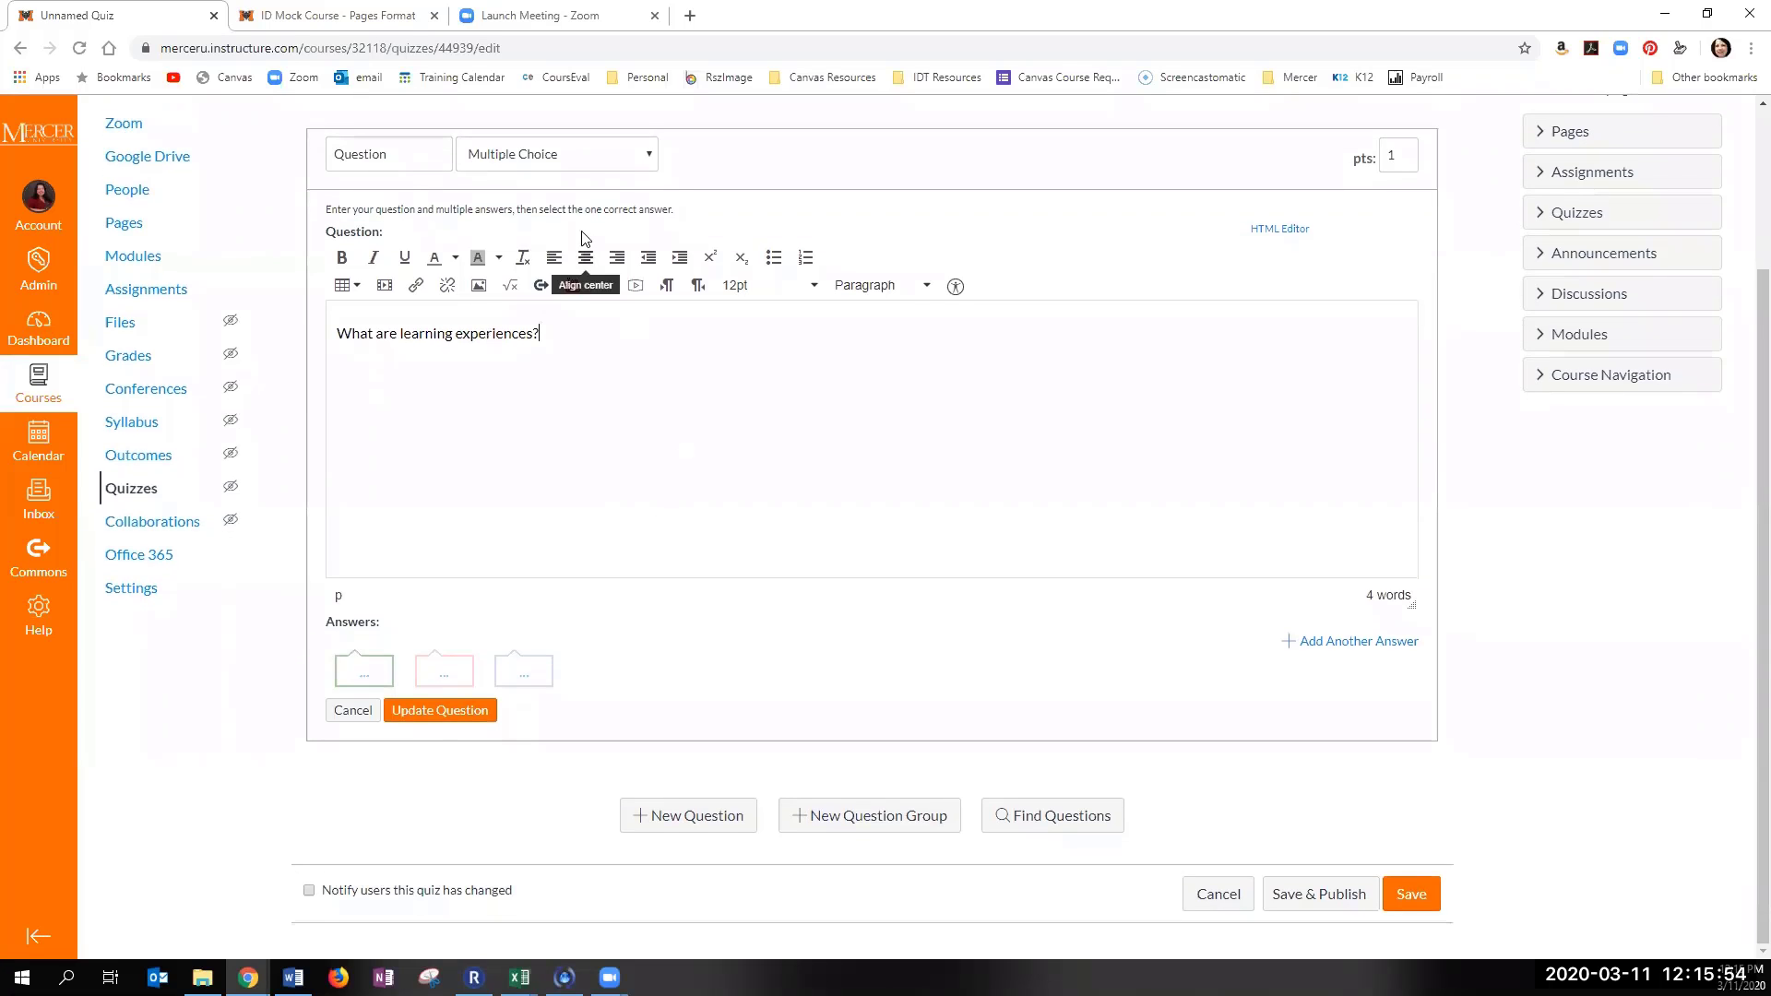
# Step: Keep the question as Multiple Choice and add a possible answer reading "Times students get a break from learning"
pyautogui.click(559, 157)
pyautogui.click(572, 181)
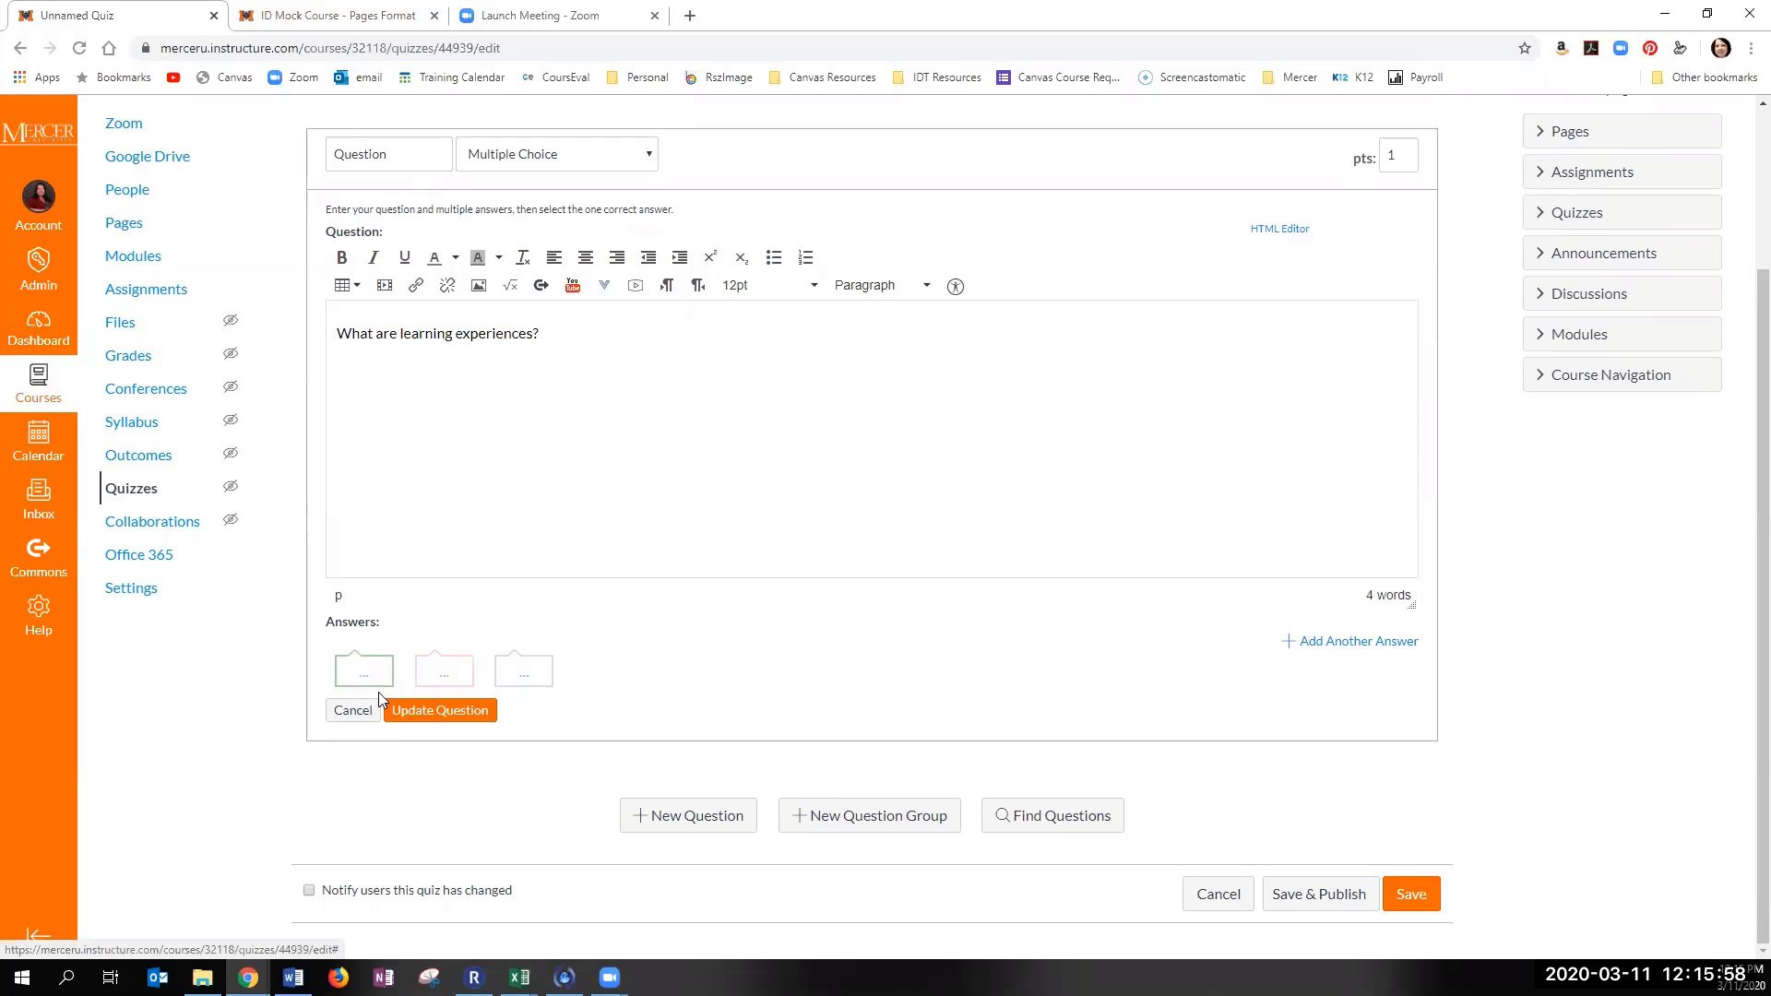
pyautogui.click(1337, 643)
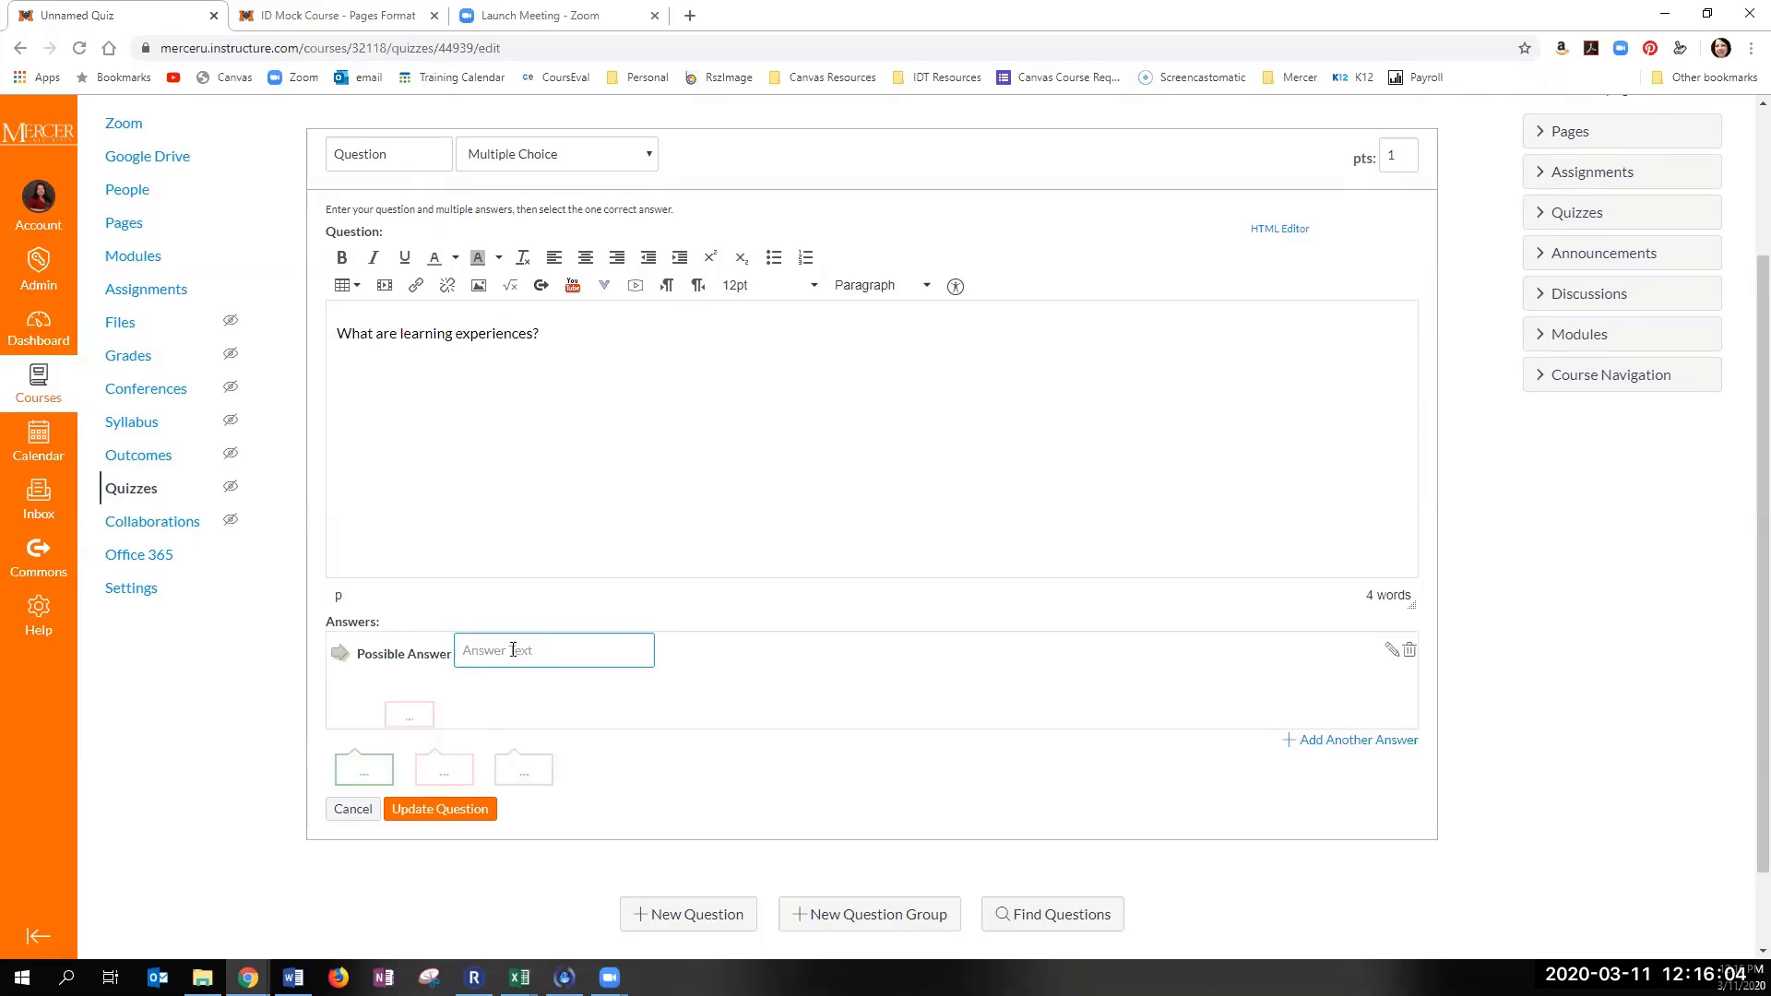
pyautogui.write('Times studen')
pyautogui.press('BackSpace')
pyautogui.write('break from learning')
# Step: Add a second possible answer reading "Things students will do ..." and mark it as the correct one
pyautogui.click(1356, 740)
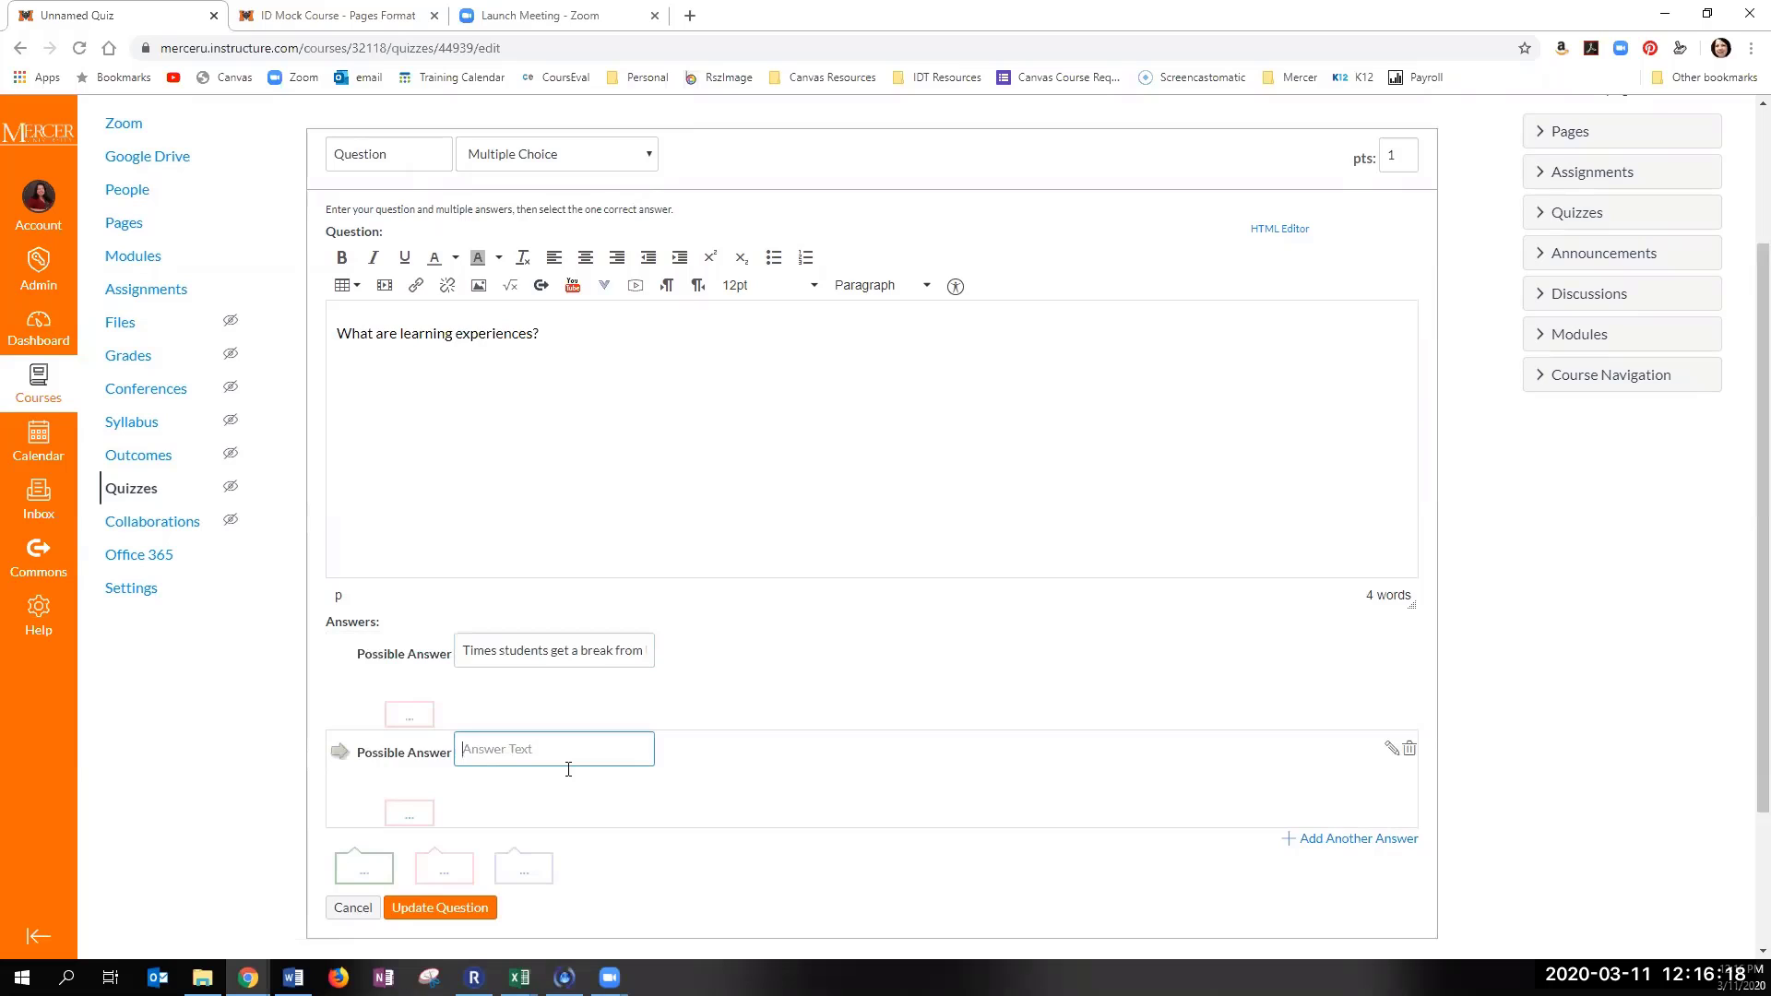
pyautogui.write('W')
pyautogui.press('BackSpace')
pyautogui.write('Things students will do')
pyautogui.write('...')
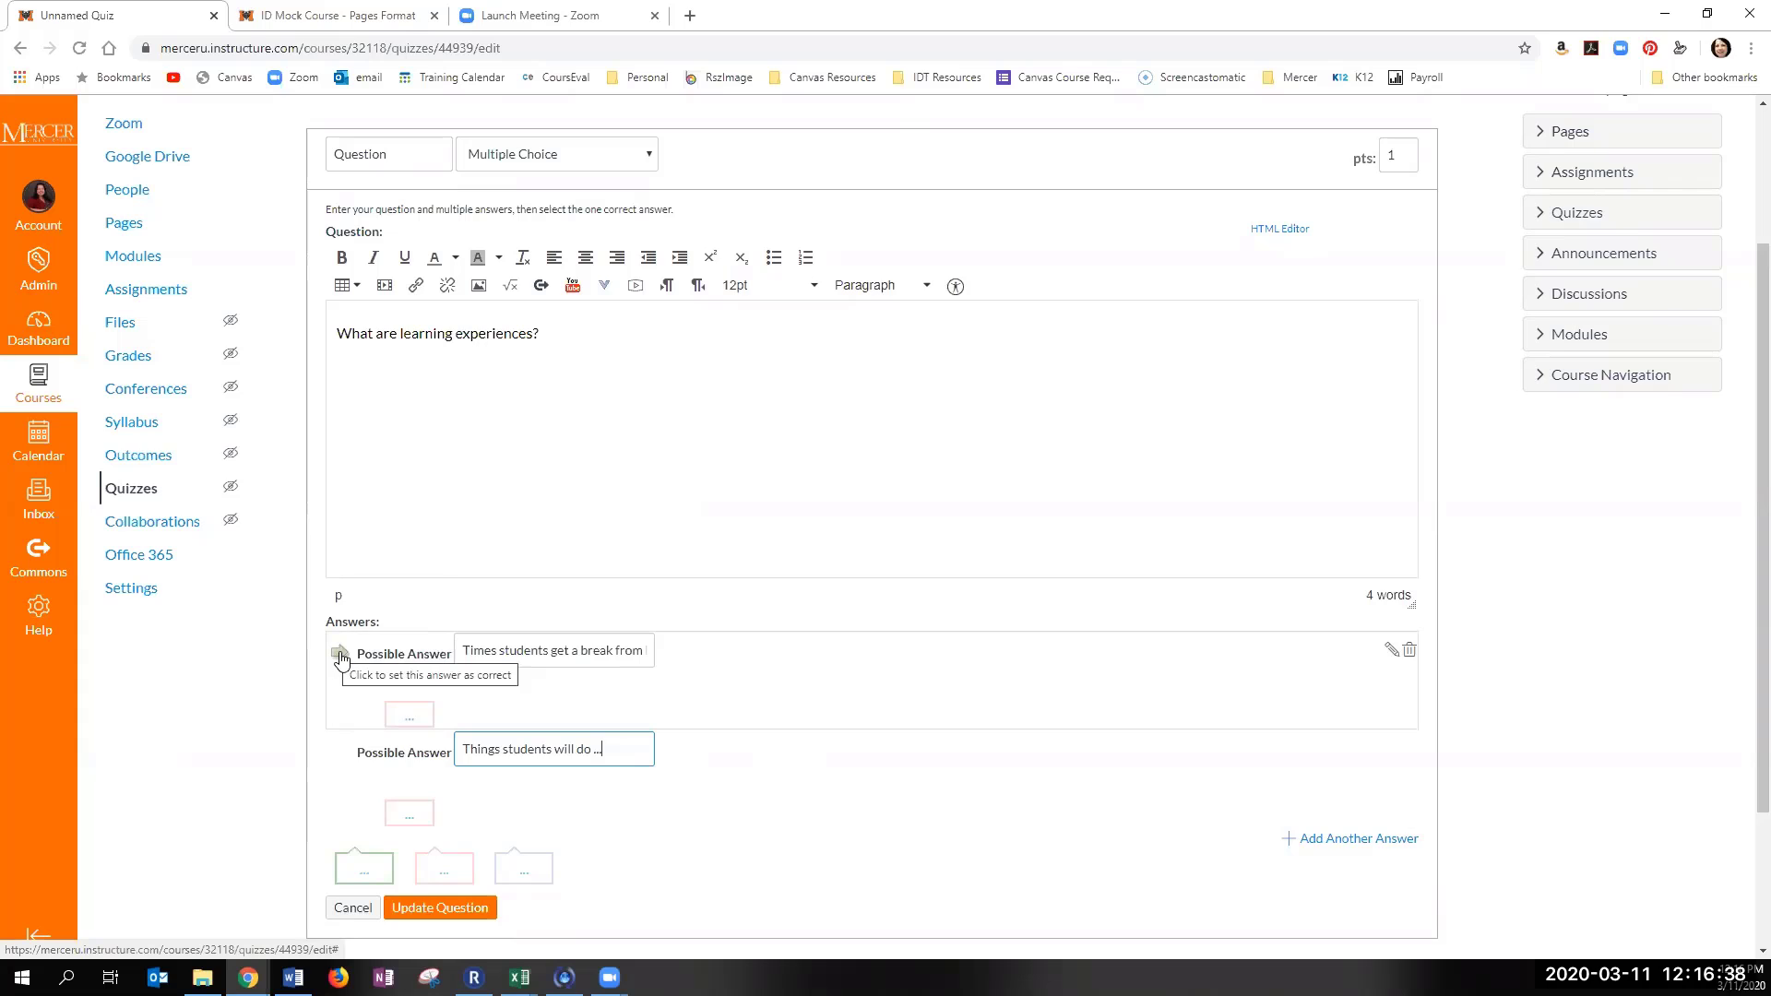
pyautogui.click(339, 754)
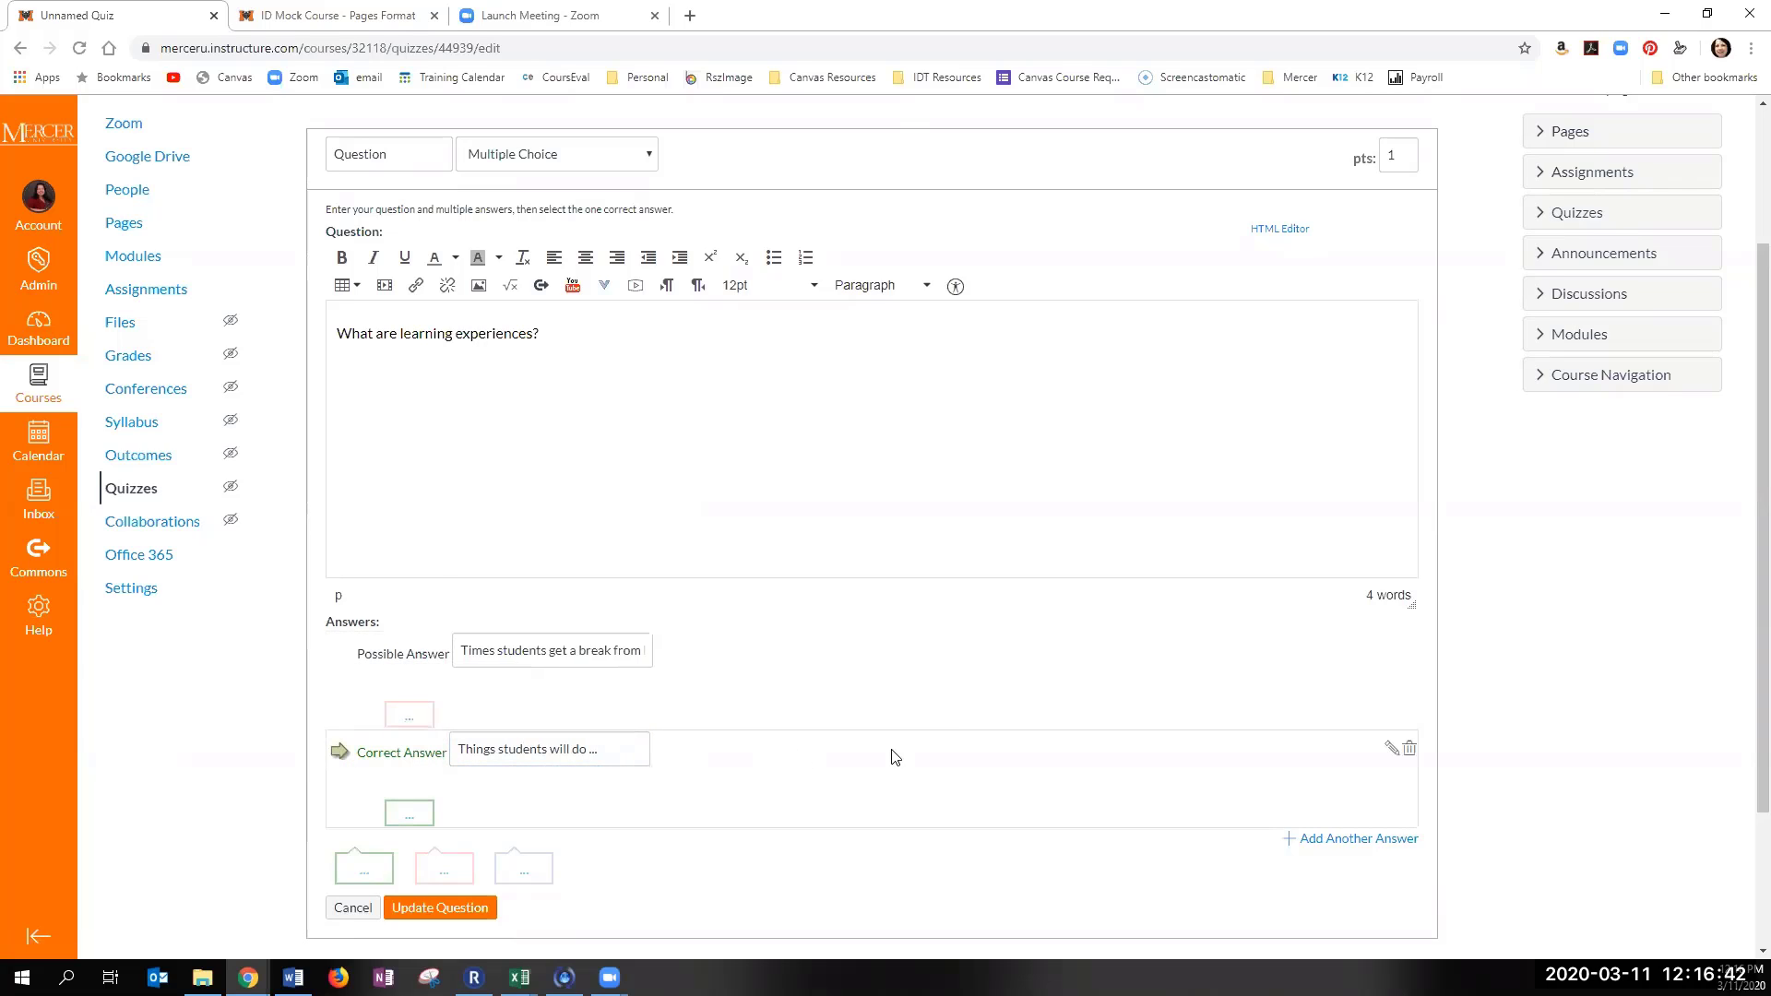
# Step: Set the question's points to 10 and update the question
pyautogui.scroll(-2, 942, 727)
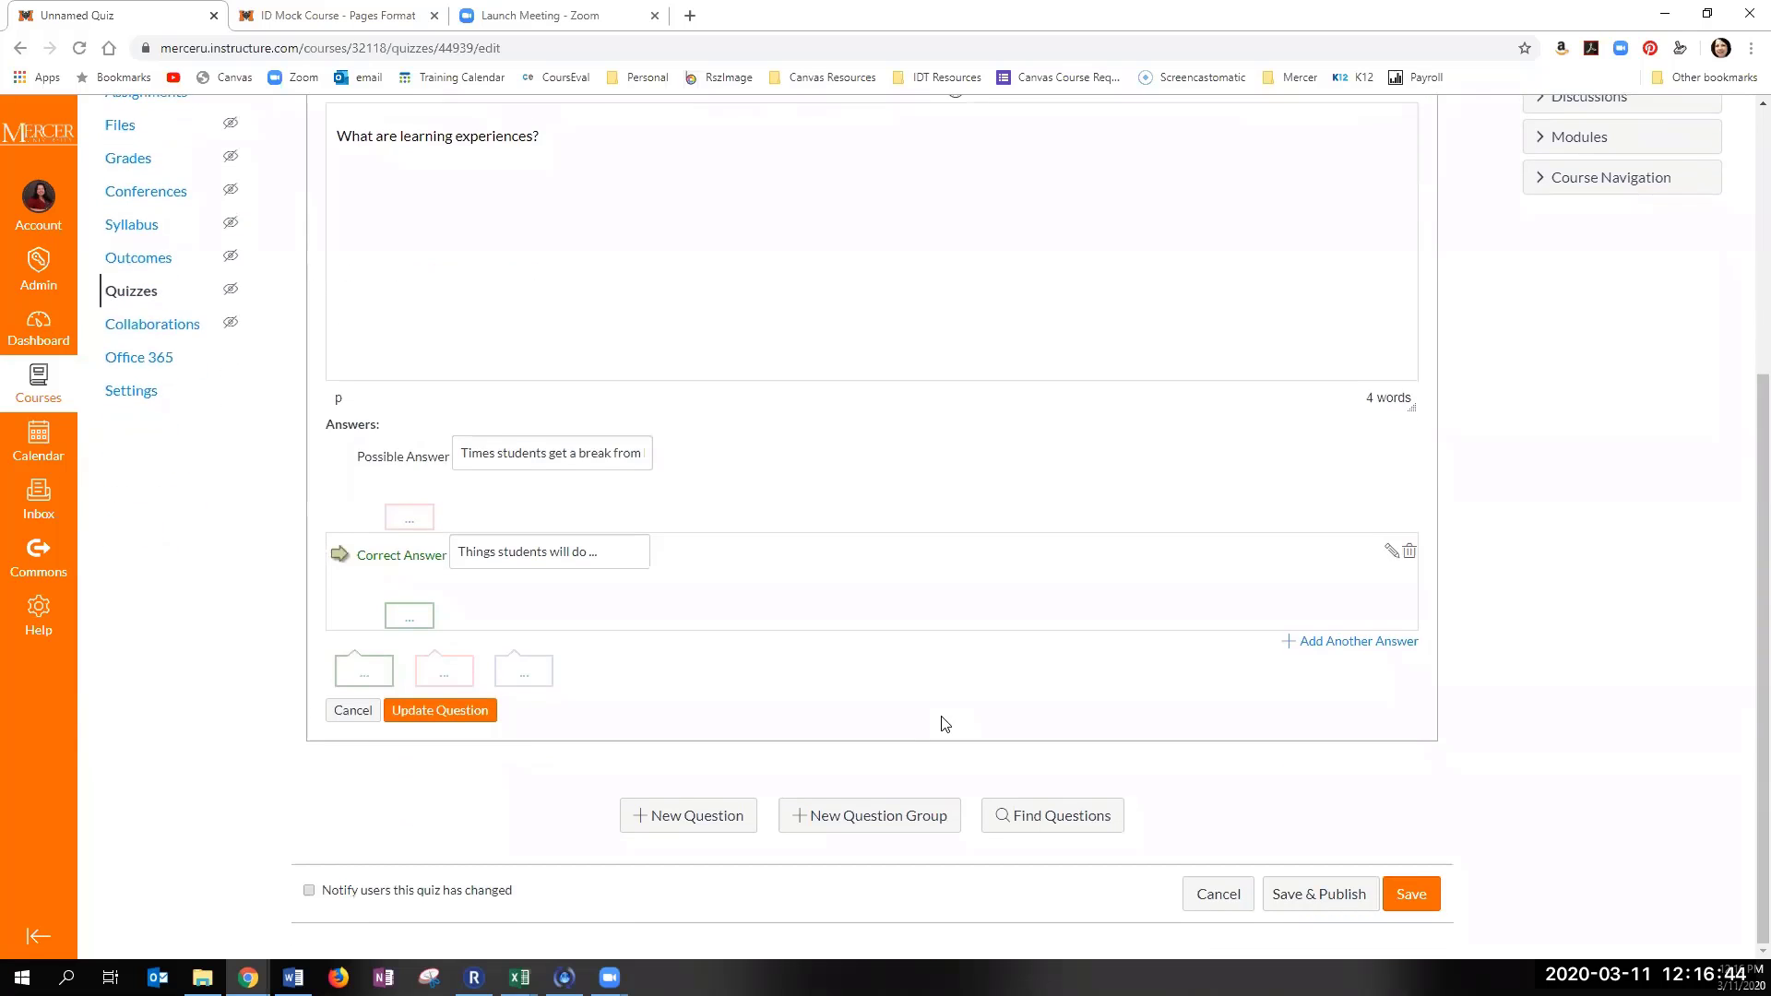
pyautogui.scroll(4, 944, 724)
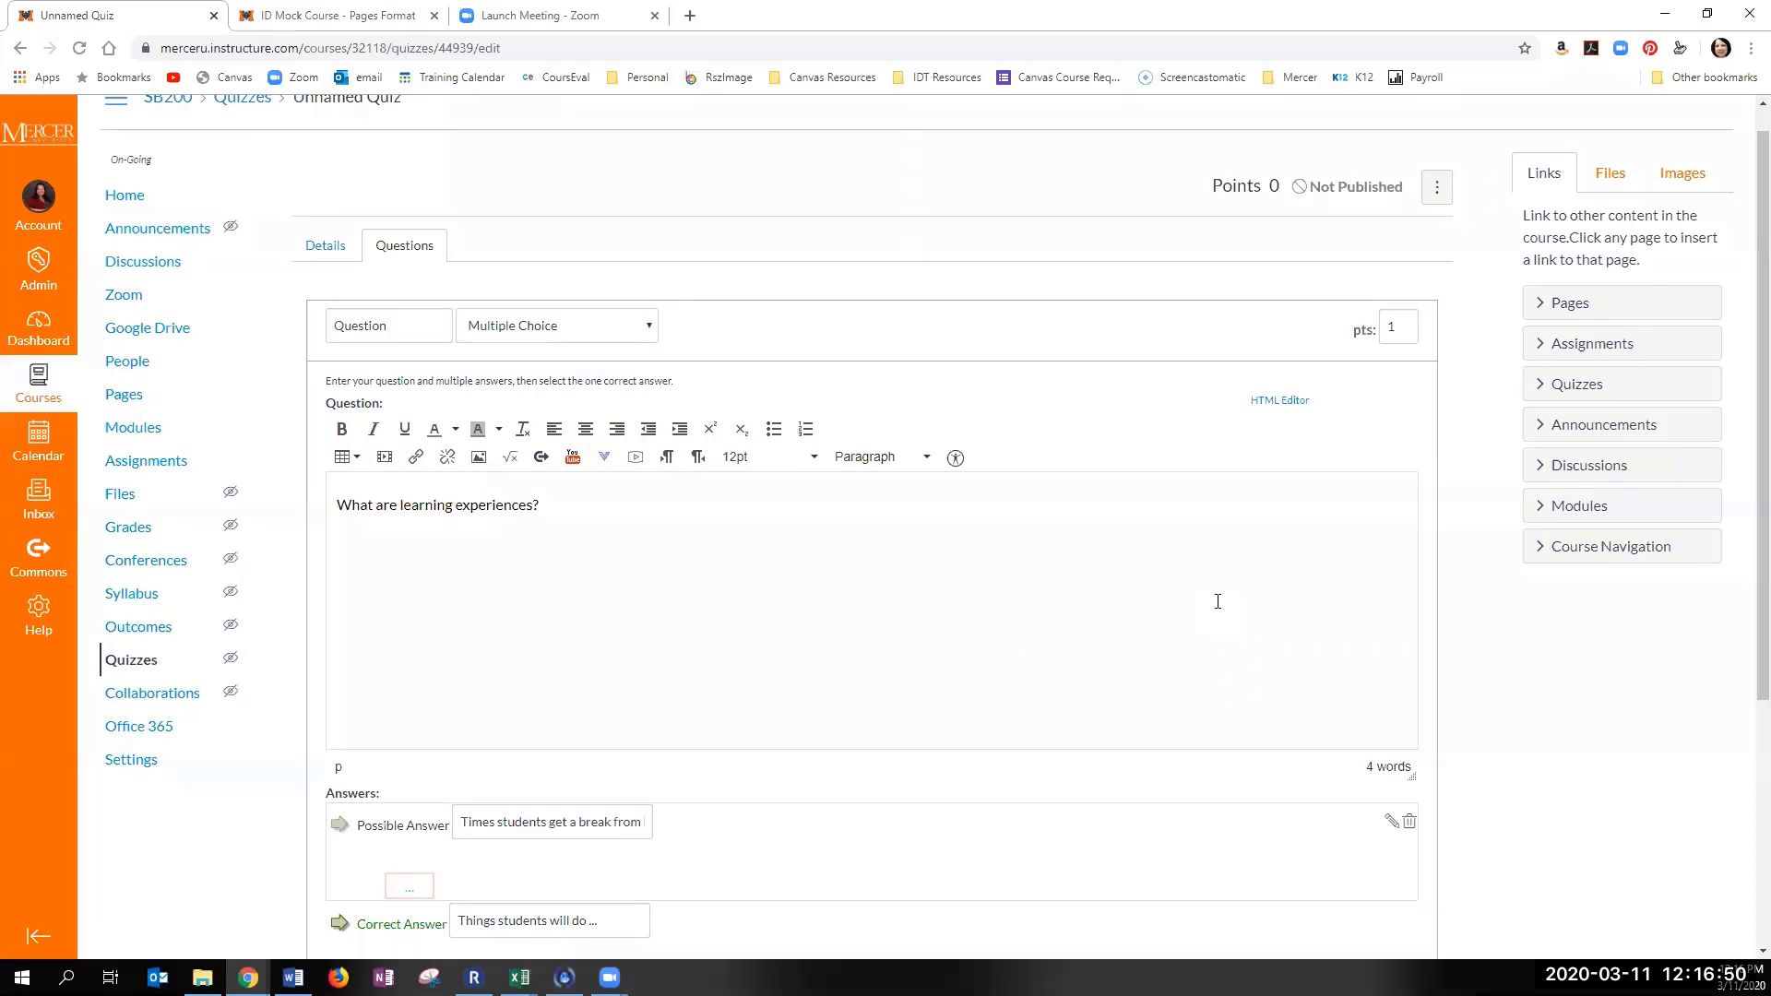
pyautogui.doubleClick(1384, 339)
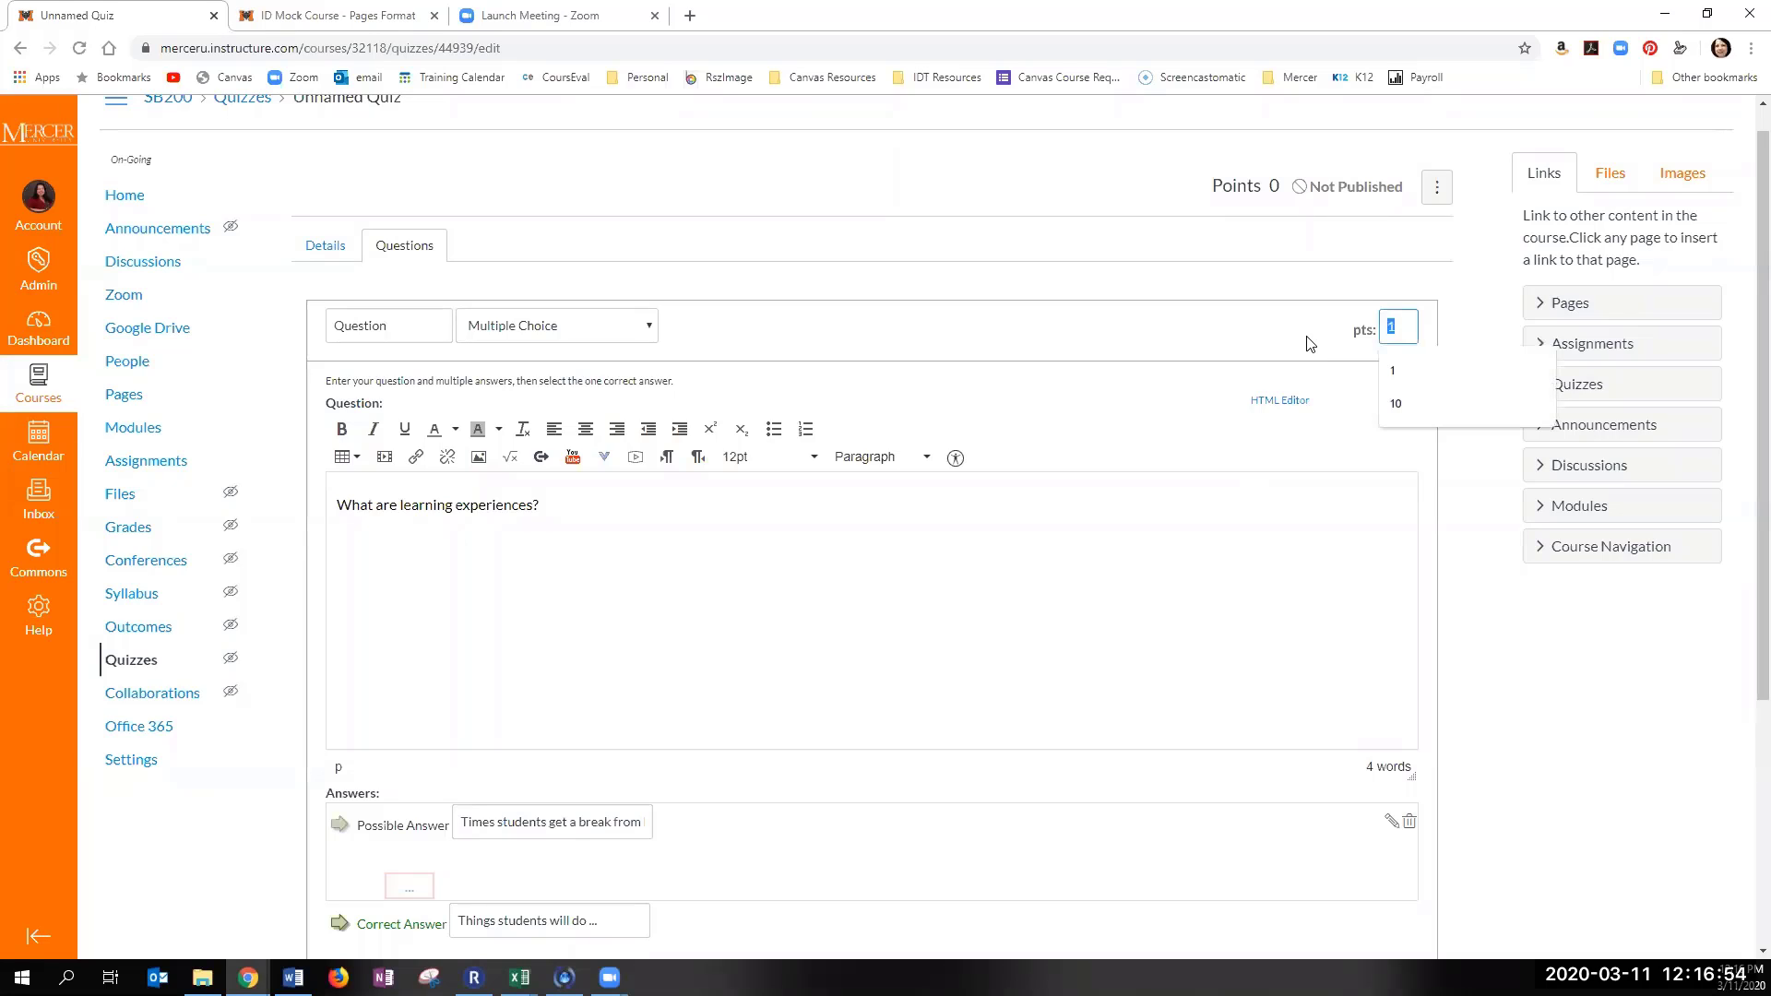
pyautogui.click(1345, 330)
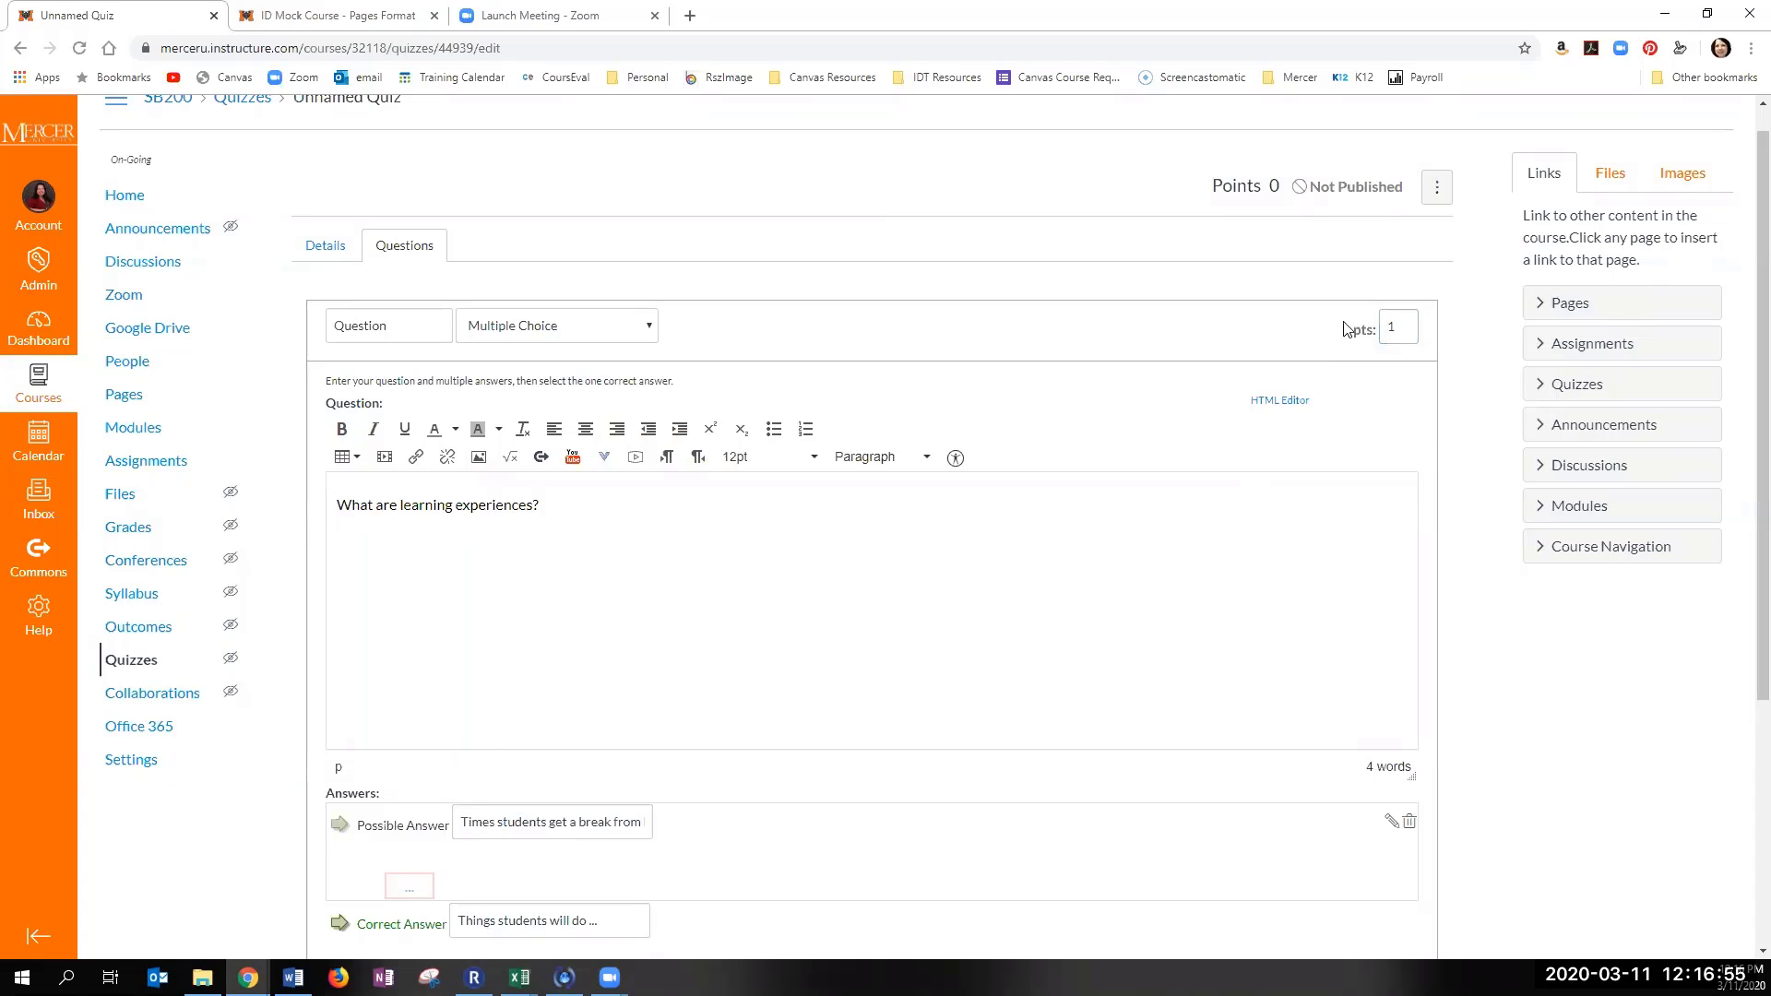
pyautogui.click(1396, 327)
pyautogui.doubleClick(1396, 327)
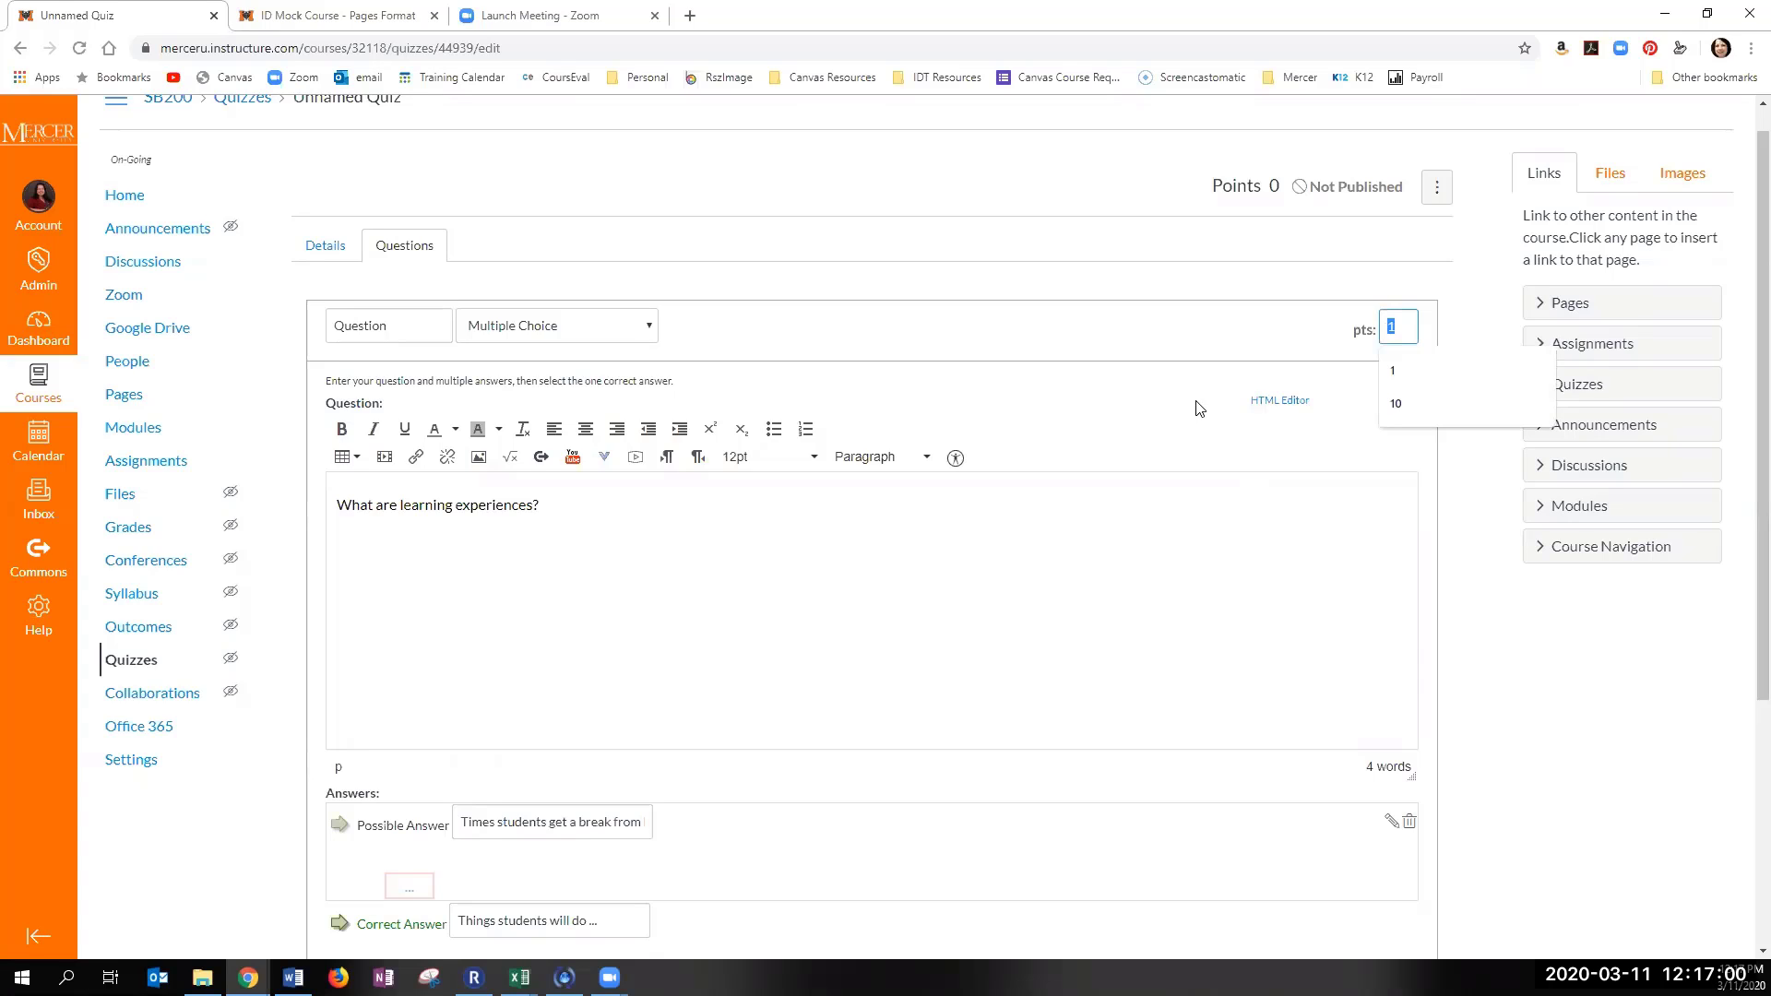
pyautogui.write('10')
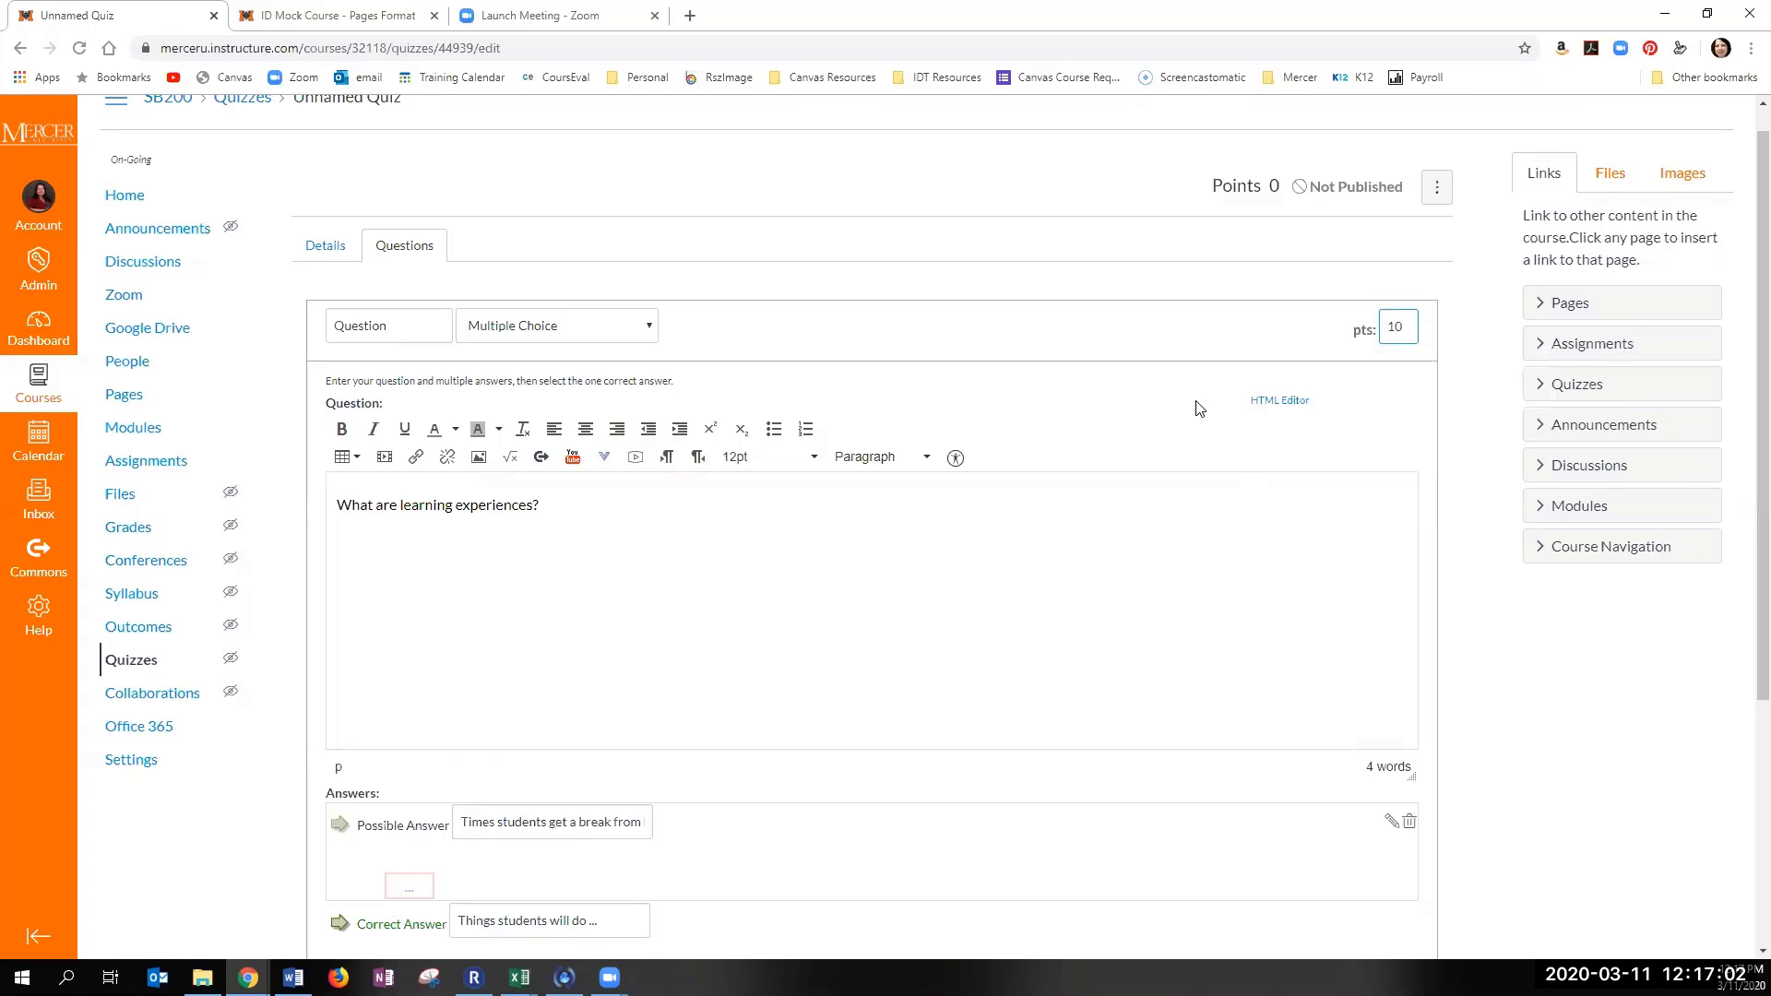
pyautogui.click(1166, 410)
pyautogui.scroll(-4, 1040, 585)
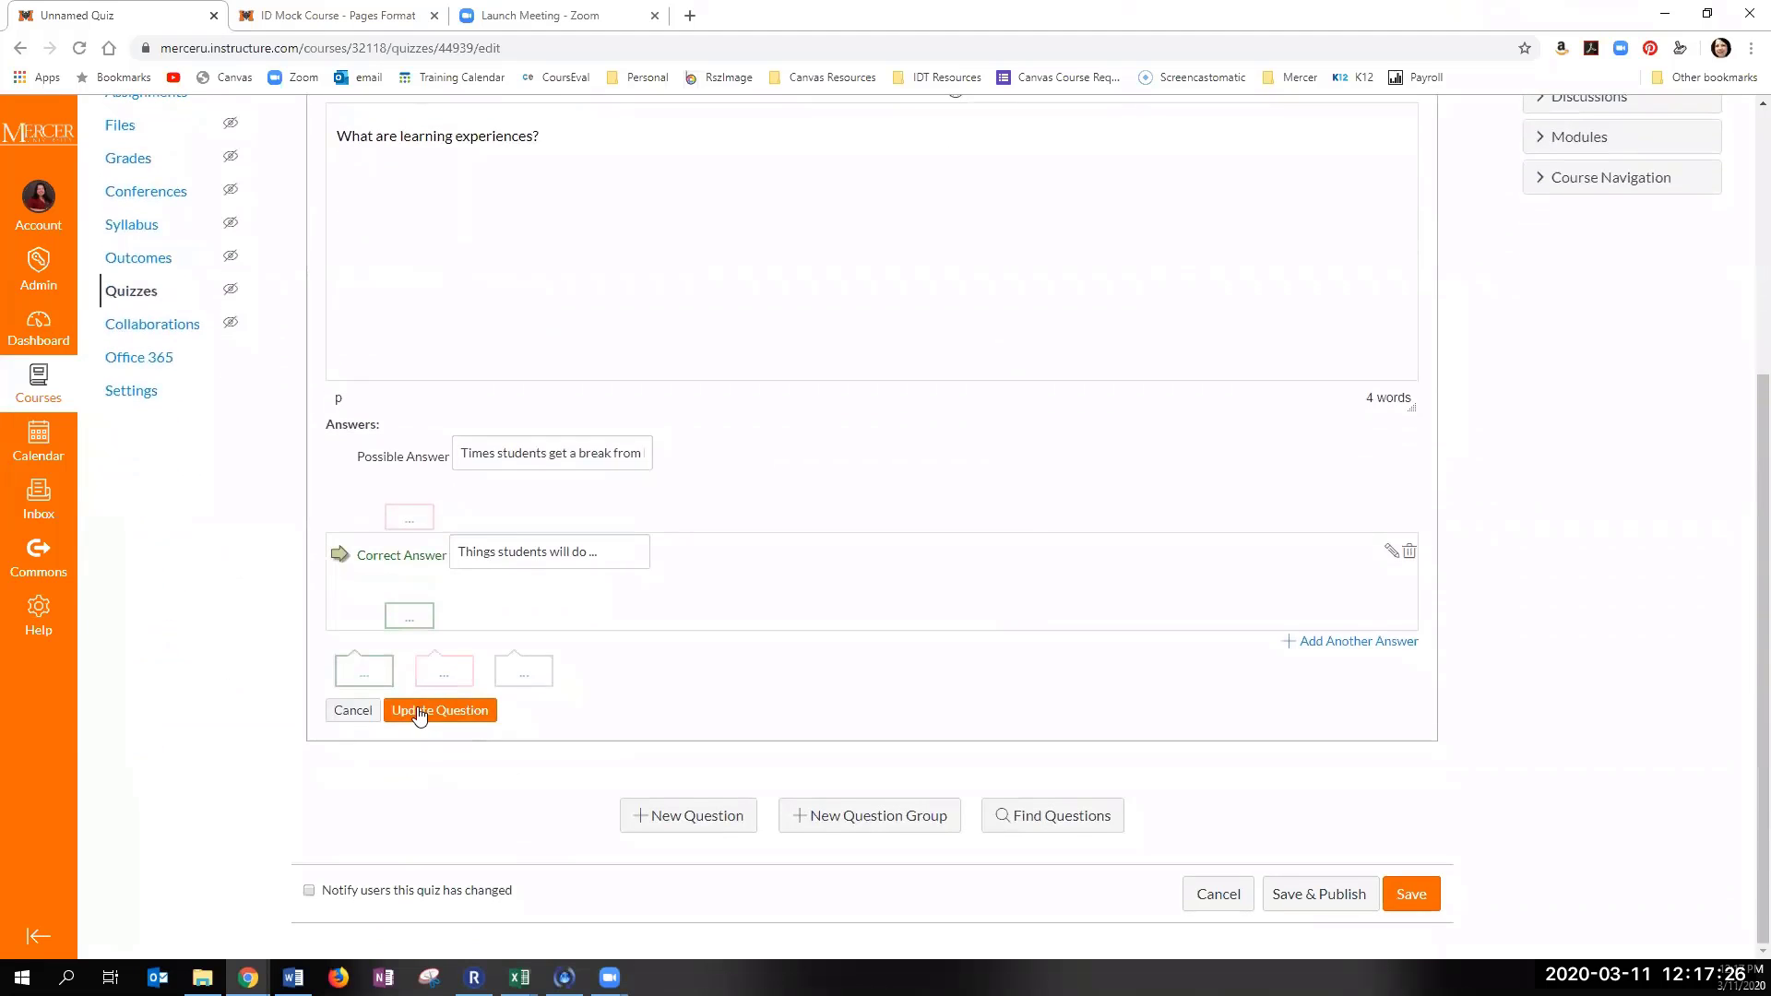
pyautogui.click(422, 712)
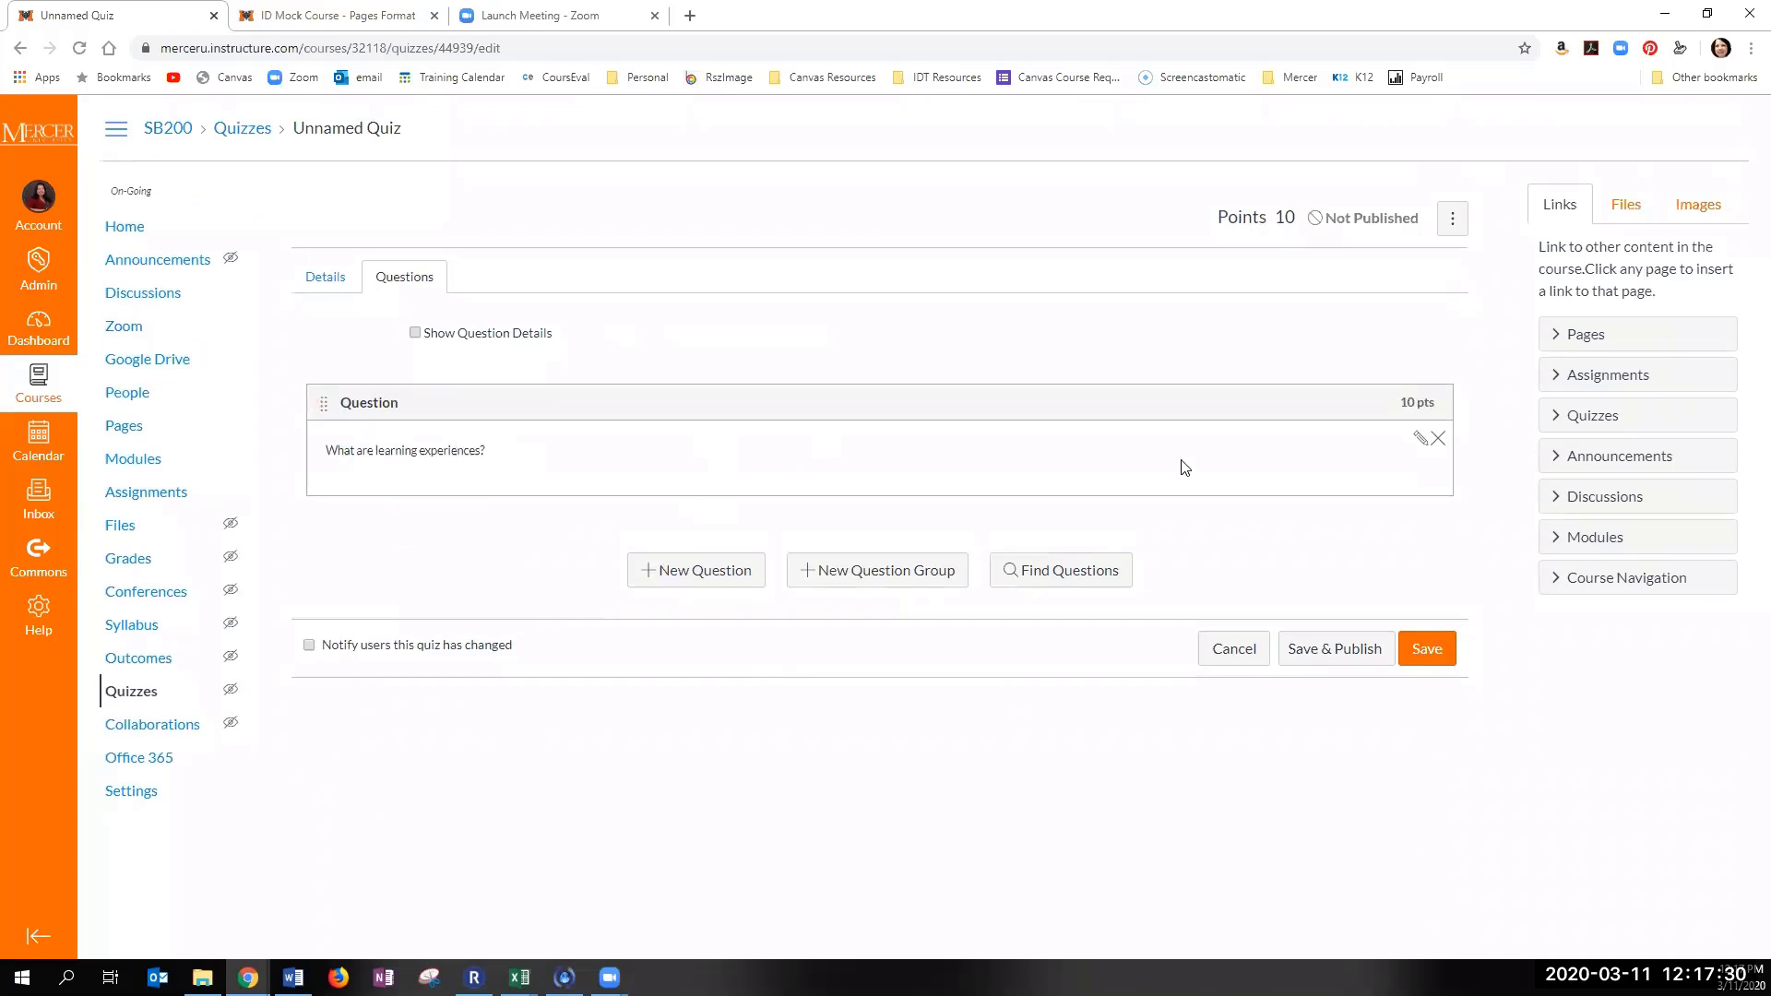
# Step: Reopen the learning experiences question for editing and delete its two blank answers
pyautogui.click(1418, 441)
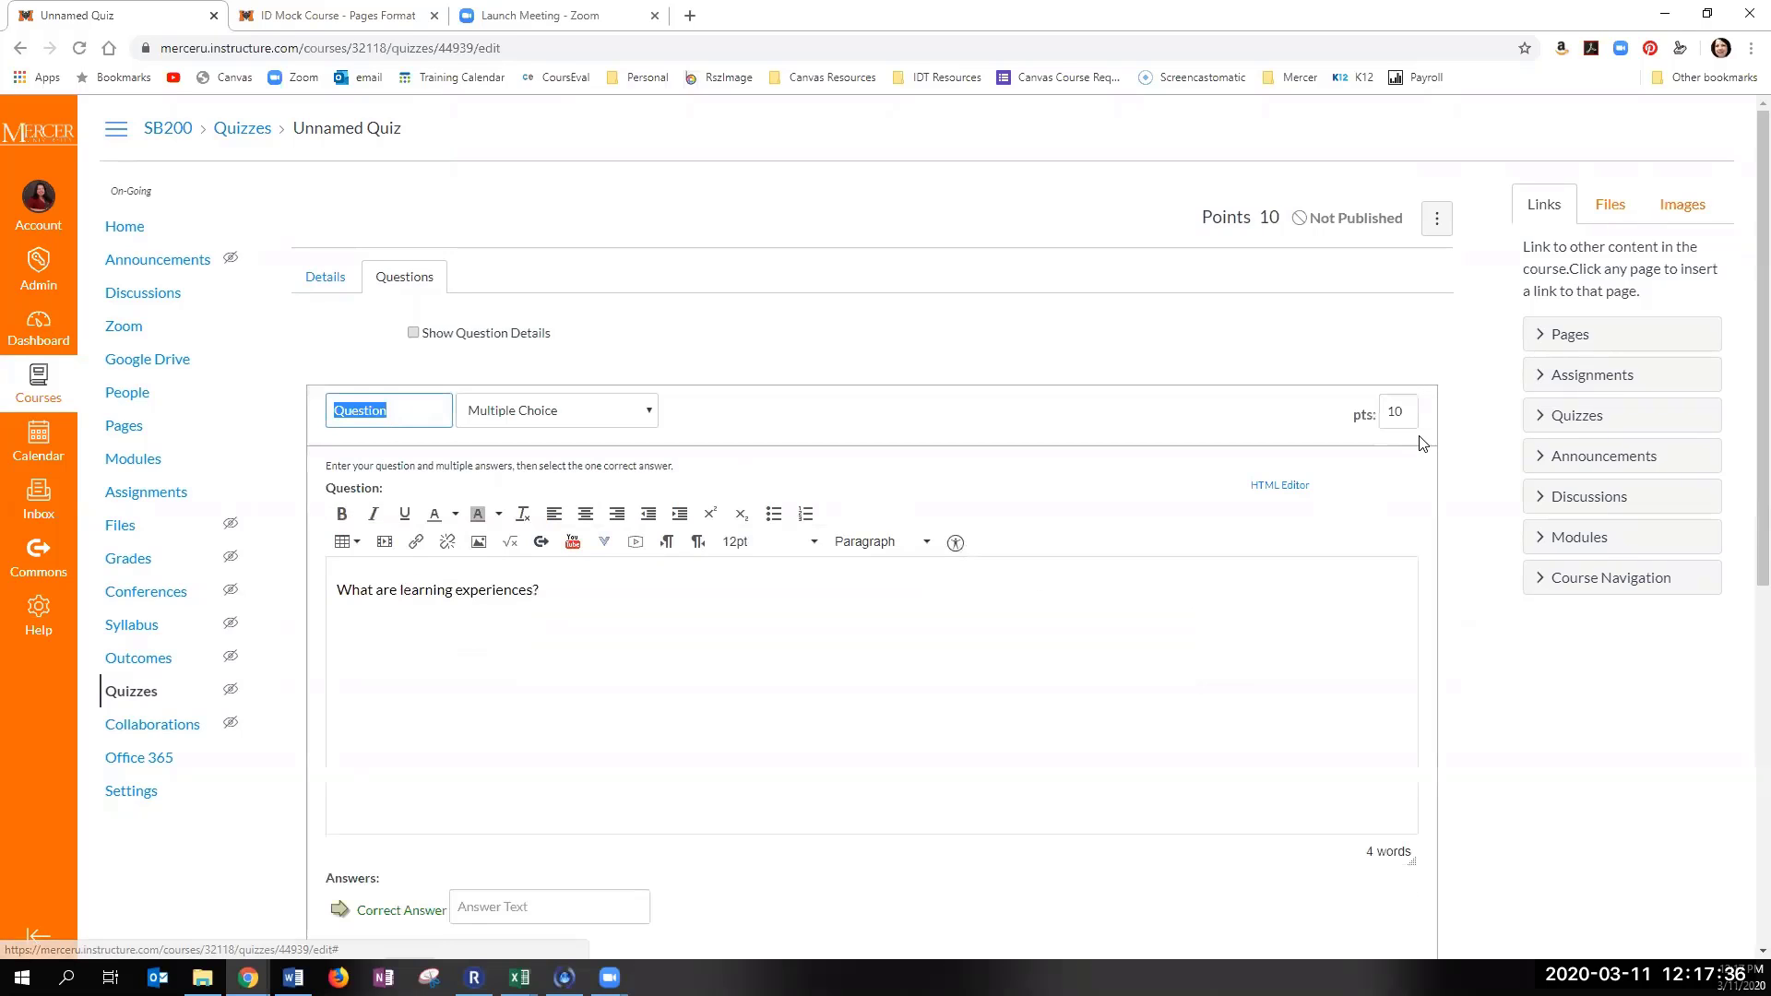
pyautogui.scroll(-7, 716, 740)
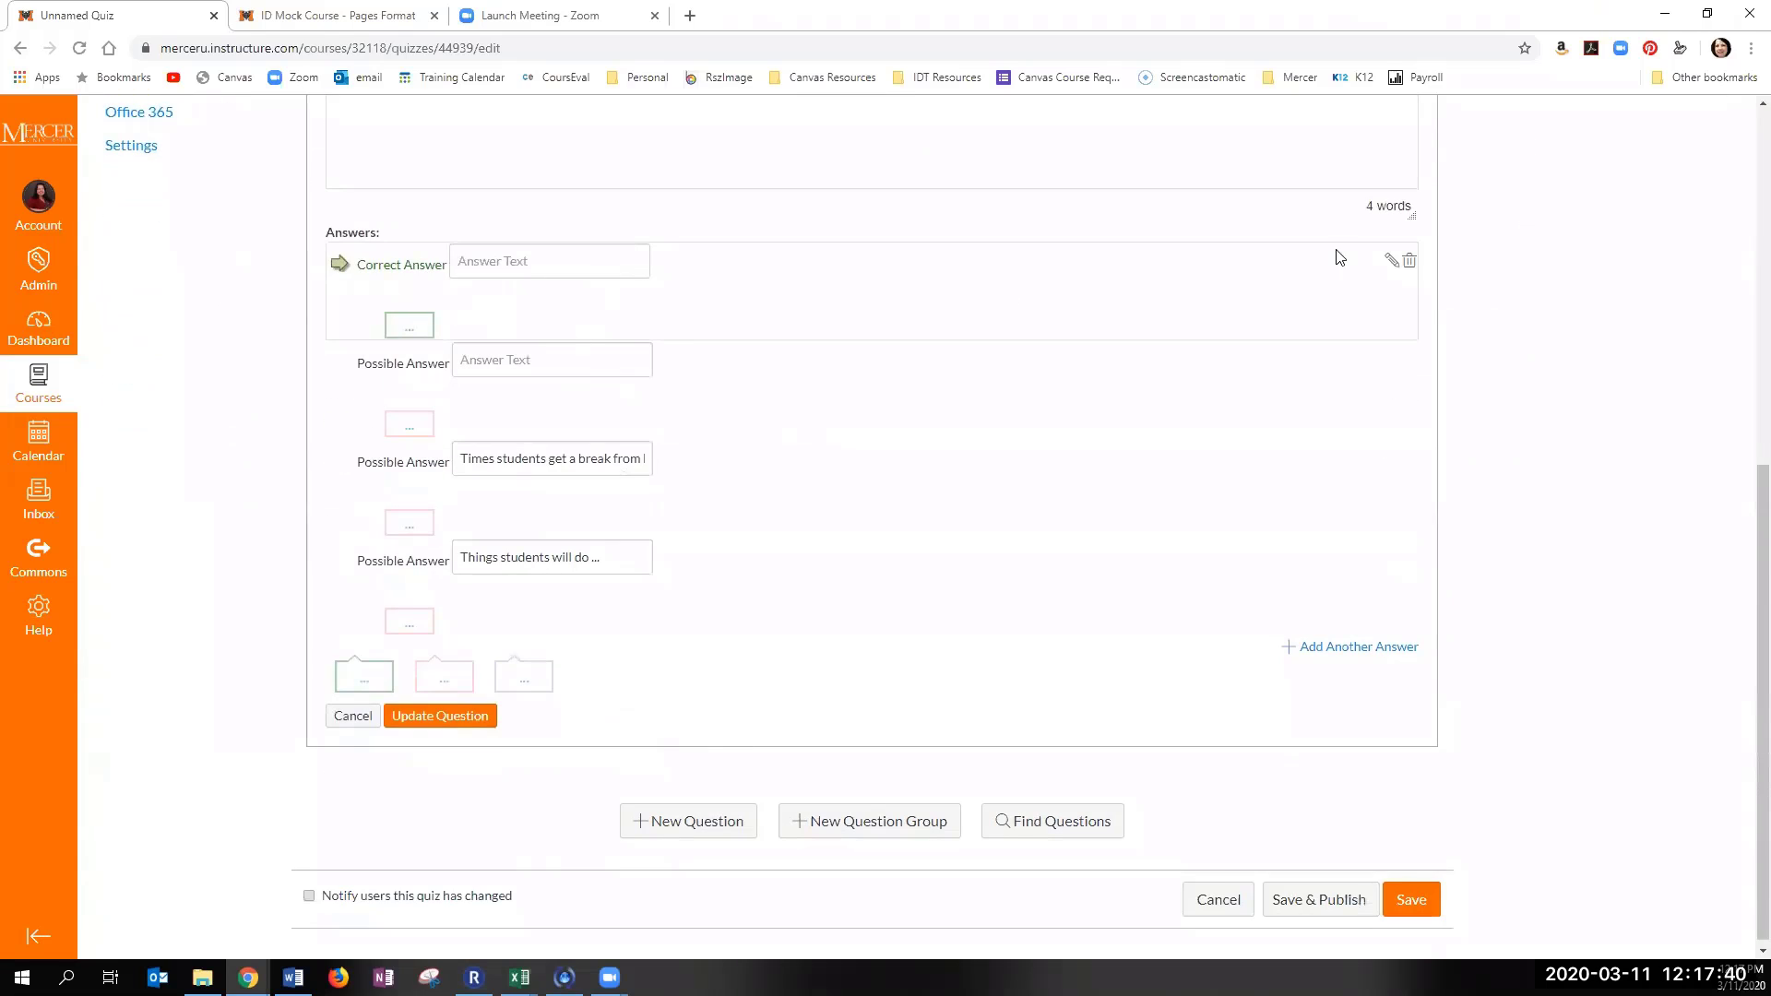
pyautogui.click(1408, 261)
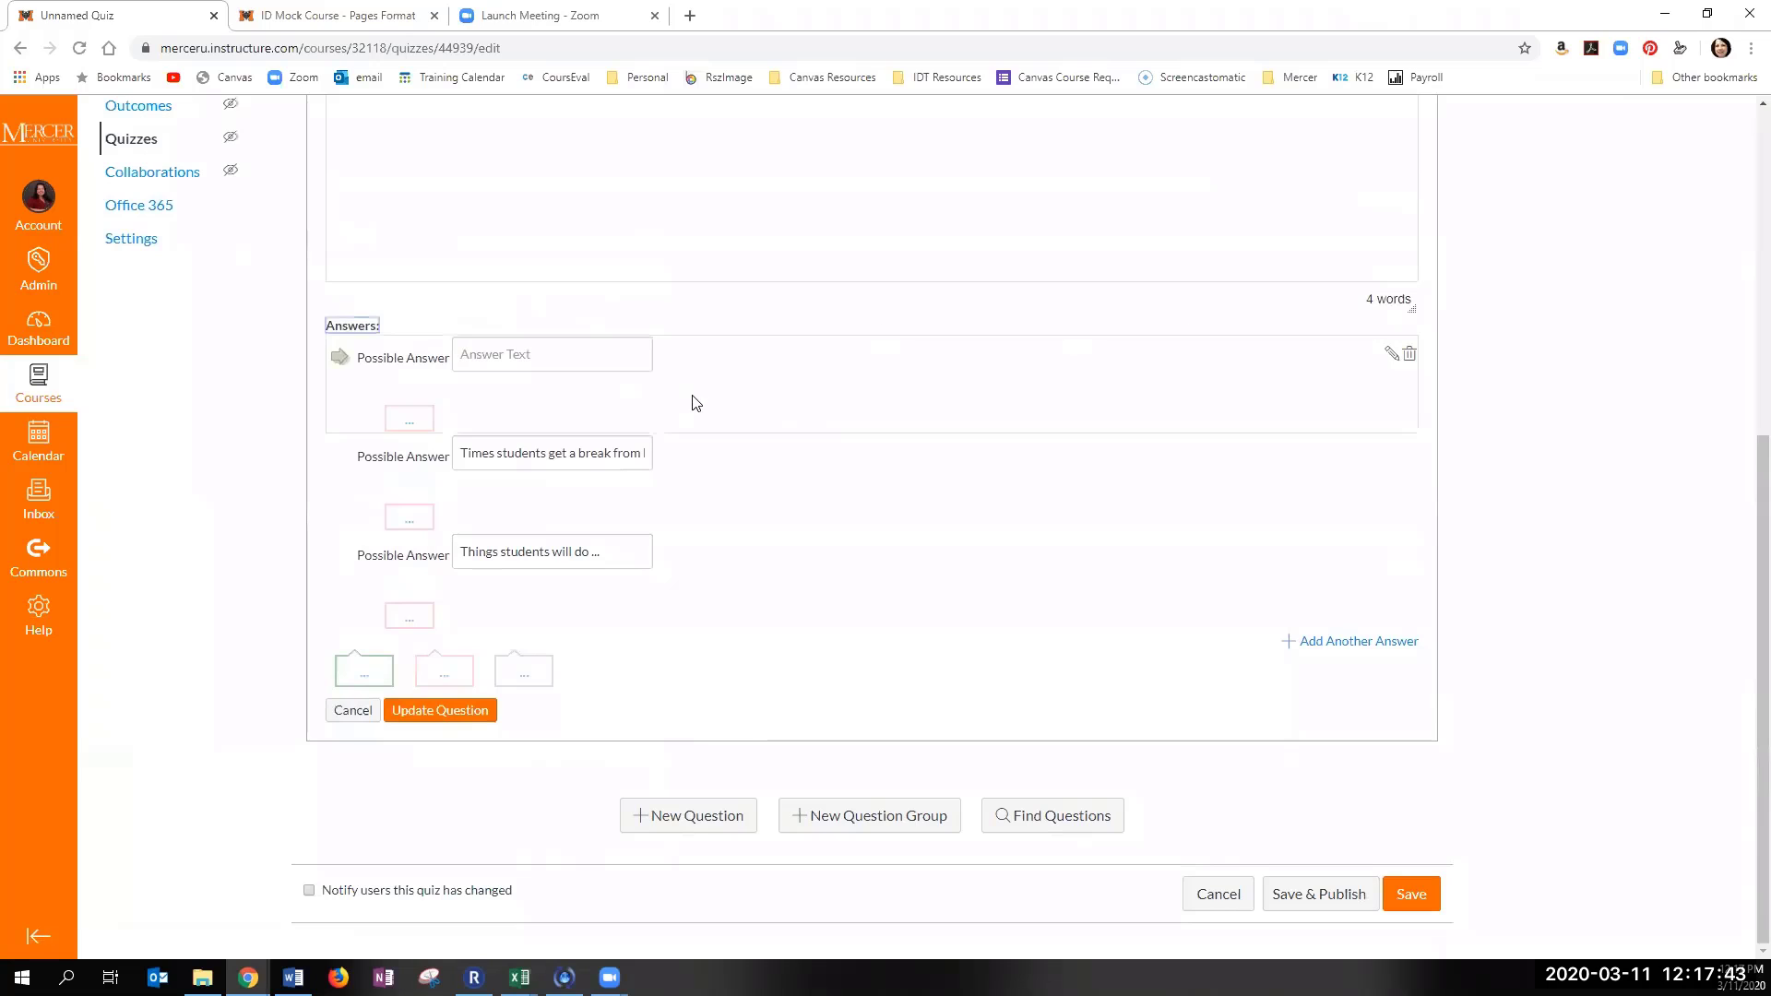
pyautogui.click(1409, 354)
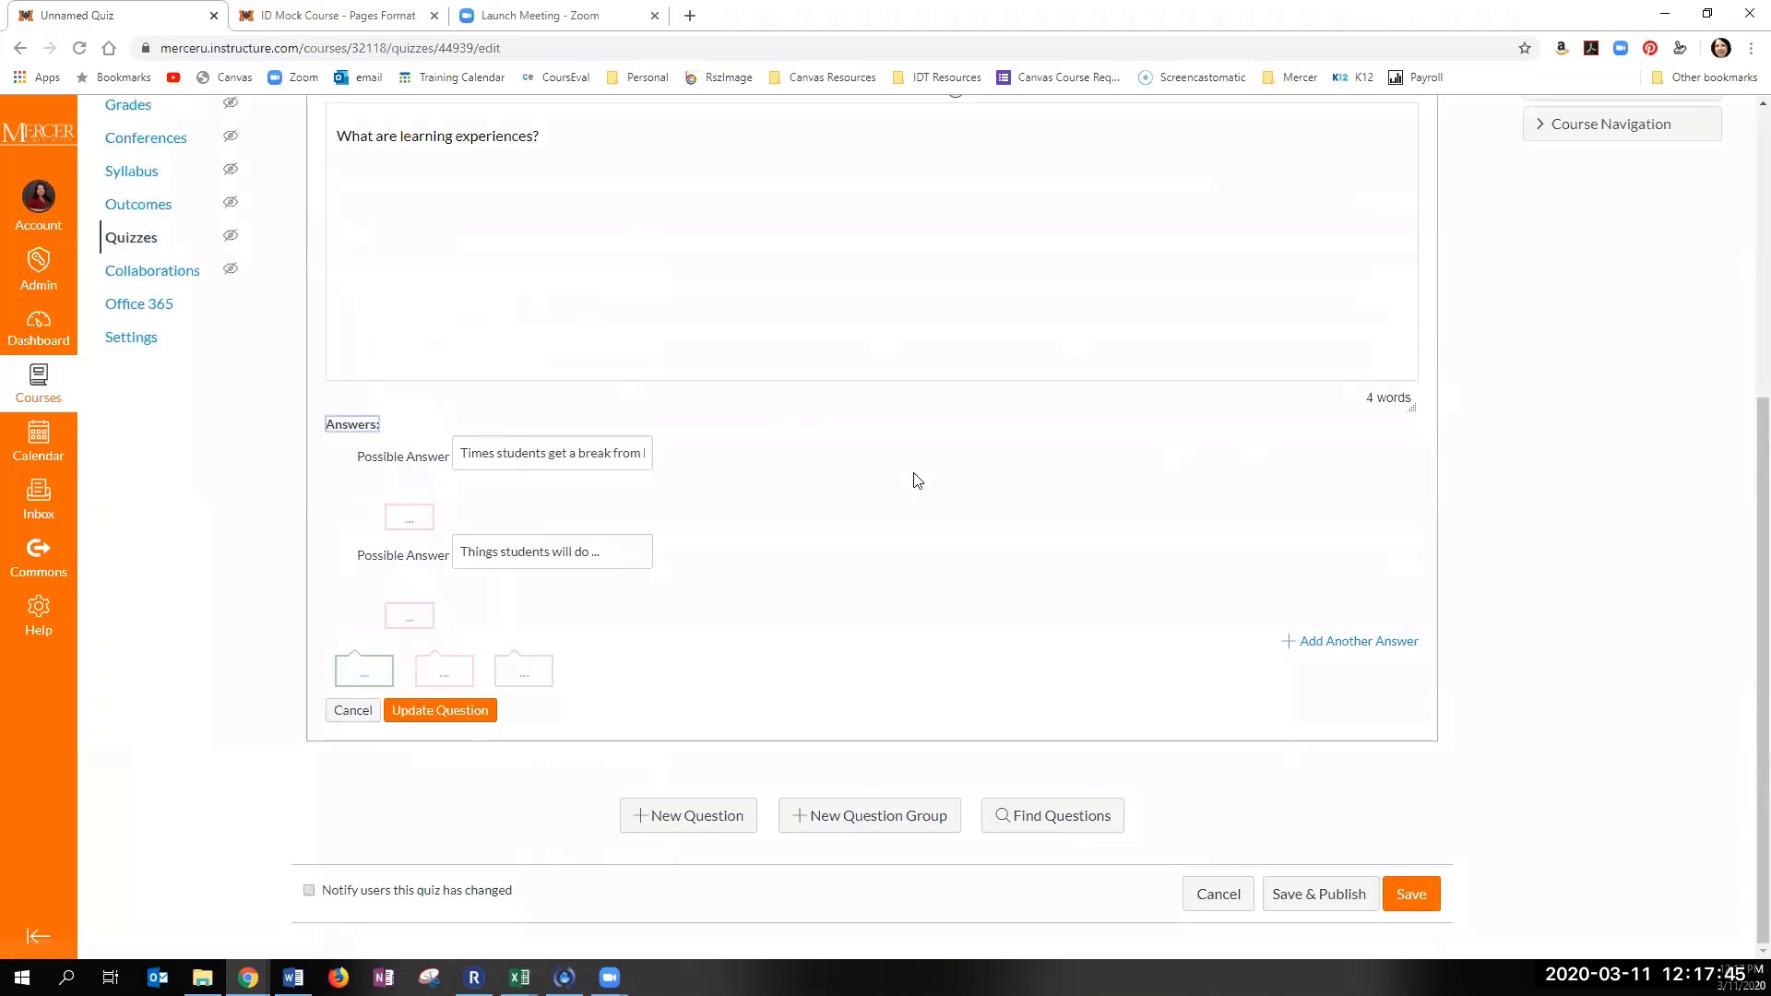
# Step: Mark the answer beginning "Times students get a break from" as correct and update the question
pyautogui.click(480, 712)
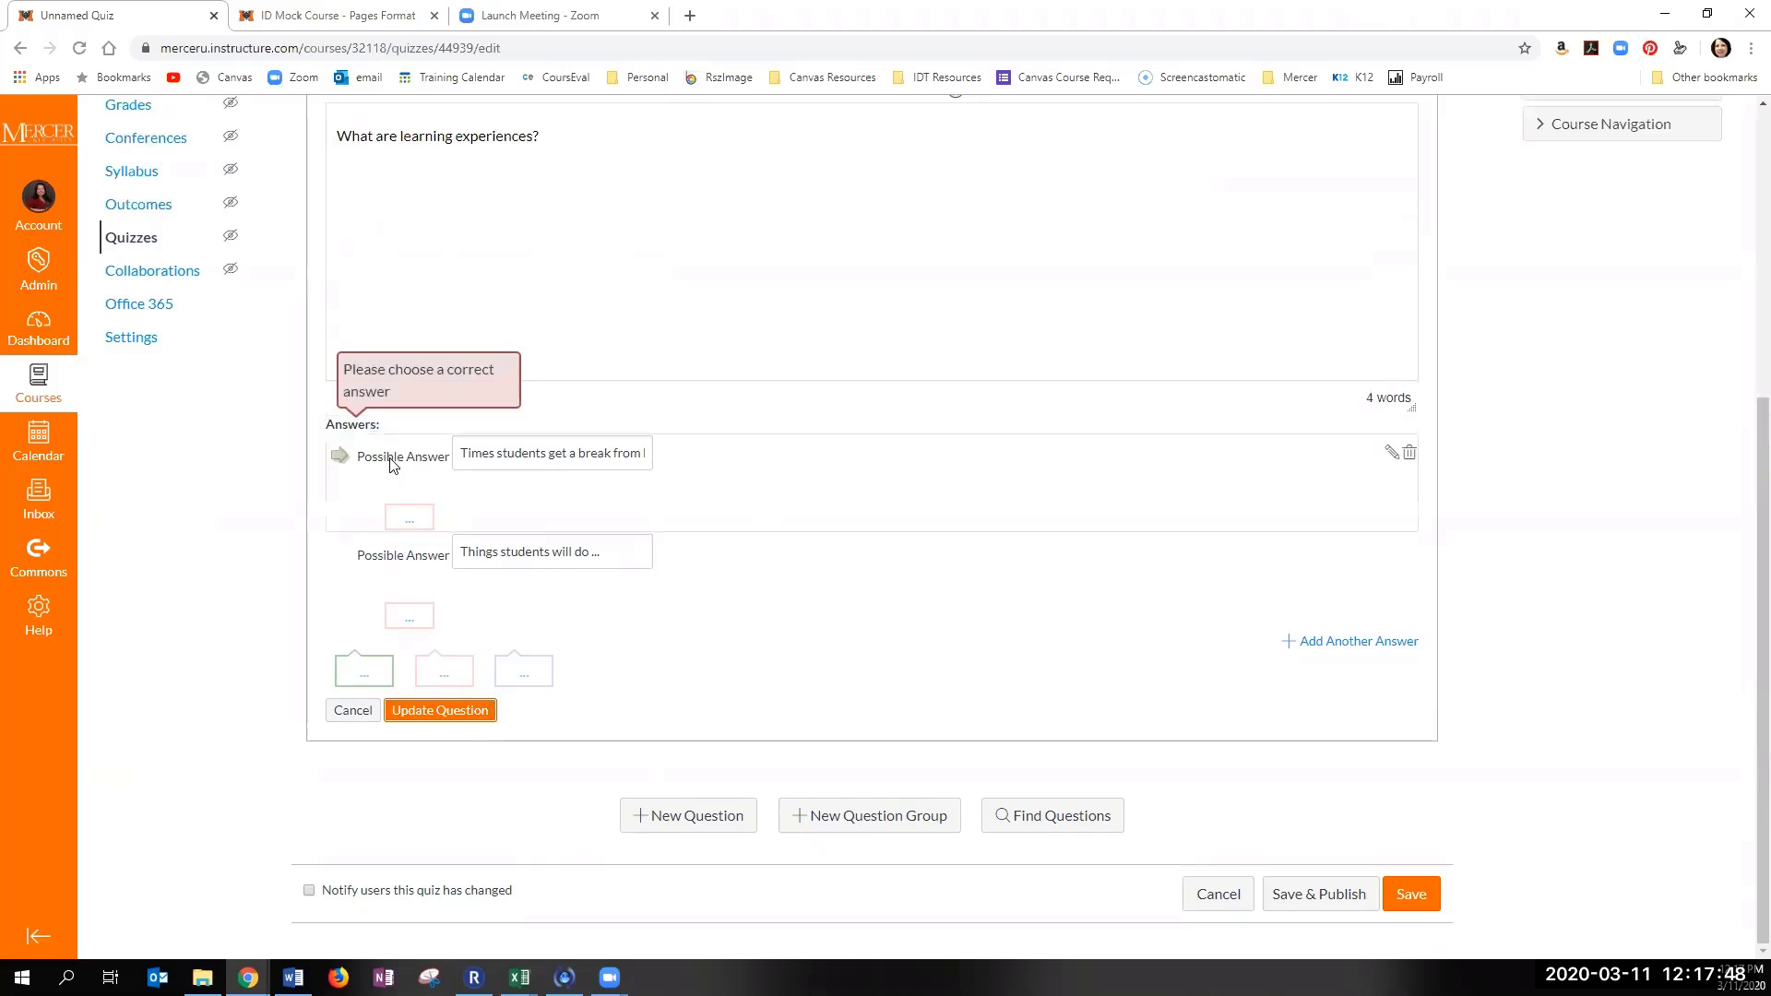
pyautogui.click(339, 455)
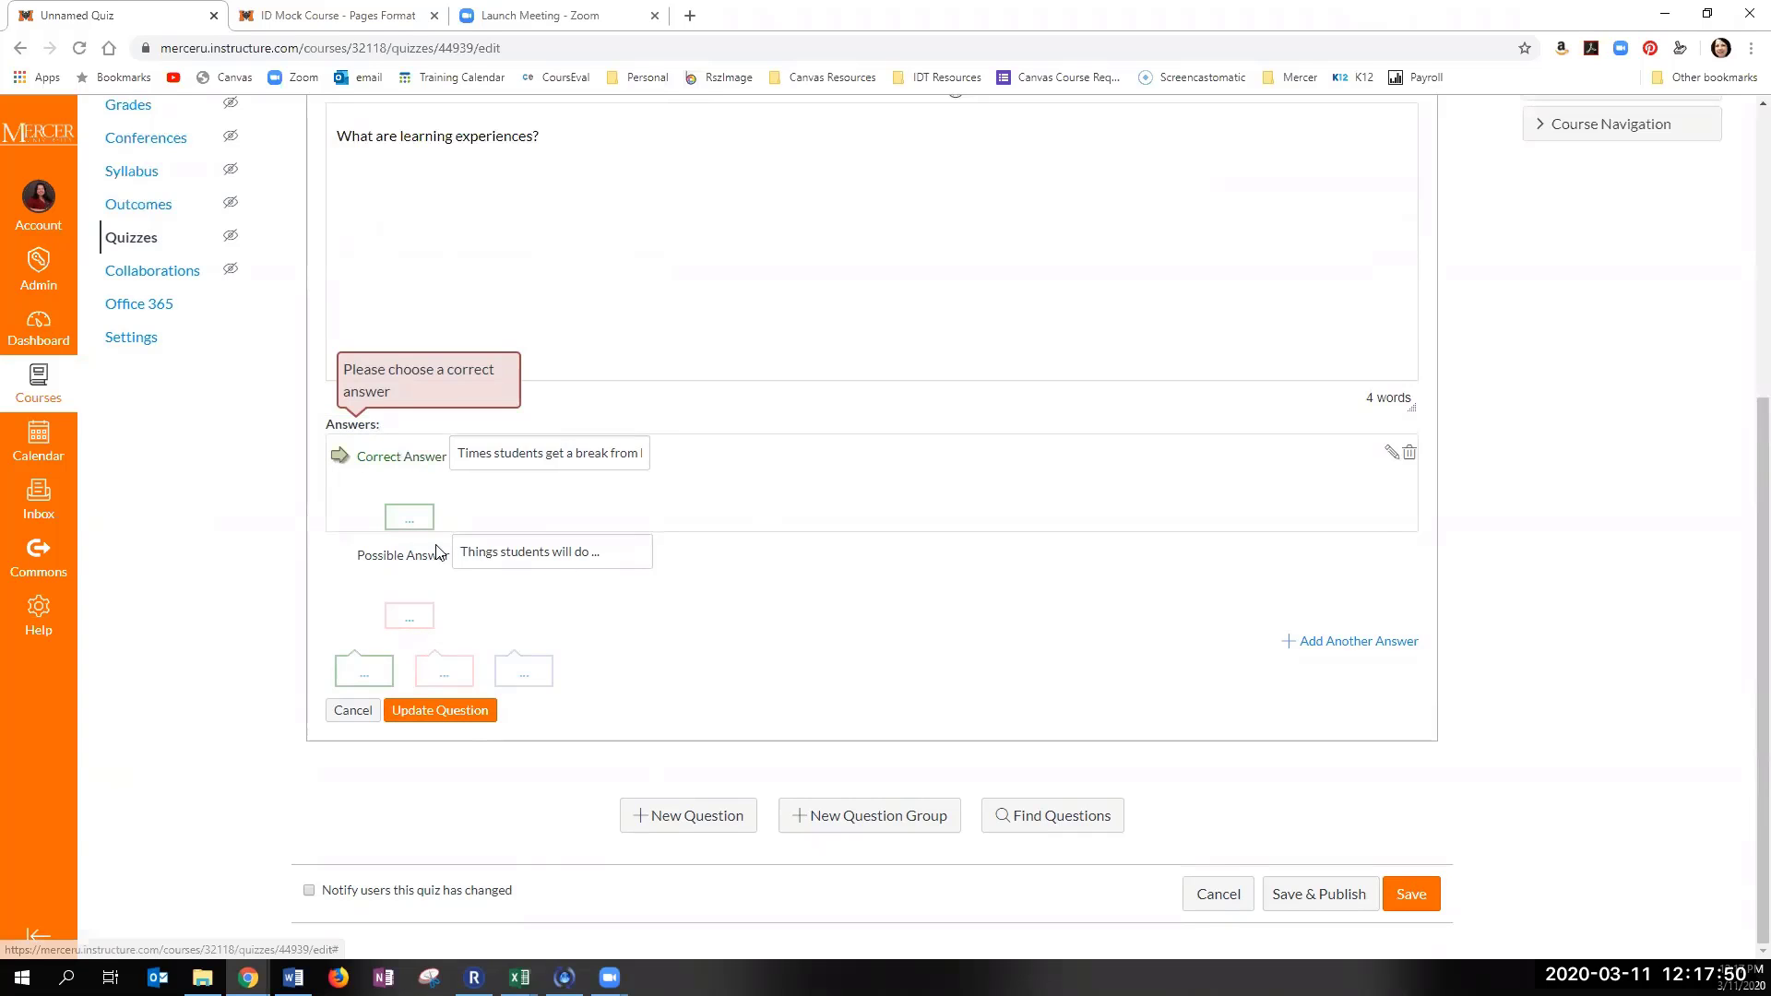
pyautogui.click(445, 714)
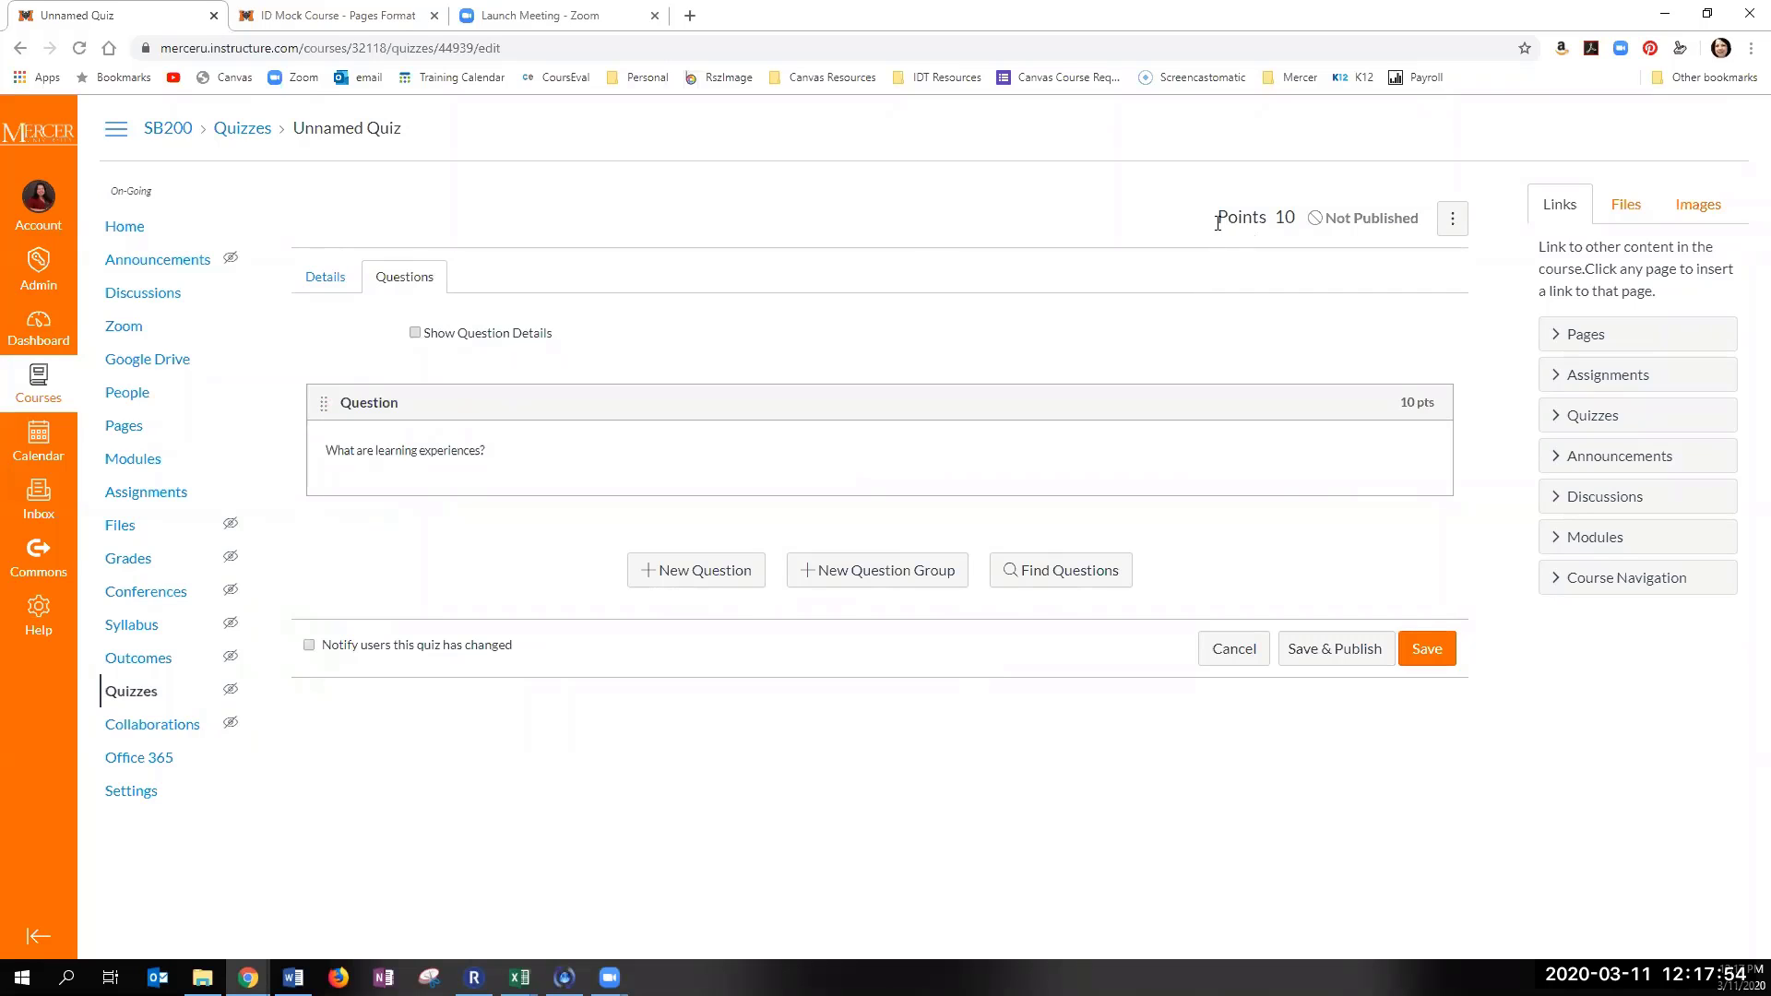
# Step: Add a new question to the quiz below the learning experiences question
pyautogui.moveTo(1218, 223); pyautogui.dragTo(1273, 222)
pyautogui.click(1251, 268)
pyautogui.click(905, 672)
pyautogui.click(655, 577)
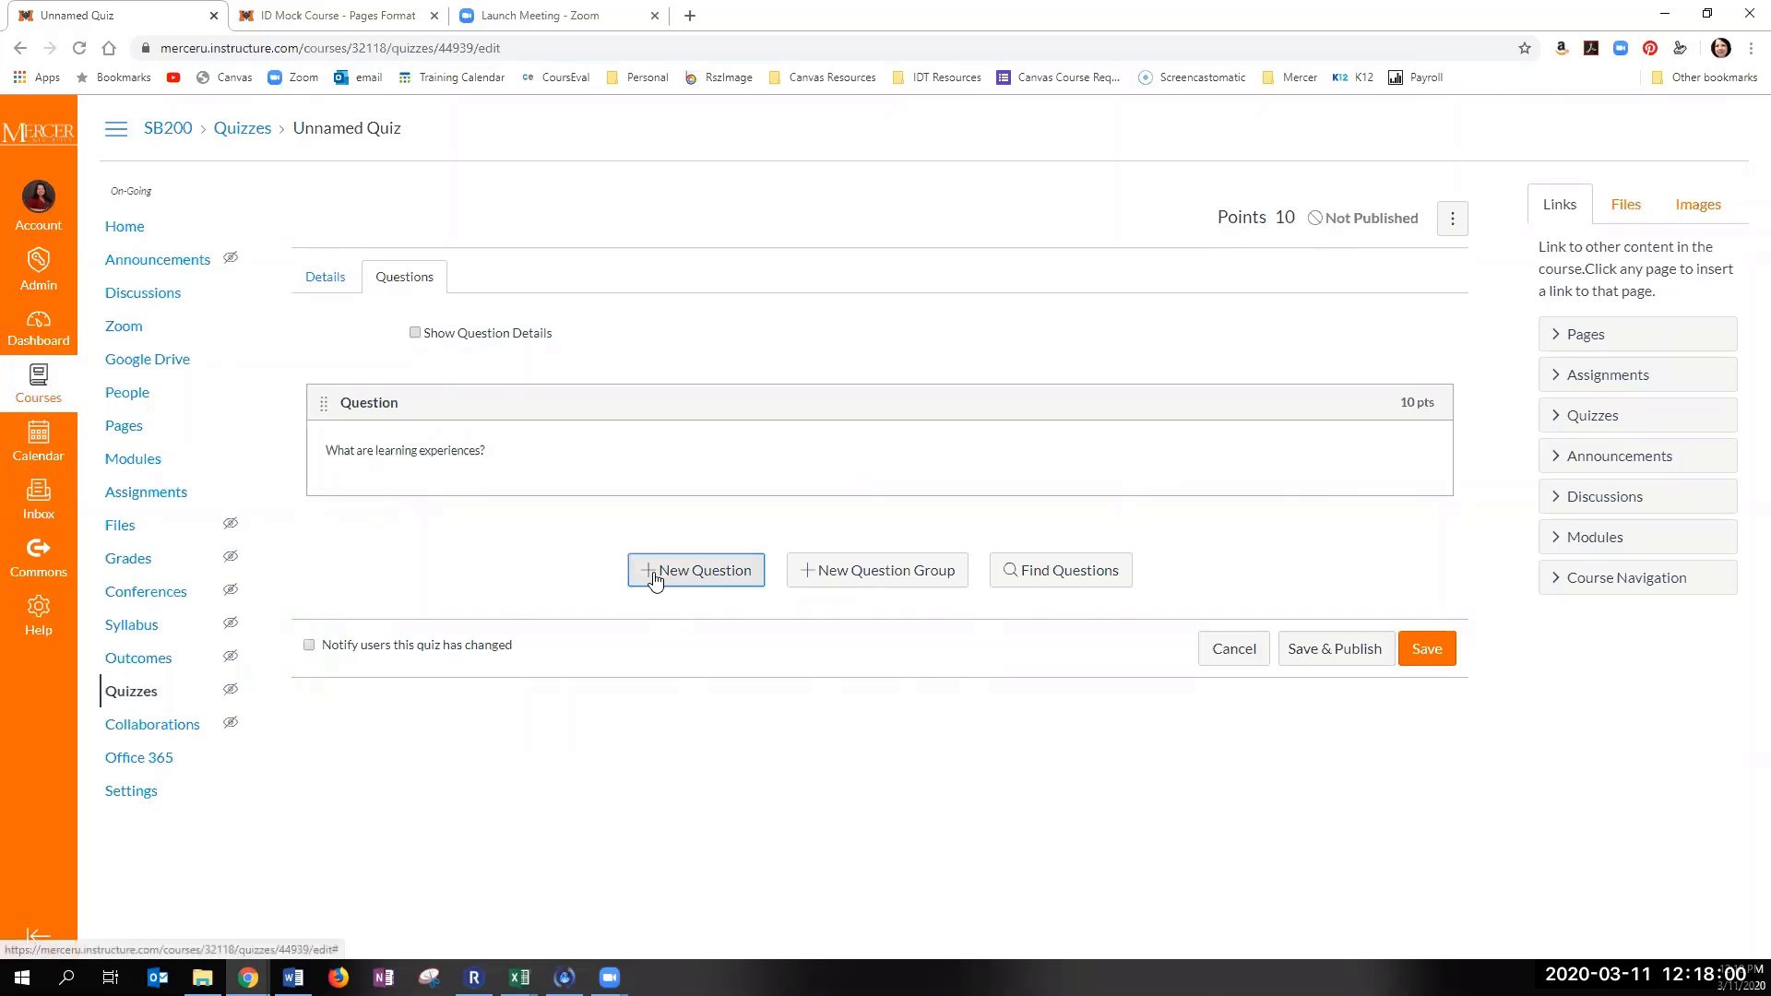
pyautogui.scroll(-2, 834, 597)
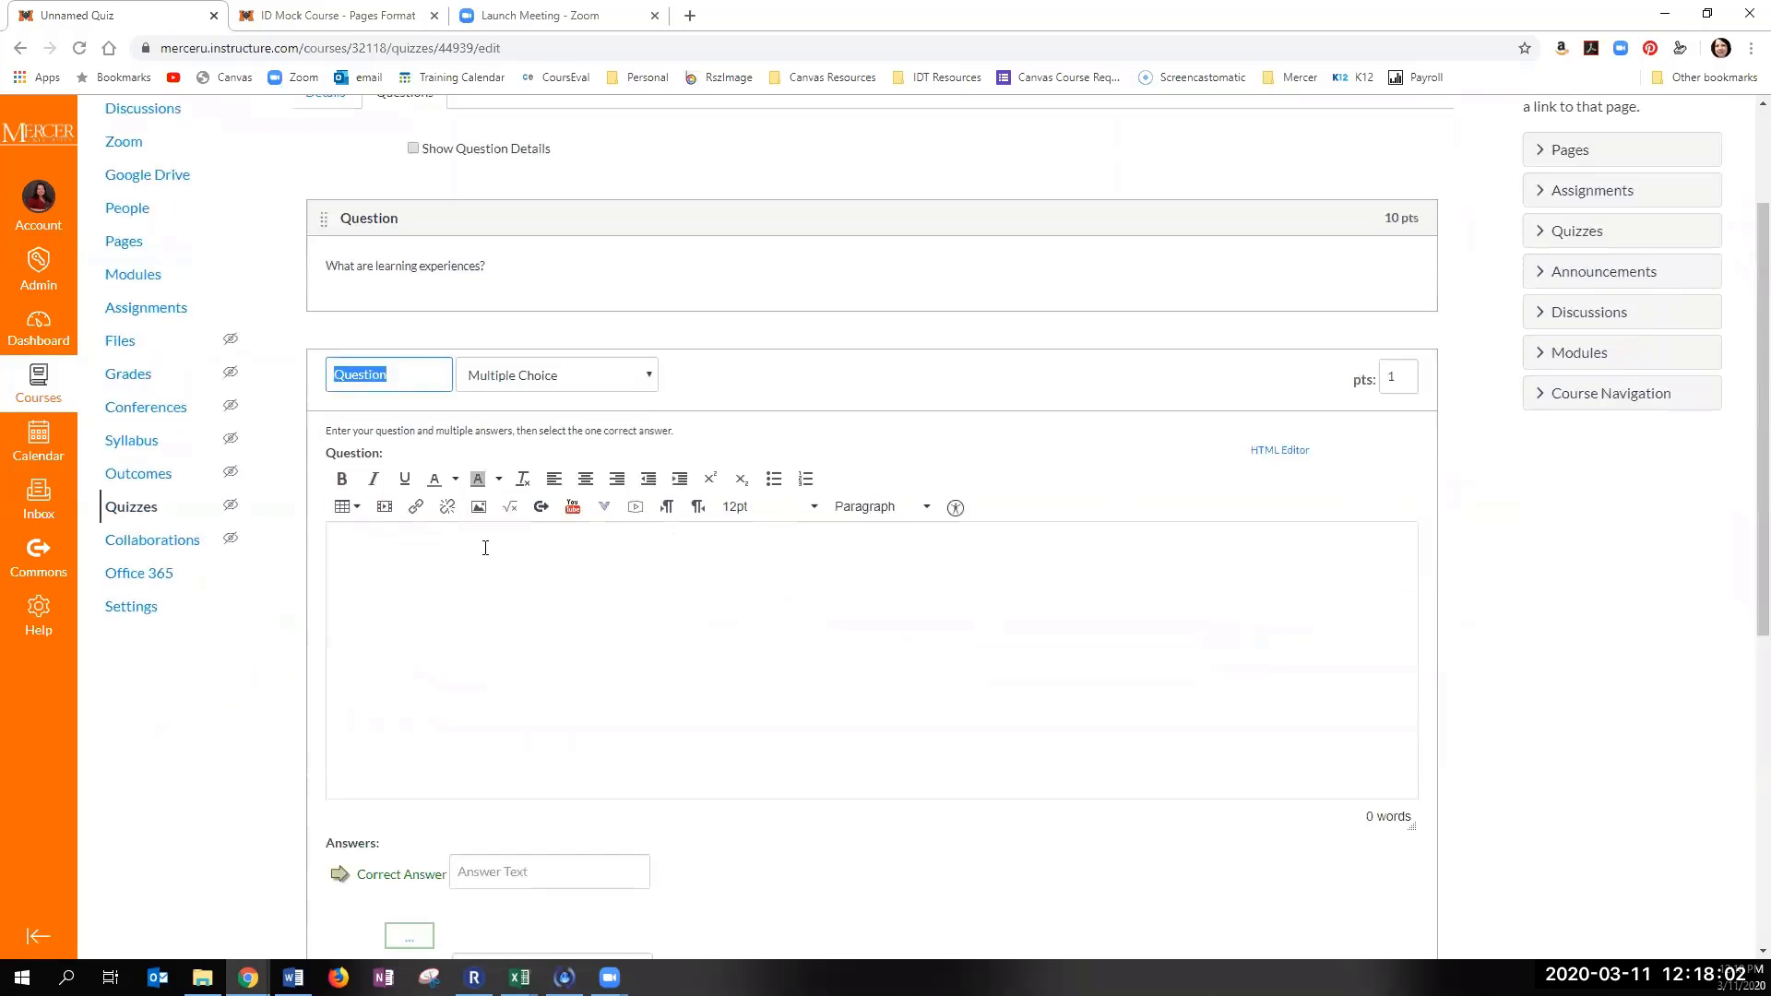
pyautogui.scroll(2, 526, 425)
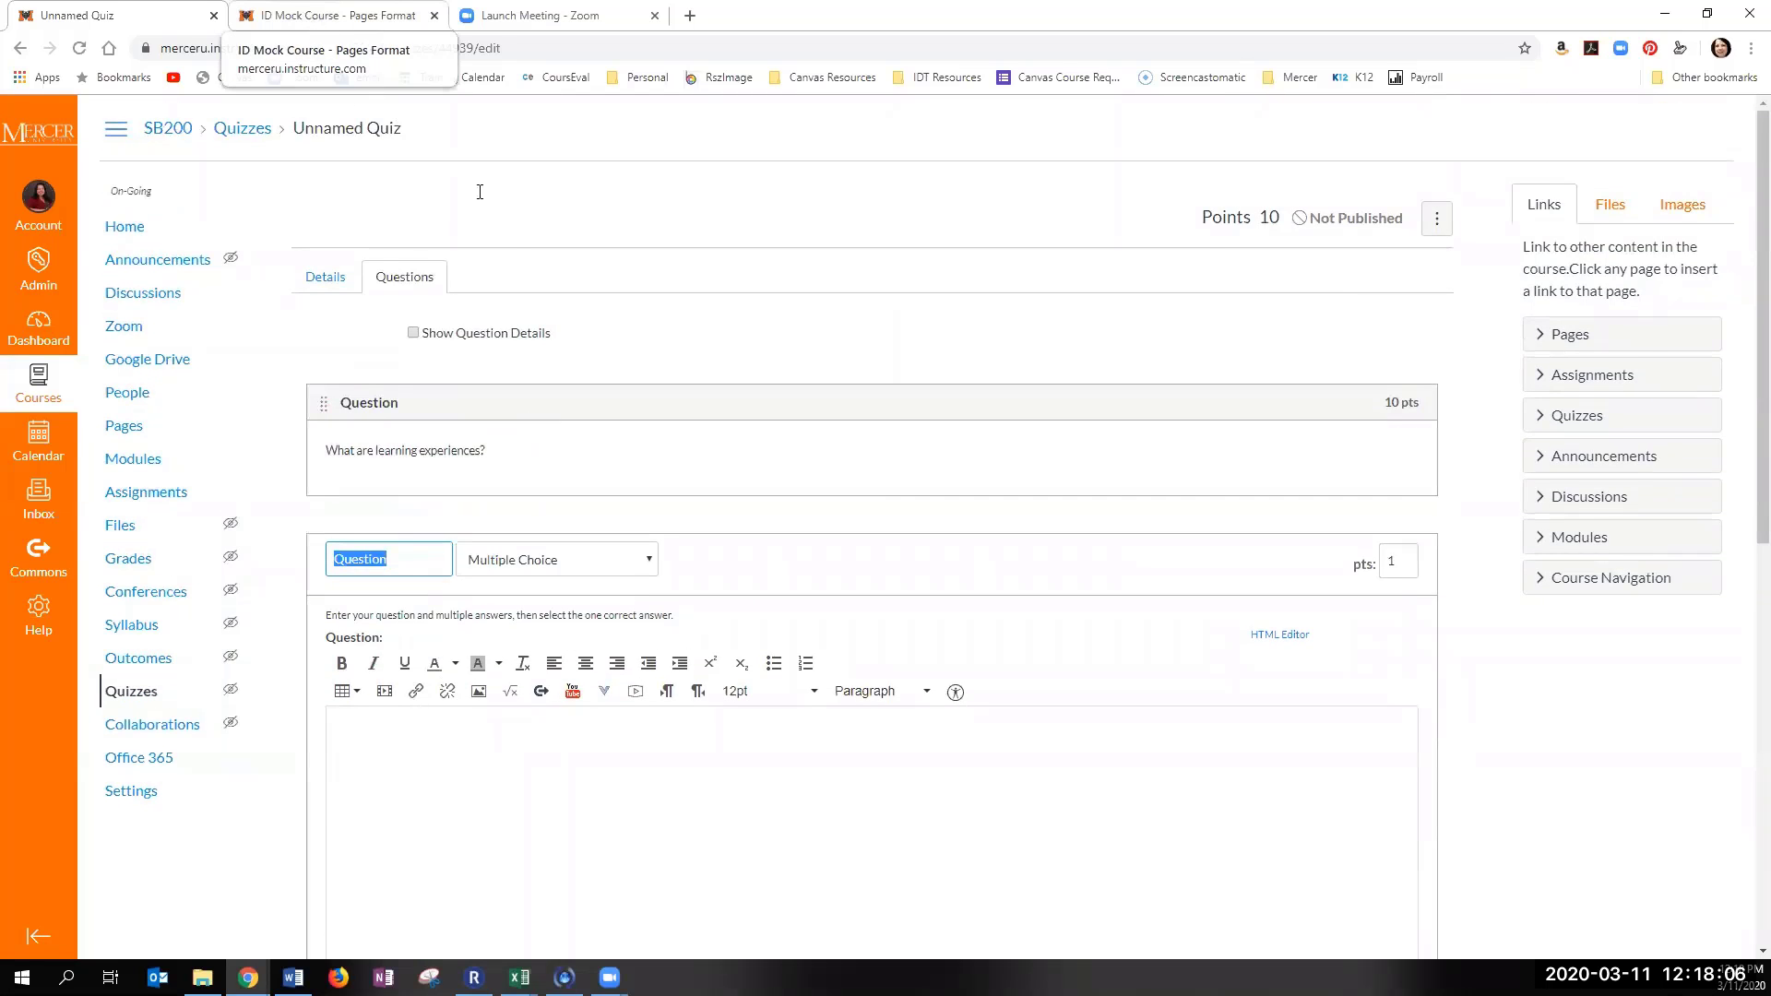
# Step: Switch to the mock course and open a preview of its Part 1 Quiz
pyautogui.click(307, 18)
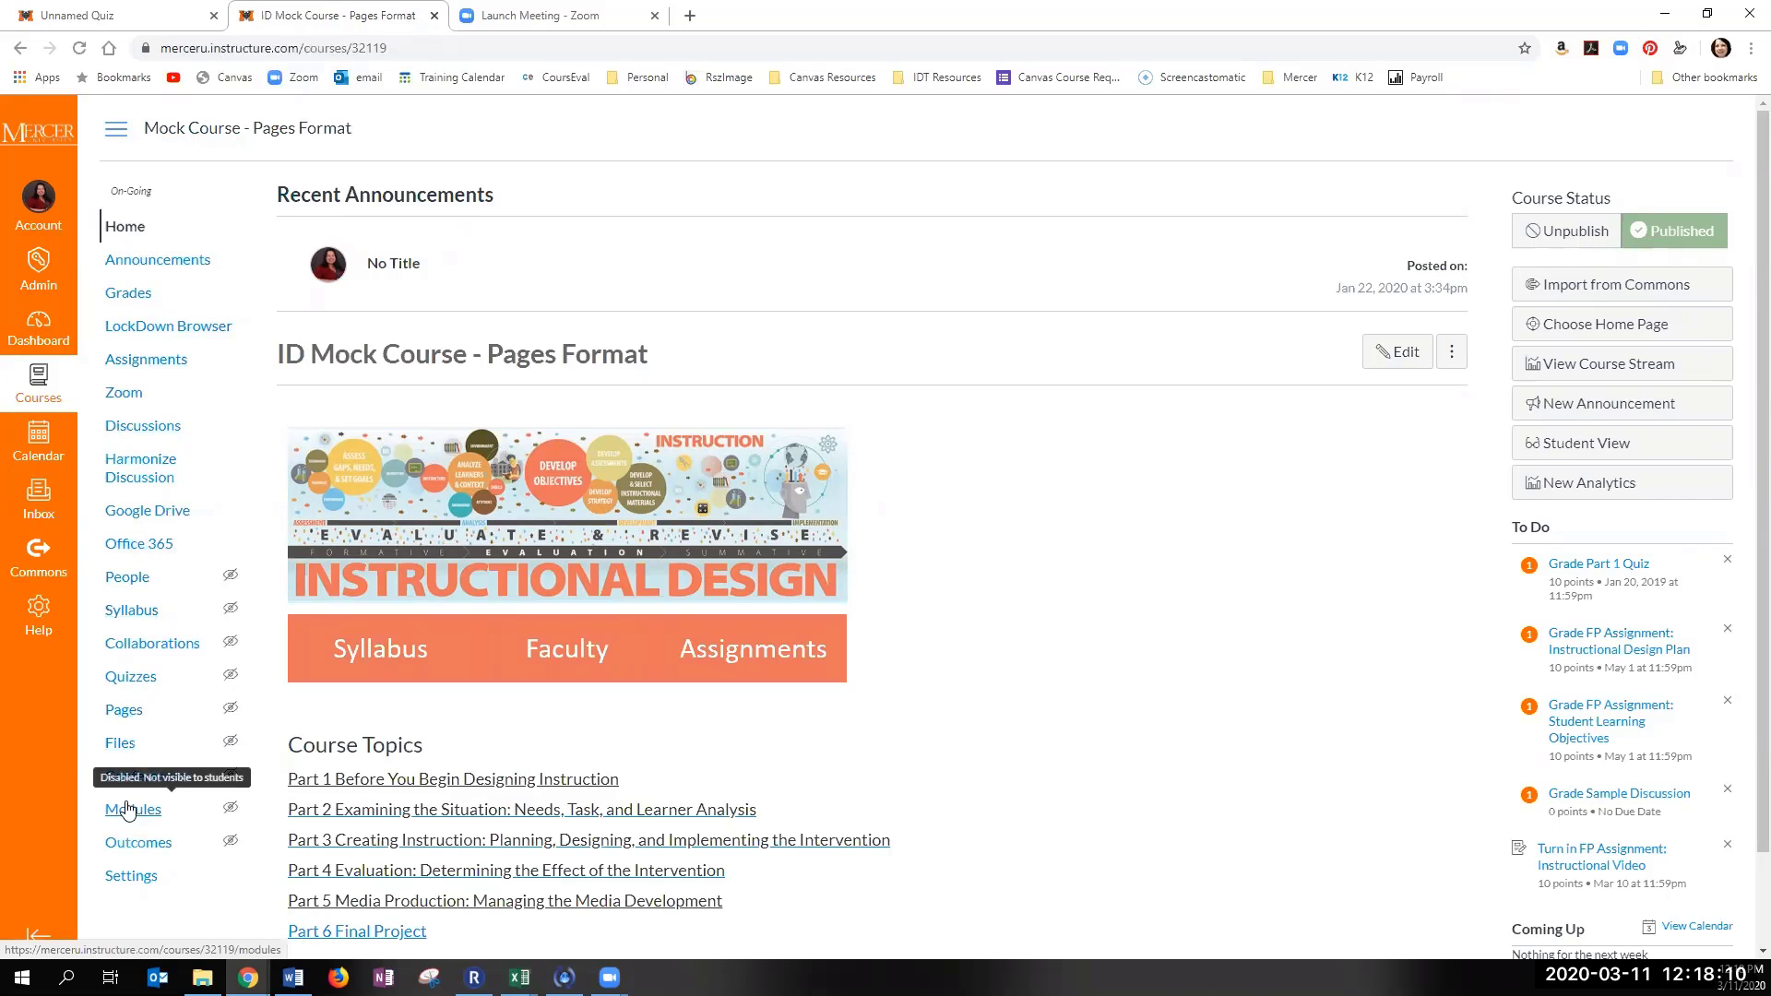
pyautogui.click(201, 688)
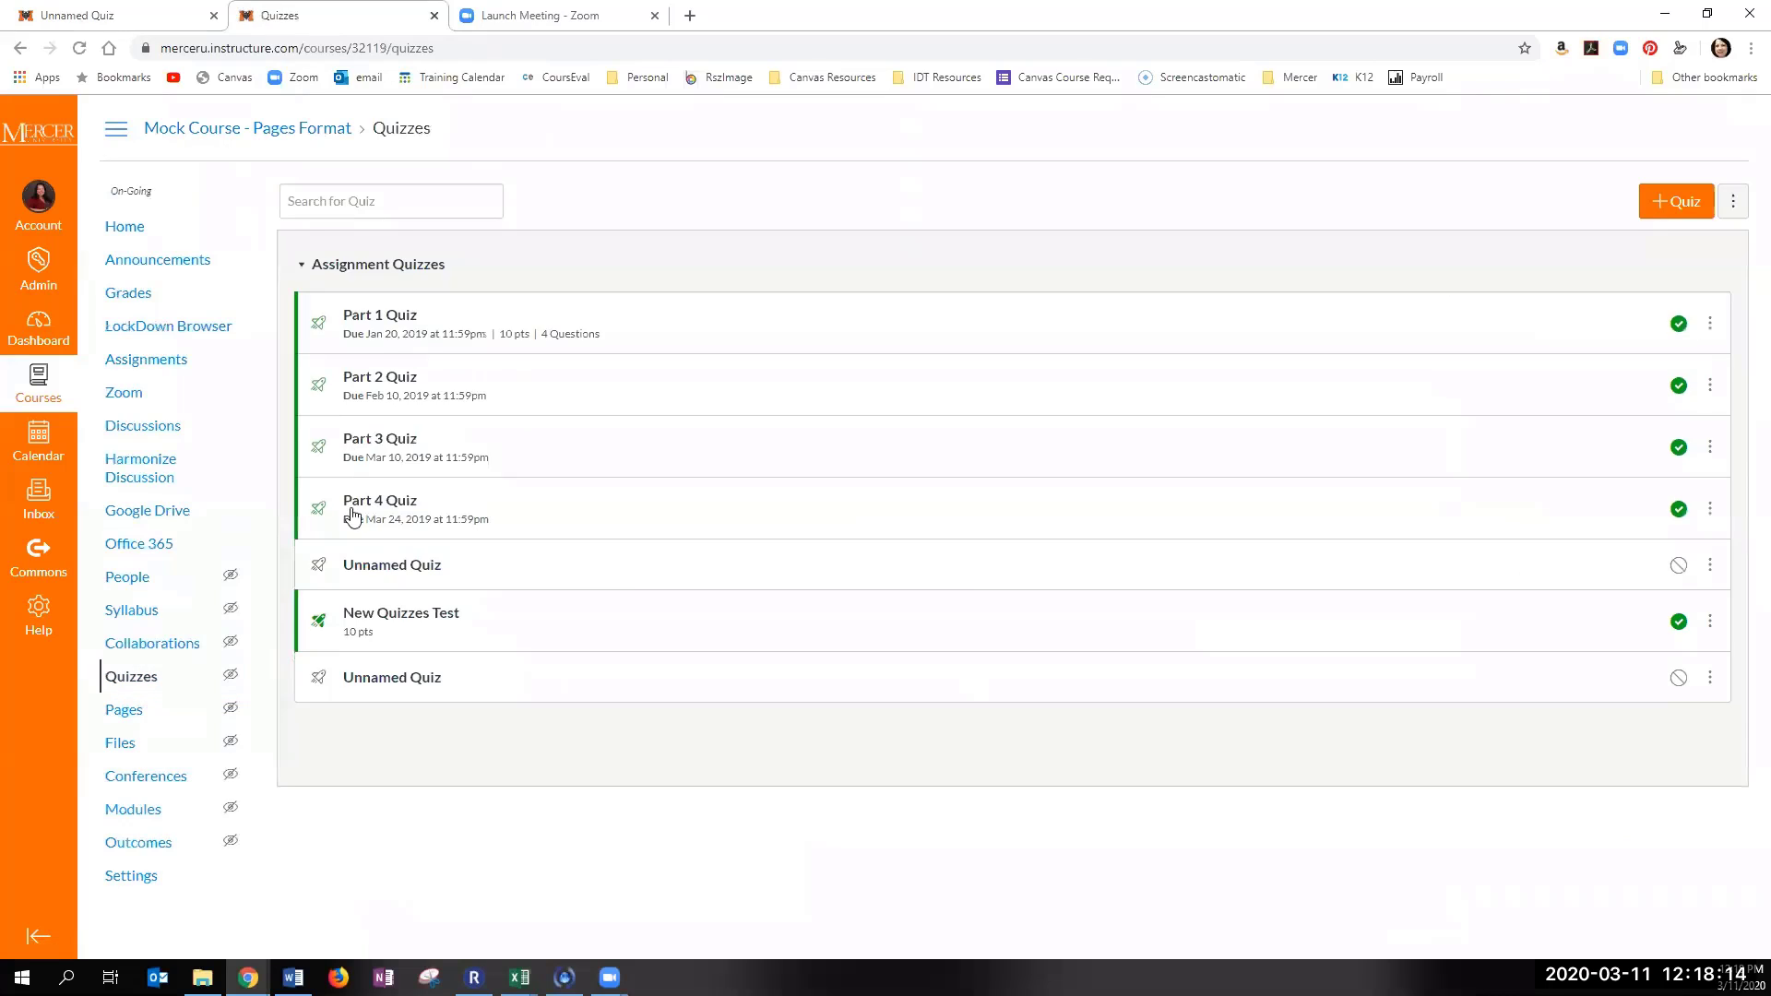
pyautogui.click(374, 316)
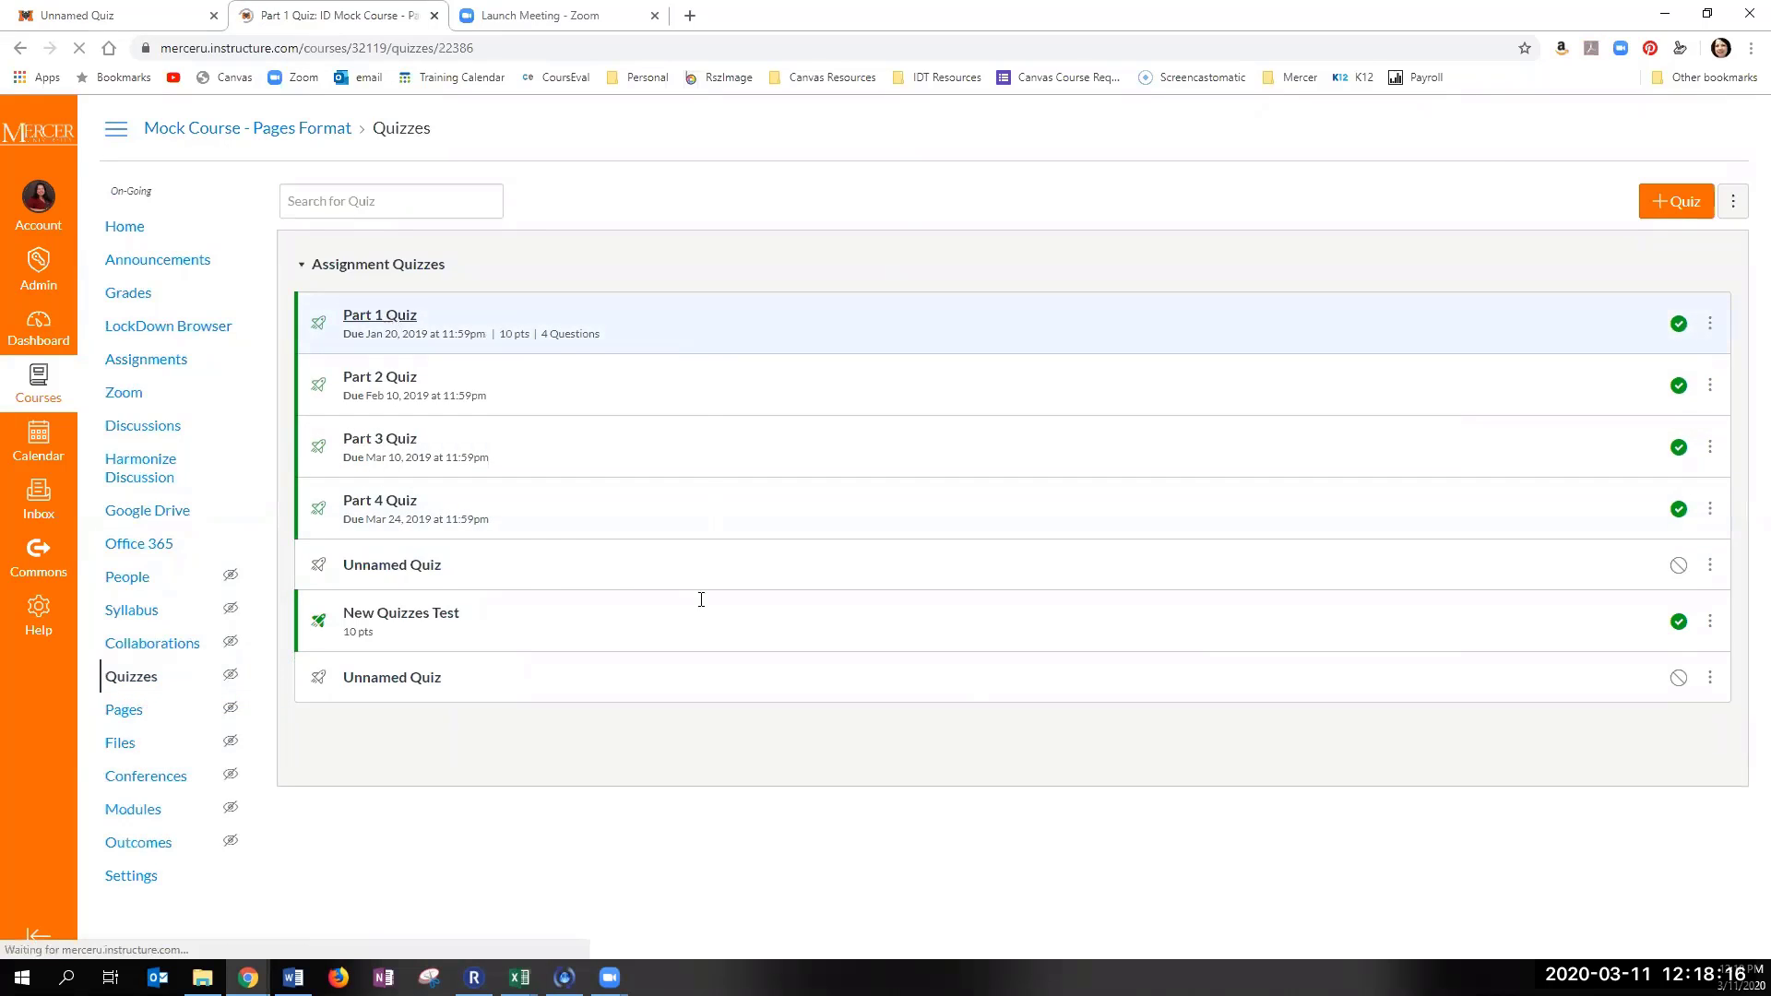
pyautogui.click(1356, 211)
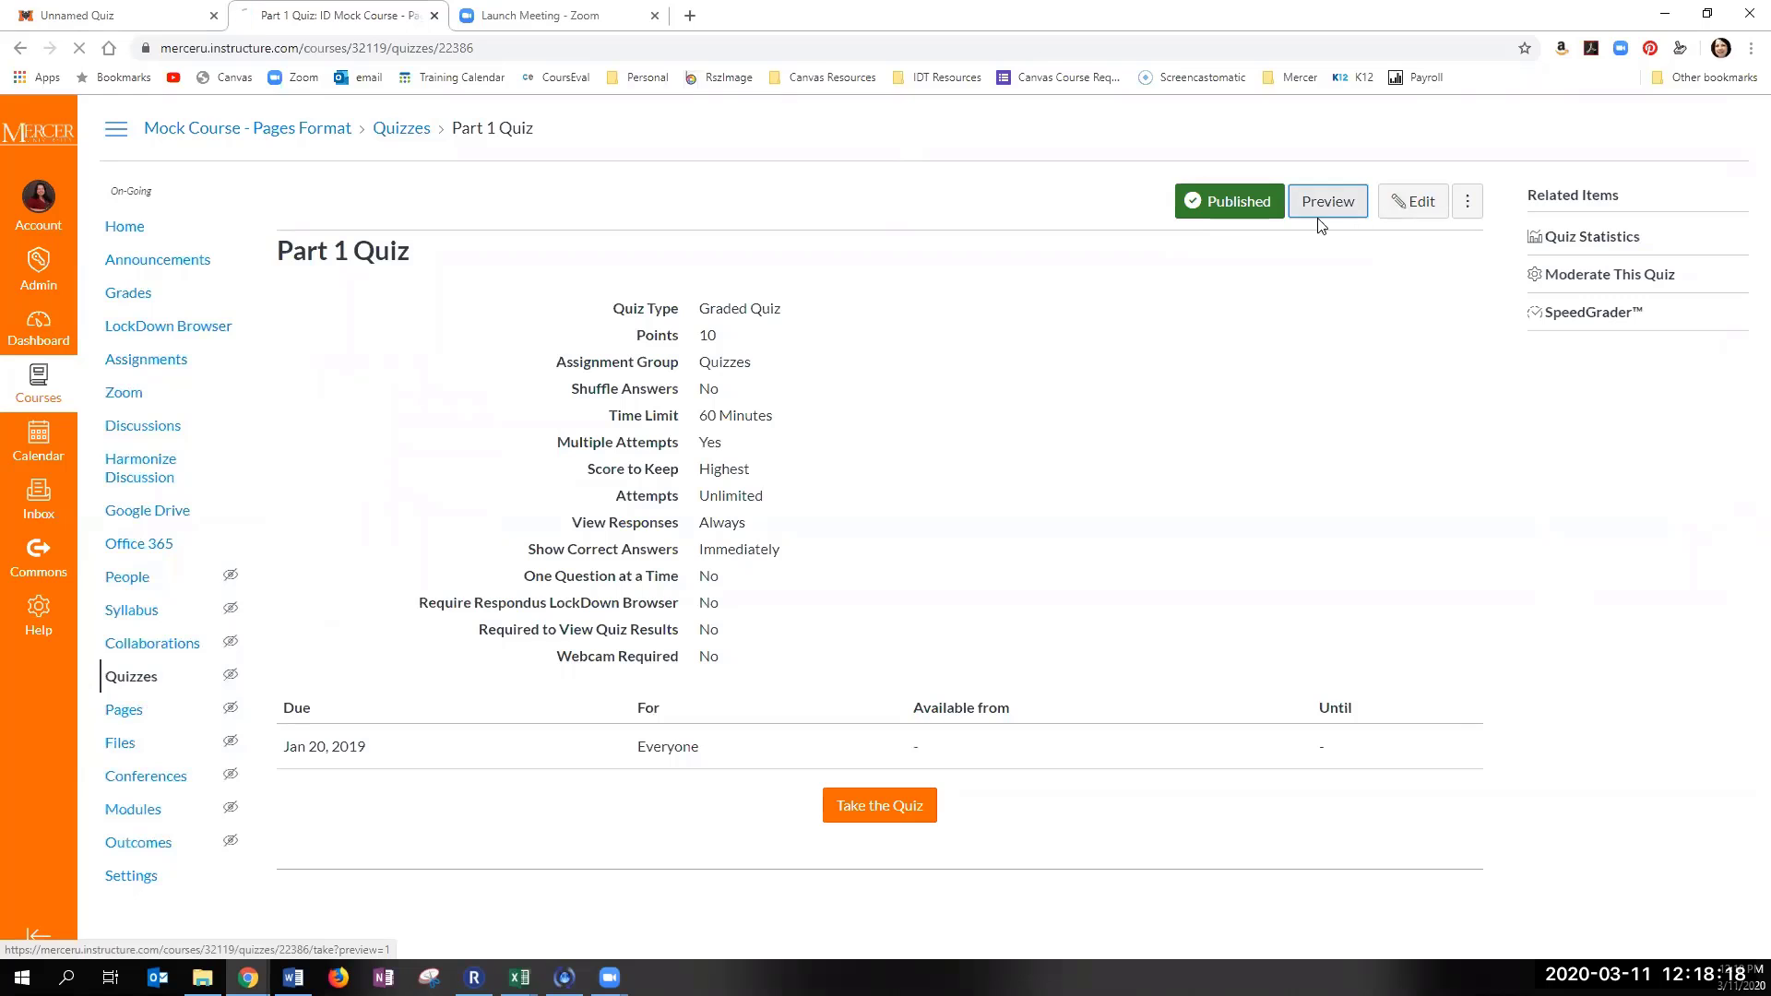
# Step: Examine the previewed questions and the answer choices for Behavioristic and ADDIE Process in matching Question 4
pyautogui.scroll(-10, 842, 607)
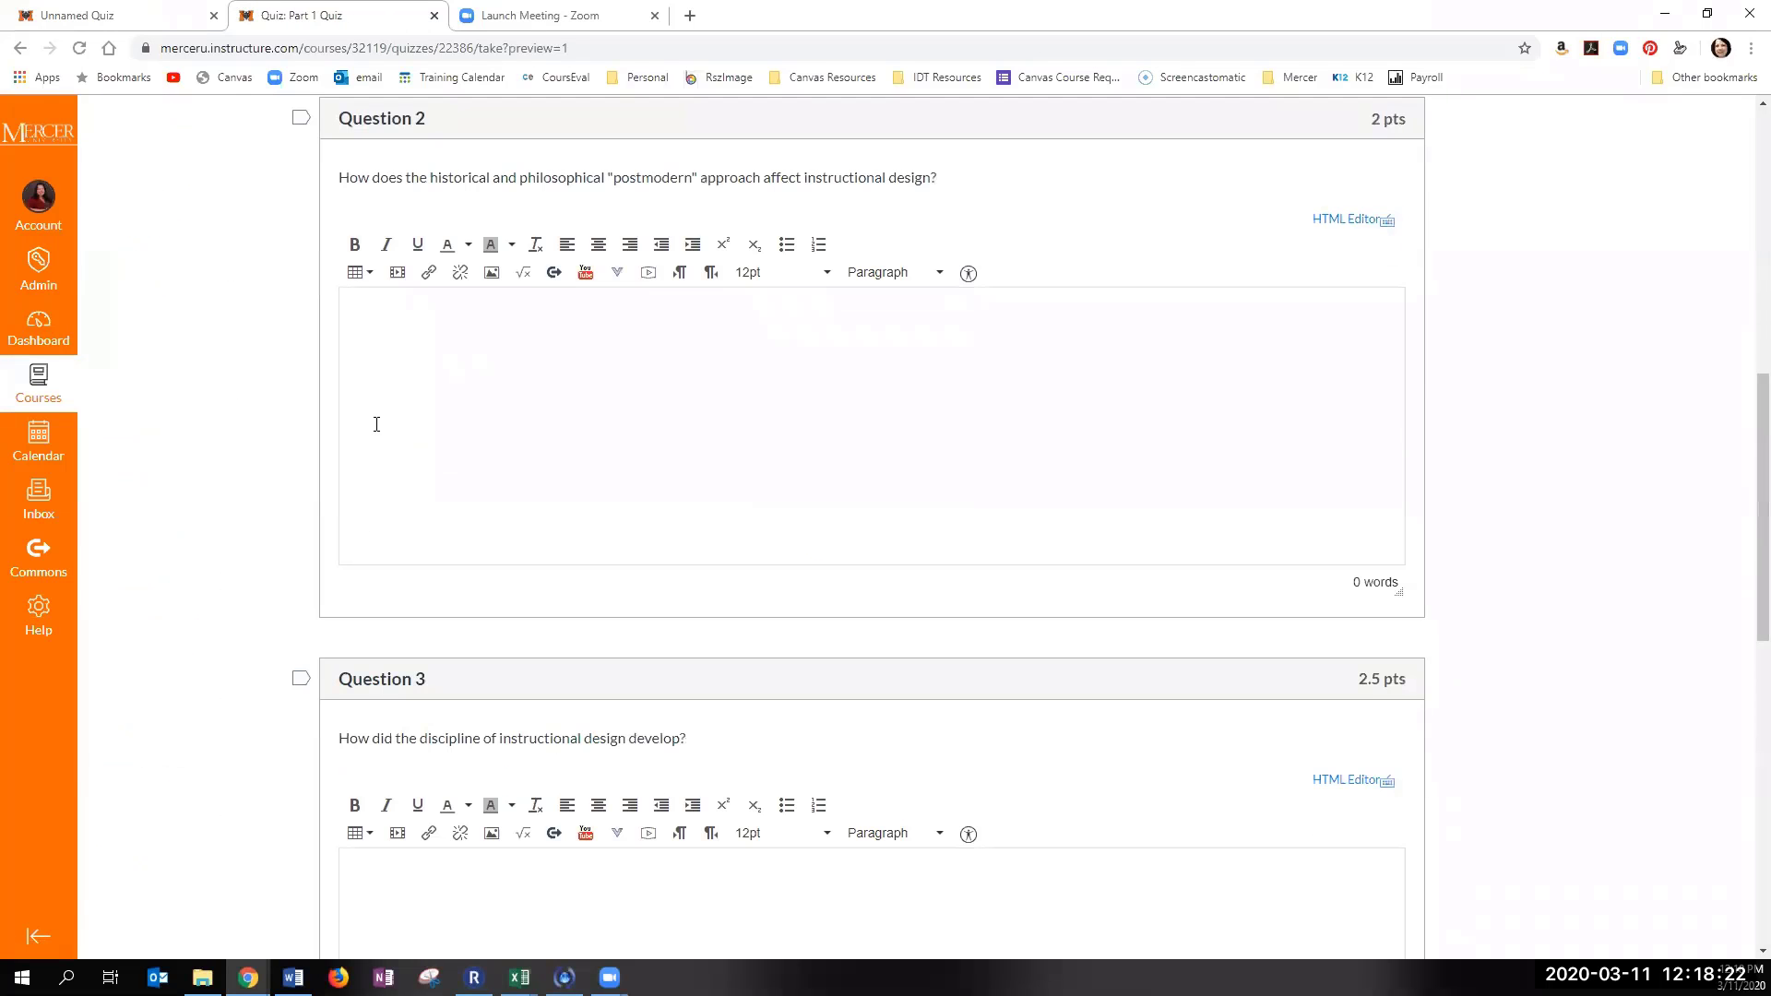
pyautogui.scroll(-10, 424, 443)
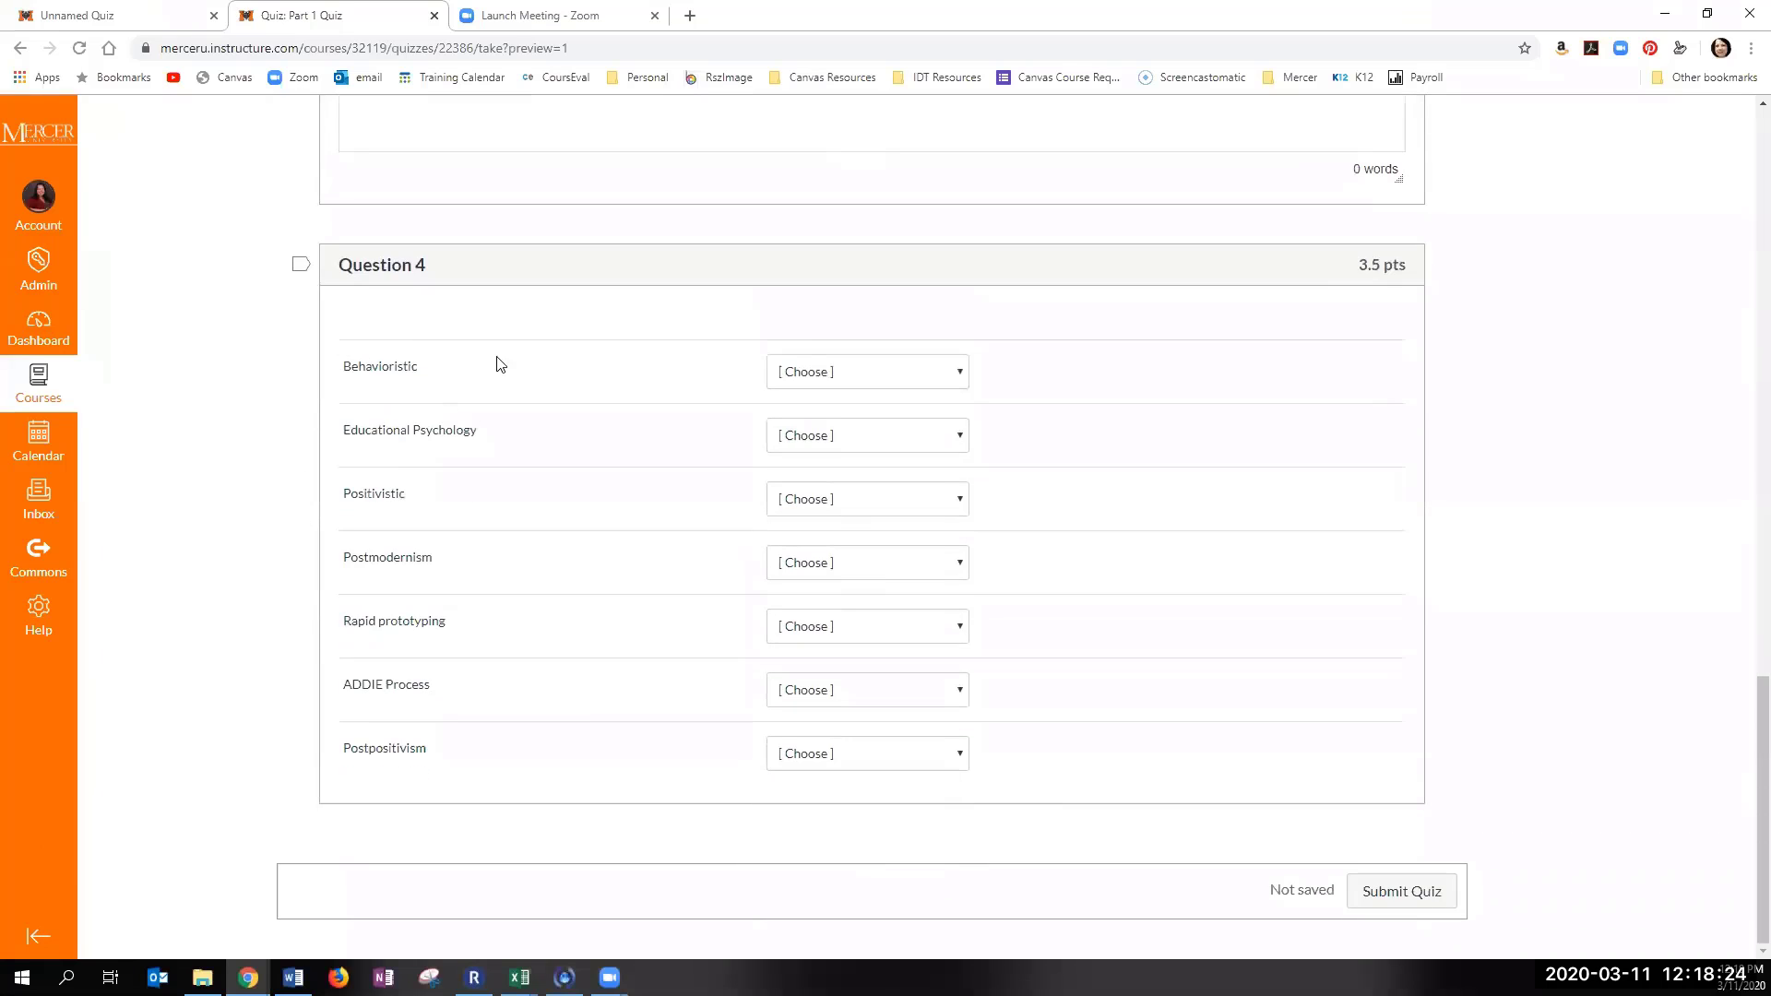
pyautogui.click(854, 373)
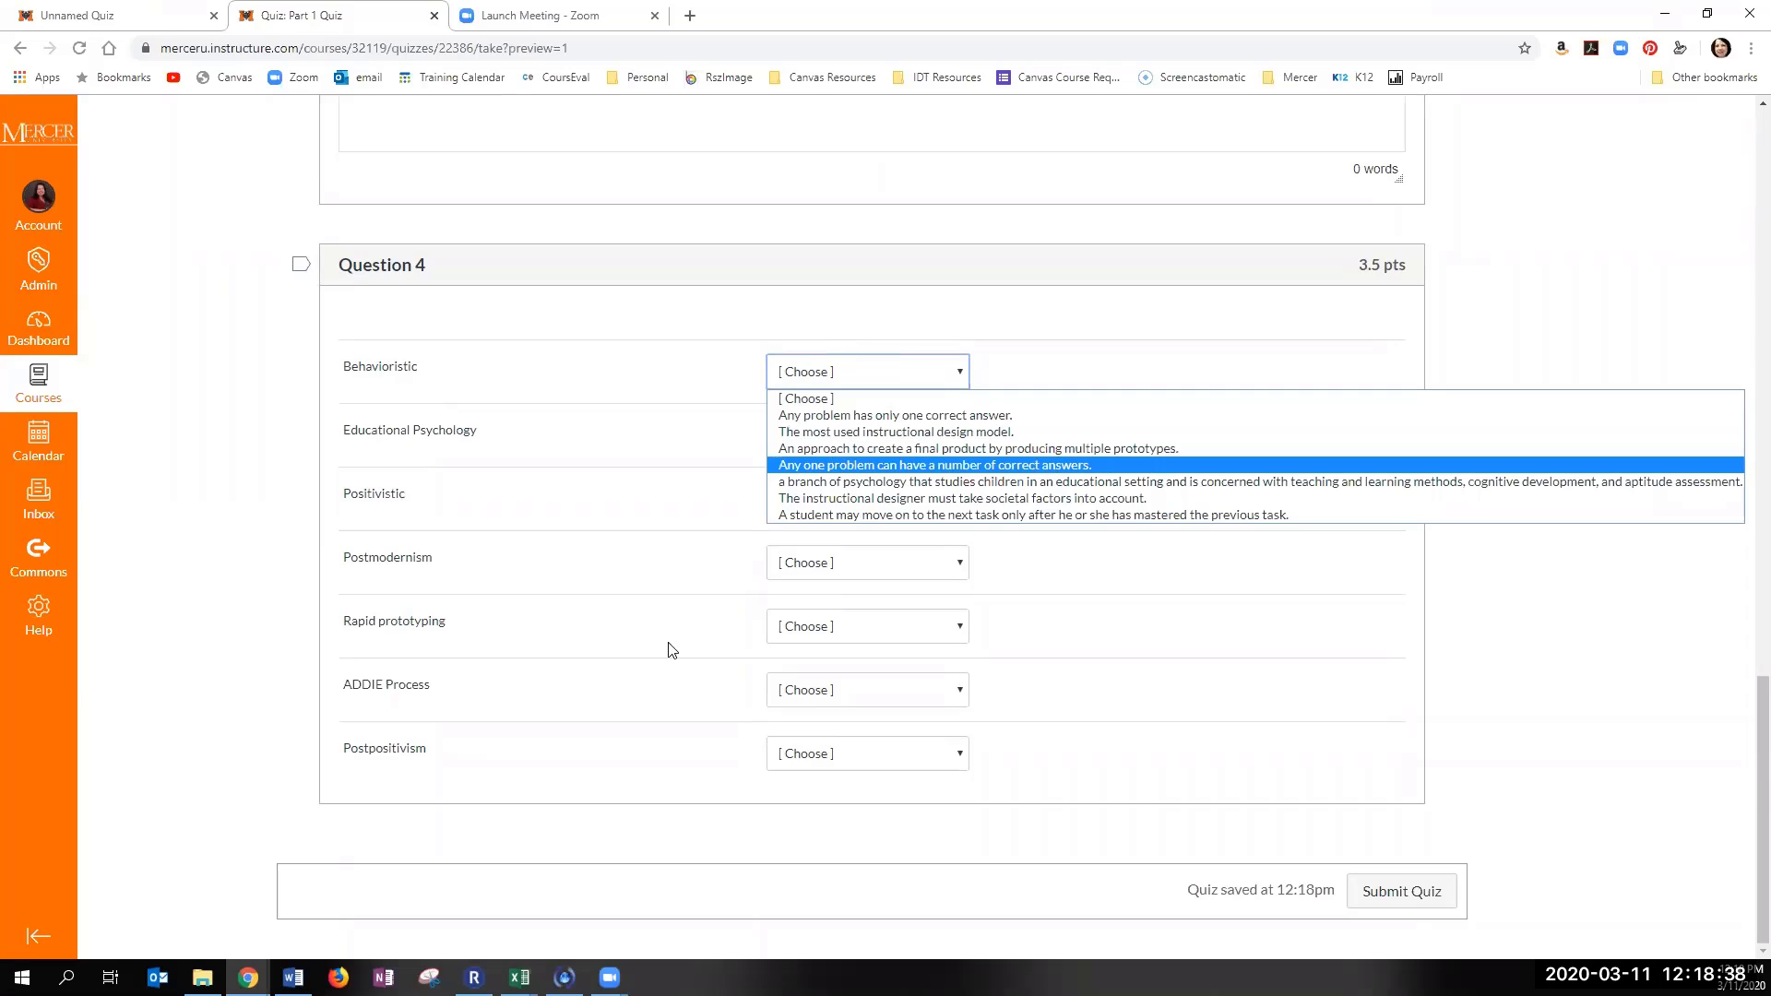
pyautogui.click(902, 692)
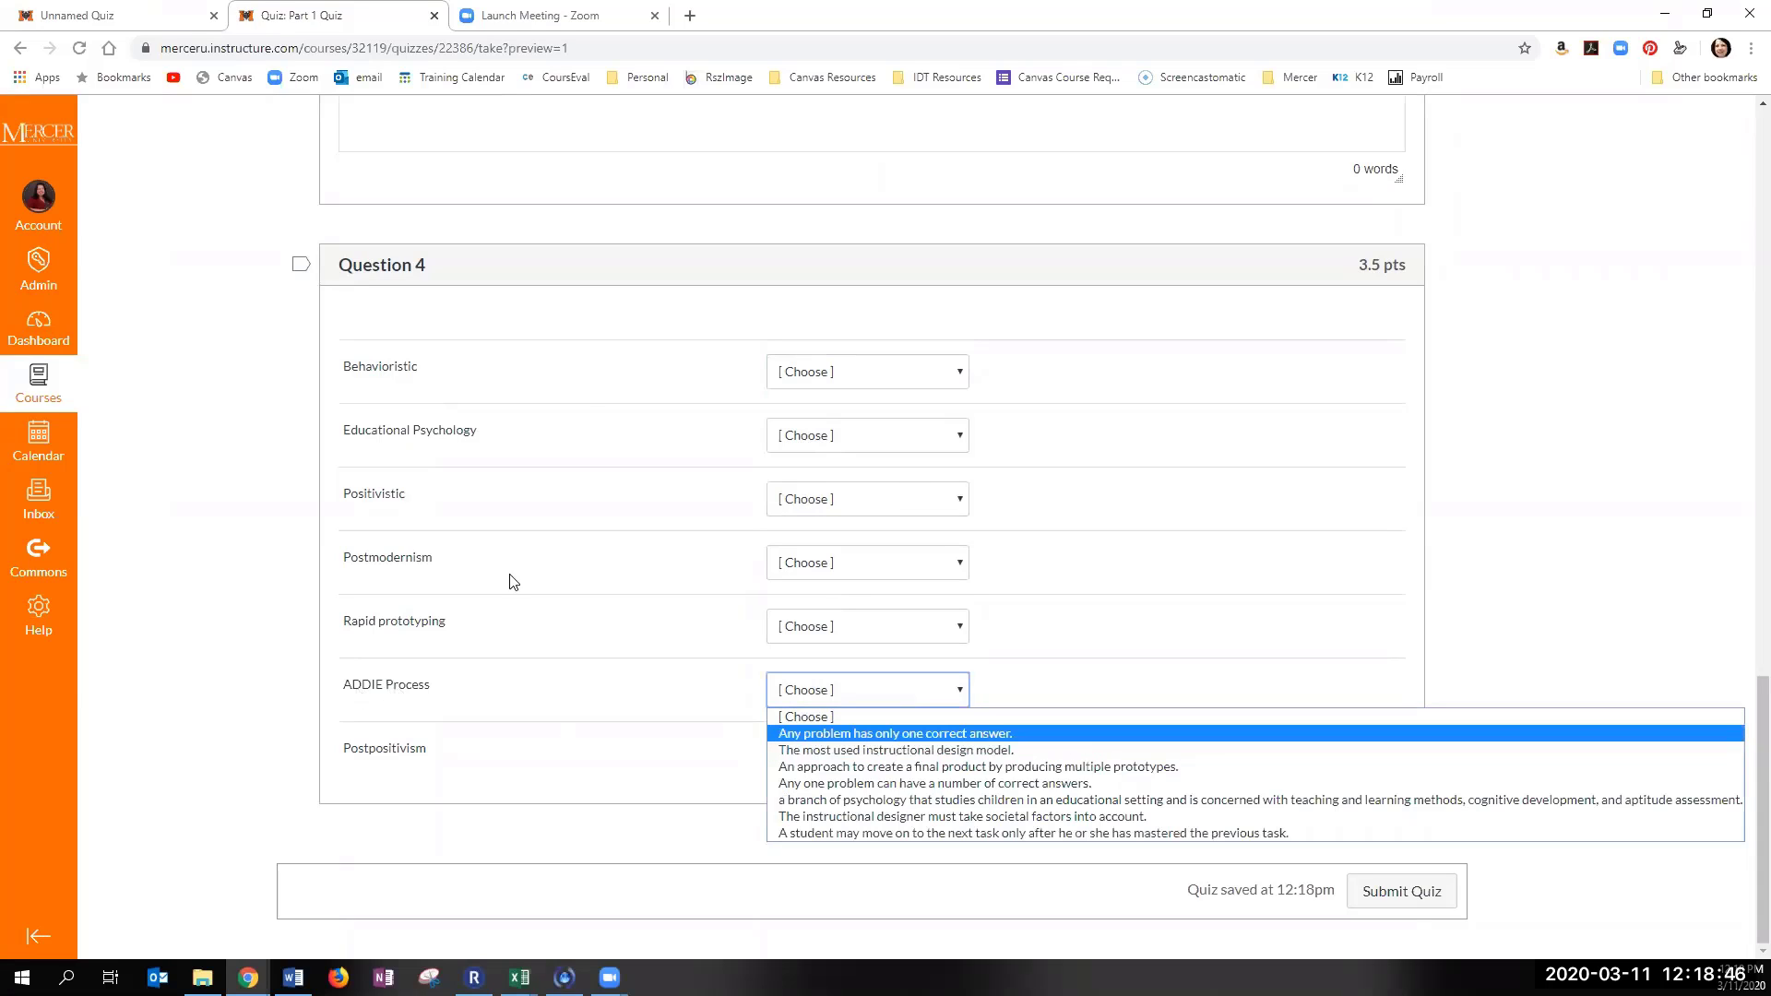
# Step: Return to the unnamed quiz being edited and set the new question's type to Matching
pyautogui.click(104, 23)
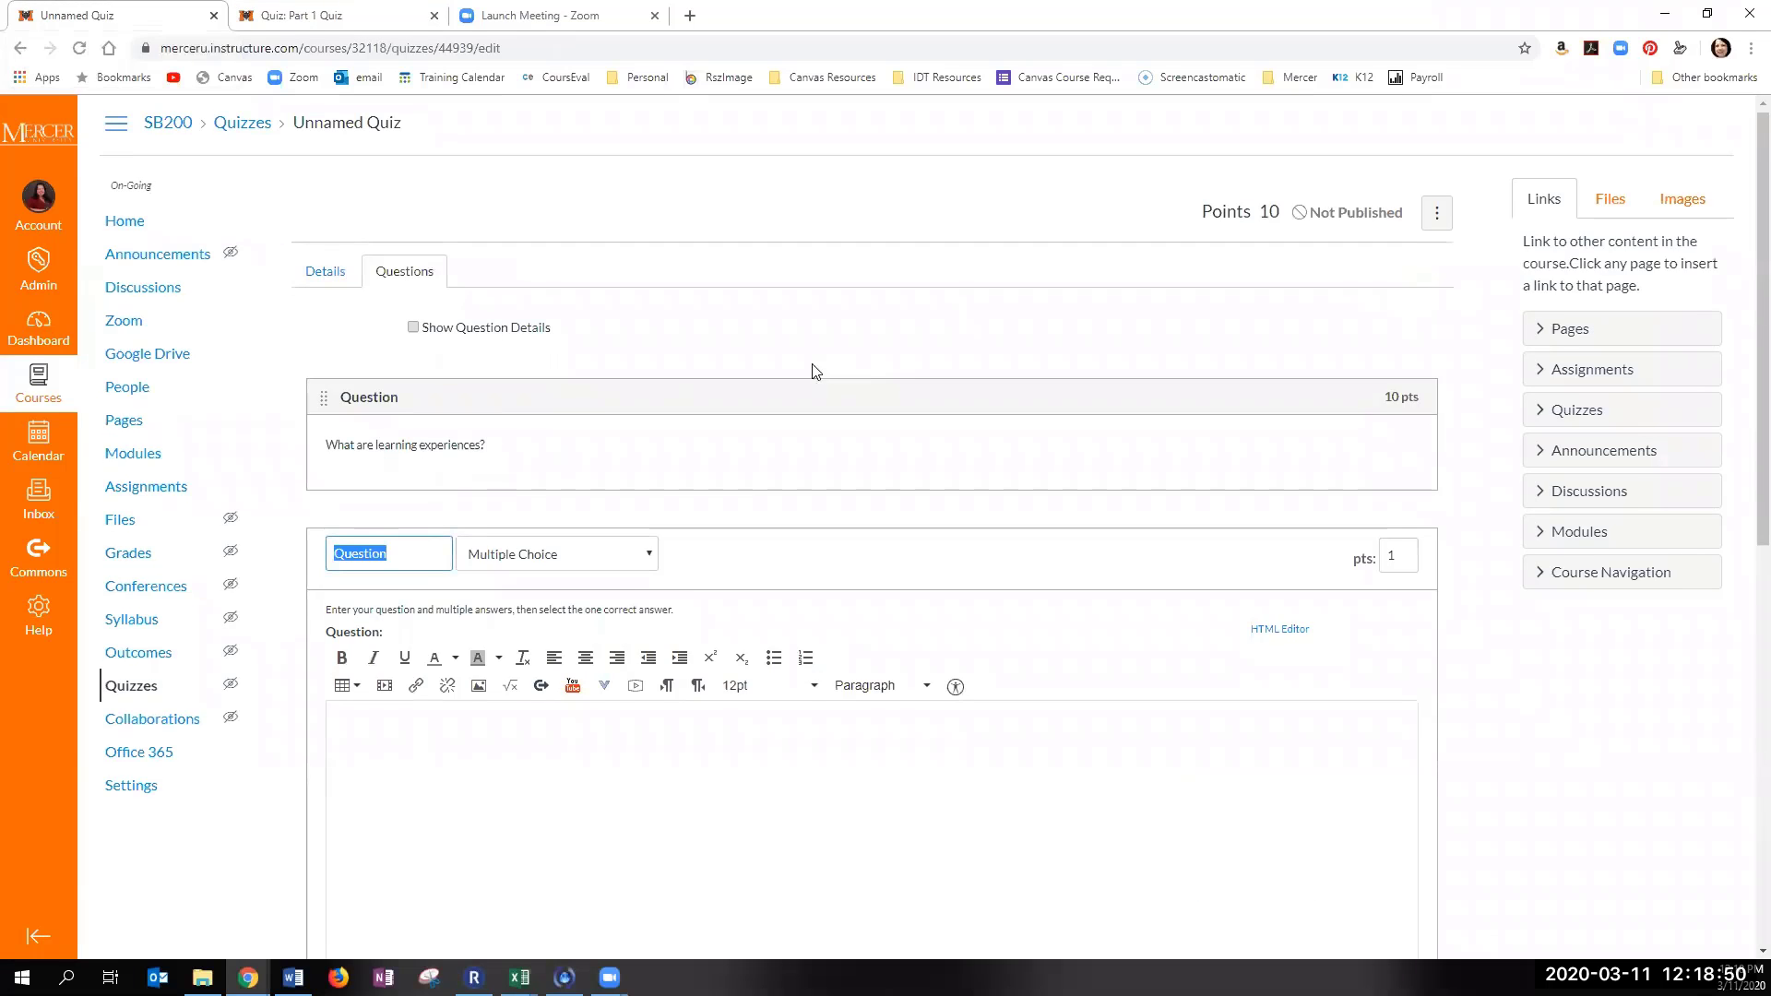
pyautogui.scroll(-1, 524, 395)
pyautogui.scroll(1, 517, 385)
pyautogui.scroll(-1, 489, 443)
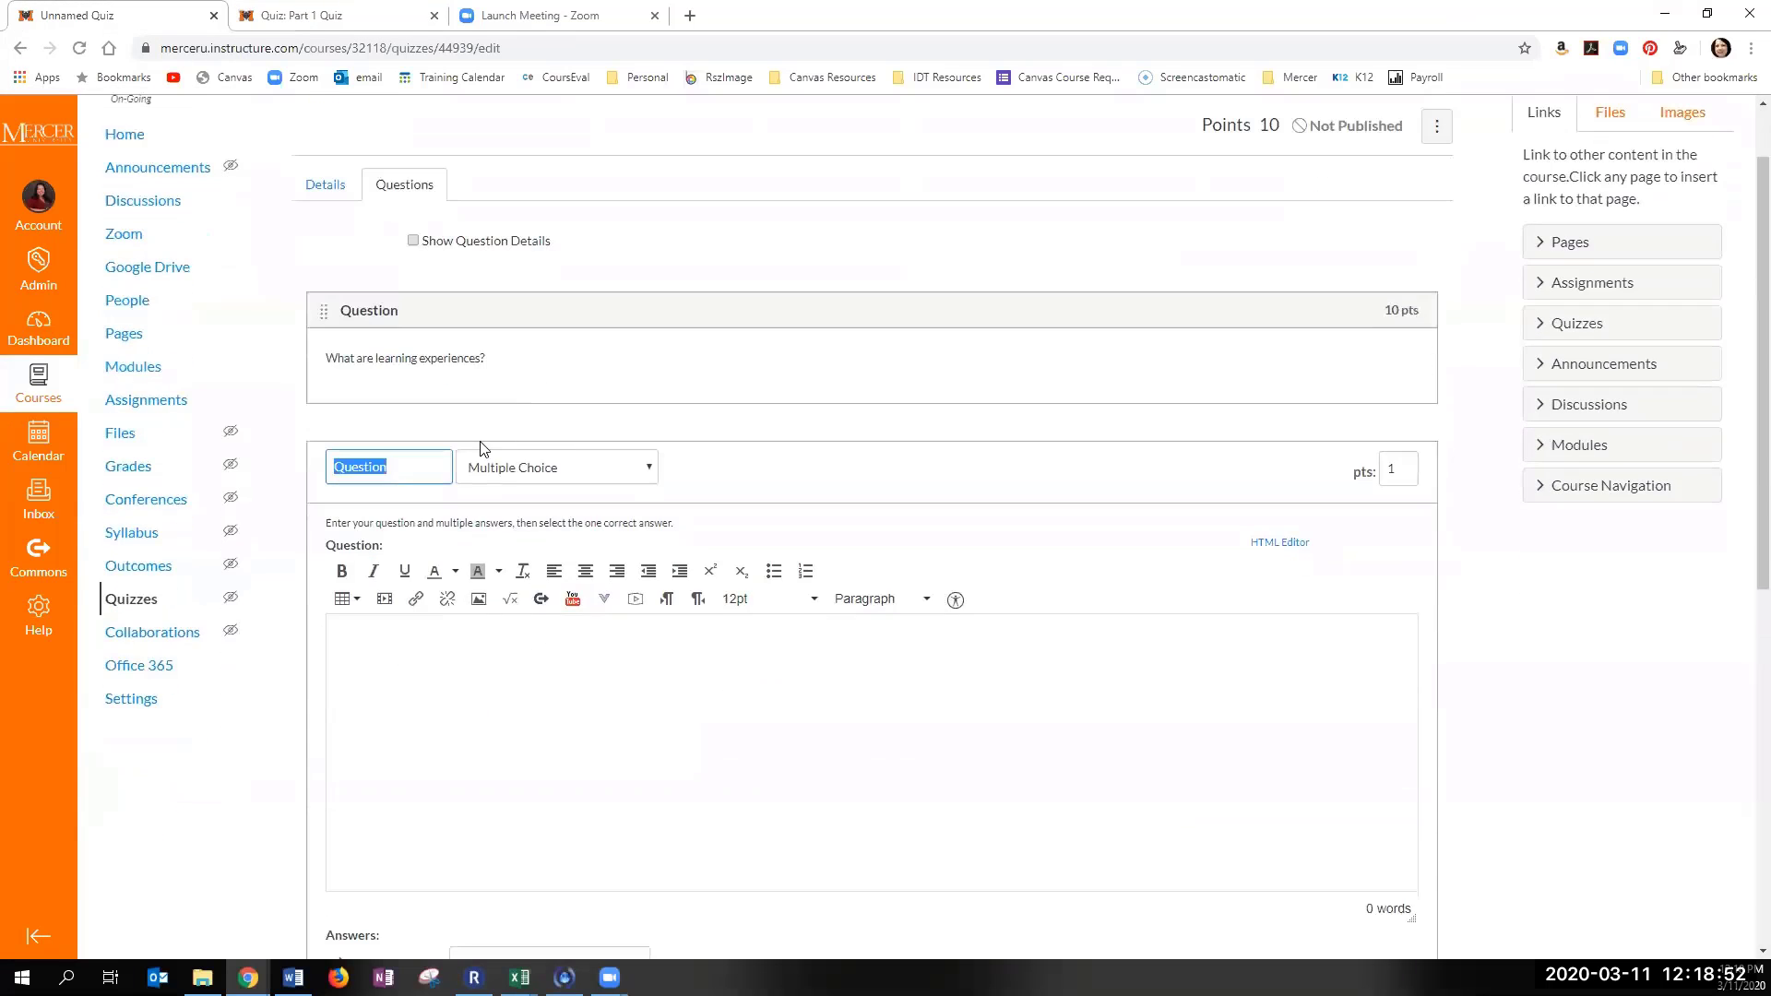
pyautogui.click(517, 470)
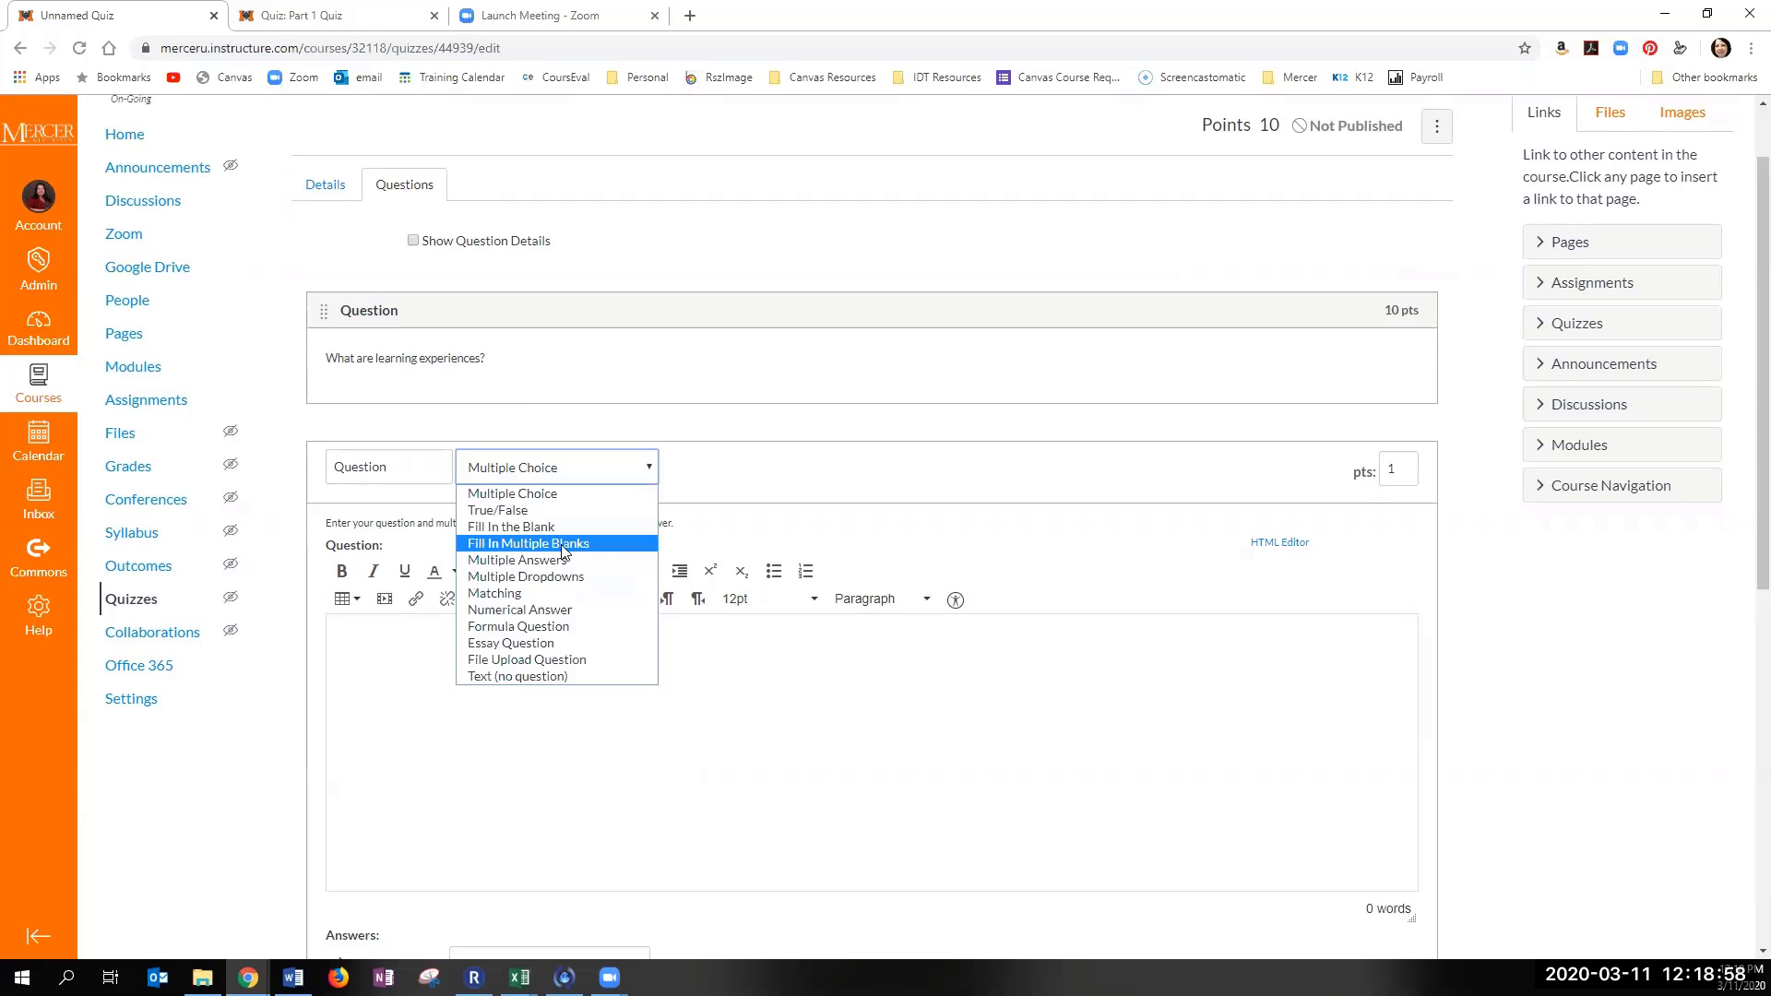
pyautogui.click(566, 601)
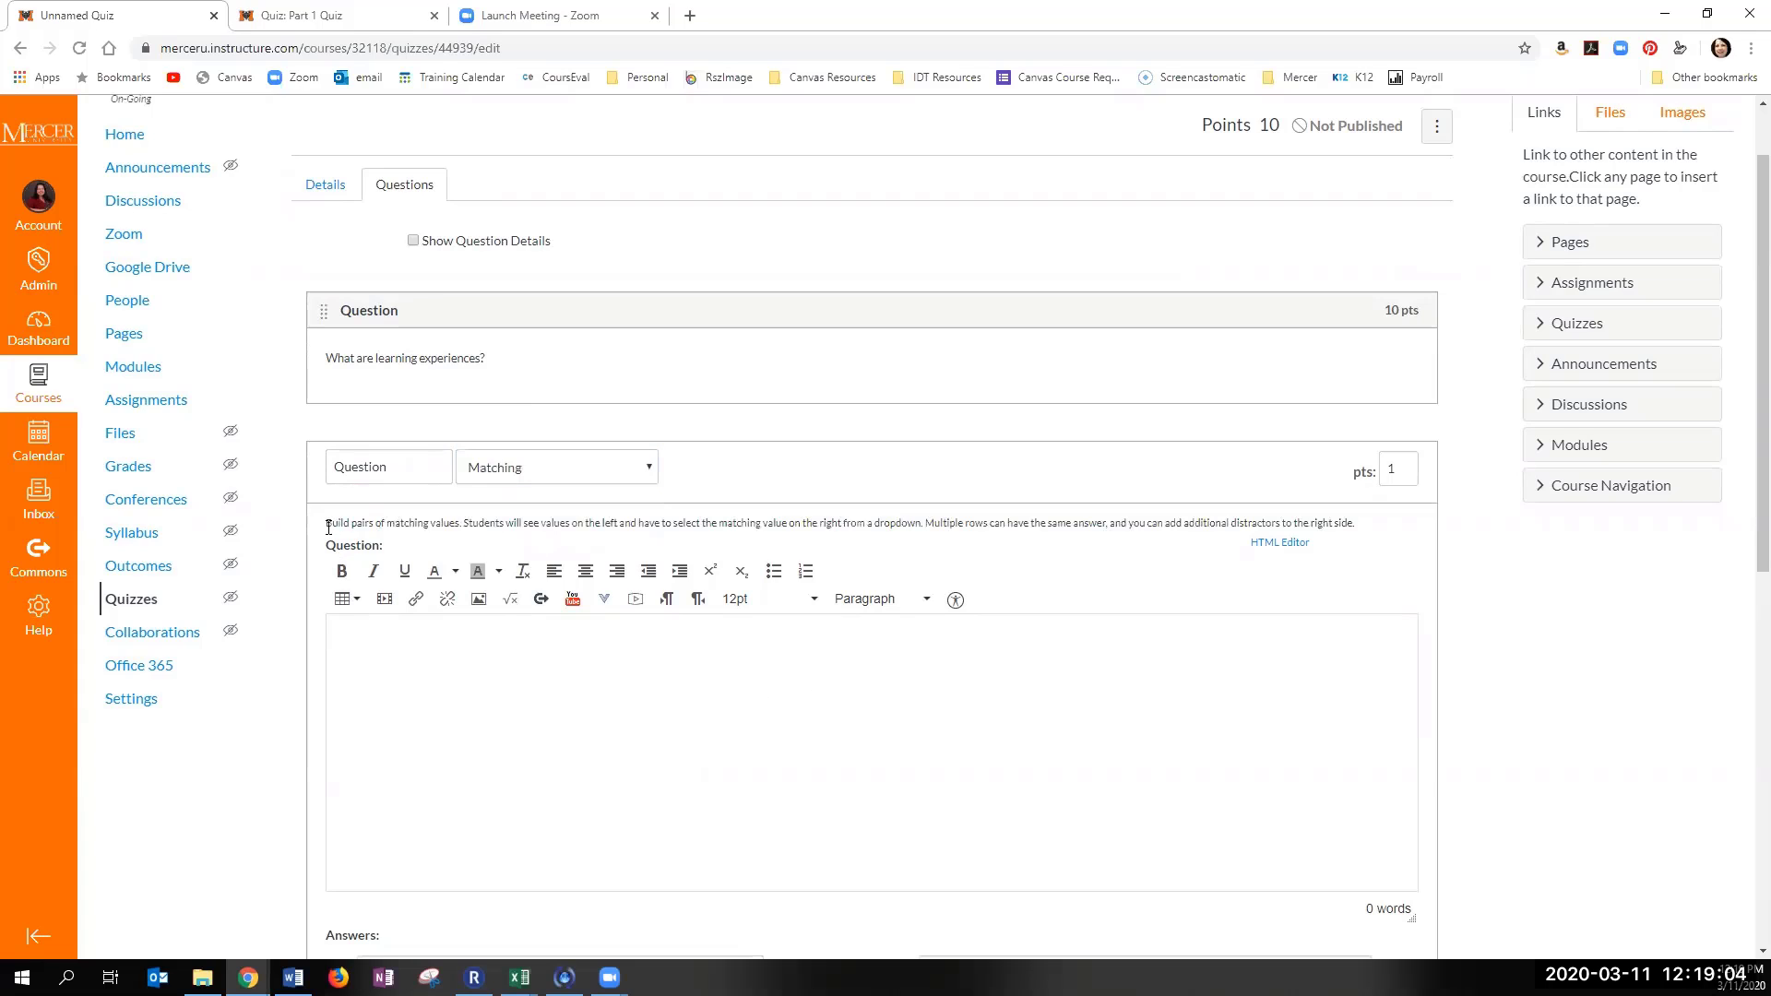
# Step: Review the matching question's instructions, question text area and answer section
pyautogui.moveTo(325, 522); pyautogui.dragTo(743, 528)
pyautogui.click(745, 545)
pyautogui.scroll(-2, 1001, 650)
pyautogui.scroll(-2, 959, 646)
pyautogui.scroll(2, 922, 636)
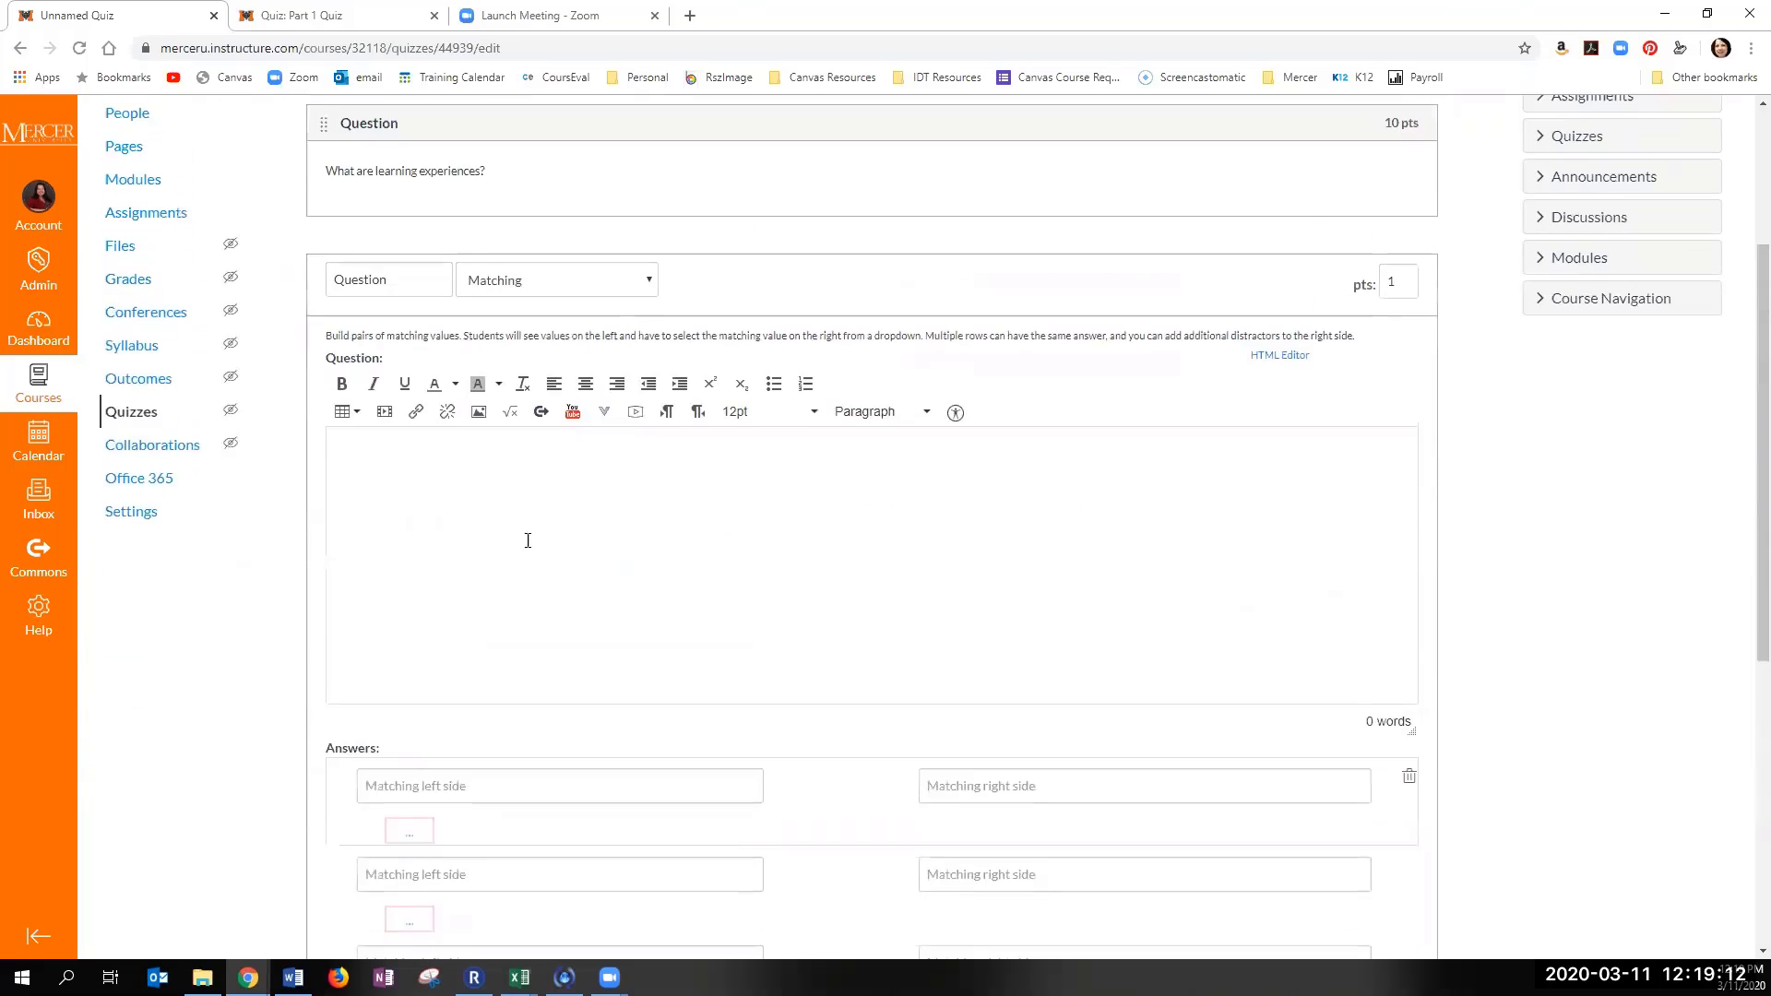
pyautogui.click(586, 531)
pyautogui.scroll(-5, 684, 553)
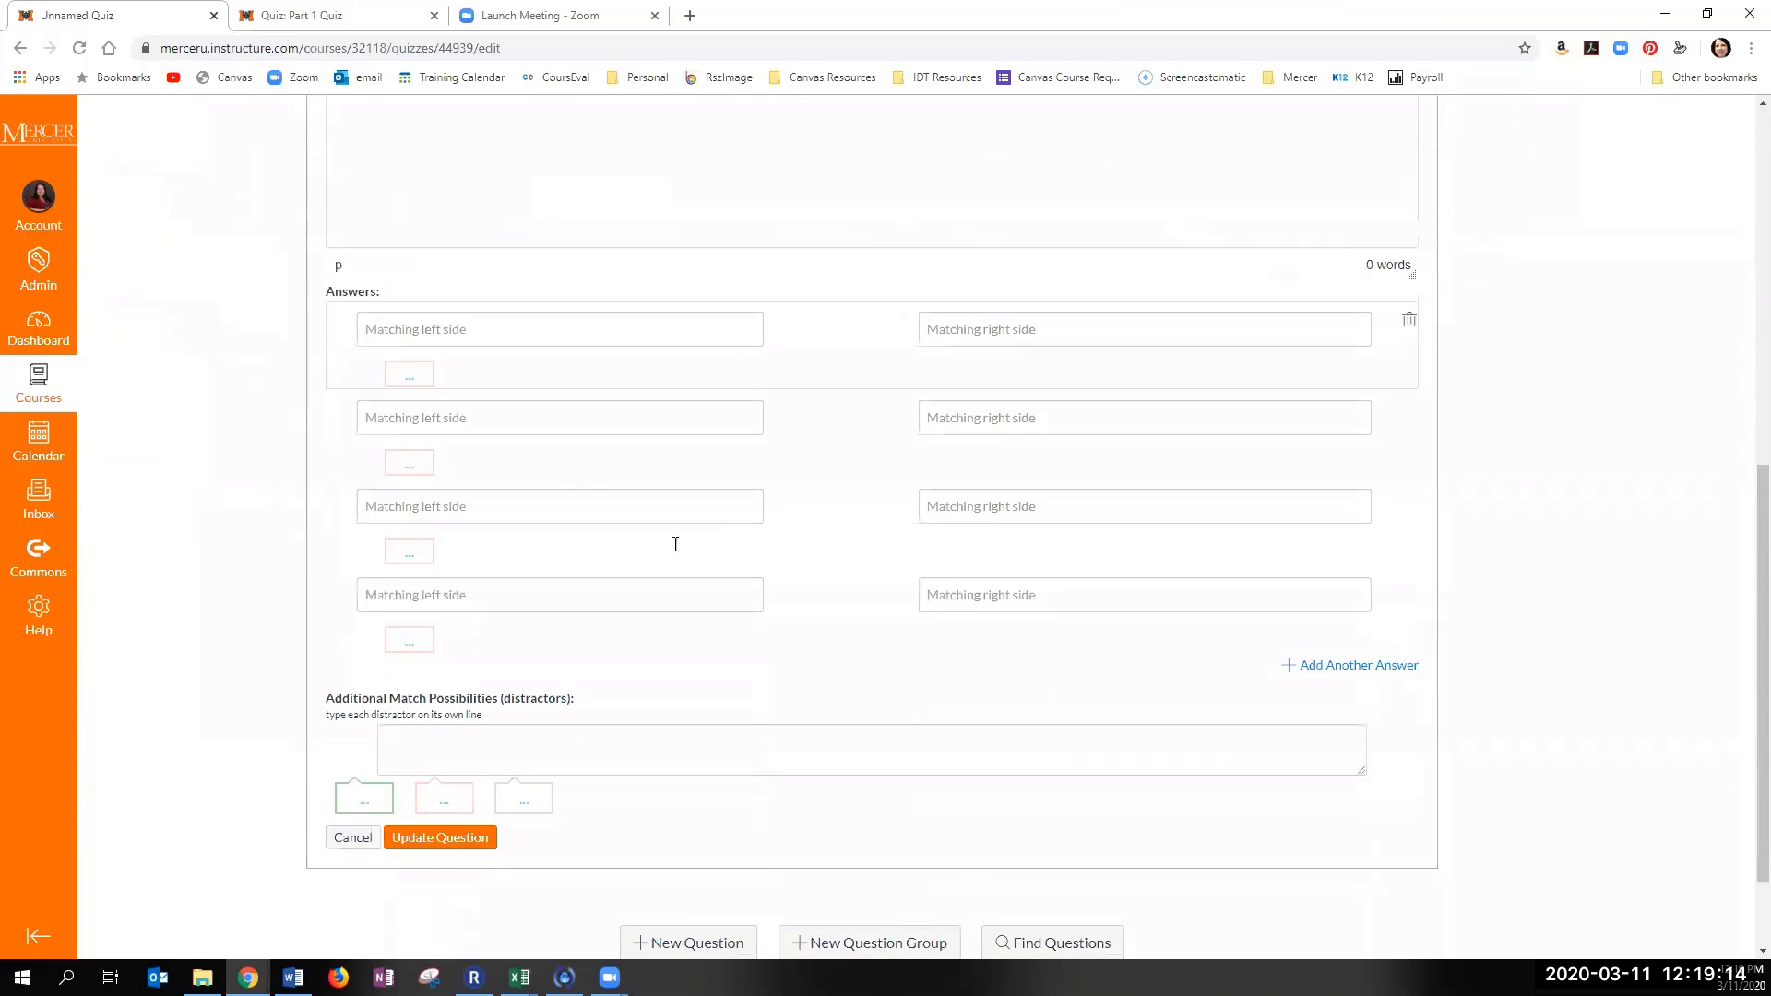
# Step: Examine the left and right matching answer fields and the additional match possibilities for distractors
pyautogui.click(468, 331)
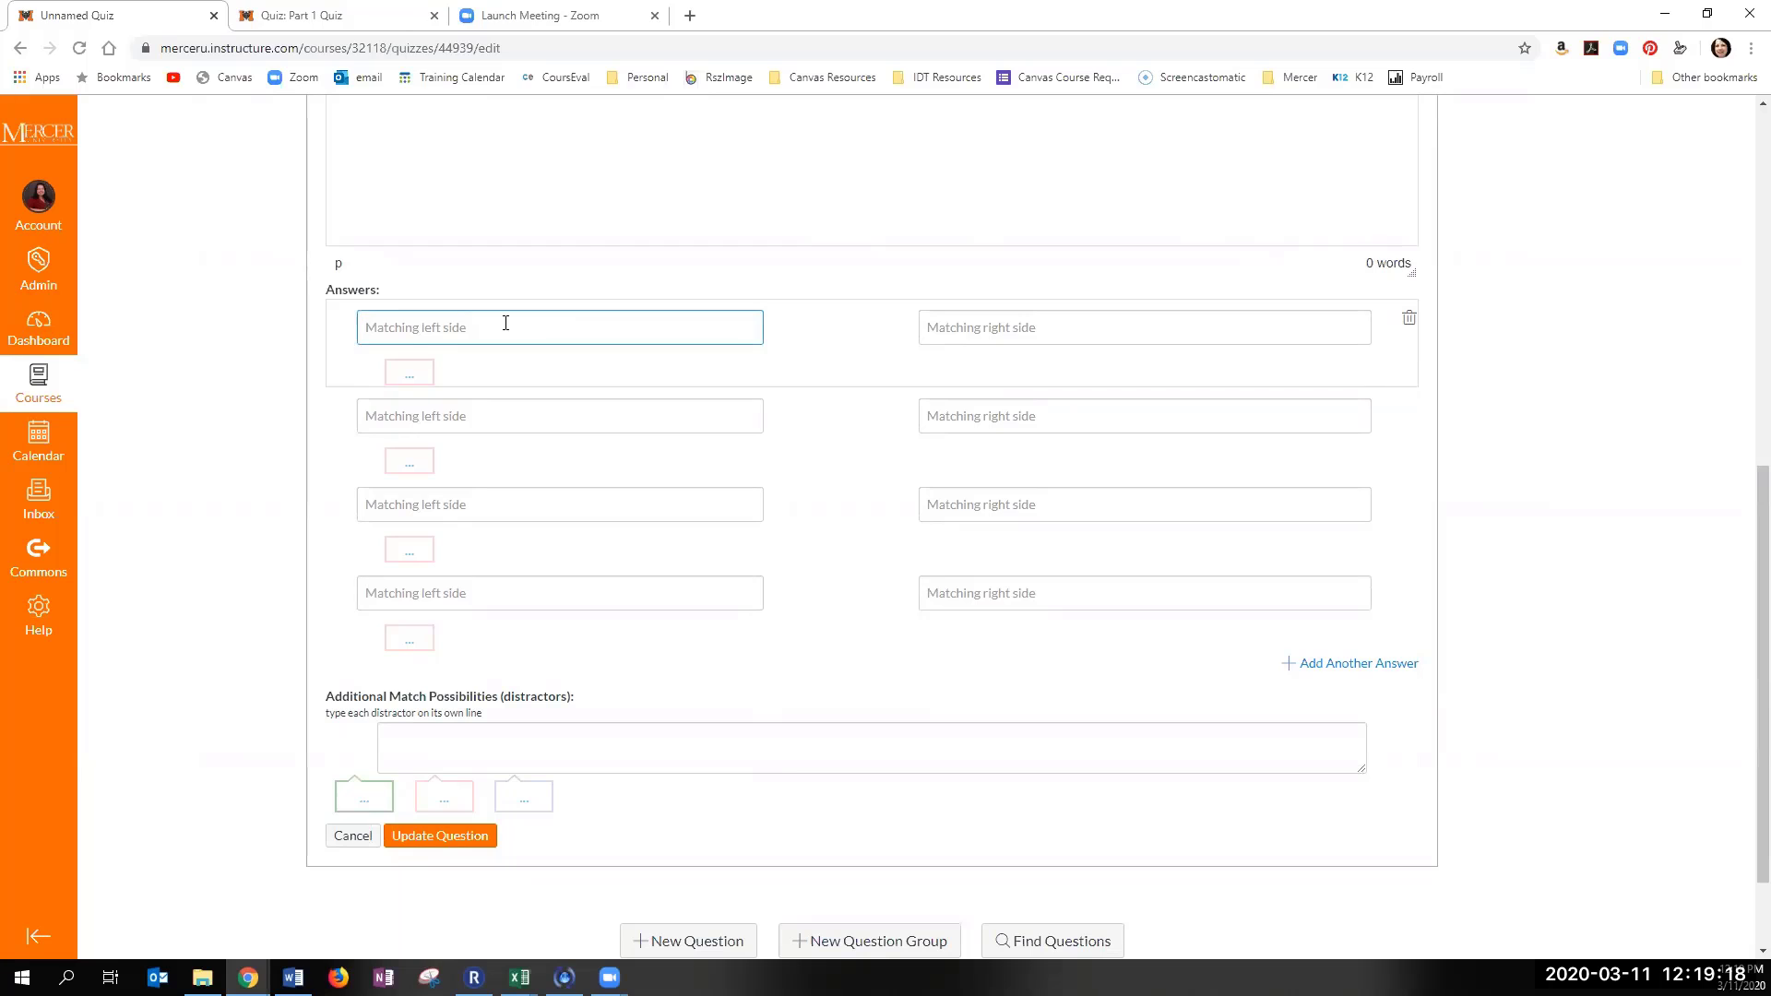
pyautogui.click(1008, 327)
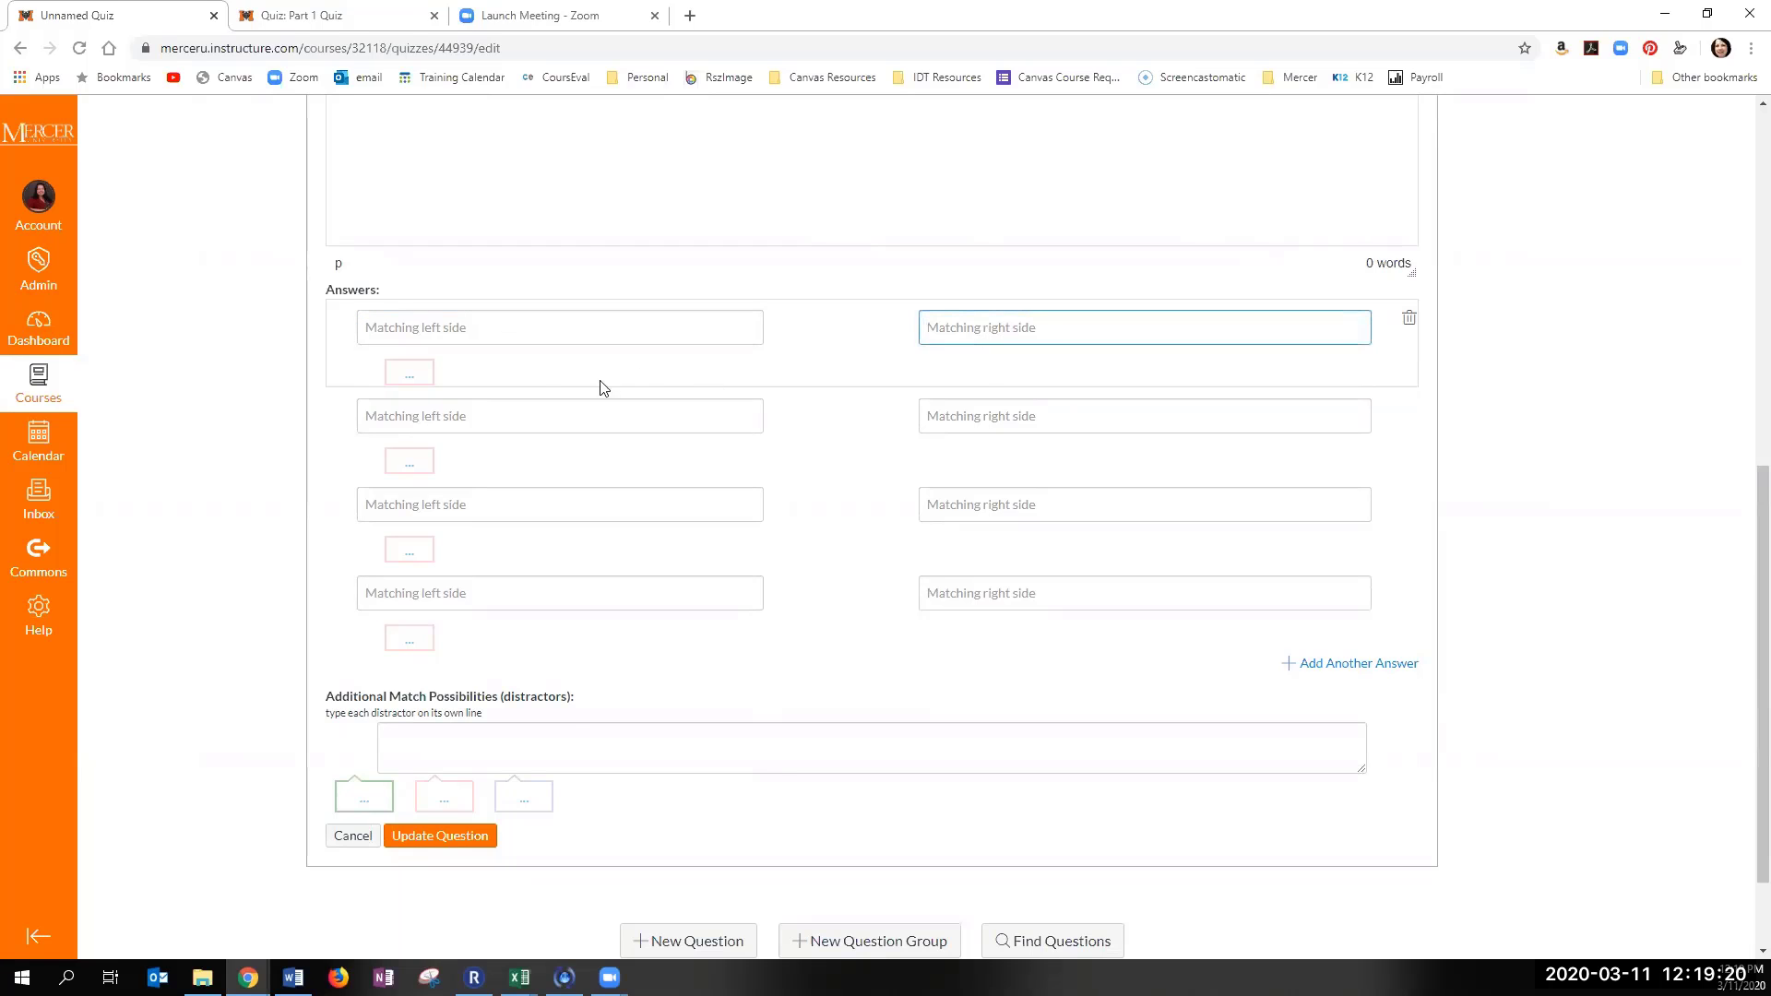
pyautogui.click(490, 411)
pyautogui.click(1014, 422)
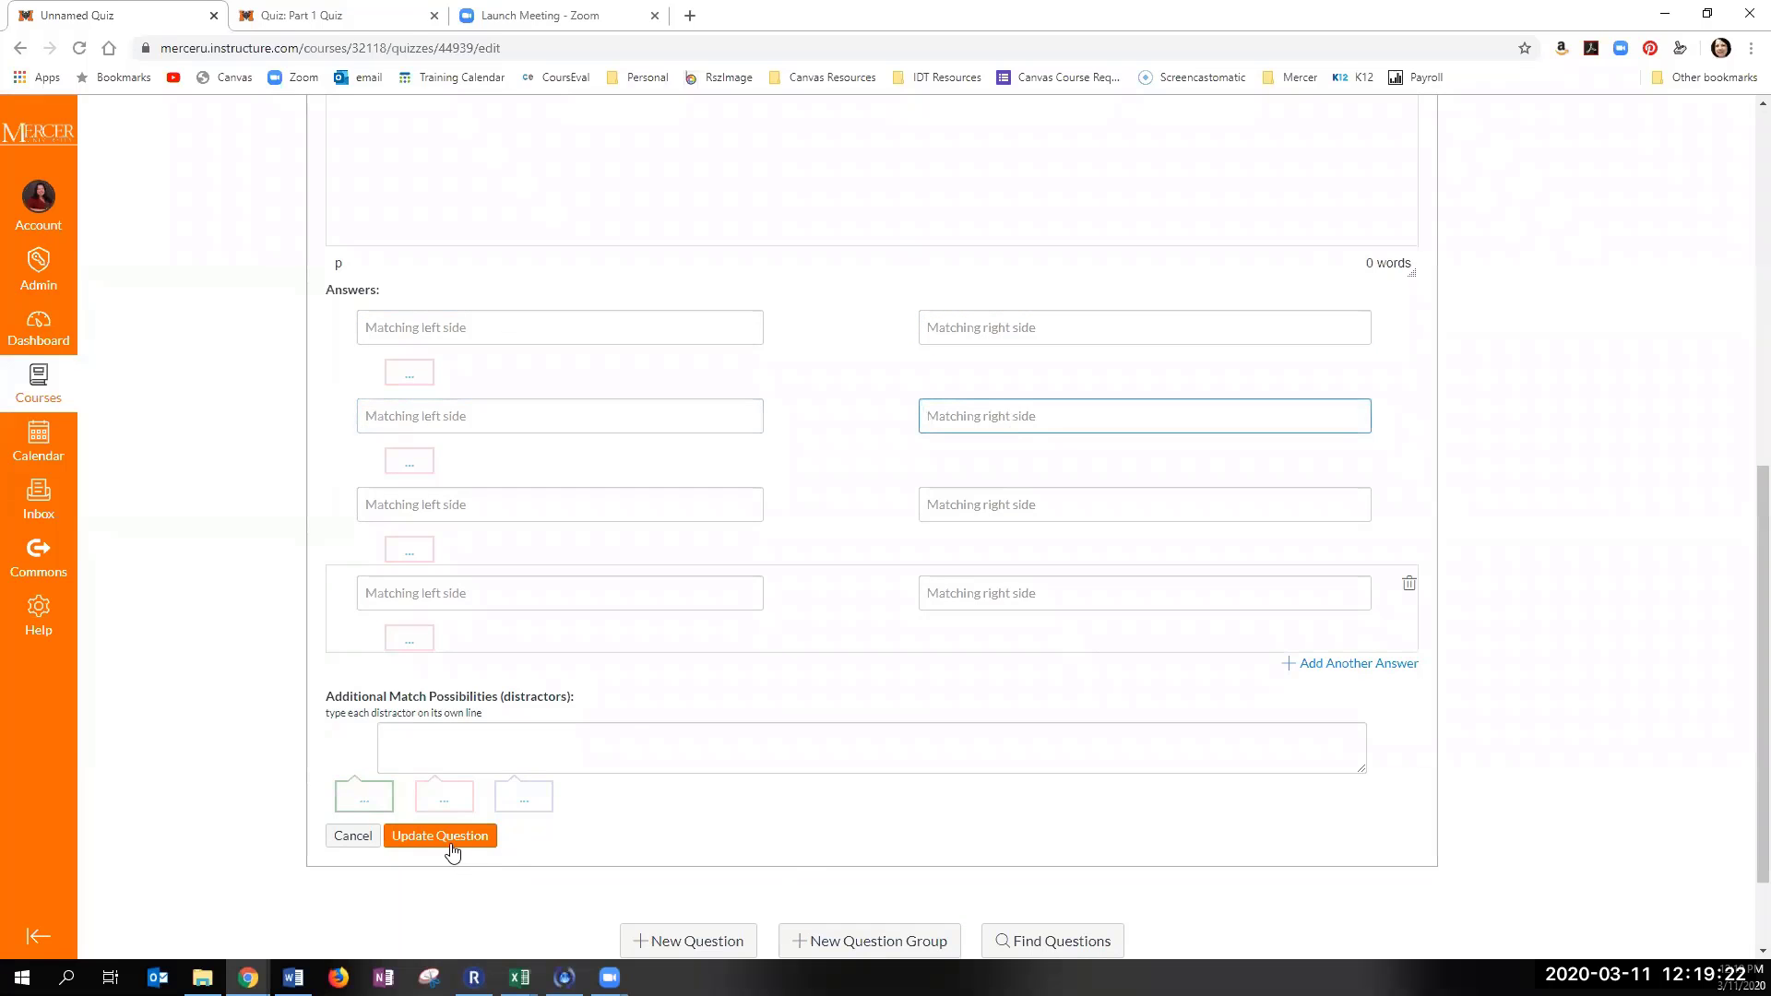
pyautogui.click(404, 743)
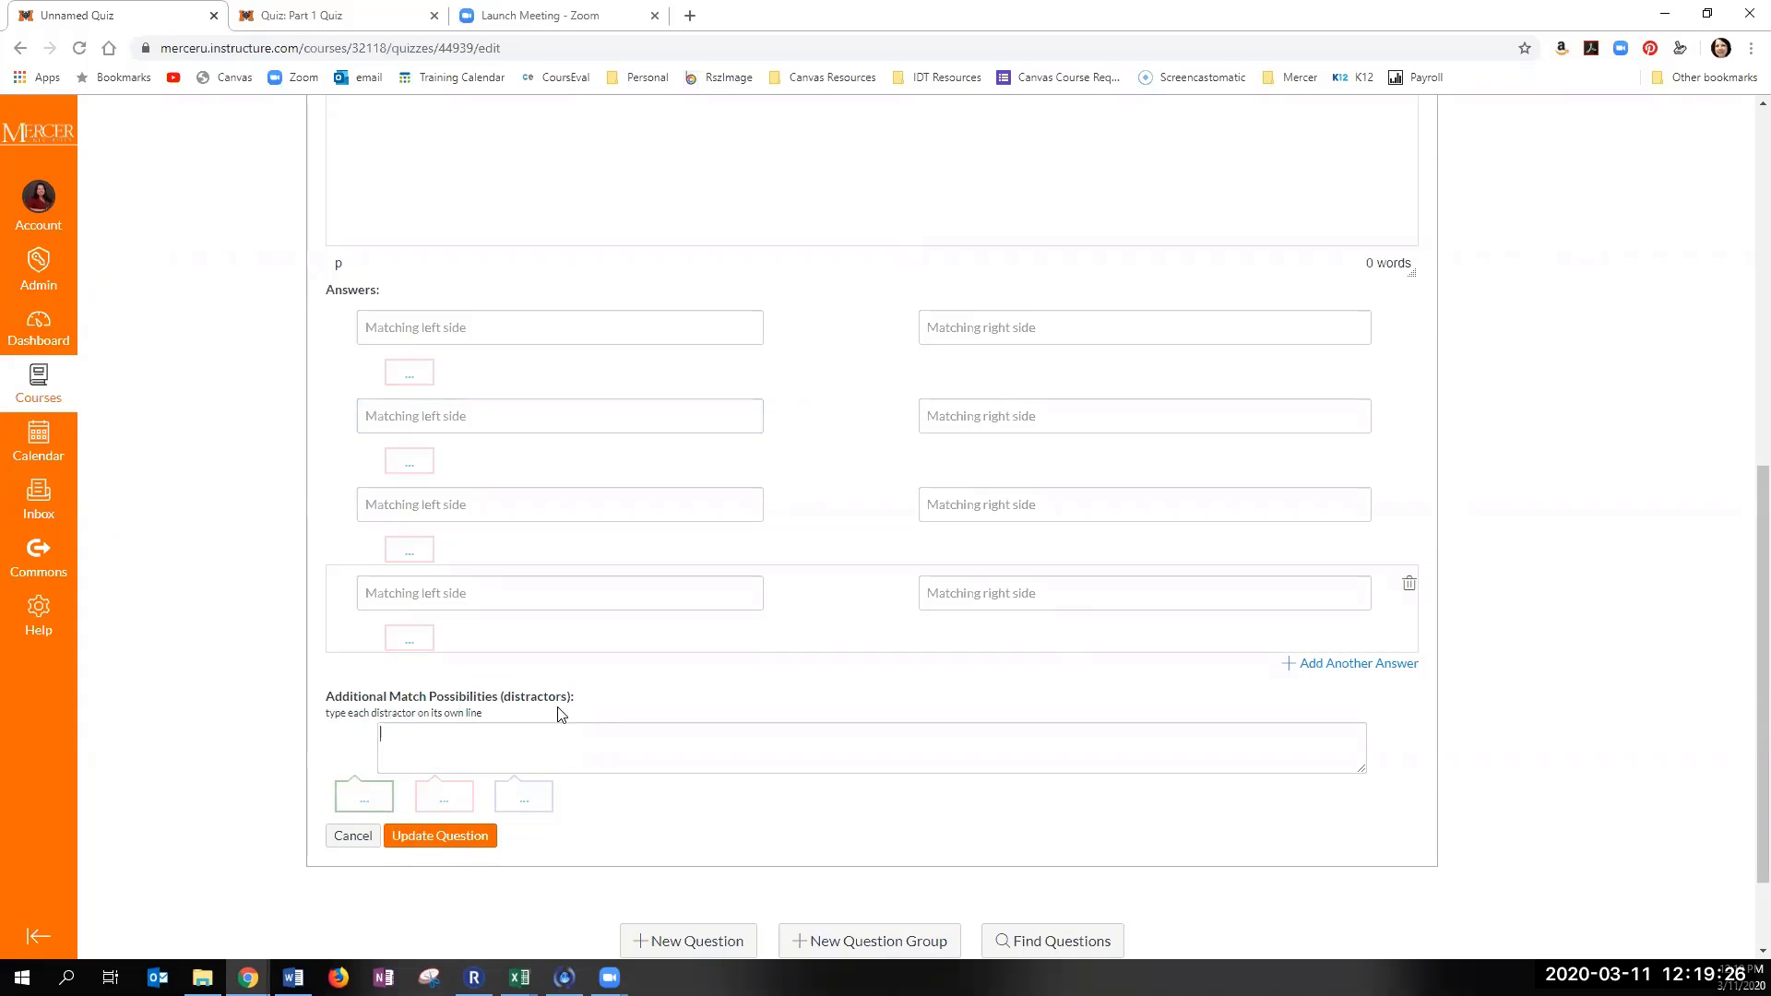
pyautogui.click(424, 728)
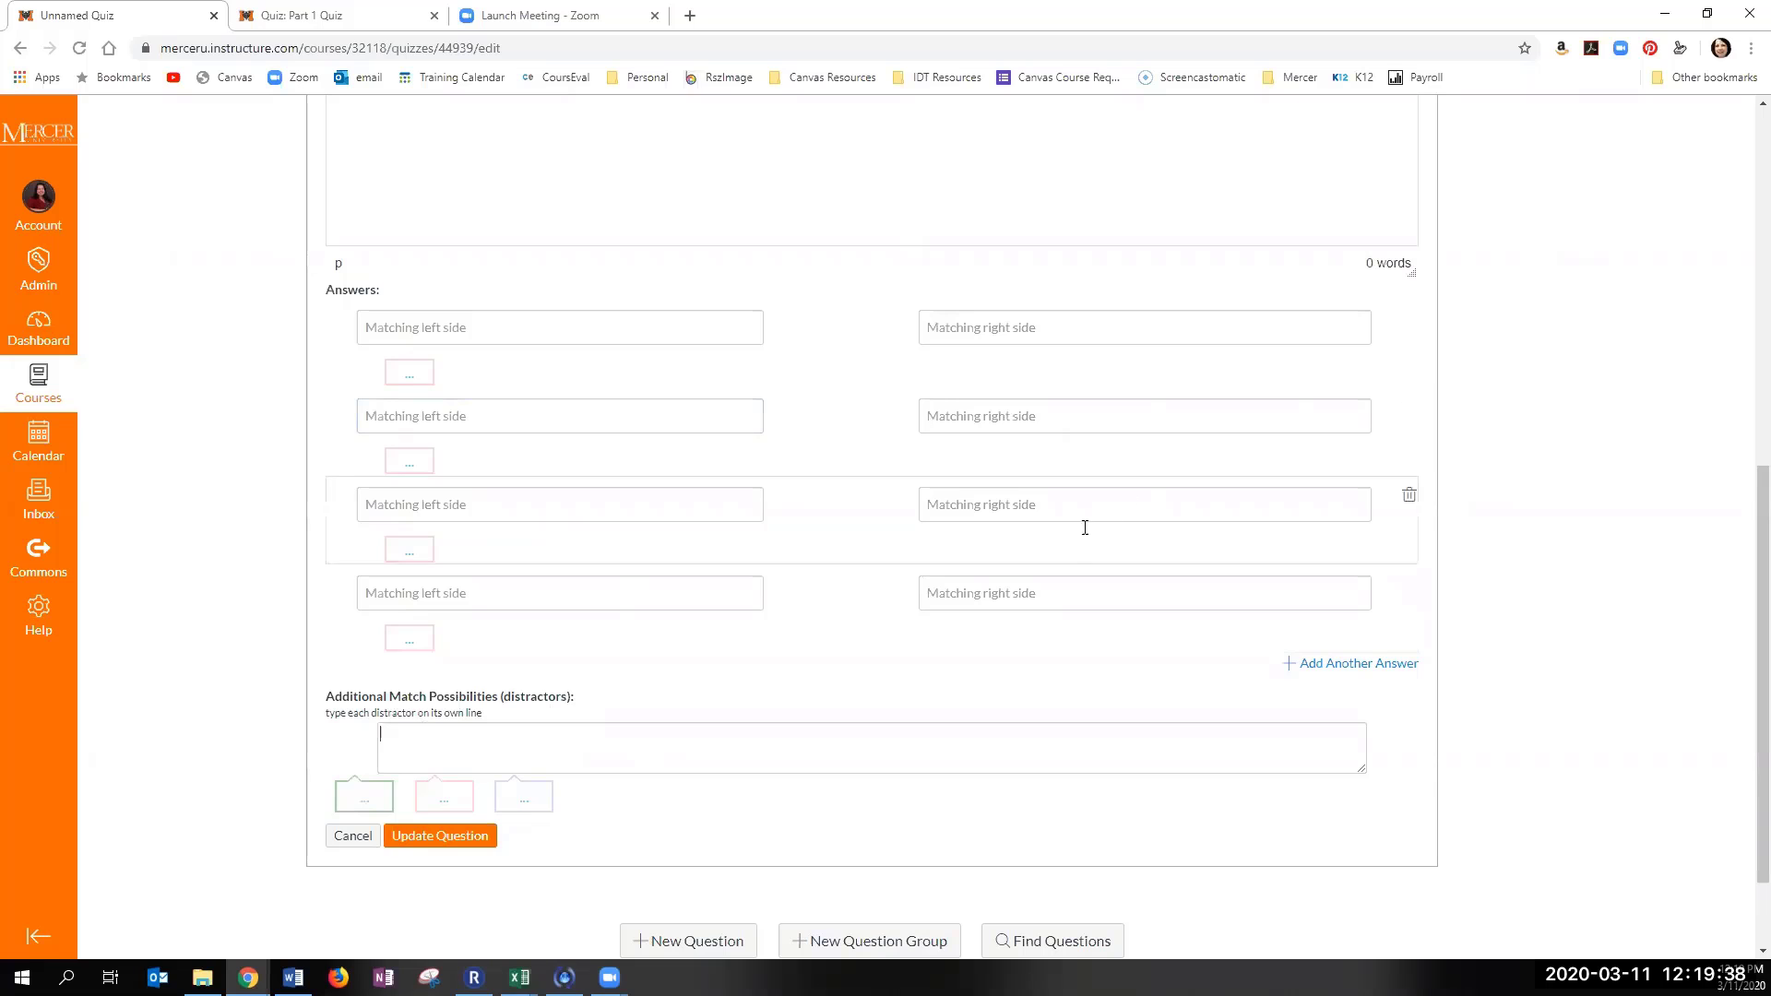
pyautogui.scroll(5, 732, 565)
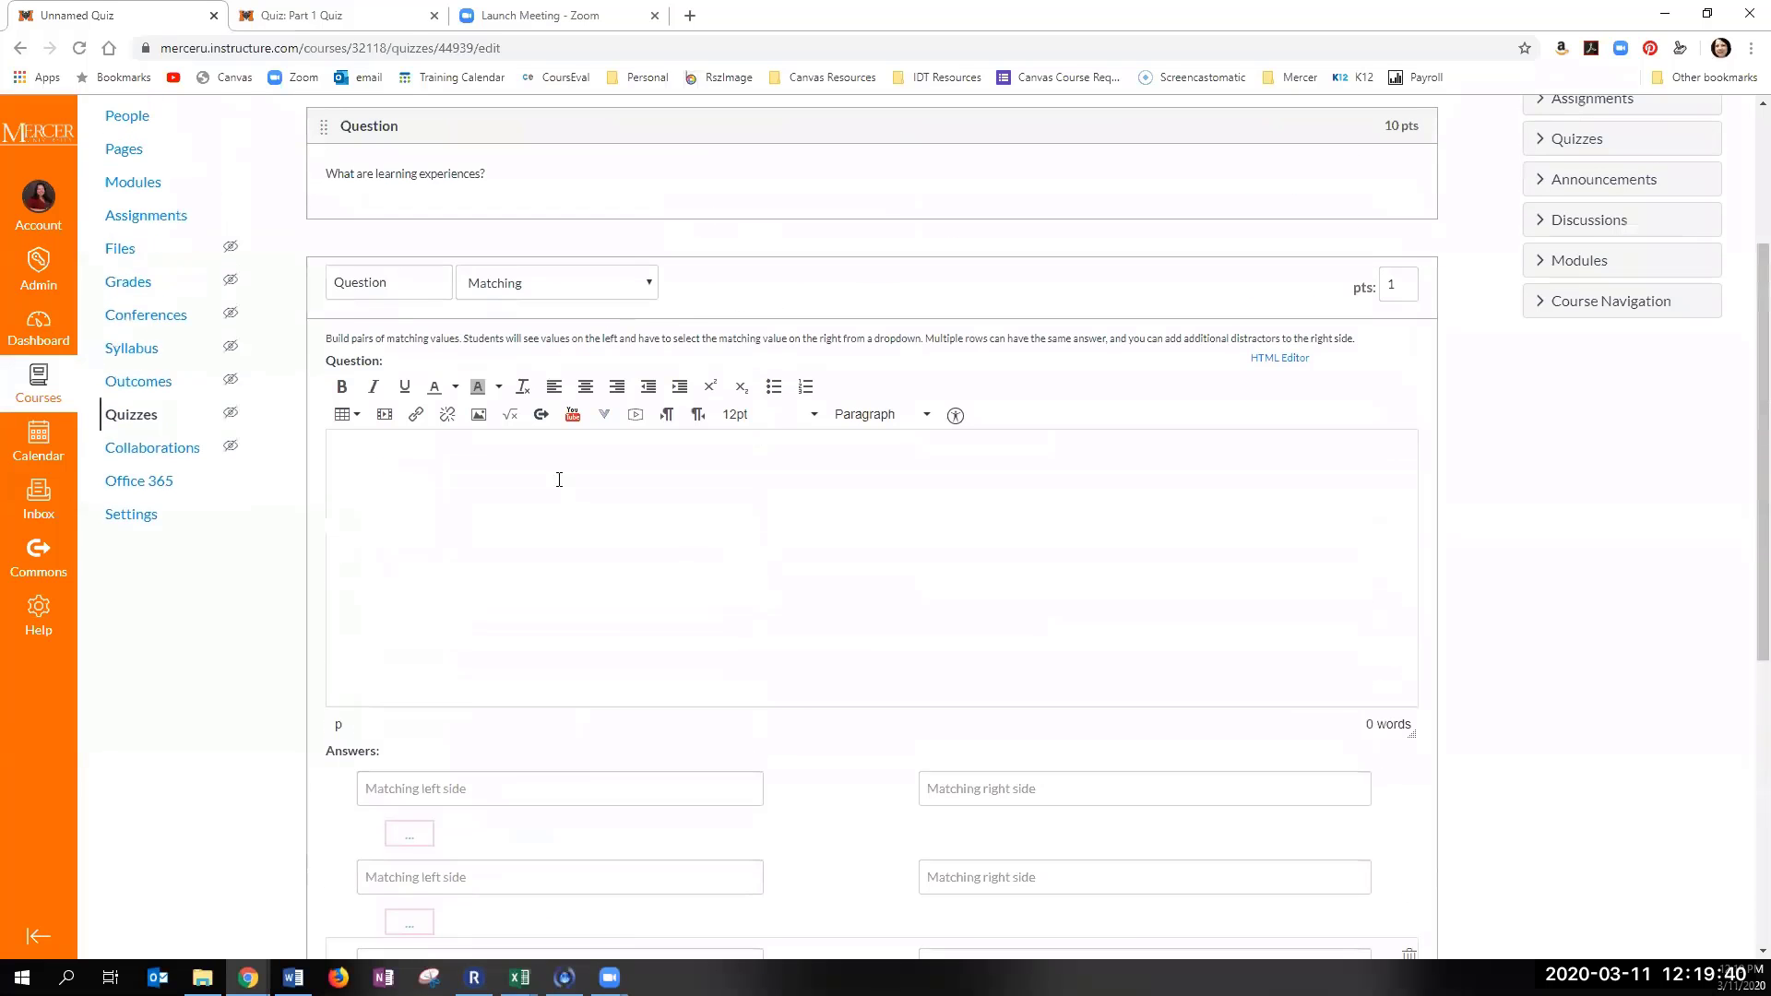
# Step: Change the new question's type to Fill In the Blank and review its question text and possible answer fields
pyautogui.click(569, 282)
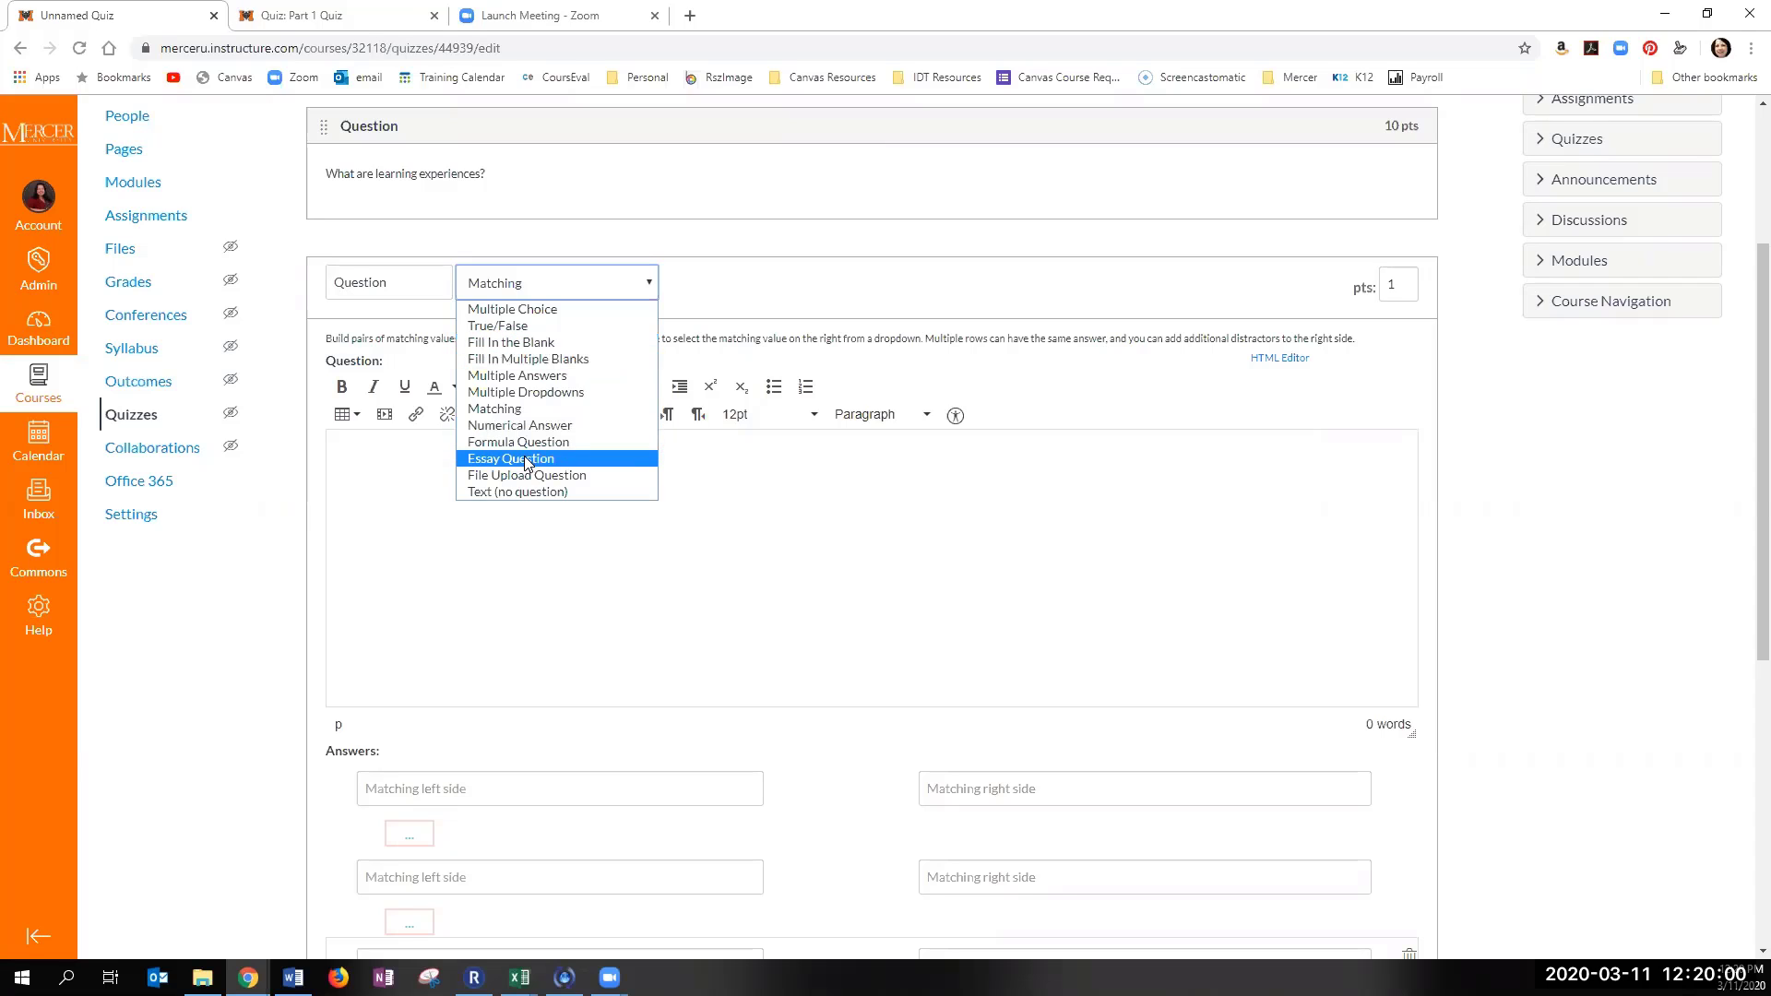
pyautogui.click(531, 344)
pyautogui.scroll(-1, 694, 627)
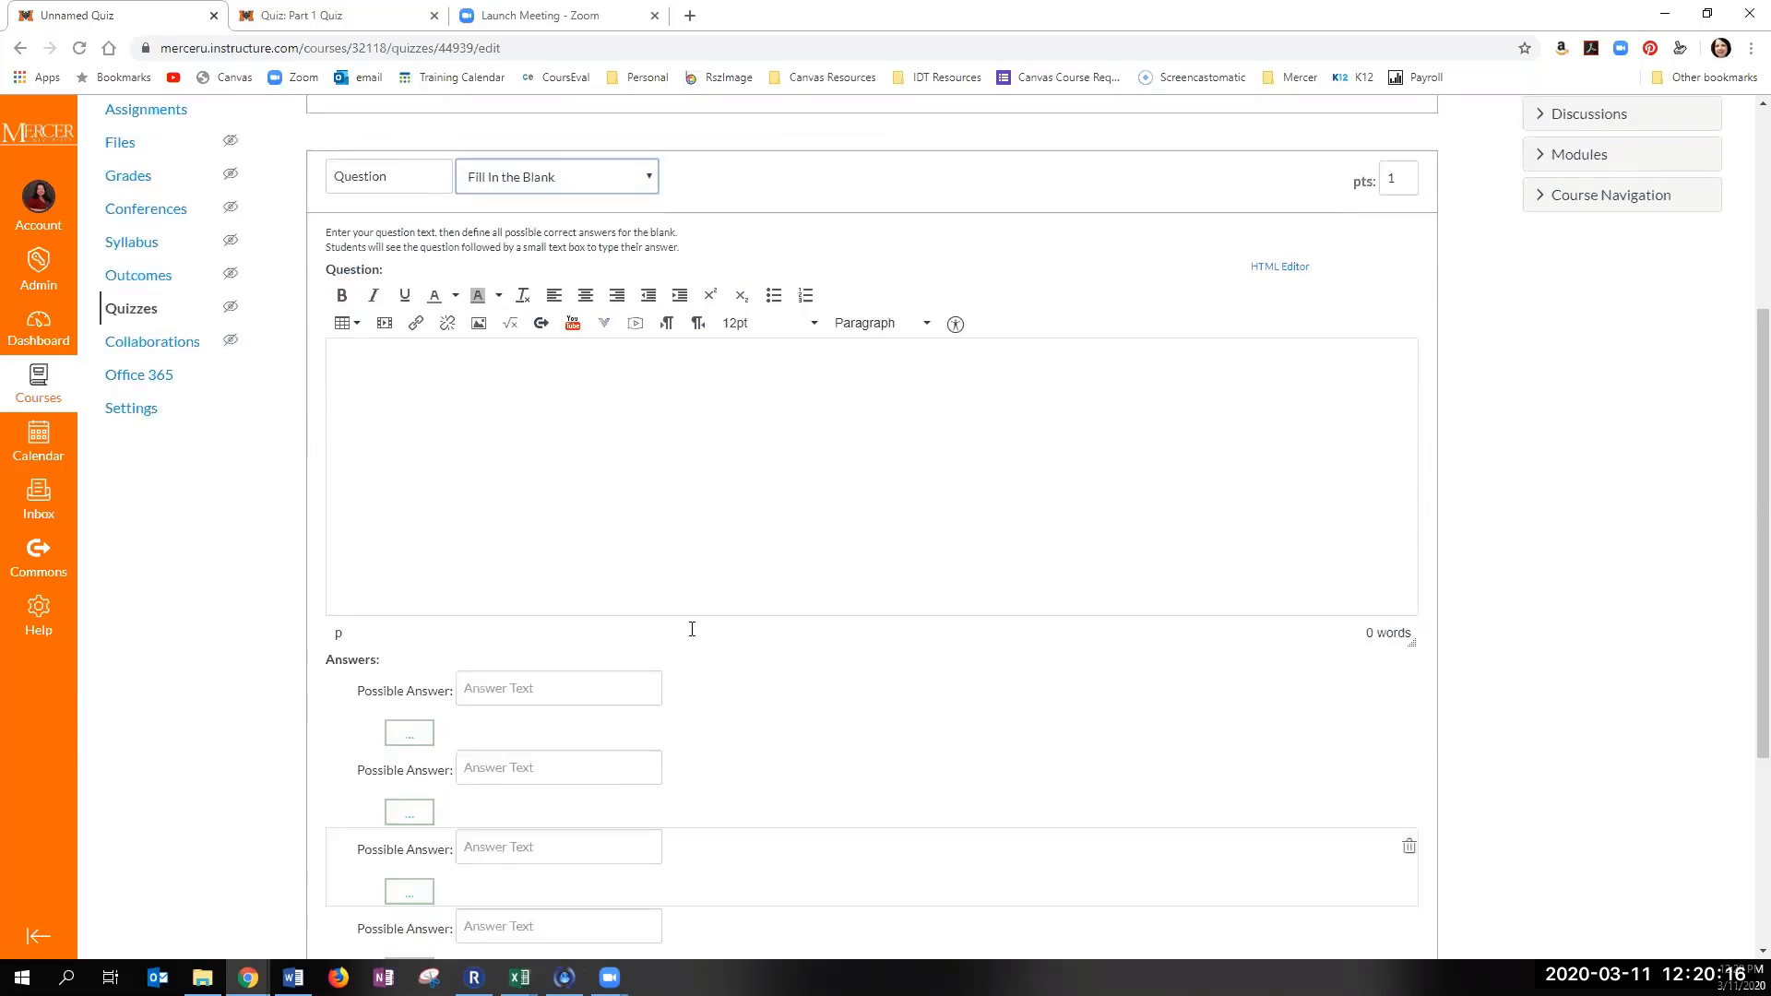
pyautogui.scroll(-1, 692, 629)
pyautogui.click(523, 614)
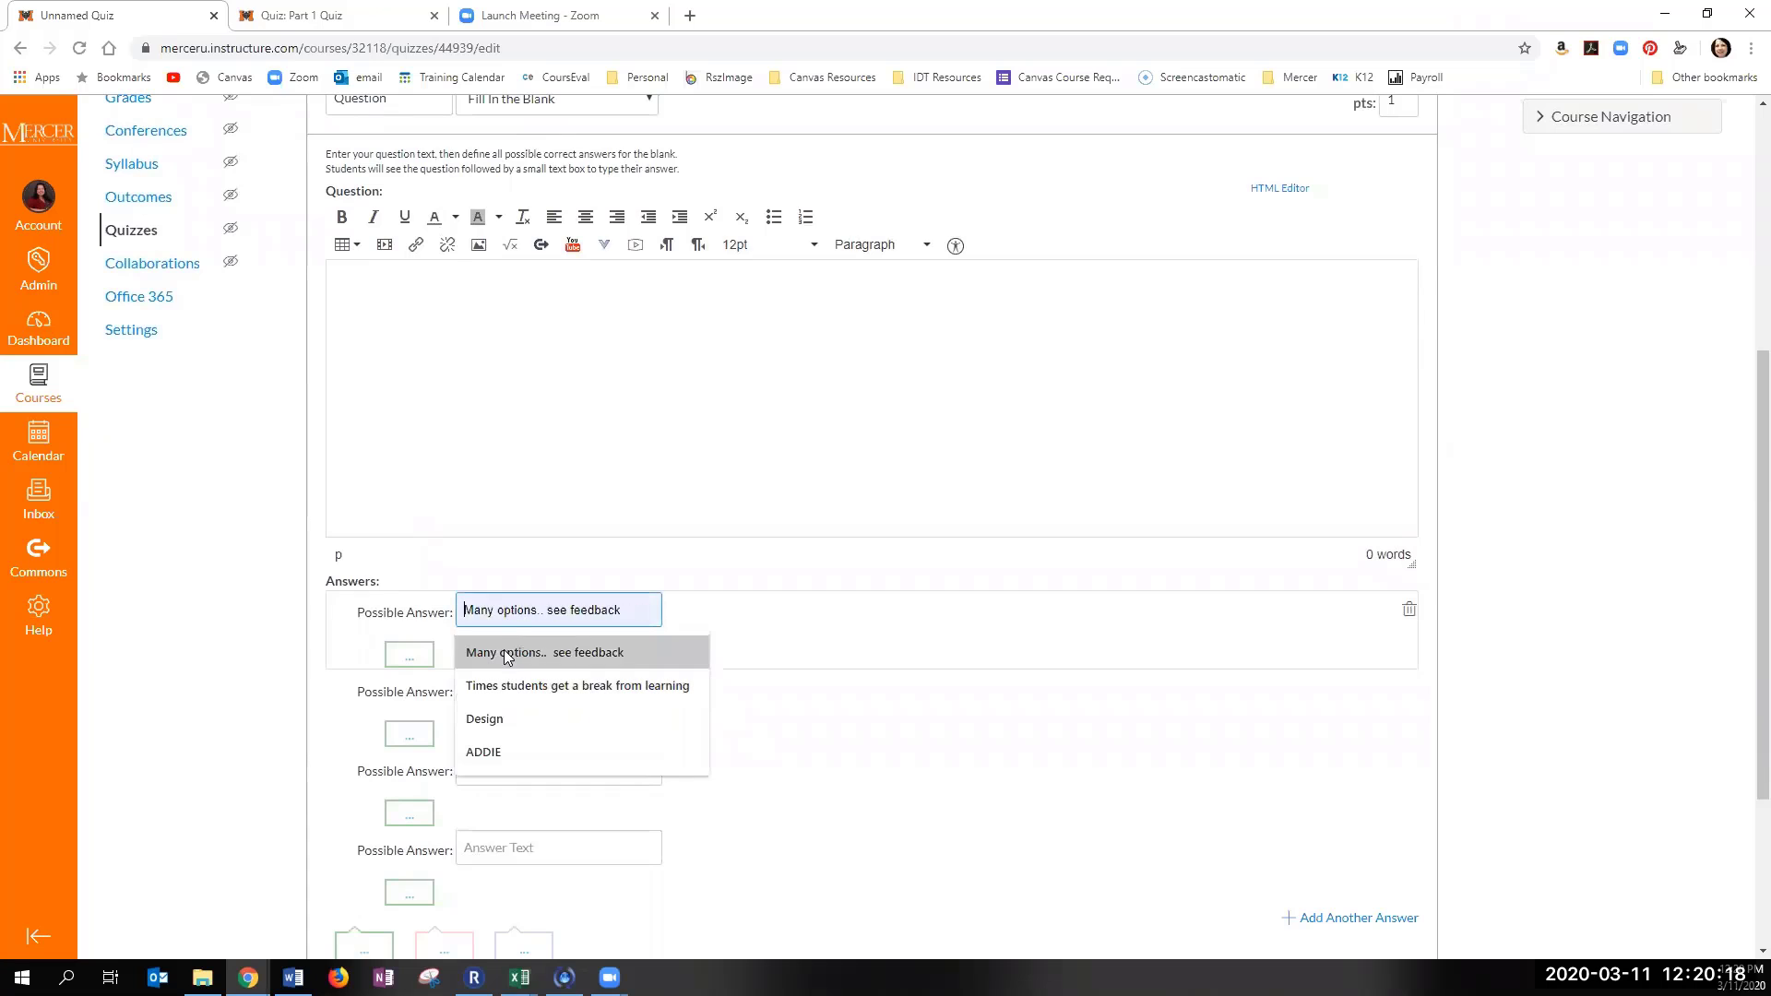
pyautogui.scroll(2, 446, 391)
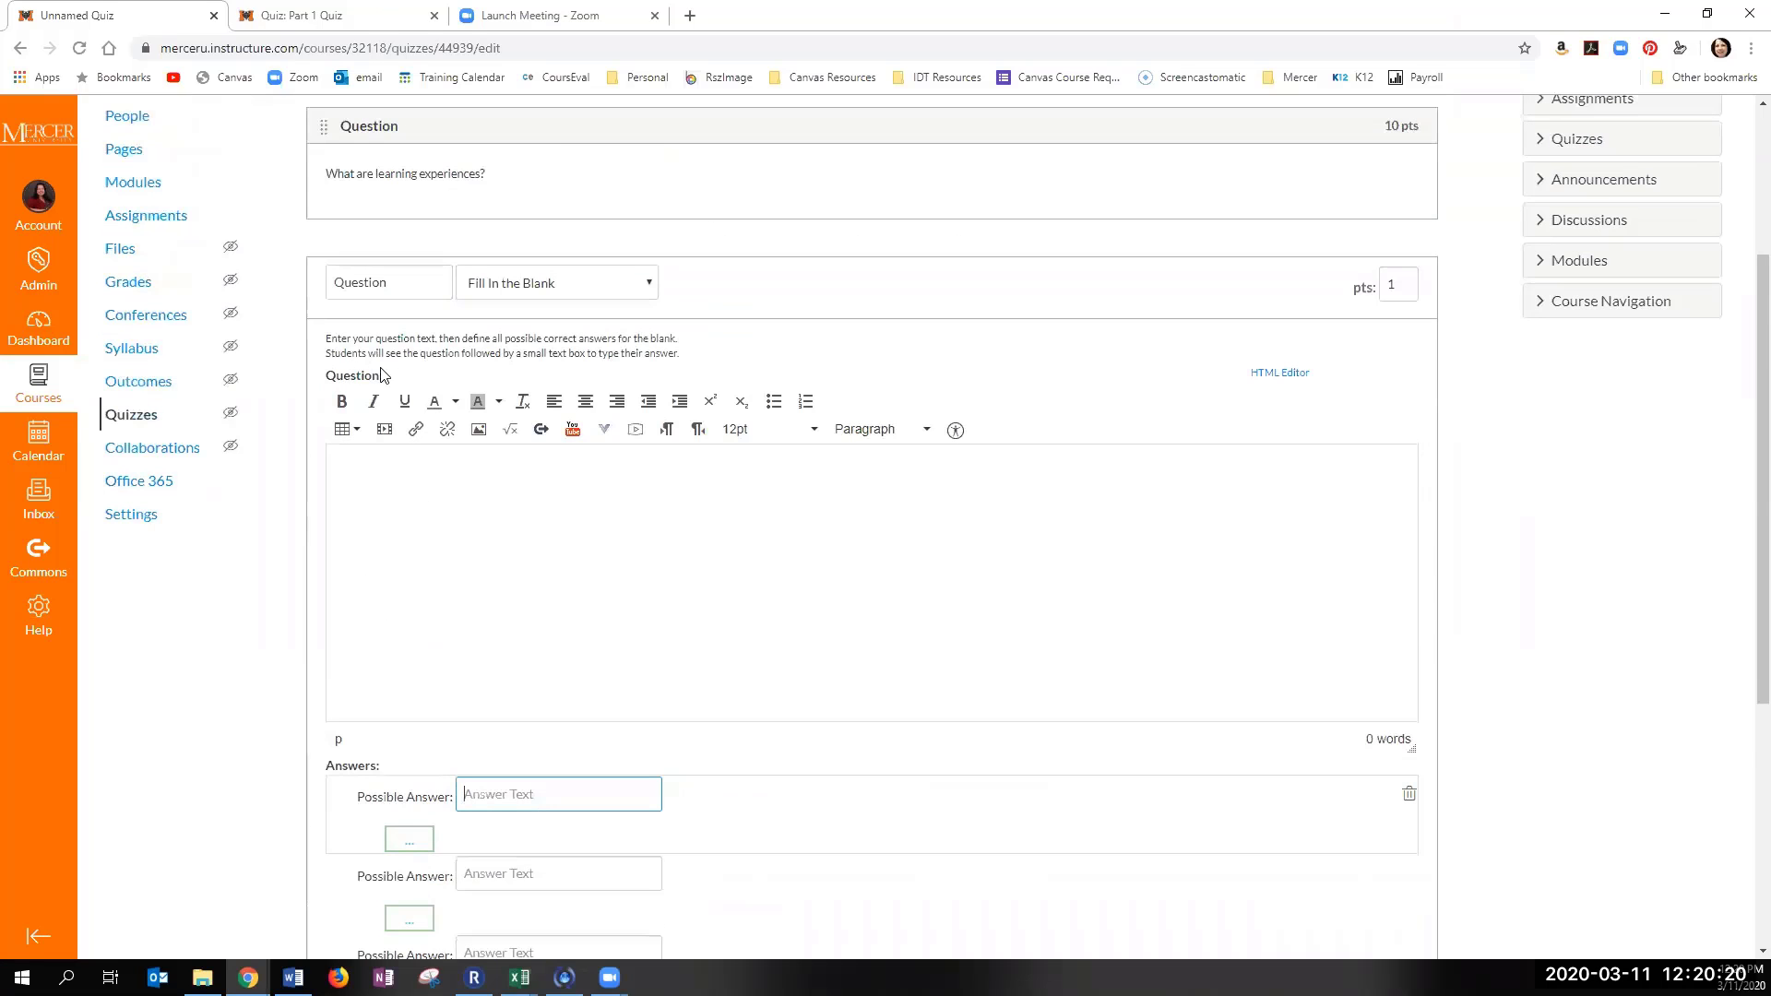
pyautogui.scroll(-2, 514, 605)
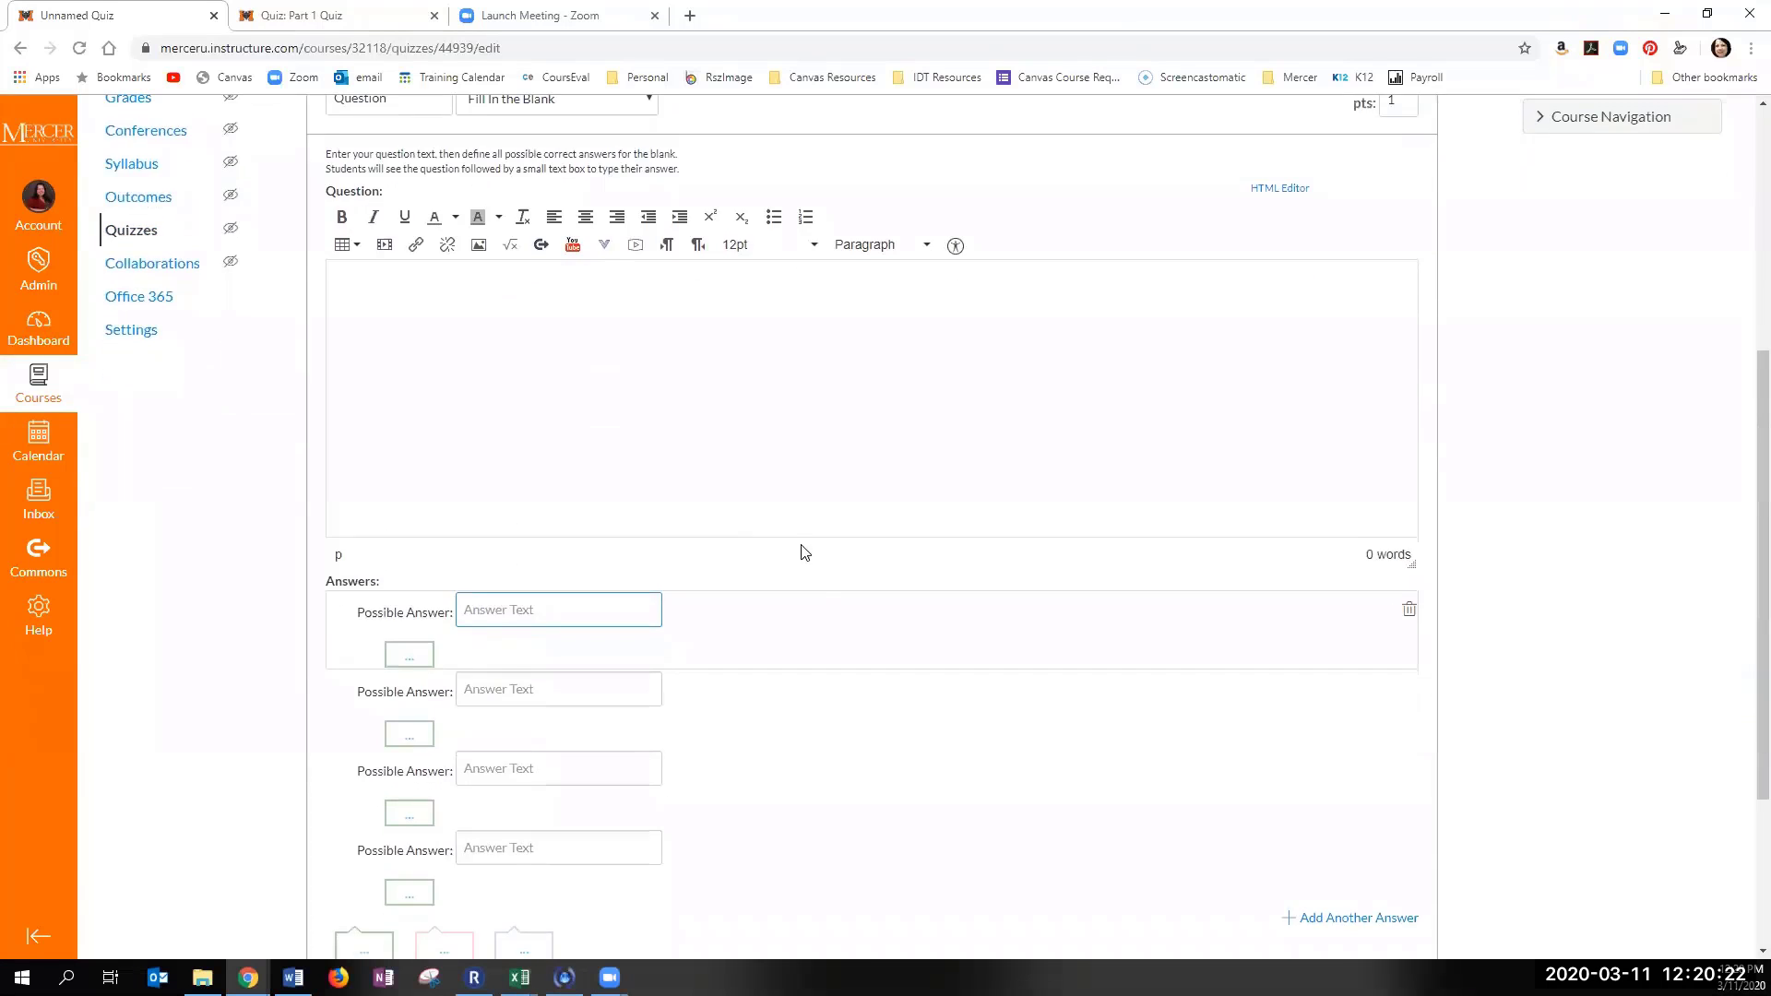
pyautogui.scroll(-1, 801, 551)
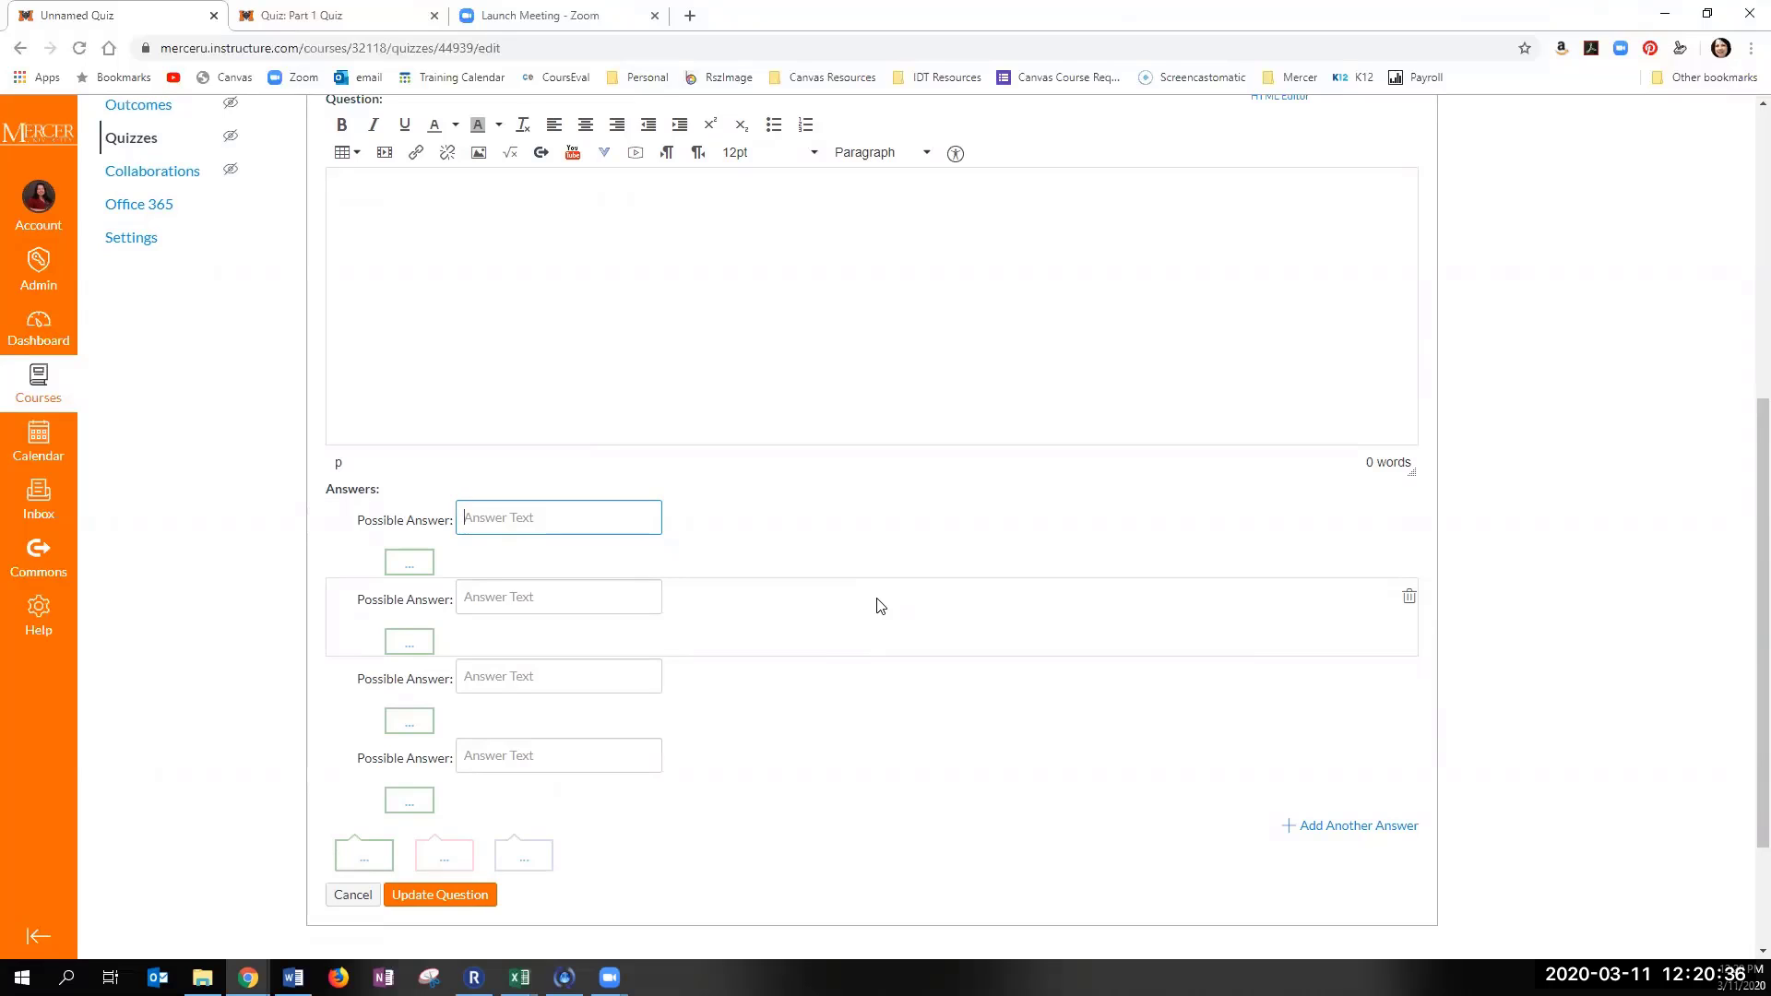
pyautogui.click(561, 522)
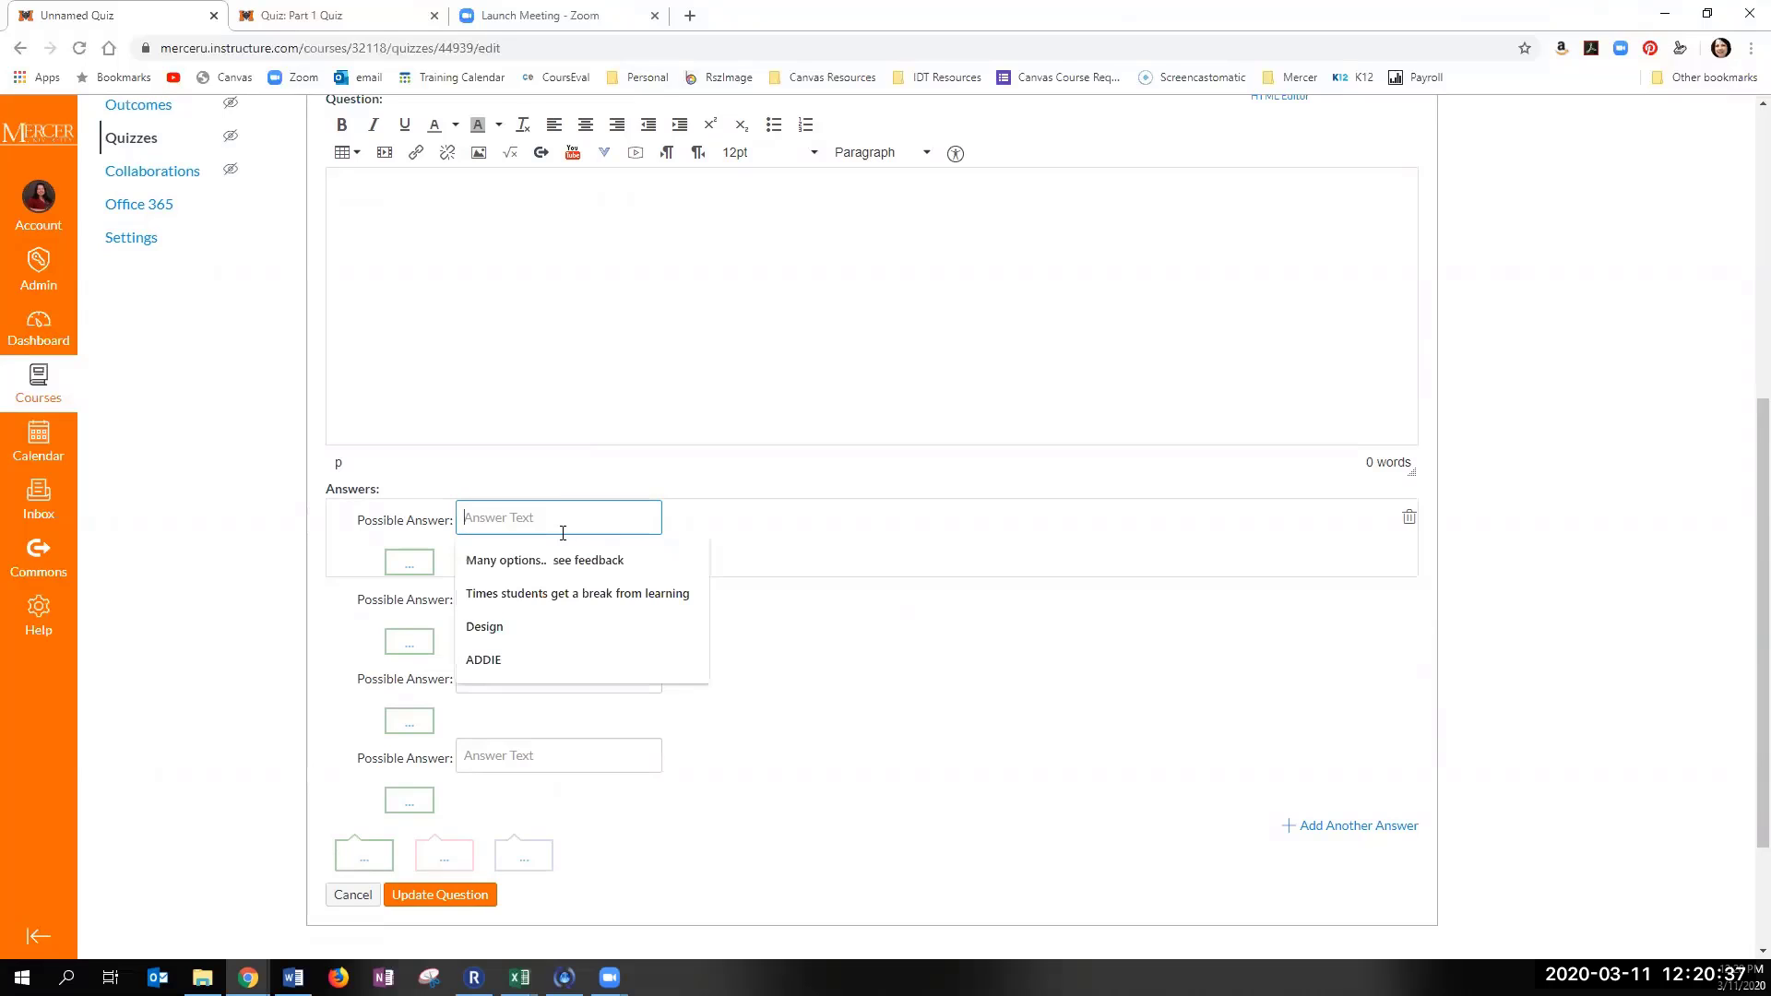
pyautogui.click(590, 437)
pyautogui.scroll(2, 576, 427)
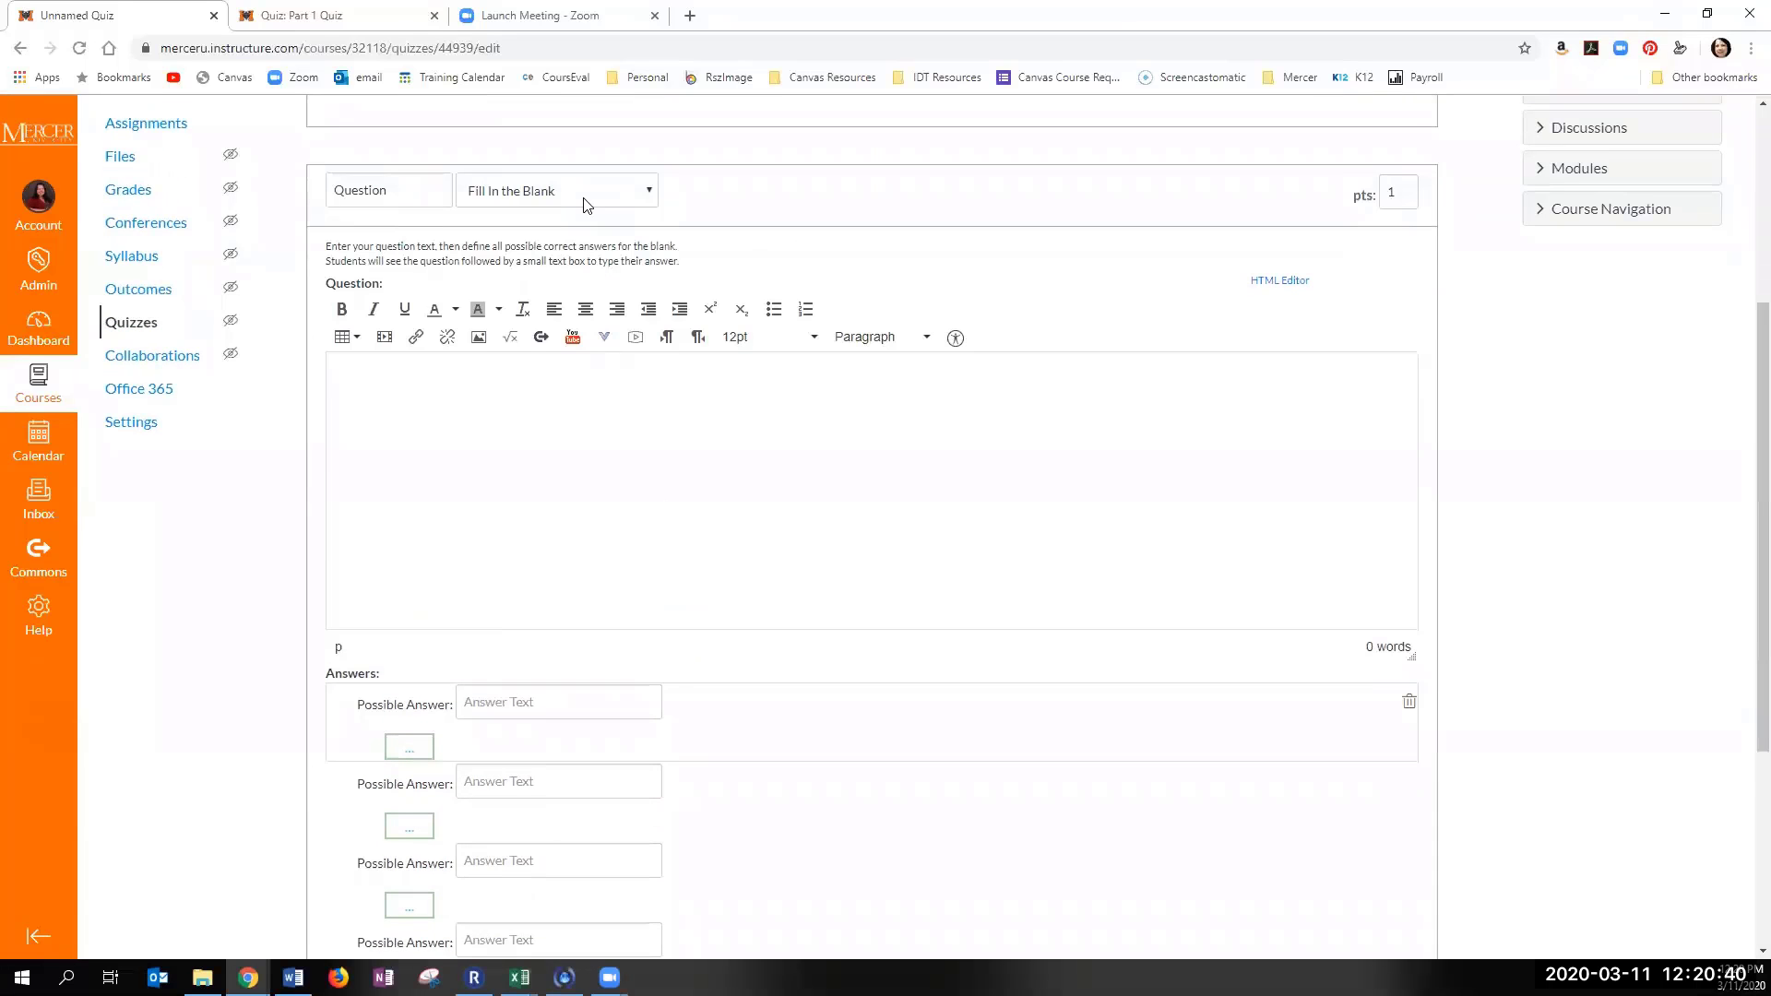
# Step: Change the new question's type to Essay Question and place the cursor in its question text area
pyautogui.click(583, 202)
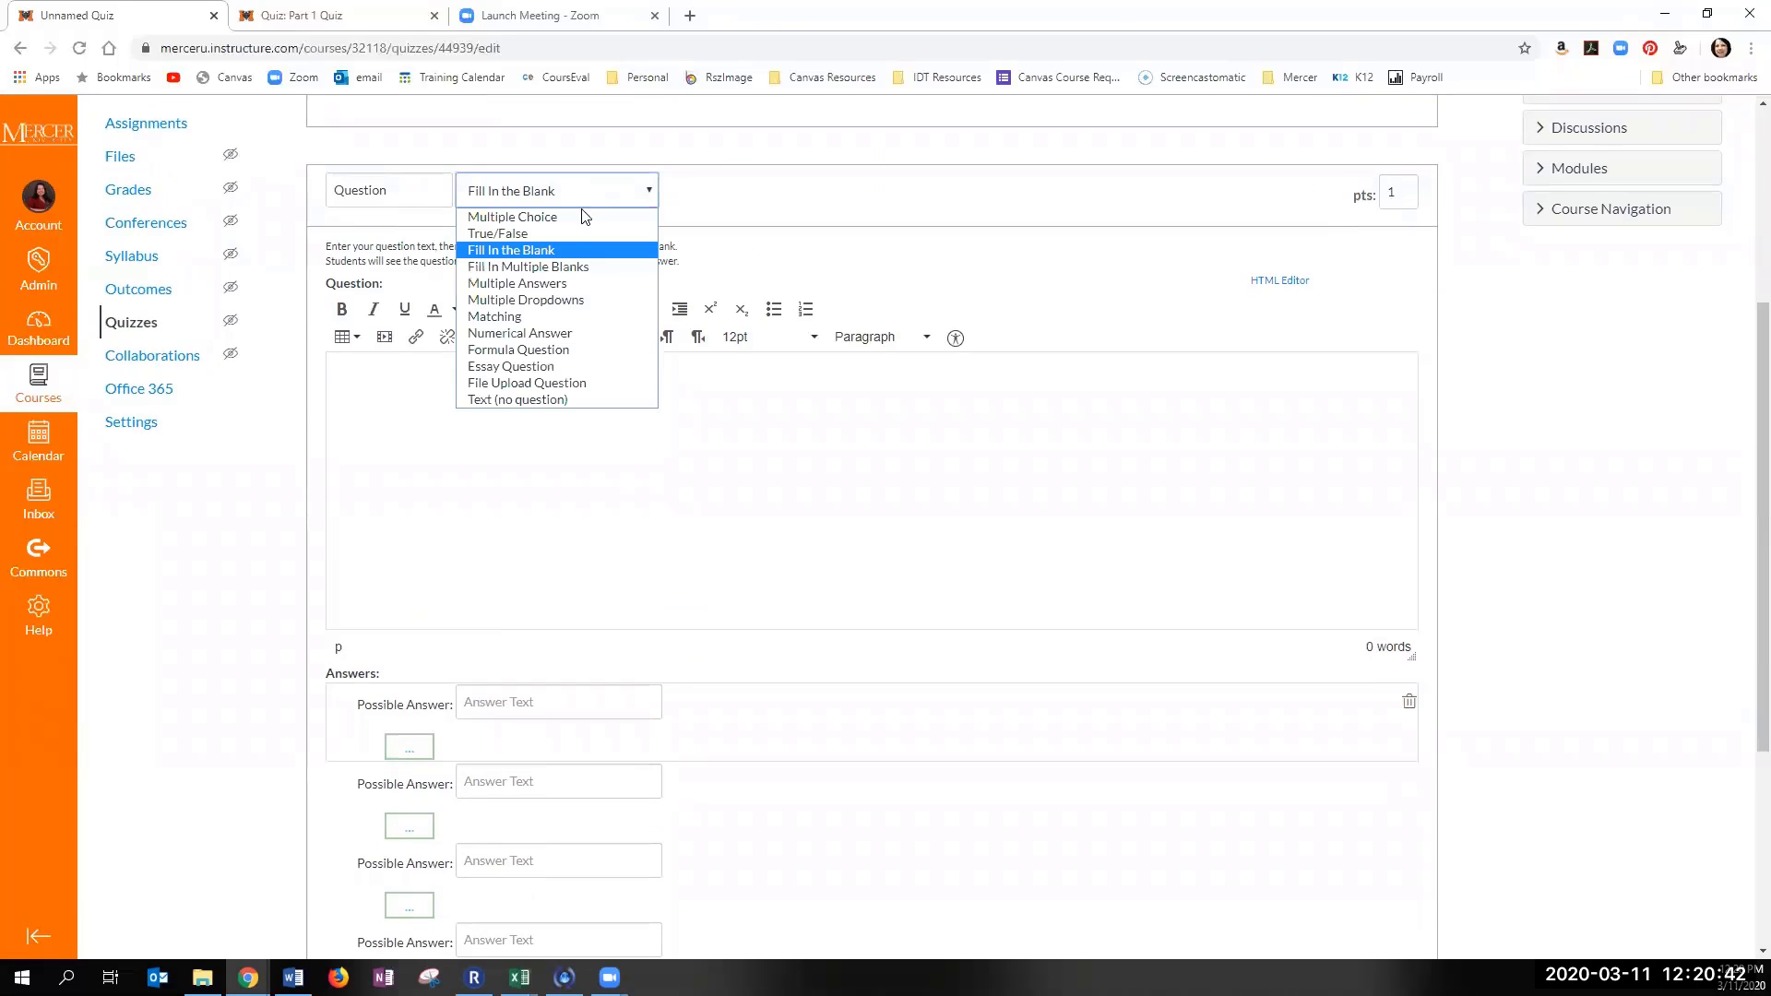
pyautogui.click(571, 366)
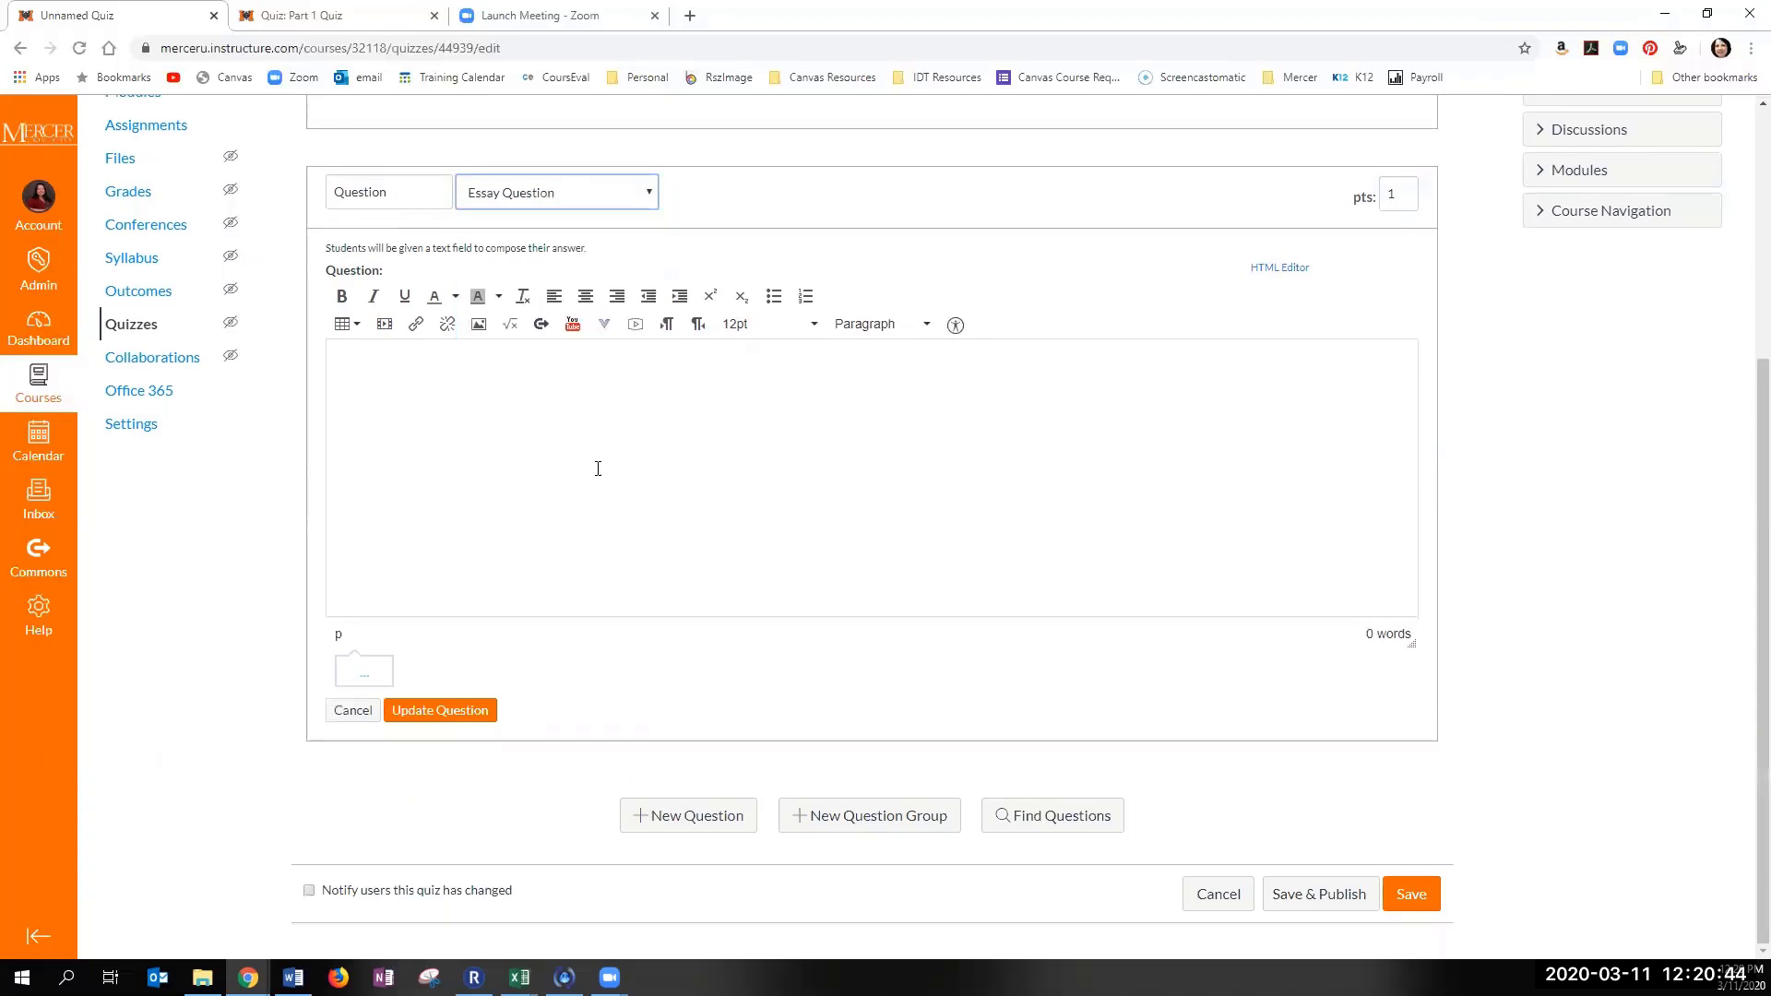
pyautogui.click(446, 421)
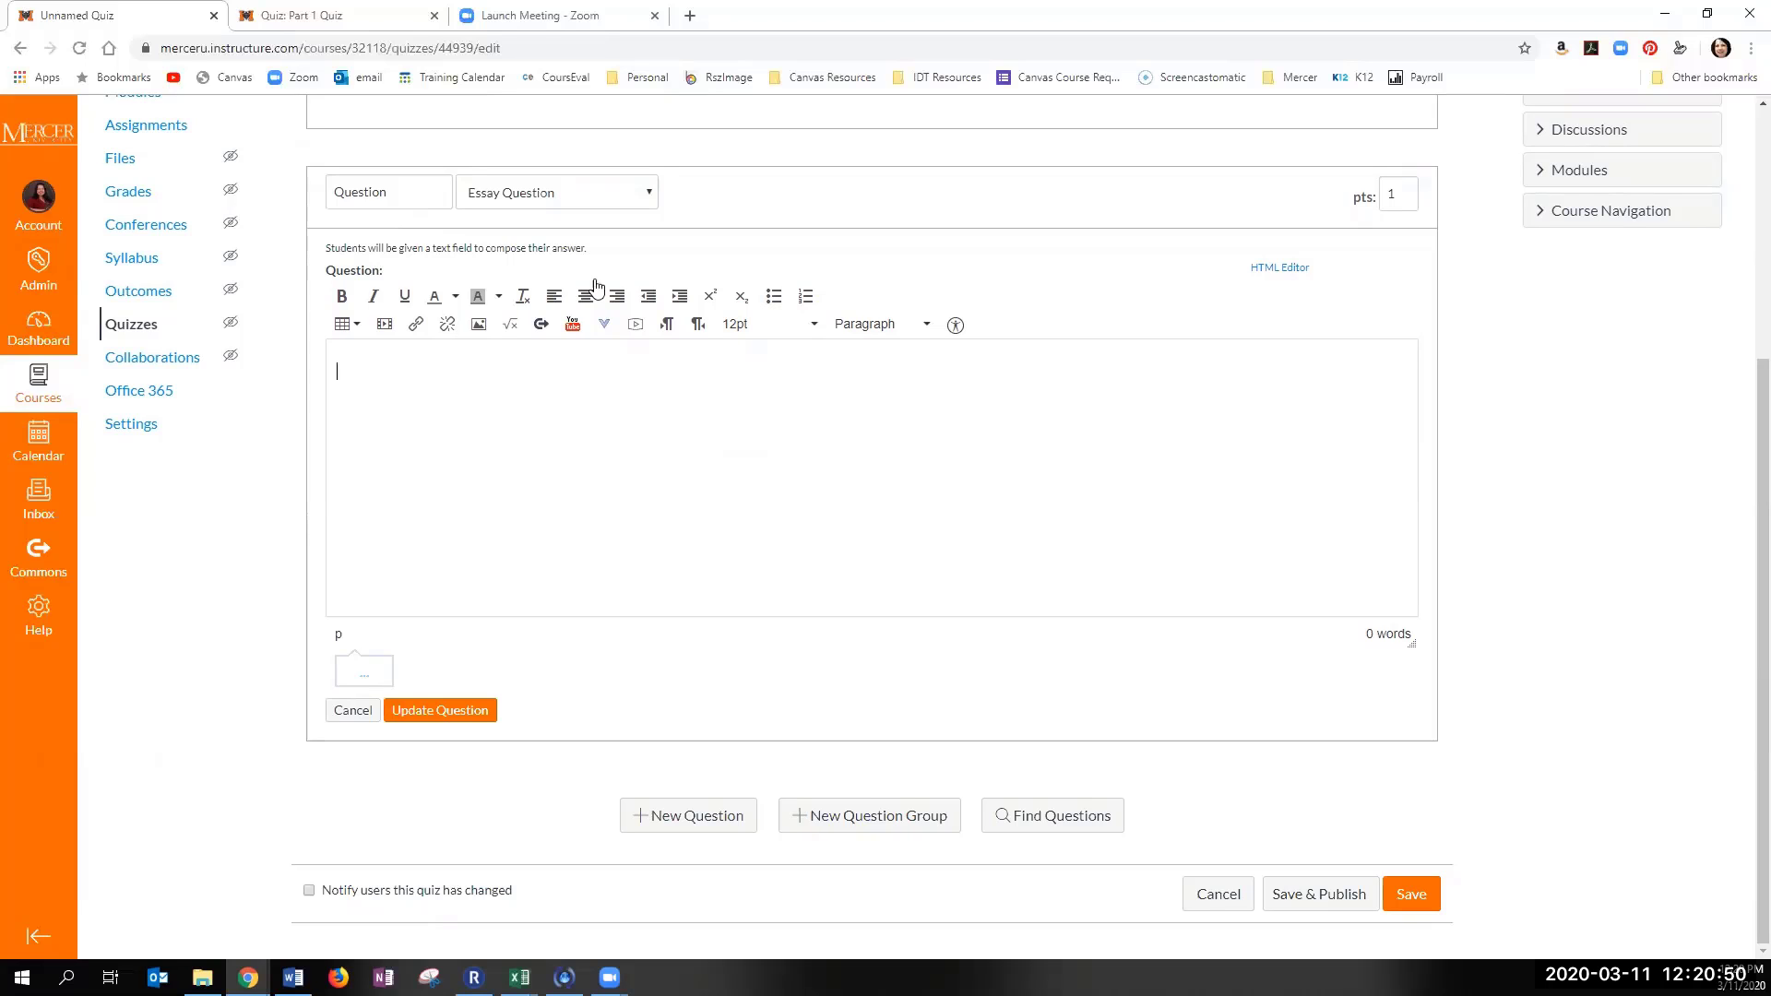
# Step: Change the new question's type to Numerical Answer, review its exact, range and precision answer options, and switch the type to Formula Question
pyautogui.click(581, 201)
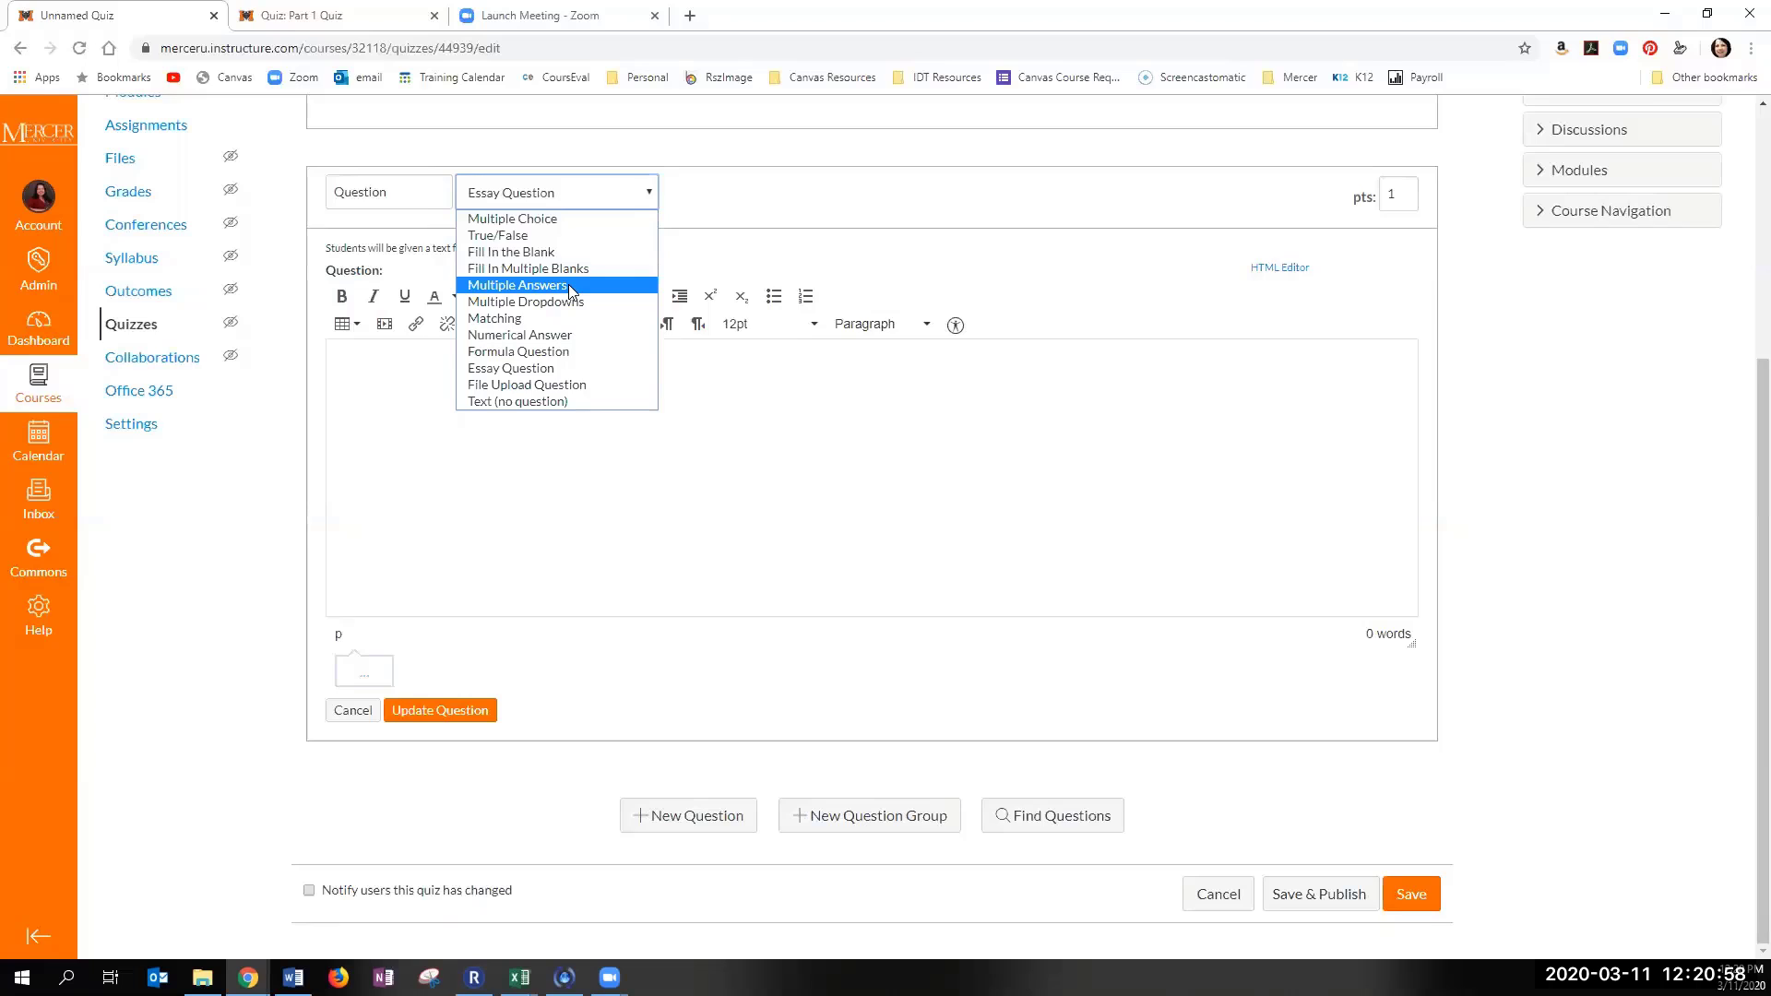
pyautogui.click(592, 344)
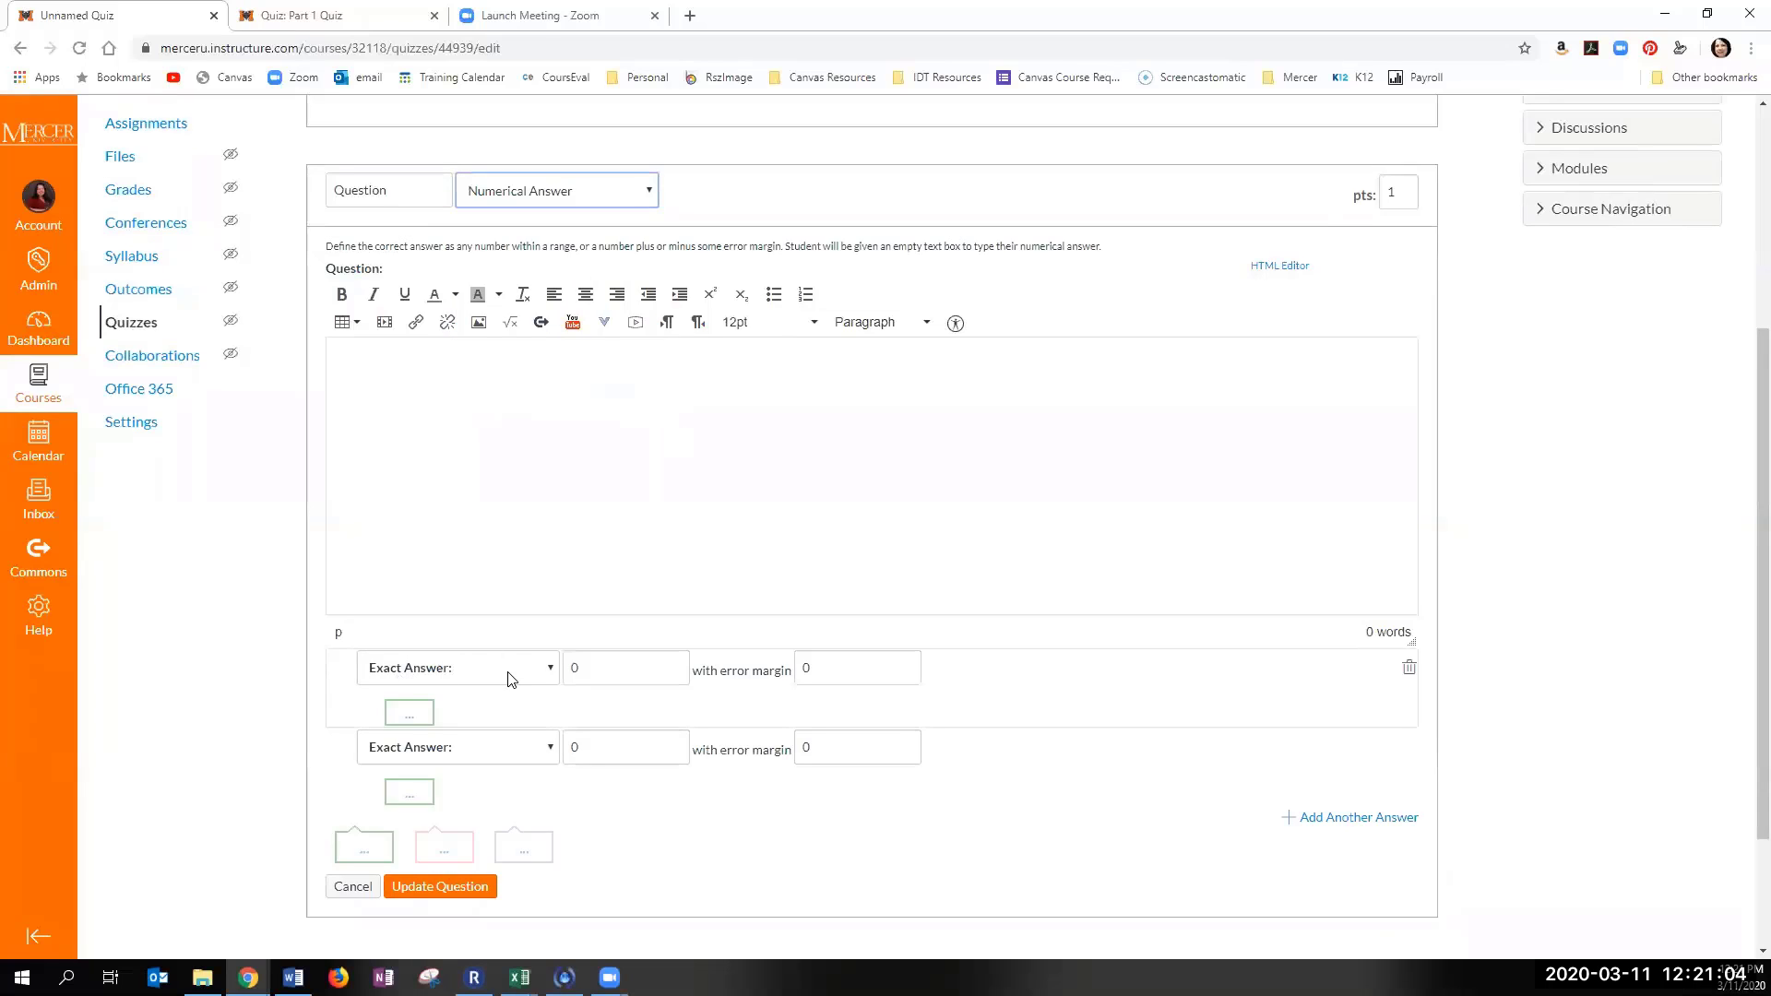
pyautogui.click(507, 674)
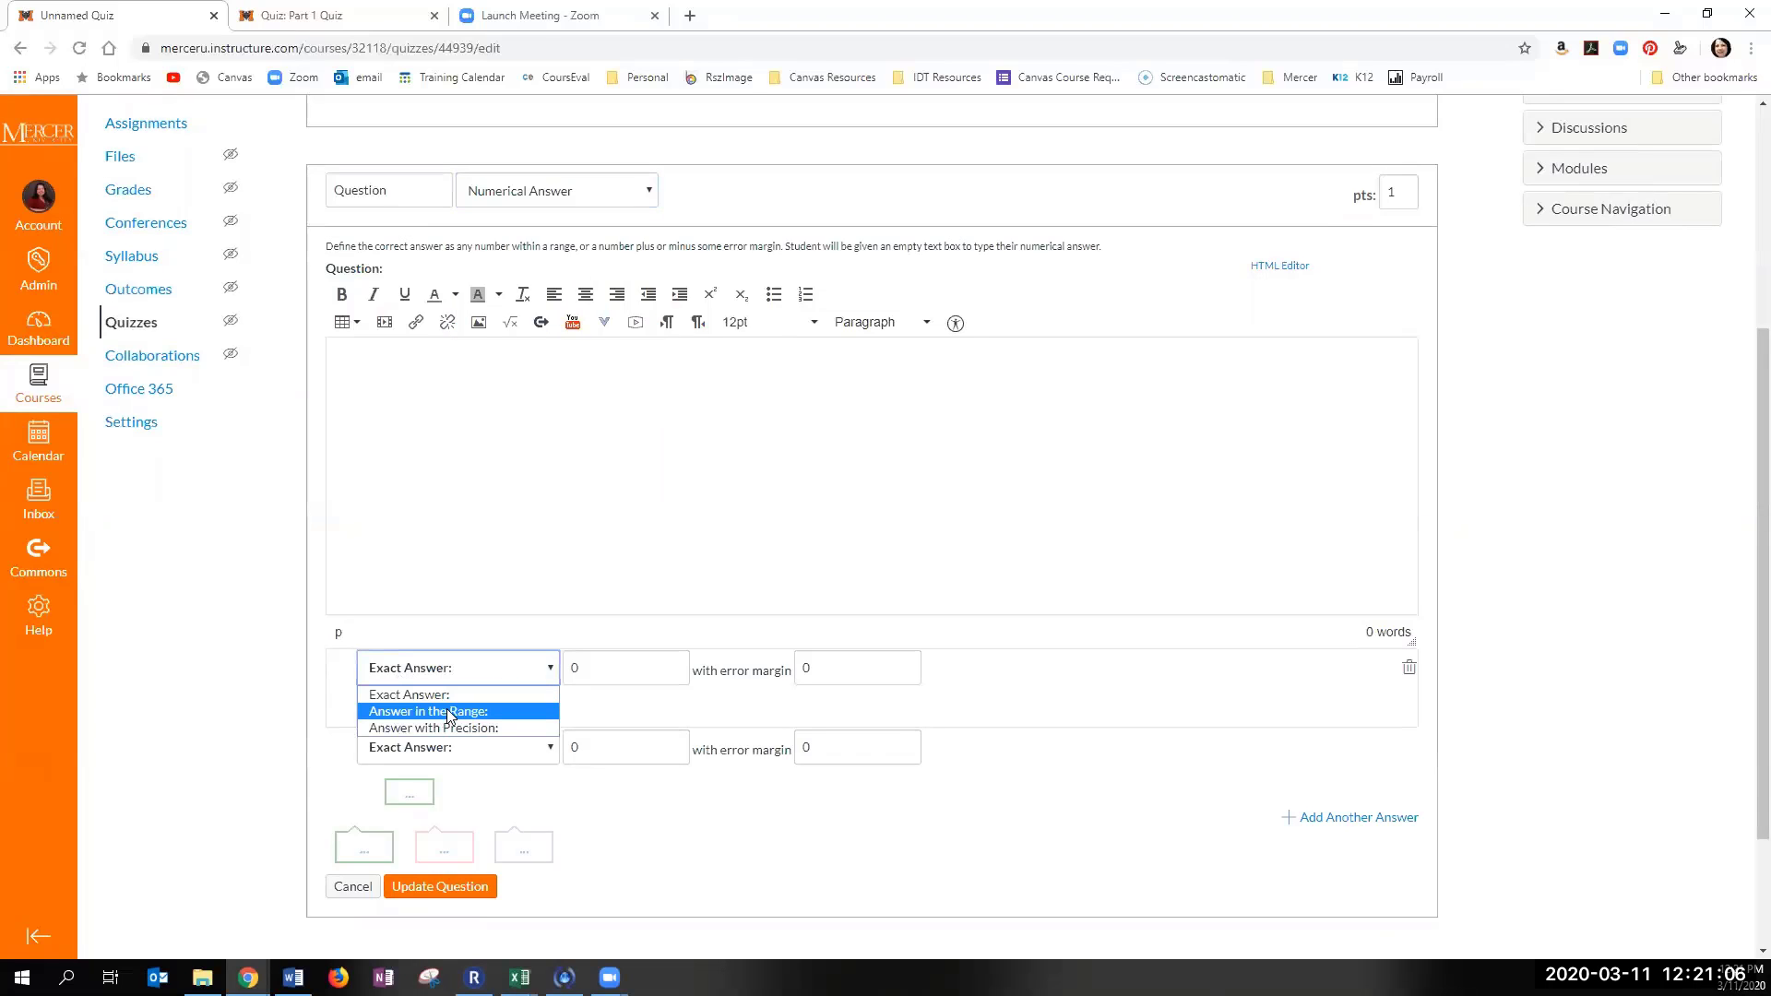
pyautogui.click(532, 195)
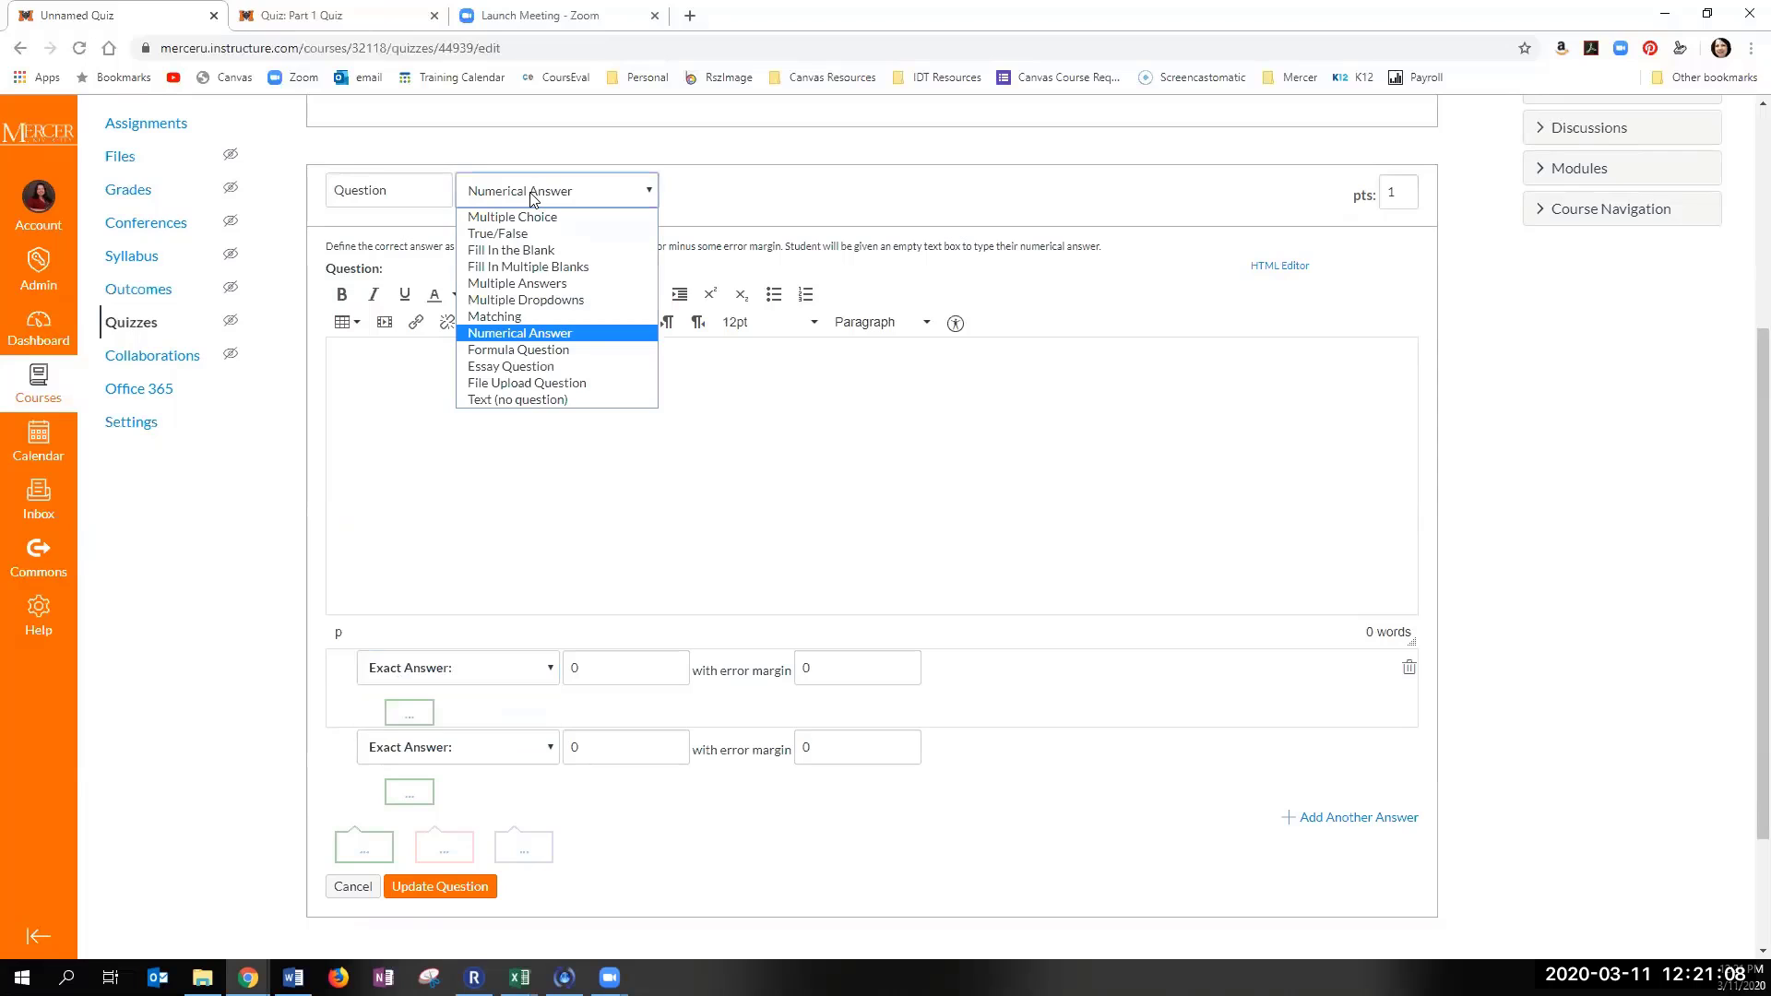
pyautogui.click(561, 356)
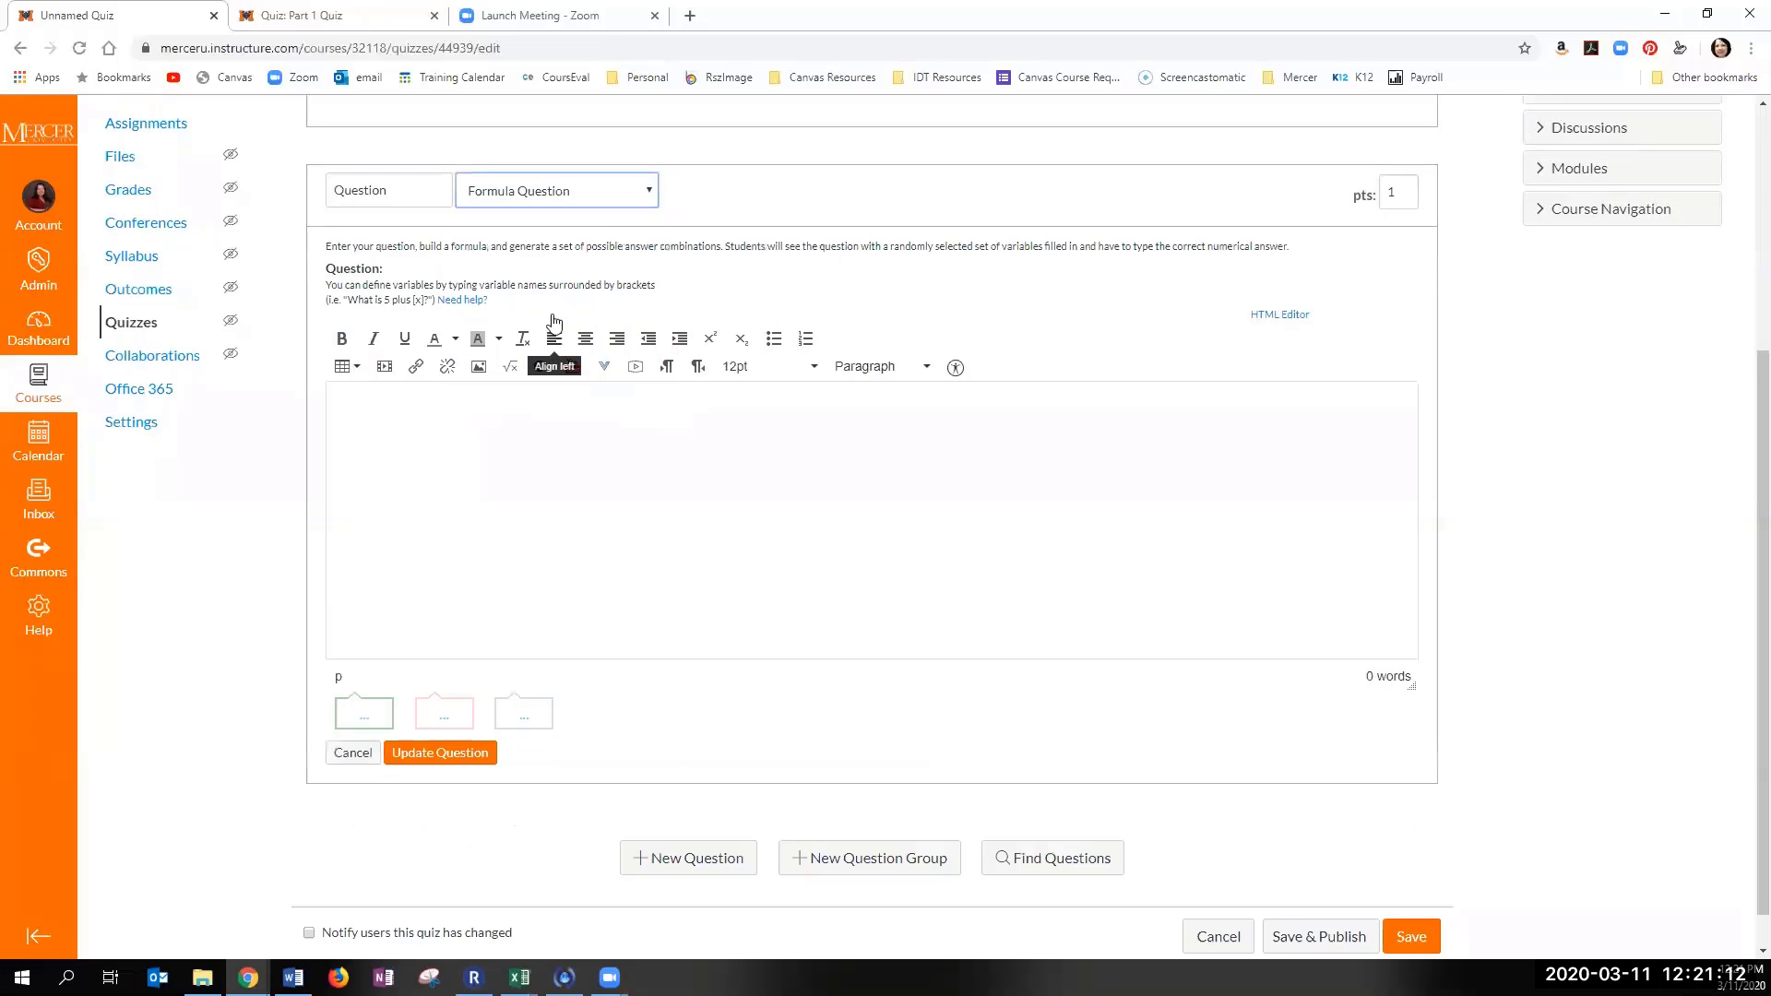
# Step: Change the new question's type to Text (no question) and review its note on introducing related questions and its message text area
pyautogui.click(593, 190)
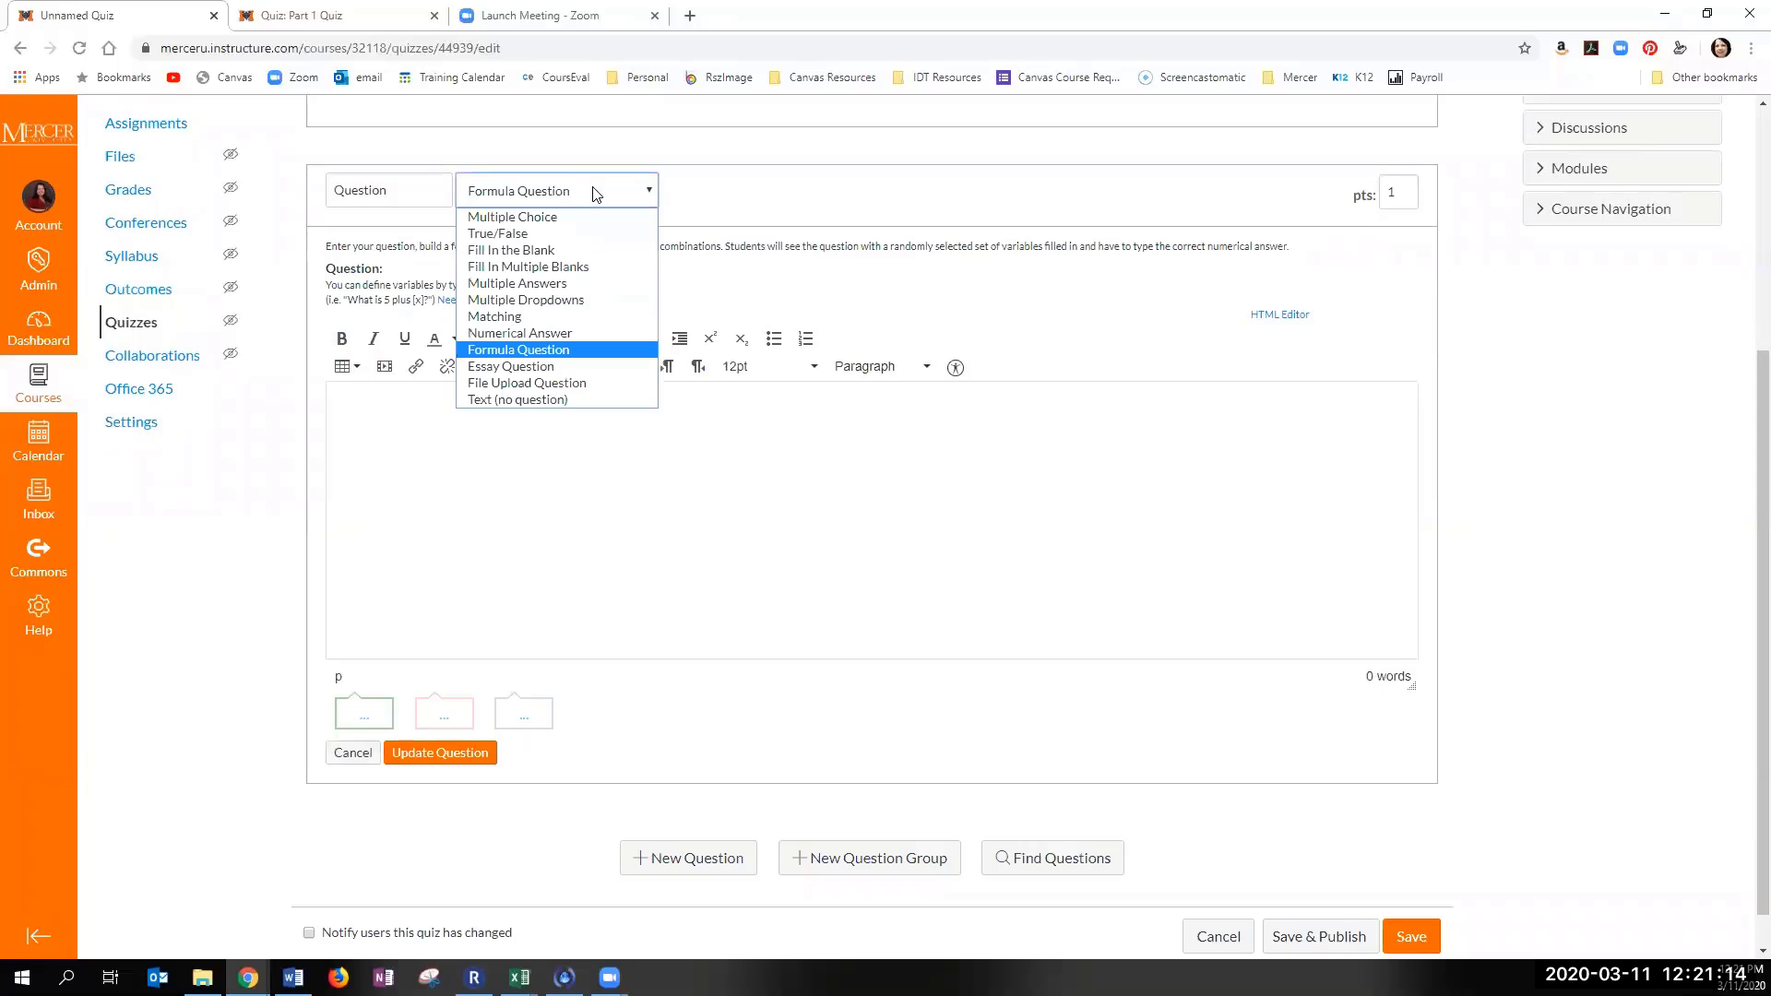
pyautogui.click(595, 399)
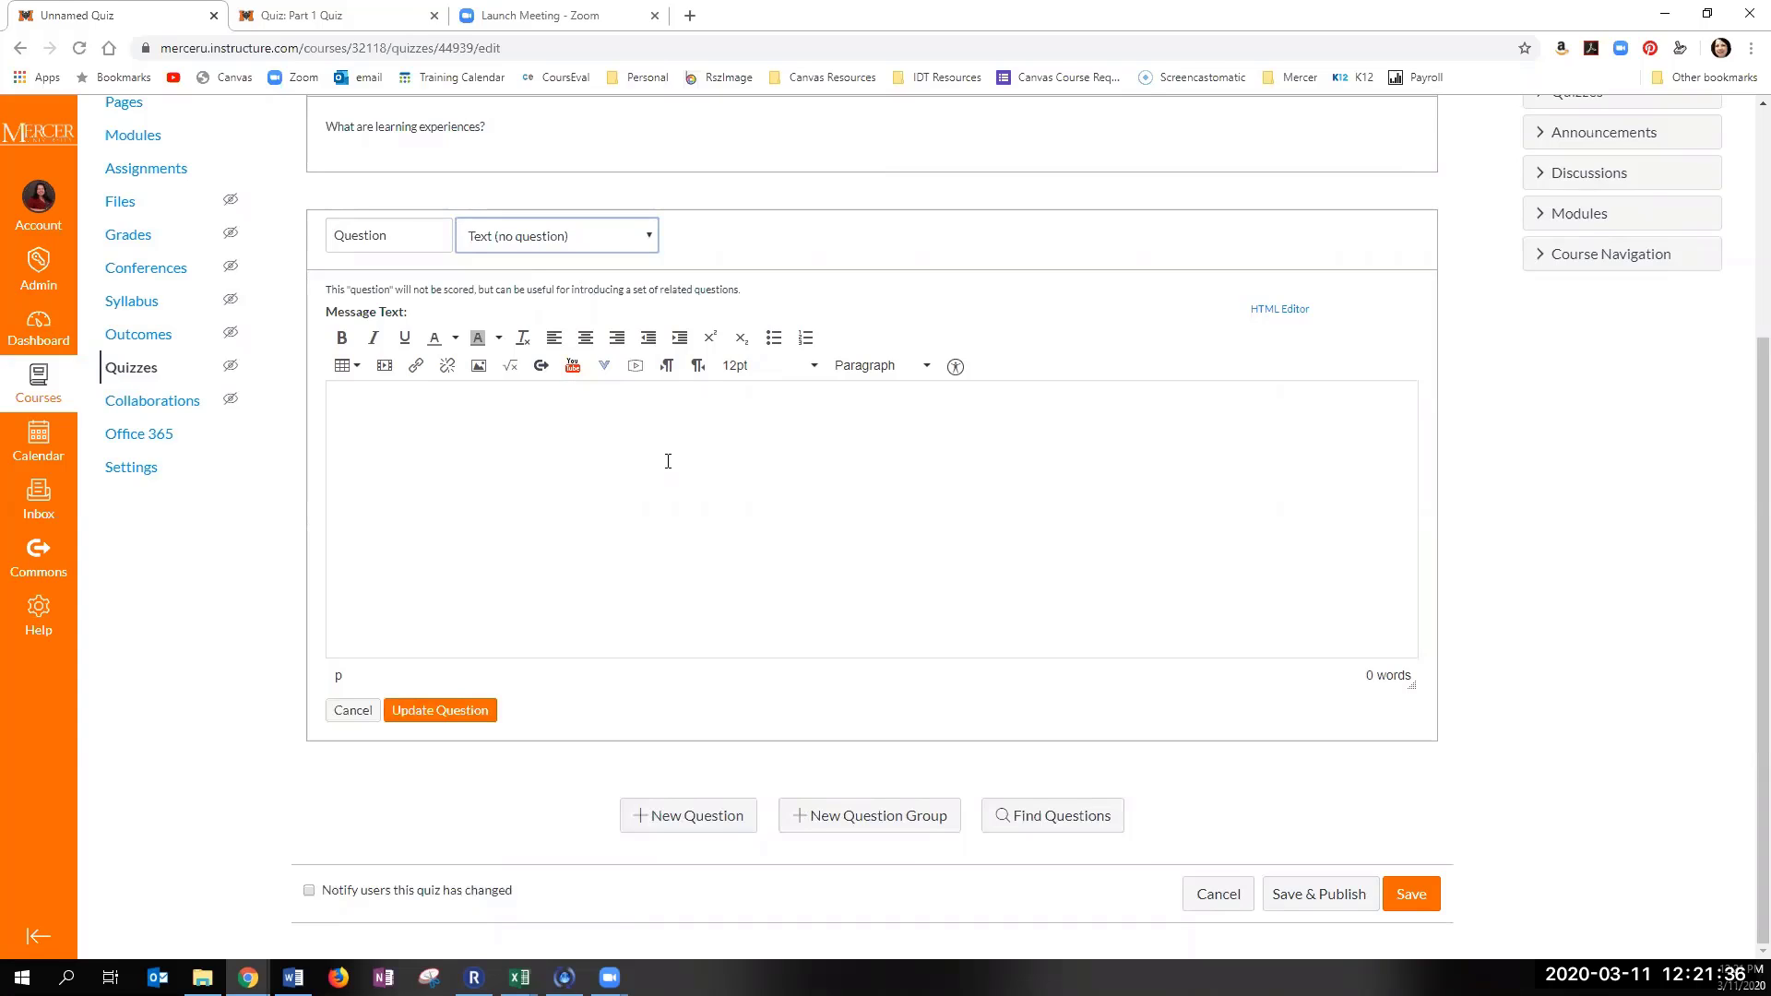
pyautogui.scroll(3, 668, 452)
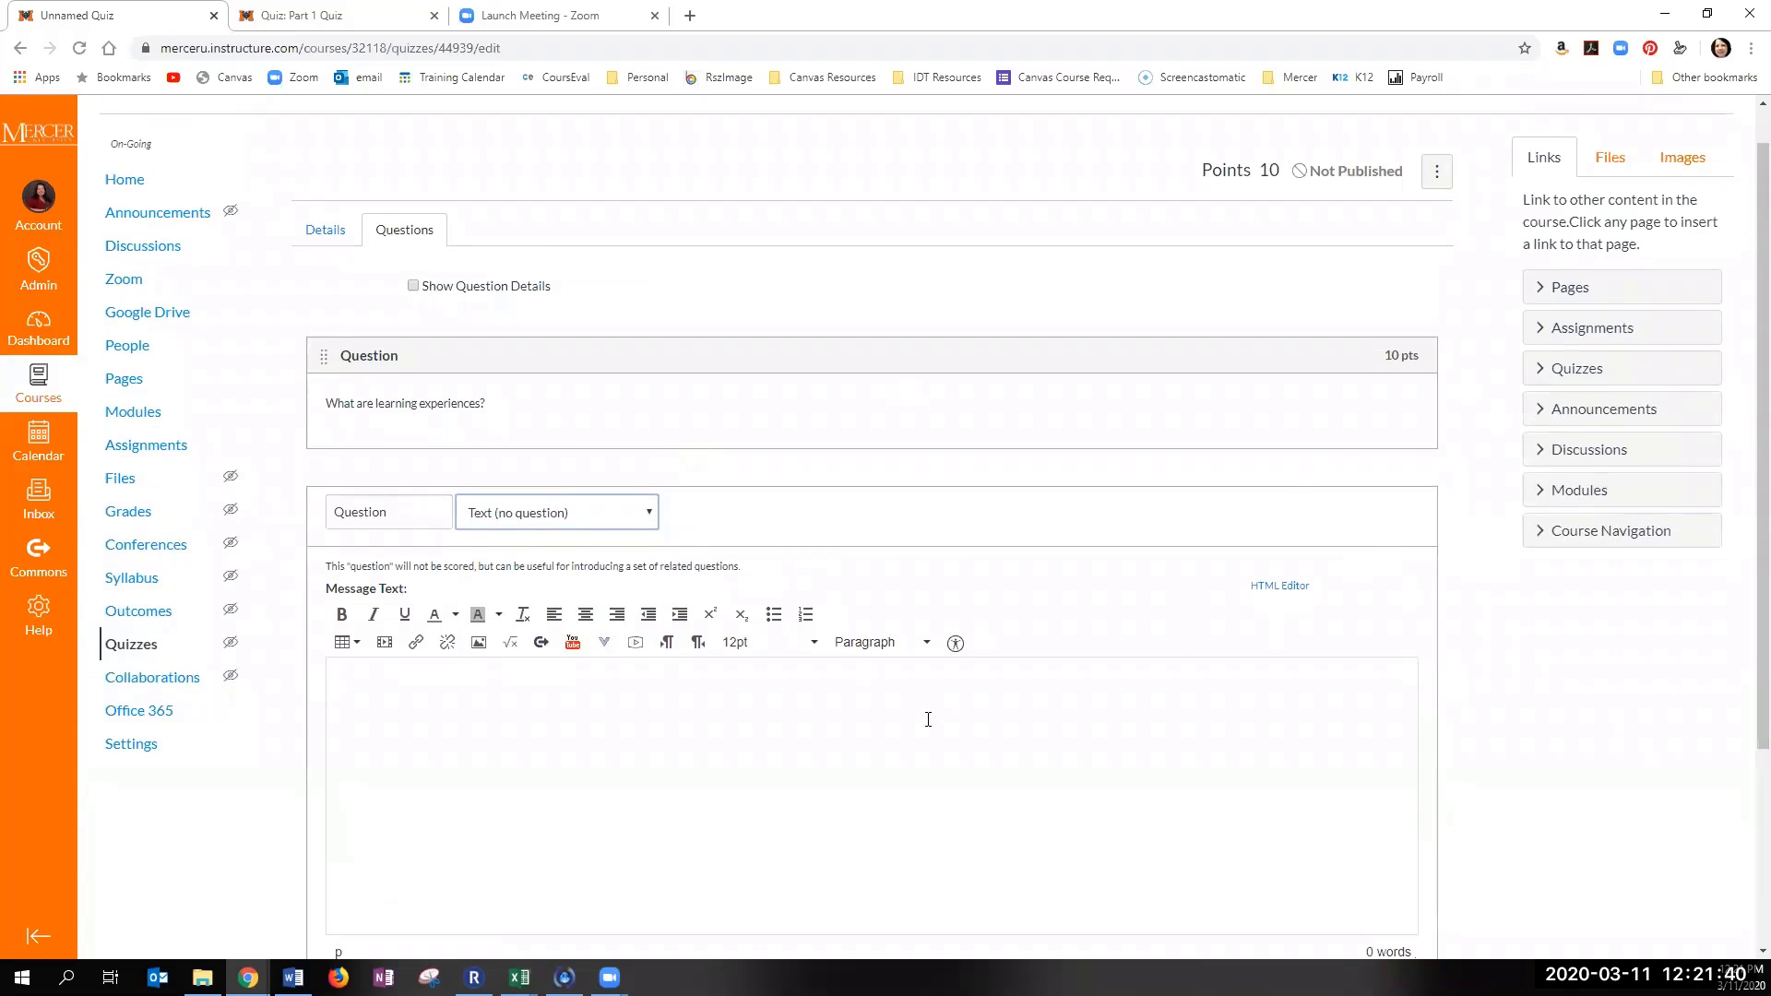
pyautogui.scroll(-2, 927, 719)
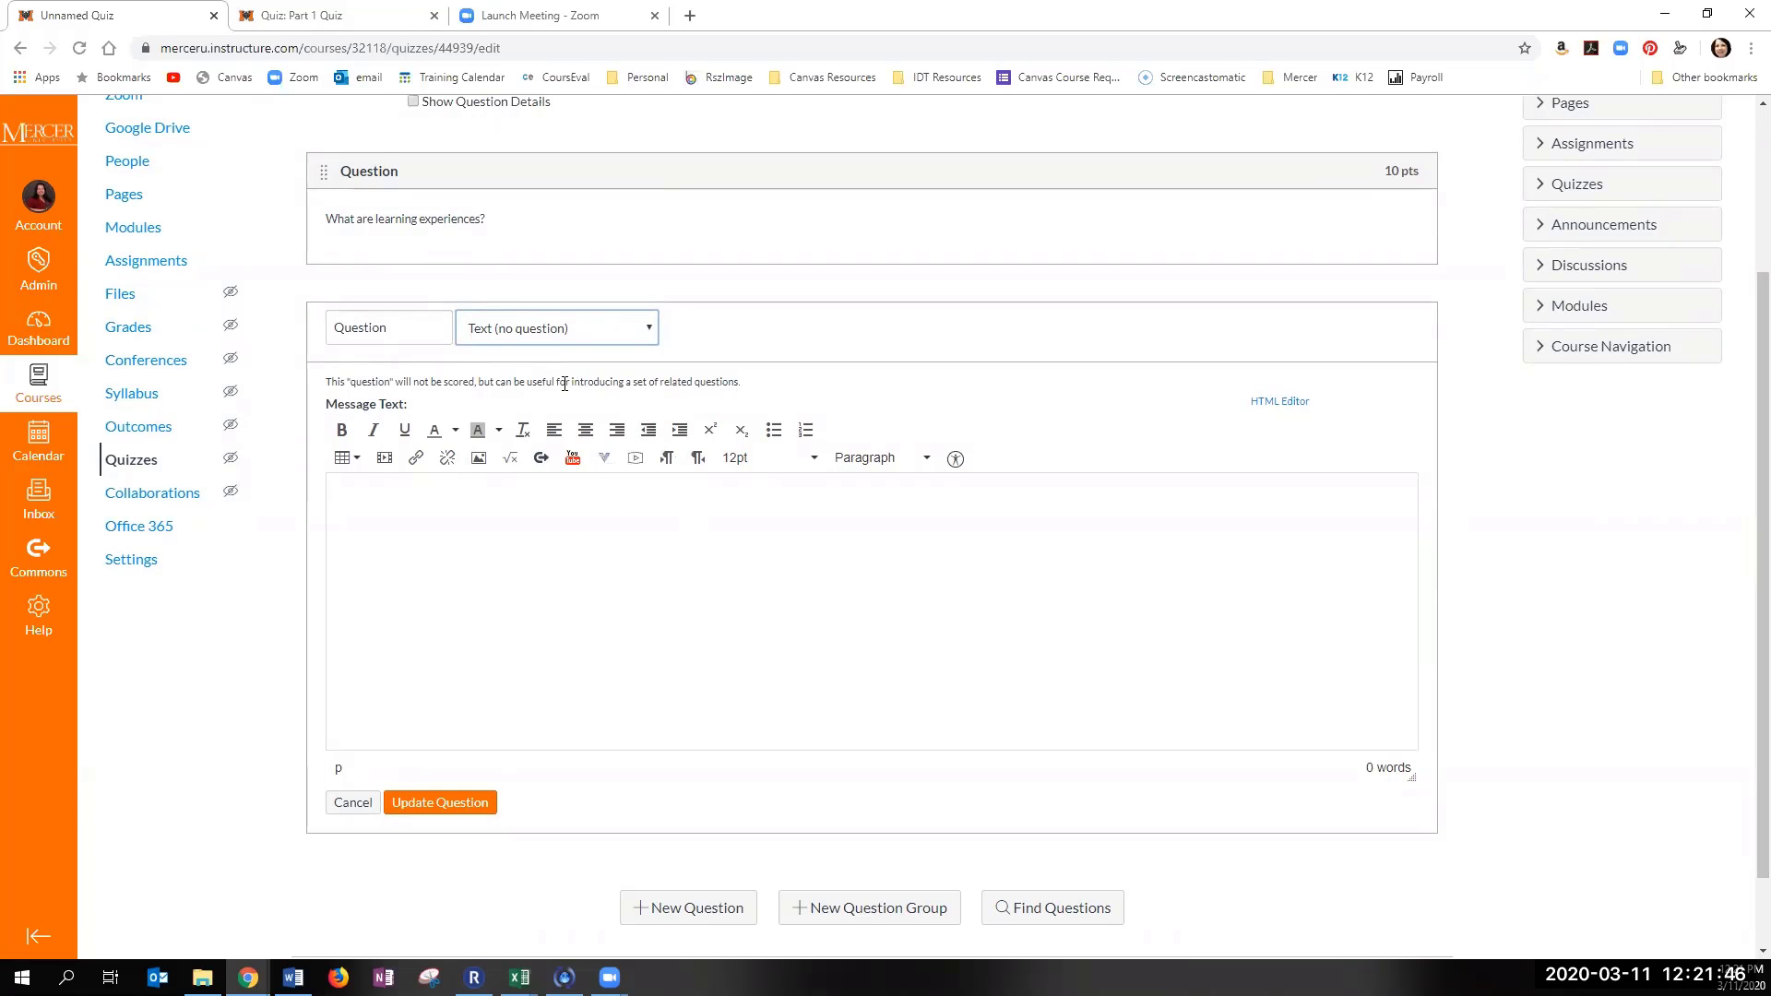
pyautogui.moveTo(564, 384); pyautogui.dragTo(643, 380)
pyautogui.click(657, 600)
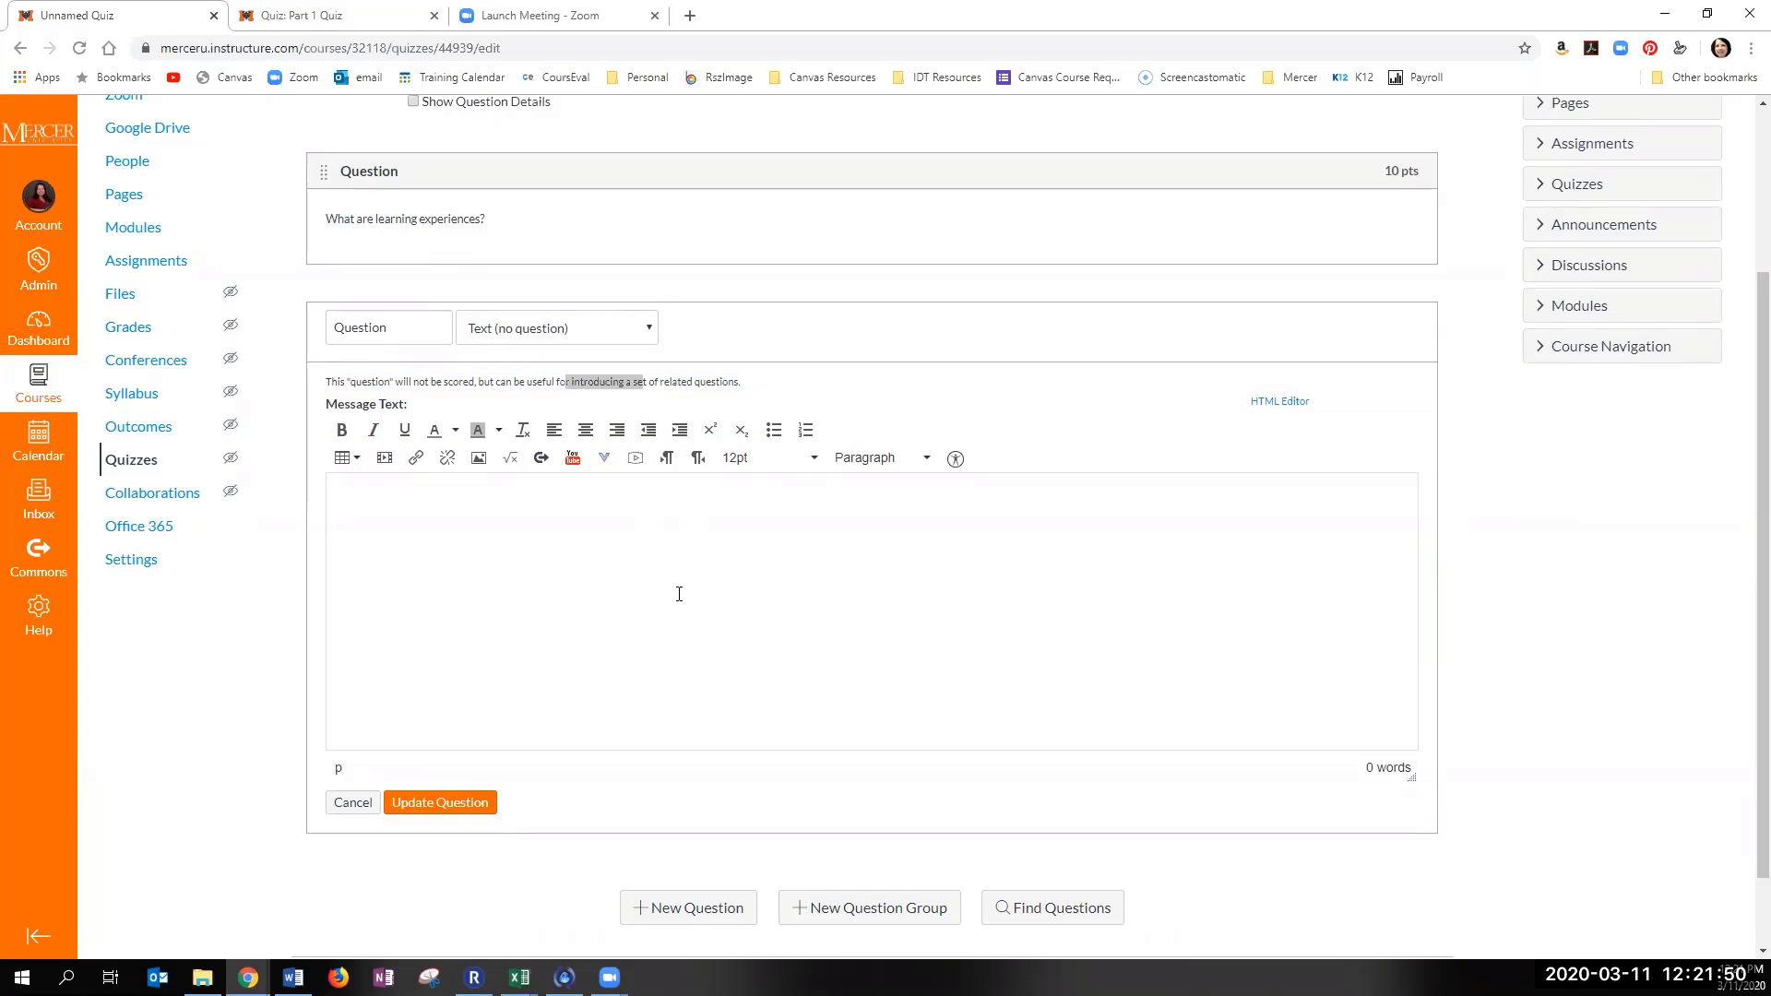
pyautogui.click(551, 332)
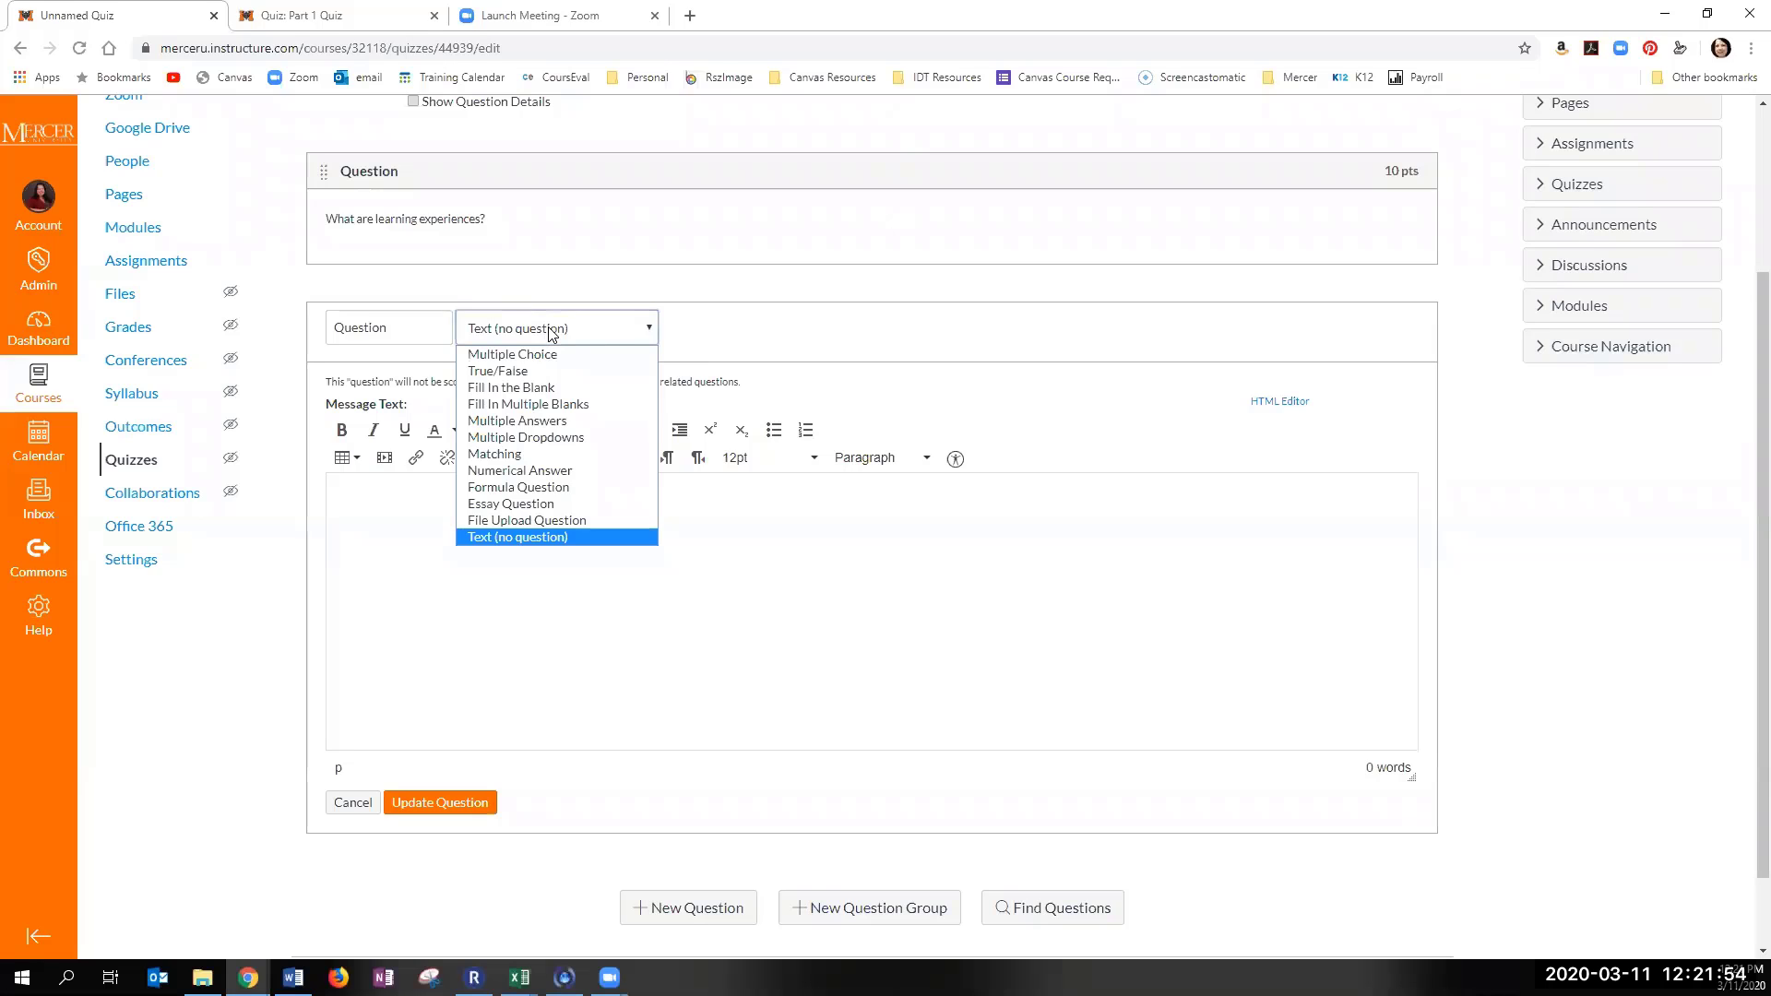
pyautogui.click(551, 332)
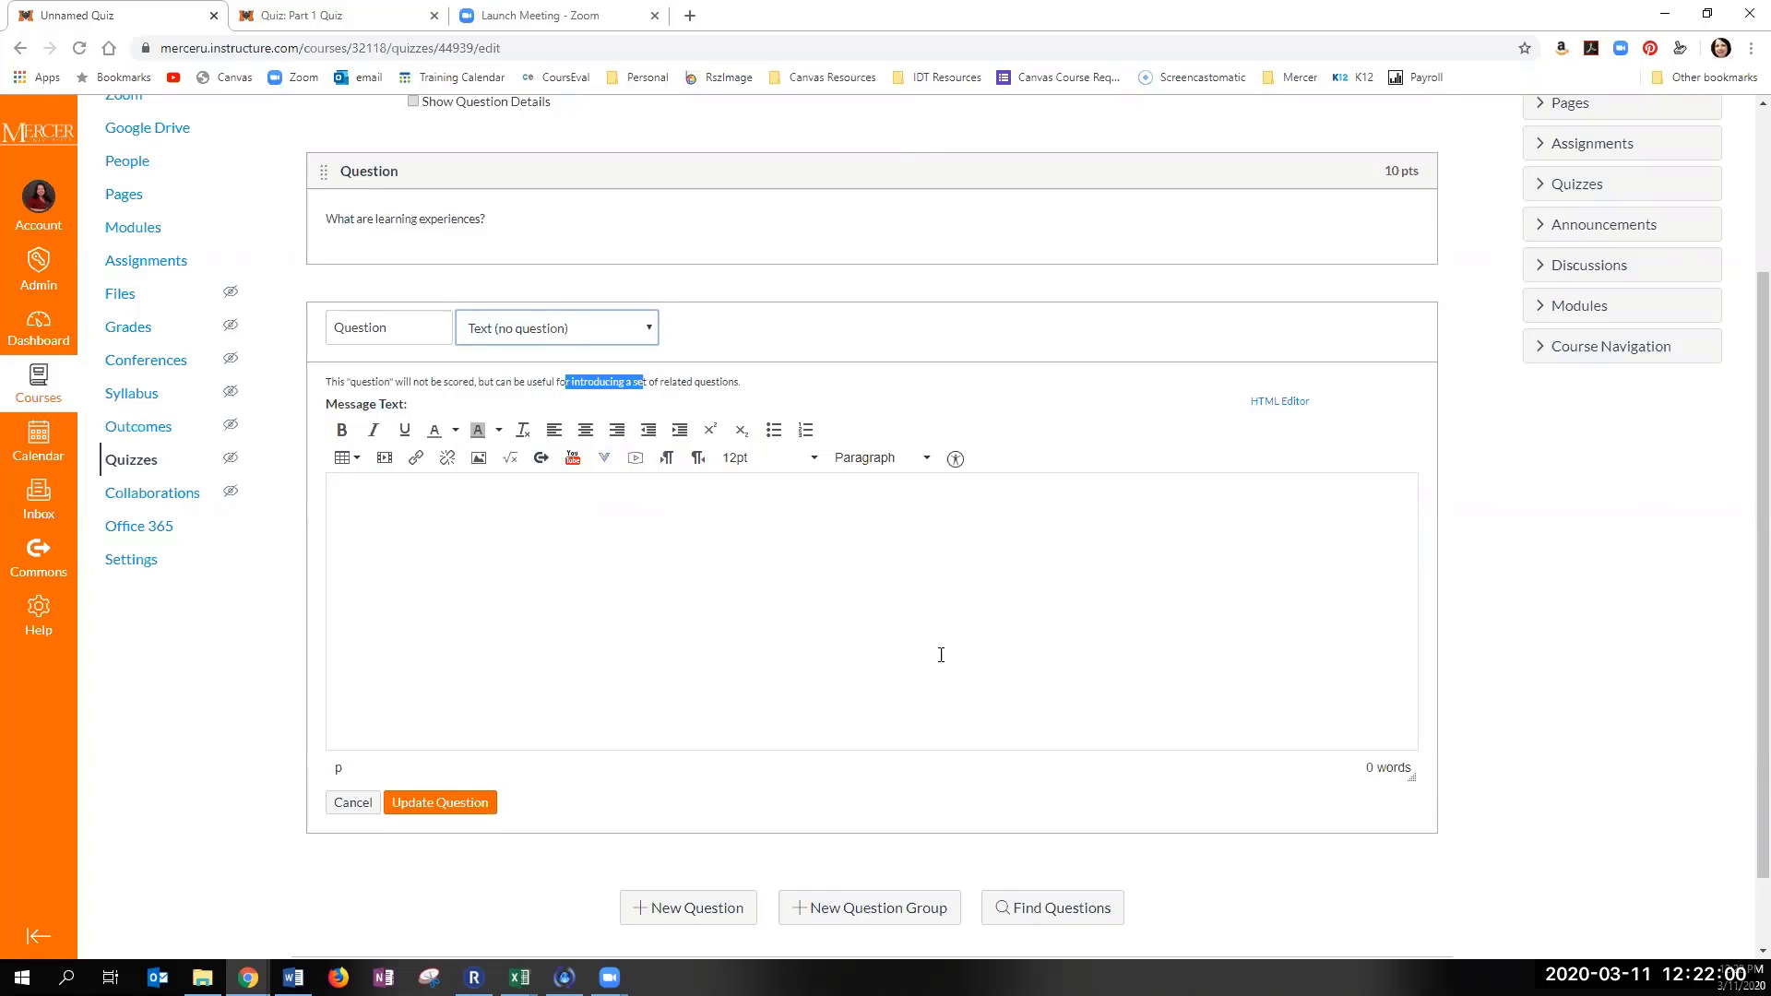
pyautogui.scroll(1, 977, 683)
pyautogui.scroll(1, 978, 682)
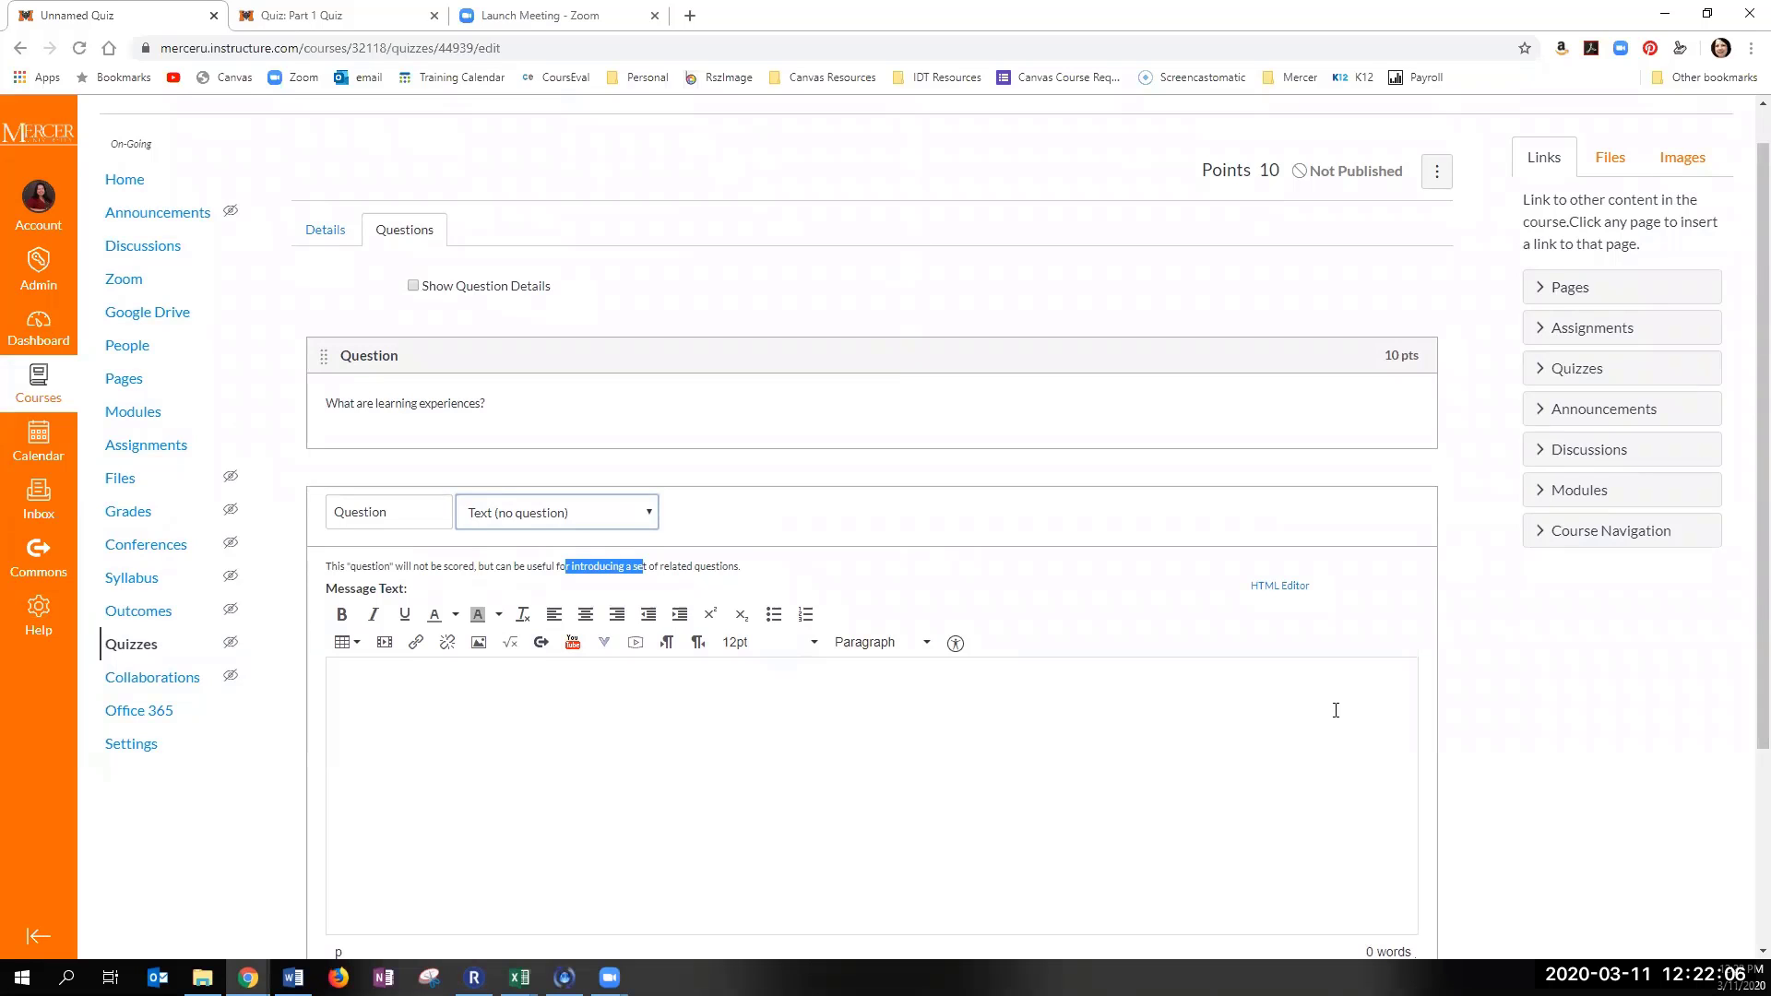
pyautogui.scroll(-3, 1559, 729)
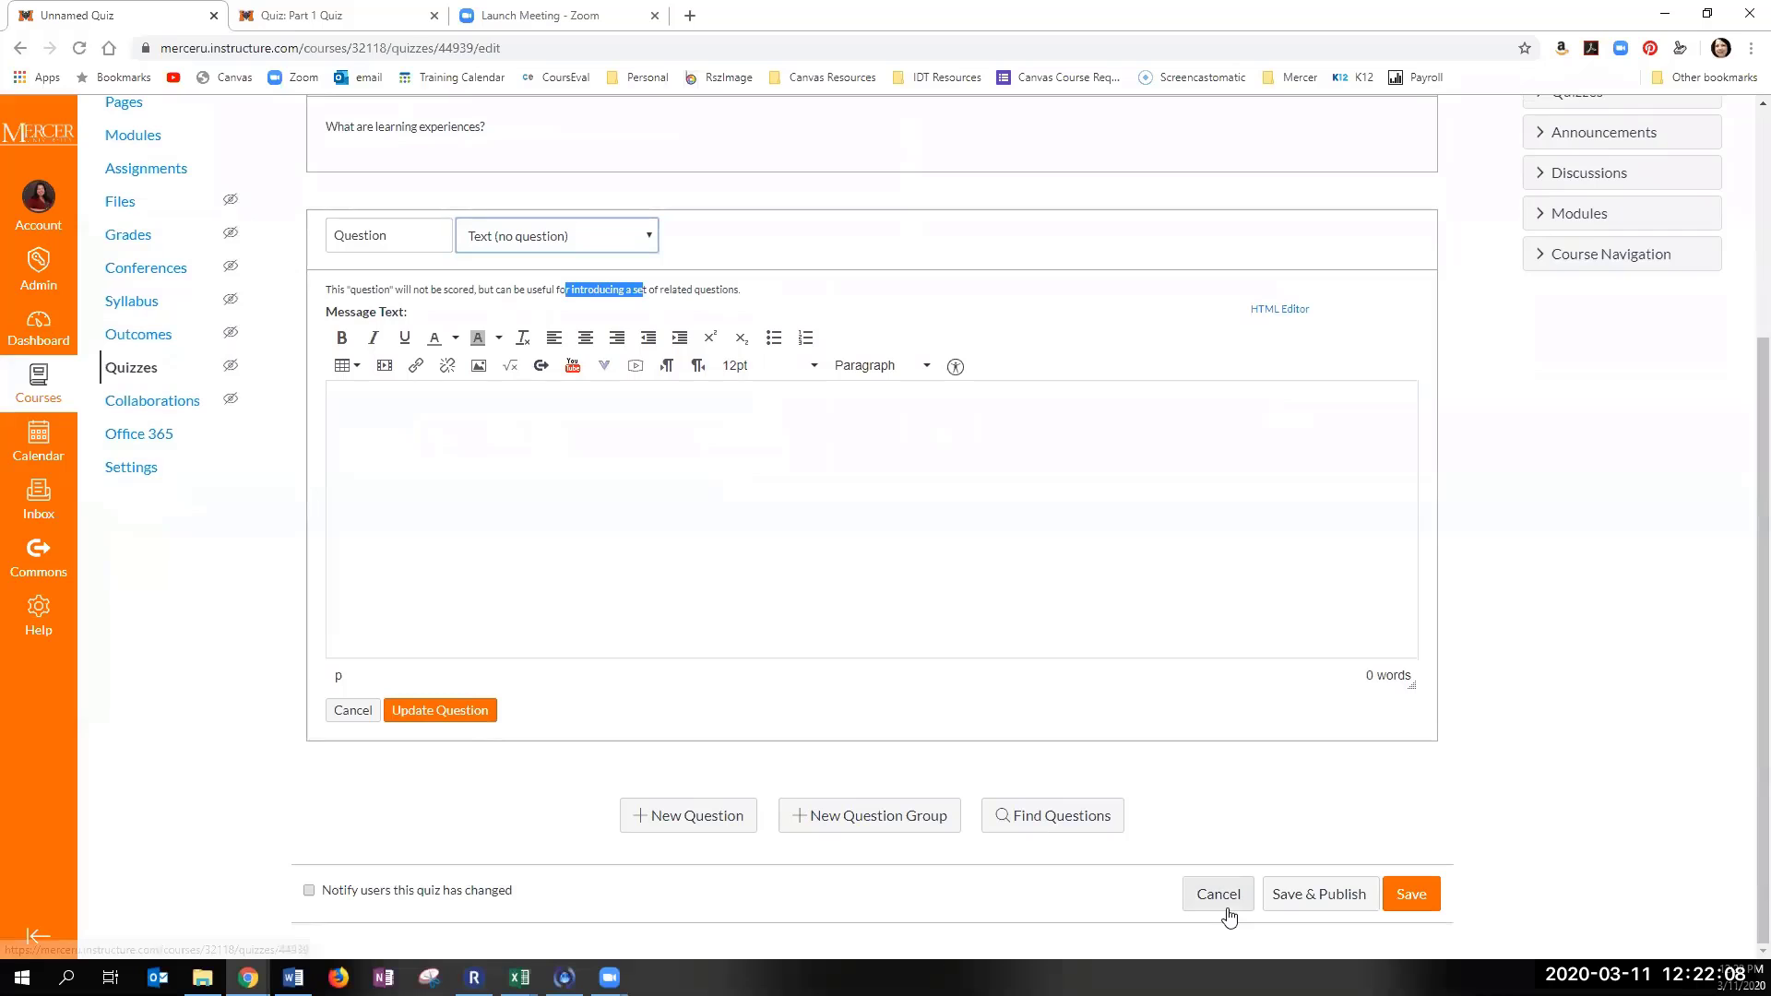
# Step: Cancel editing the unnamed quiz and open the course's question banks from the quizzes list
pyautogui.click(1226, 909)
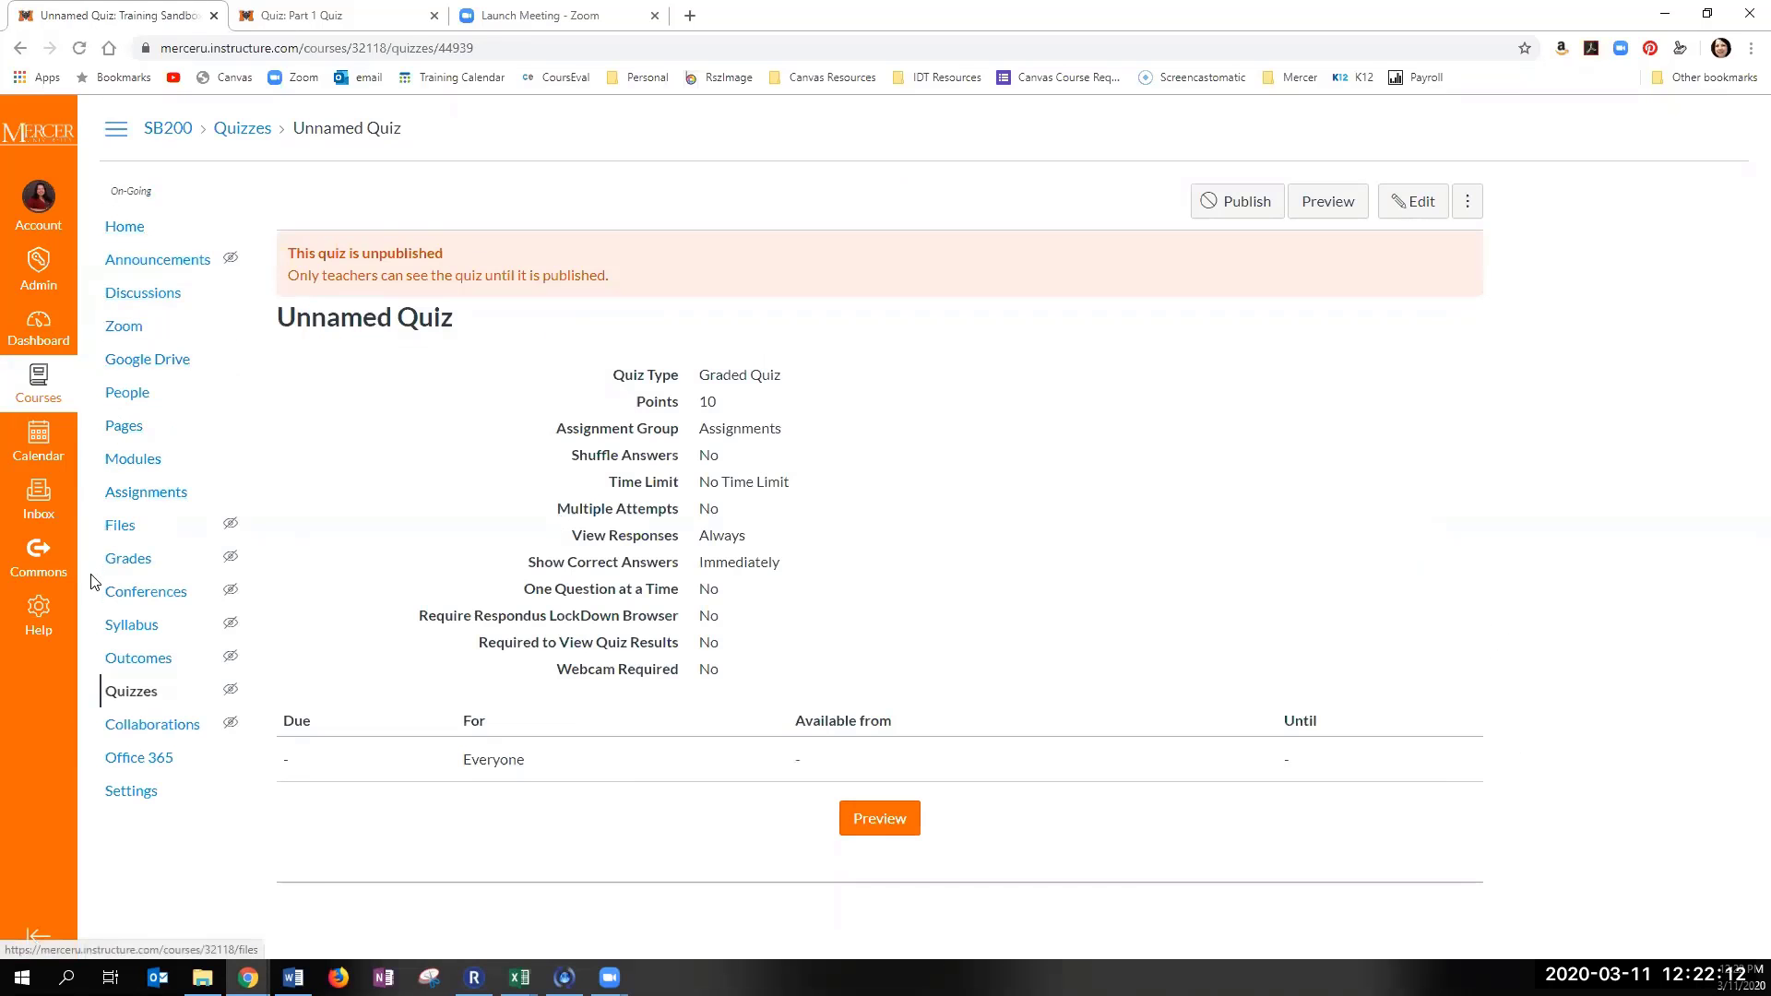
pyautogui.click(120, 694)
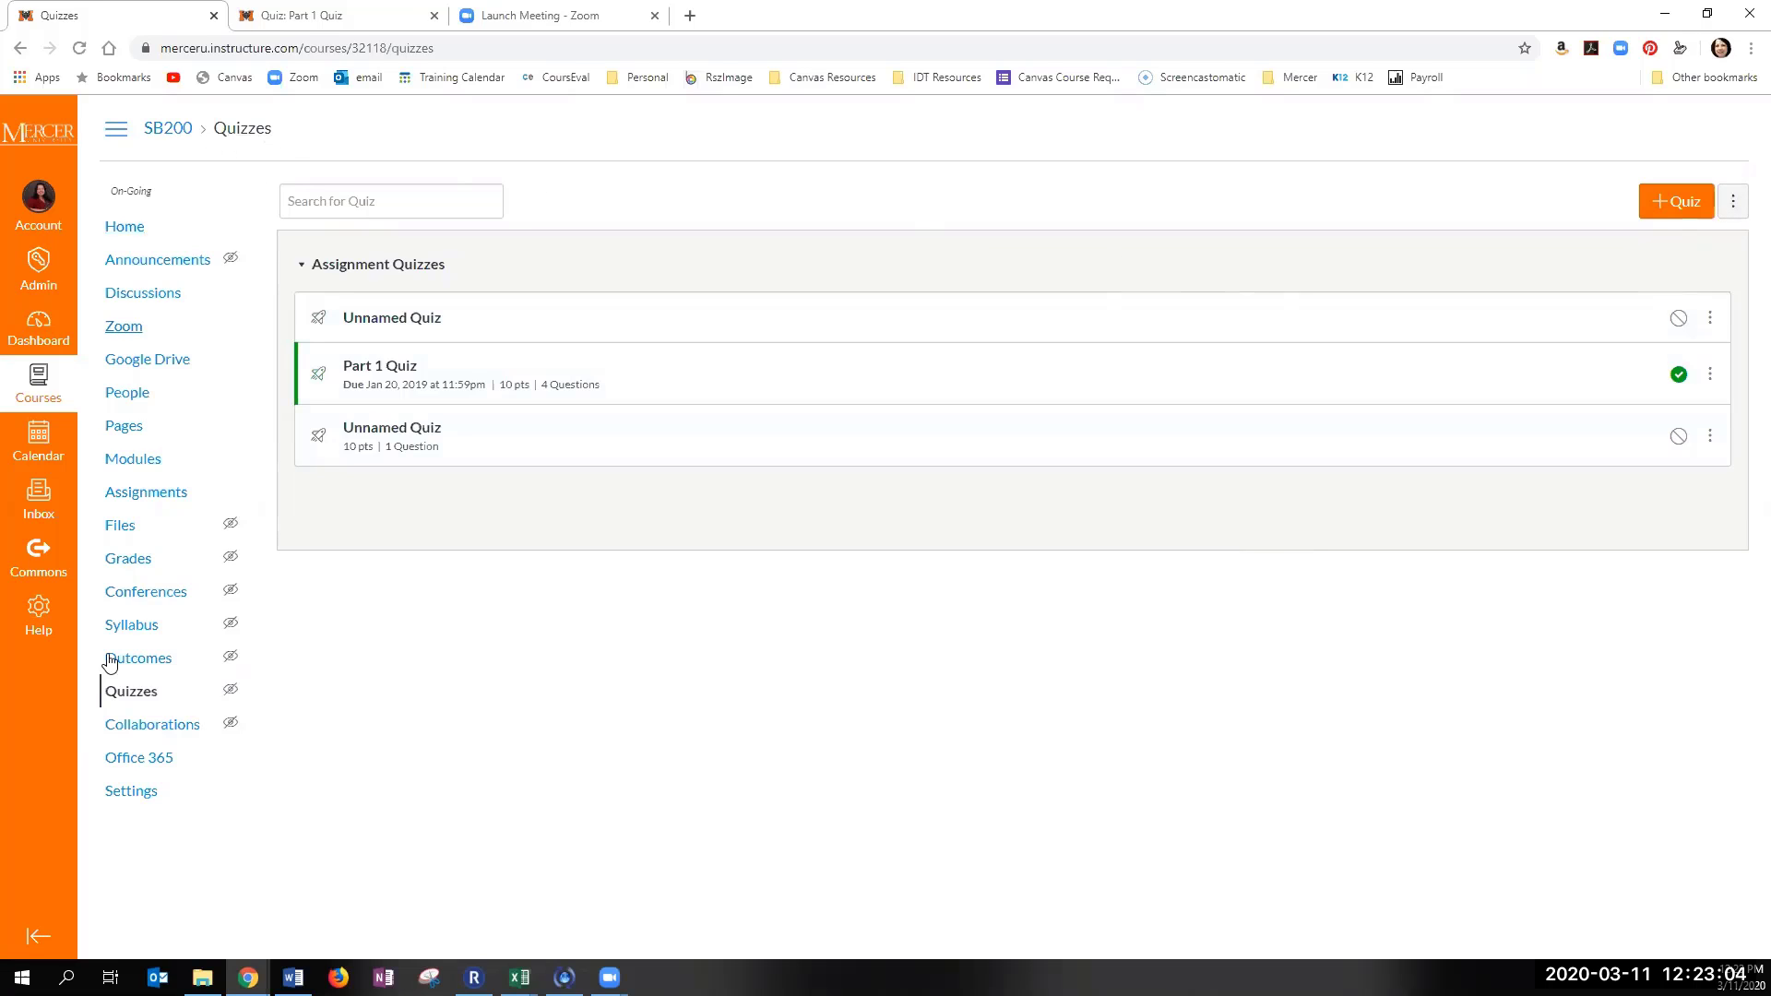
pyautogui.click(1735, 210)
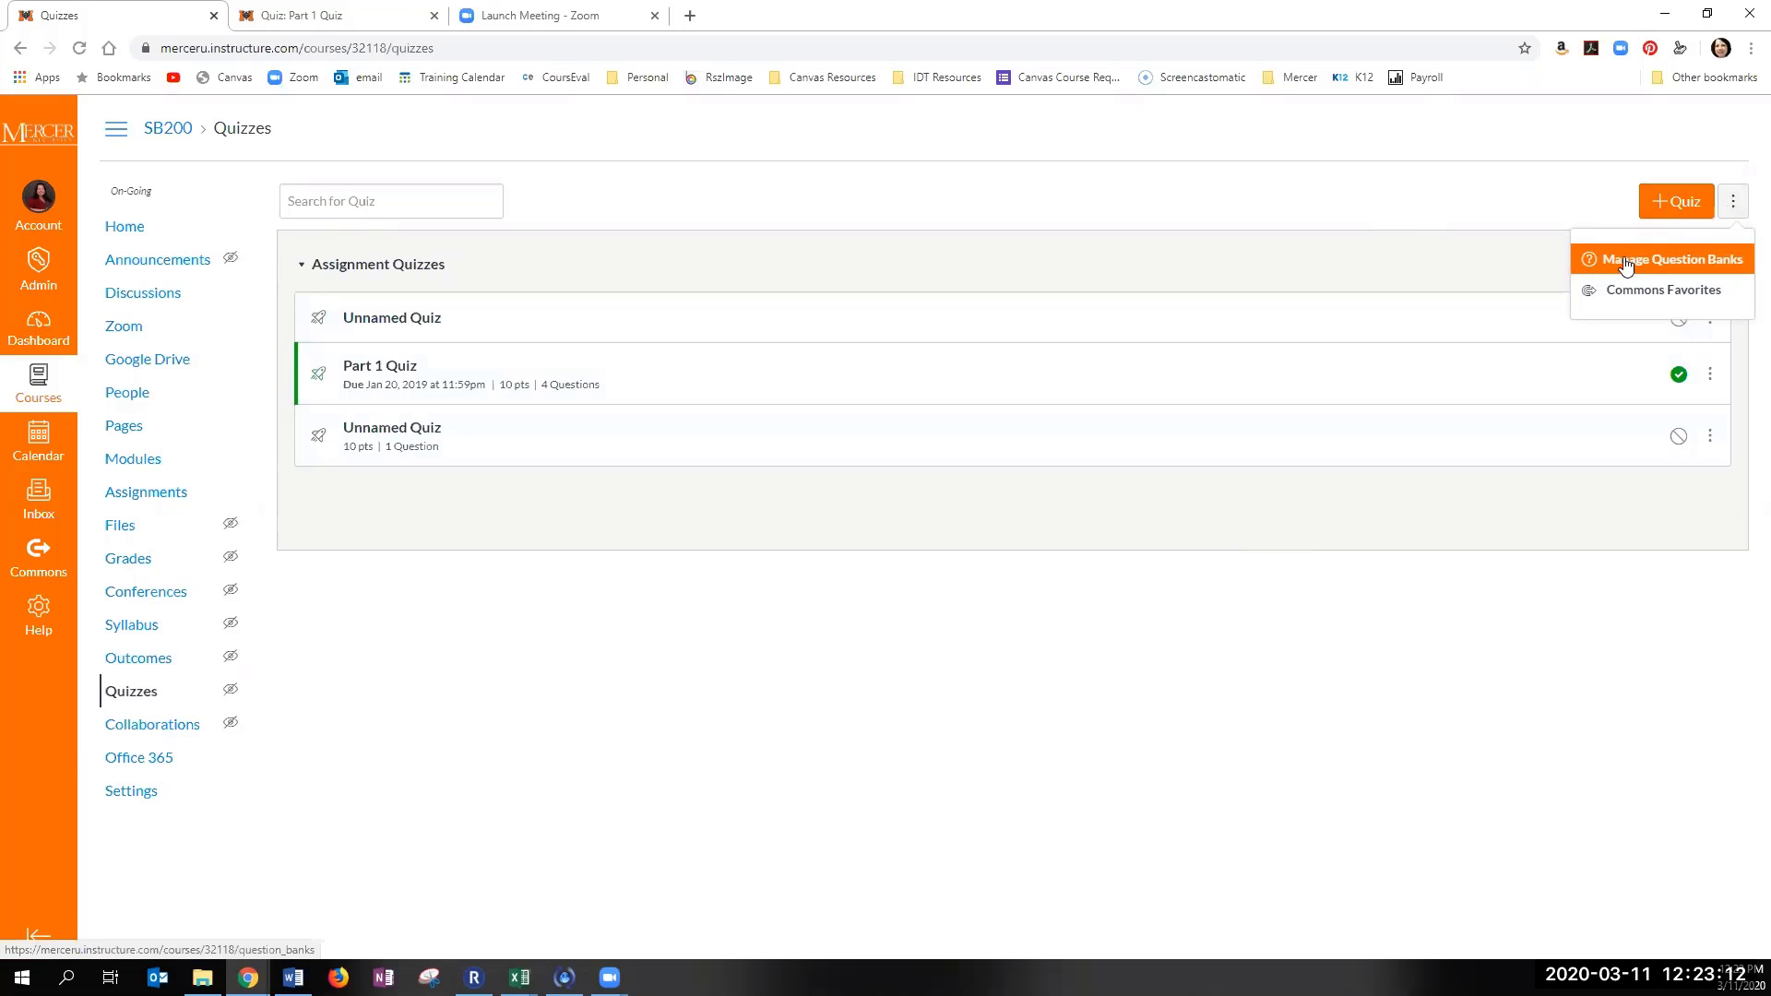
pyautogui.click(1675, 262)
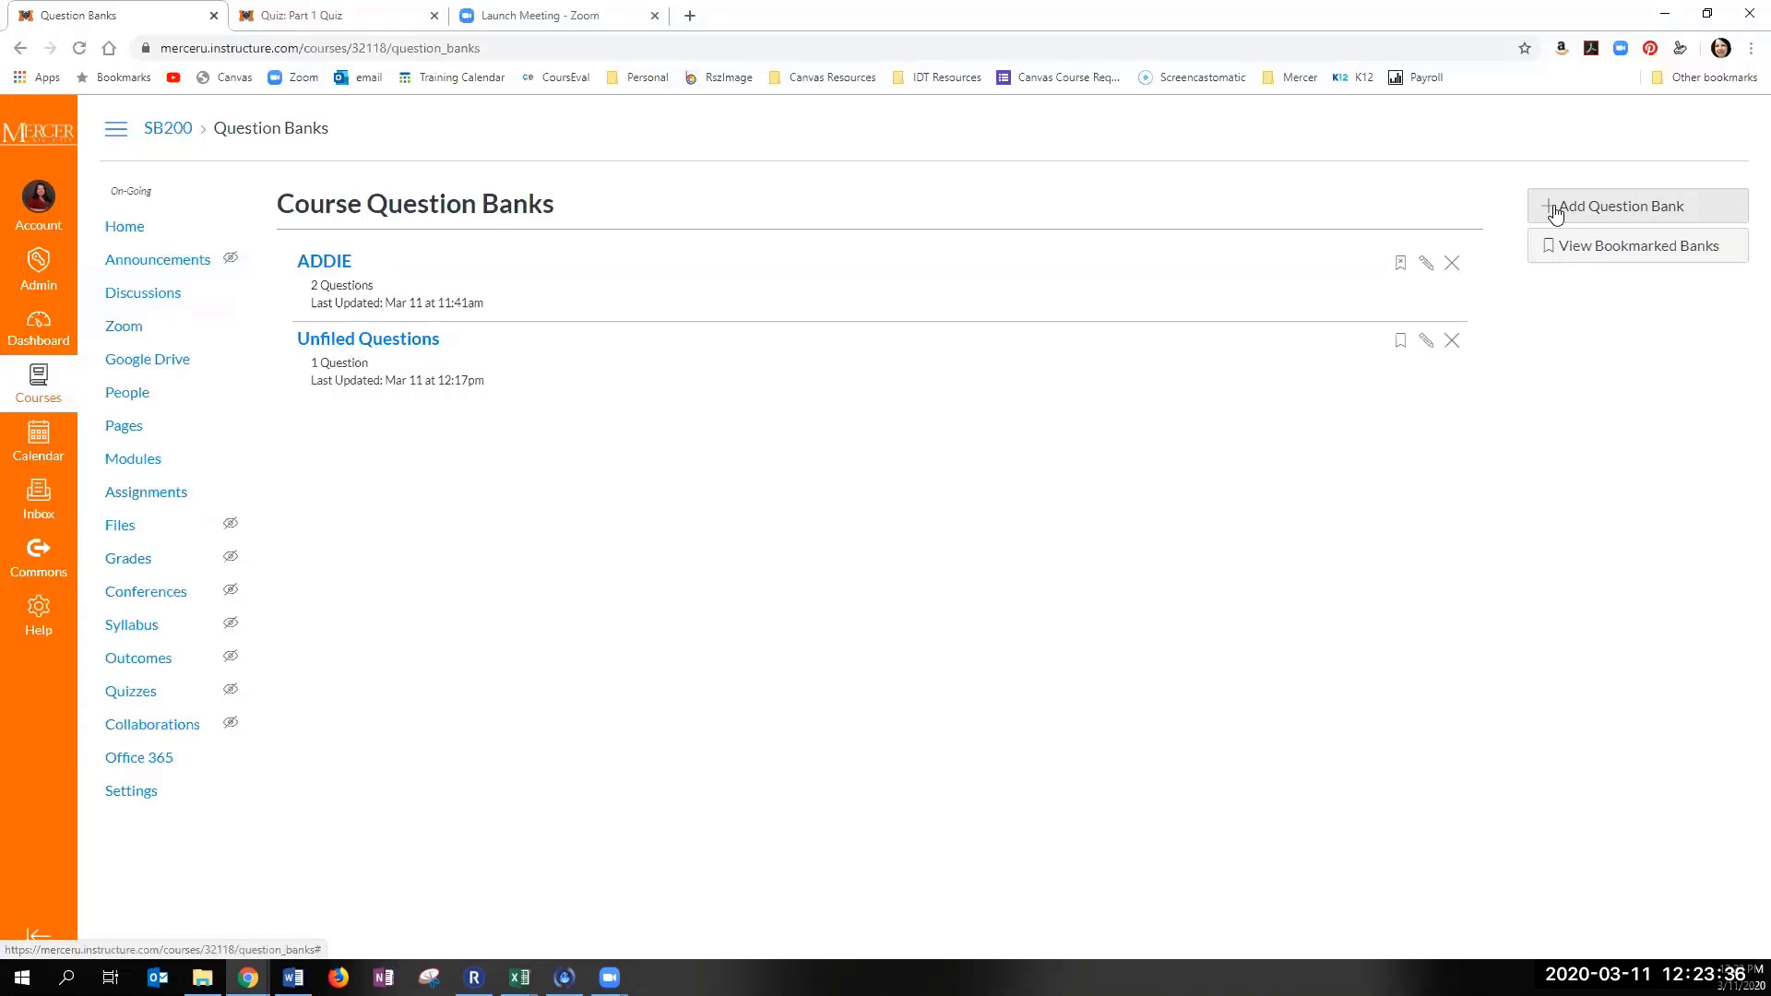
# Step: Try to add a course question bank named Topic 1
pyautogui.click(1656, 212)
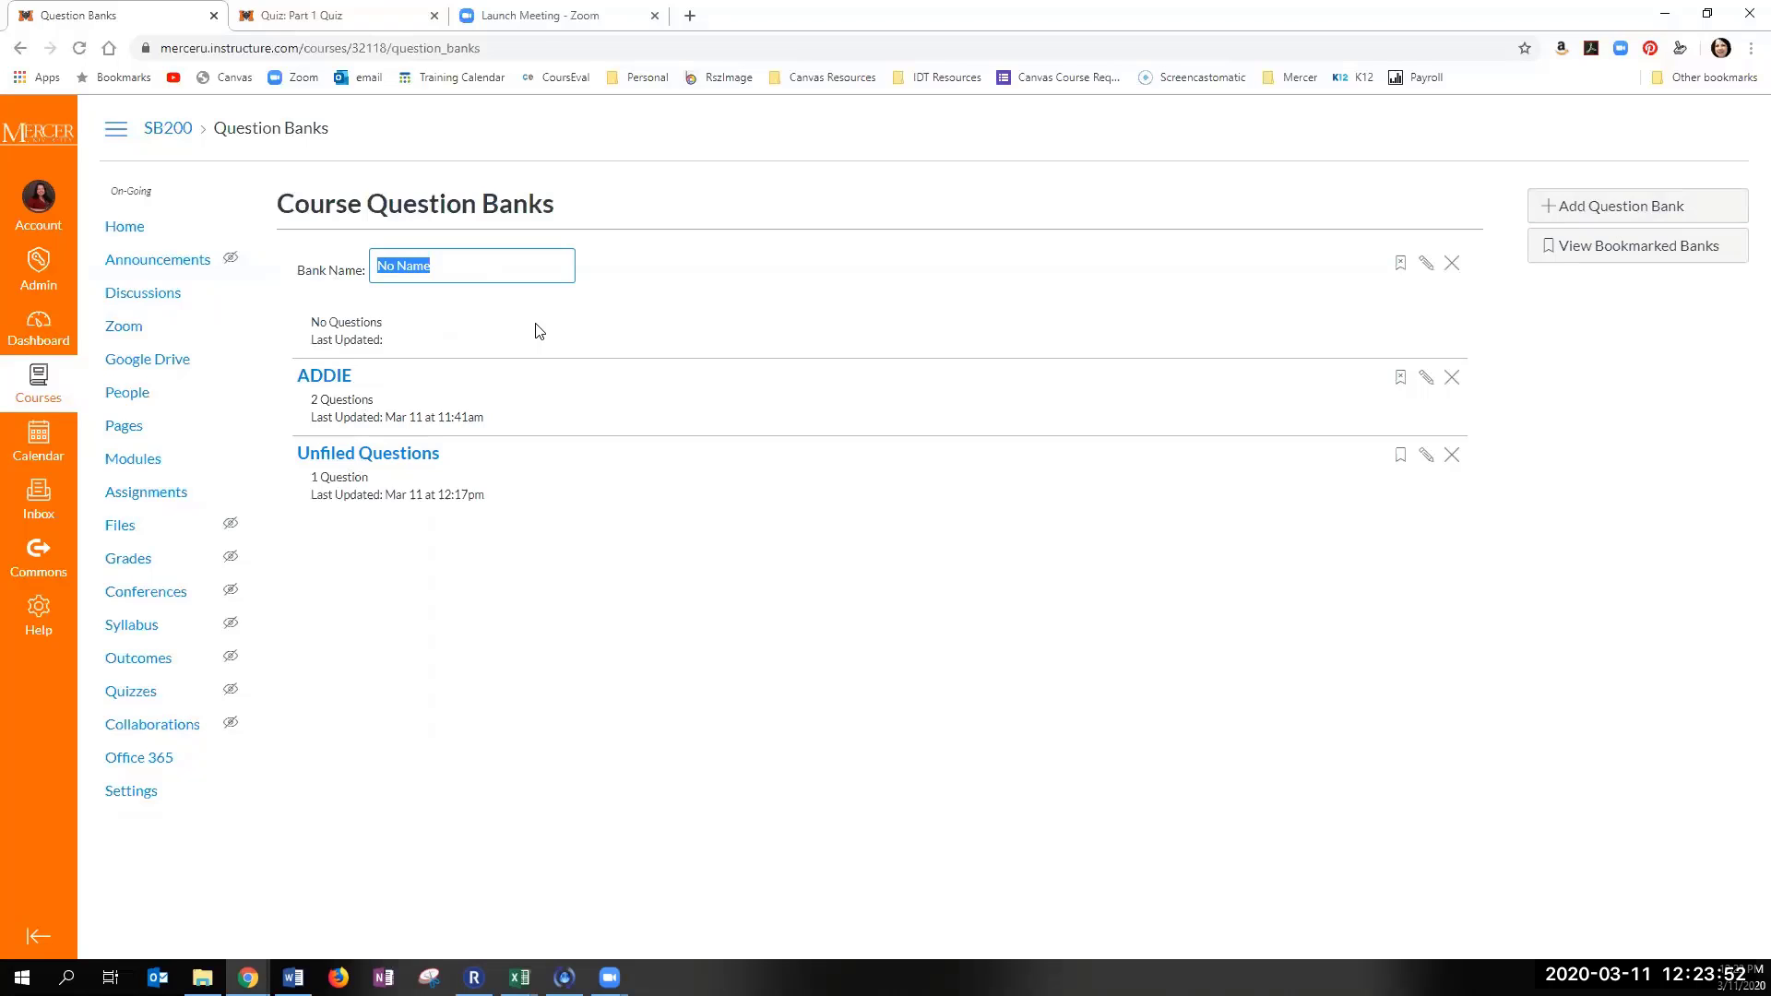
pyautogui.write('Topic 1')
pyautogui.click(1196, 314)
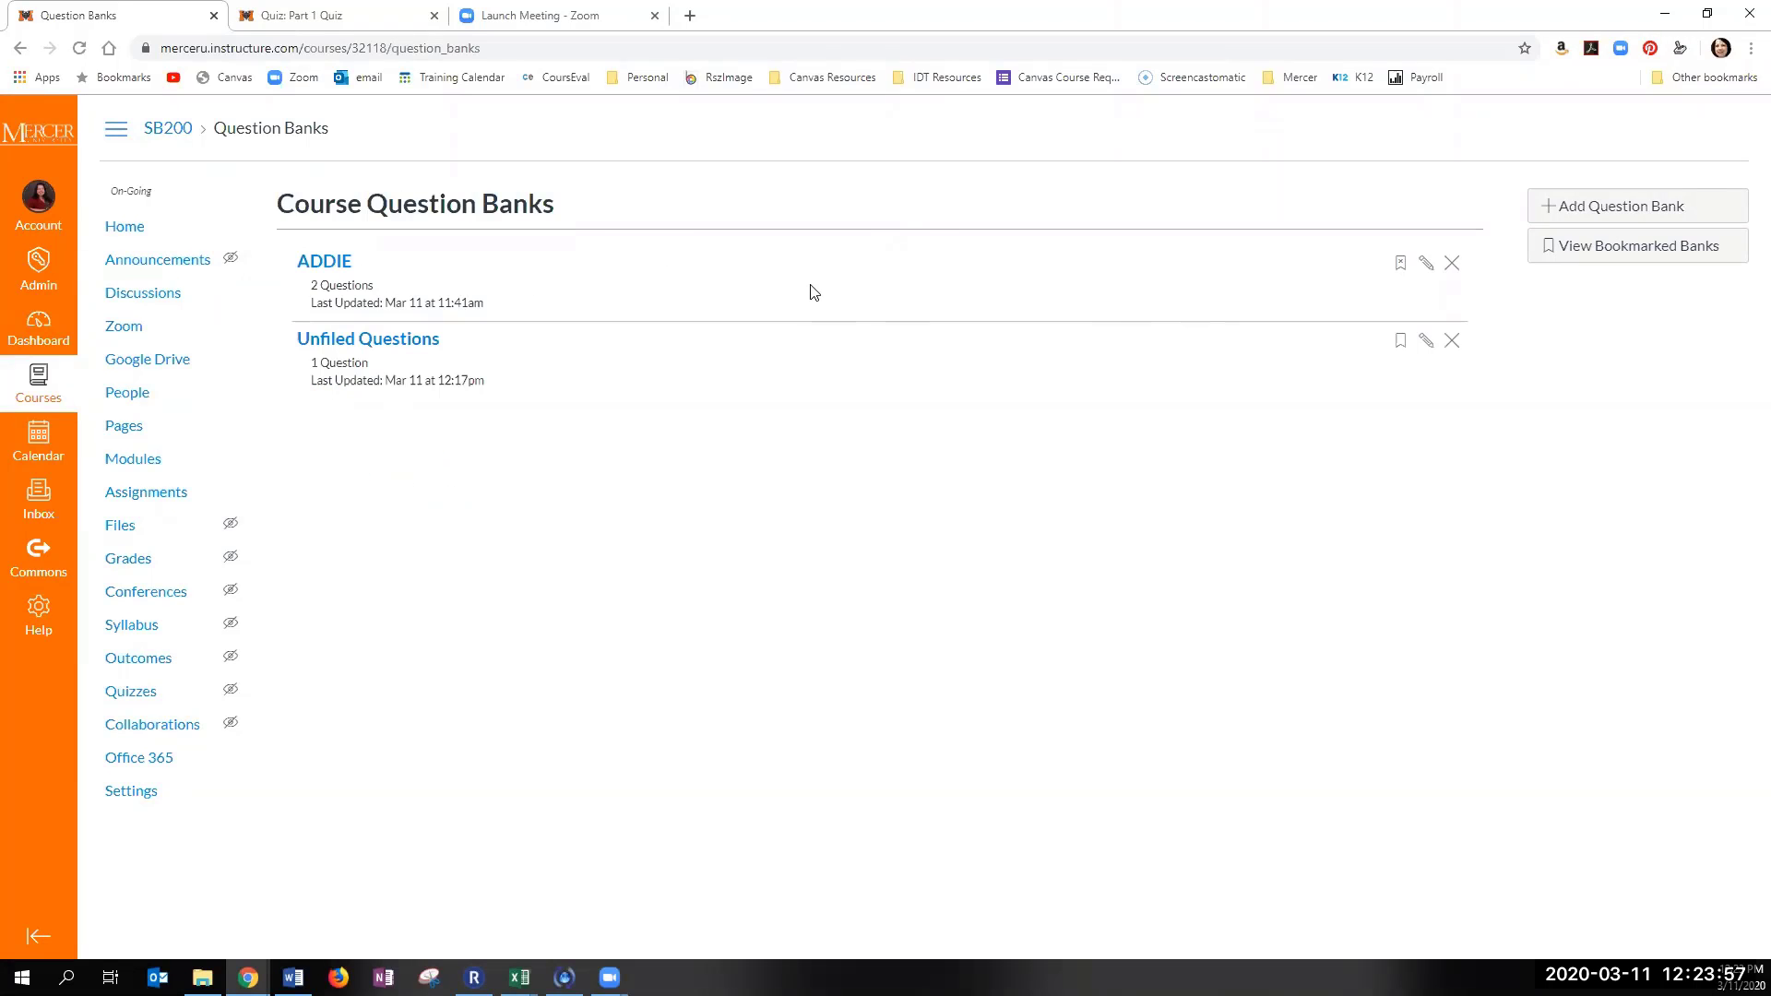
pyautogui.click(1615, 211)
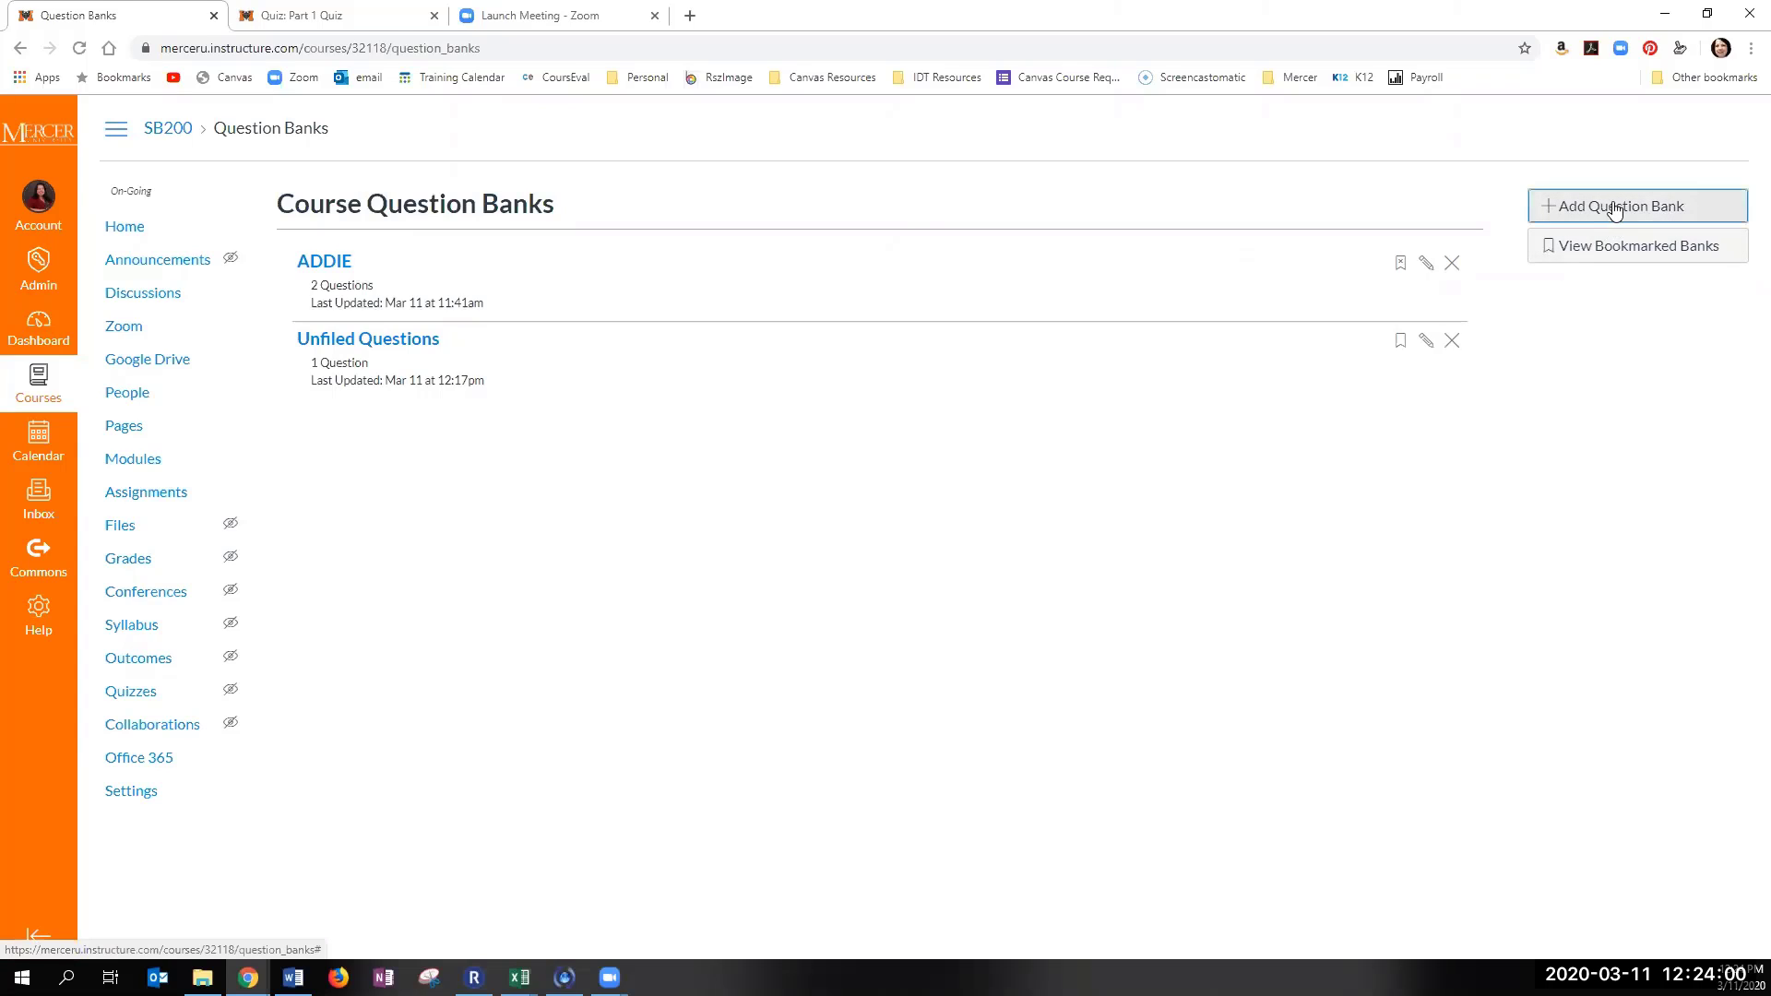
pyautogui.write('Topic 1')
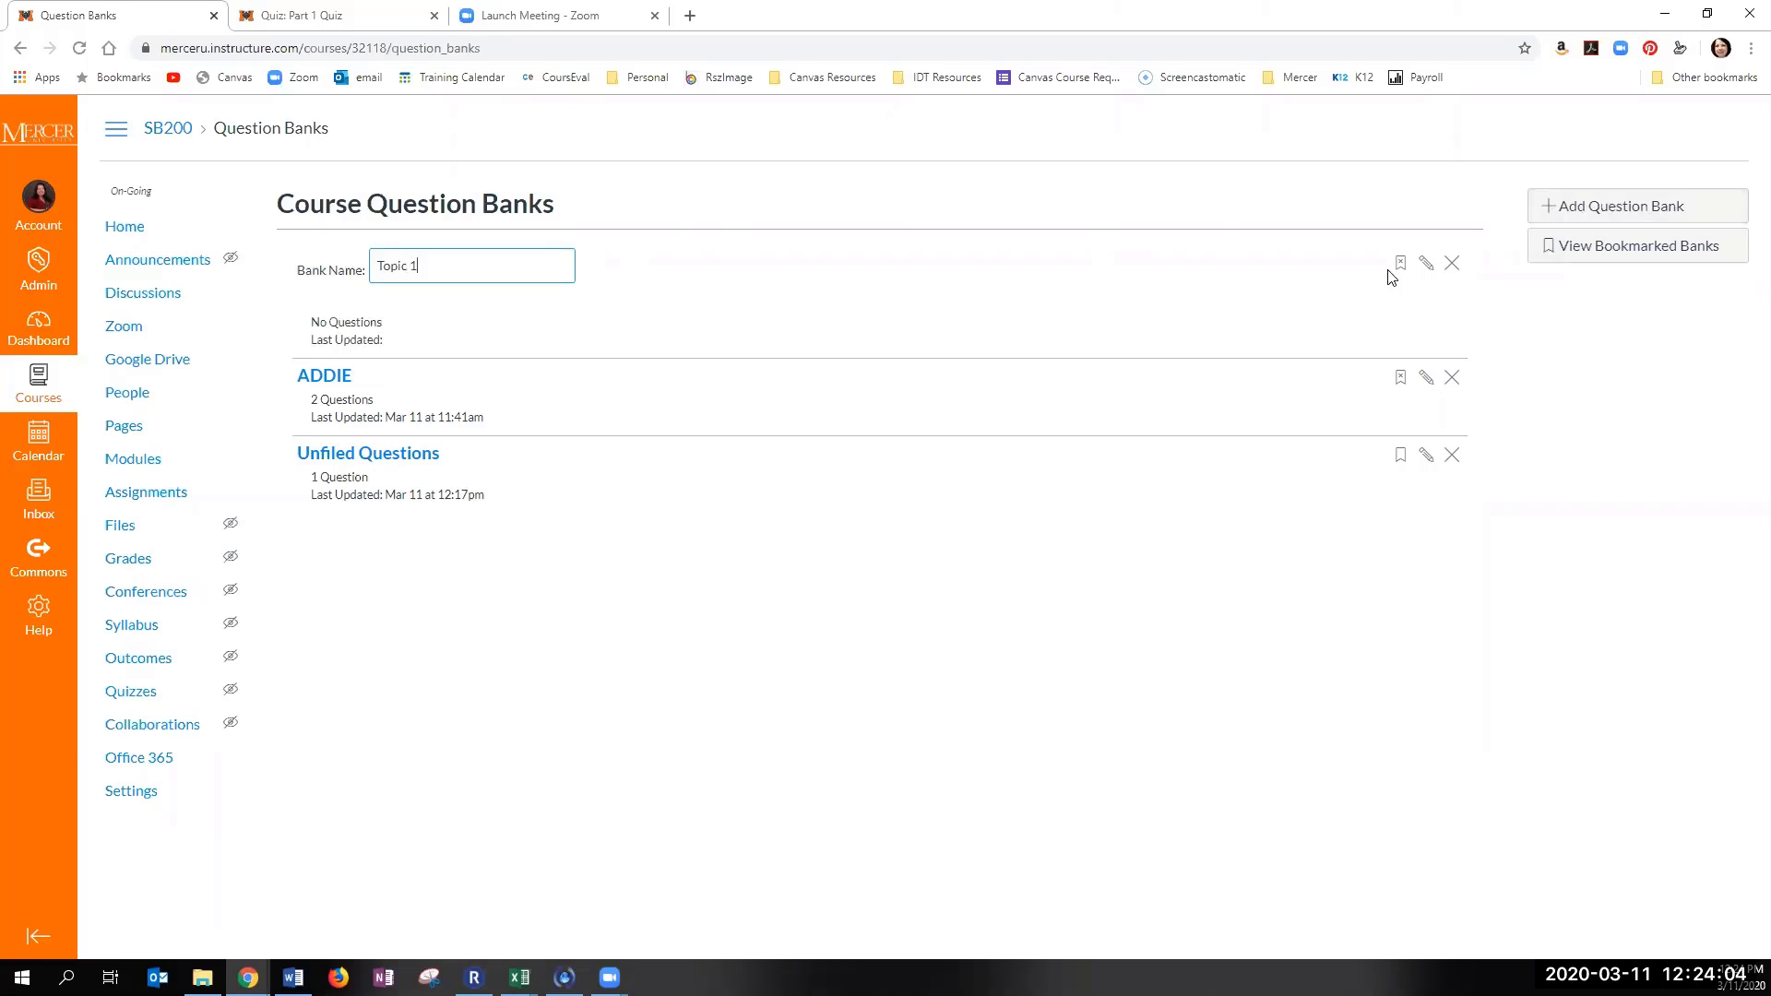
pyautogui.click(1426, 267)
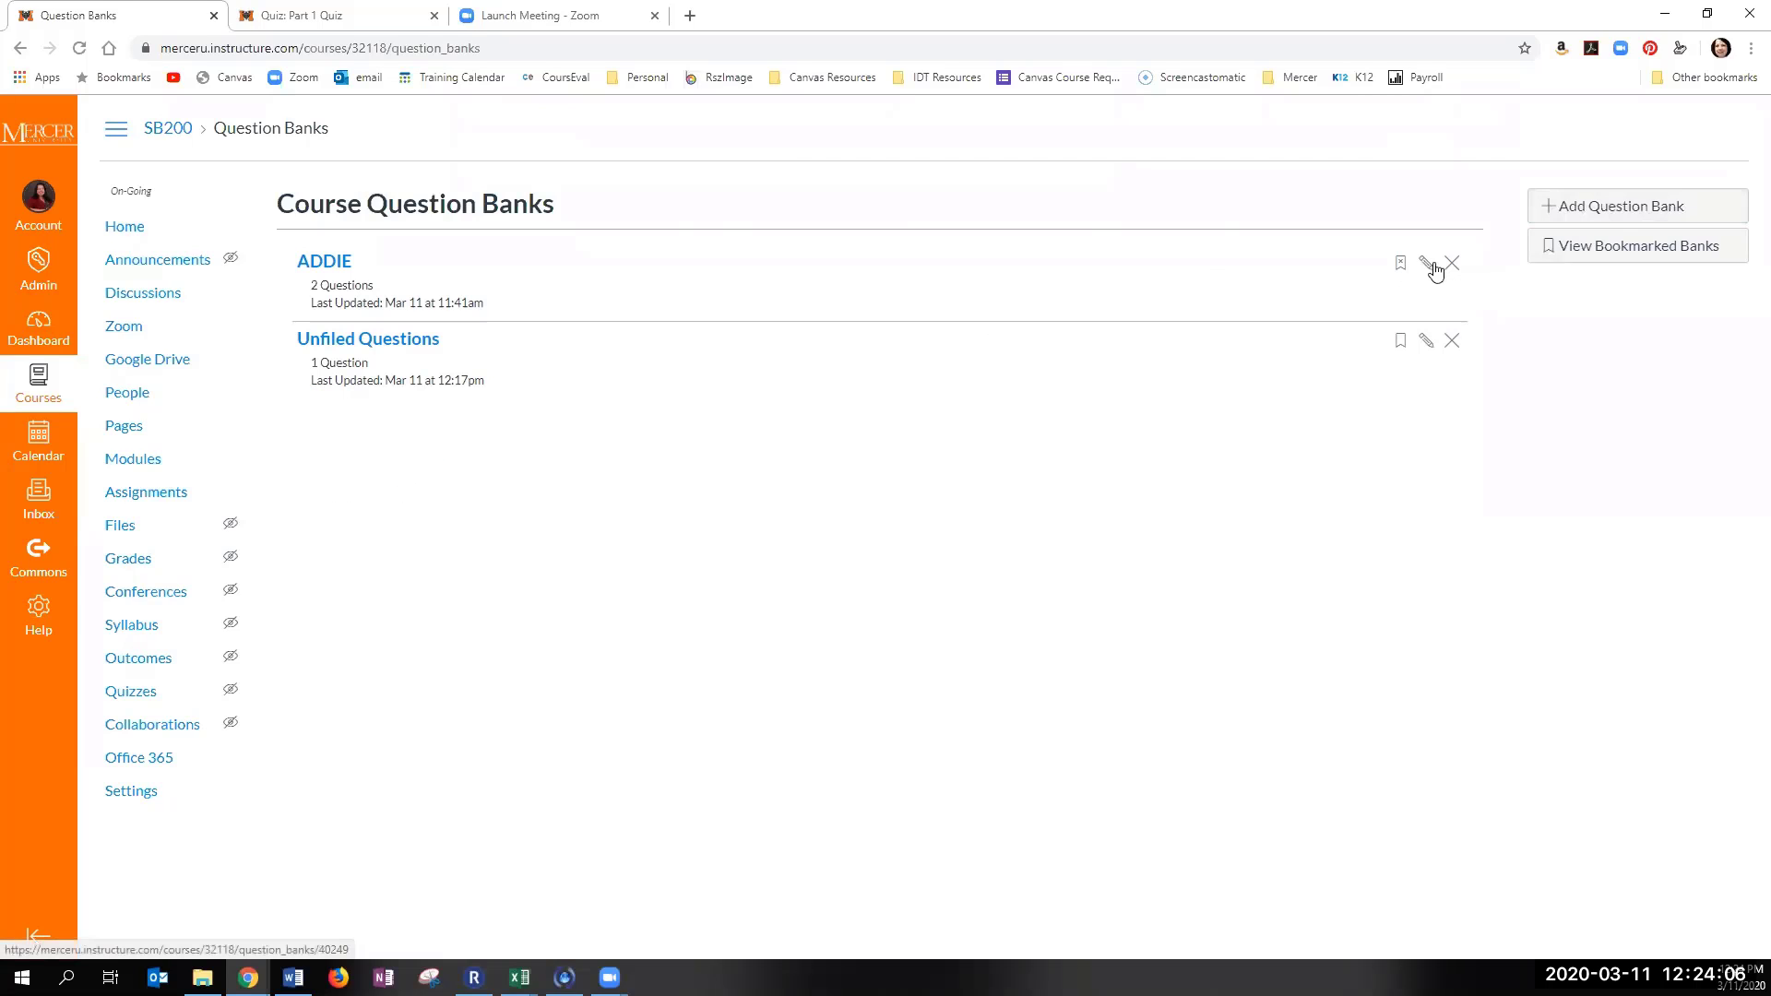
pyautogui.click(1614, 207)
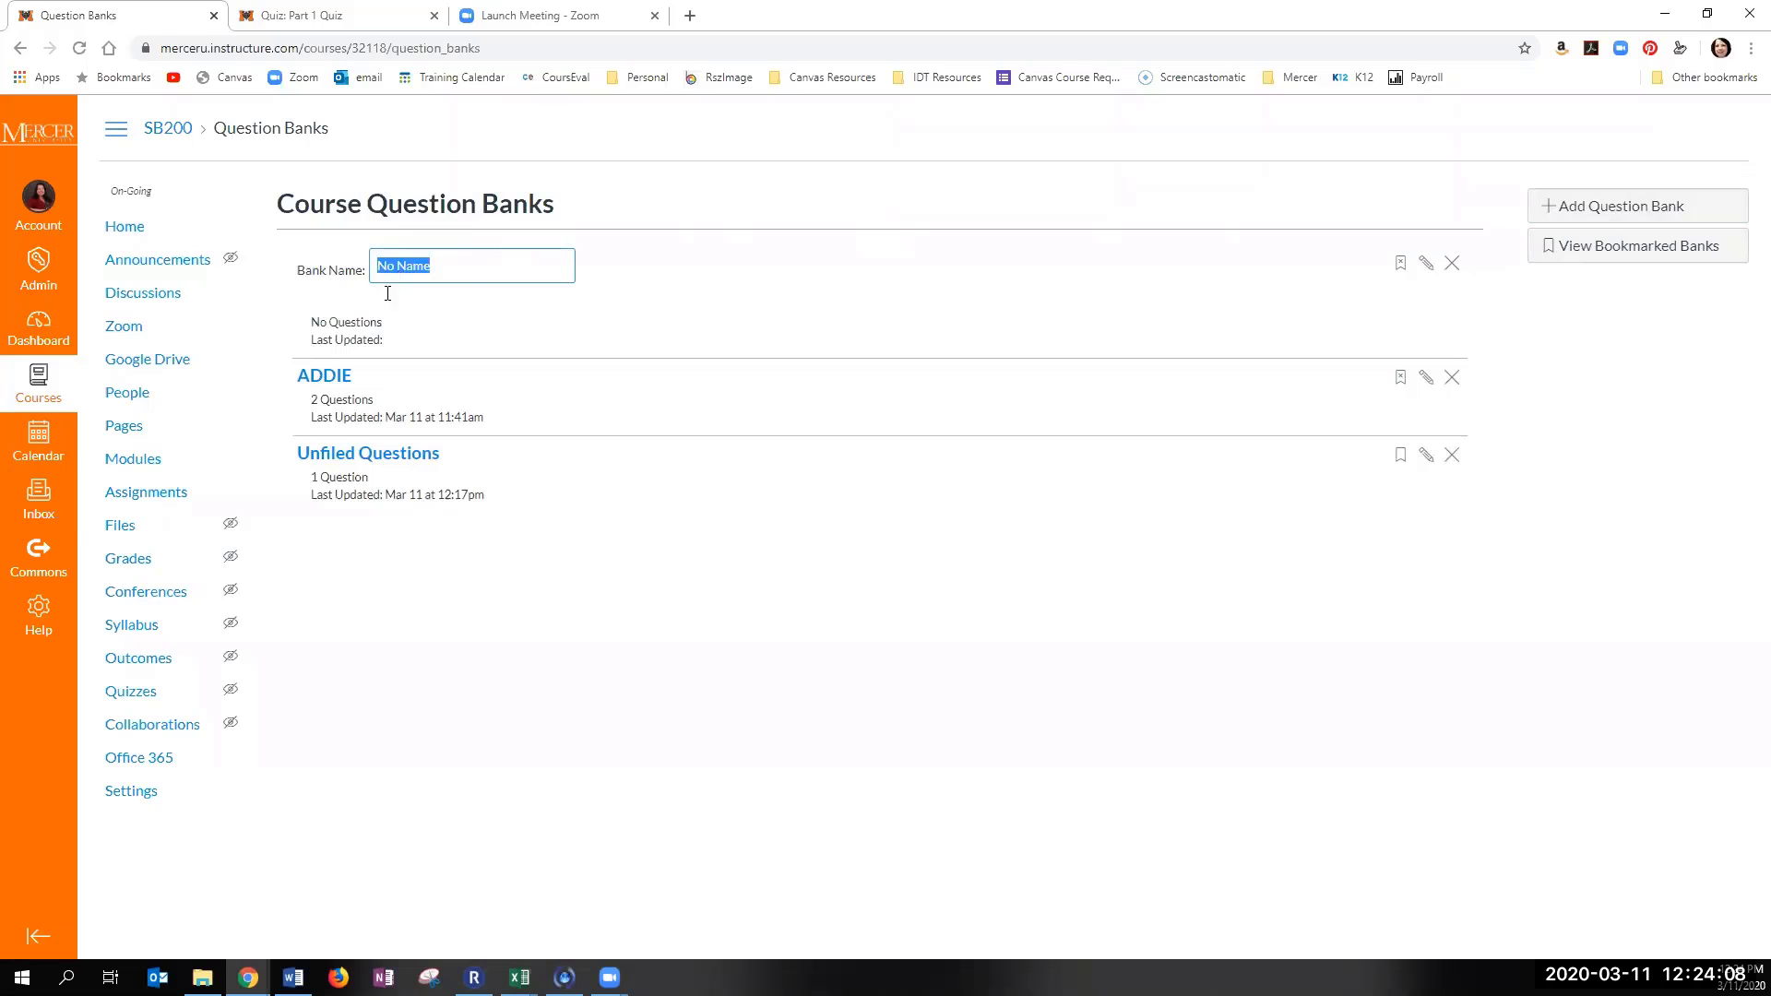
pyautogui.click(1423, 265)
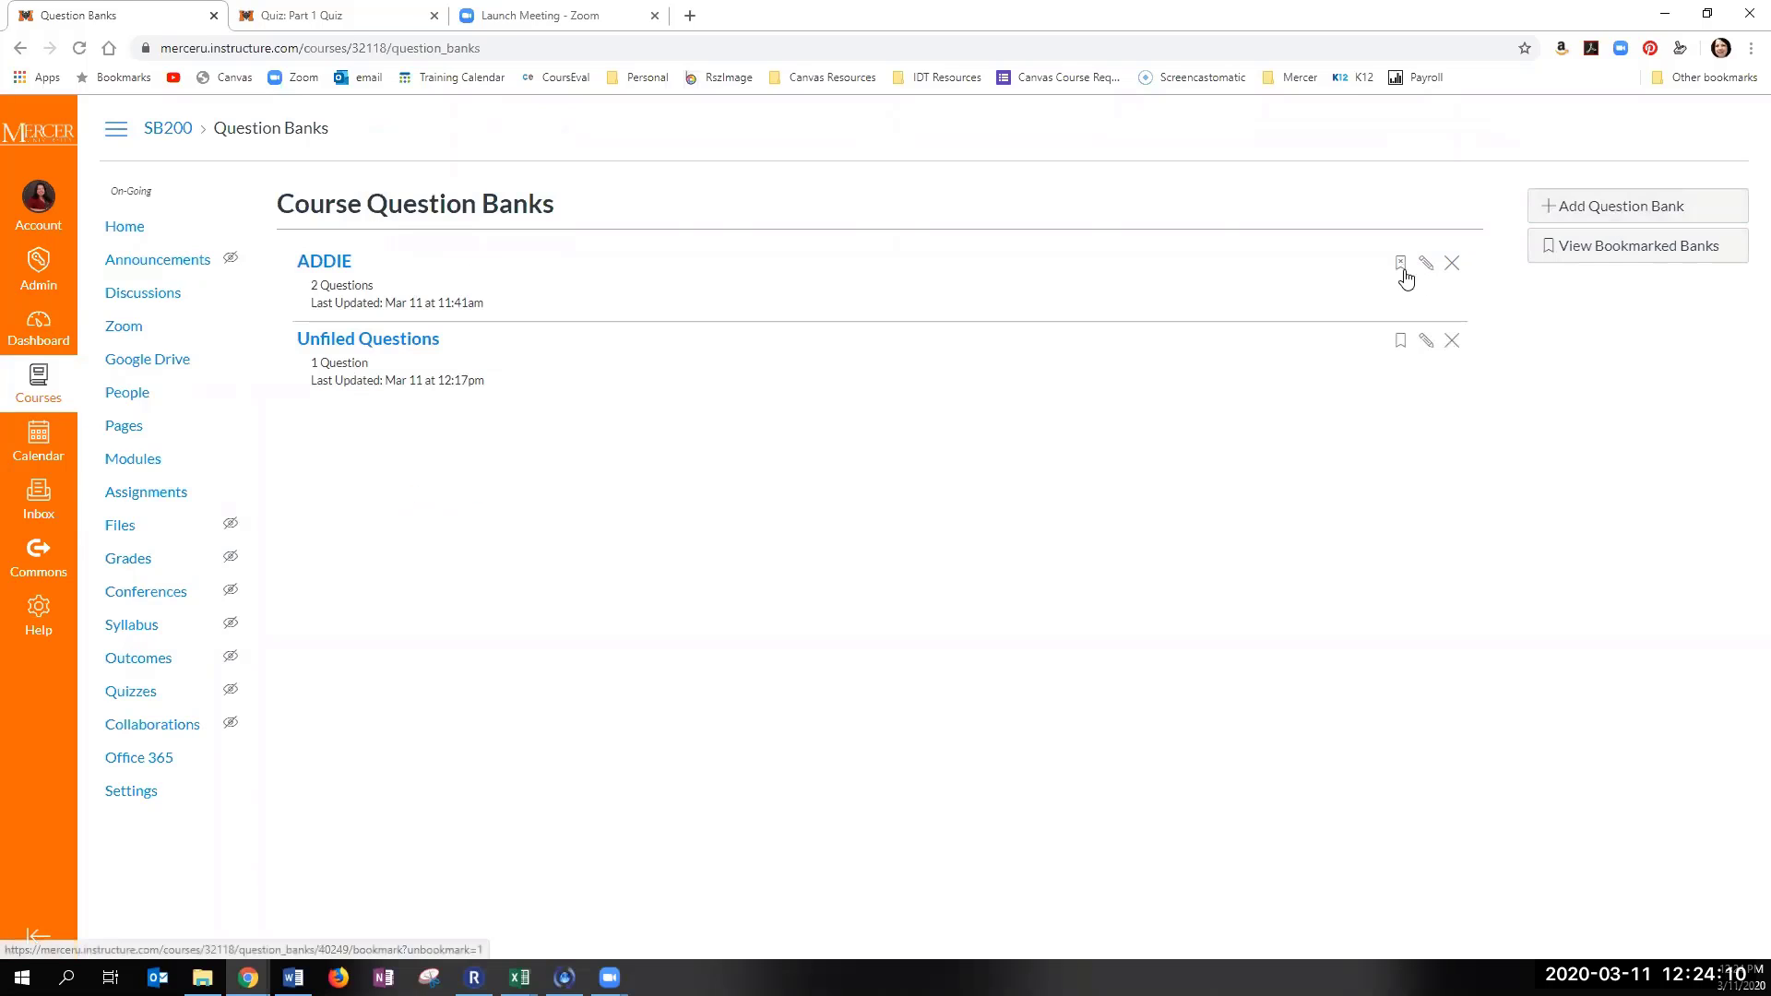
# Step: Add a new question bank named Topic 1 to the course and save it
pyautogui.click(1601, 207)
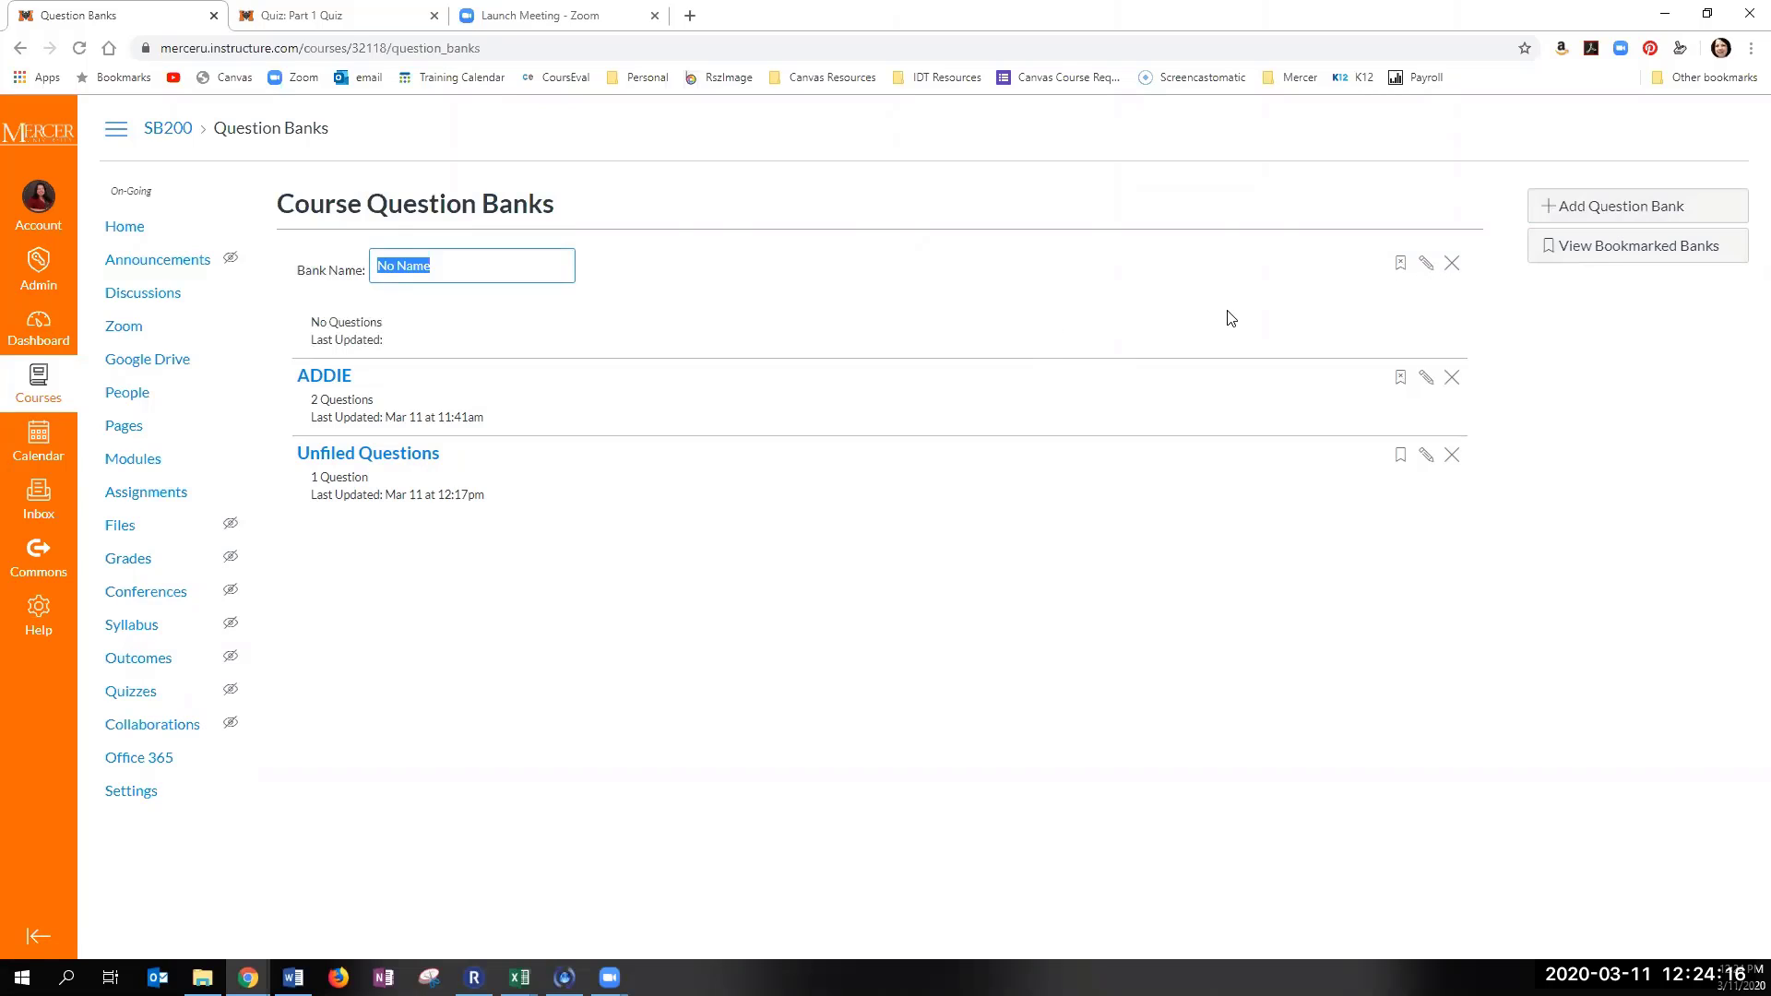
pyautogui.write('Topic 1')
pyautogui.press('Return')
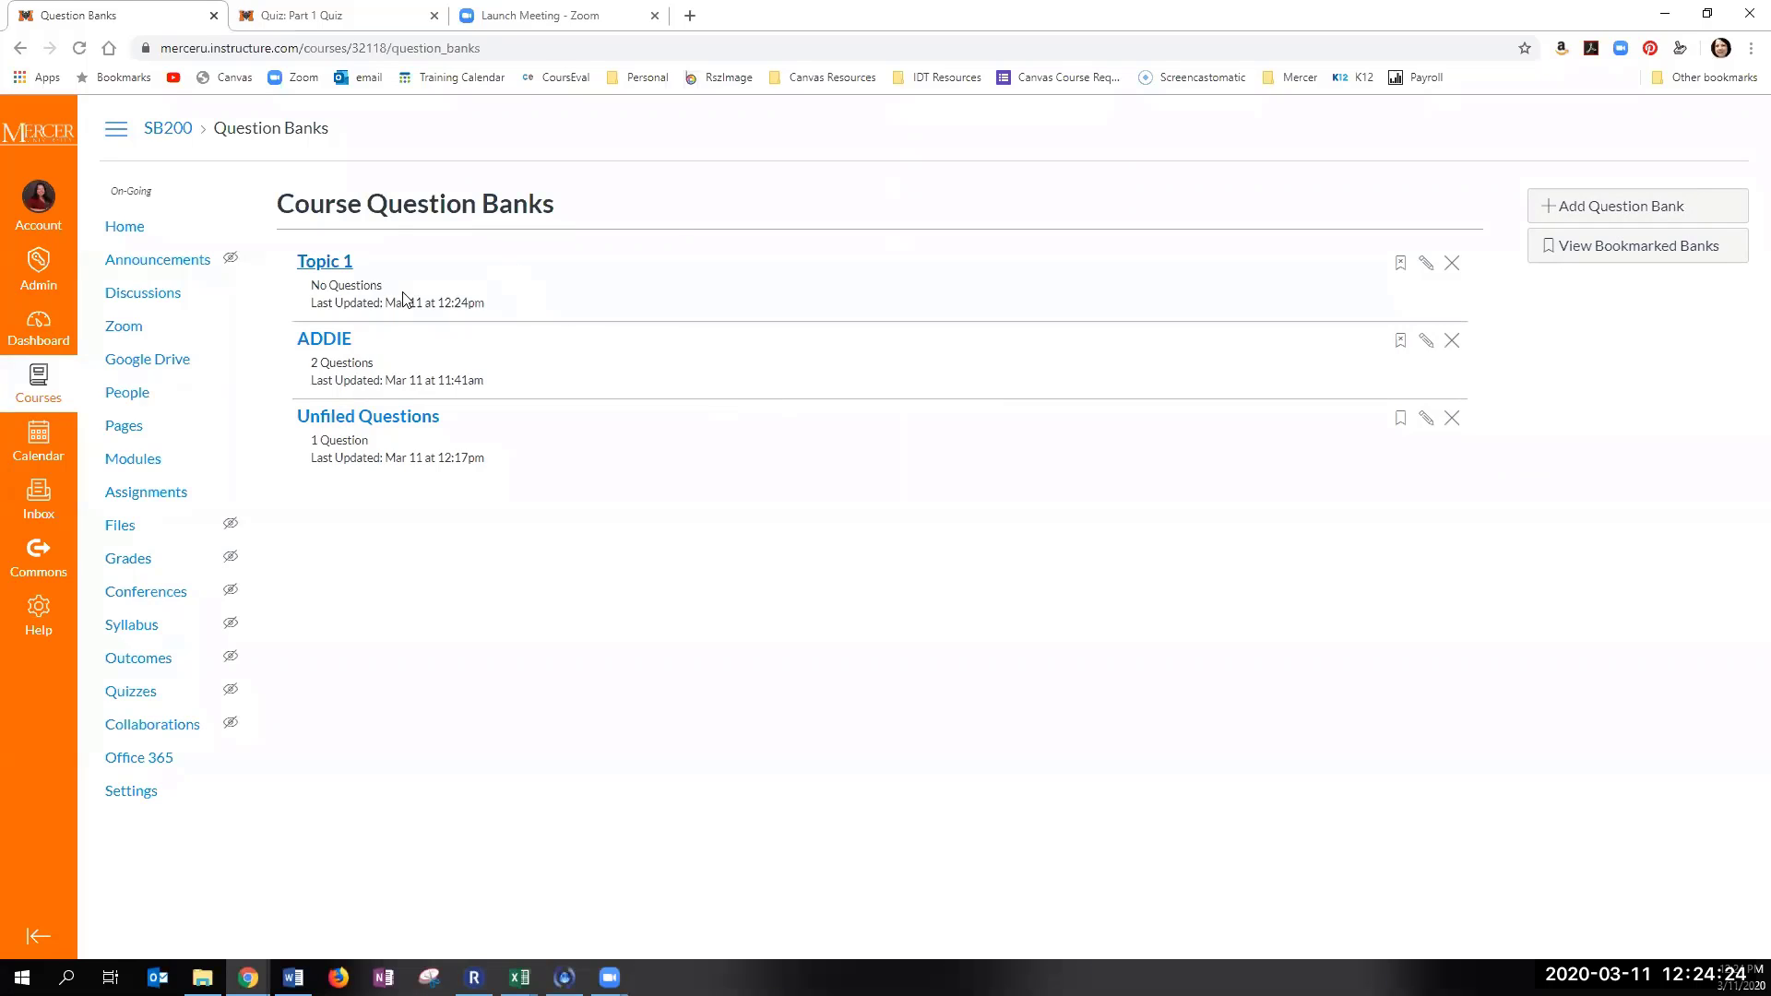
# Step: Open the Topic 1 question bank and read the reminder about changes to question templates
pyautogui.click(336, 268)
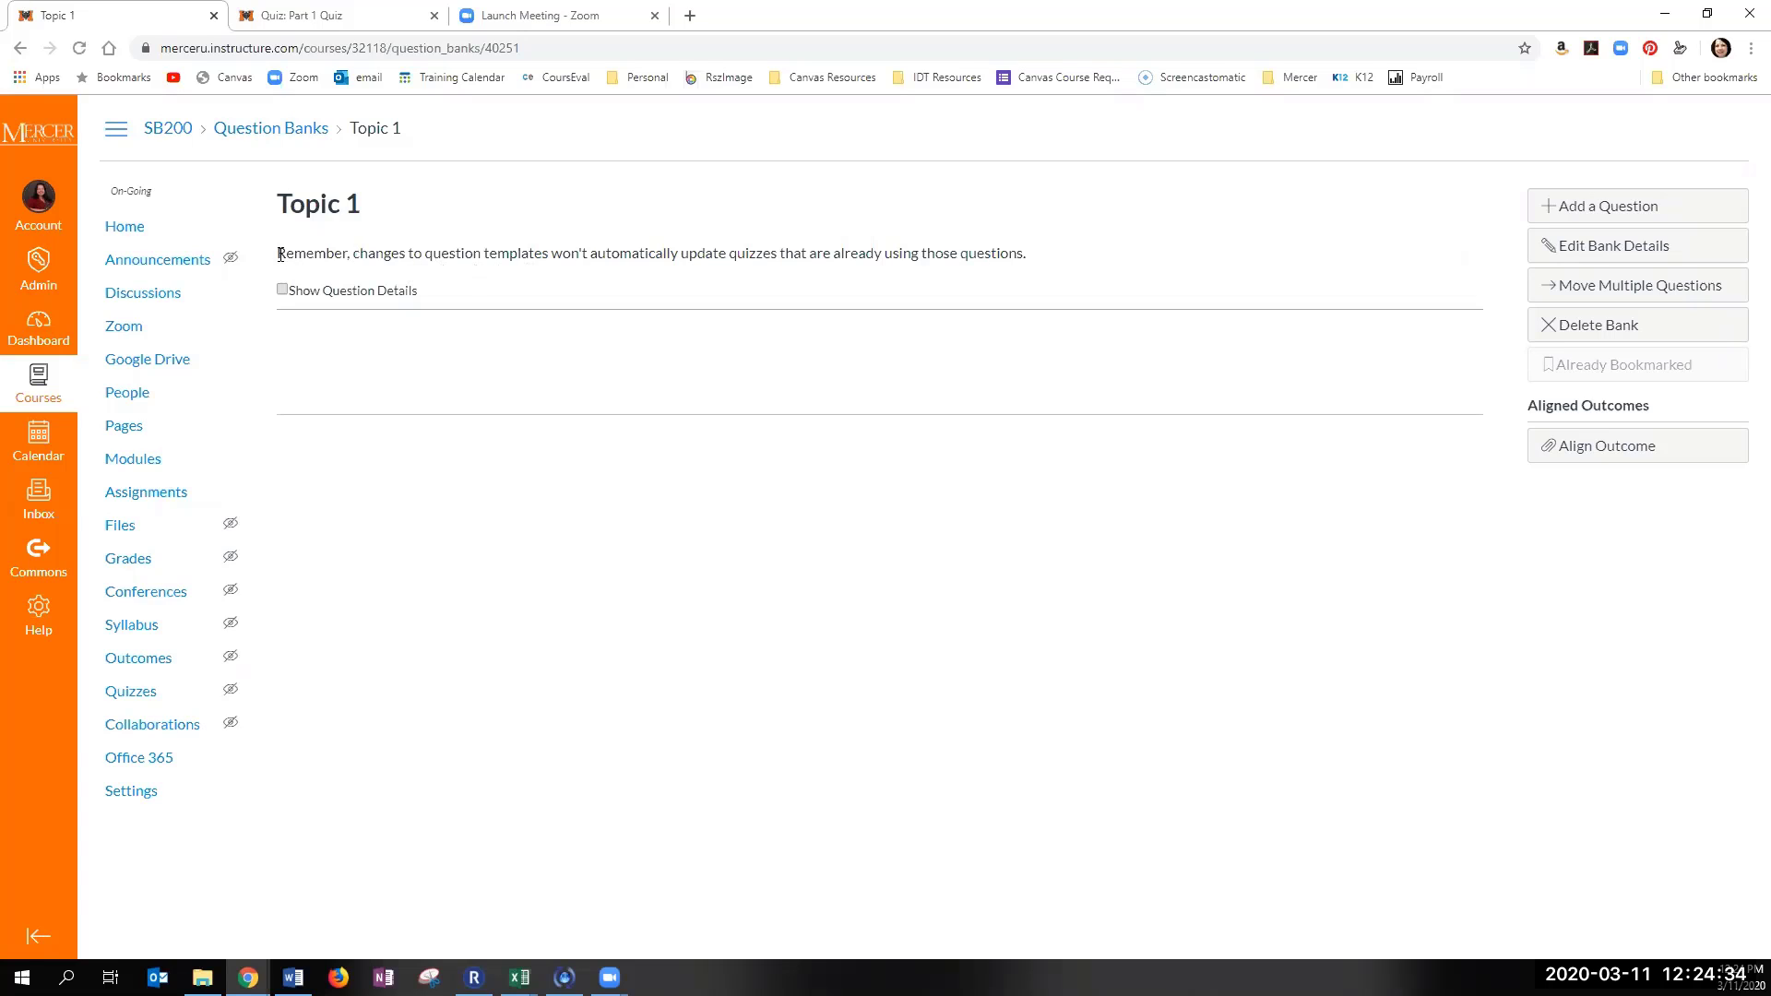
pyautogui.moveTo(279, 255); pyautogui.dragTo(362, 253)
pyautogui.click(321, 273)
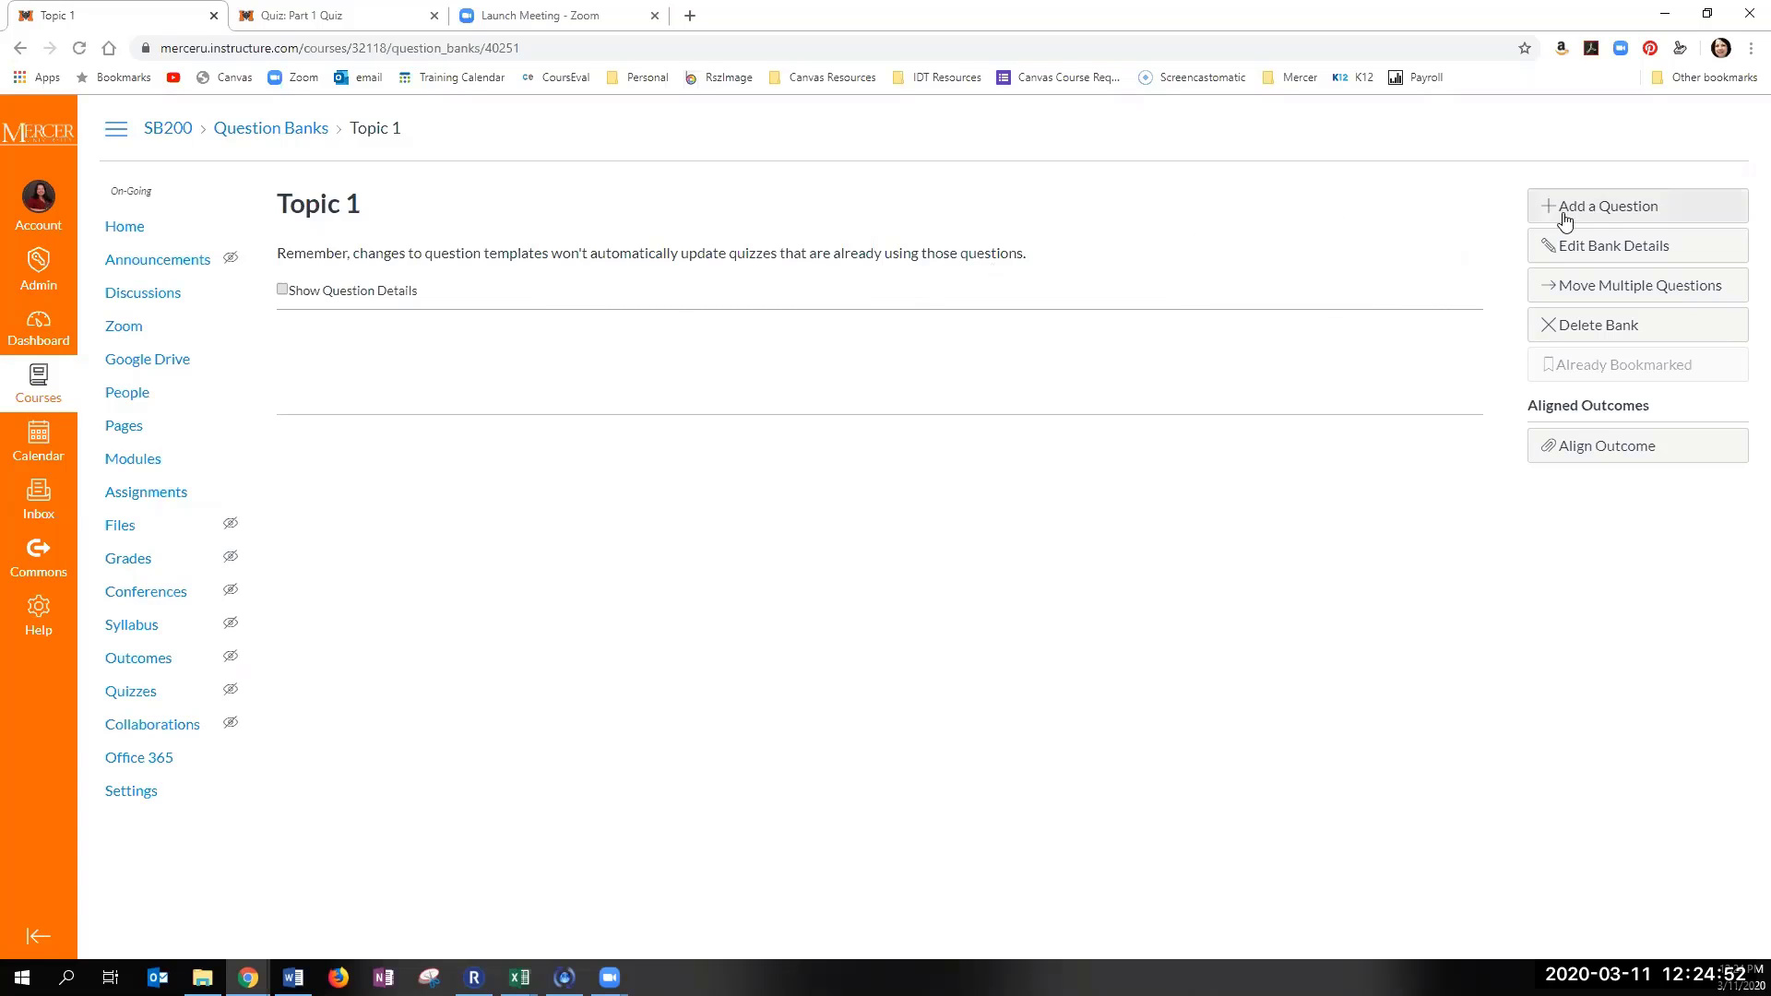
# Step: Start a new multiple choice question in the Topic 1 bank and review its question text and answer fields
pyautogui.click(1649, 214)
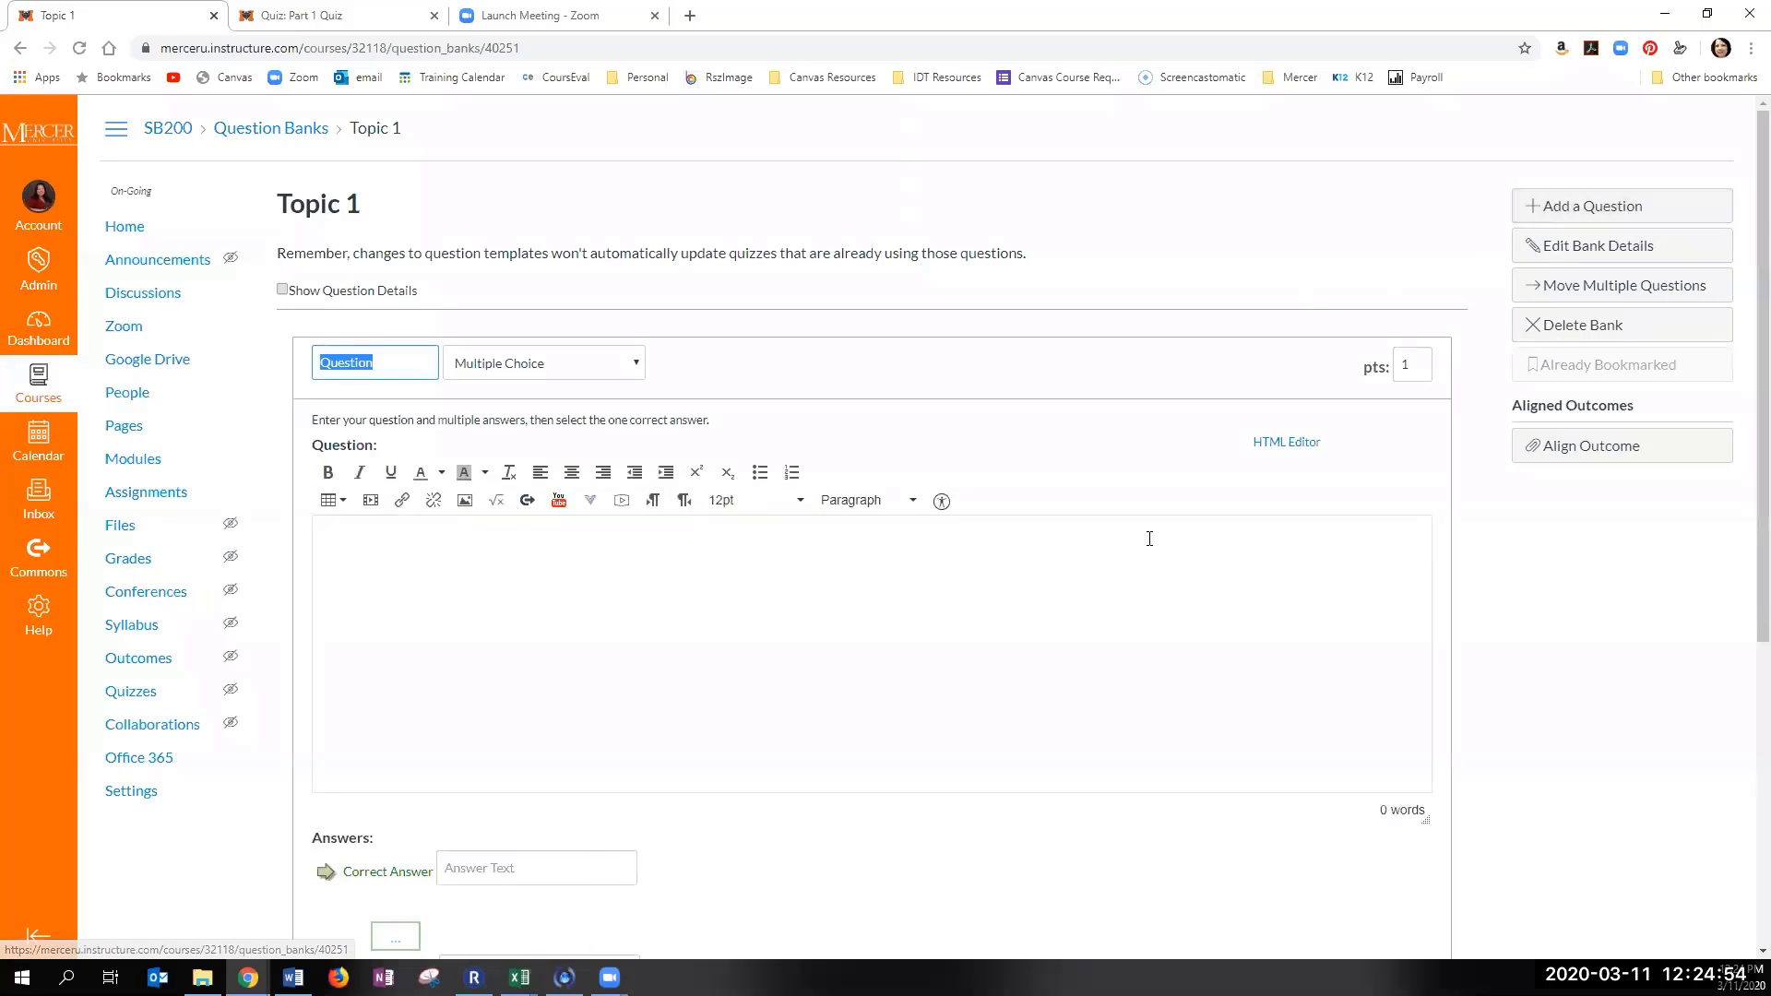
pyautogui.scroll(-2, 1071, 668)
pyautogui.scroll(-1, 1073, 676)
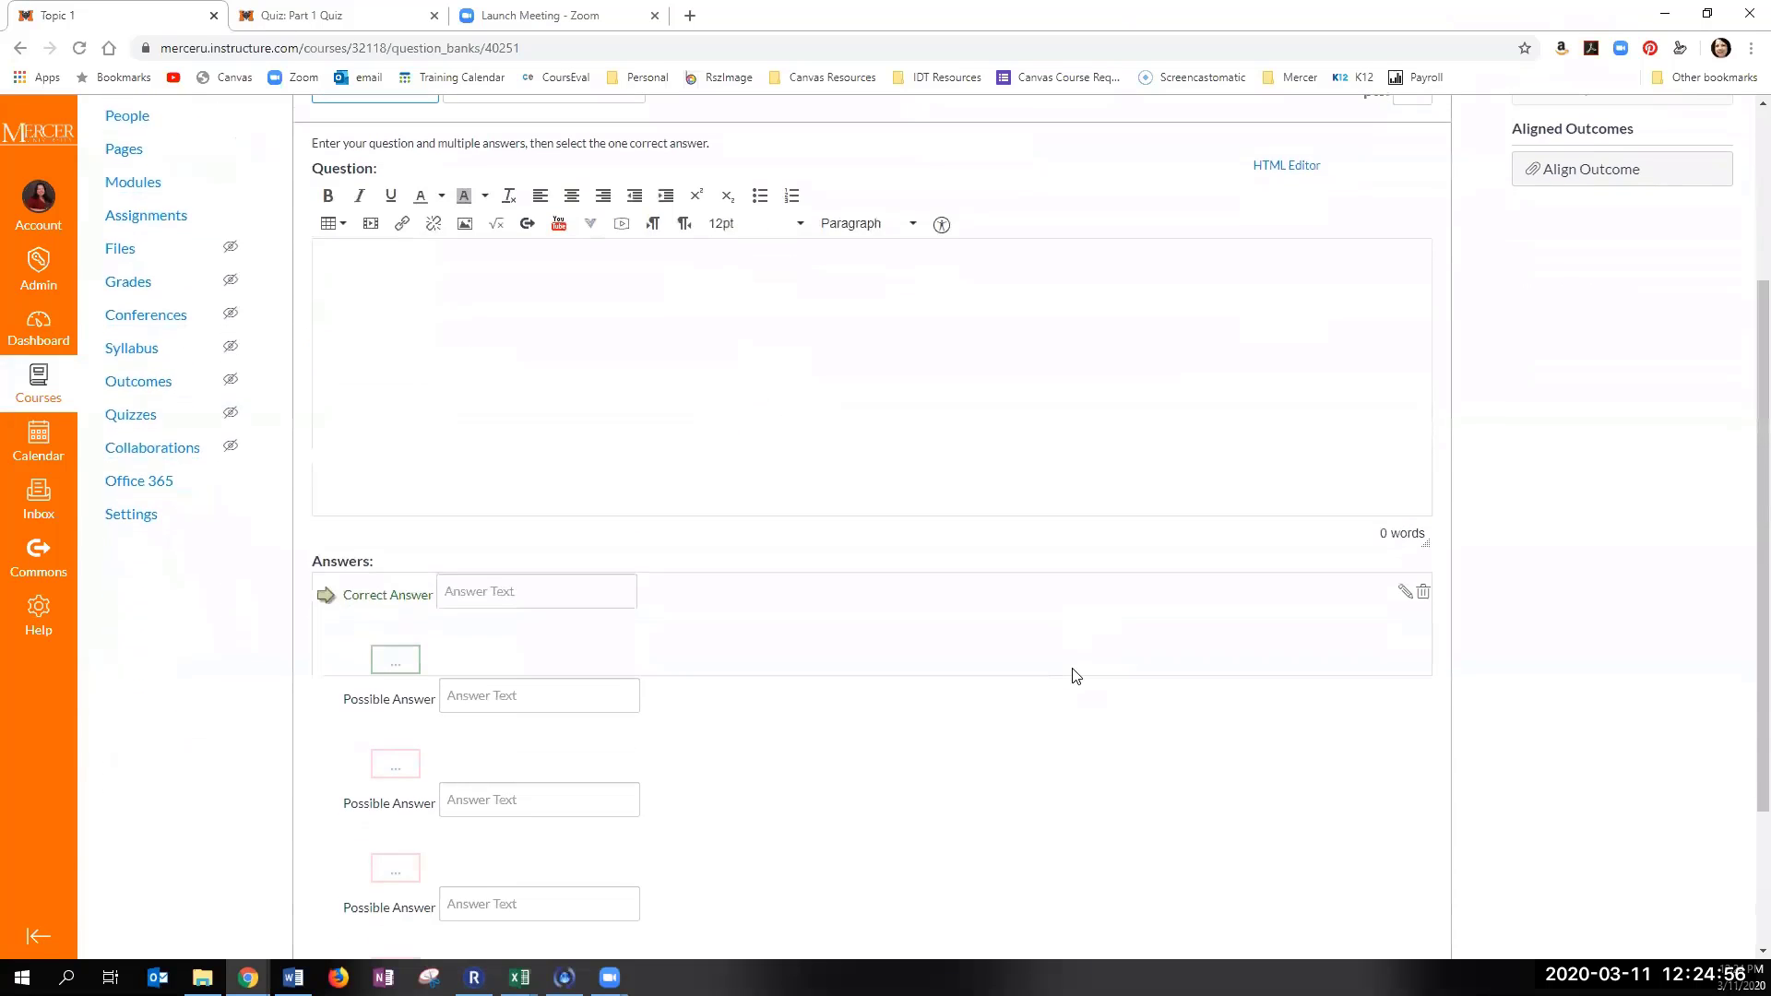
pyautogui.scroll(-2, 1071, 676)
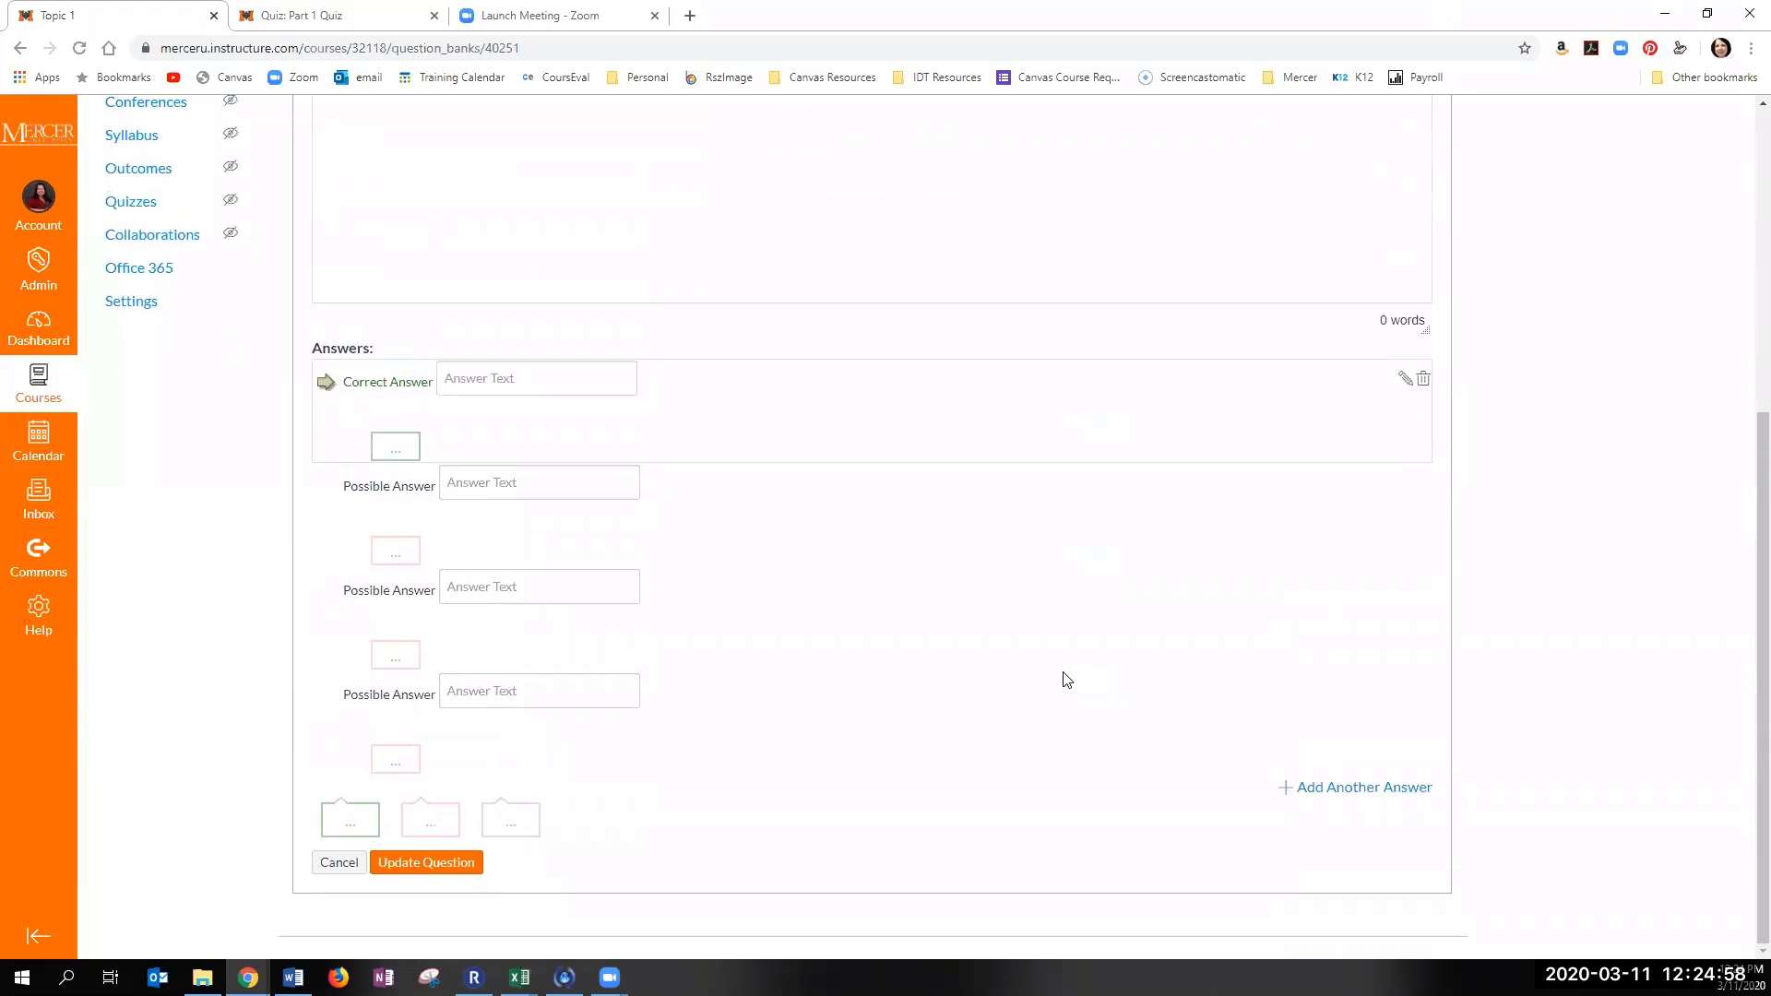
pyautogui.scroll(2, 1061, 678)
pyautogui.scroll(2, 1061, 672)
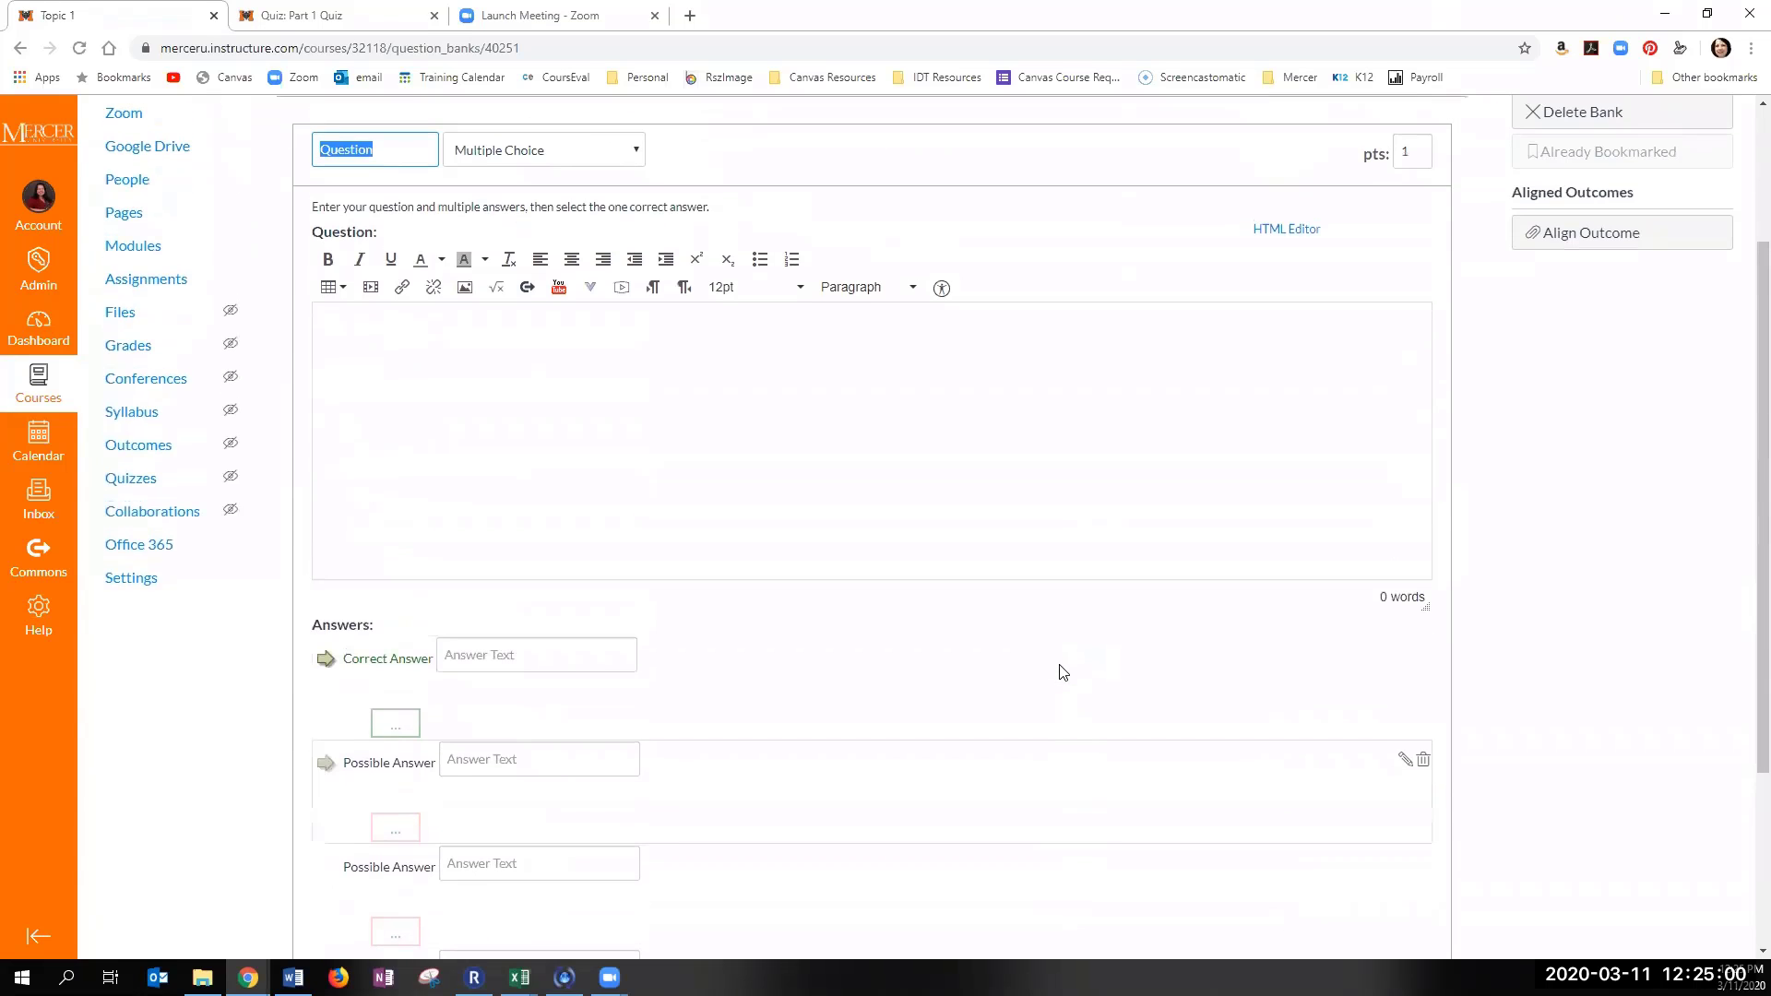
# Step: Enter "Question" as the question text and "d" as the first and third answers of the multiple choice question
pyautogui.click(663, 423)
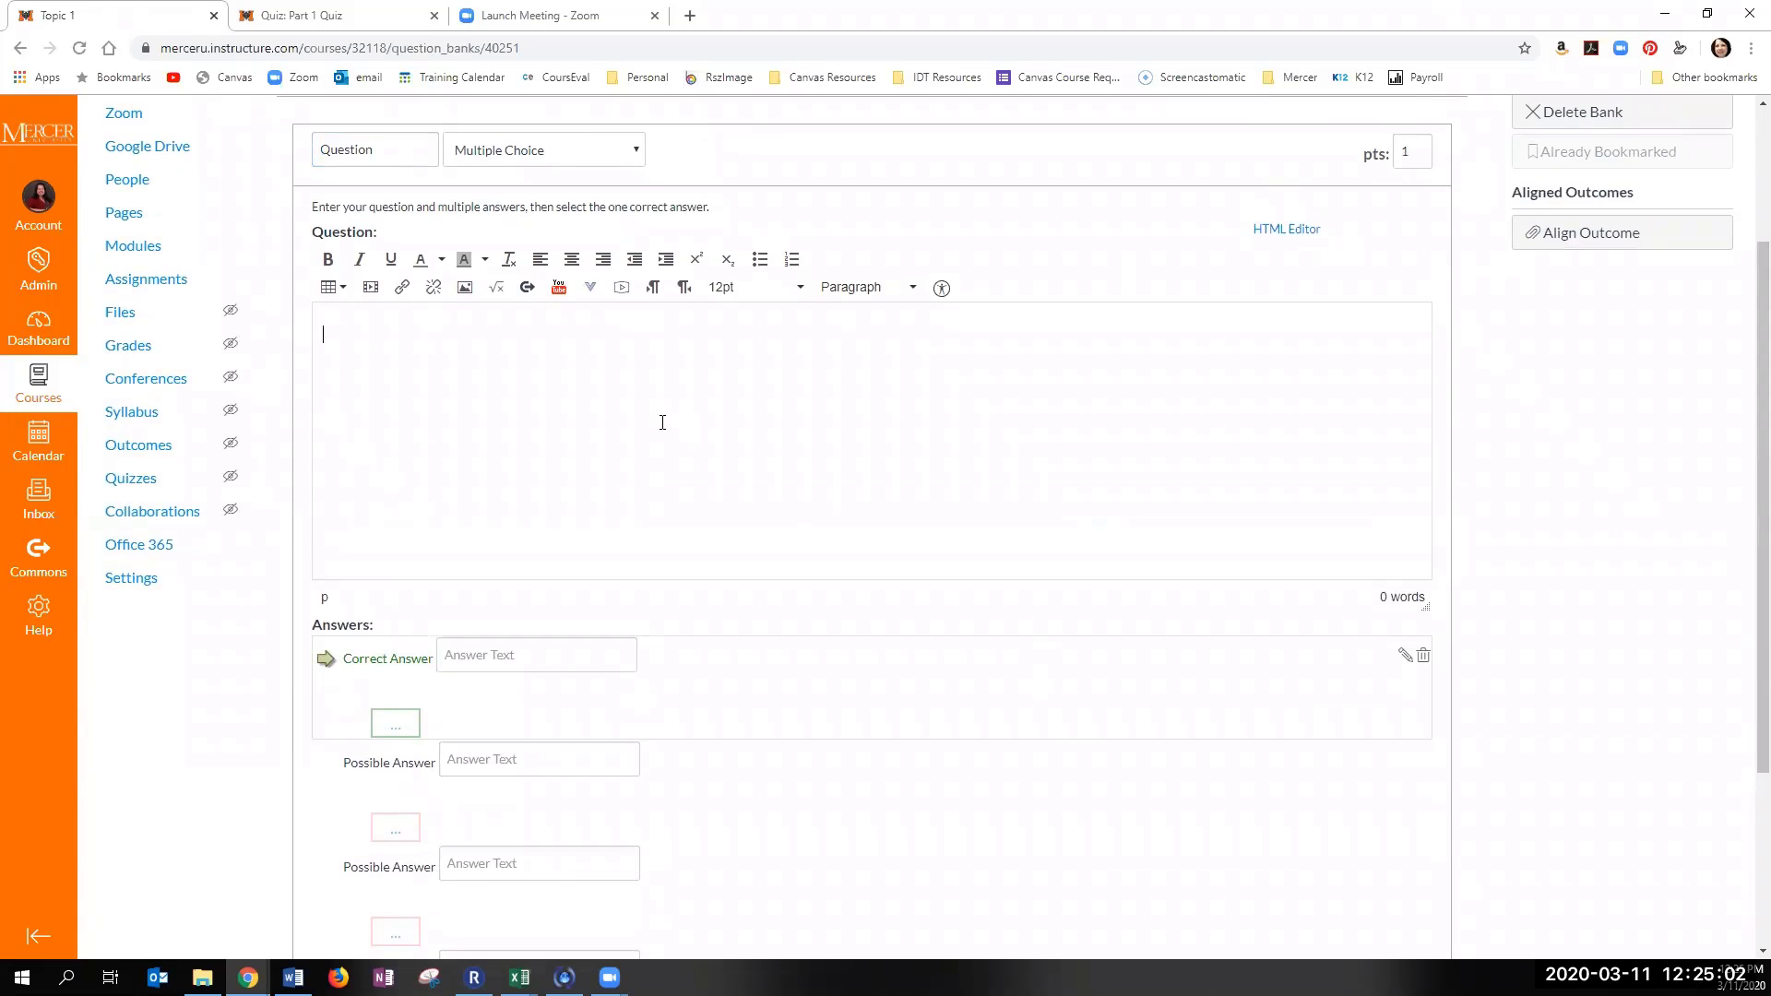
pyautogui.write('Question')
pyautogui.click(530, 655)
pyautogui.write('d')
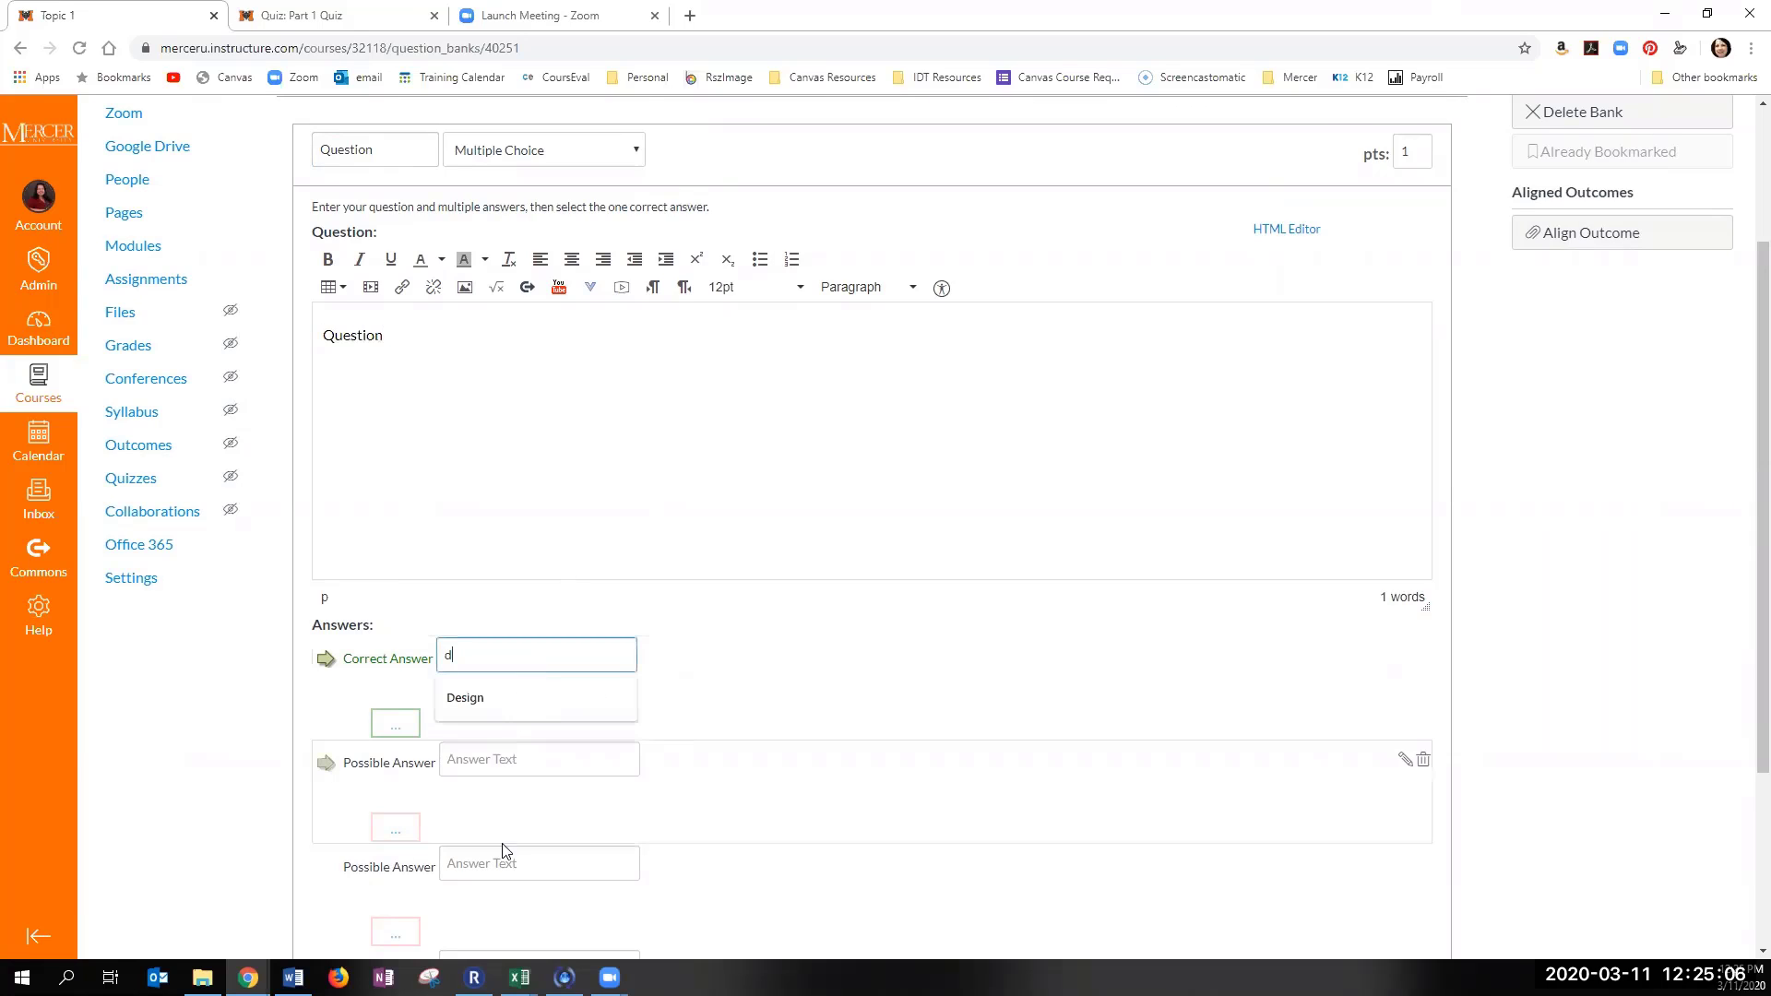
pyautogui.click(502, 863)
pyautogui.write('d')
# Step: Mark the third answer as the correct one and save the question to the Topic 1 bank
pyautogui.click(326, 868)
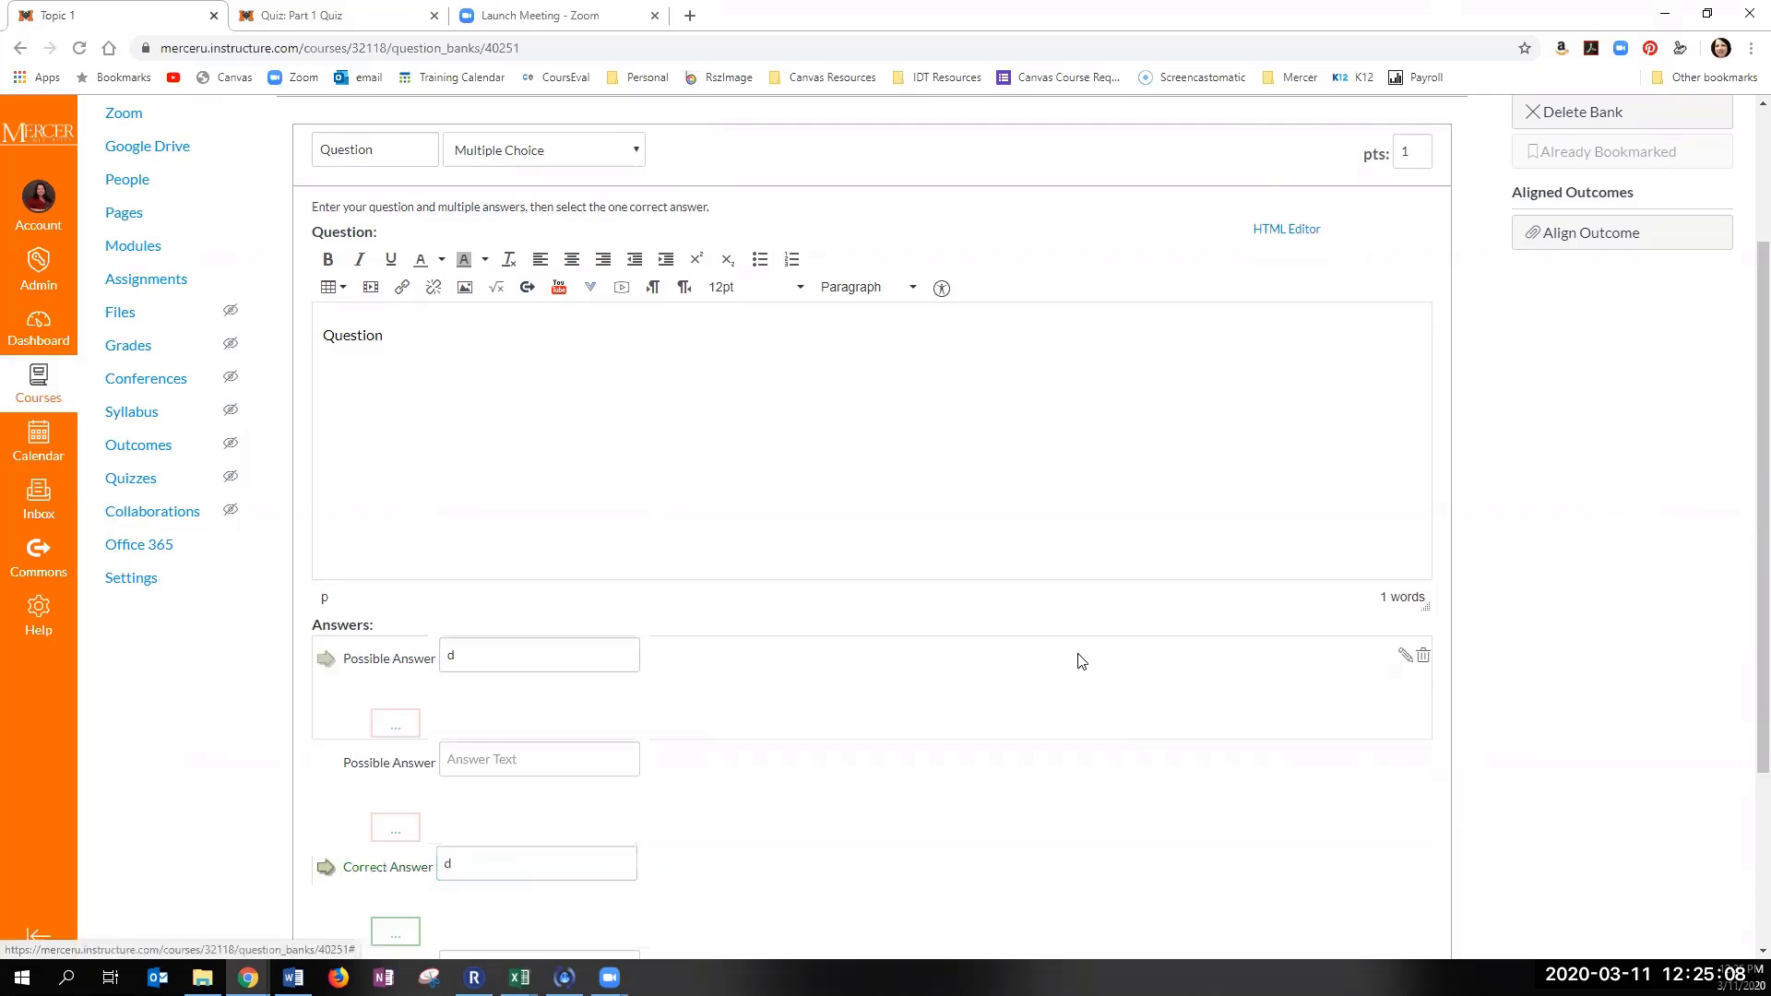
pyautogui.scroll(-3, 1082, 661)
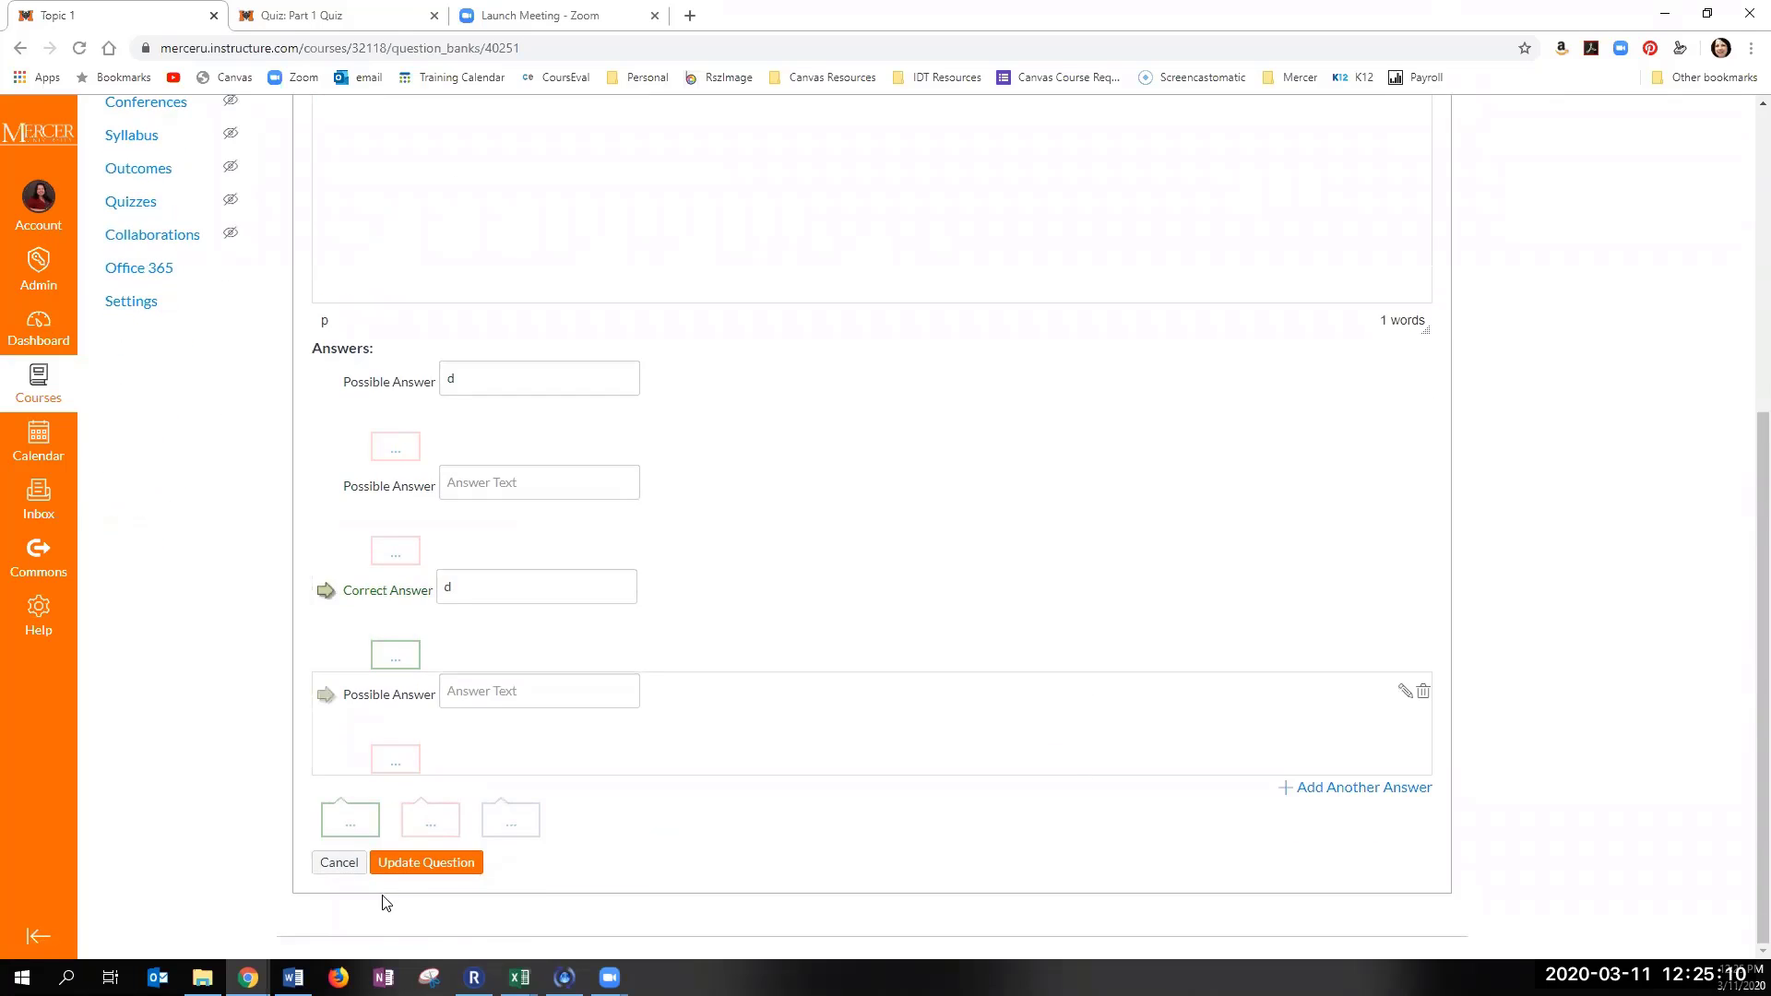
pyautogui.click(395, 874)
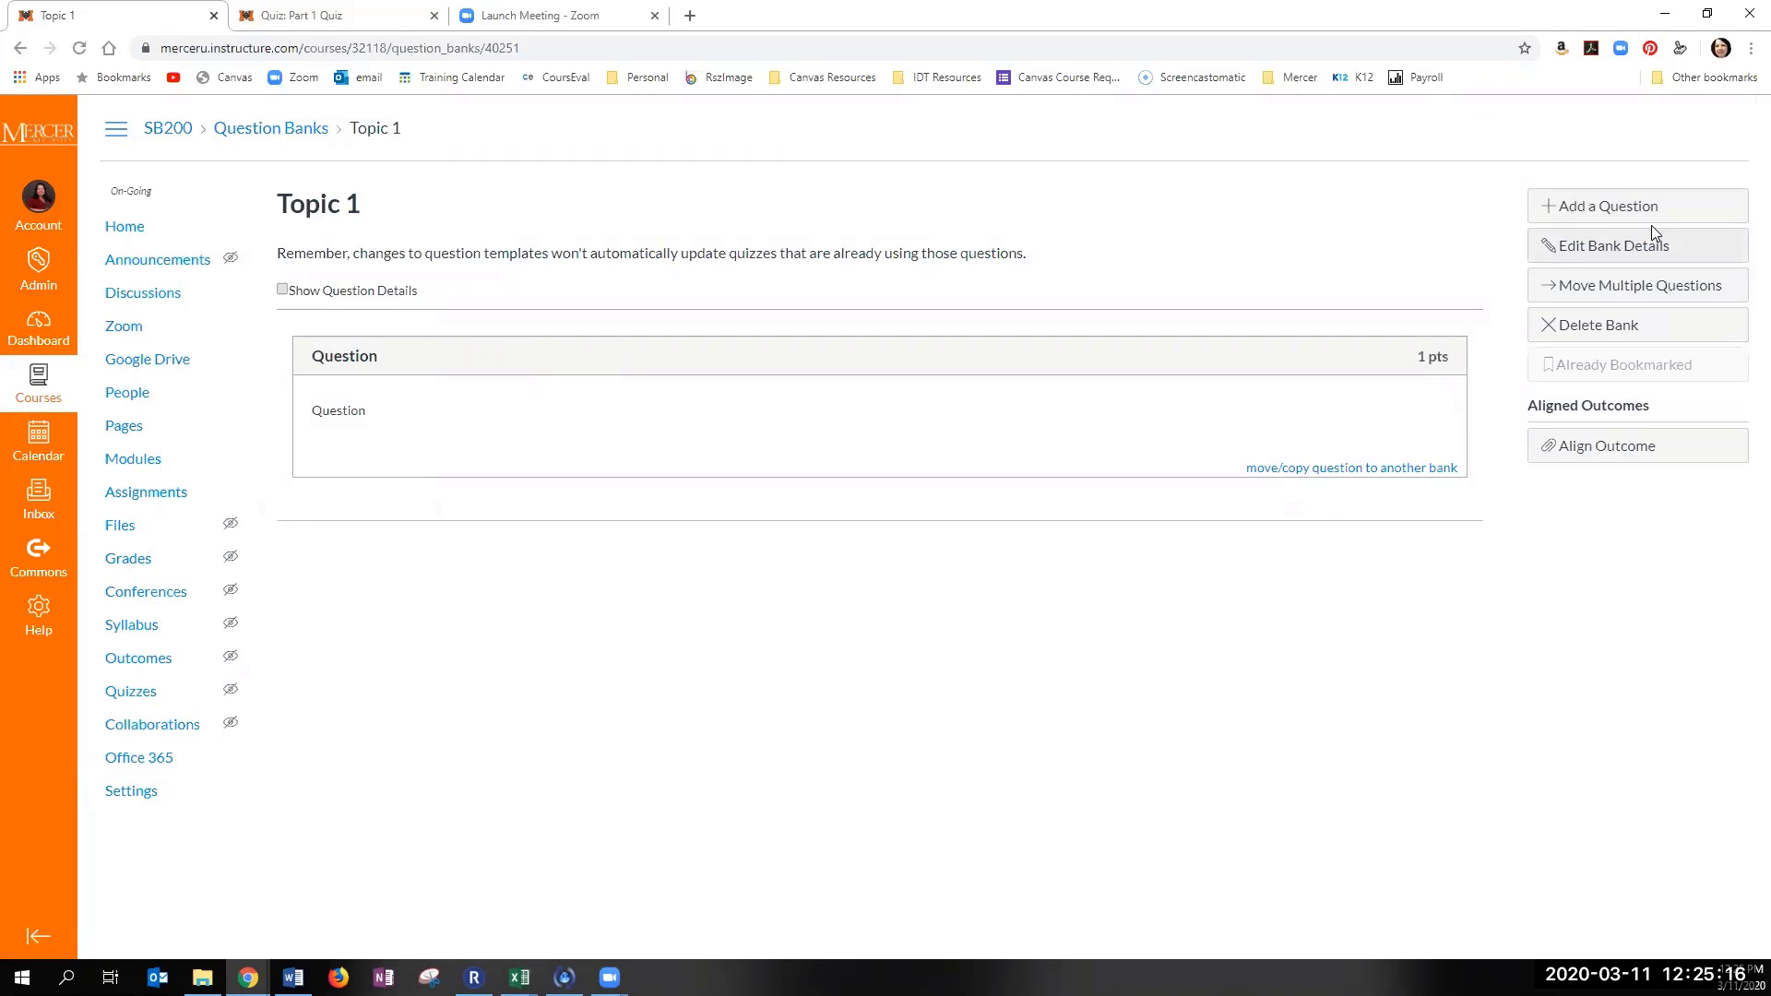
pyautogui.click(1583, 216)
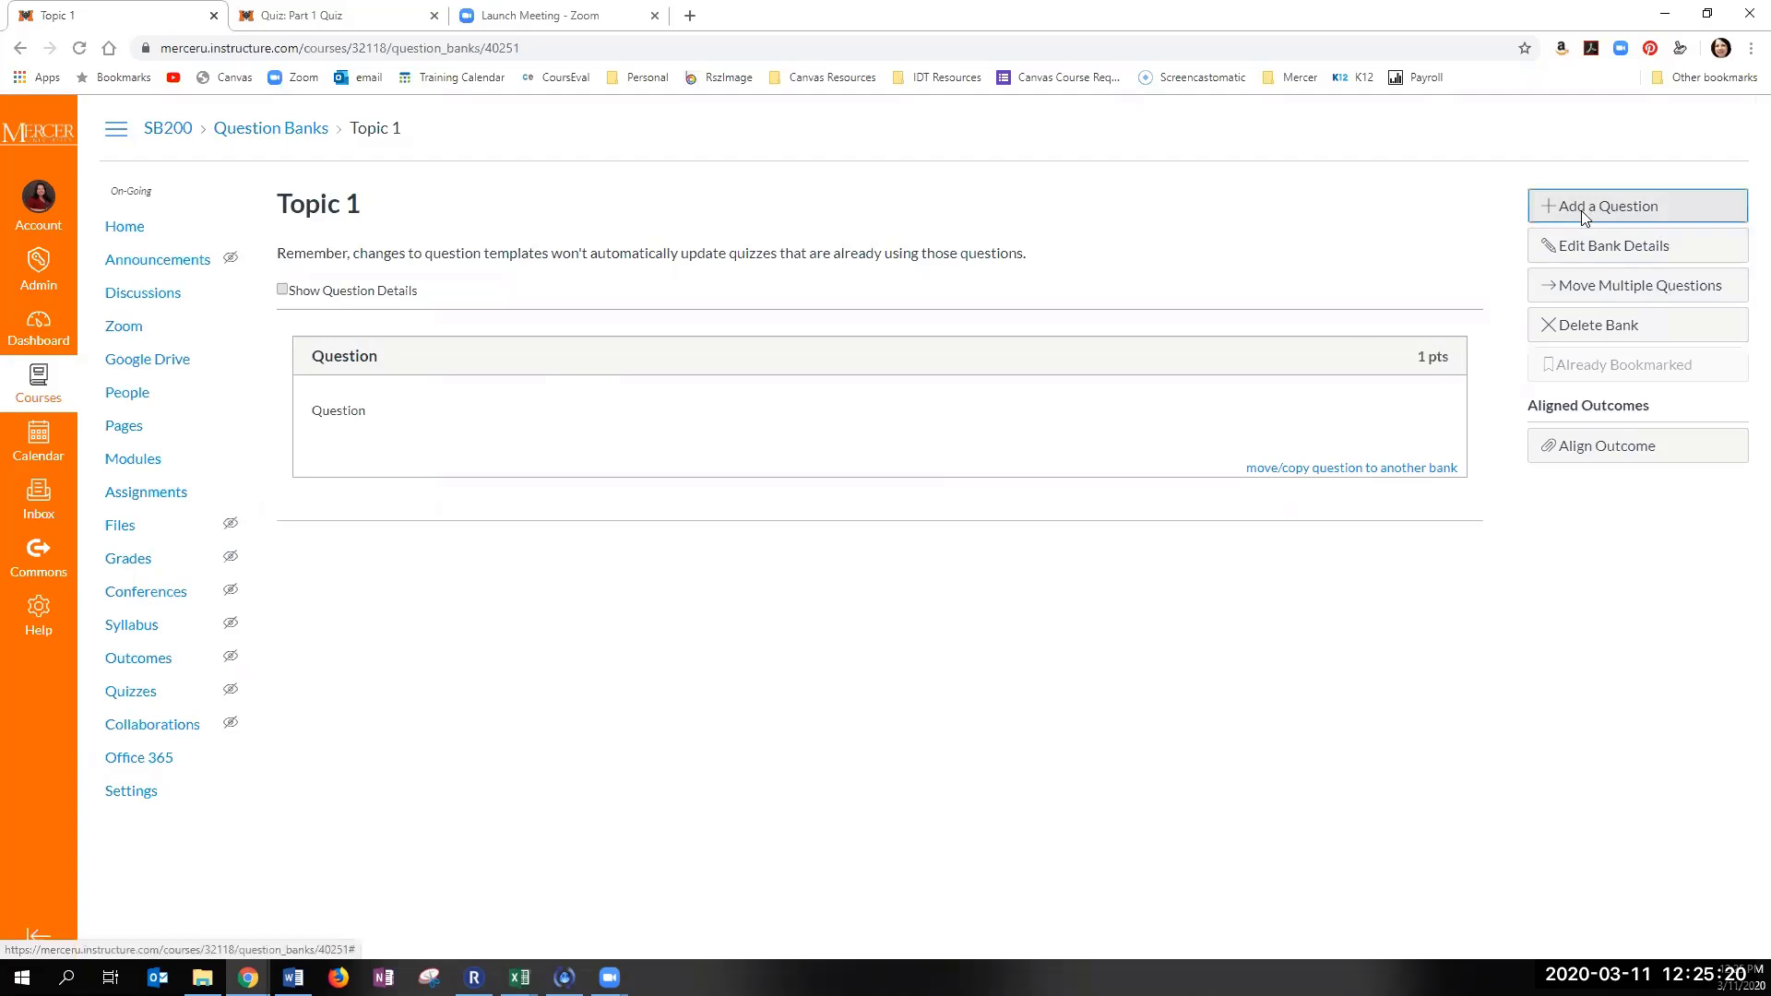
pyautogui.scroll(-7, 1547, 654)
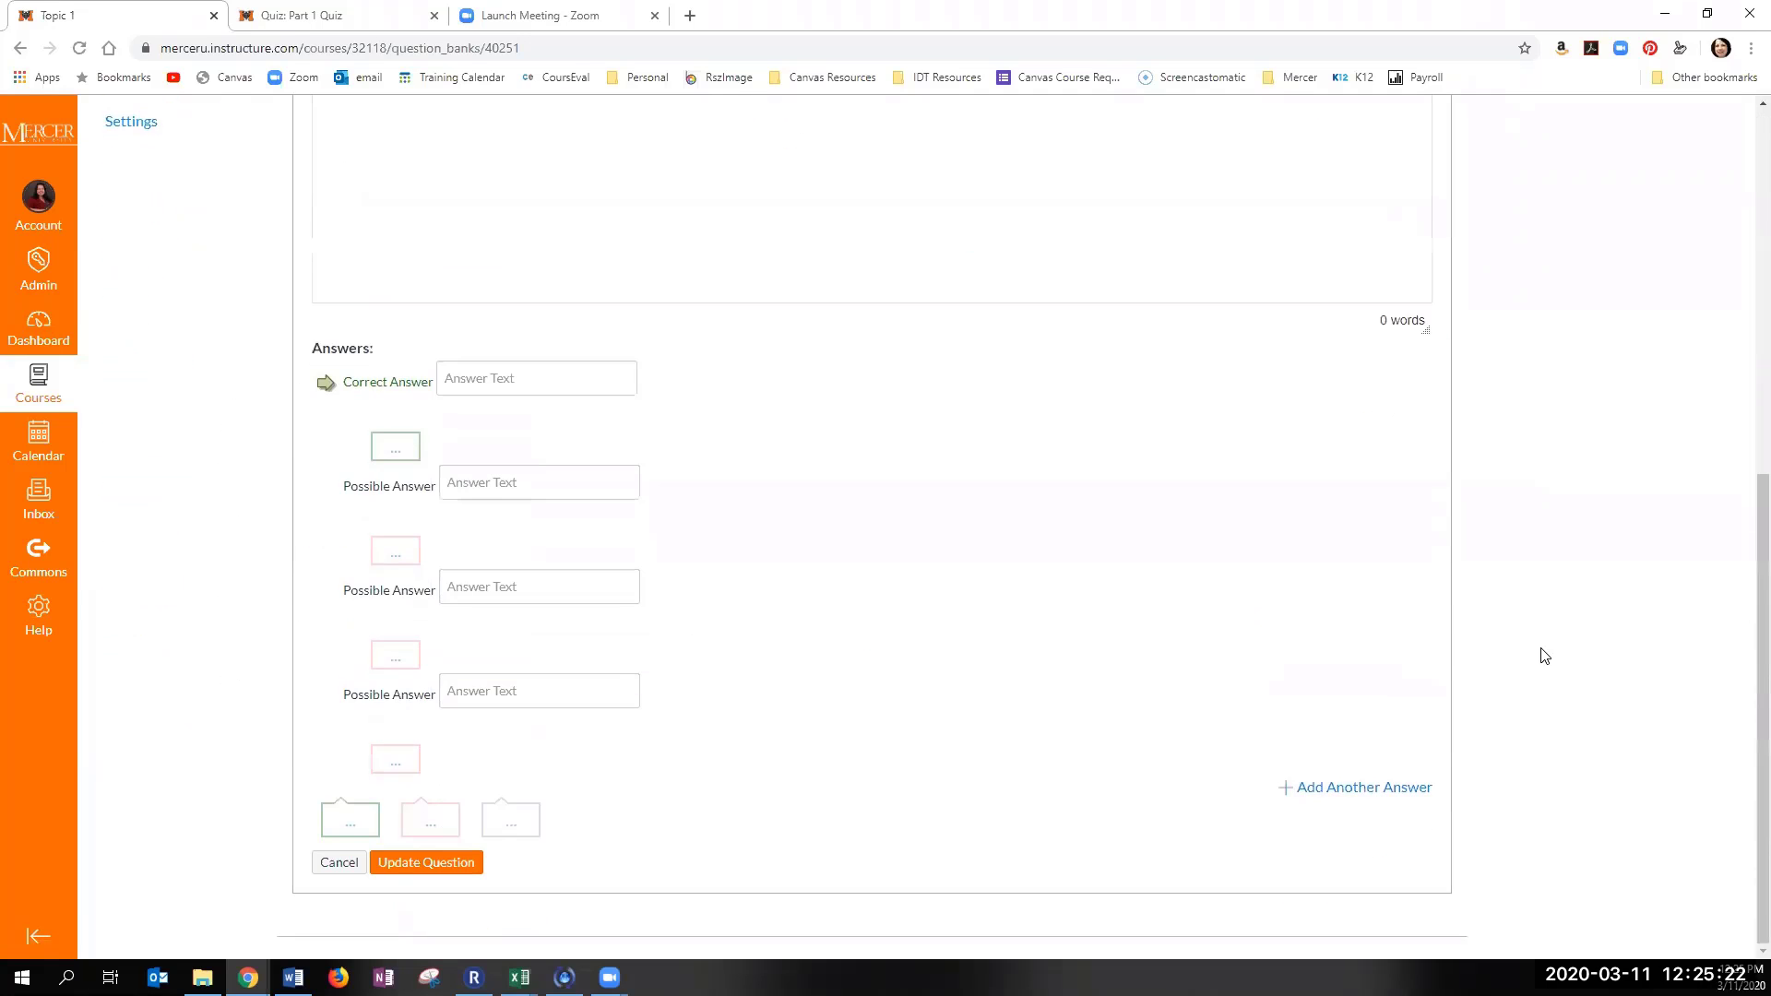
pyautogui.click(350, 854)
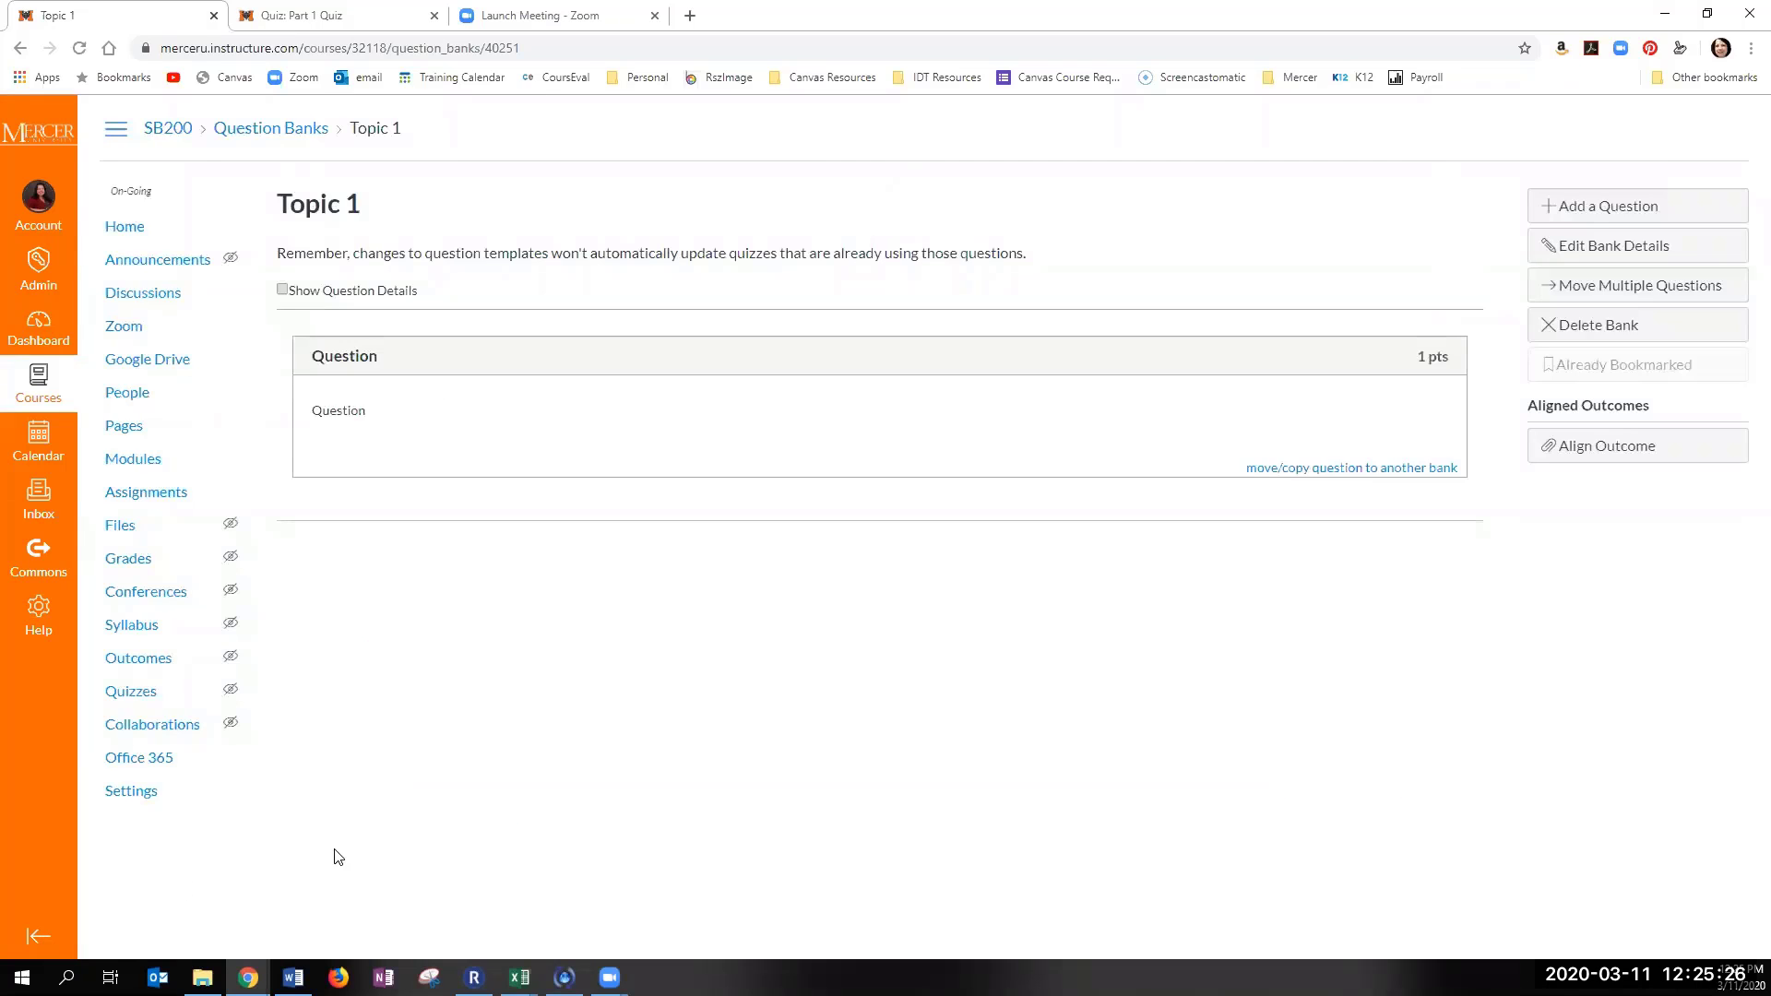
# Step: Open the first Unnamed Quiz in the course's quiz list for editing and show its questions
pyautogui.click(129, 698)
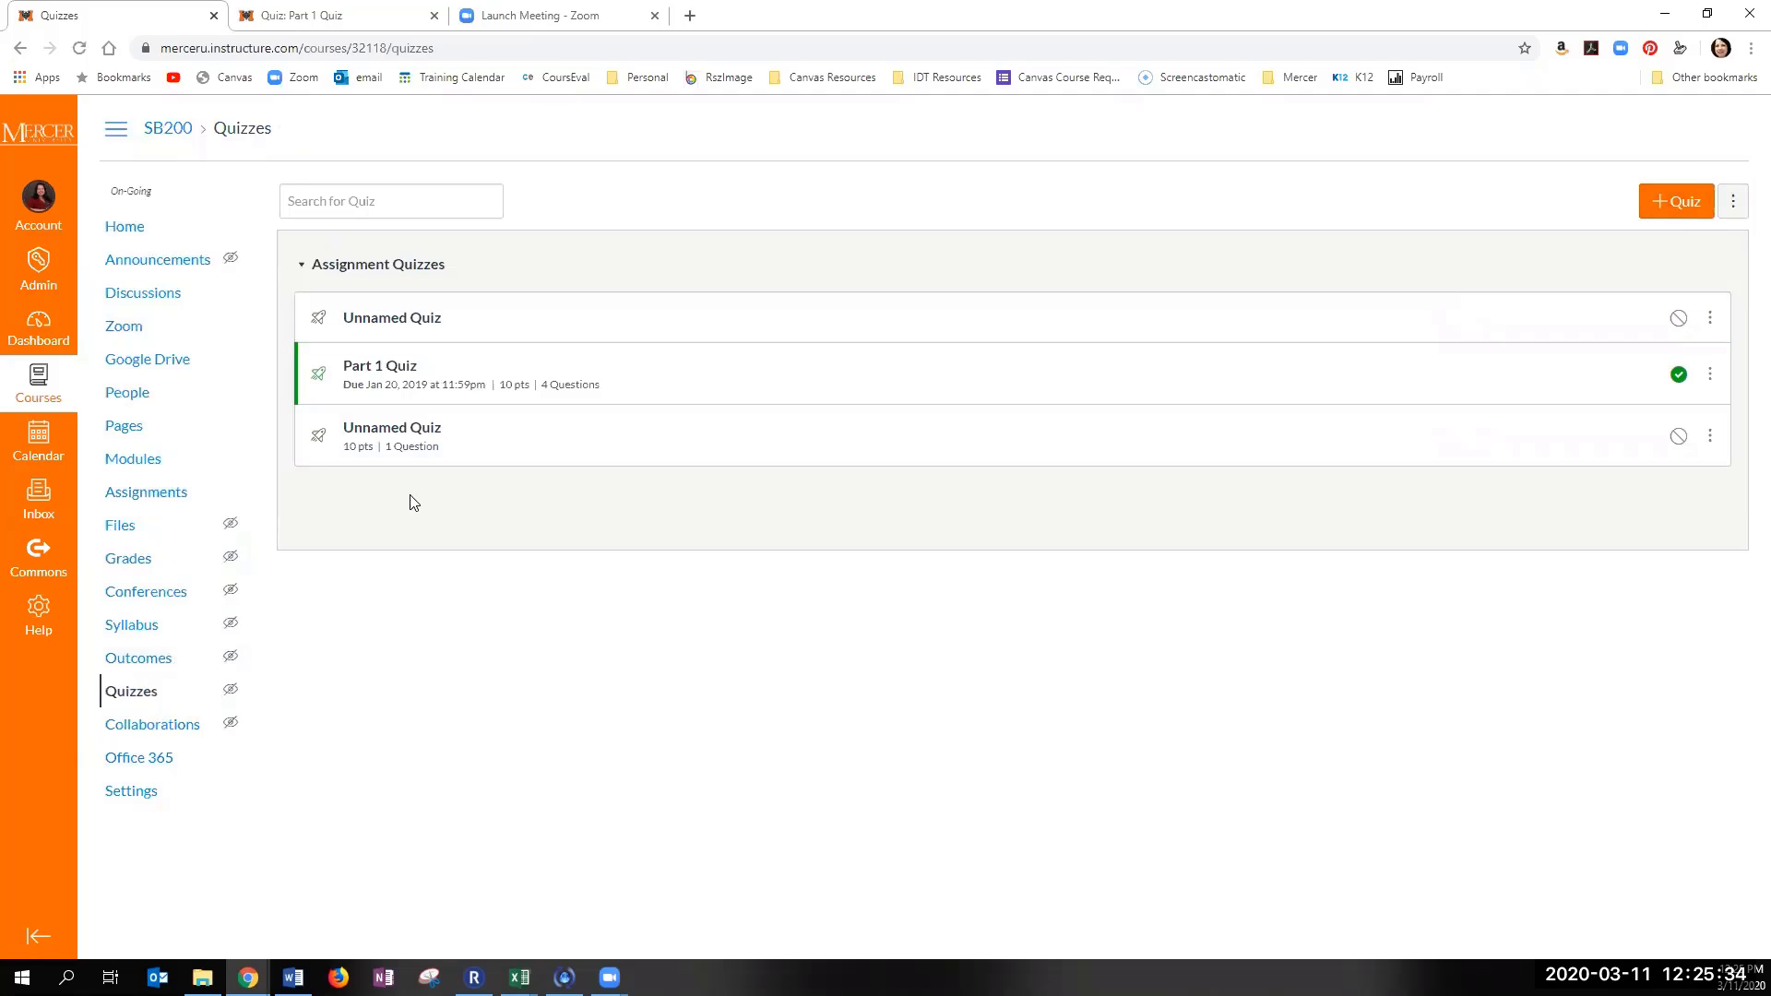
pyautogui.click(416, 322)
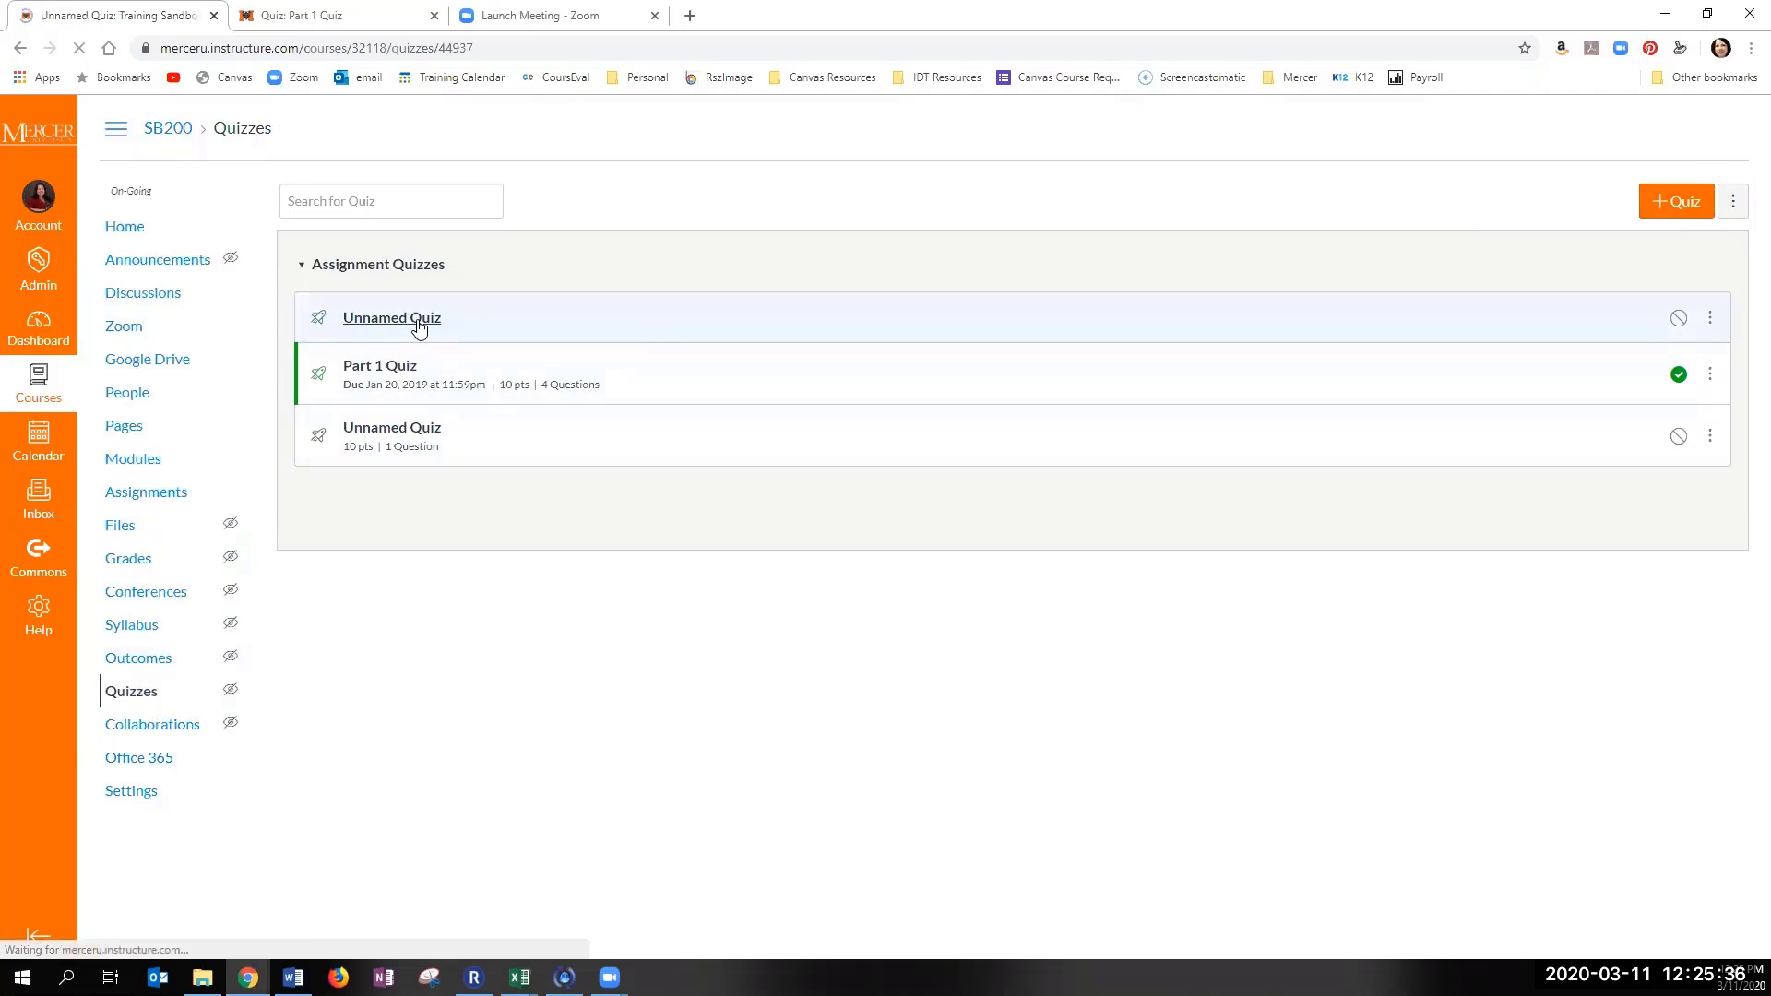
pyautogui.click(1413, 202)
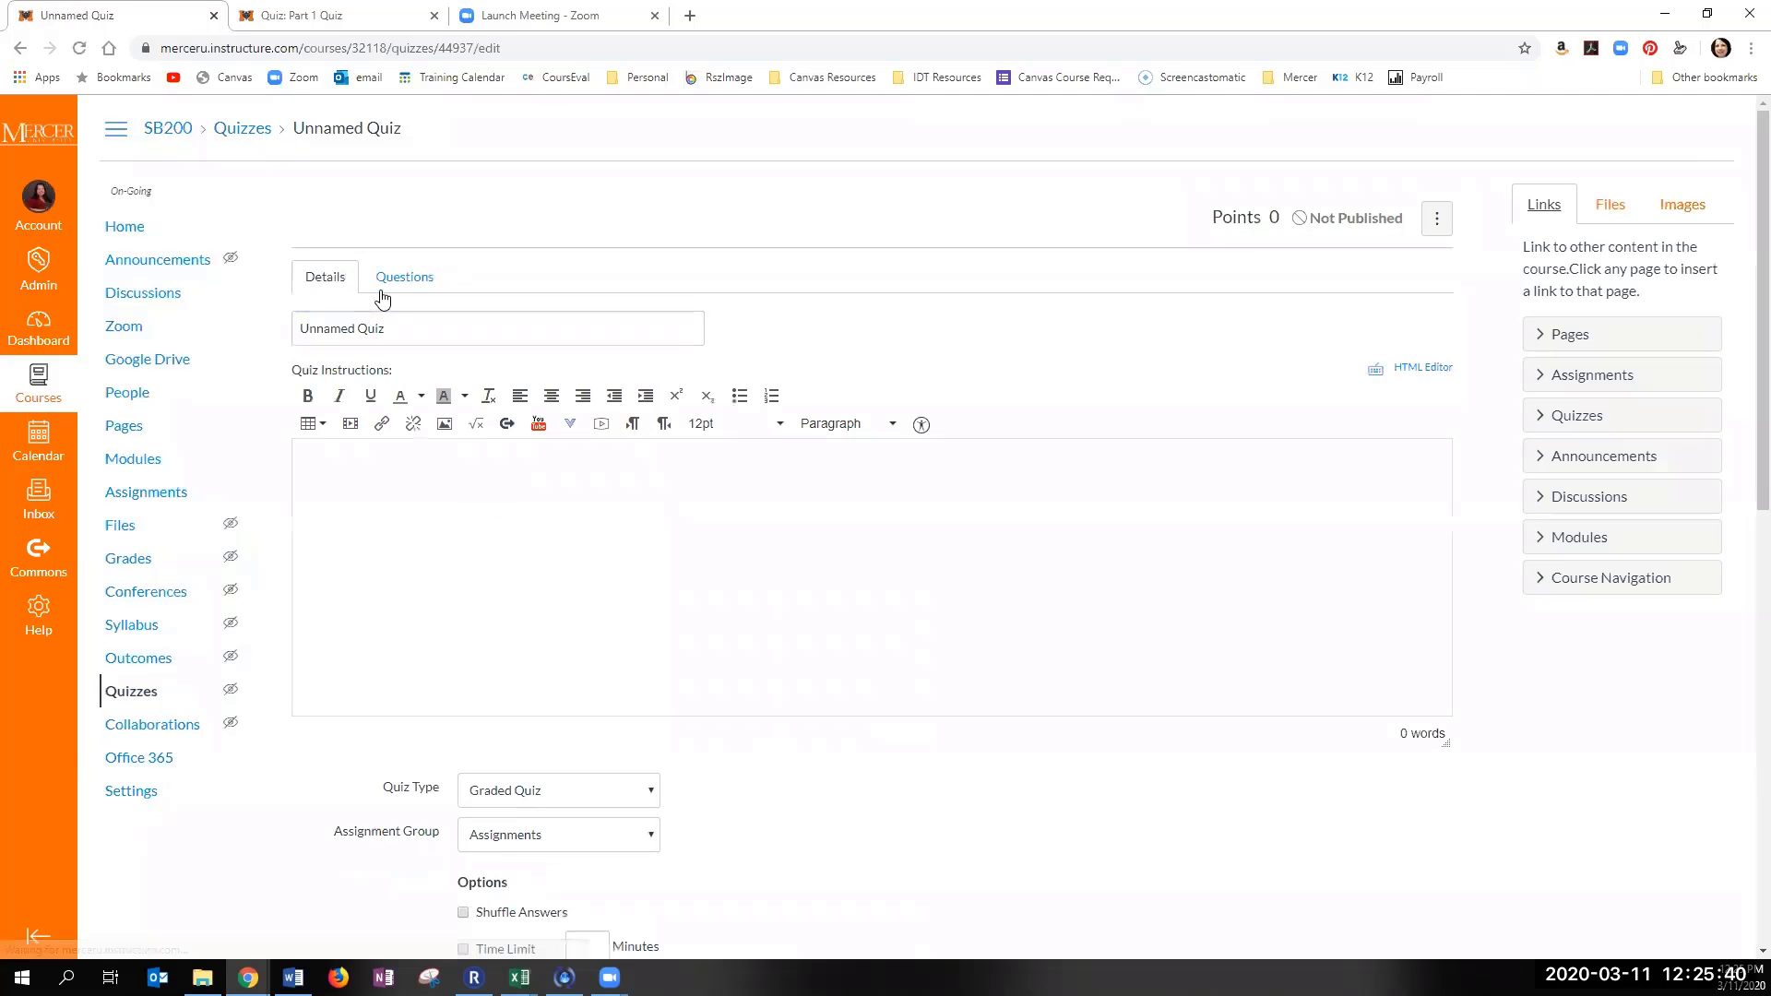
pyautogui.click(391, 283)
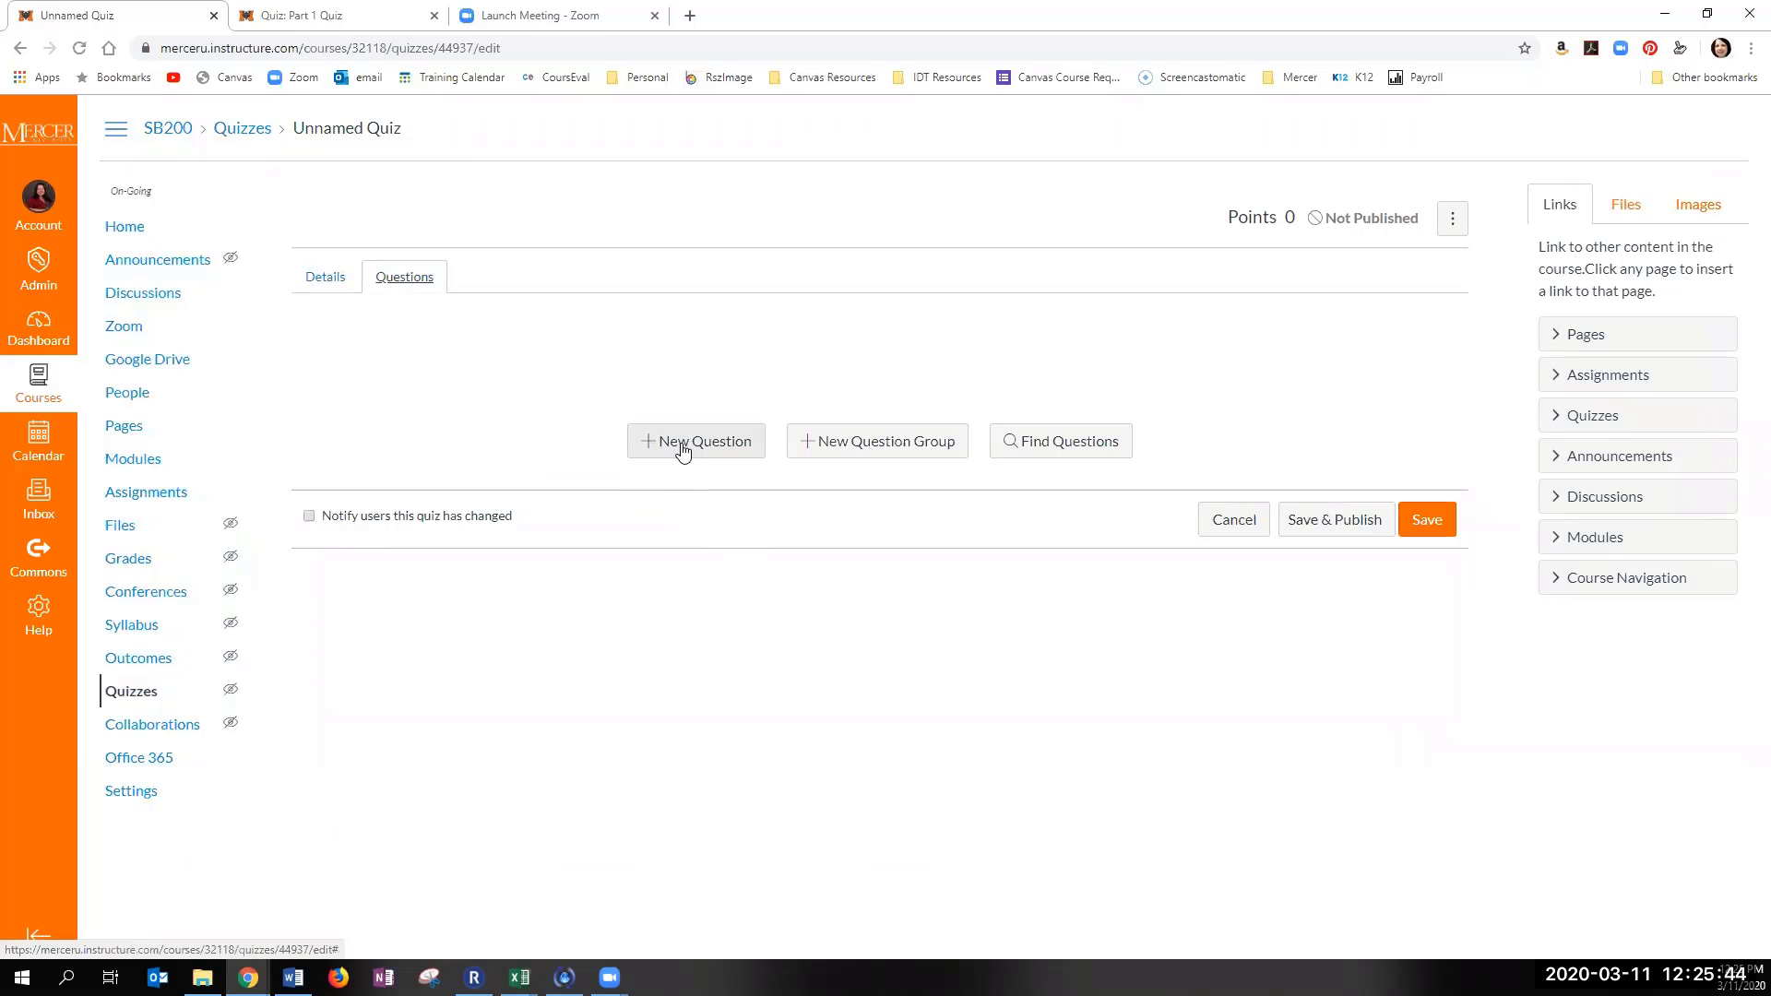
# Step: Find existing questions and add Question 1 from the ADDIE bank to the quiz with no question group
pyautogui.click(1060, 455)
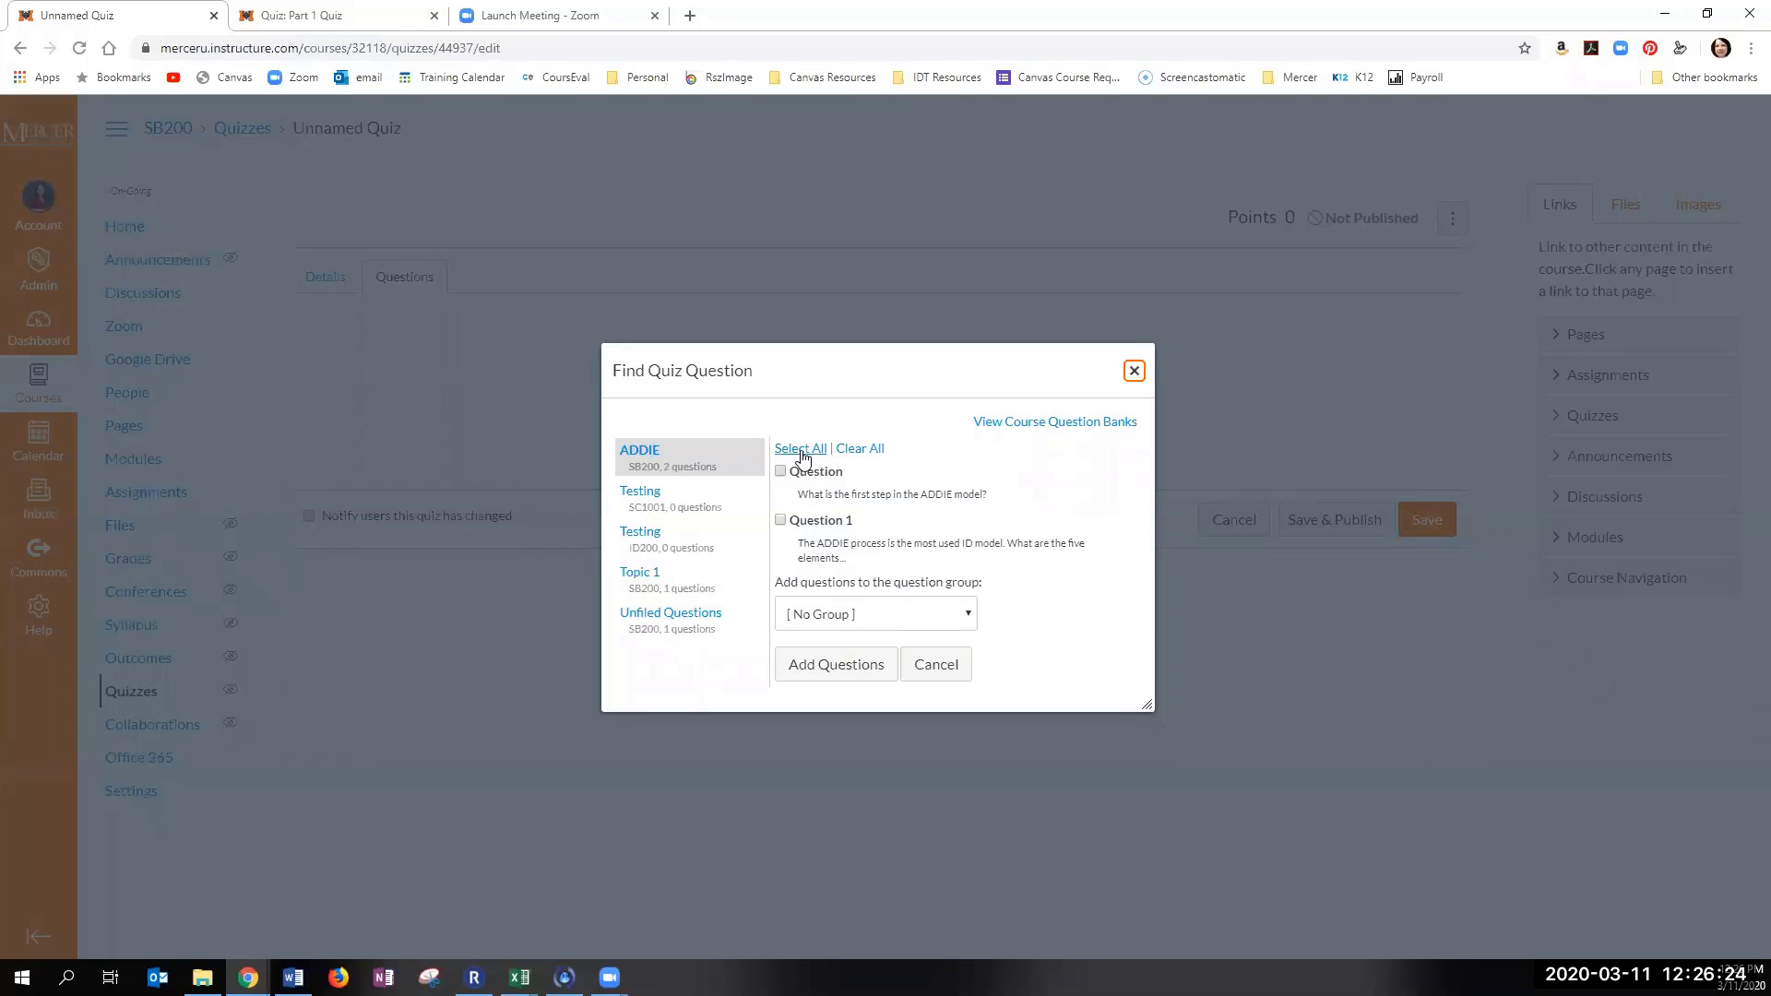
pyautogui.click(781, 521)
pyautogui.click(859, 615)
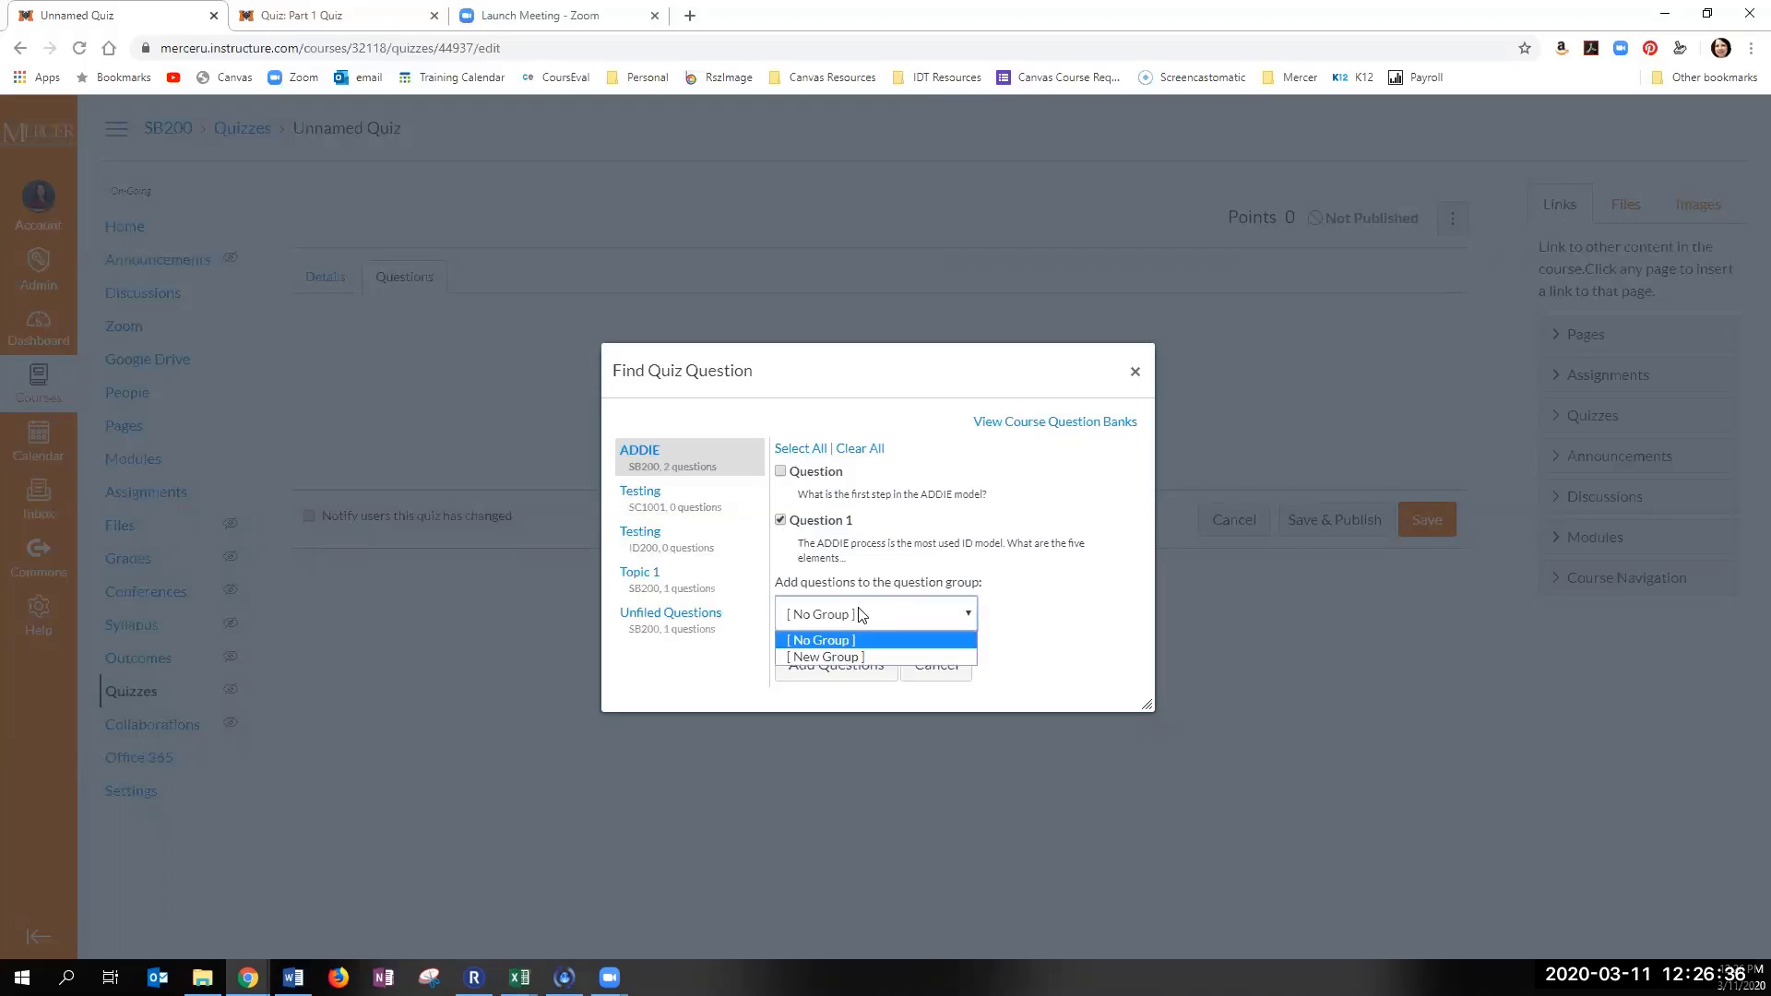
pyautogui.click(859, 615)
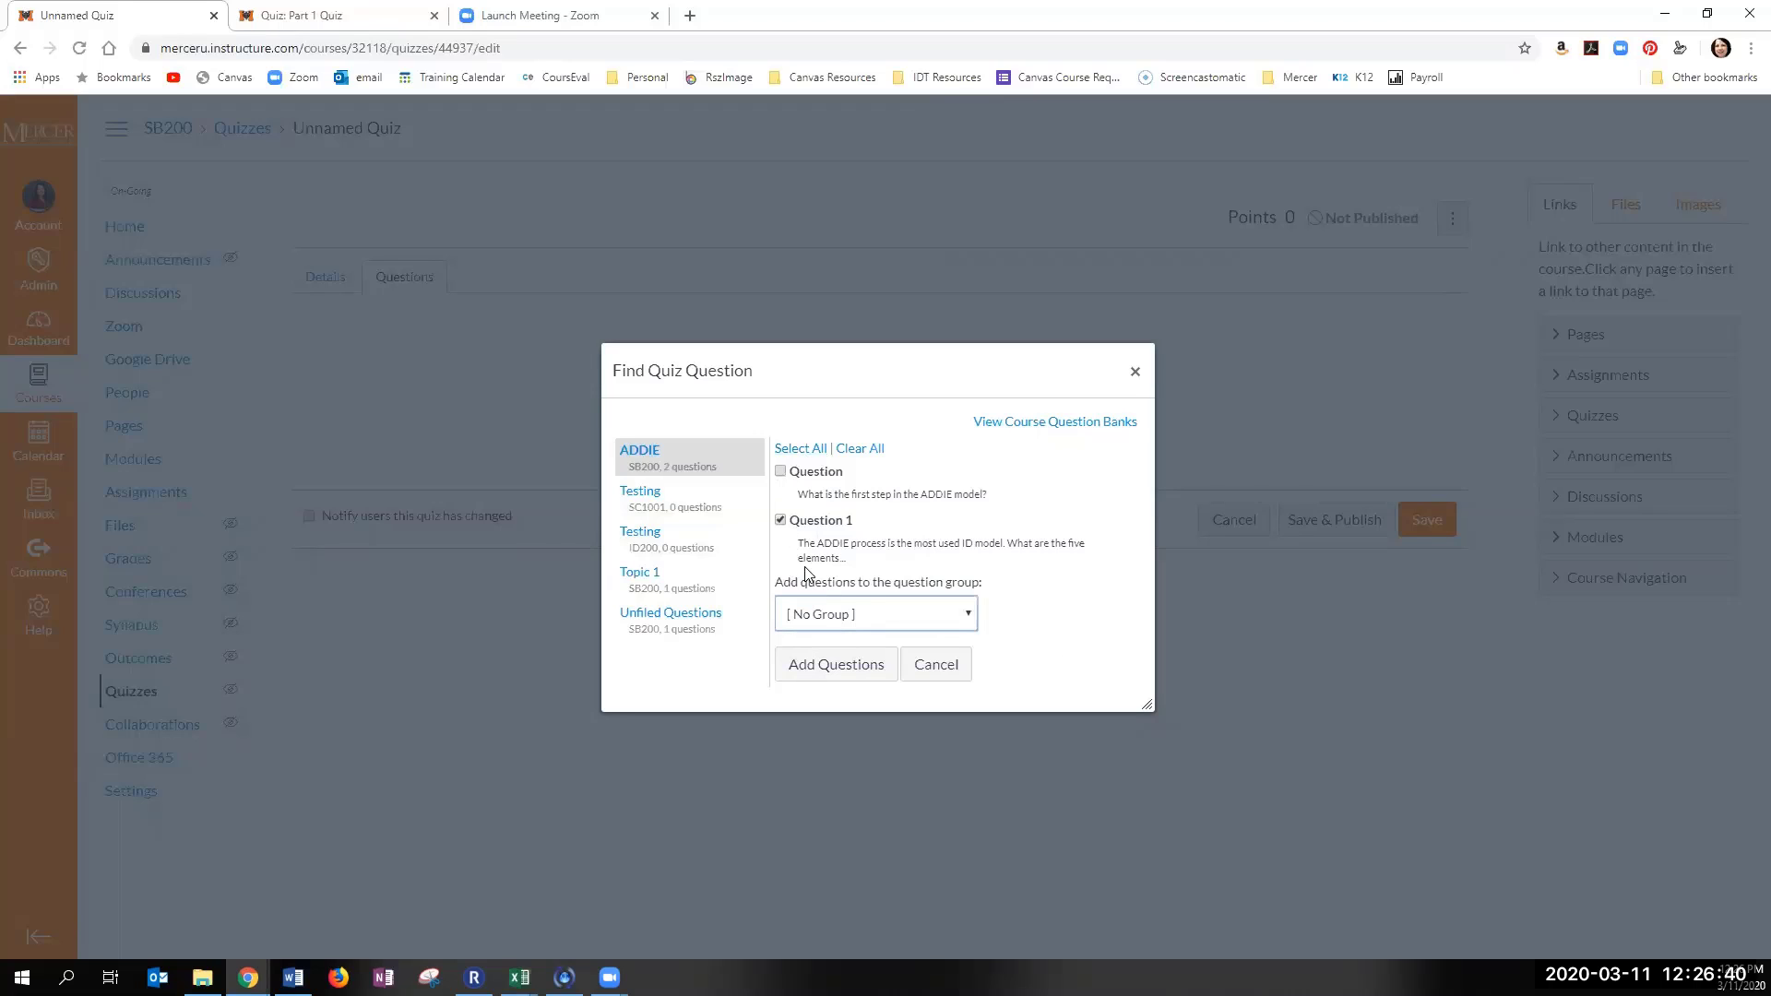
pyautogui.click(805, 666)
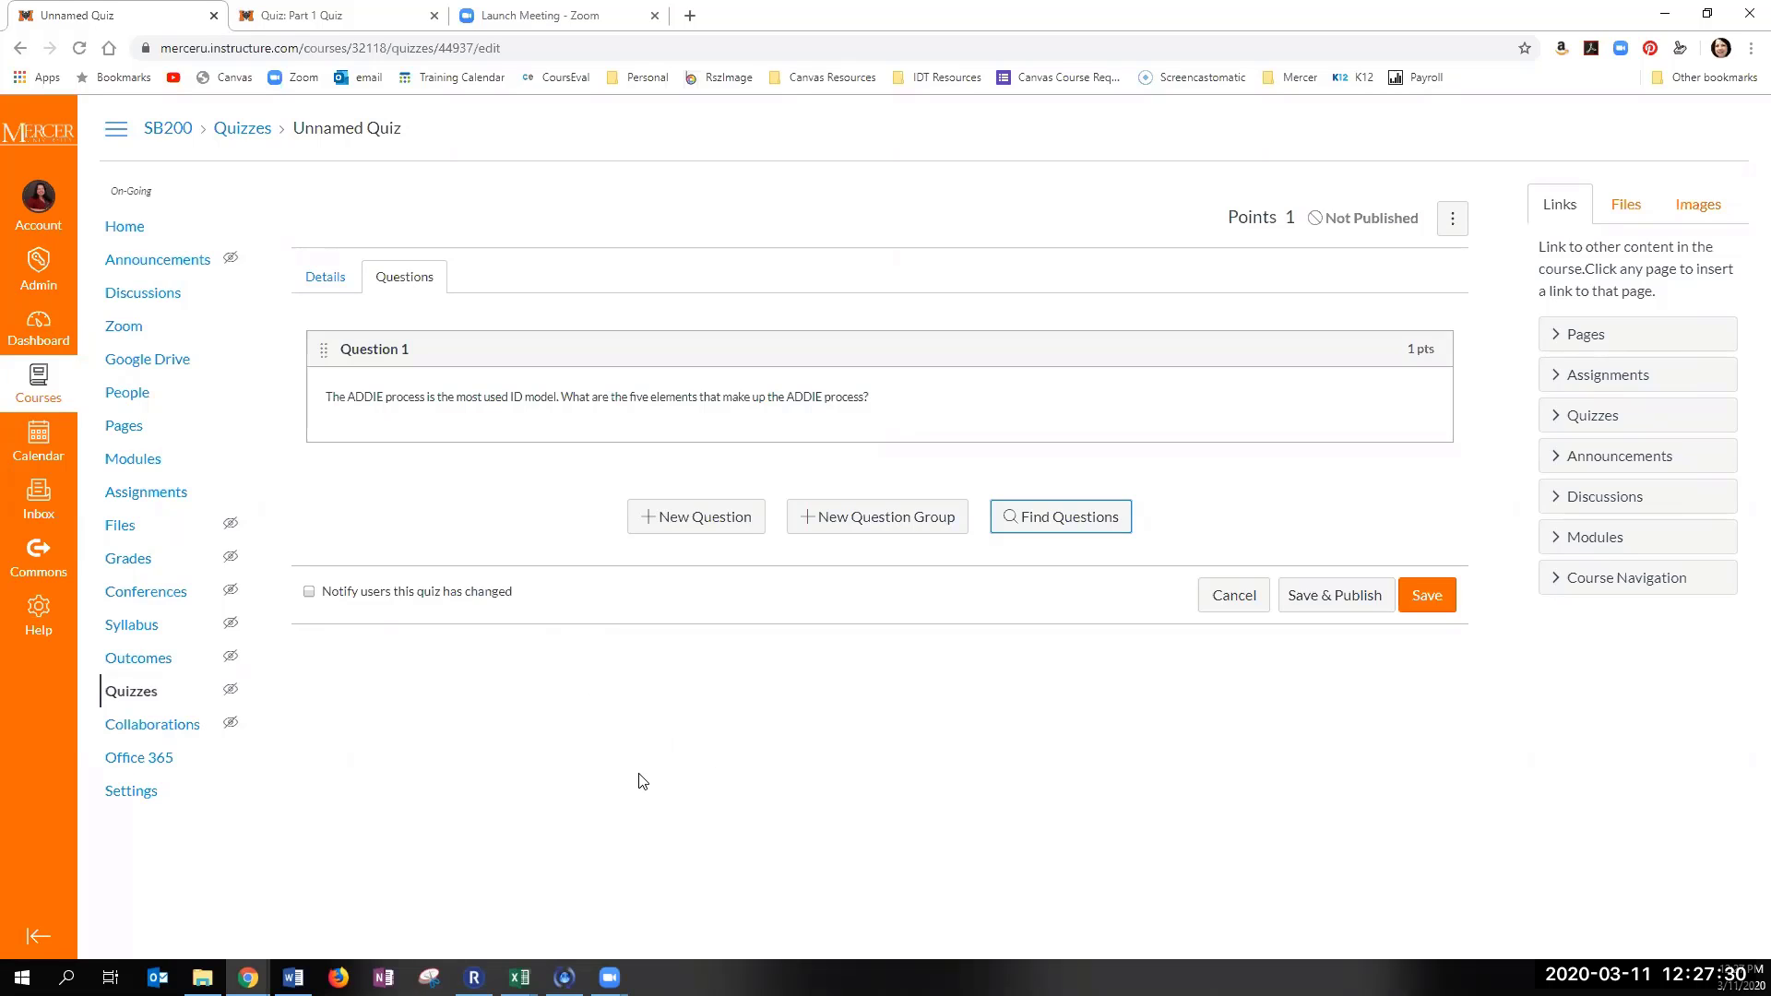
# Step: Open the content import page from the course settings and review the available content types
pyautogui.click(129, 797)
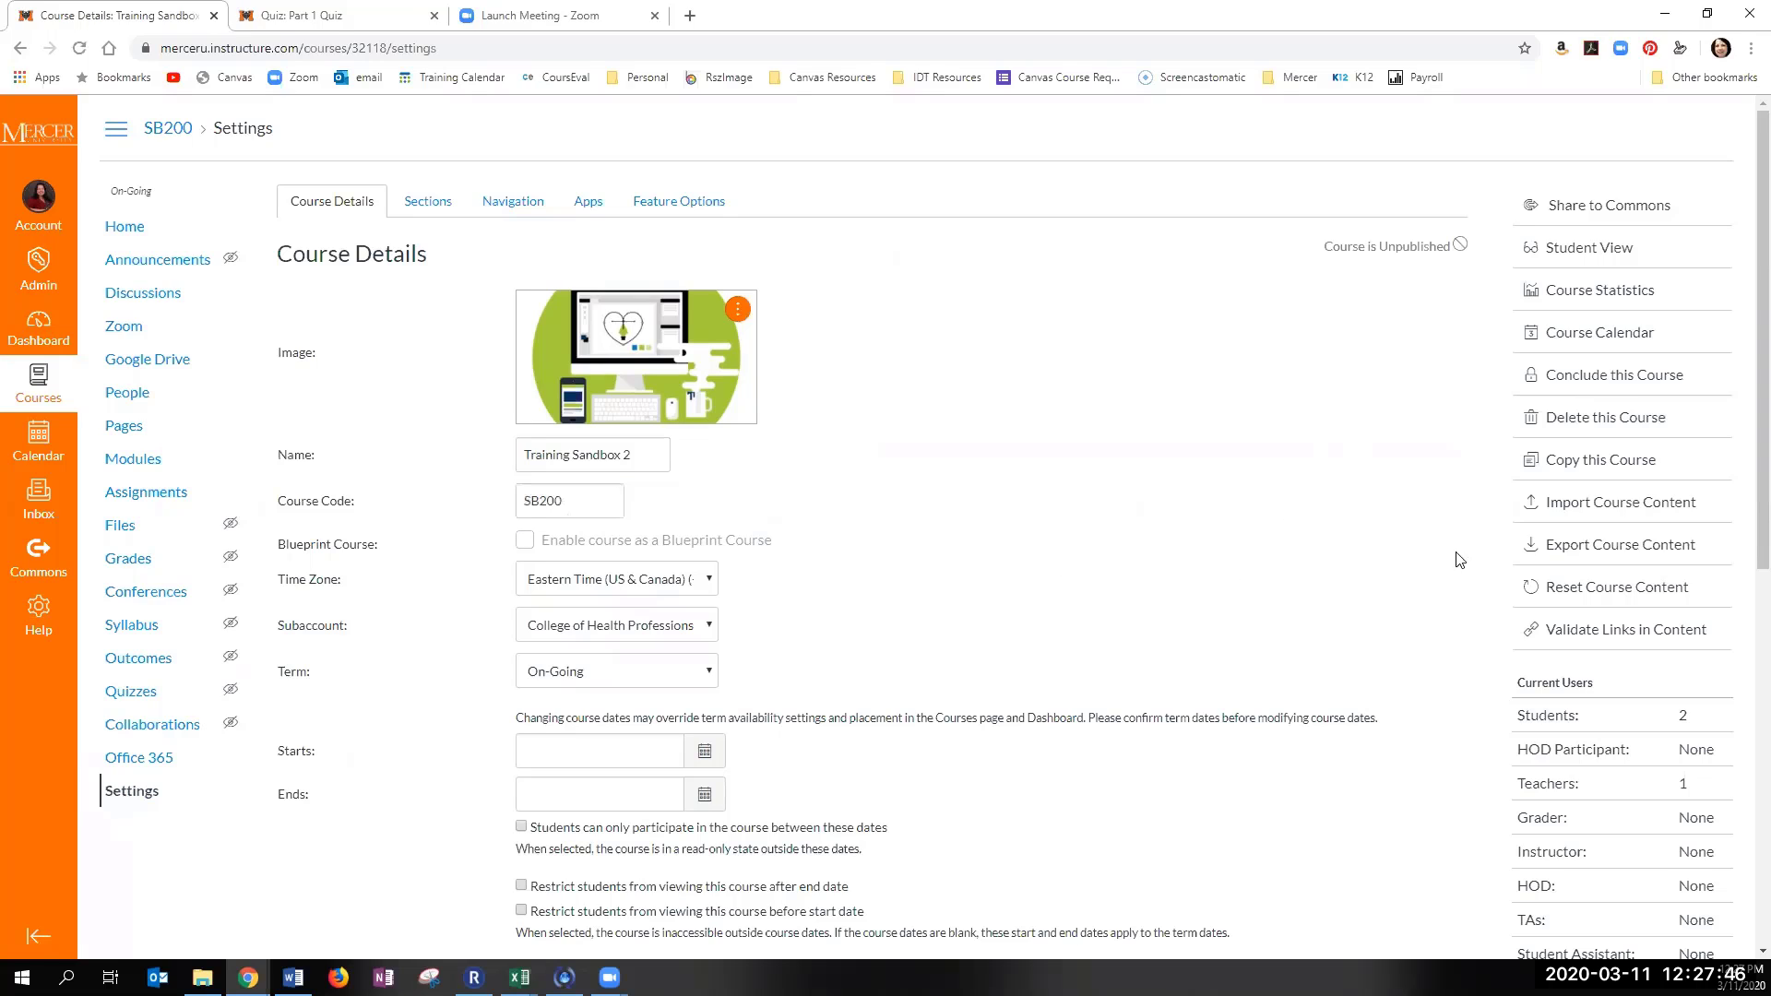
pyautogui.click(1599, 510)
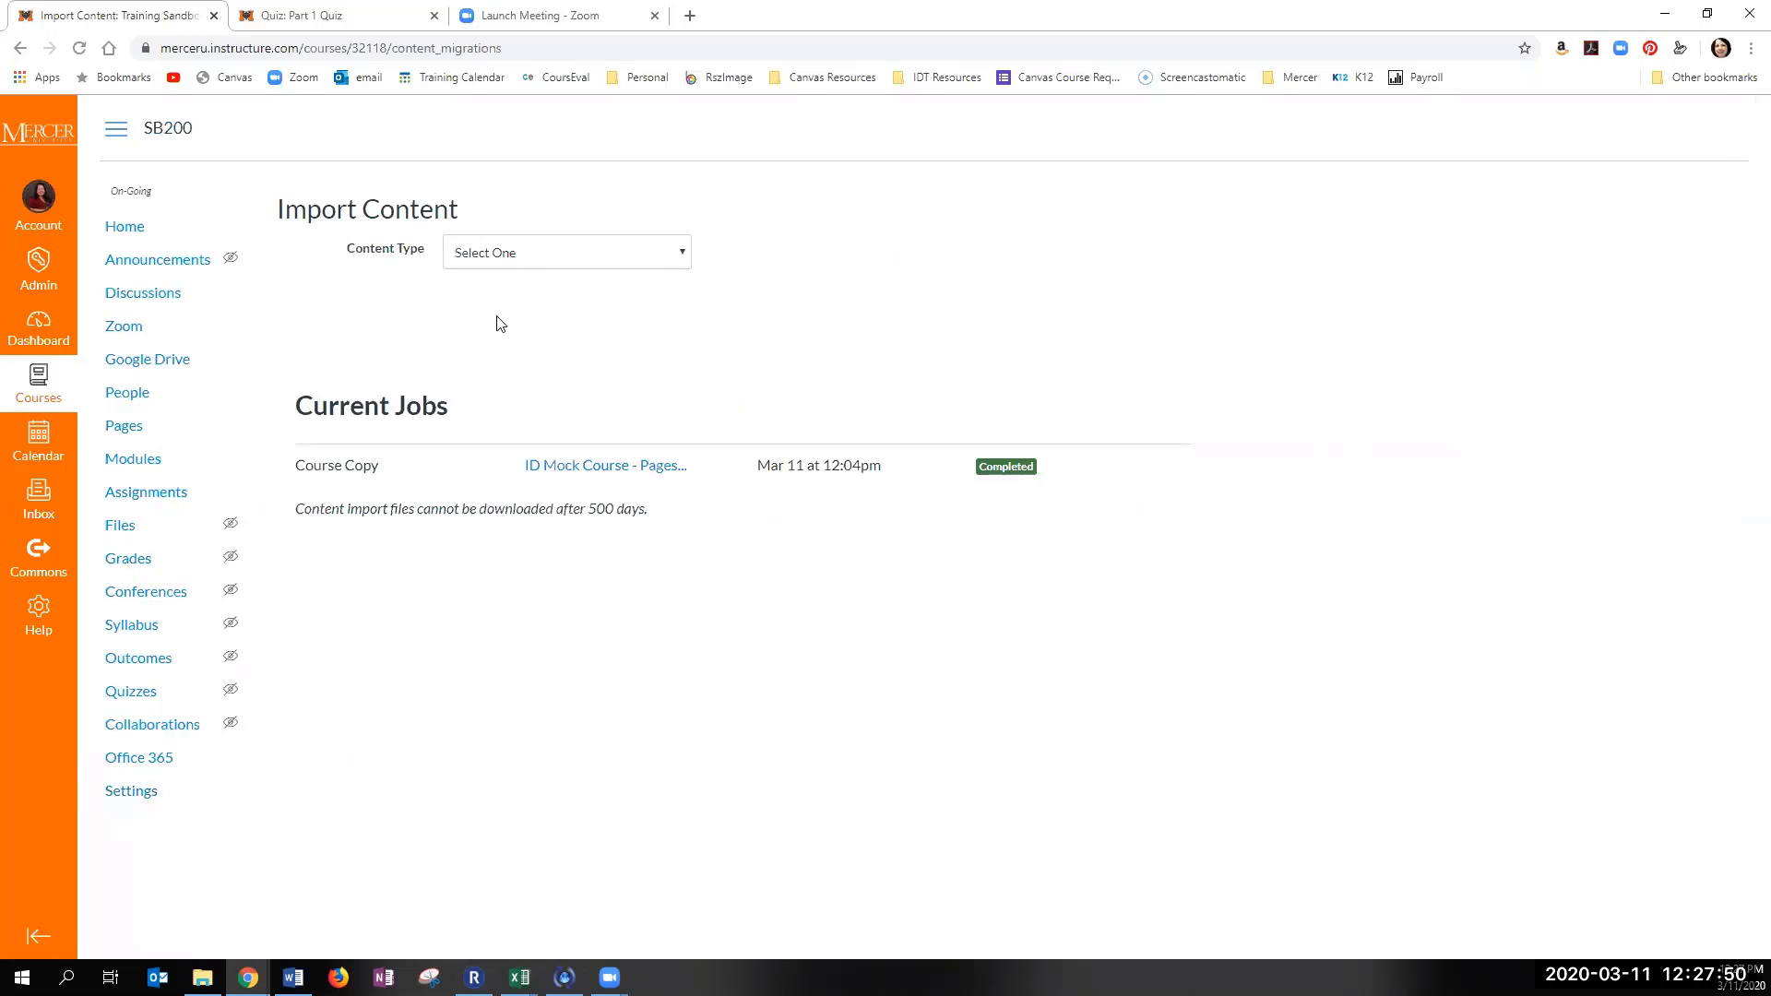
pyautogui.click(520, 257)
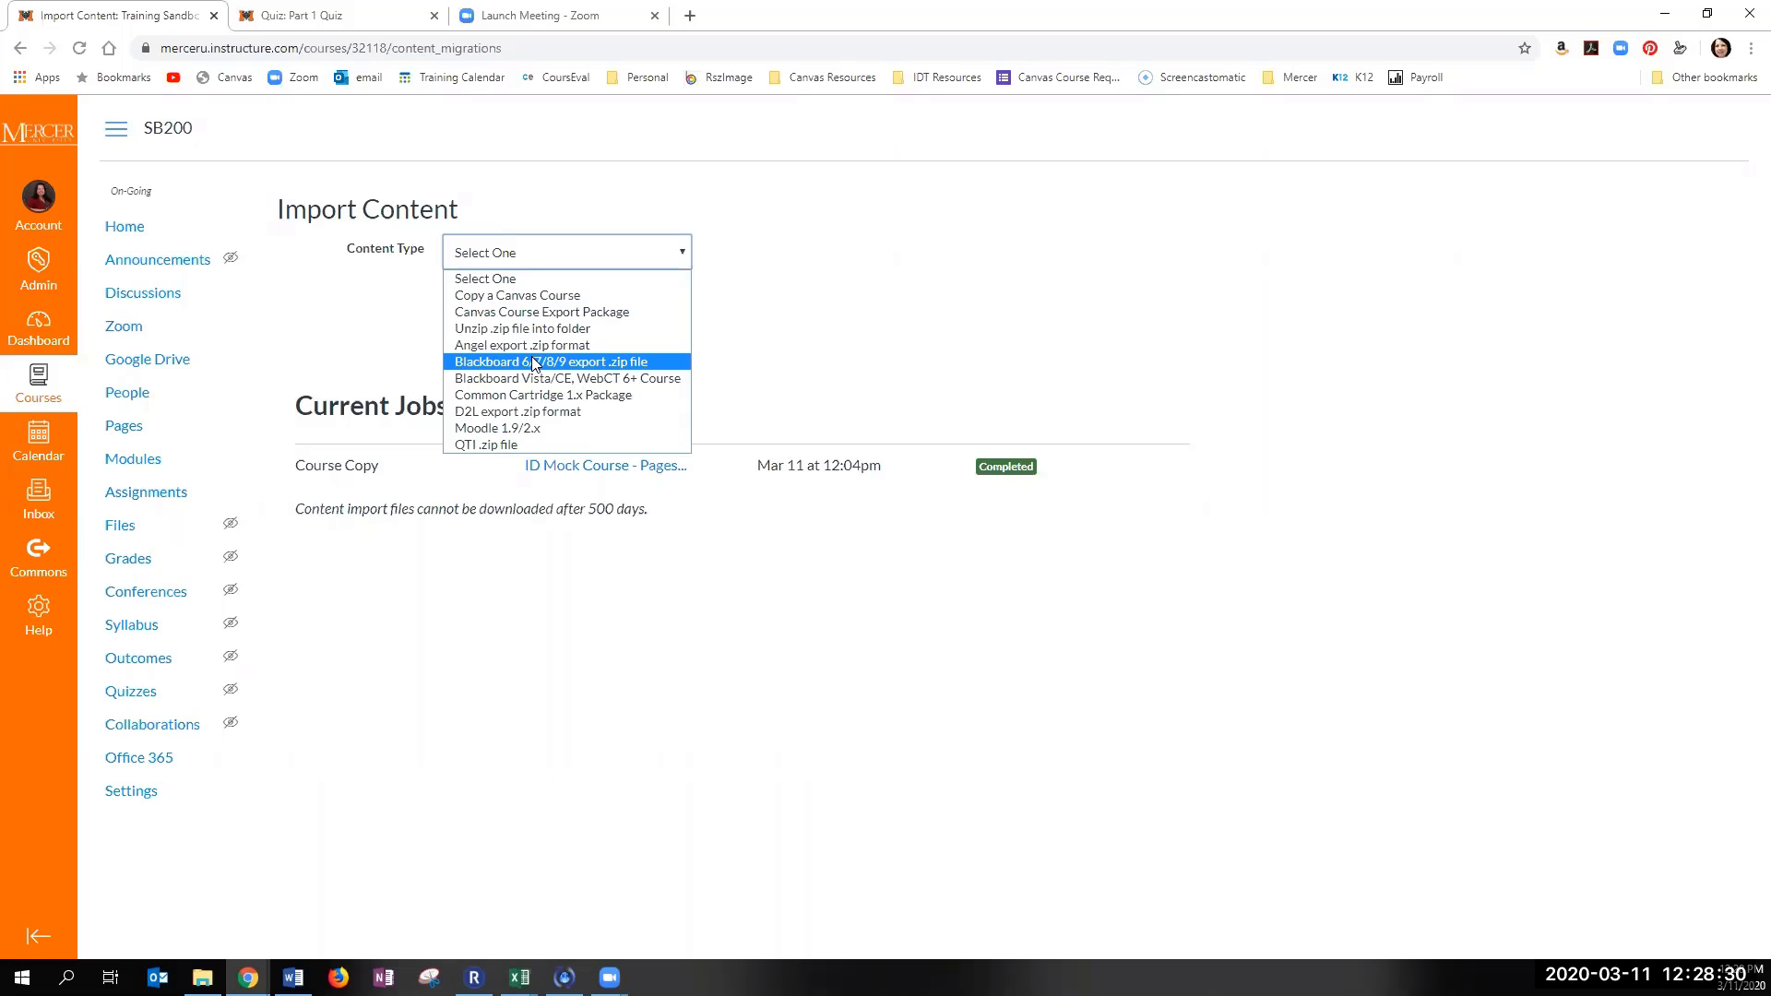
pyautogui.click(777, 349)
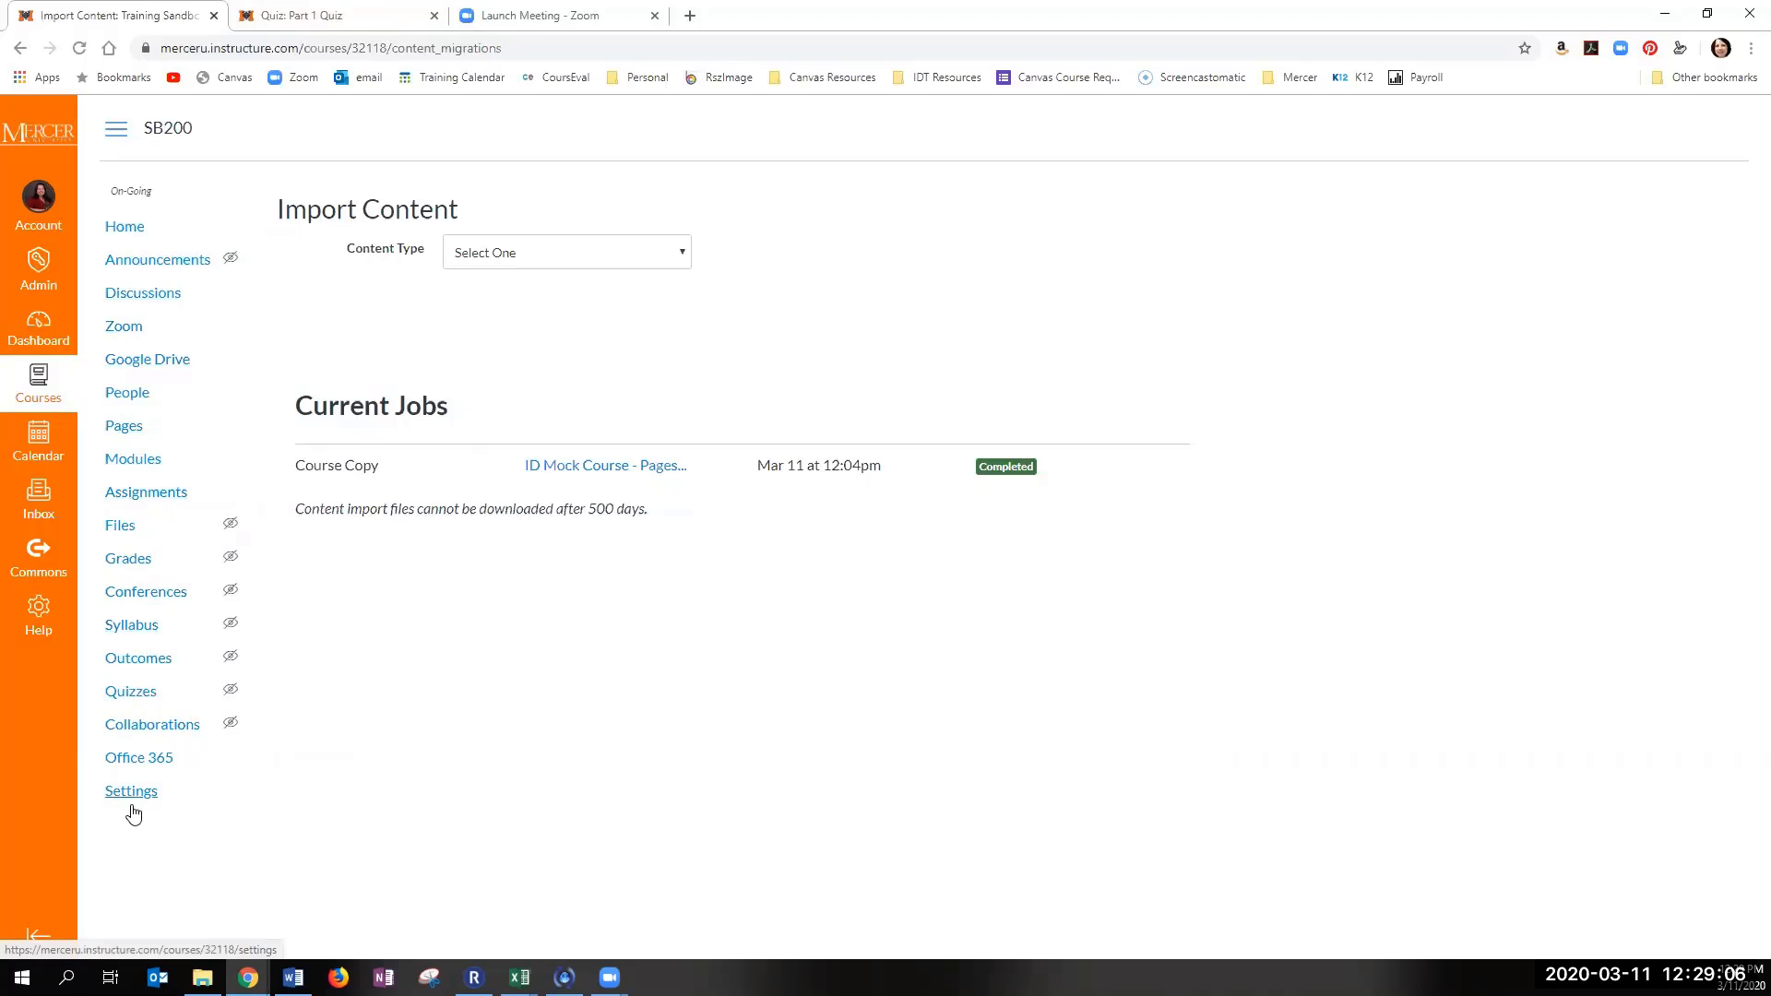
# Step: Go to the course question banks from the quizzes page and open the ADDIE bank to view its questions
pyautogui.click(131, 698)
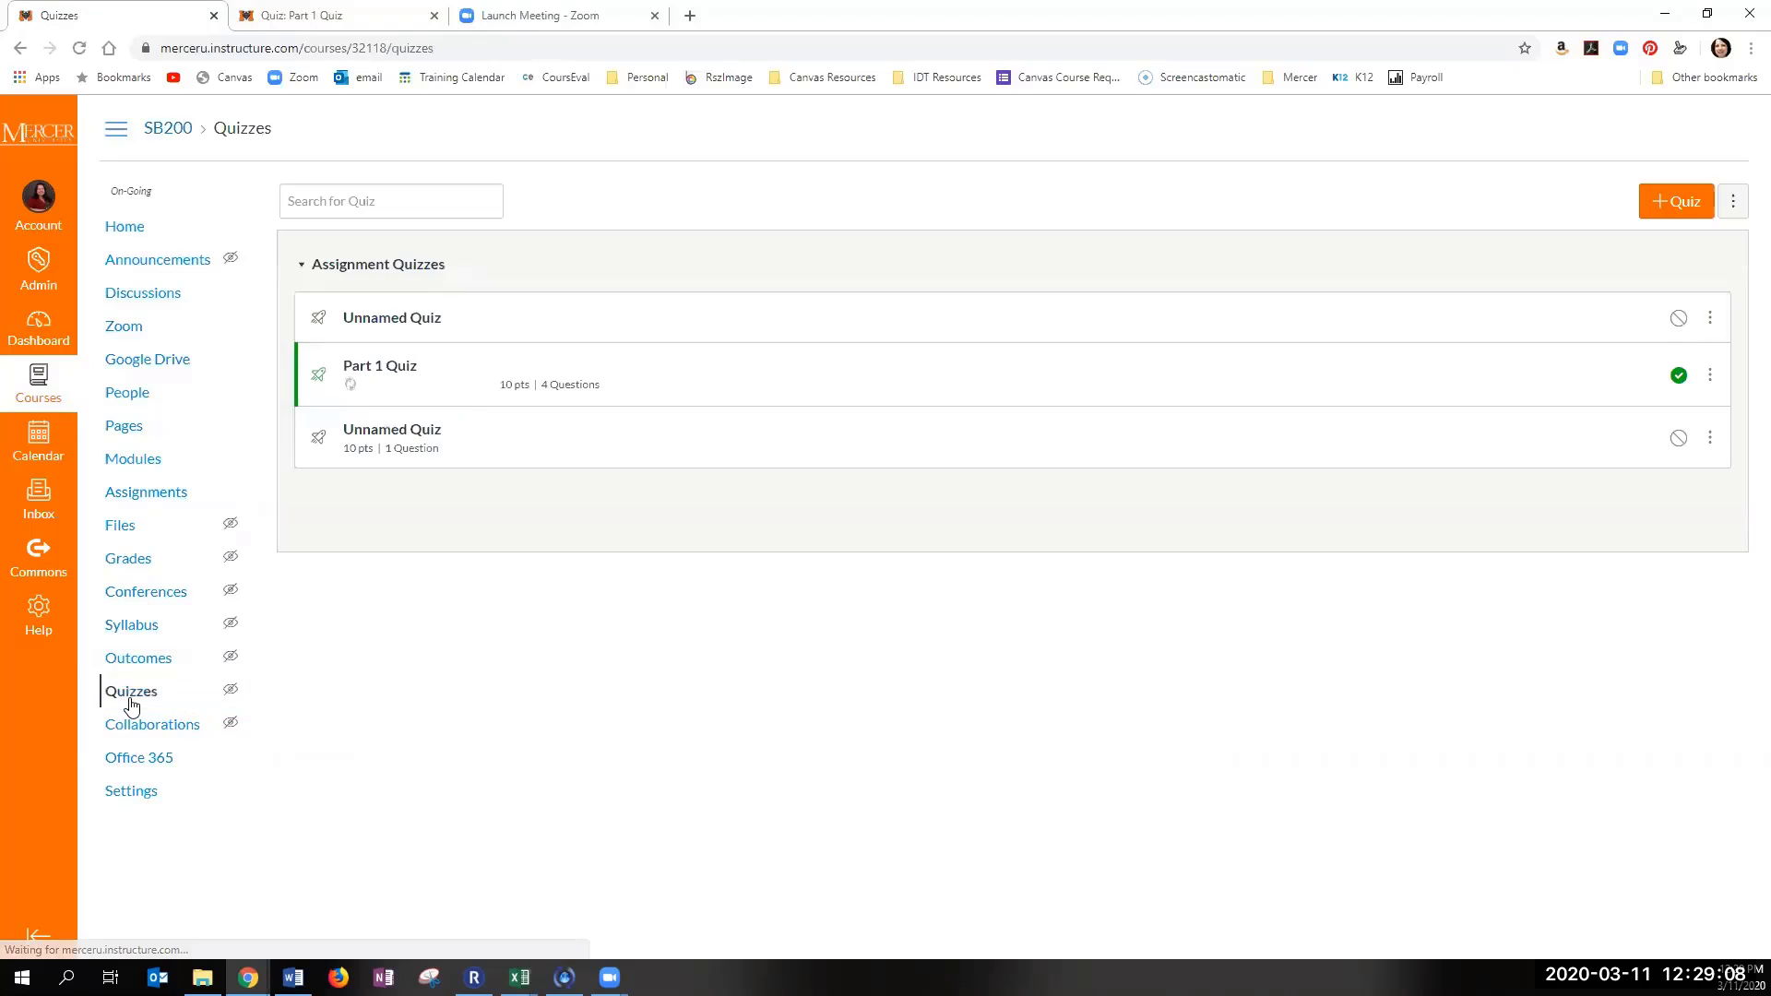
pyautogui.click(1734, 201)
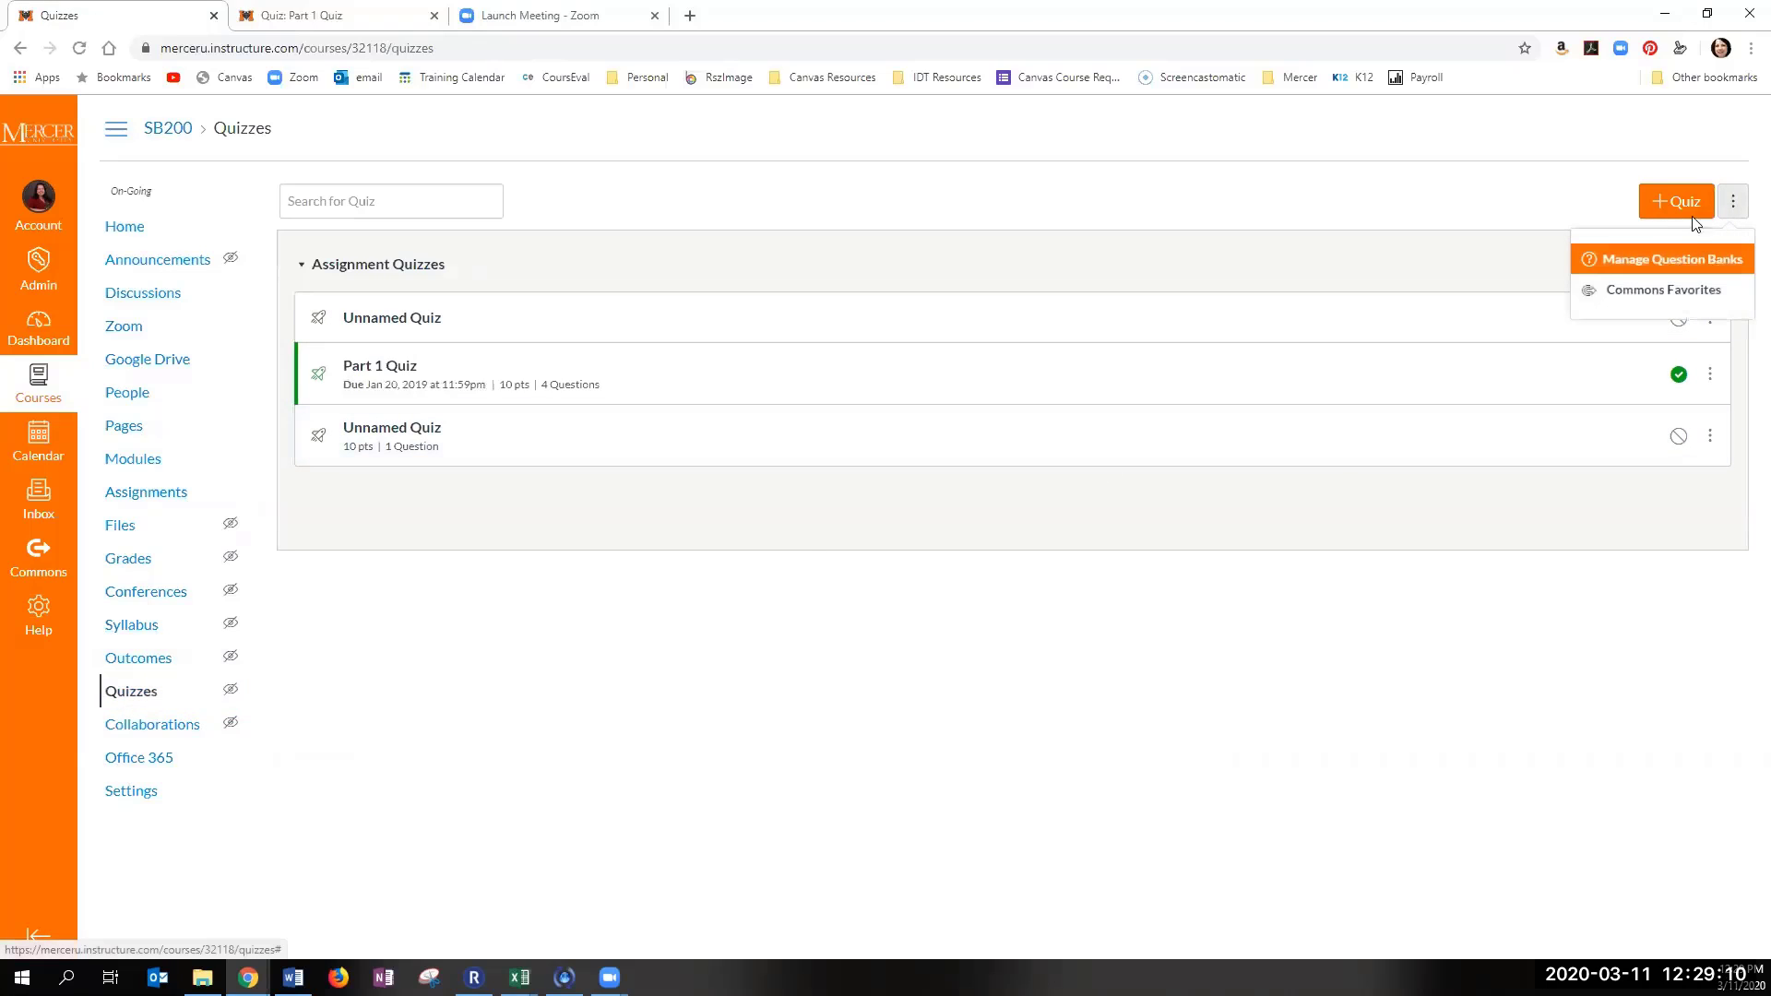
pyautogui.click(1666, 257)
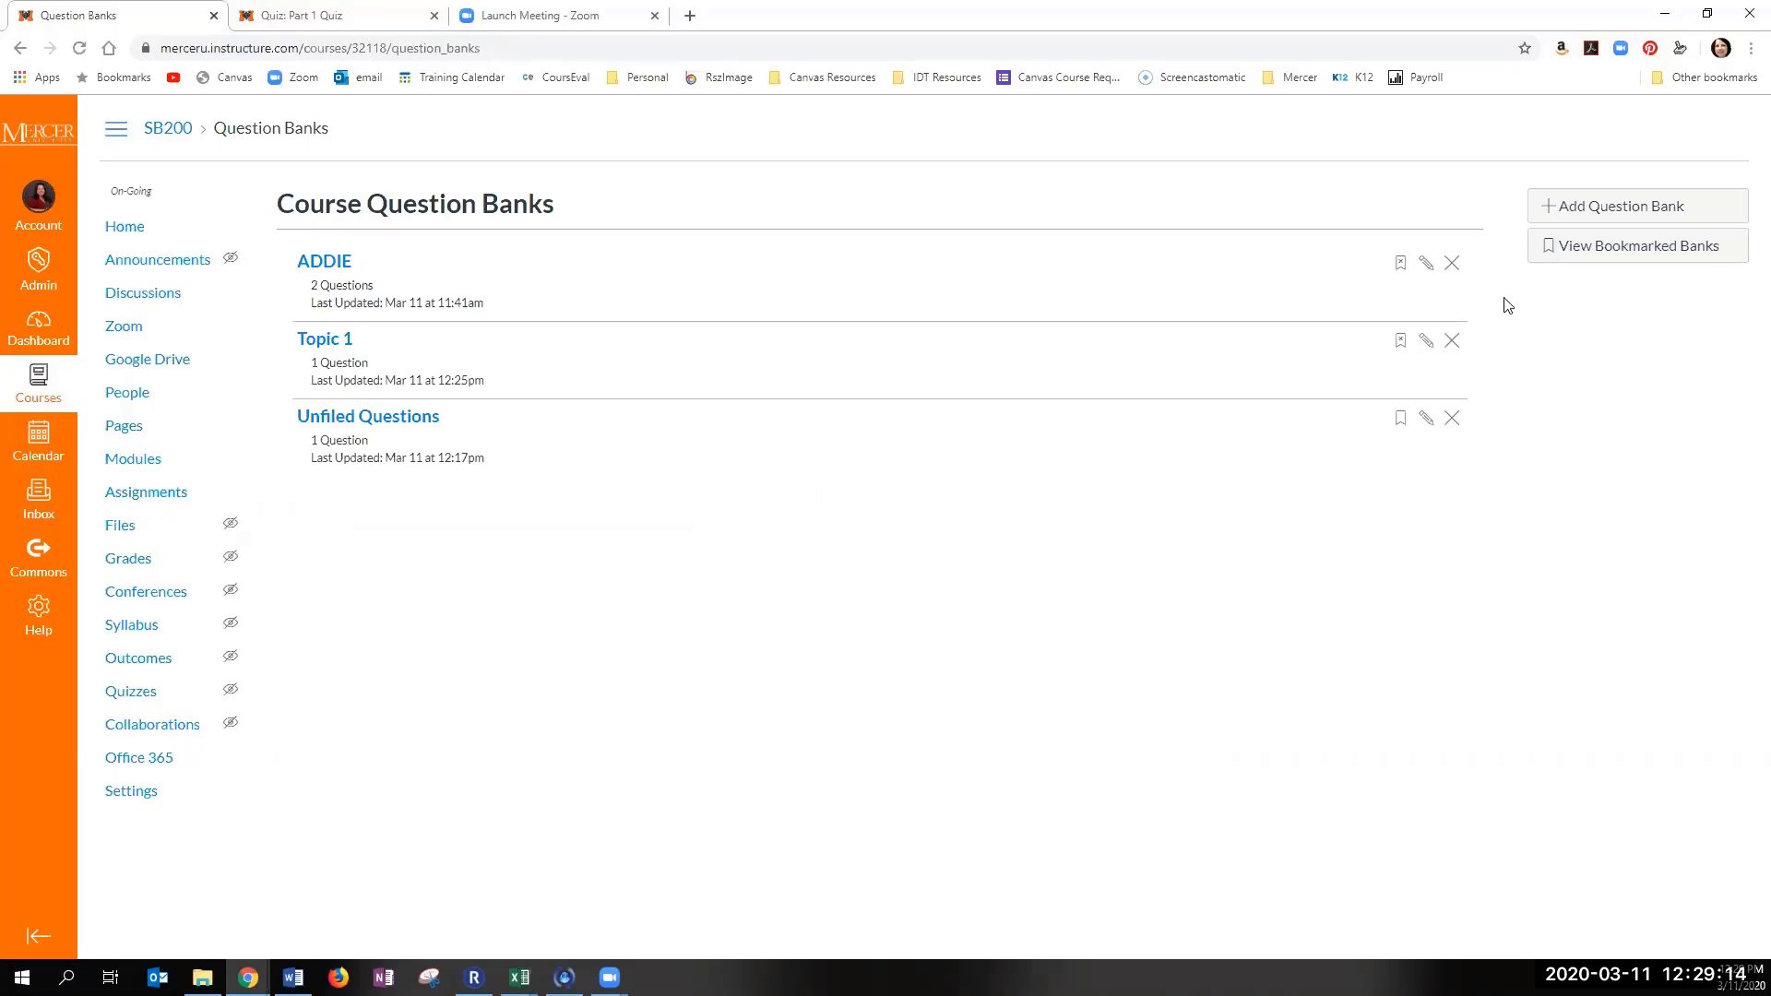
pyautogui.click(1565, 206)
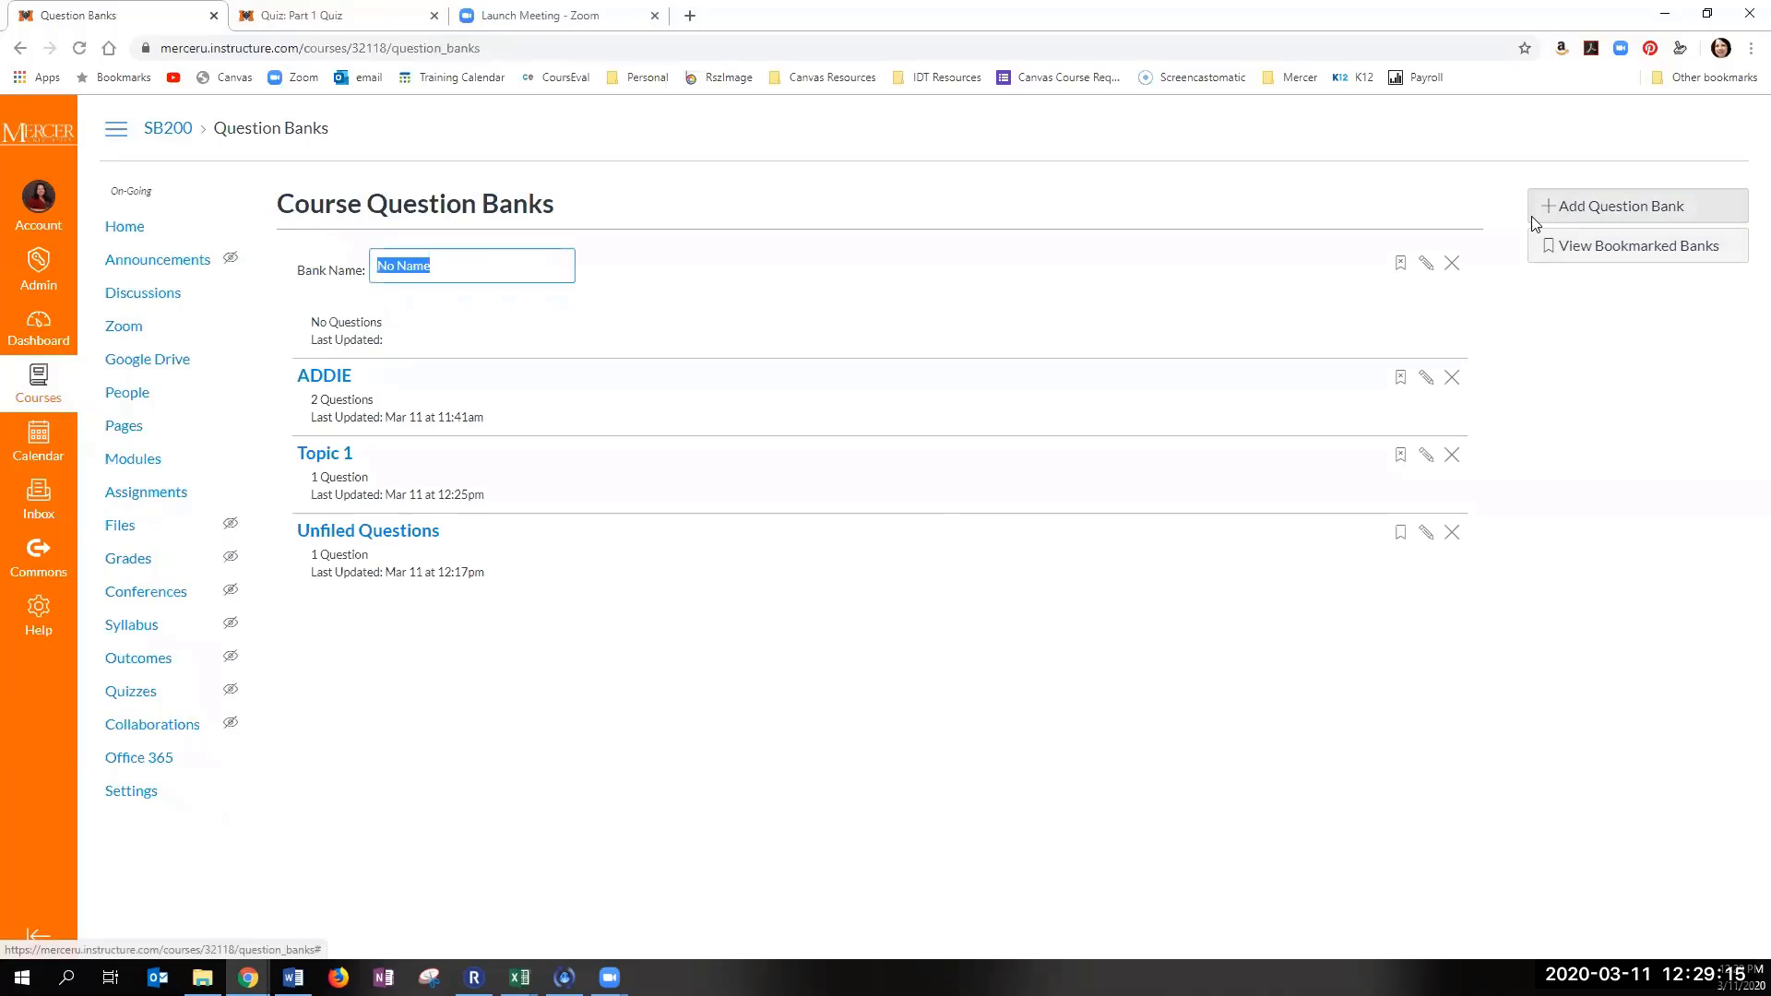
pyautogui.click(326, 377)
pyautogui.click(339, 264)
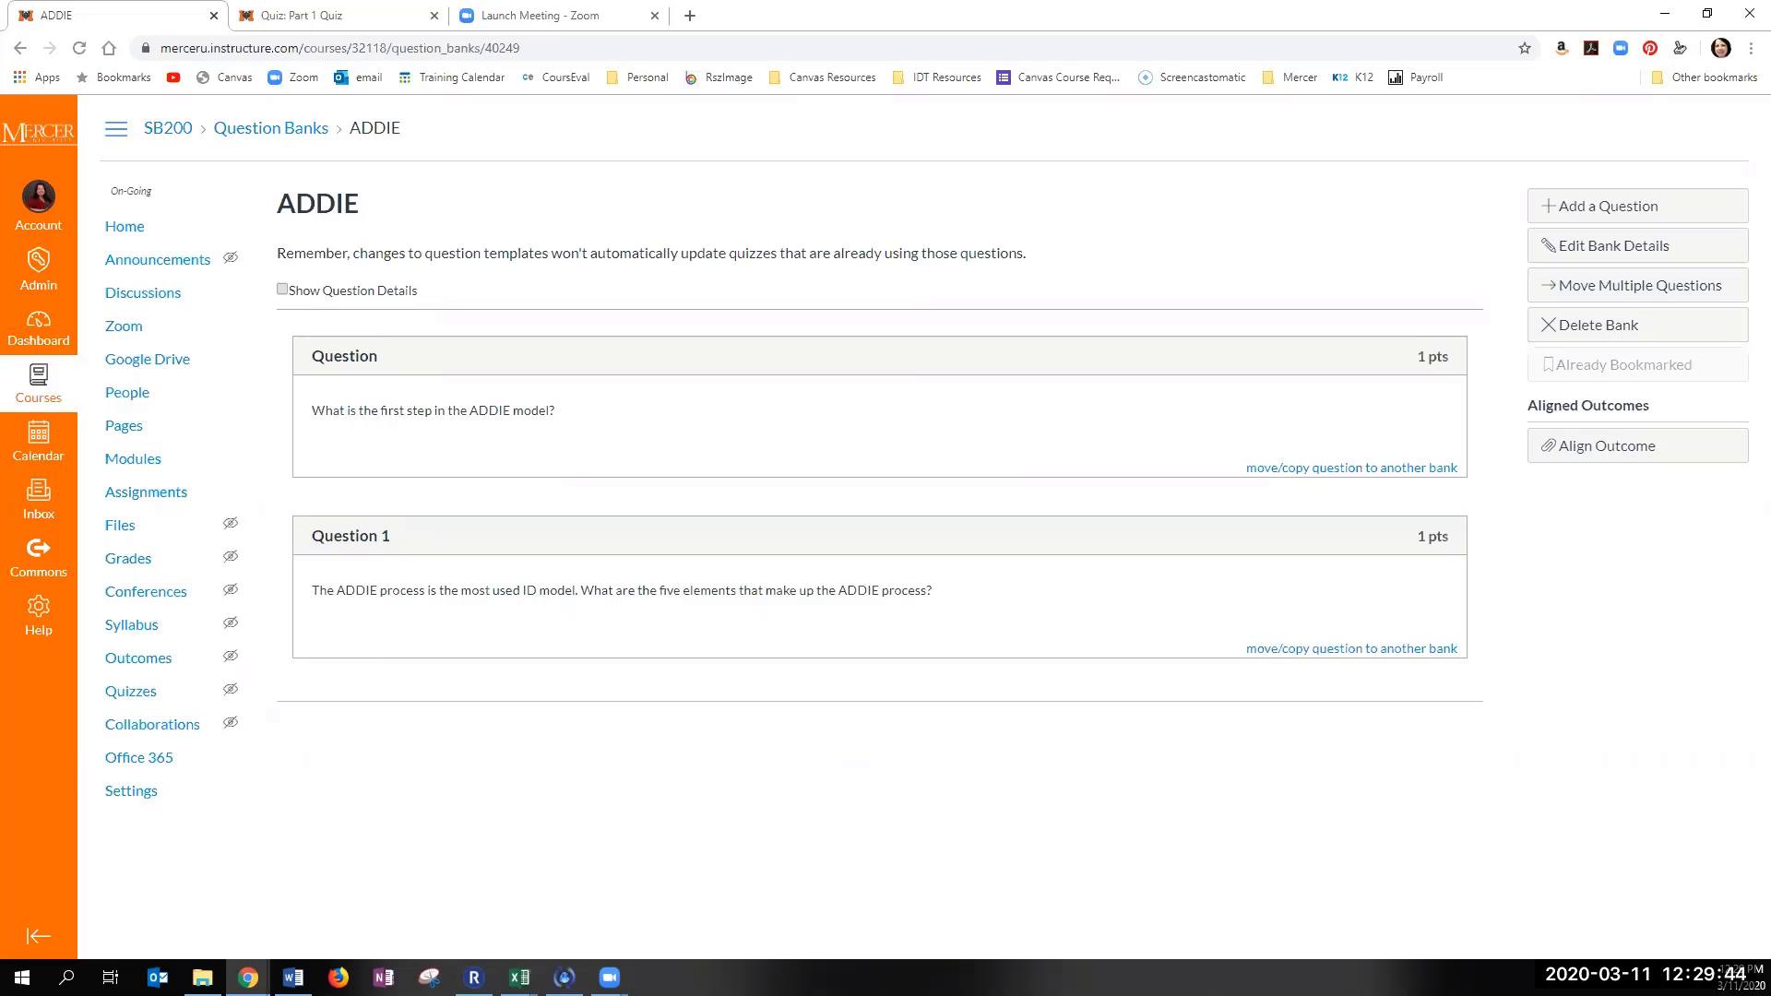
# Step: Switch to the Part 1 Quiz preview of the mock course and open that course's gradebook
pyautogui.hotkey('alt', 'Tab')
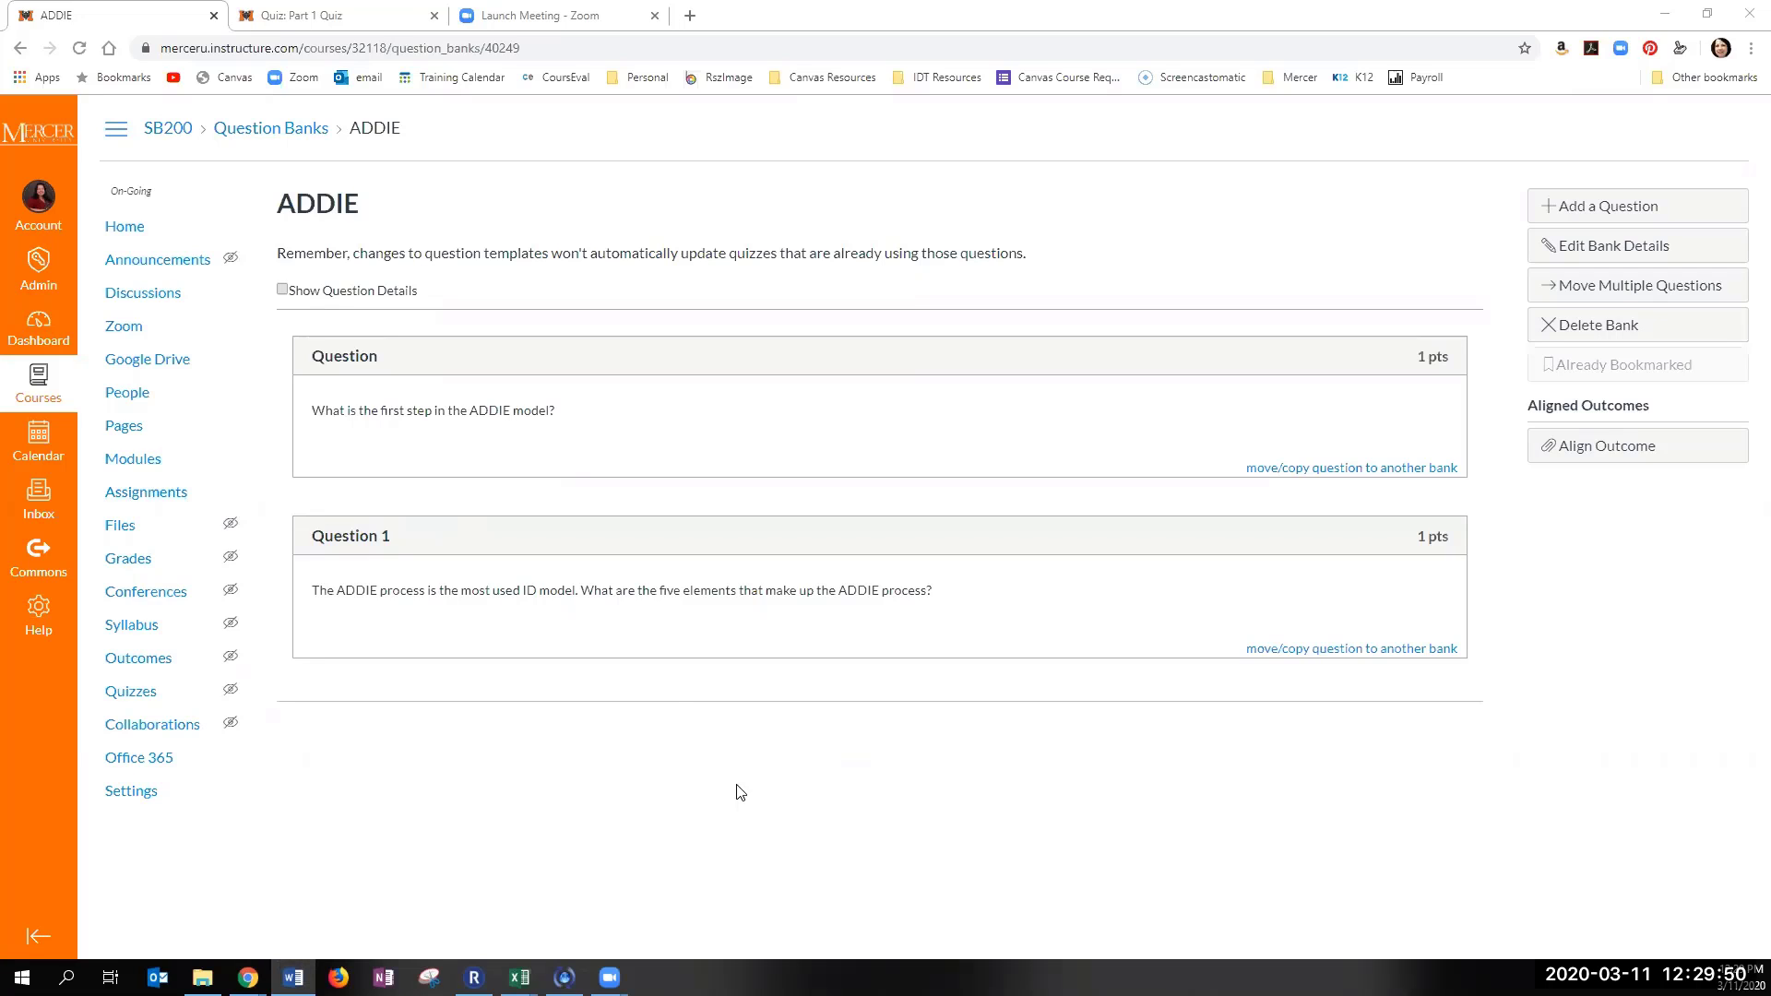
pyautogui.click(334, 16)
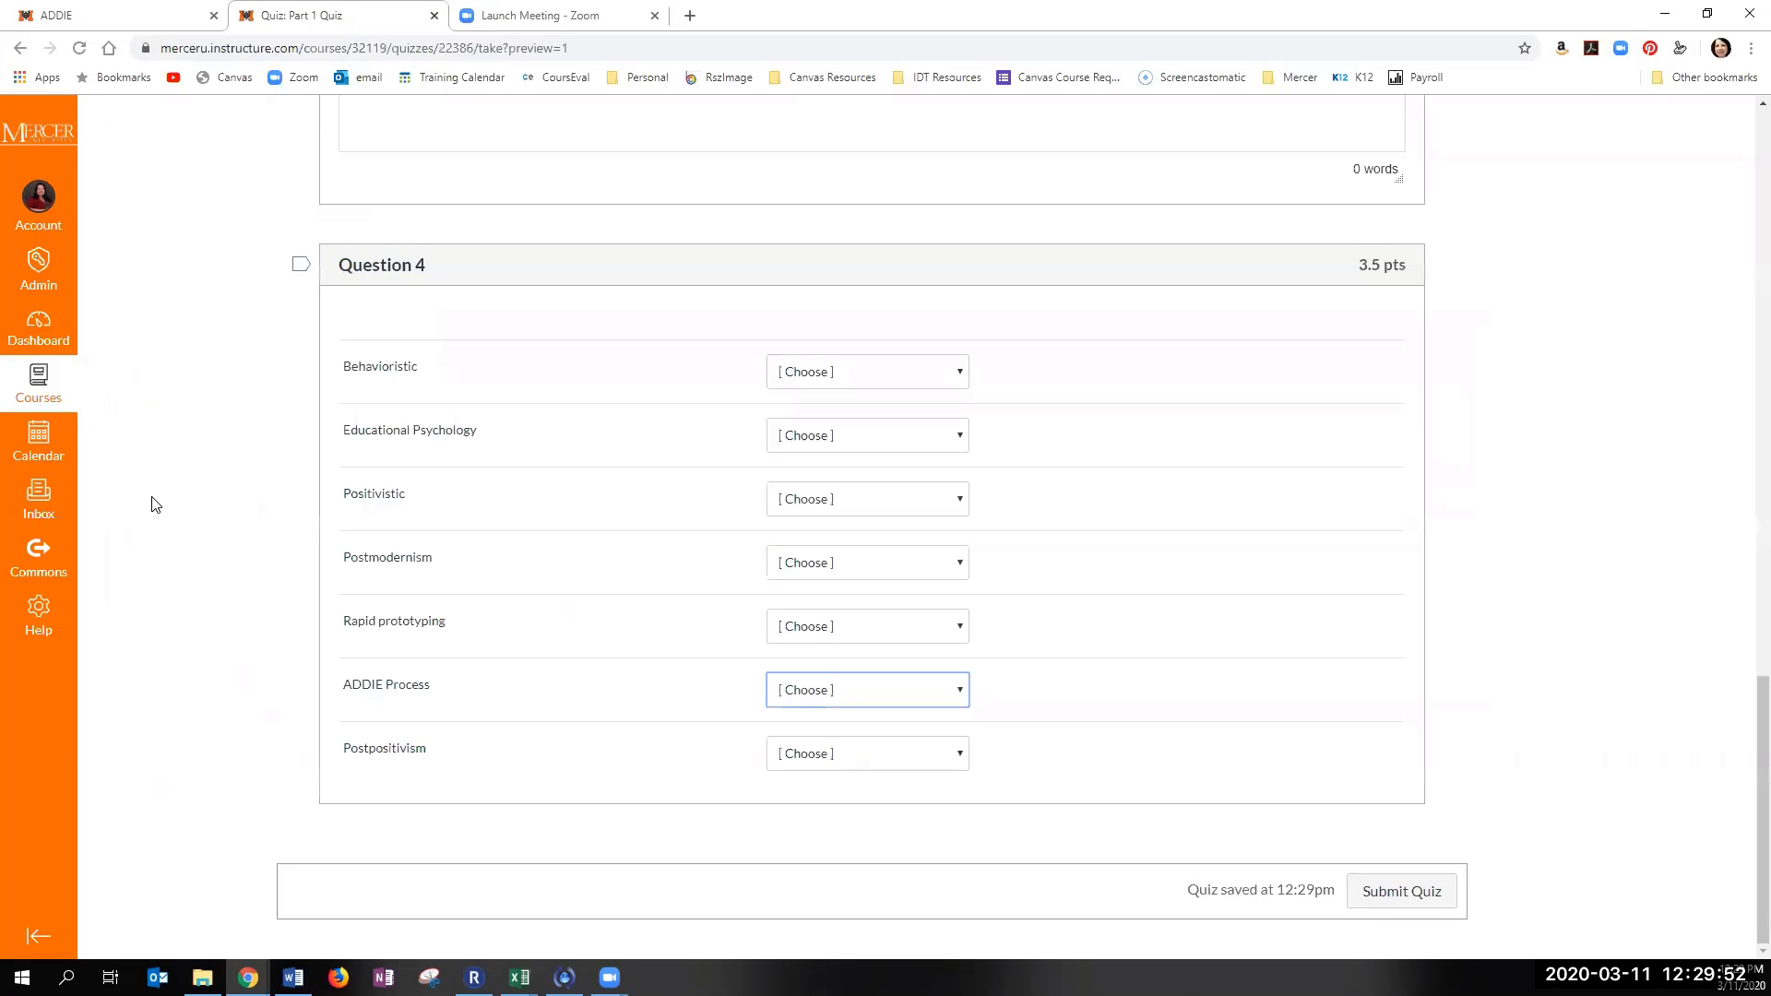
pyautogui.scroll(20, 155, 505)
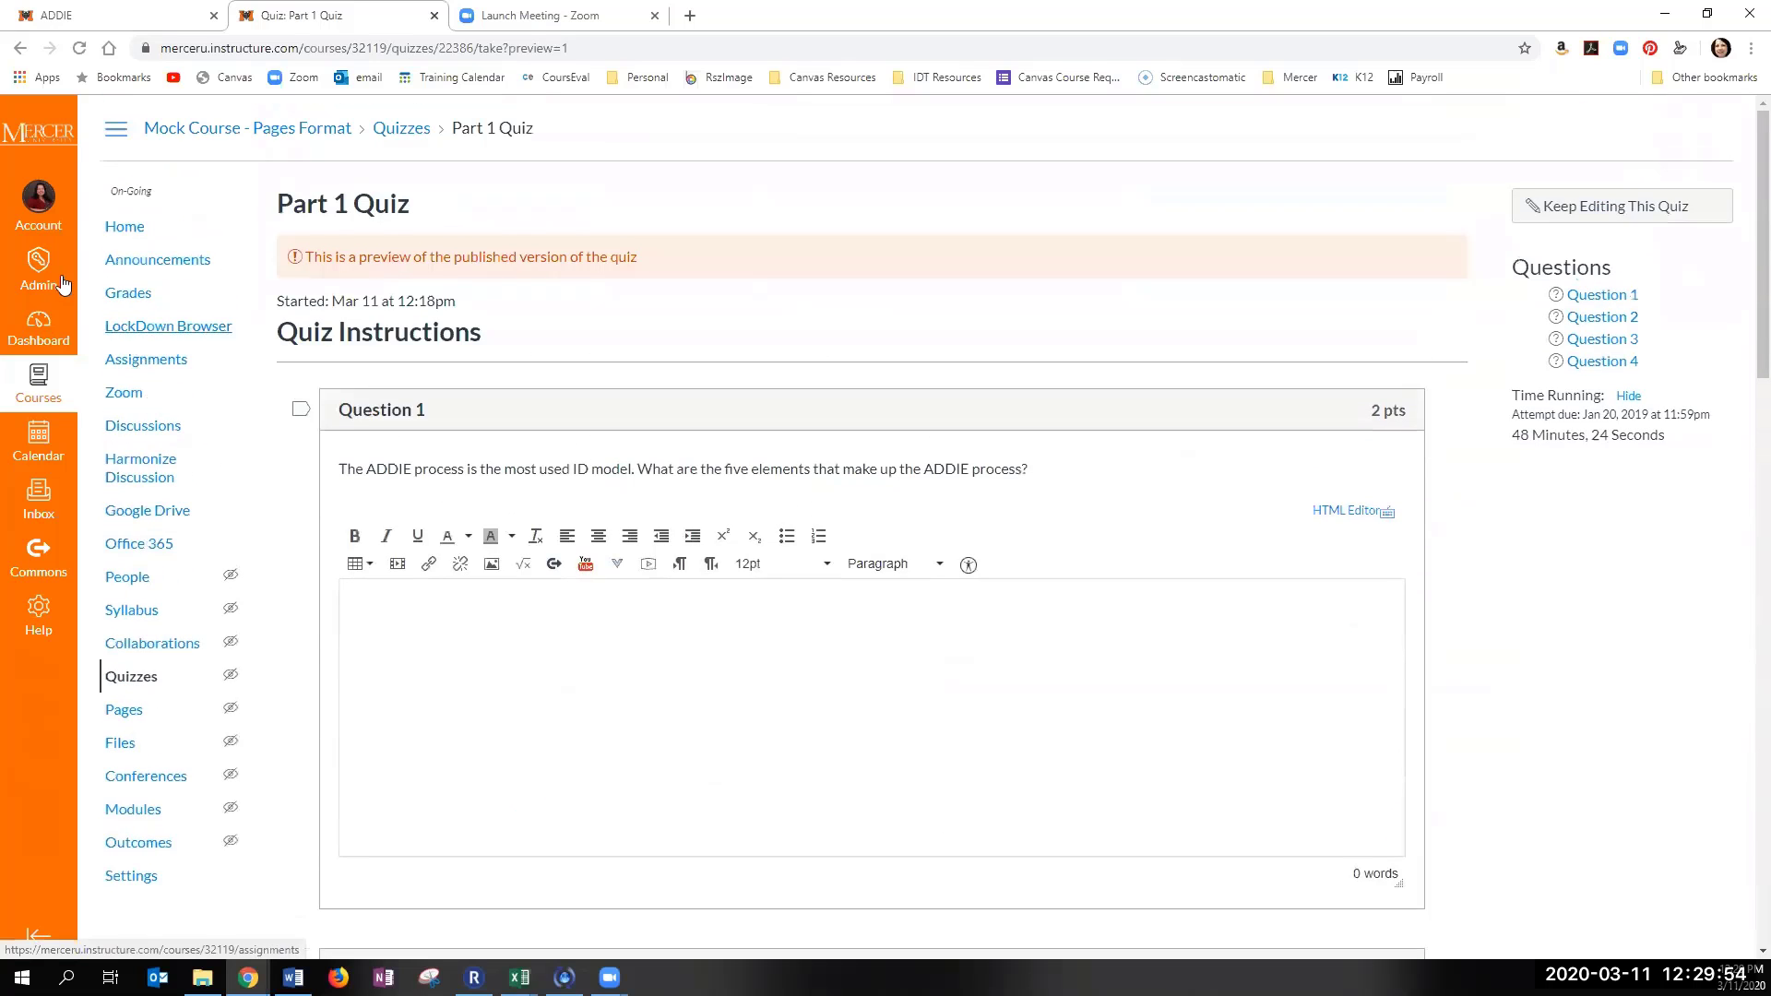
pyautogui.click(129, 305)
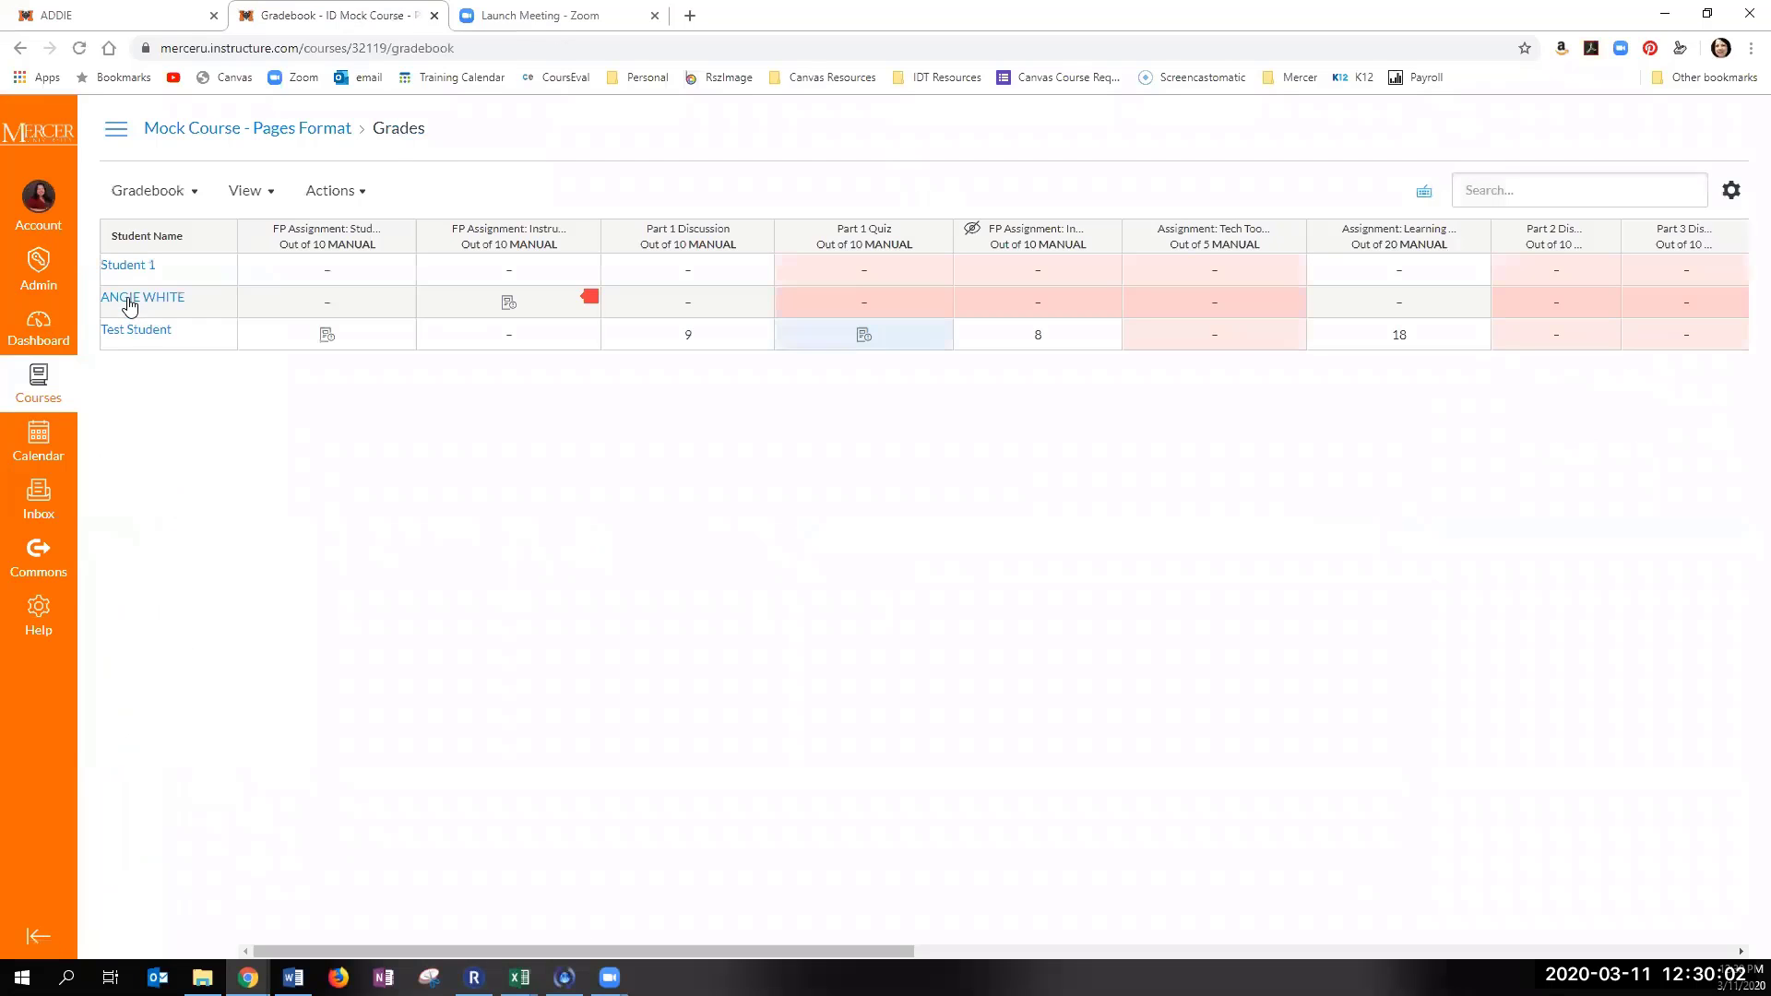
# Step: Open the Test Student's grade details for Part 1 Quiz and view the submission in SpeedGrader
pyautogui.click(883, 348)
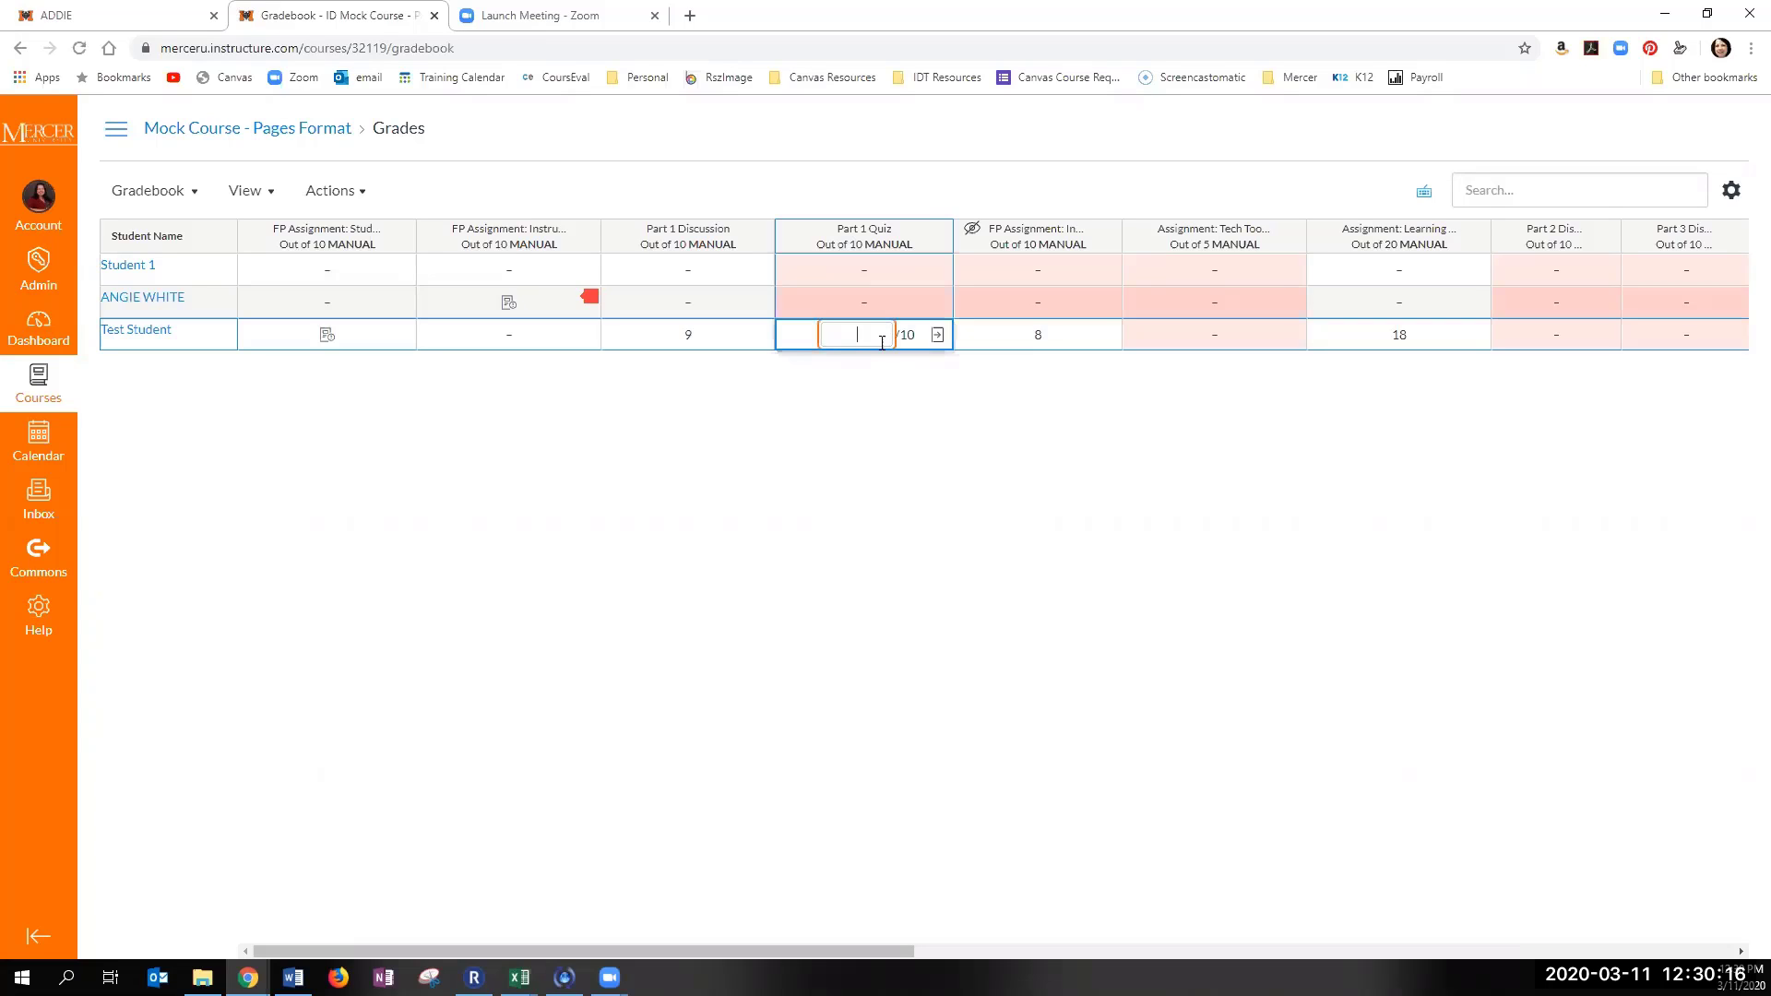
pyautogui.click(939, 337)
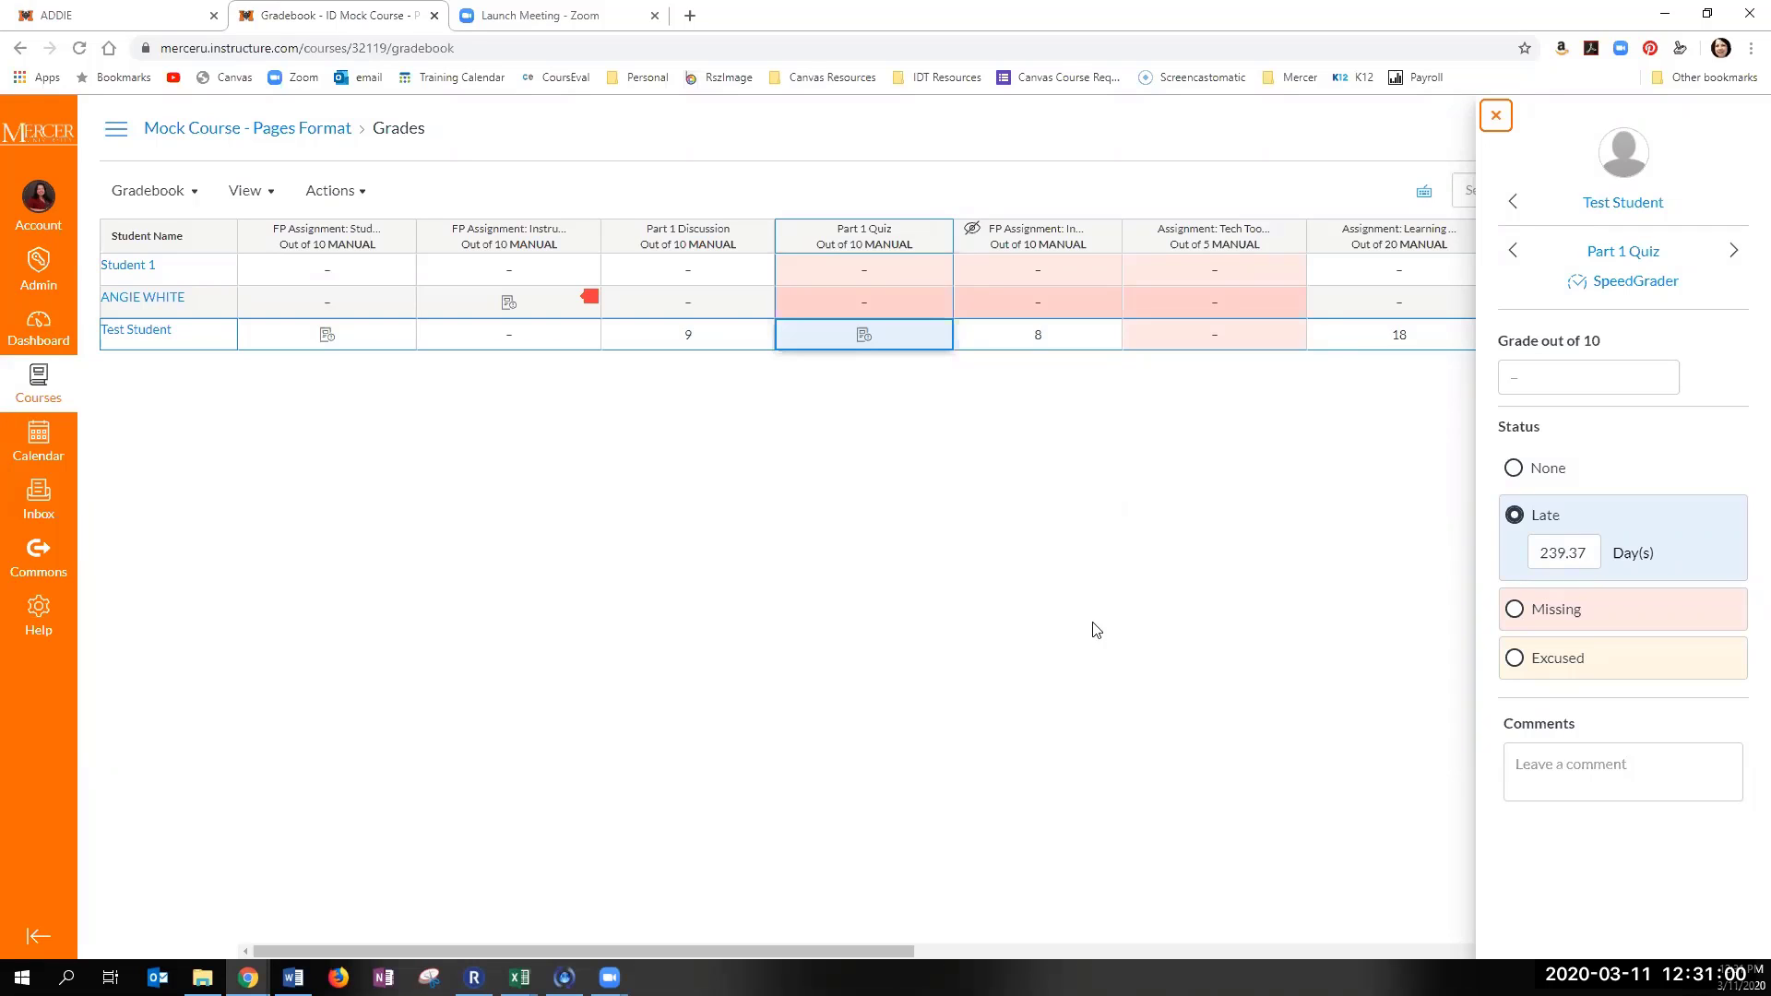
pyautogui.click(1628, 284)
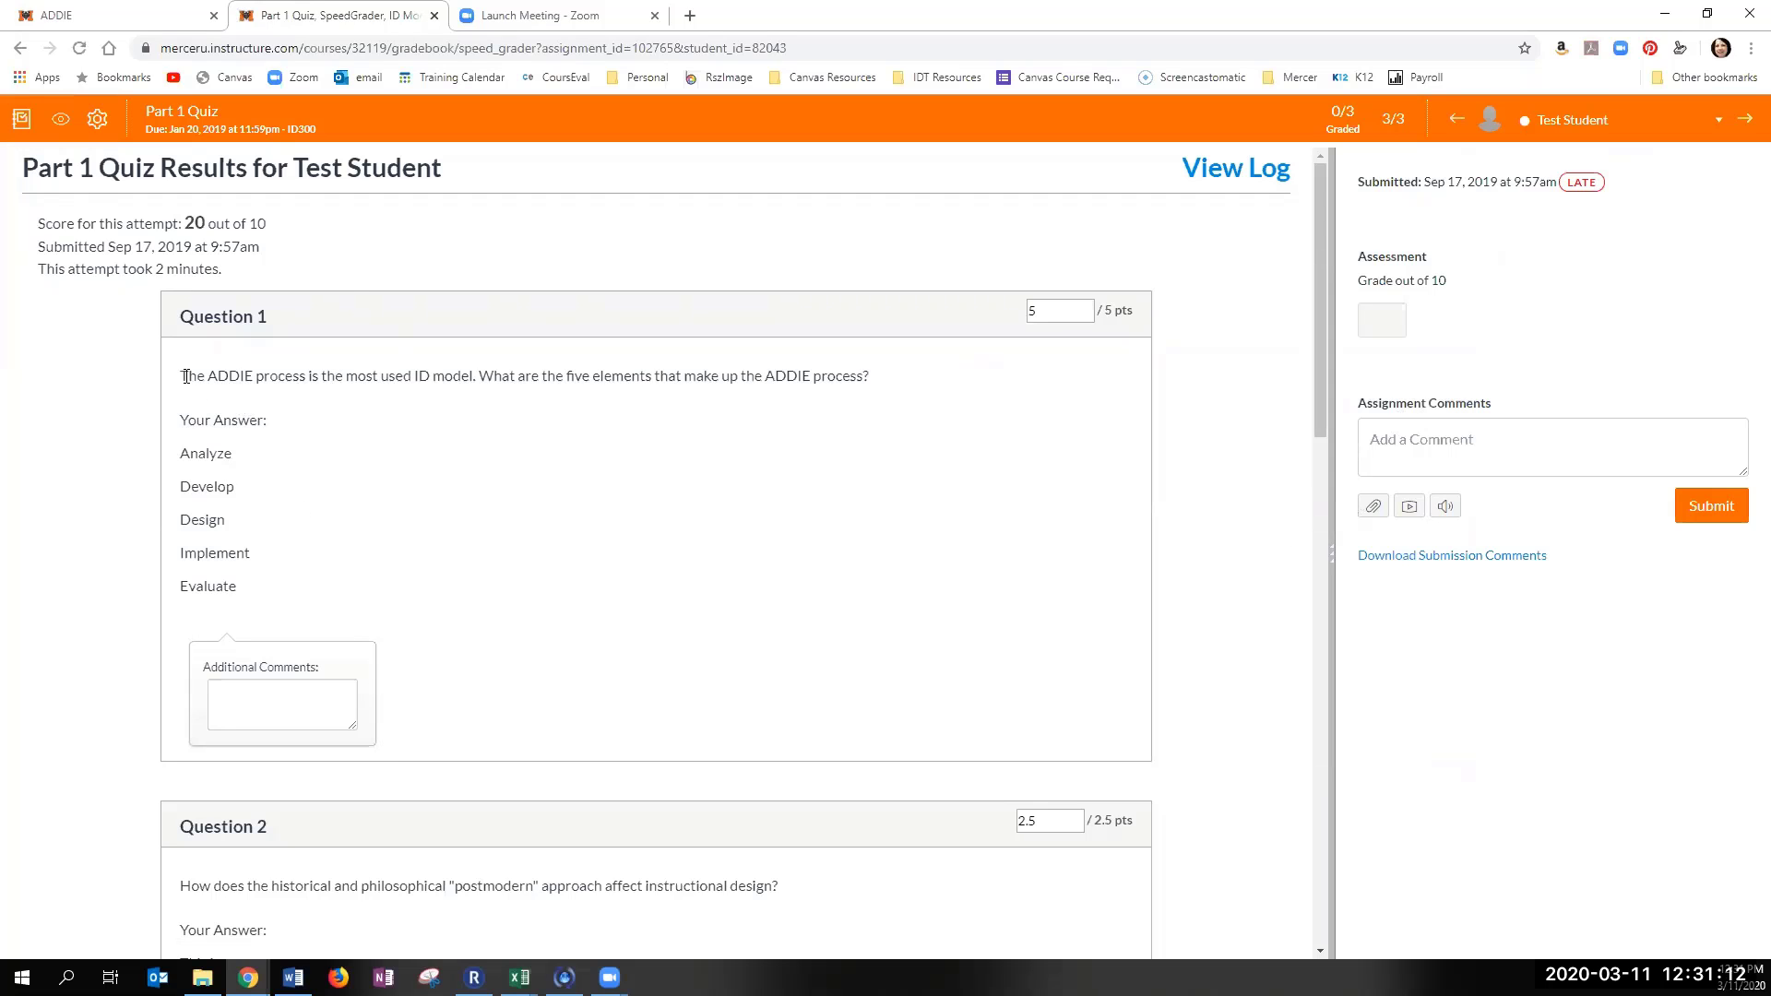
# Step: Review the Test Student's answers and points for all four Part 1 Quiz questions, and update the scores
pyautogui.moveTo(188, 376); pyautogui.dragTo(265, 375)
pyautogui.click(277, 332)
pyautogui.click(1053, 311)
pyautogui.click(1005, 319)
pyautogui.scroll(-3, 960, 387)
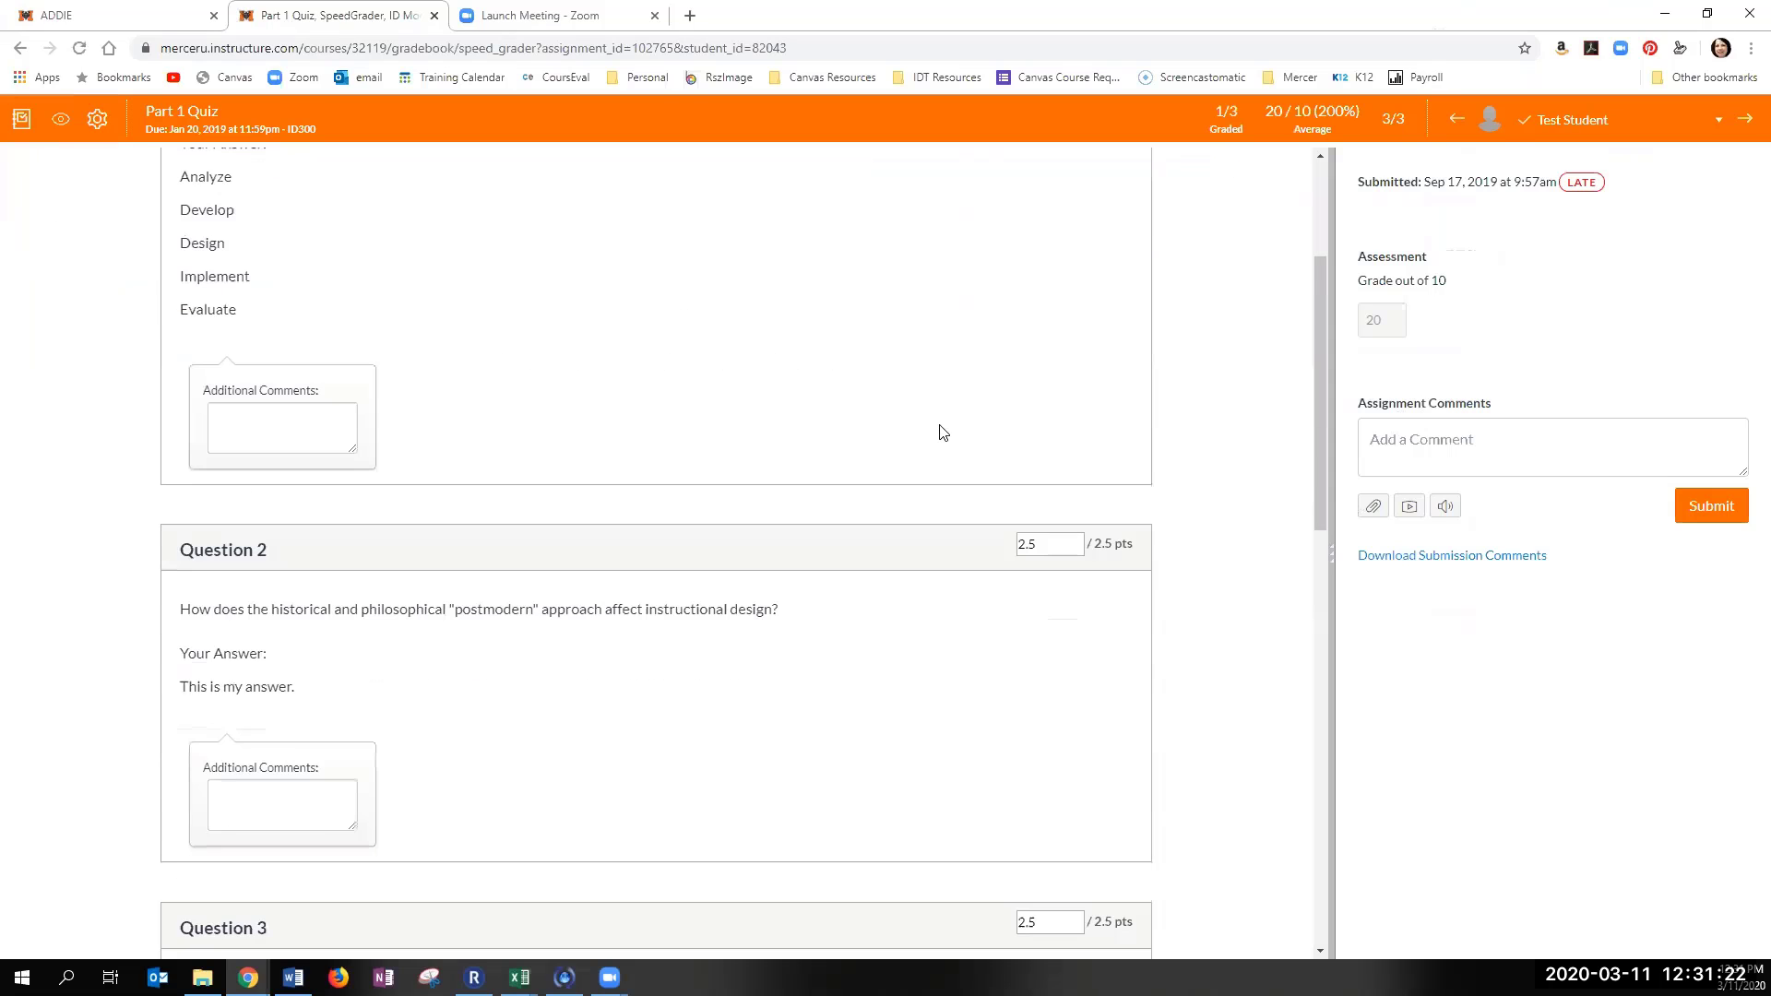
pyautogui.scroll(-1, 941, 433)
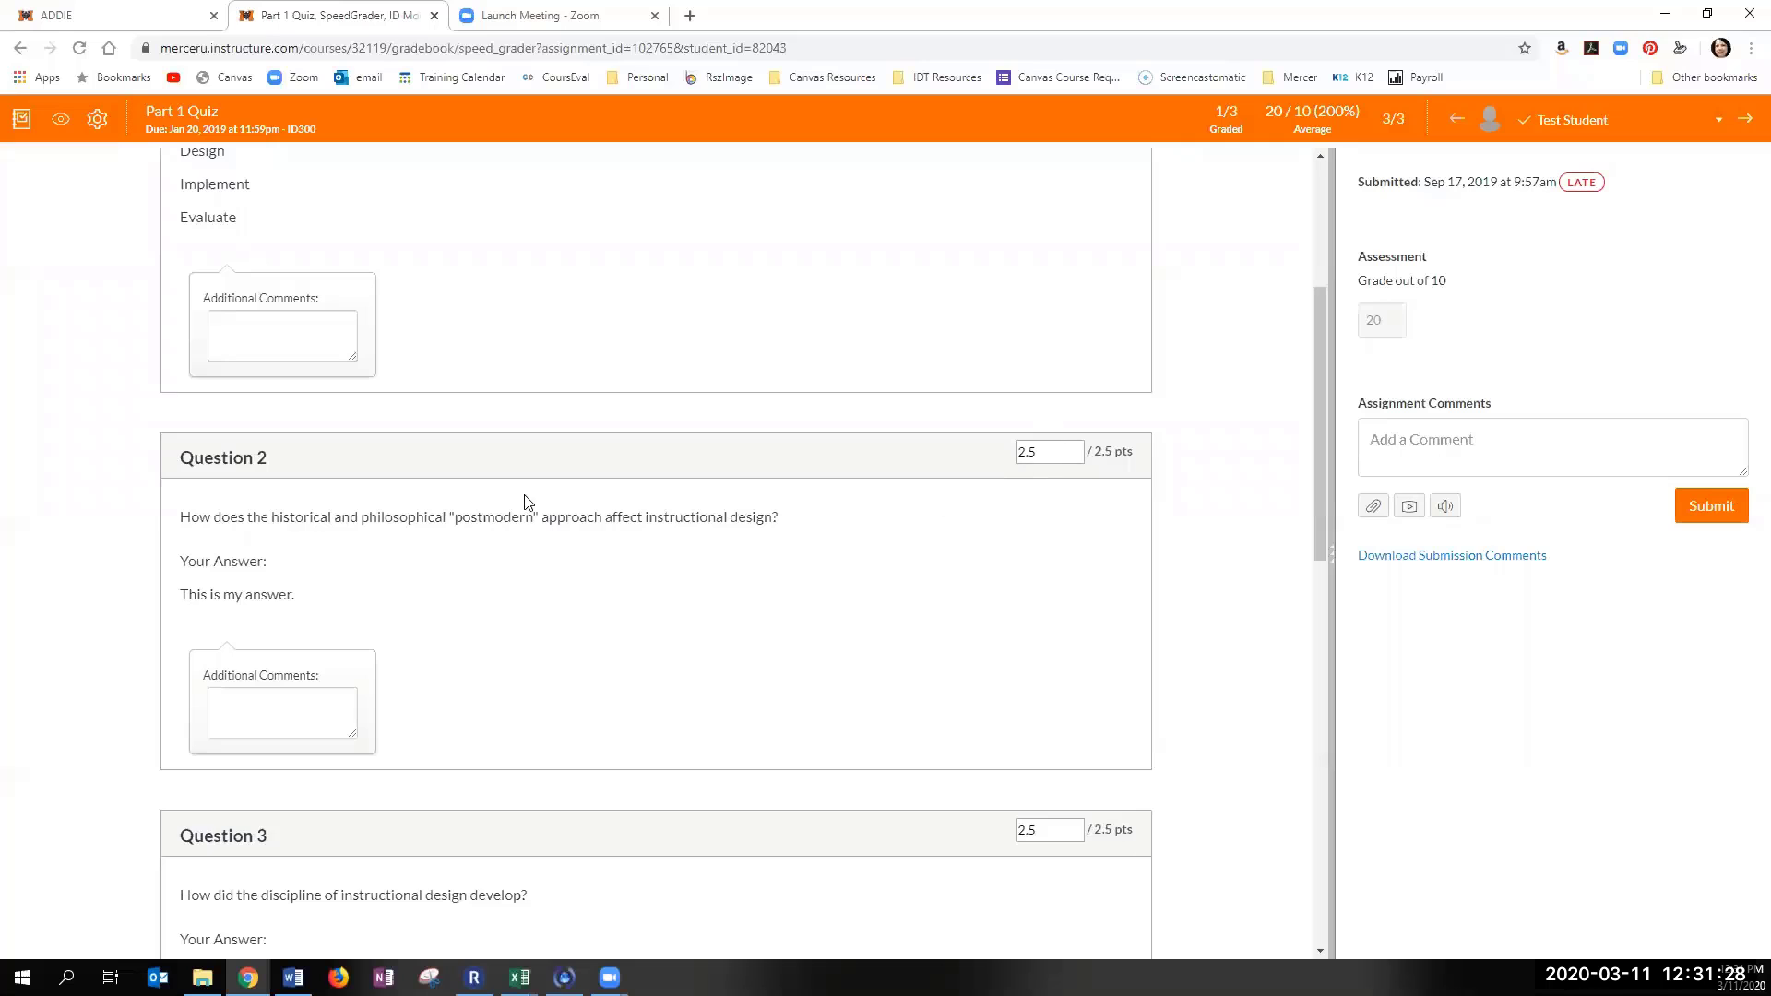
pyautogui.scroll(-3, 595, 605)
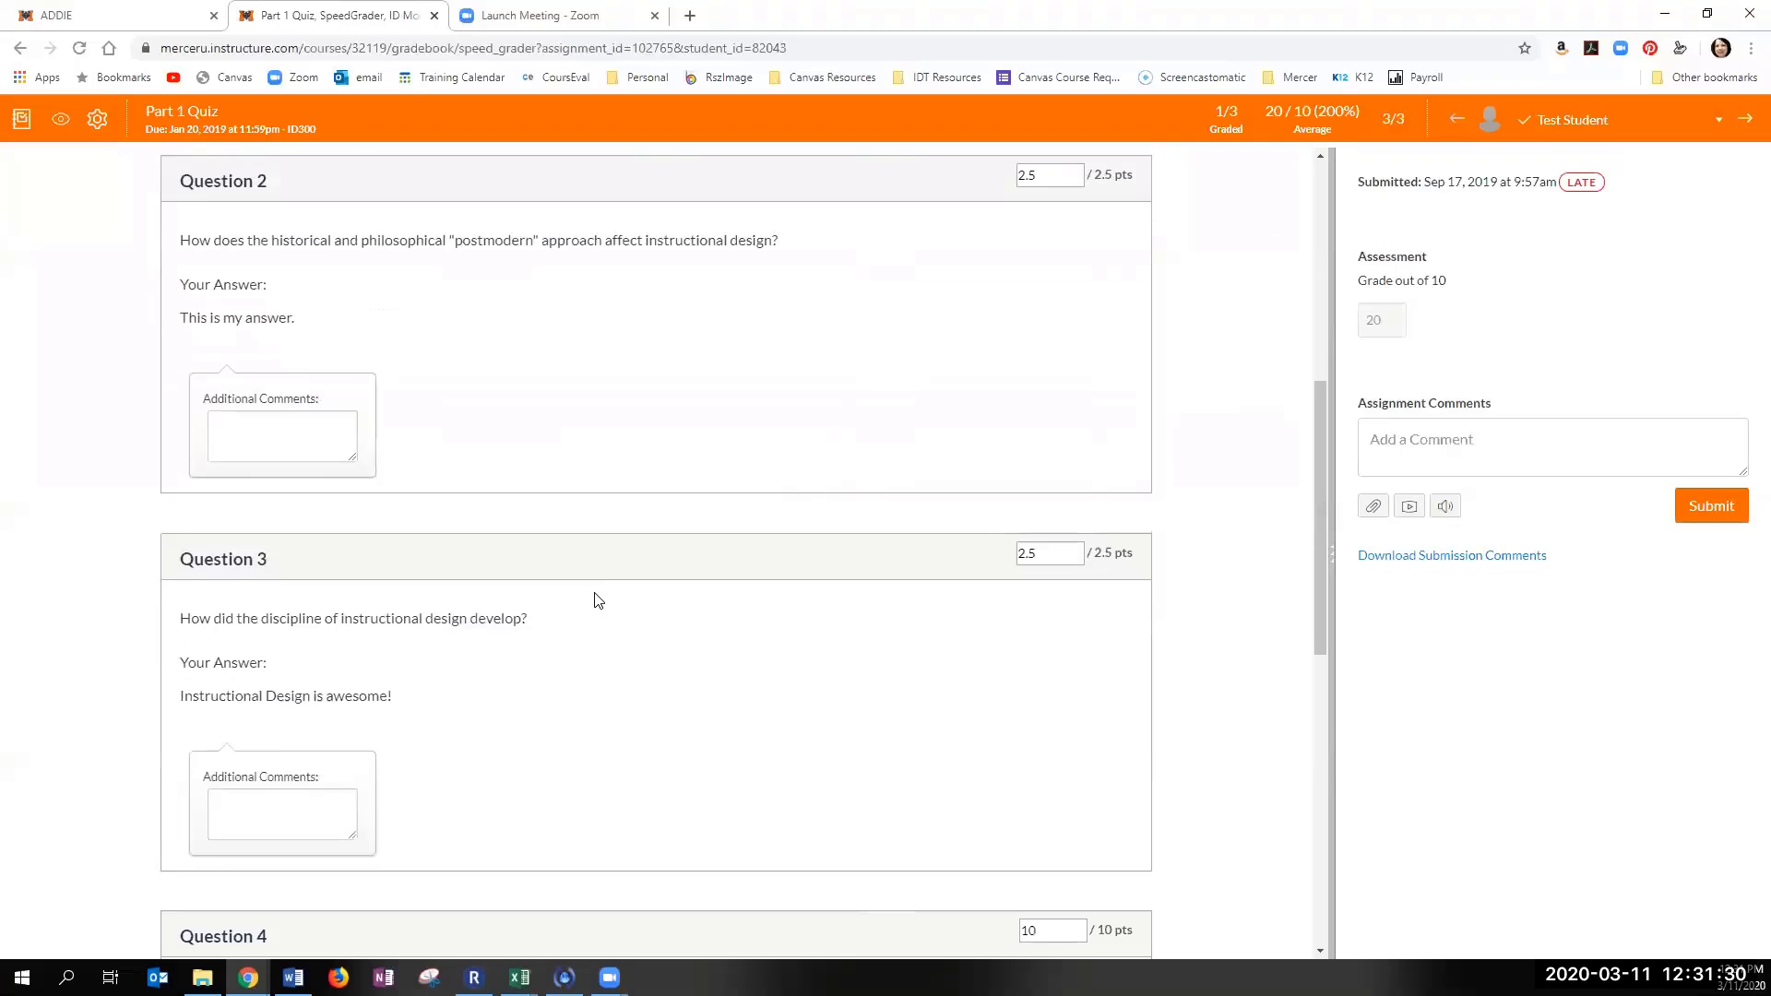
pyautogui.scroll(-5, 595, 605)
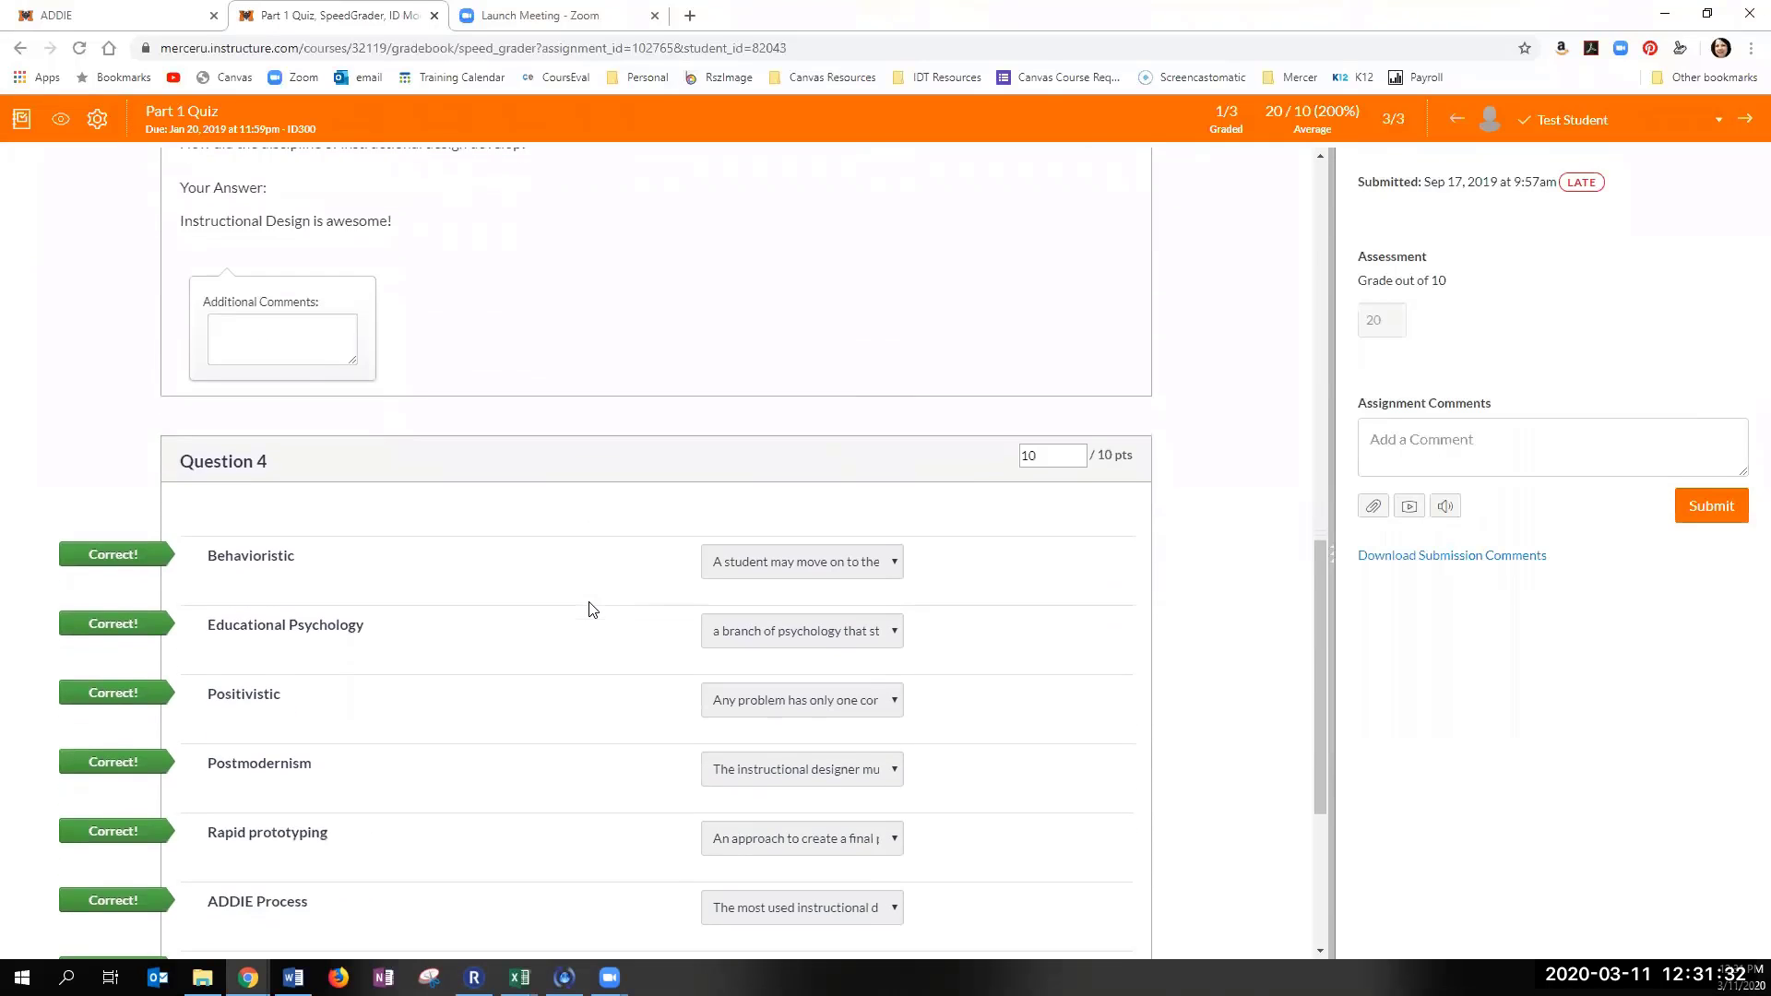
pyautogui.scroll(-2, 592, 608)
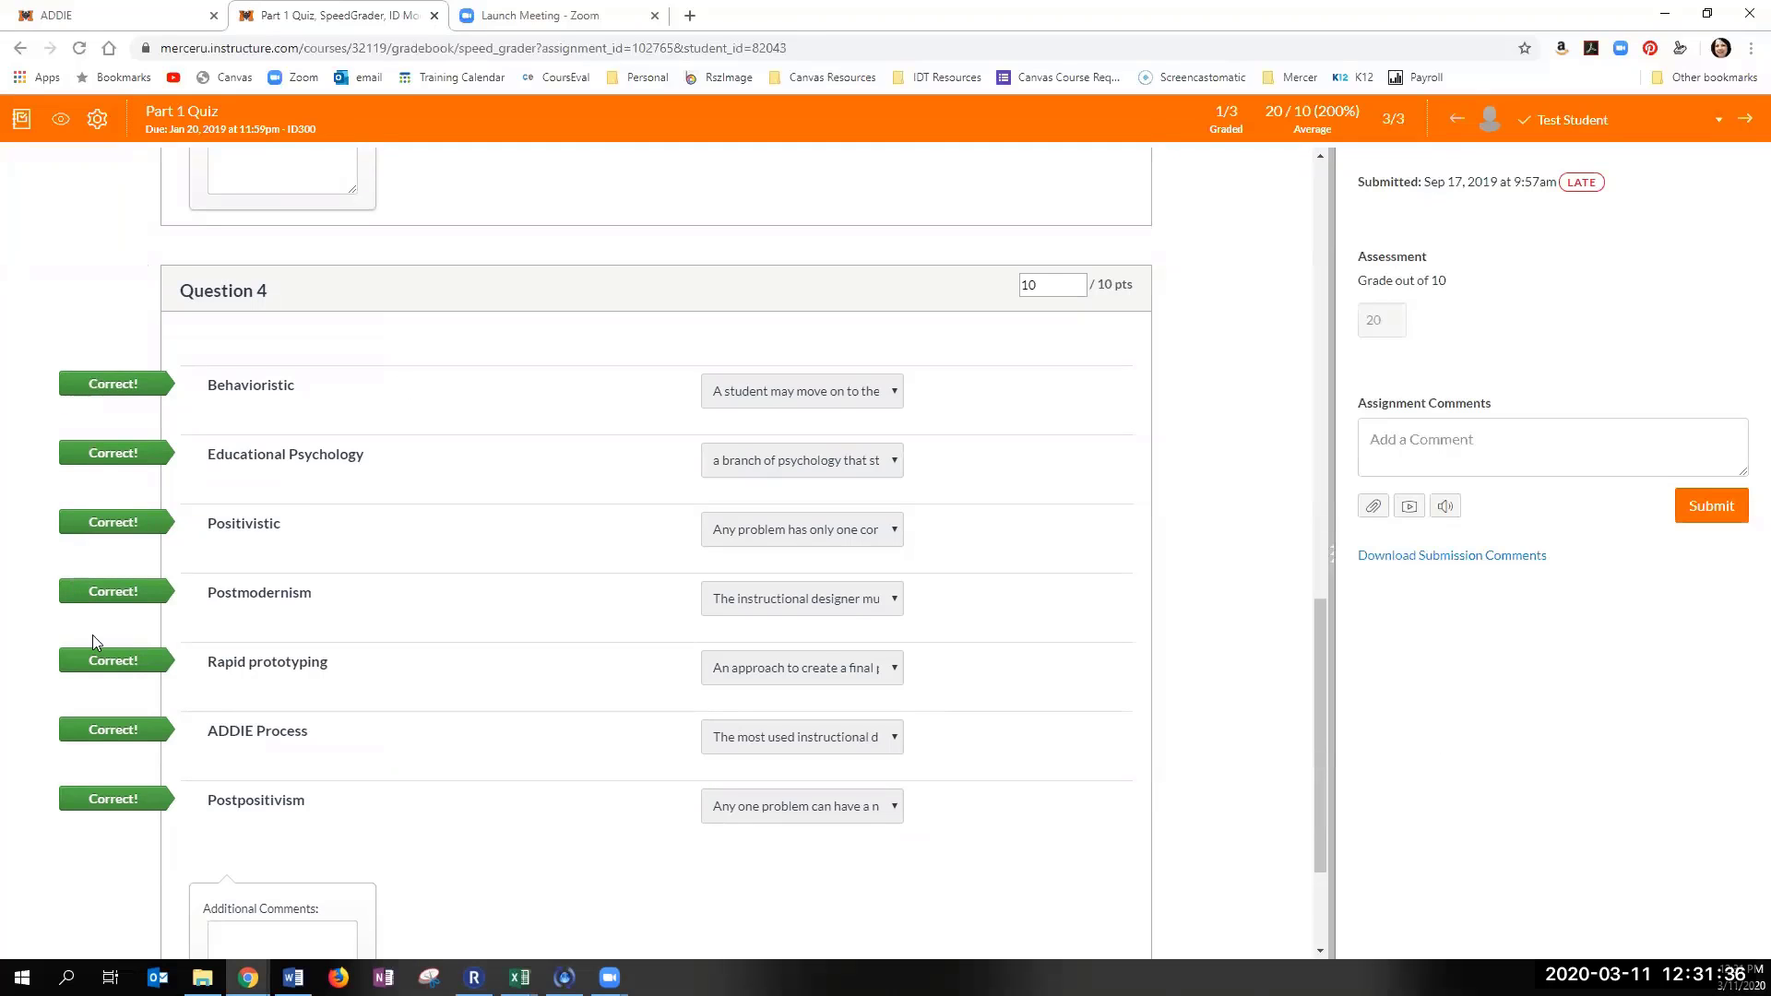
pyautogui.scroll(-2, 558, 642)
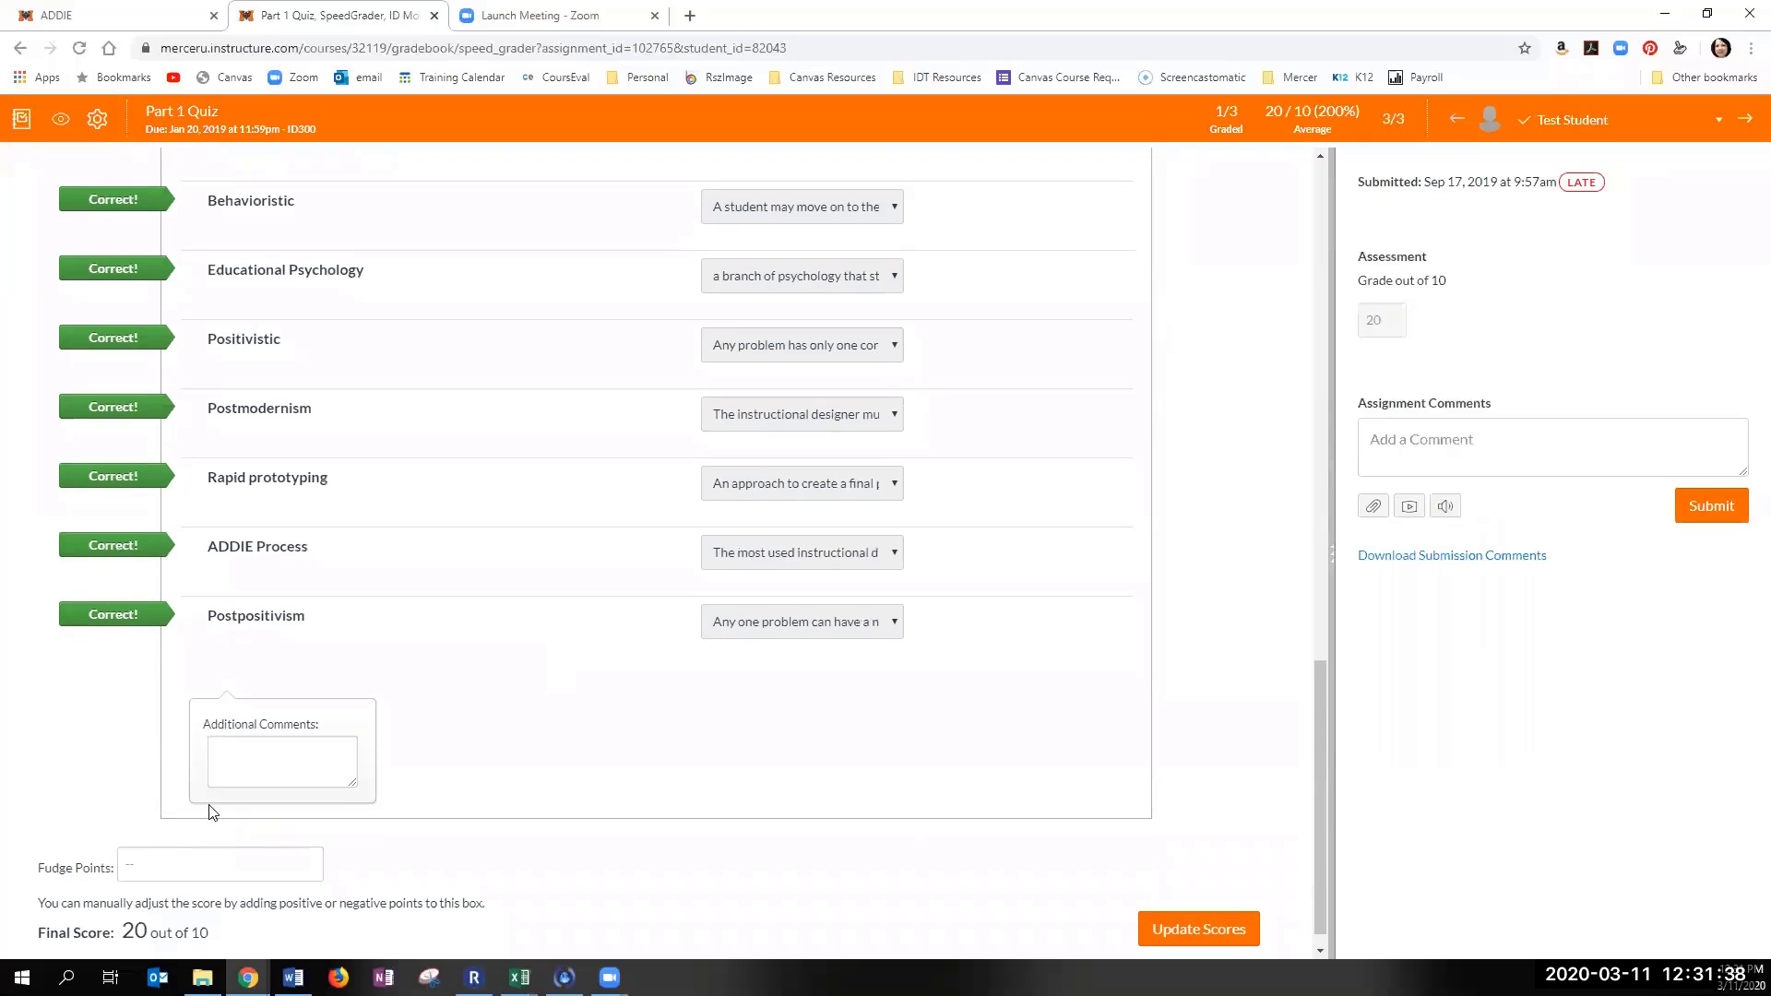
pyautogui.scroll(-1, 554, 715)
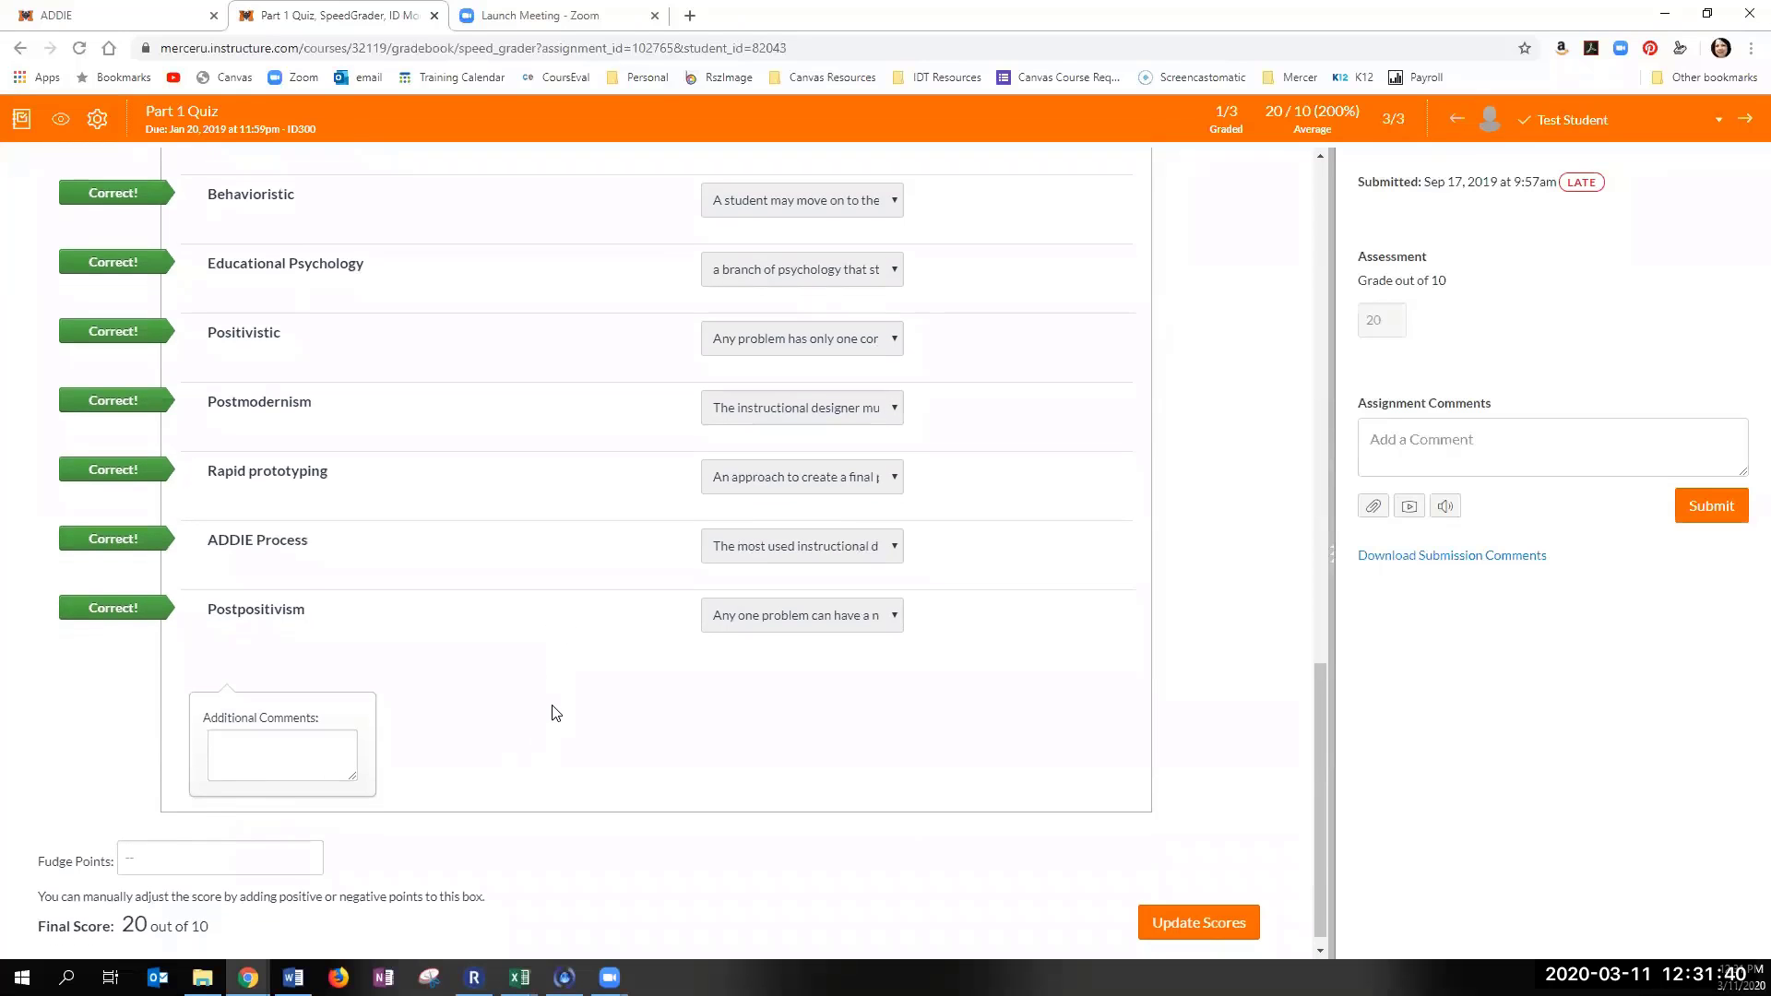
pyautogui.scroll(-1, 556, 713)
pyautogui.click(1213, 908)
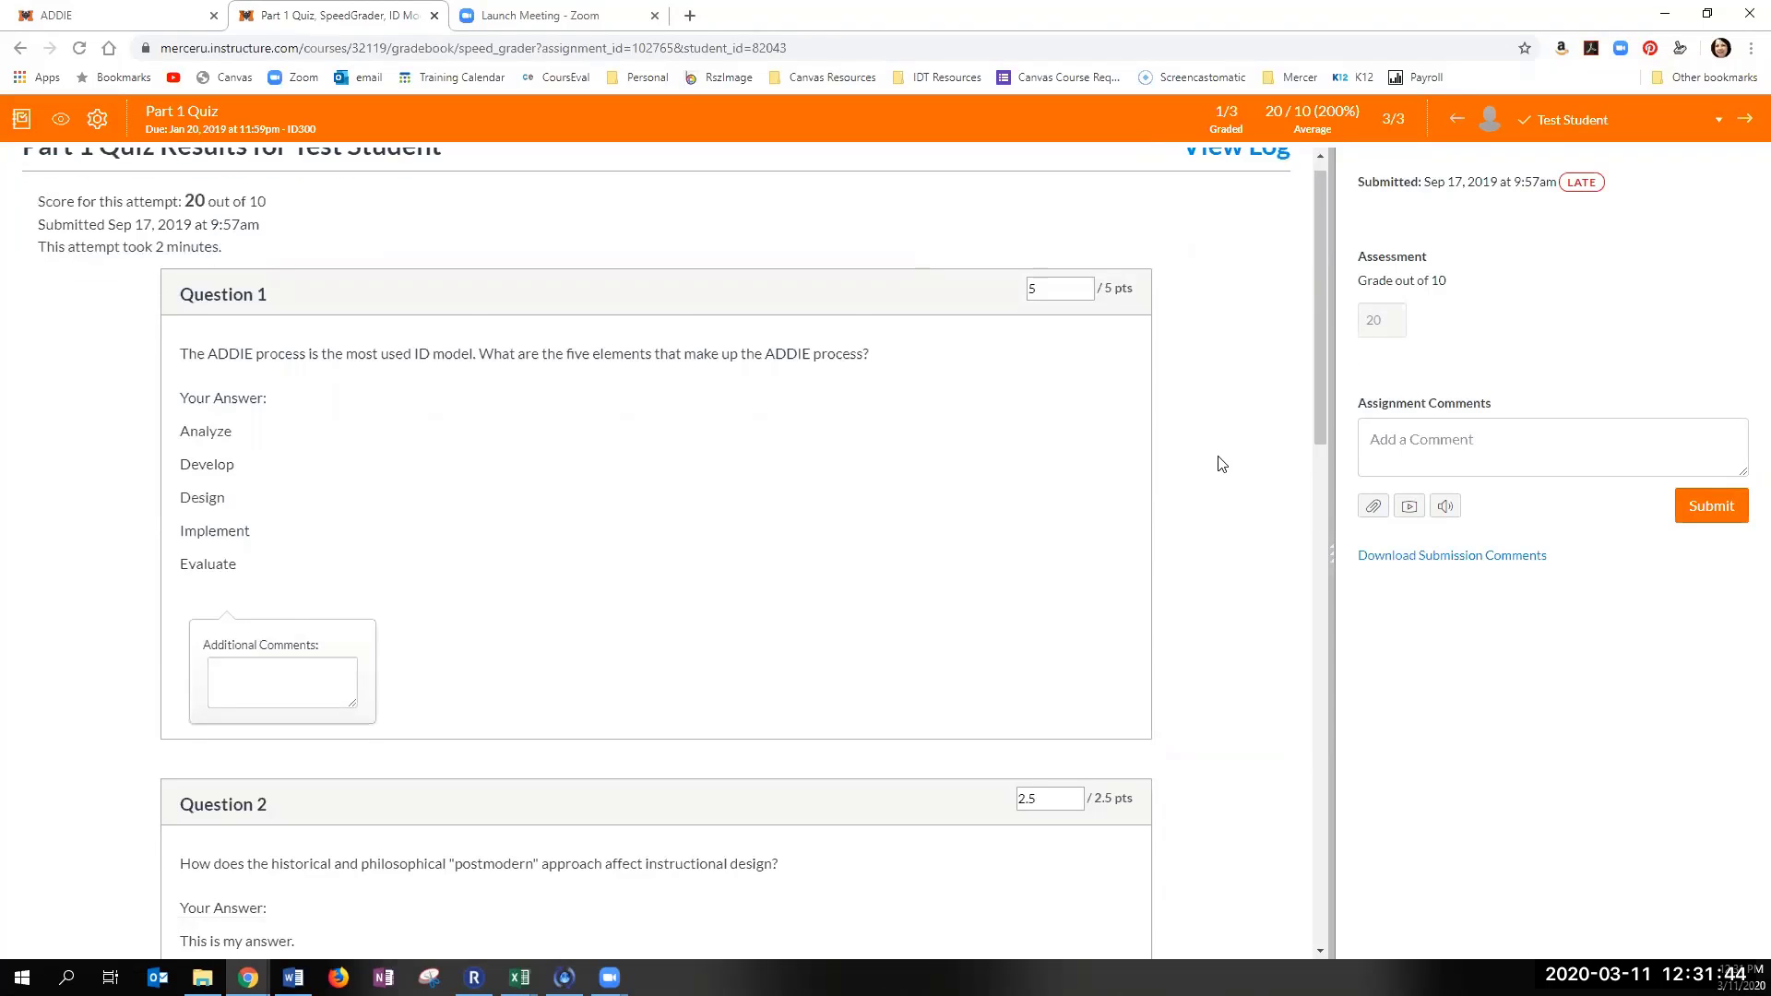
# Step: Recheck the quiz answers against the overall assessment grade and submit the assessment without a comment
pyautogui.scroll(-1, 1222, 464)
pyautogui.scroll(-1, 910, 600)
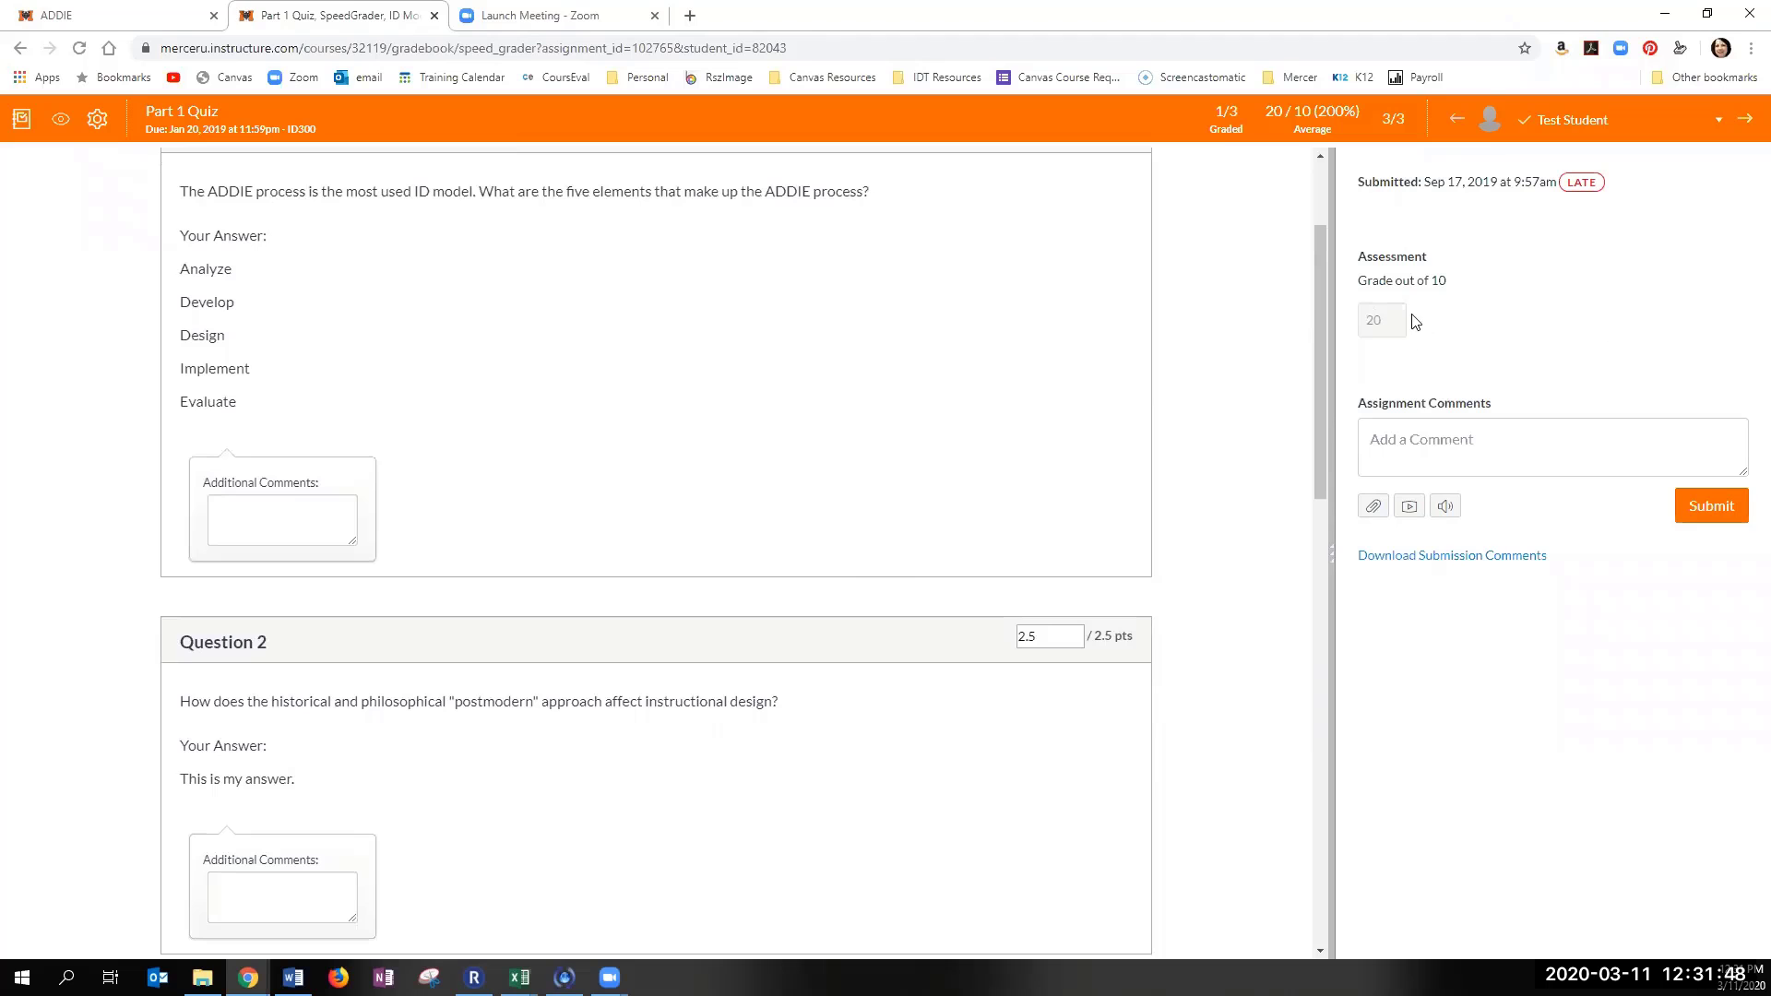
pyautogui.click(1392, 324)
pyautogui.scroll(2, 741, 463)
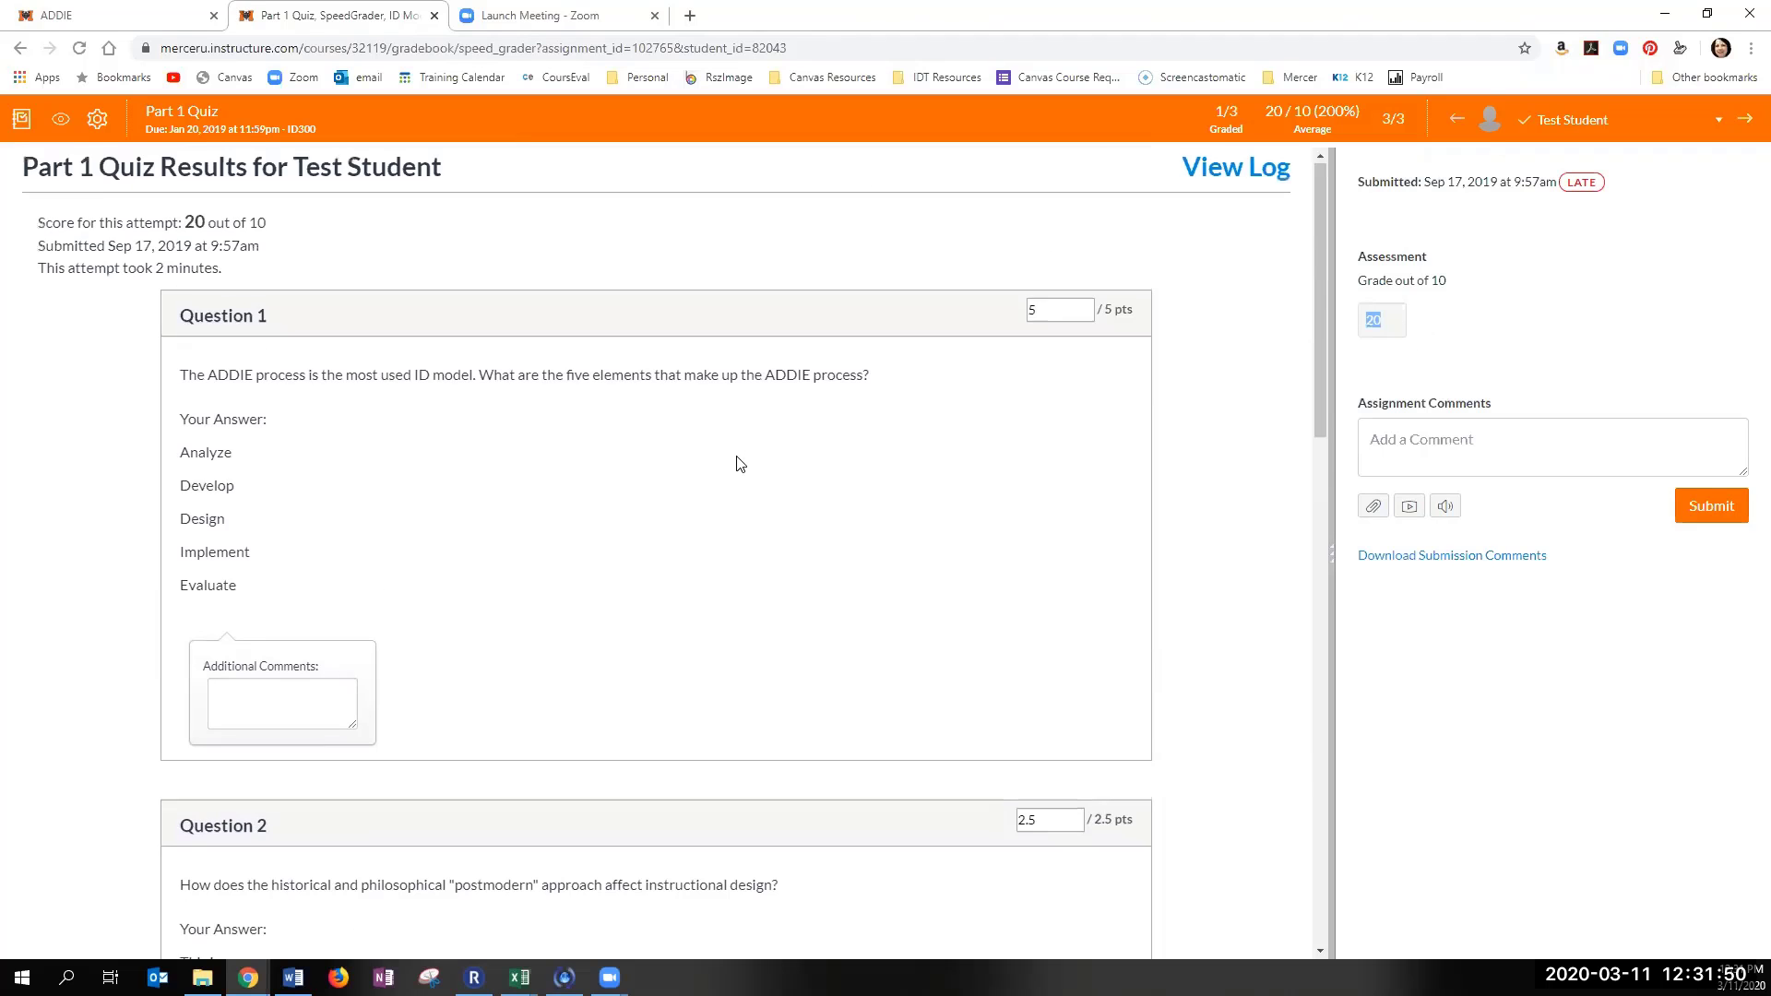
pyautogui.scroll(-13, 741, 463)
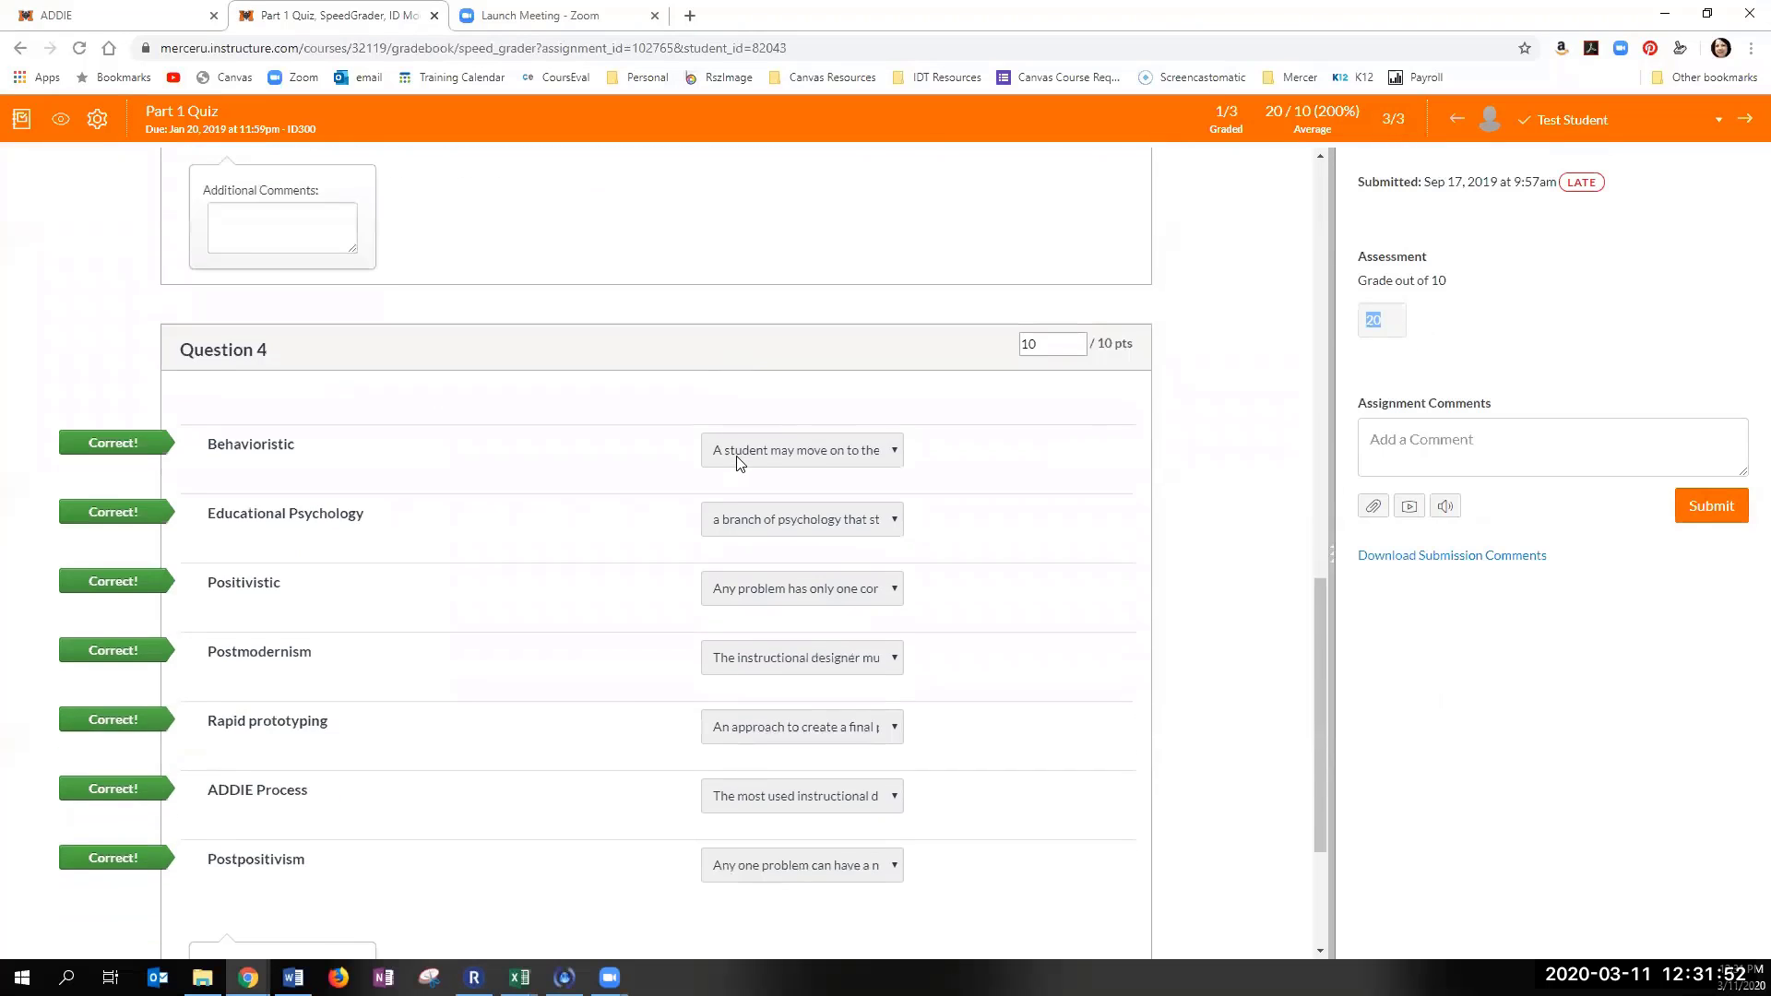
pyautogui.scroll(13, 741, 463)
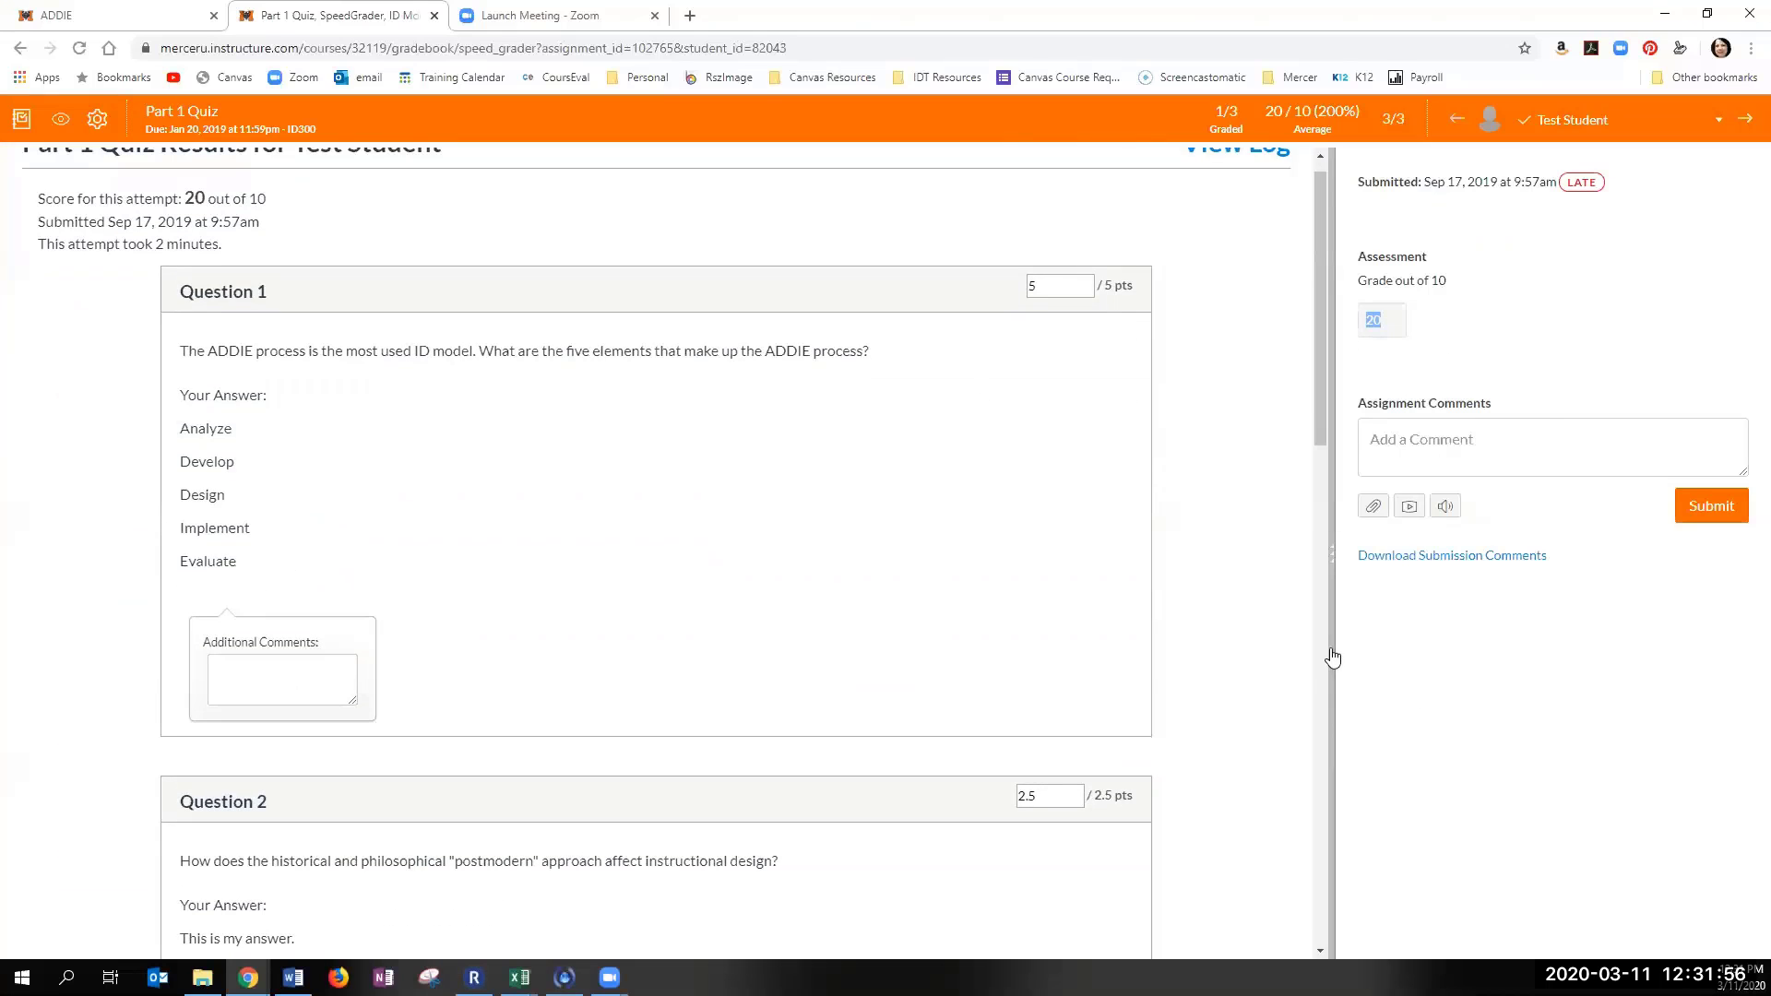
pyautogui.click(1713, 513)
pyautogui.scroll(1, 949, 662)
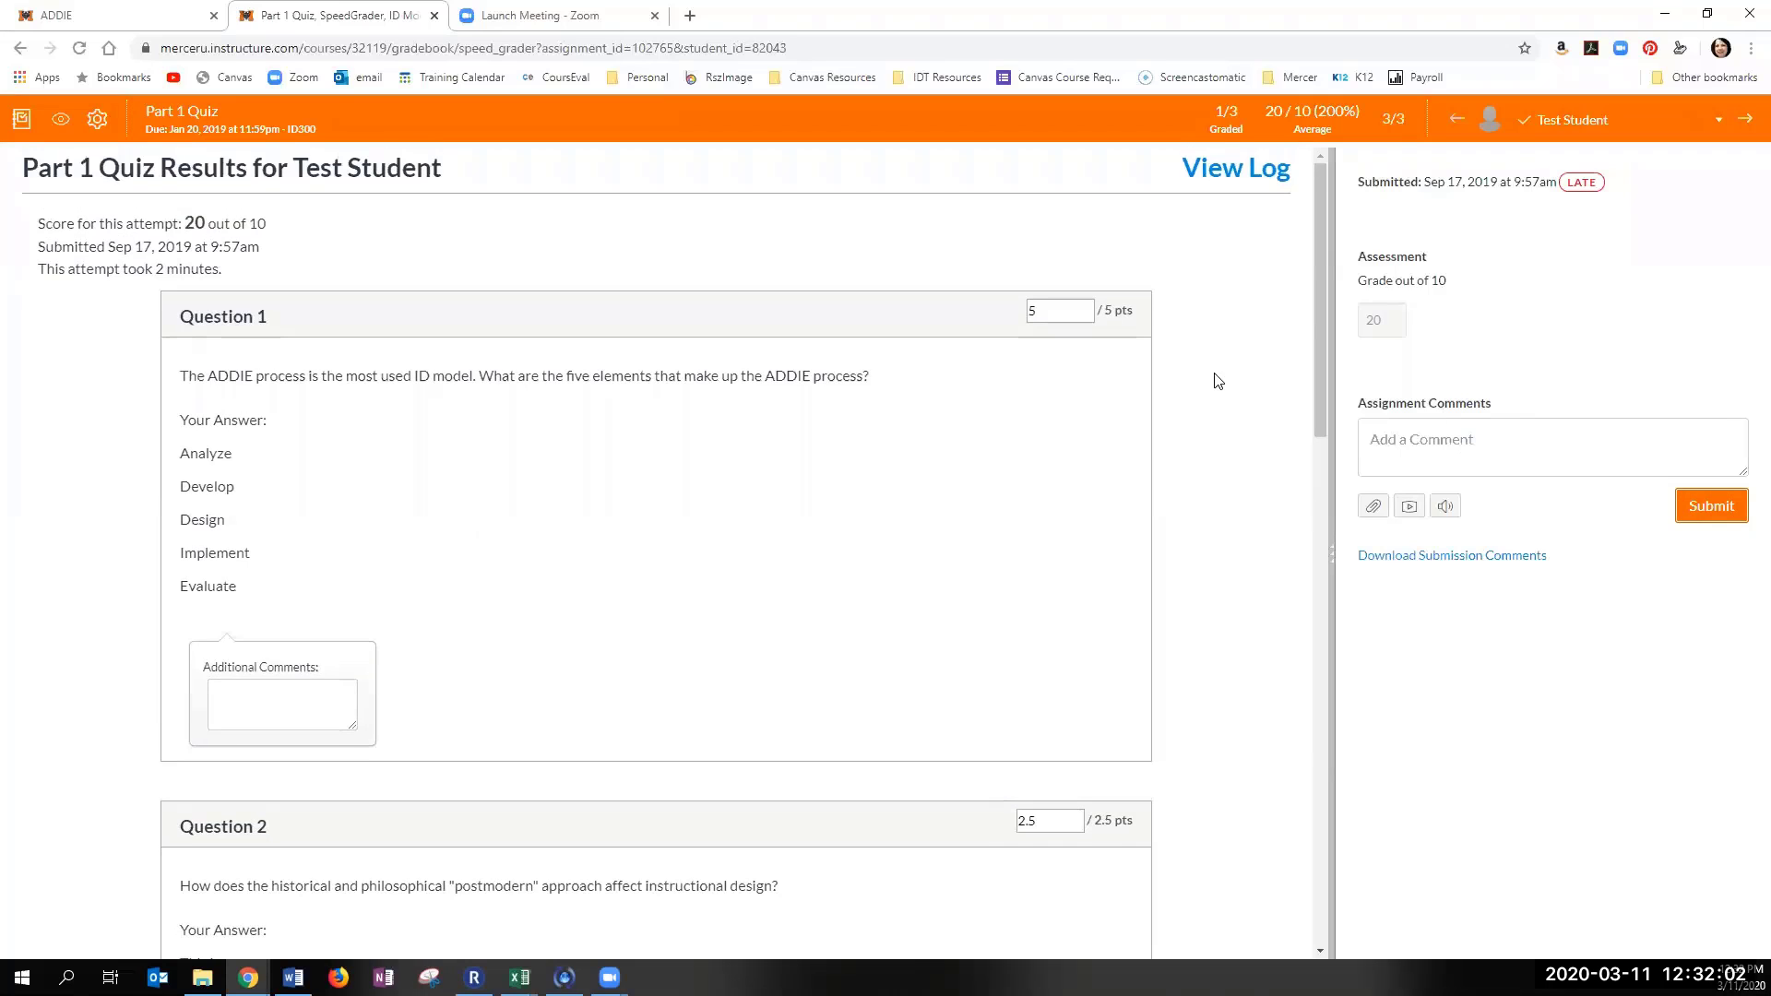
# Step: Advance to the next student's Part 1 Quiz submission and return to the course gradebook
pyautogui.click(1714, 129)
pyautogui.click(1738, 129)
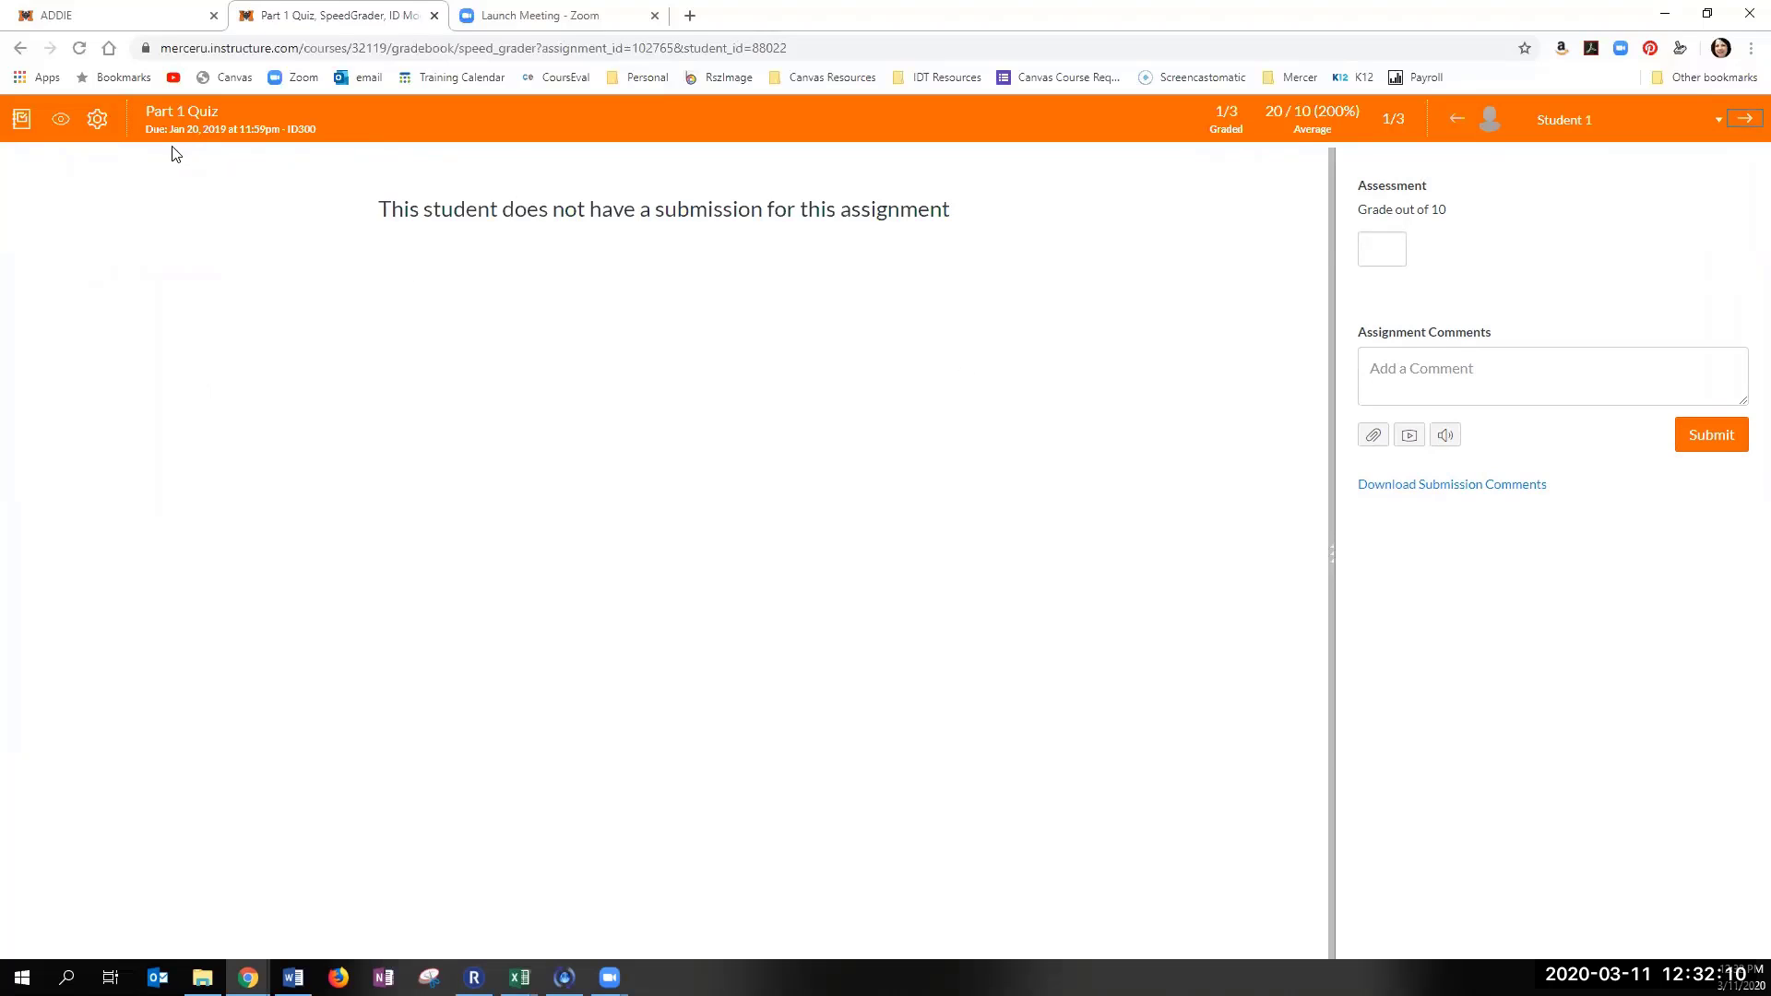
pyautogui.click(21, 123)
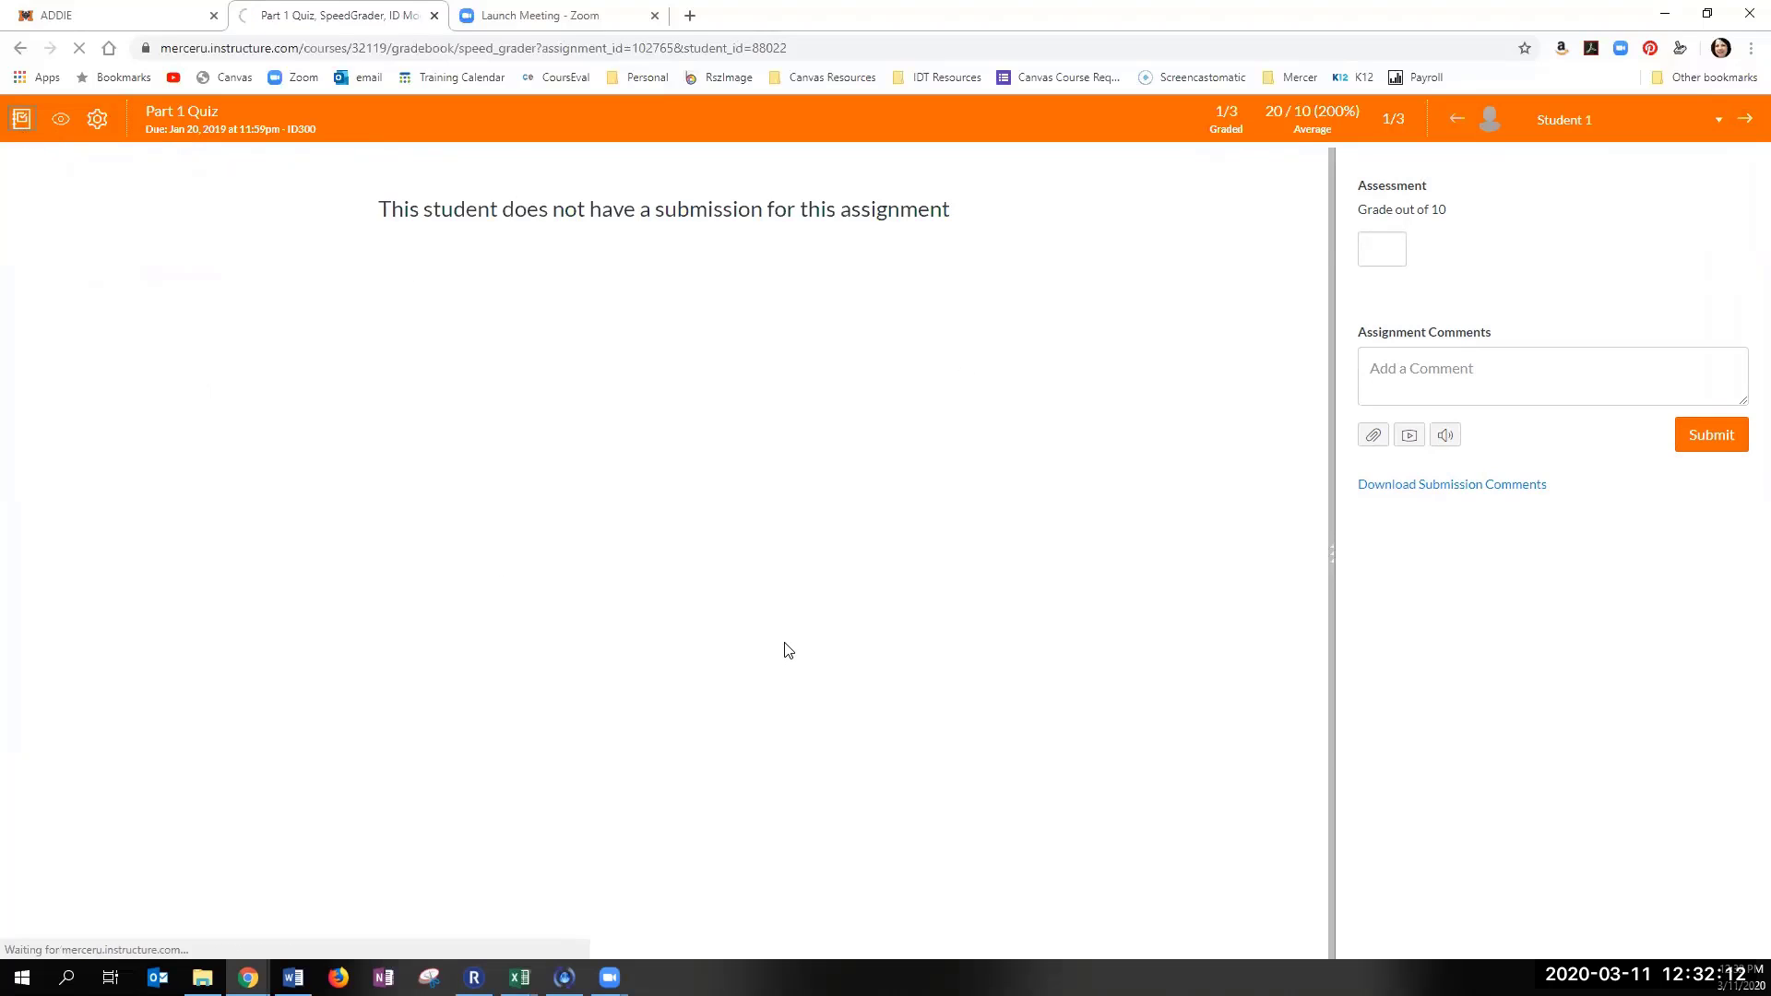